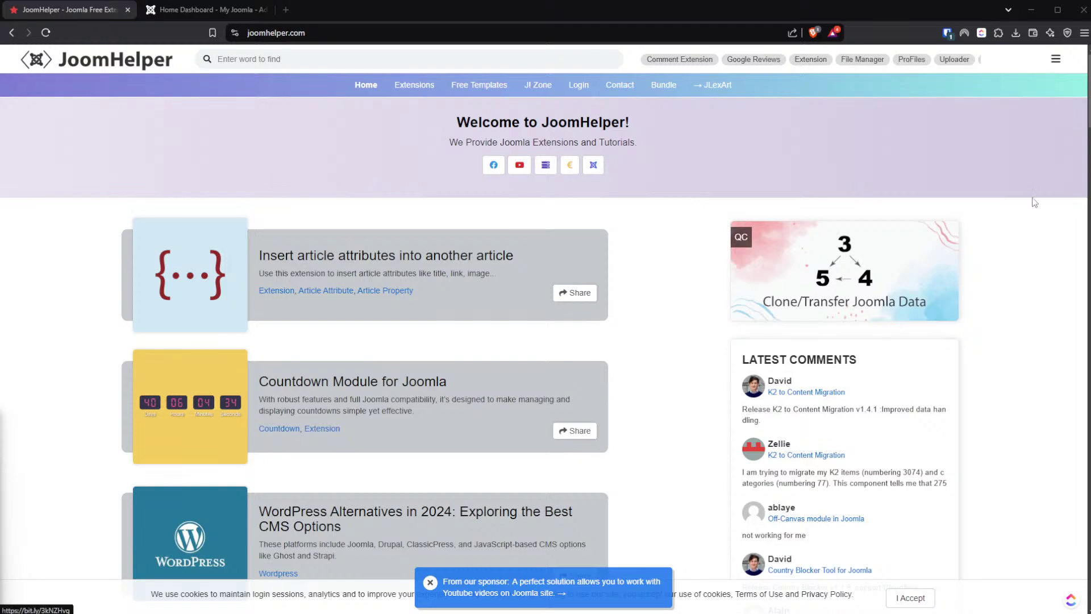
Load more JoomHelper home-page articles and open the Delete My Account article in a new tab.
{"action": "scroll", "coordinate": [1032, 199], "scroll_direction": "down", "scroll_amount": 8}
{"action": "scroll", "coordinate": [1076, 160], "scroll_direction": "down", "scroll_amount": 15}
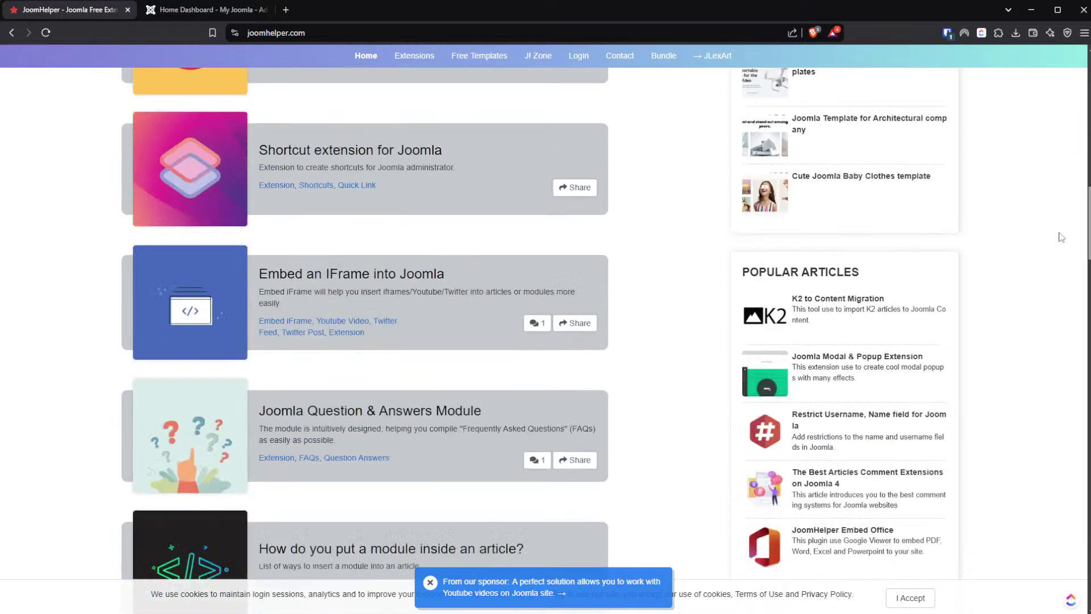
{"action": "scroll", "coordinate": [1027, 444], "scroll_direction": "up", "scroll_amount": 1}
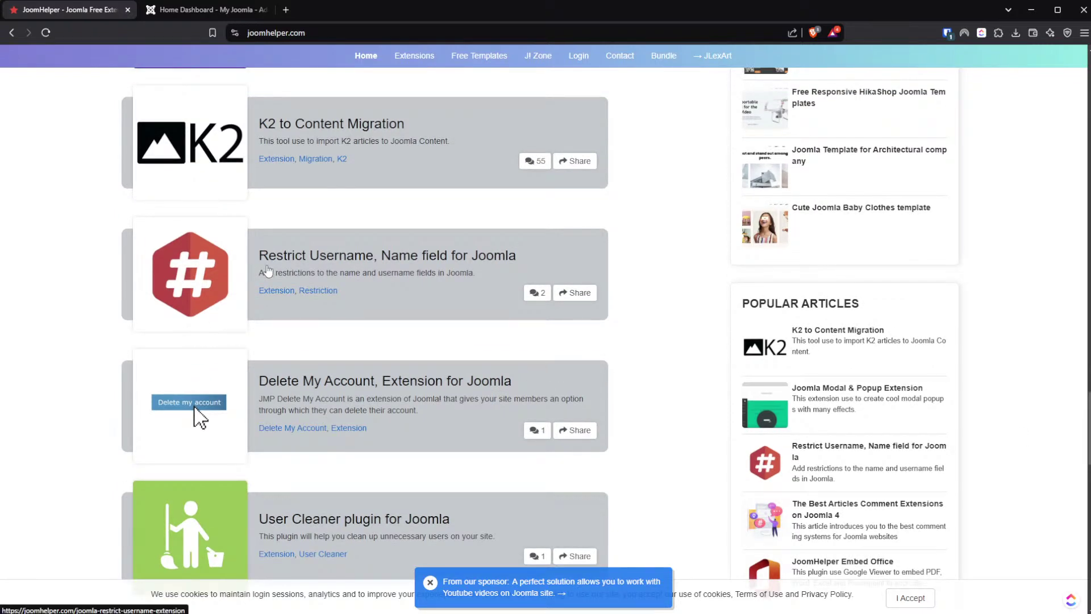
{"action": "scroll", "coordinate": [301, 246], "scroll_direction": "down", "scroll_amount": 2}
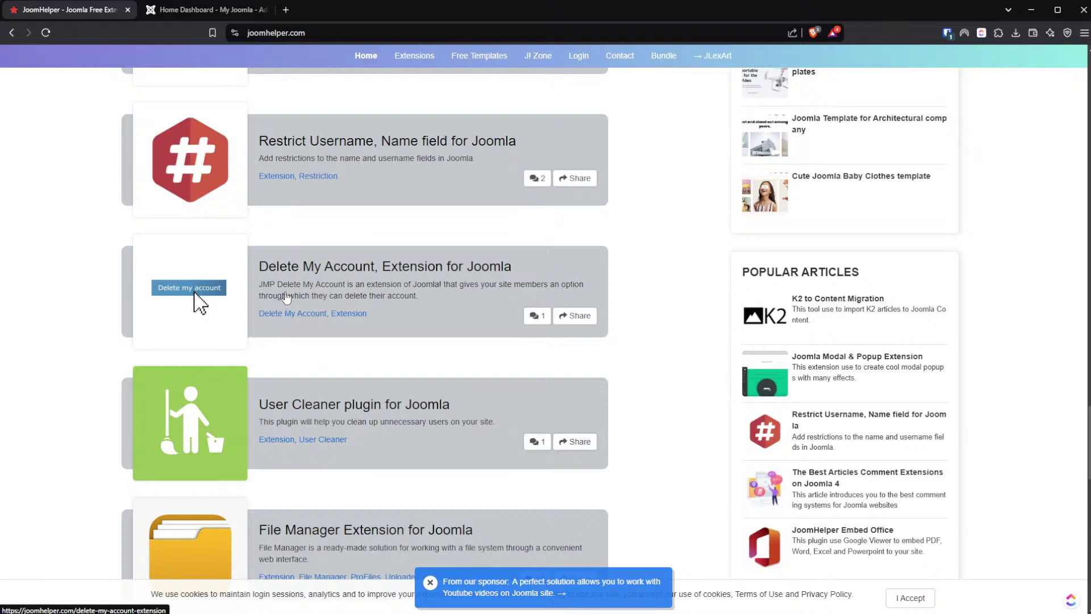
{"action": "scroll", "coordinate": [286, 296], "scroll_direction": "down", "scroll_amount": 15}
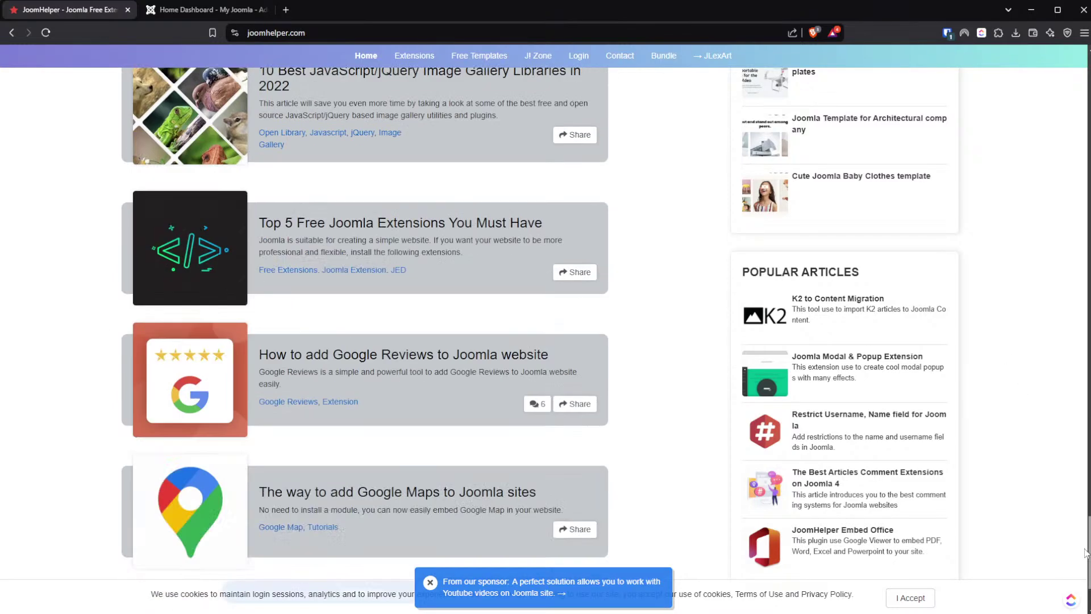
{"action": "left_click", "coordinate": [342, 457]}
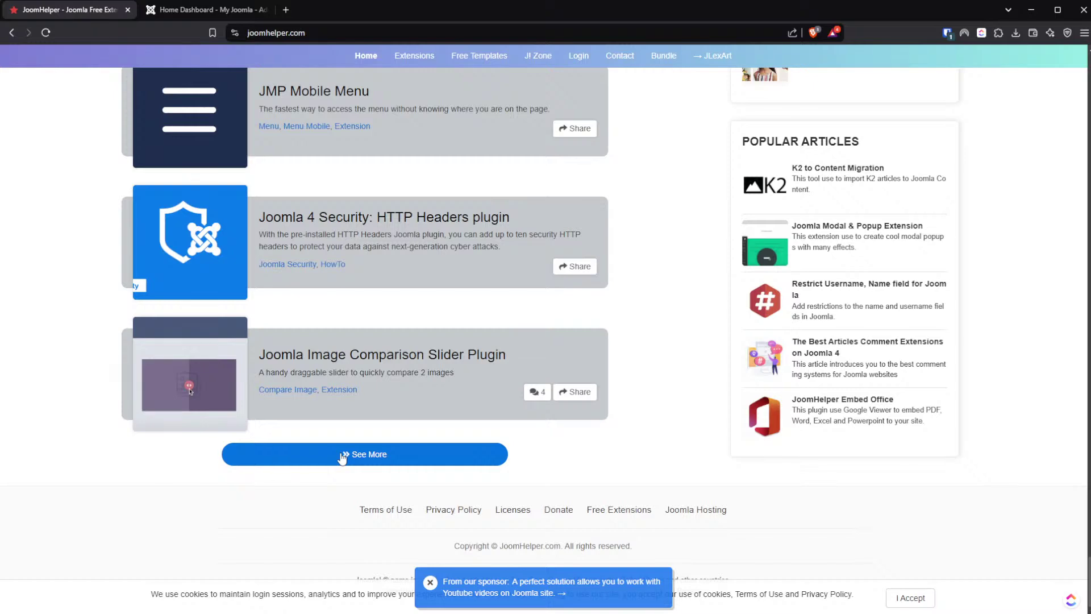
{"action": "left_click_drag", "start_coordinate": [1089, 572], "coordinate": [1070, 316]}
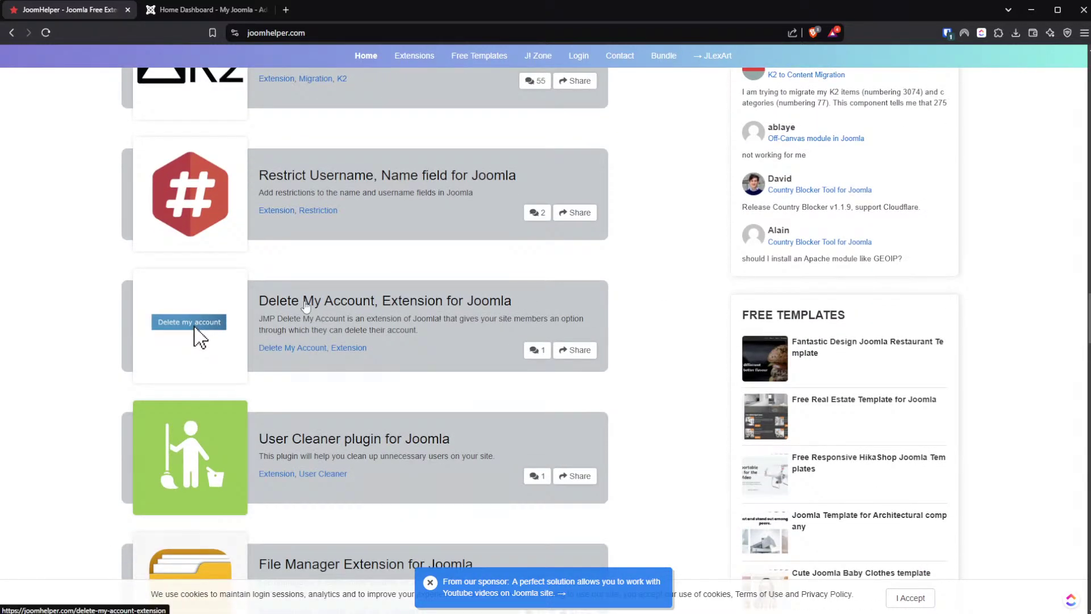
{"action": "right_click", "coordinate": [307, 328]}
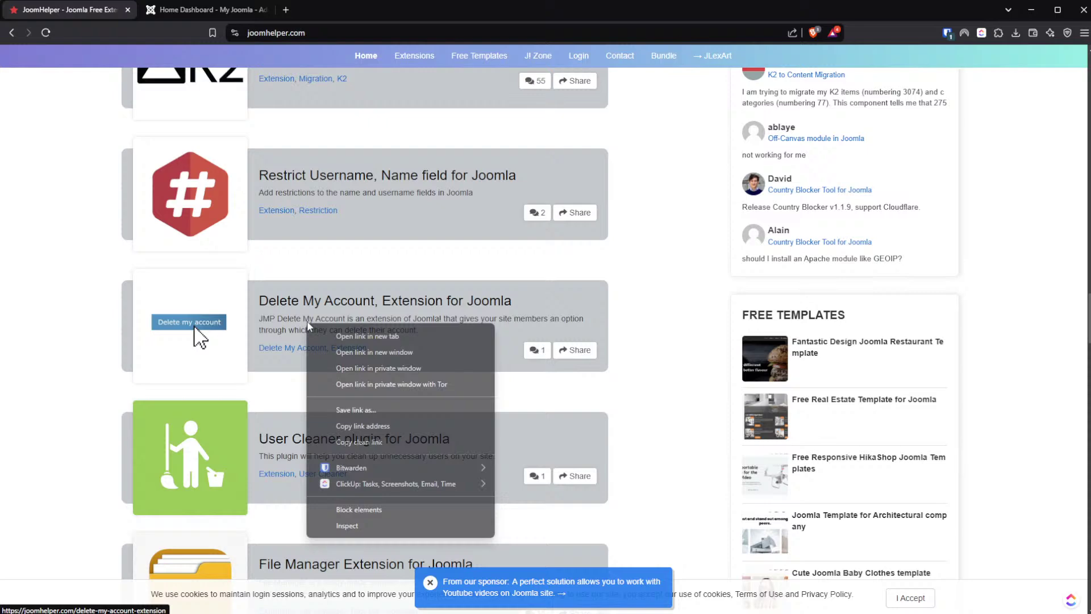
{"action": "left_click", "coordinate": [354, 335]}
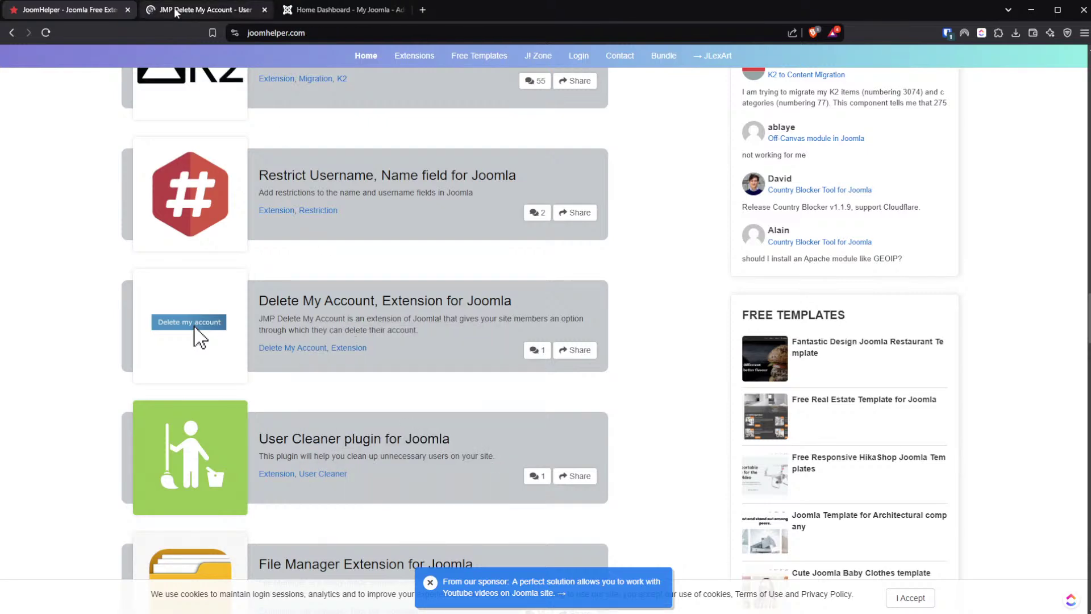
Read through the Delete My Account article, then return to the Joomla admin dashboard tab.
{"action": "left_click", "coordinate": [174, 8]}
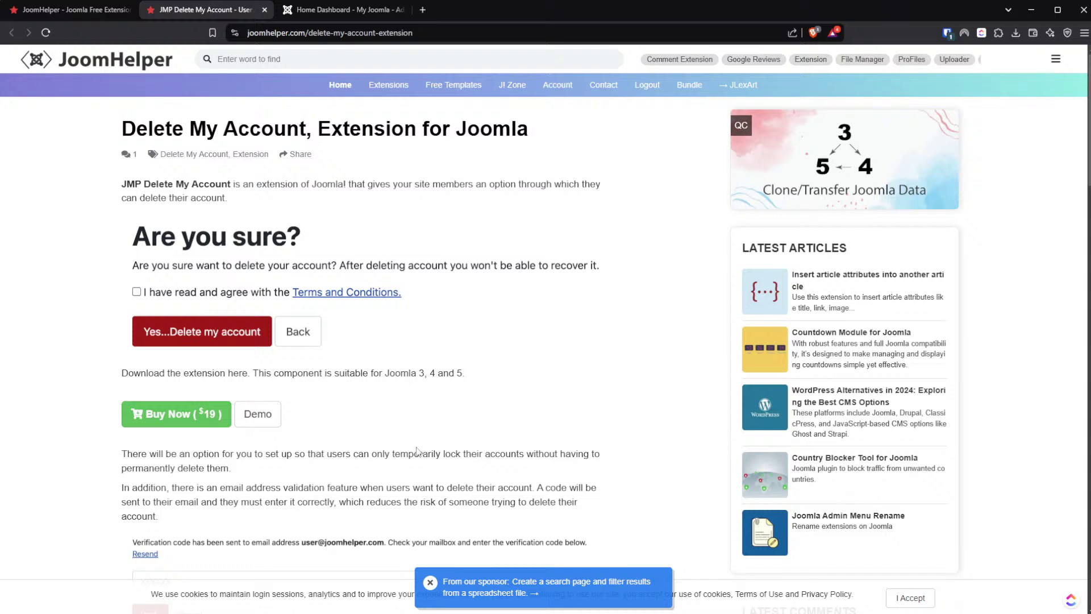
{"action": "scroll", "coordinate": [418, 451], "scroll_direction": "down", "scroll_amount": 1}
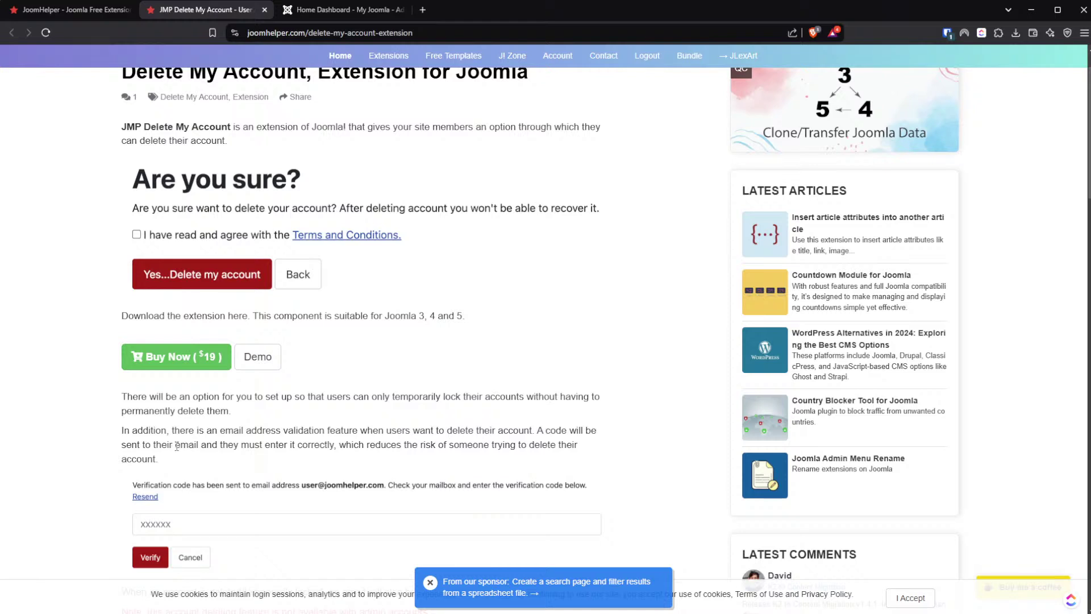
{"action": "scroll", "coordinate": [524, 426], "scroll_direction": "up", "scroll_amount": 1}
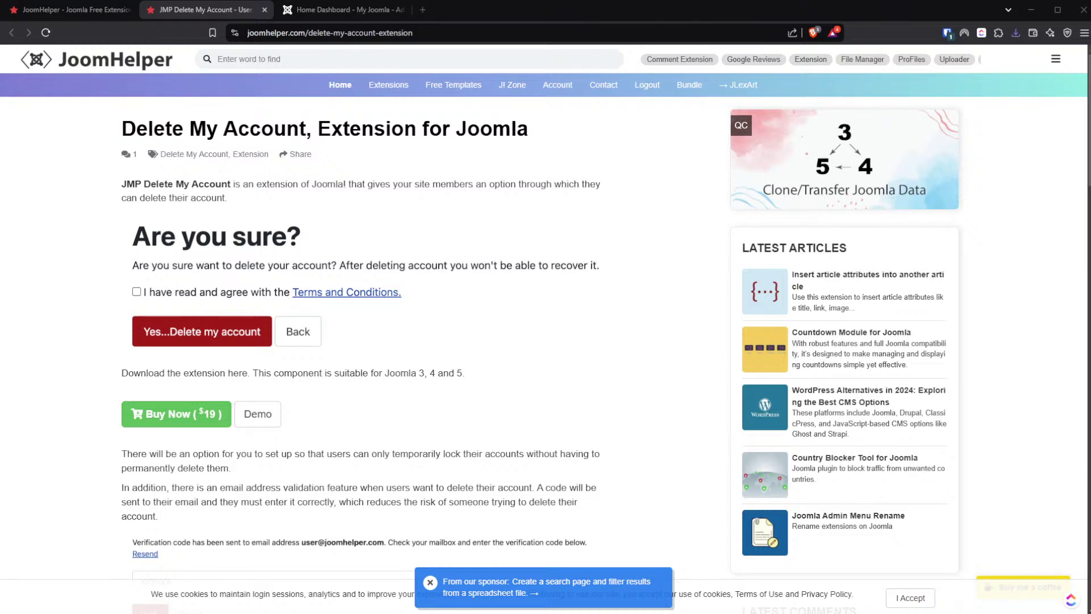
{"action": "left_click", "coordinate": [331, 9]}
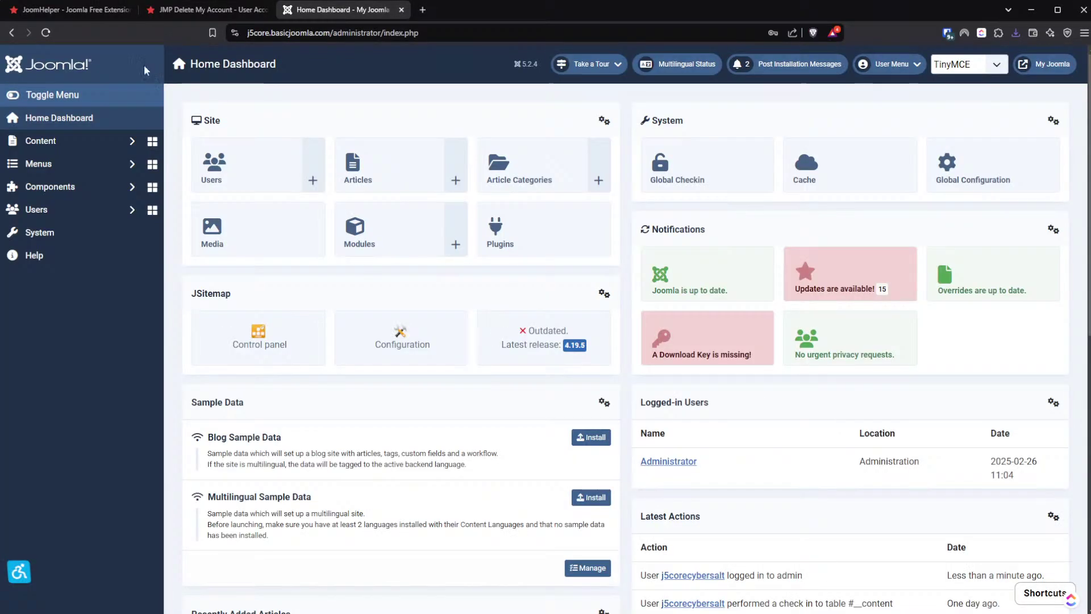
Install JMP_Delete_My_Account.zip by dropping it onto the Install Extensions upload area.
{"action": "left_click", "coordinate": [68, 233]}
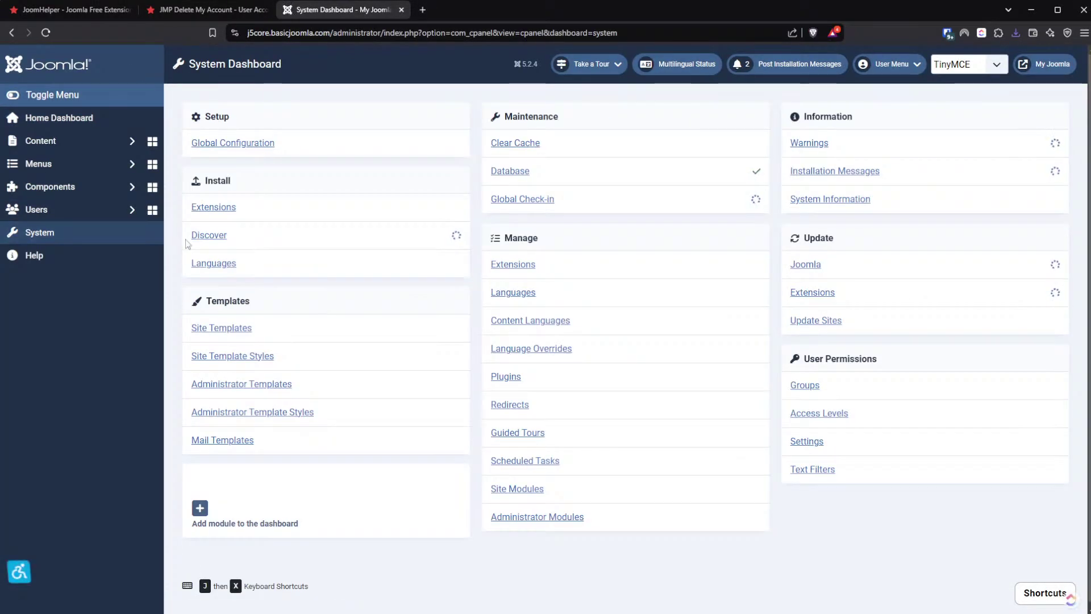
{"action": "left_click", "coordinate": [213, 208]}
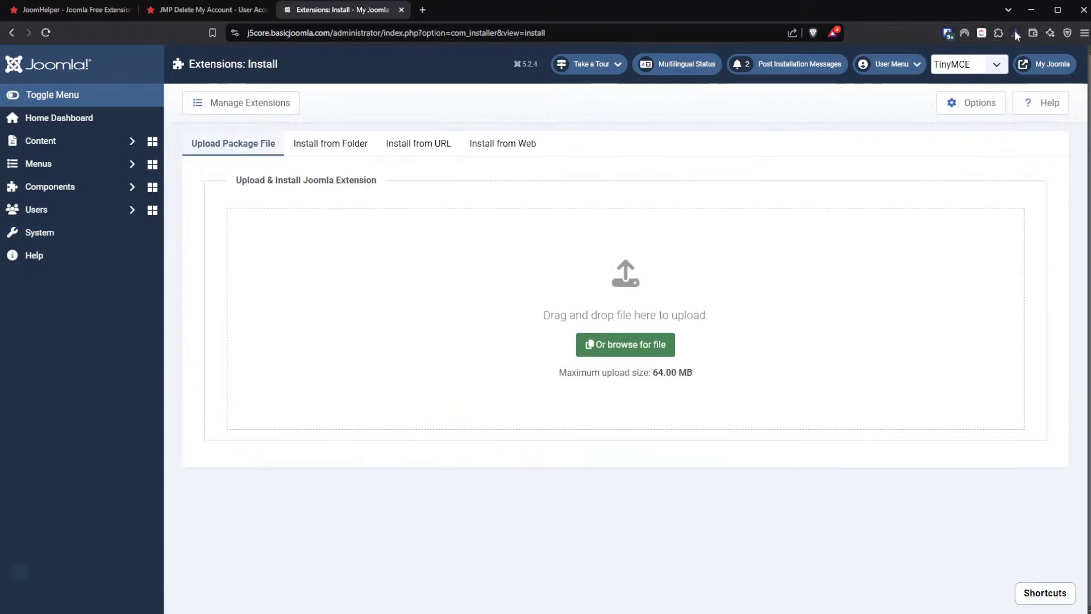
{"action": "left_click", "coordinate": [1015, 33]}
{"action": "left_click_drag", "start_coordinate": [911, 80], "coordinate": [619, 274]}
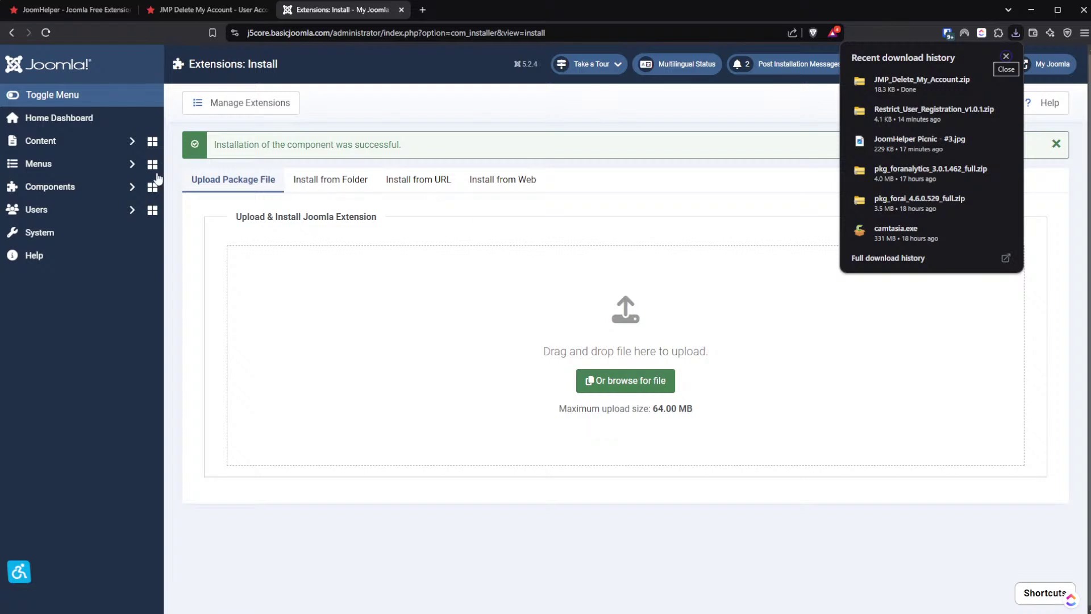
Open the JMP Delete My Account component from the Components list.
{"action": "left_click", "coordinate": [85, 192]}
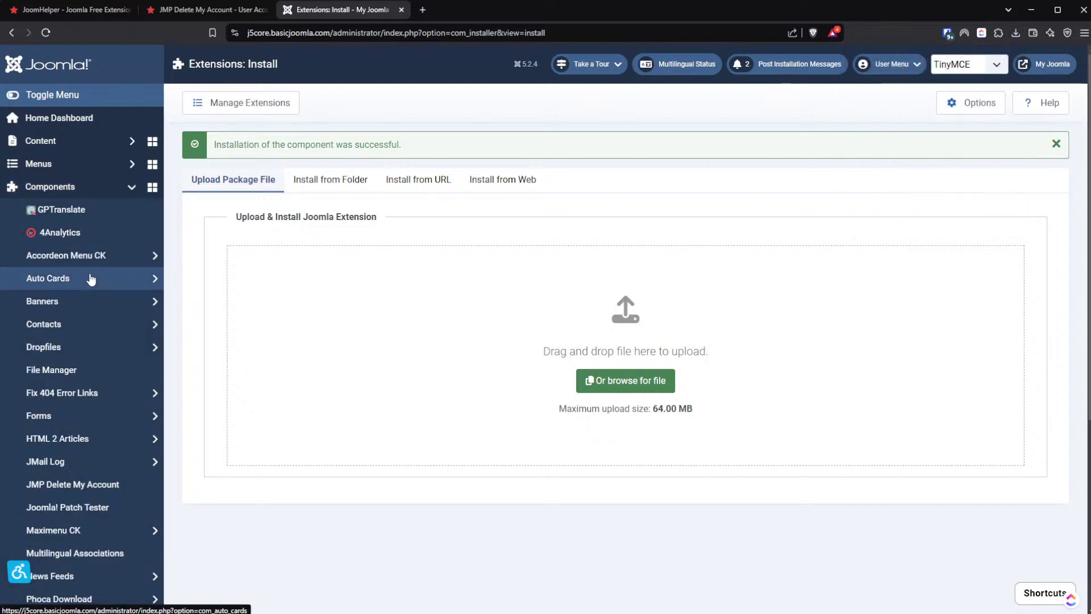
{"action": "scroll", "coordinate": [91, 278], "scroll_direction": "down", "scroll_amount": 2}
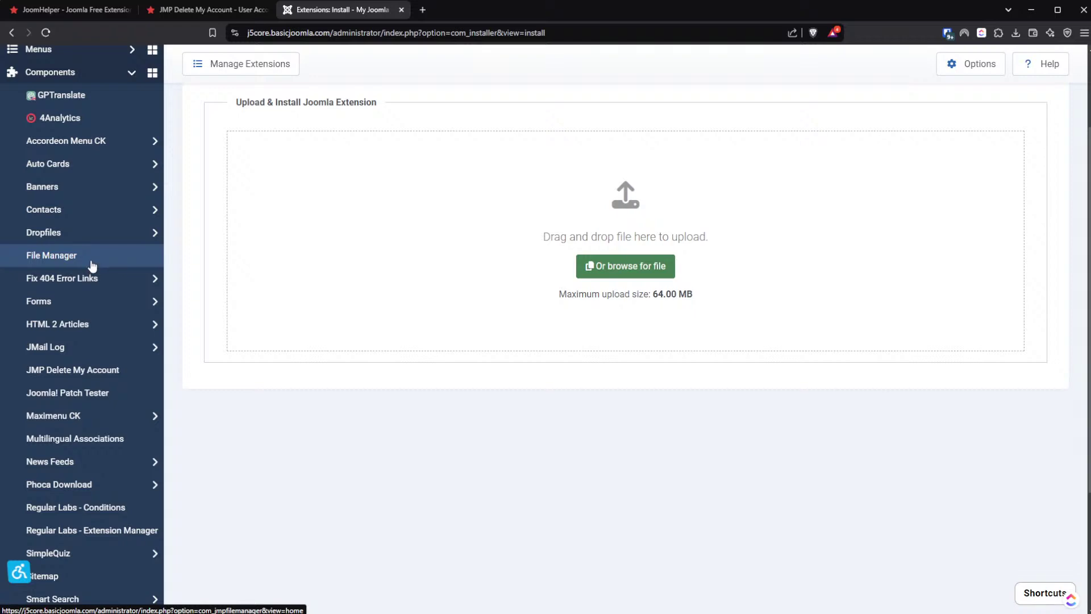
{"action": "left_click", "coordinate": [74, 376]}
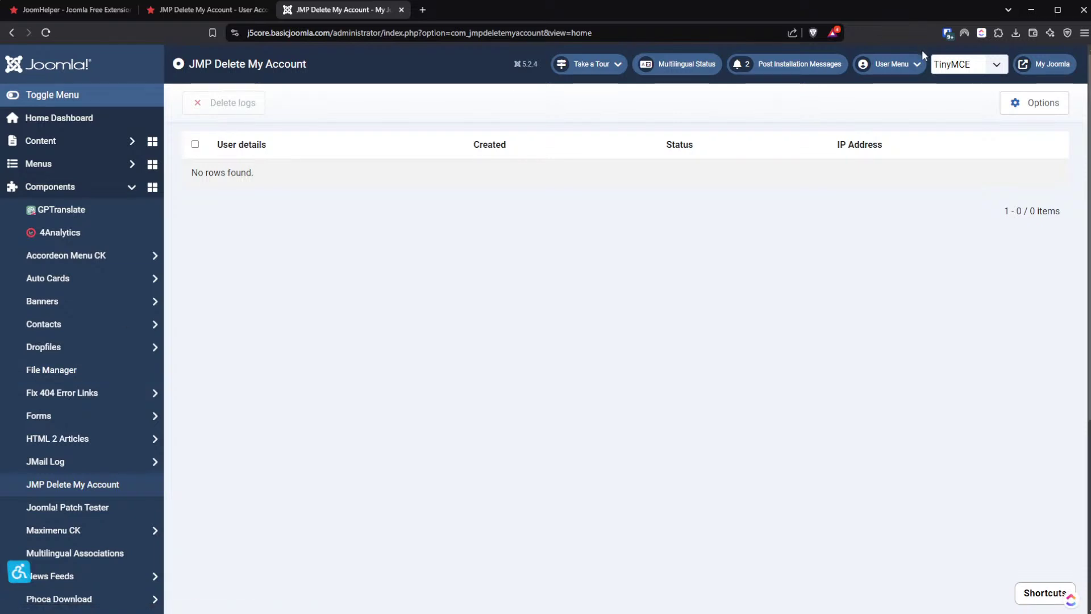
In the component Options, keep Block account, require email verification, and enable deletion terms.
{"action": "left_click", "coordinate": [1029, 104]}
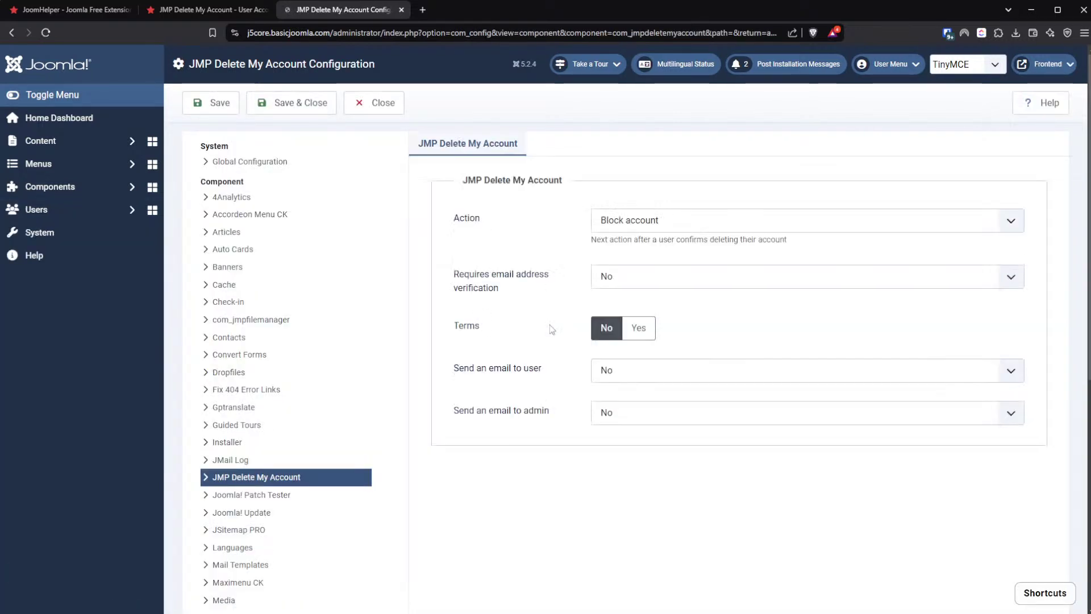
{"action": "left_click", "coordinate": [634, 220]}
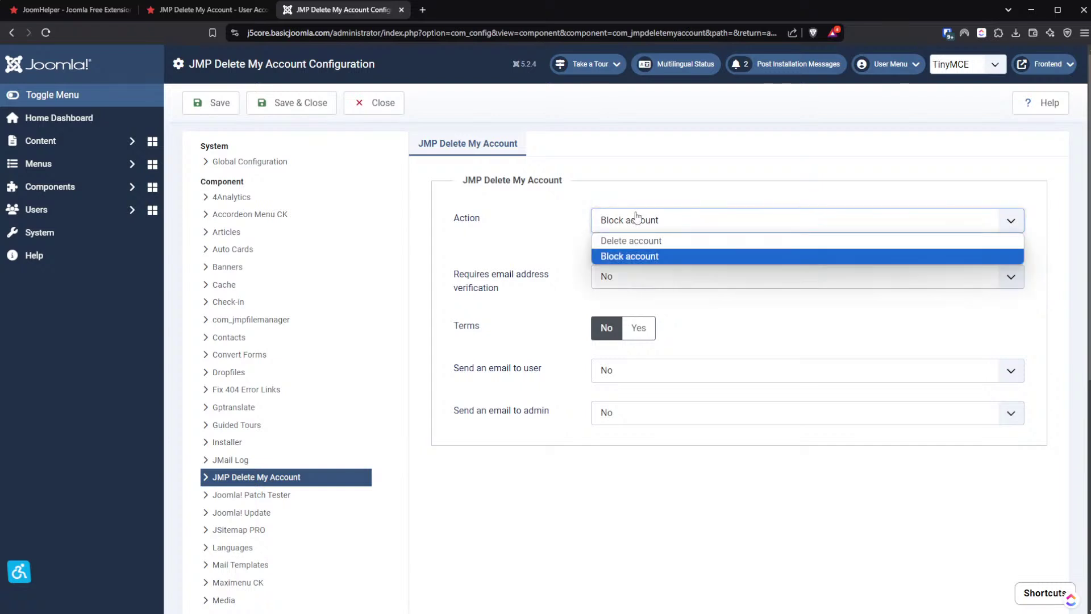
{"action": "left_click", "coordinate": [641, 255]}
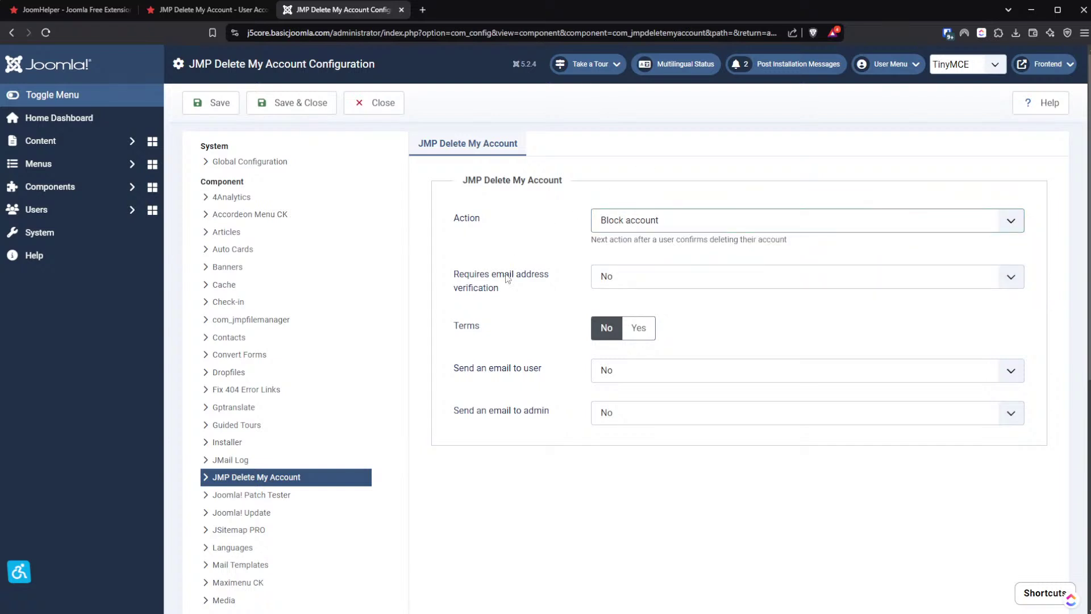
{"action": "left_click", "coordinate": [604, 278]}
{"action": "left_click", "coordinate": [599, 311]}
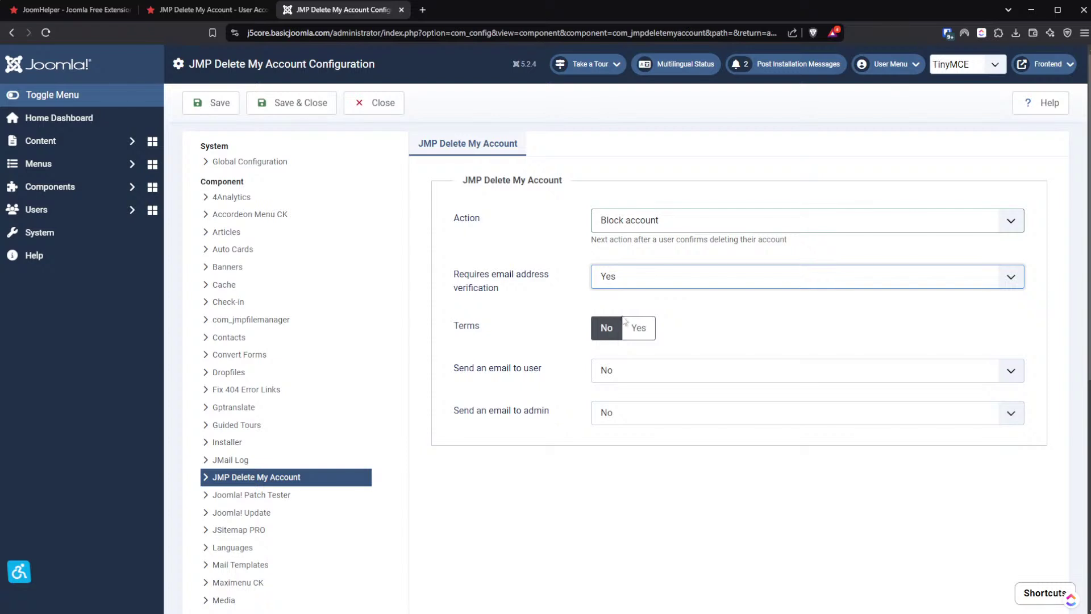
{"action": "left_click", "coordinate": [640, 335]}
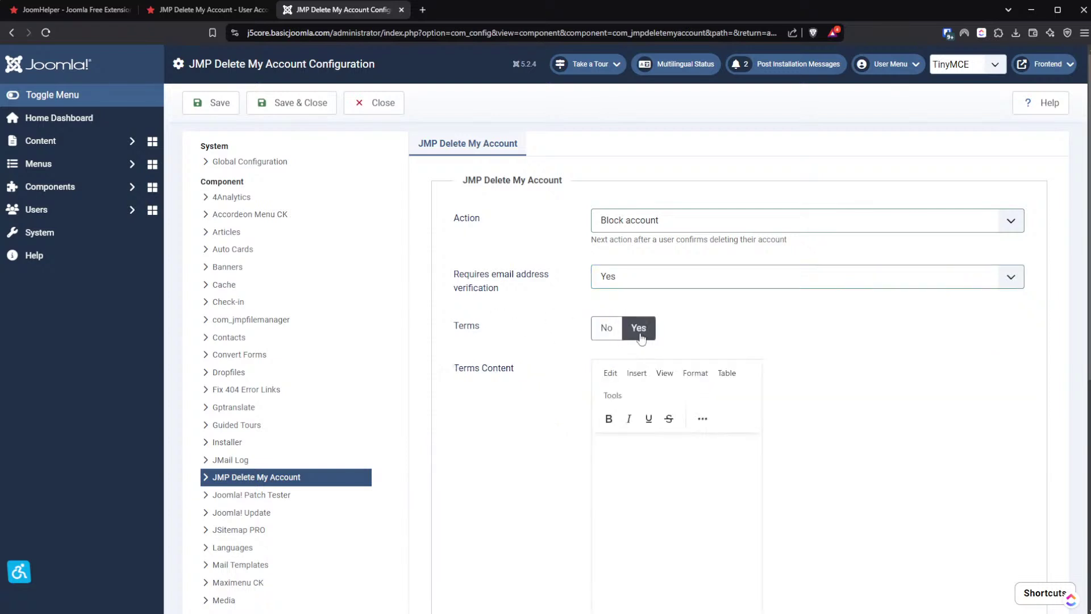
Enter 'This cannot be undone!' as the Terms Content.
{"action": "scroll", "coordinate": [853, 330], "scroll_direction": "down", "scroll_amount": 3}
{"action": "left_click", "coordinate": [684, 328]}
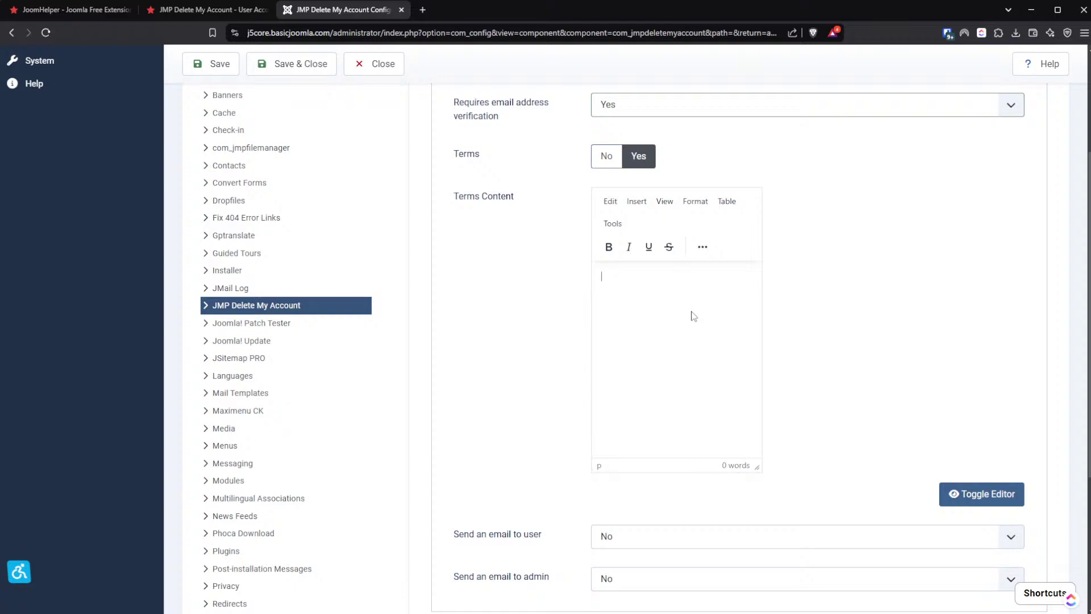
{"action": "type", "text": "This cannot be undone!"}
Turn on emails to both the user and the admin, then save the configuration.
{"action": "scroll", "coordinate": [686, 313], "scroll_direction": "down", "scroll_amount": 1}
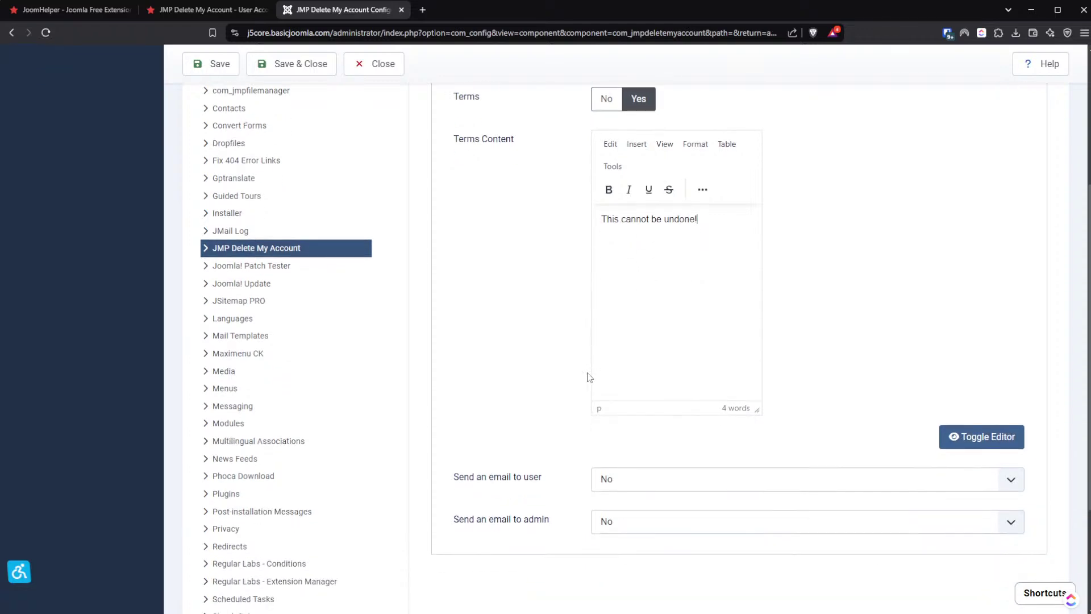
{"action": "left_click", "coordinate": [629, 489]}
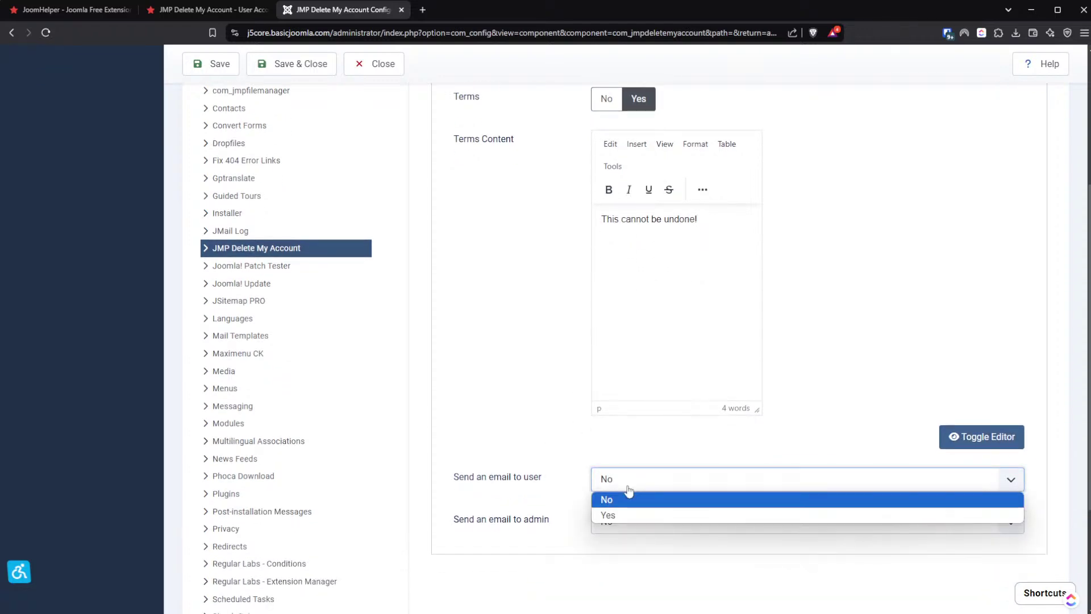
{"action": "left_click", "coordinate": [628, 513]}
{"action": "left_click", "coordinate": [626, 521]}
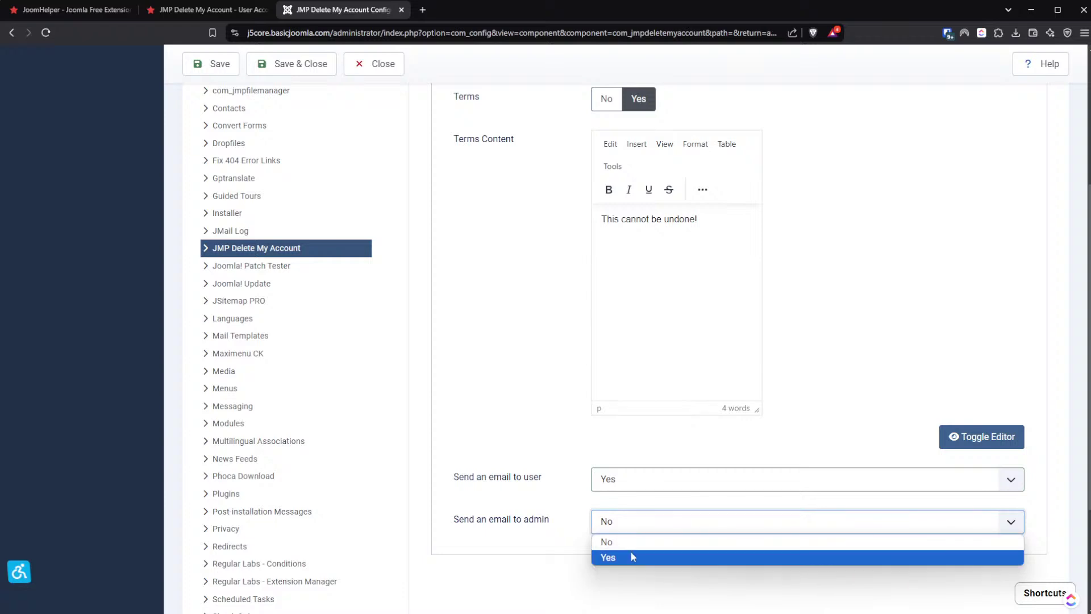
{"action": "left_click", "coordinate": [629, 557]}
{"action": "scroll", "coordinate": [483, 377], "scroll_direction": "up", "scroll_amount": 4}
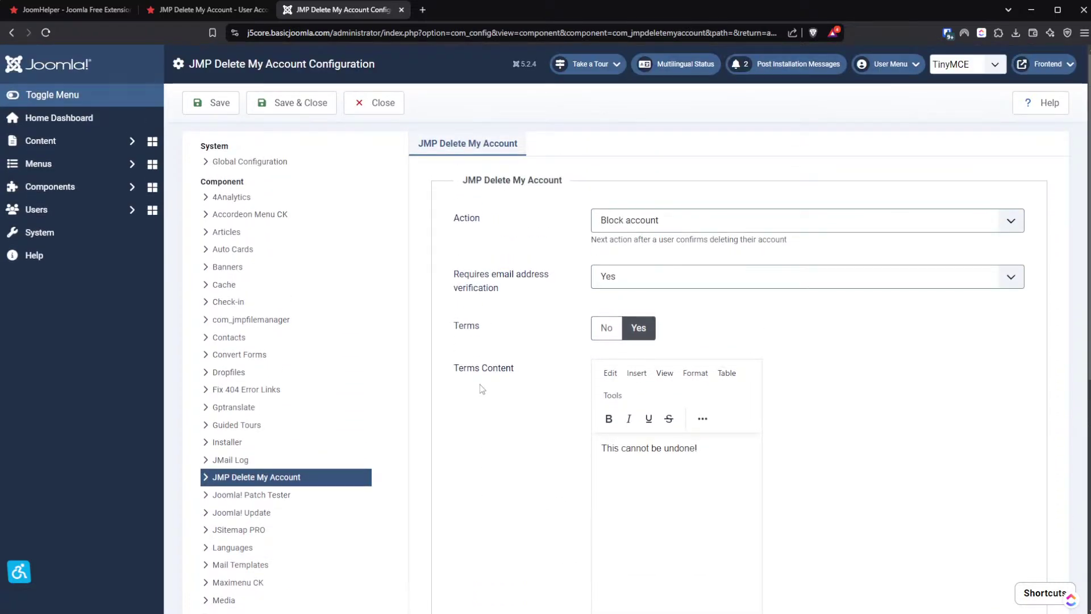
{"action": "left_click", "coordinate": [230, 111]}
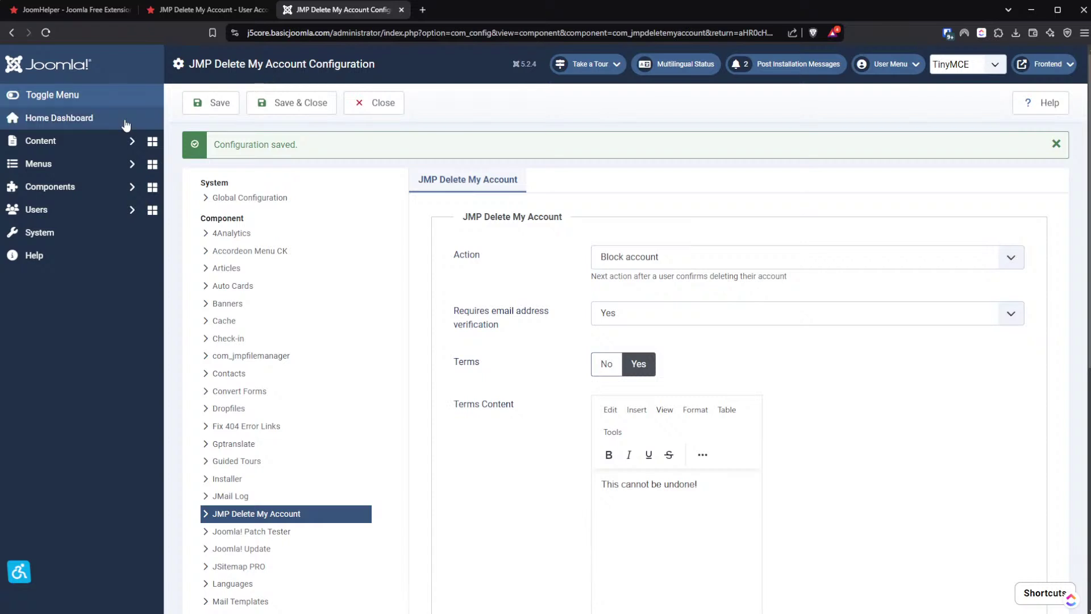
Start a new user with Name 'delete me' and Login Name 'deleteme'.
{"action": "left_click", "coordinate": [63, 216]}
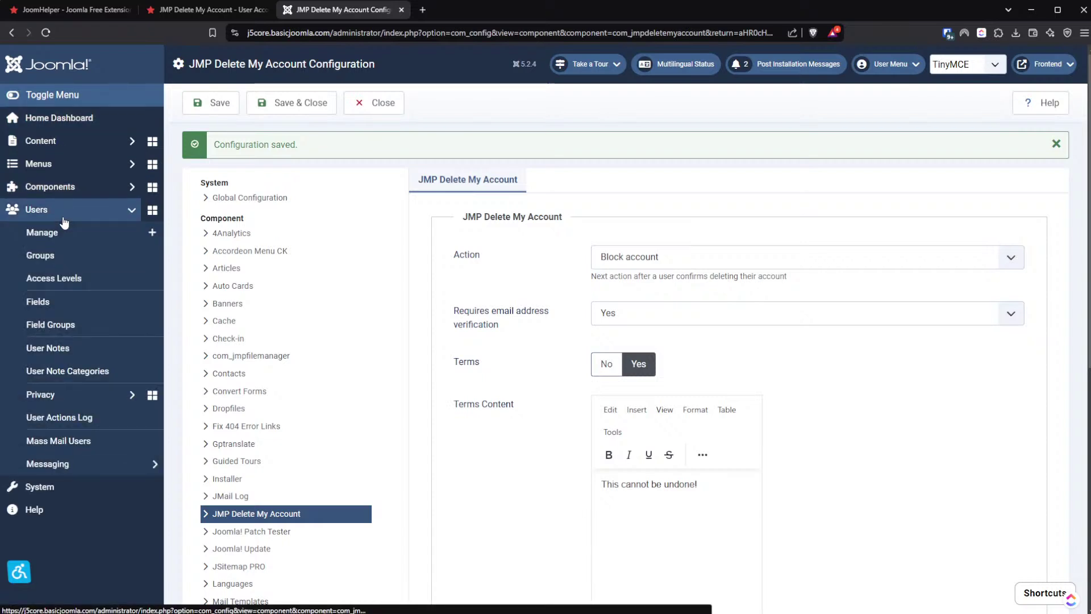
{"action": "left_click", "coordinate": [153, 232]}
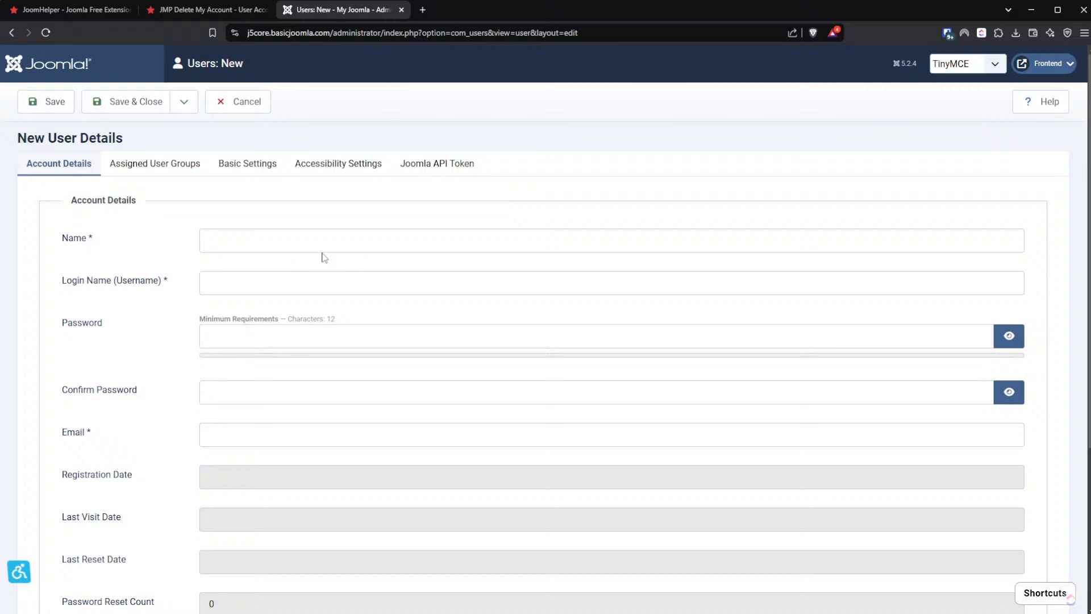
{"action": "left_click", "coordinate": [348, 235]}
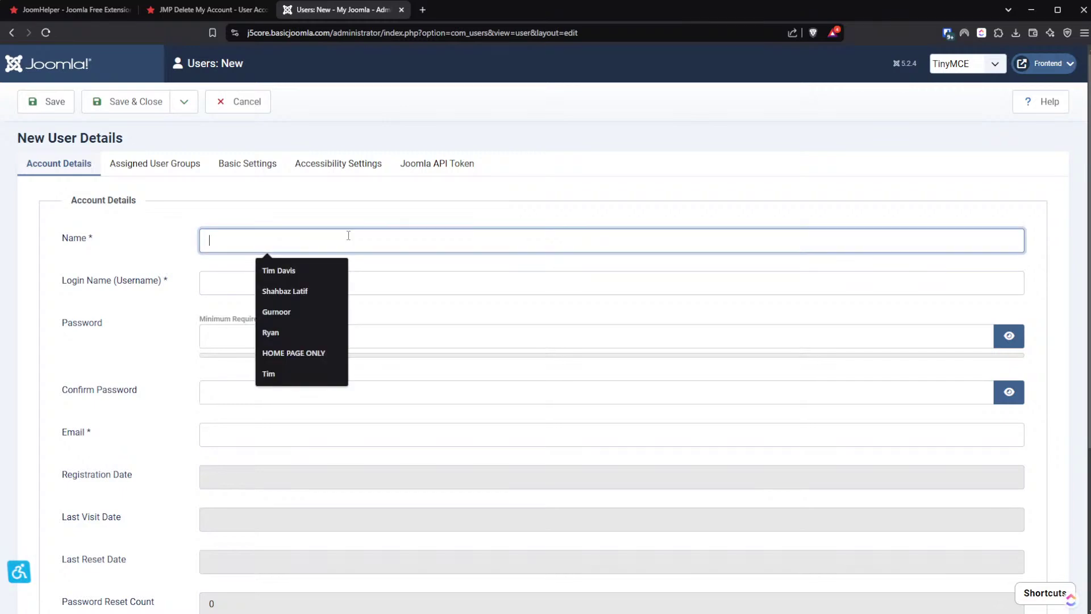
{"action": "type", "text": "de"}
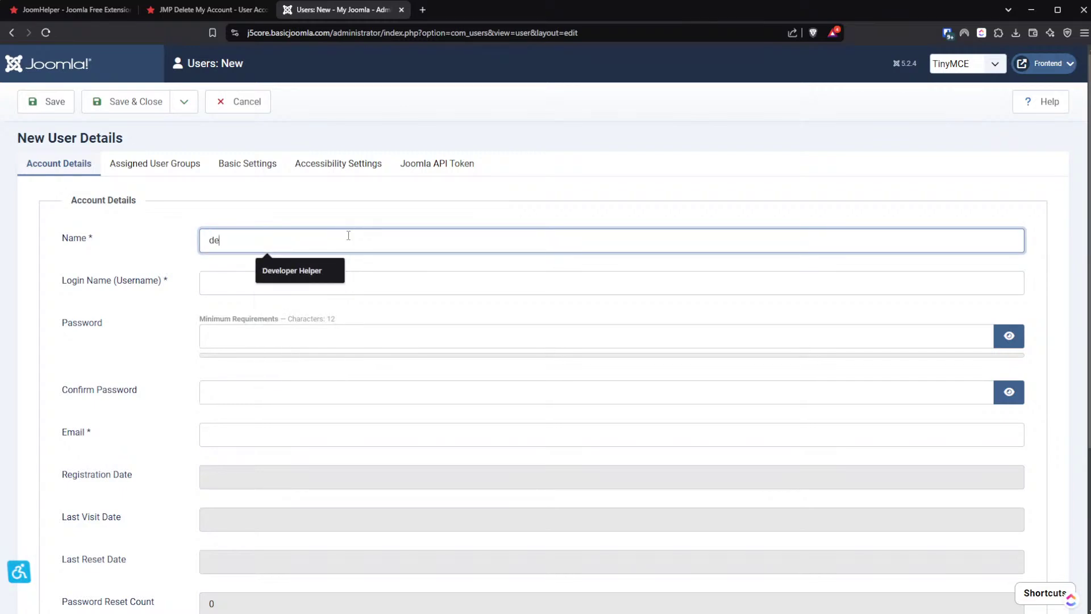
{"action": "type", "text": "lete"}
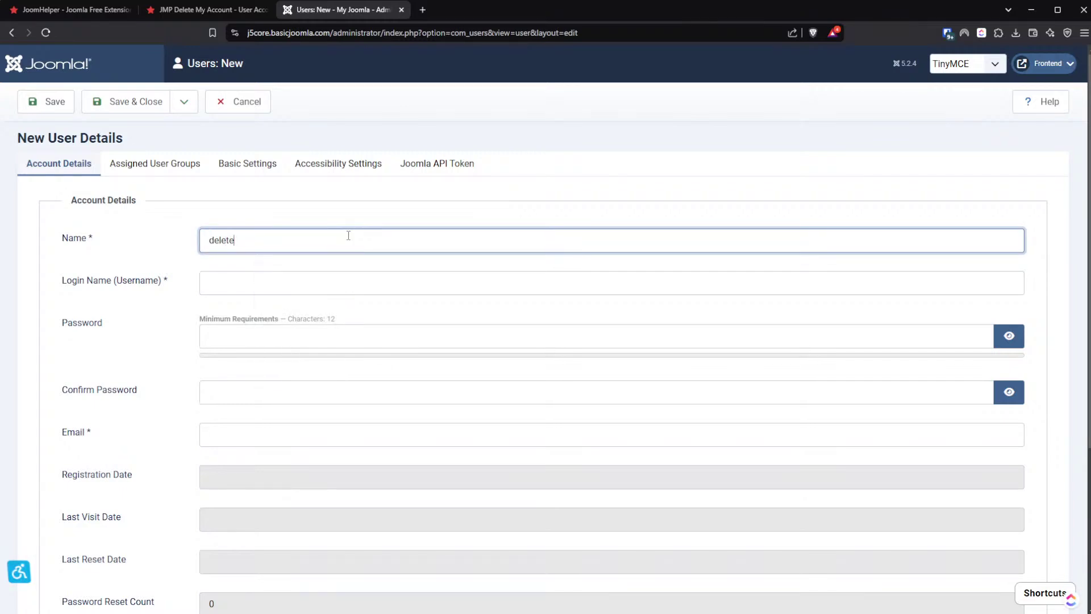
{"action": "type", "text": " me"}
{"action": "key", "text": "Tab"}
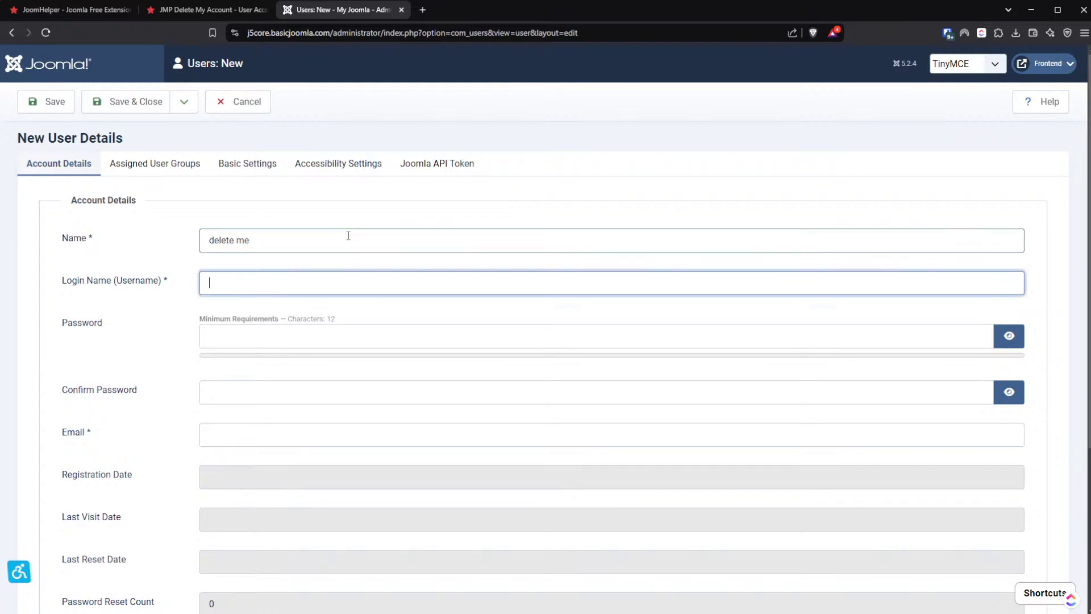
{"action": "type", "text": "deele"}
{"action": "key", "text": "BackSpace"}
{"action": "key", "text": "BackSpace"}
{"action": "key", "text": "BackSpace"}
{"action": "type", "text": "le"}
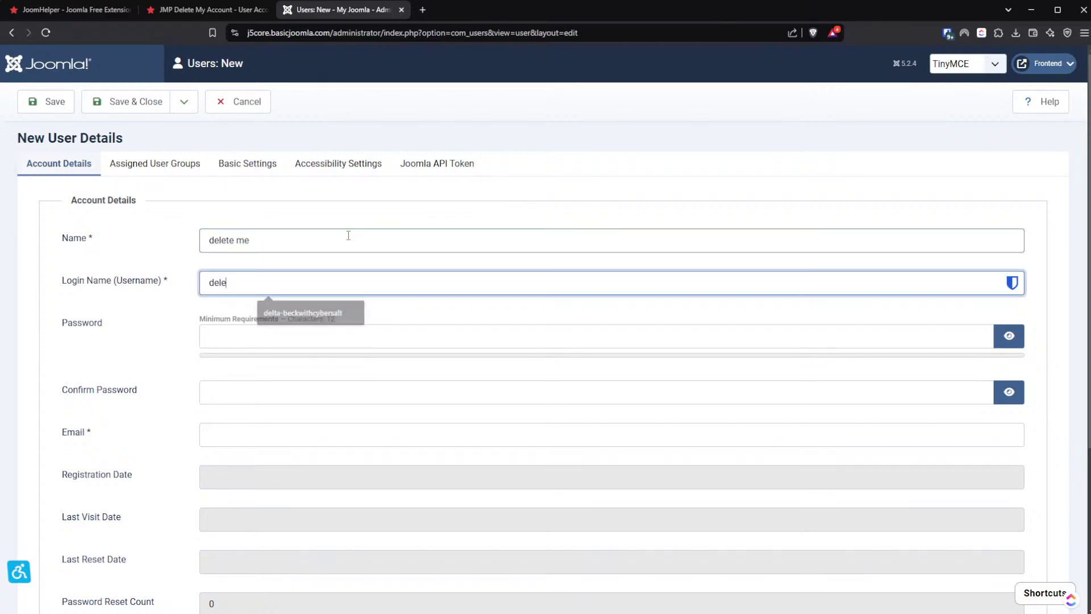
{"action": "type", "text": "teme"}
{"action": "key", "text": "Tab"}
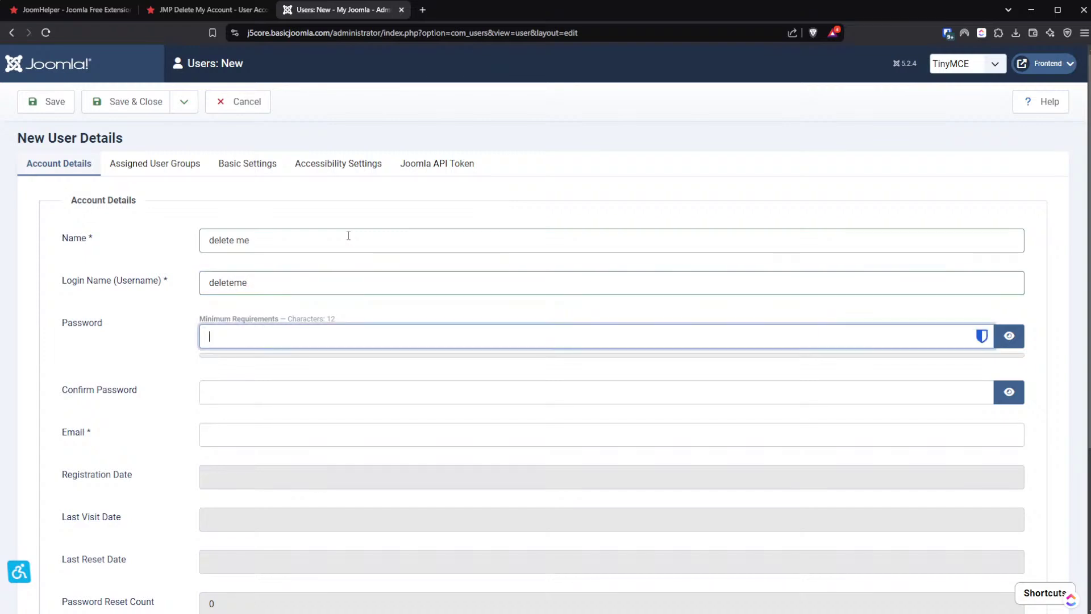
Fill in the password, its confirmation and the test e-mail, confirm the Registered group, and save.
{"action": "right_click", "coordinate": [234, 354]}
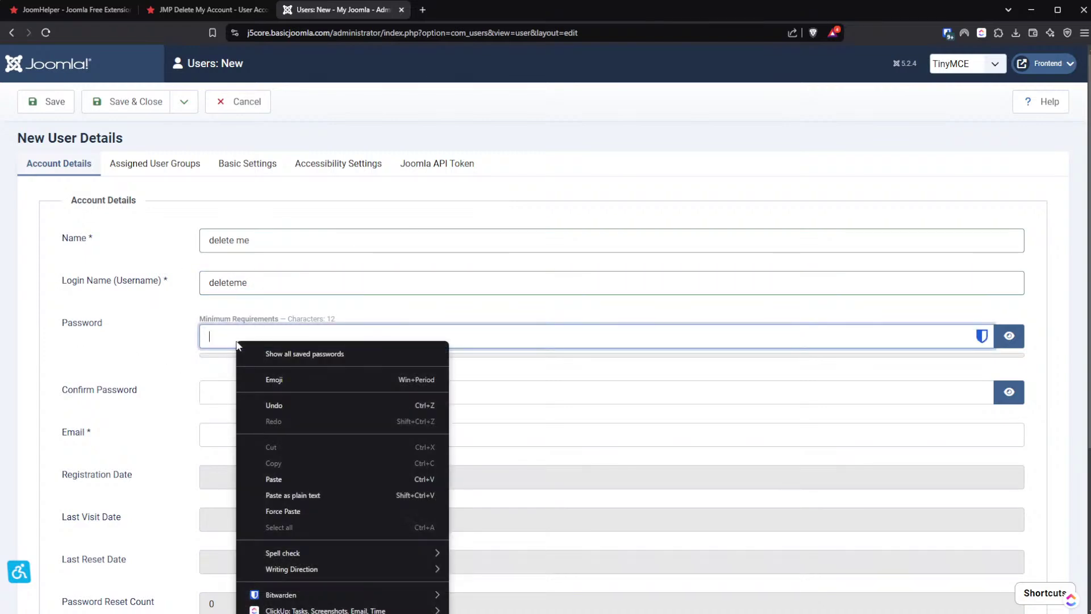
{"action": "mouse_move", "coordinate": [310, 592]}
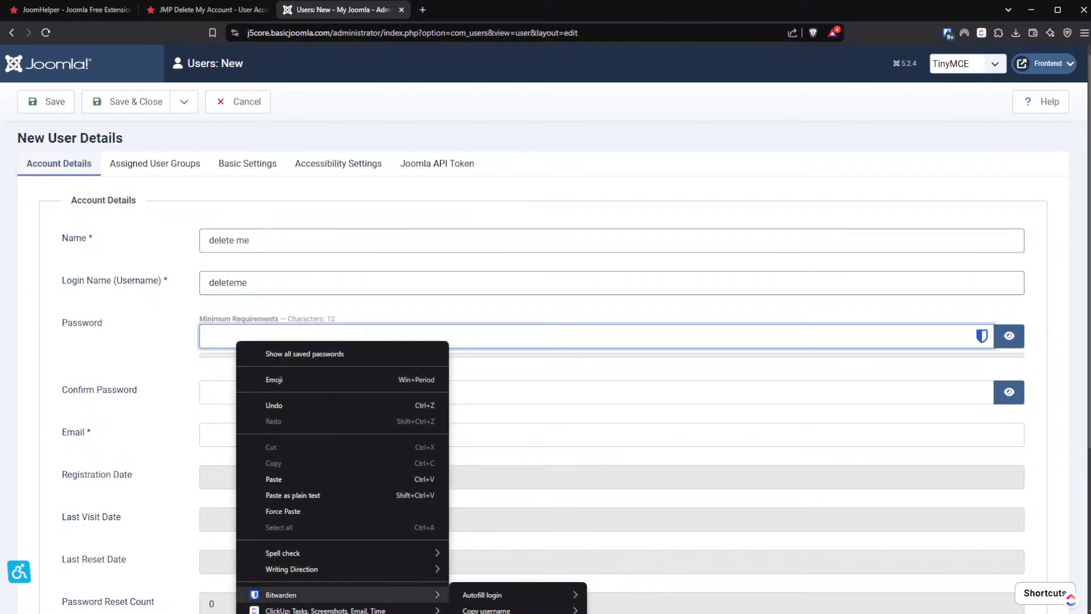
{"action": "key", "text": "Escape"}
{"action": "key", "text": "ctrl+v"}
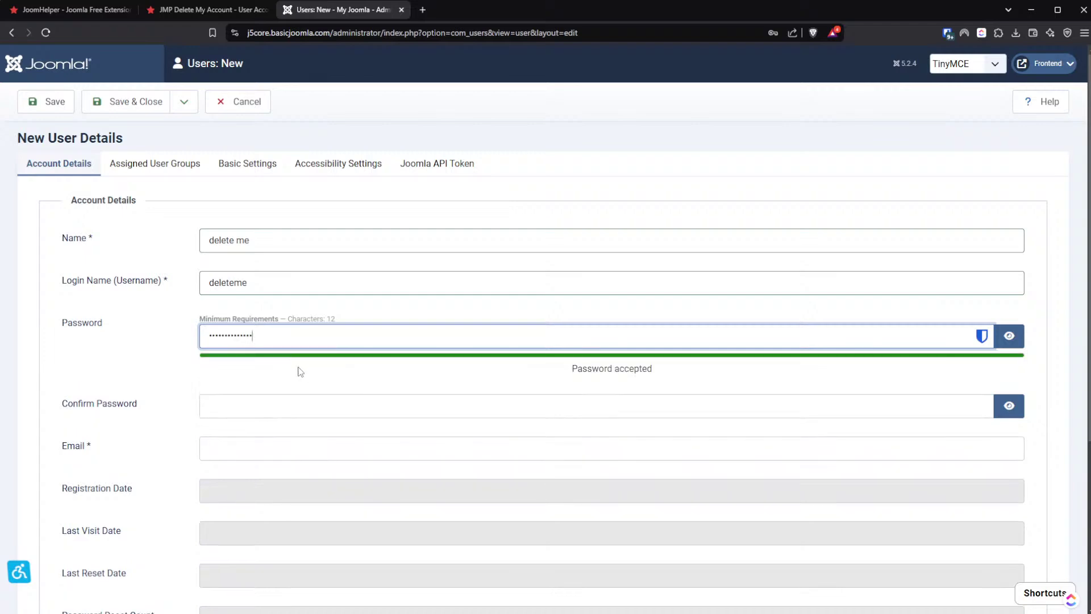
{"action": "left_click", "coordinate": [286, 397]}
{"action": "key", "text": "ctrl+v"}
{"action": "left_click", "coordinate": [259, 447]}
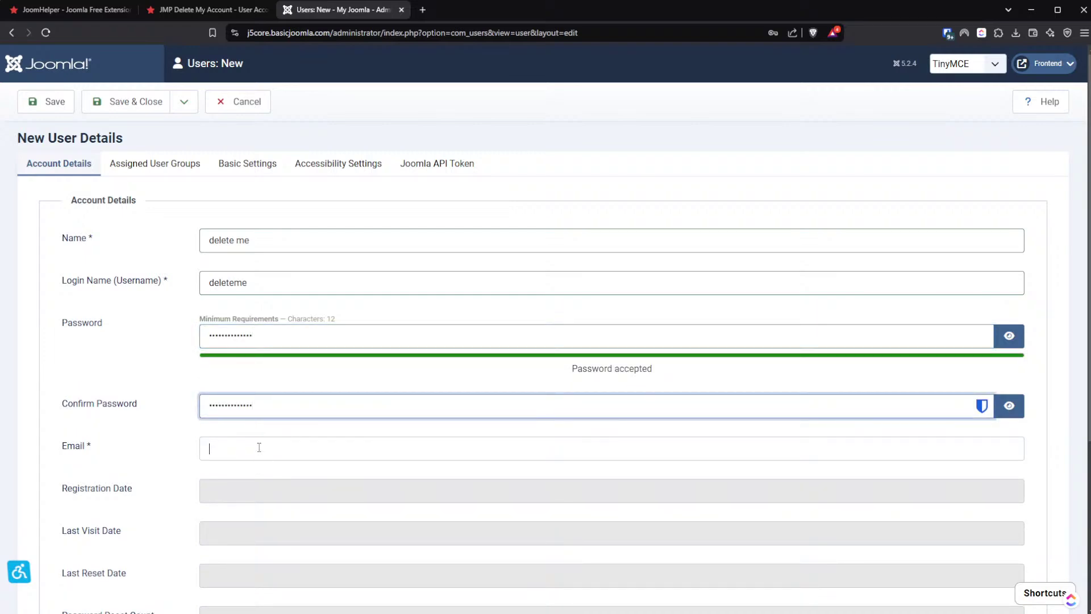
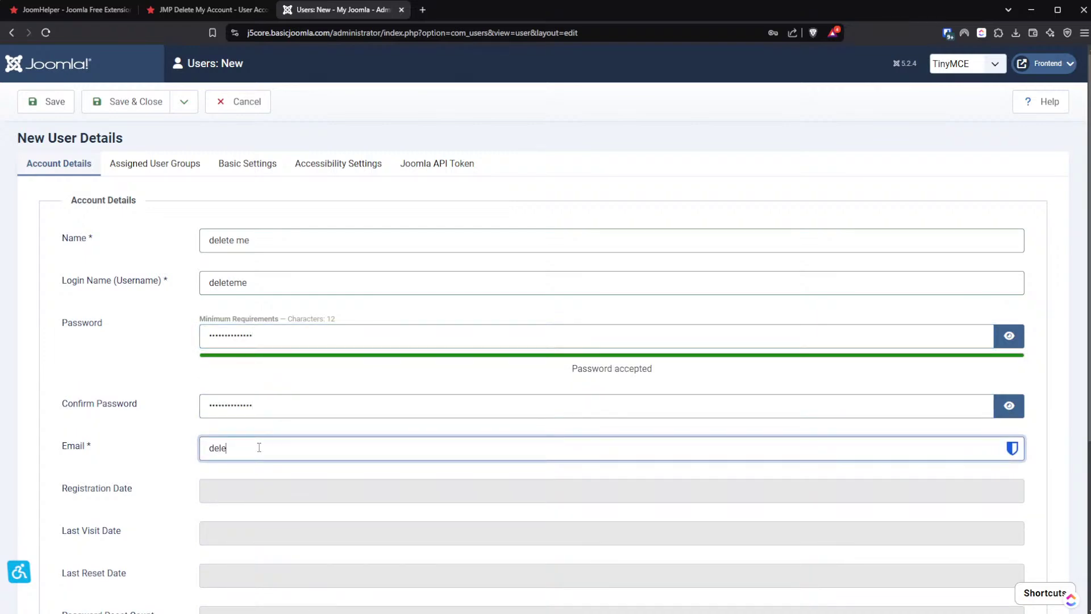
{"action": "left_click", "coordinate": [144, 174]}
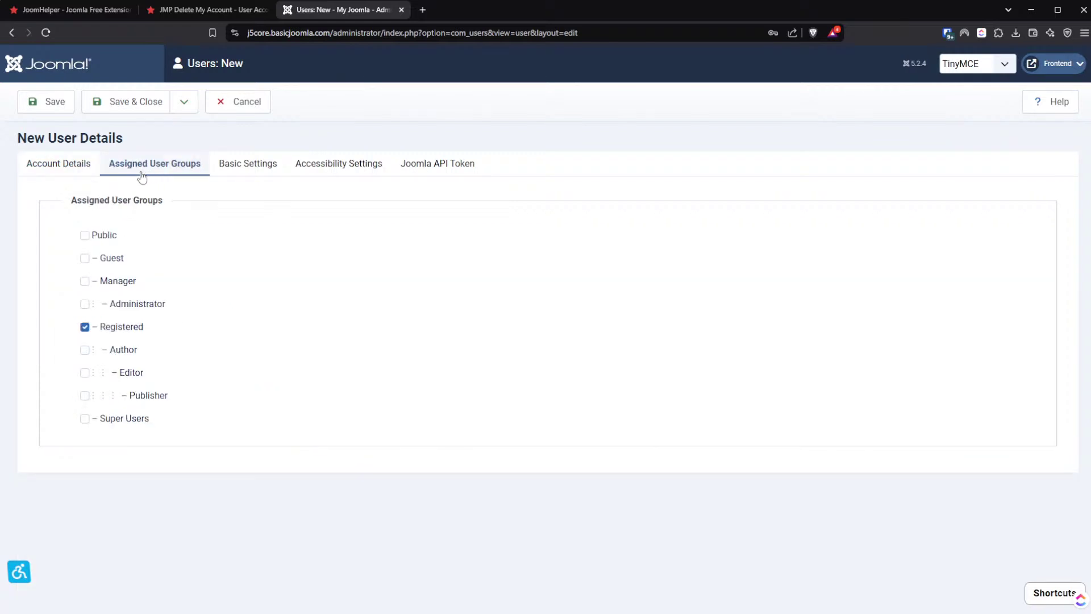
{"action": "left_click", "coordinate": [68, 173]}
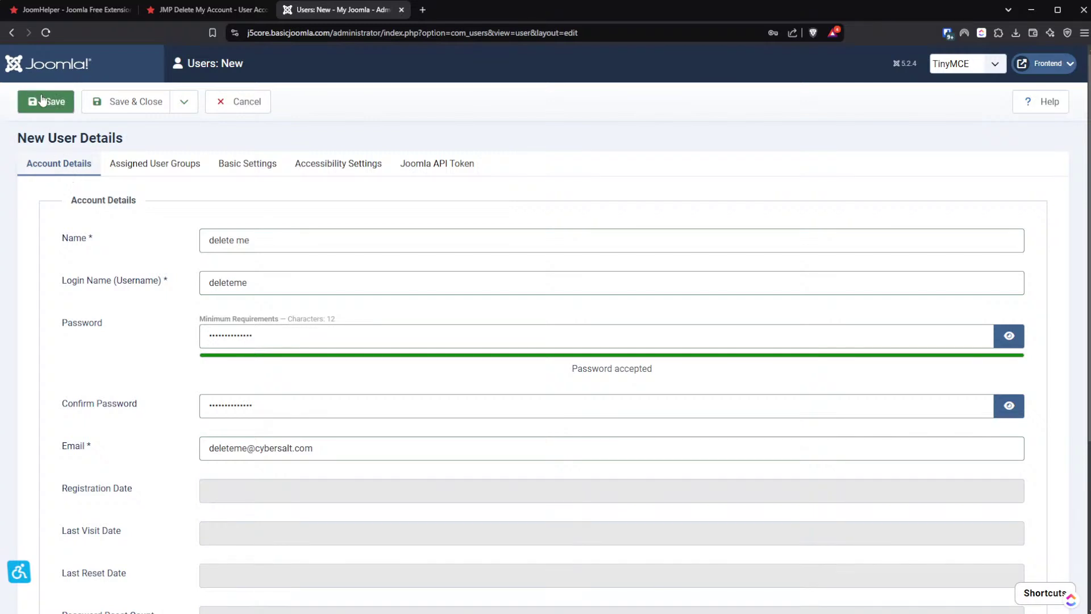
{"action": "left_click", "coordinate": [42, 101]}
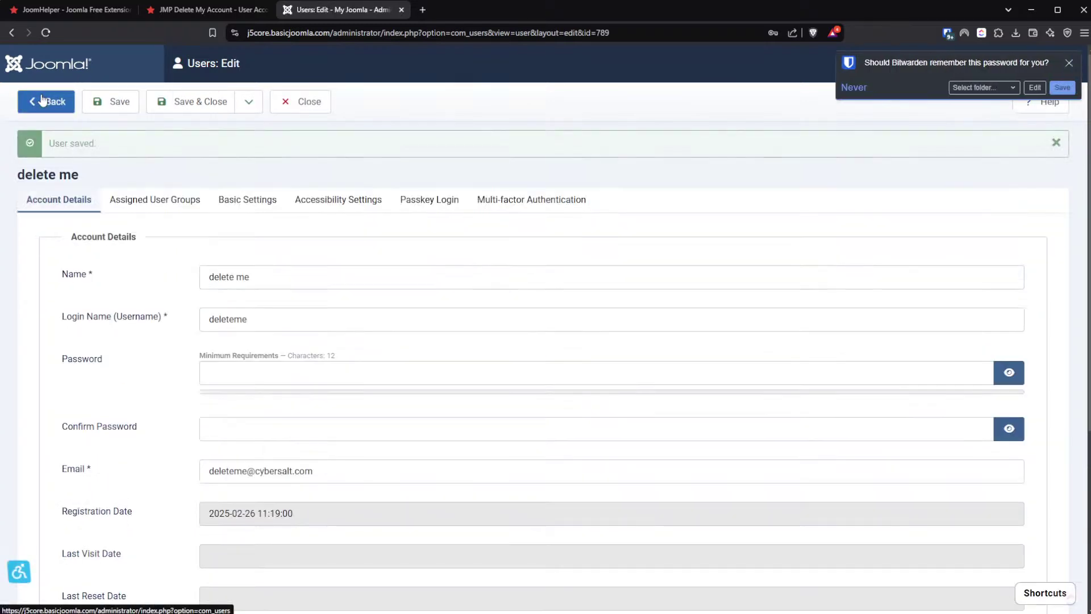
Open the frontend login page in a new tab and log in as deleteme with the pasted password.
{"action": "left_click", "coordinate": [1069, 65]}
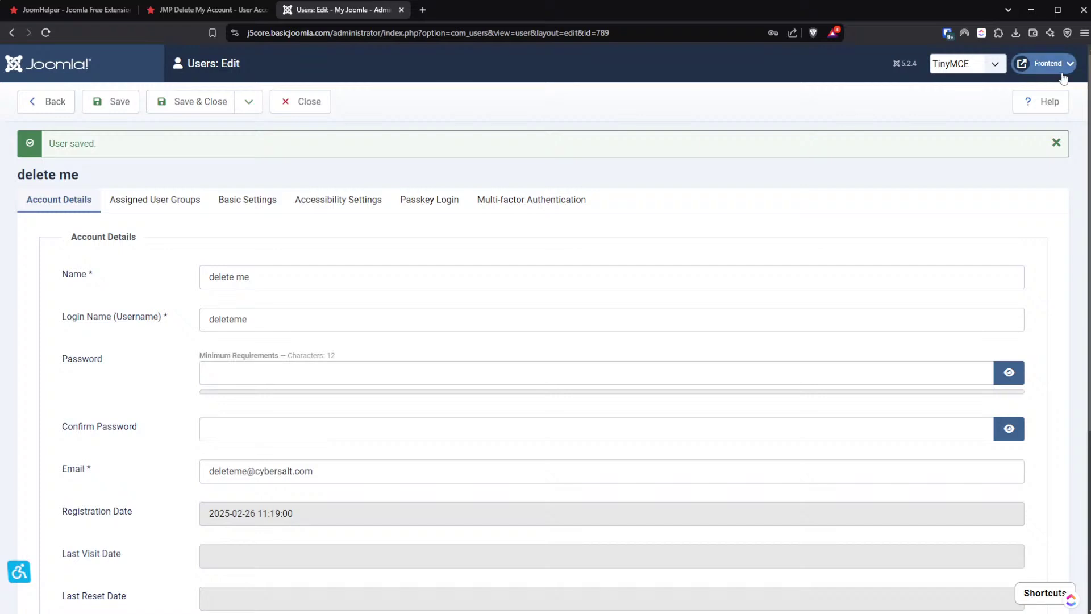
{"action": "left_click", "coordinate": [1062, 73]}
{"action": "left_click", "coordinate": [1018, 88]}
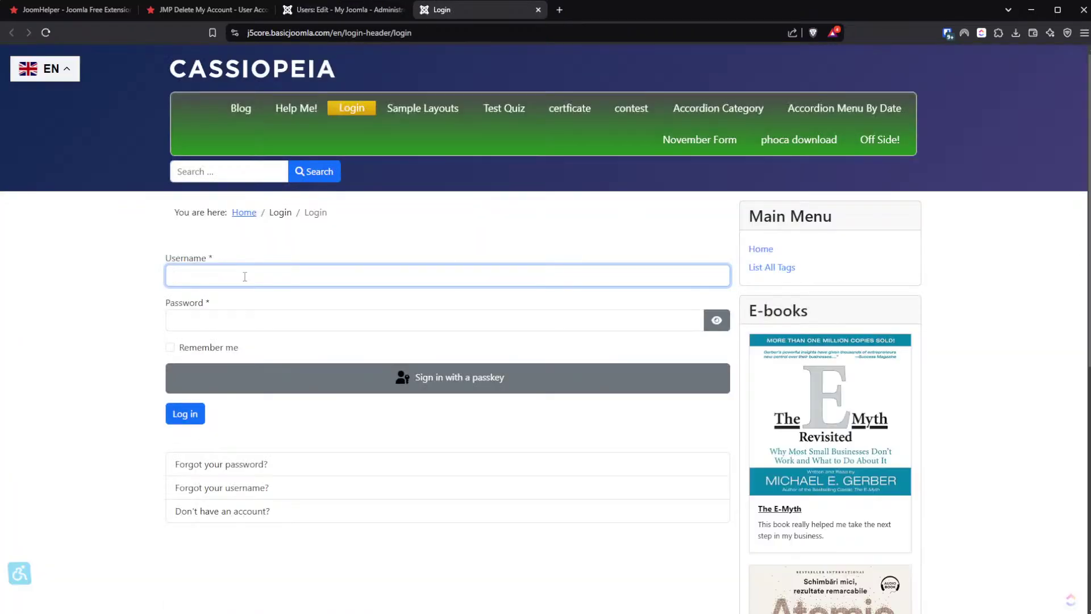
{"action": "left_click", "coordinate": [238, 273]}
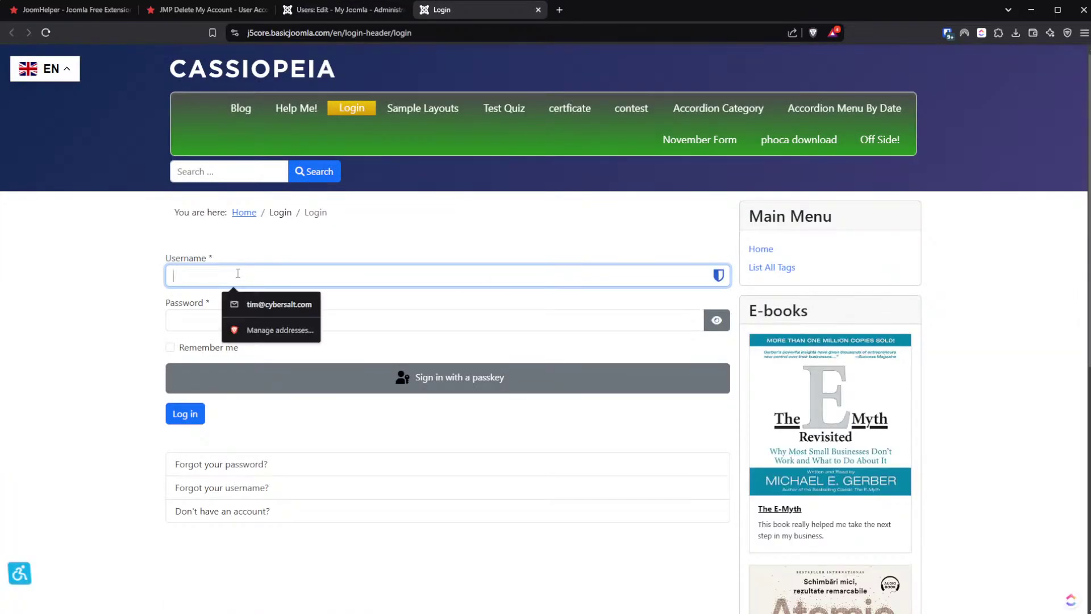
{"action": "type", "text": "delete"}
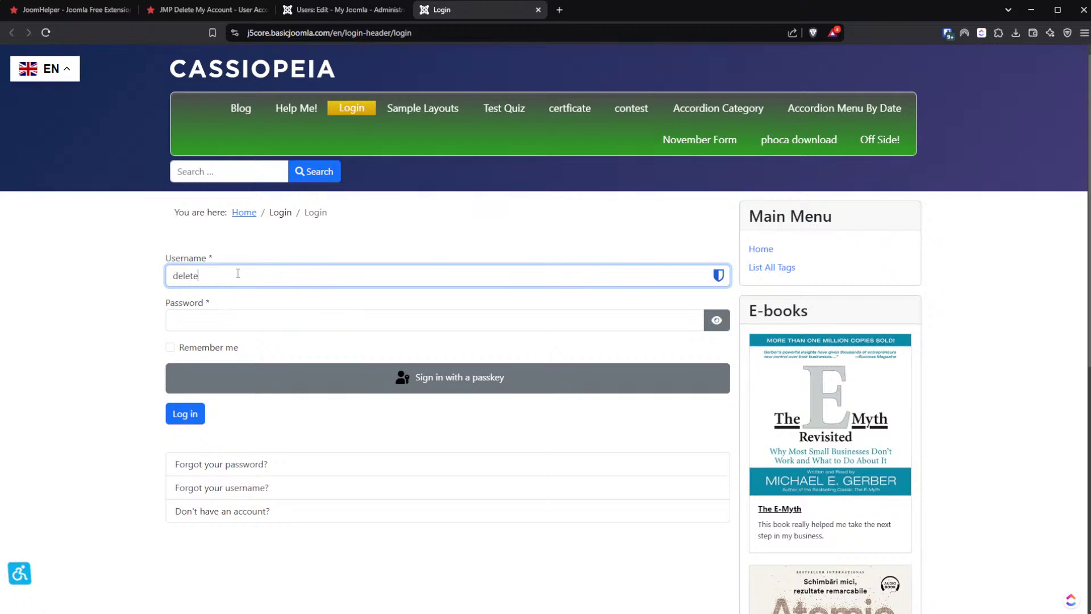
{"action": "type", "text": "me"}
{"action": "key", "text": "Tab"}
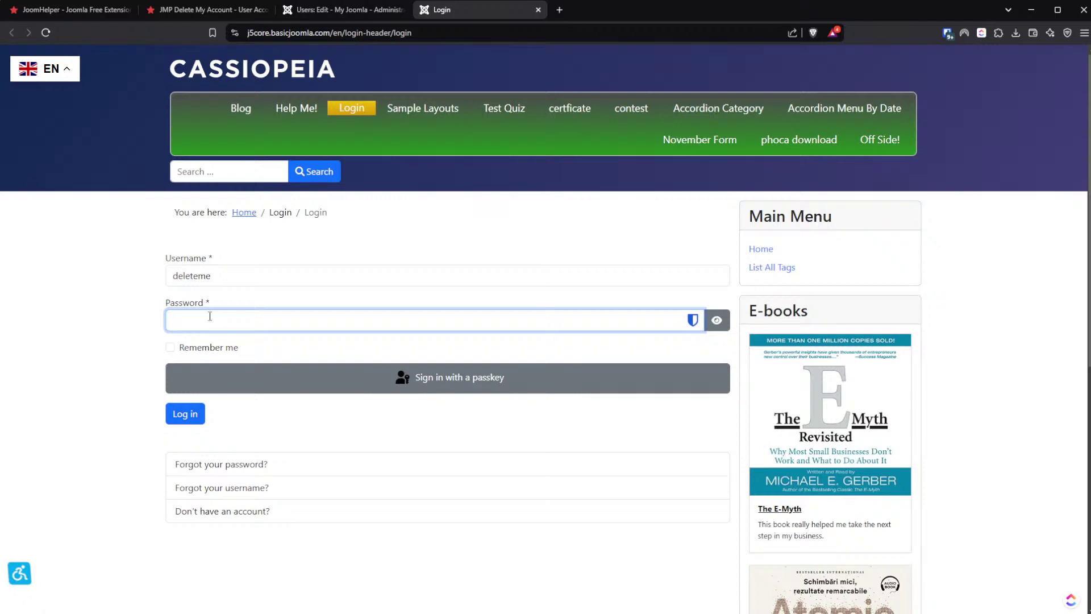
{"action": "key", "text": "ctrl+v"}
{"action": "left_click", "coordinate": [181, 414]}
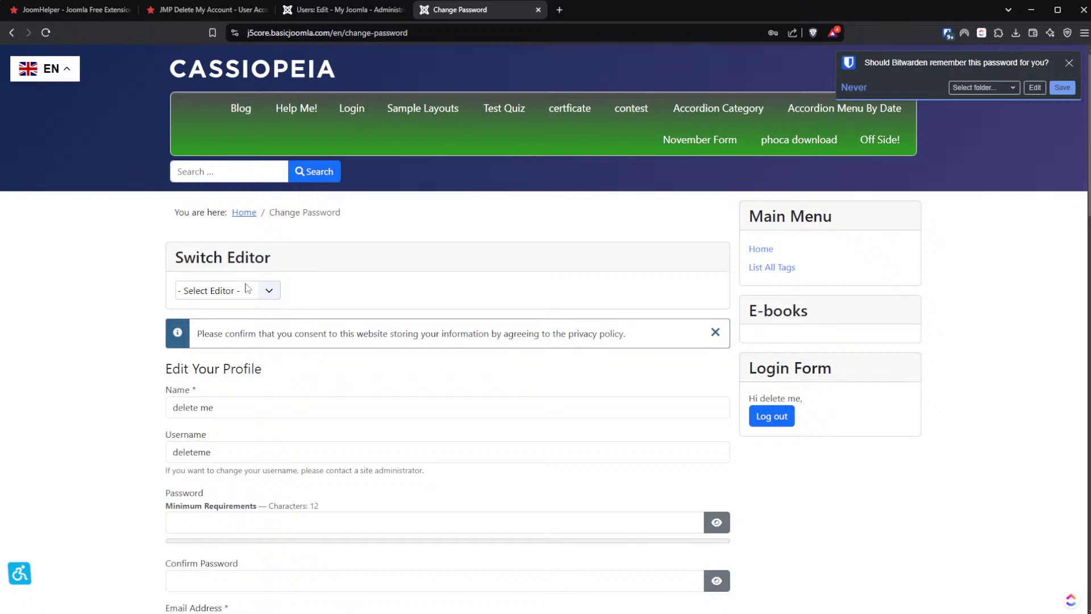
Agree to the privacy policy on the frontend profile and save the profile.
{"action": "scroll", "coordinate": [366, 318], "scroll_direction": "down", "scroll_amount": 7}
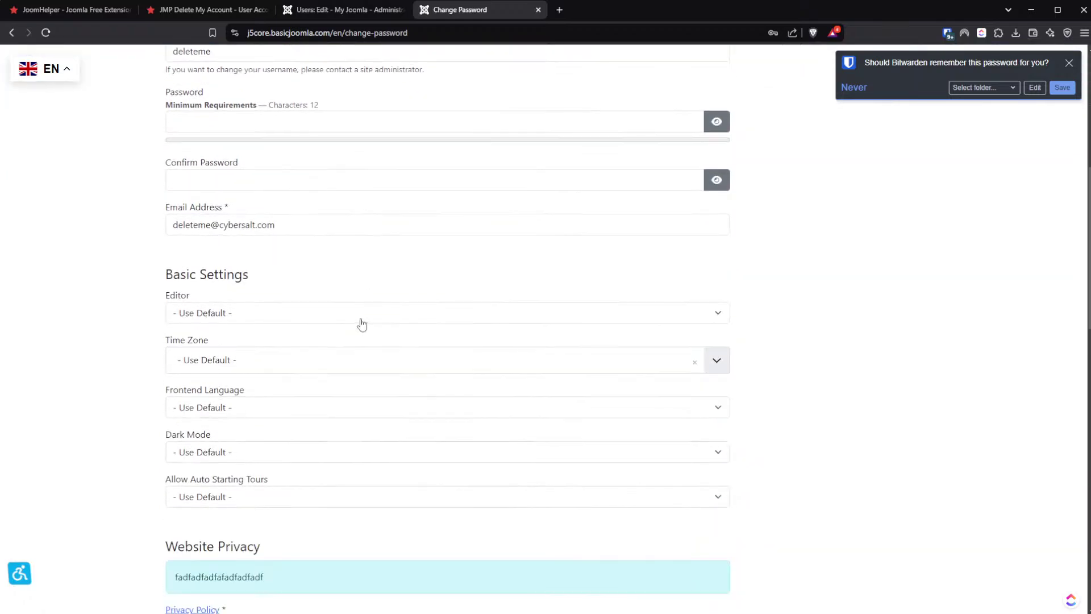
{"action": "scroll", "coordinate": [362, 324], "scroll_direction": "down", "scroll_amount": 4}
{"action": "scroll", "coordinate": [362, 323], "scroll_direction": "down", "scroll_amount": 11}
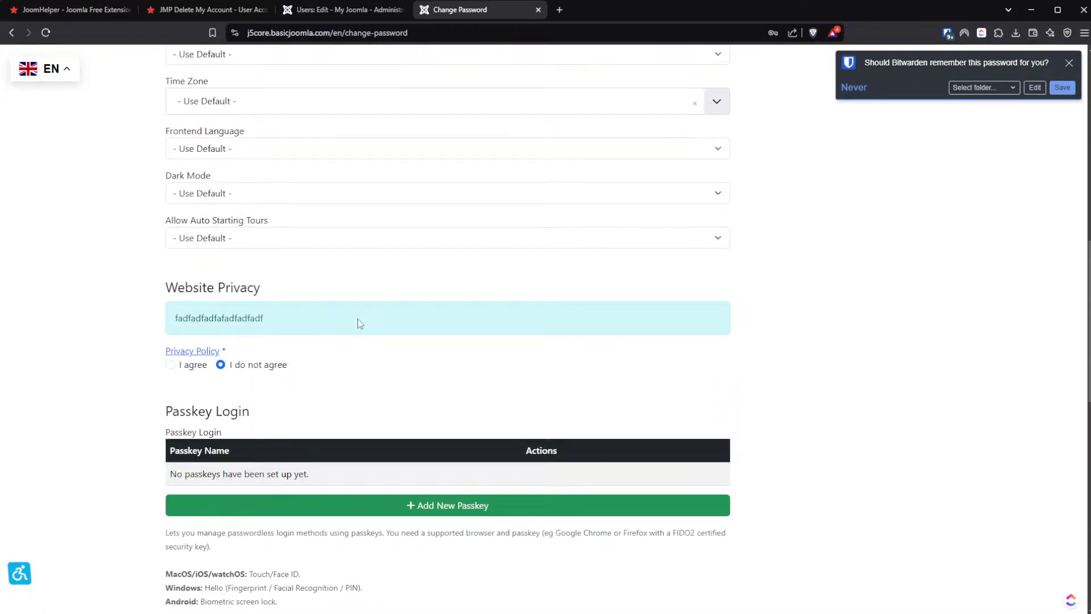
{"action": "scroll", "coordinate": [353, 318], "scroll_direction": "down", "scroll_amount": 2}
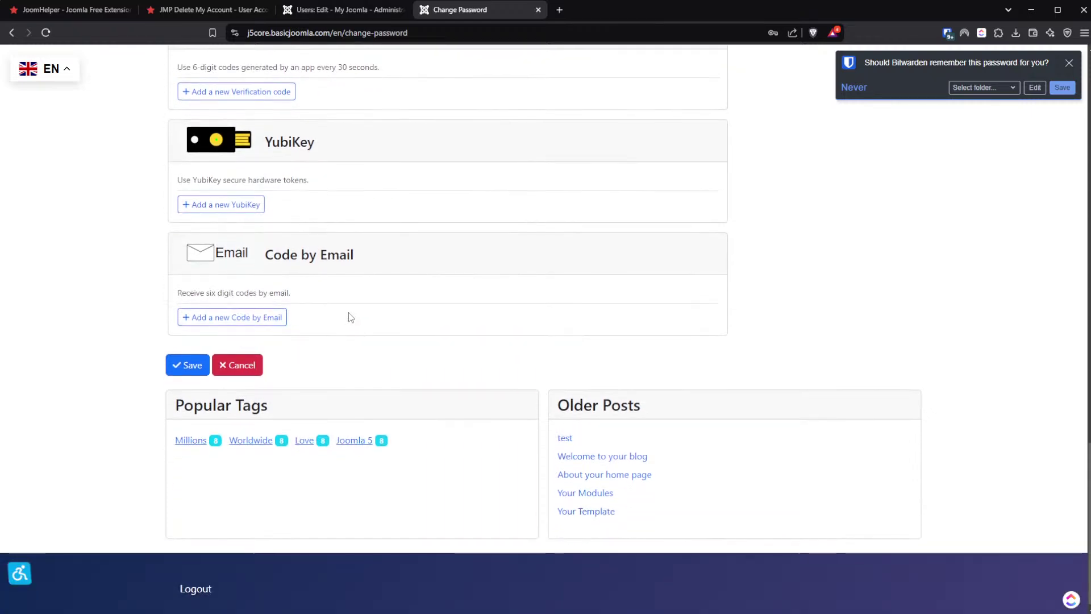
{"action": "scroll", "coordinate": [350, 301], "scroll_direction": "up", "scroll_amount": 4}
{"action": "scroll", "coordinate": [355, 279], "scroll_direction": "up", "scroll_amount": 12}
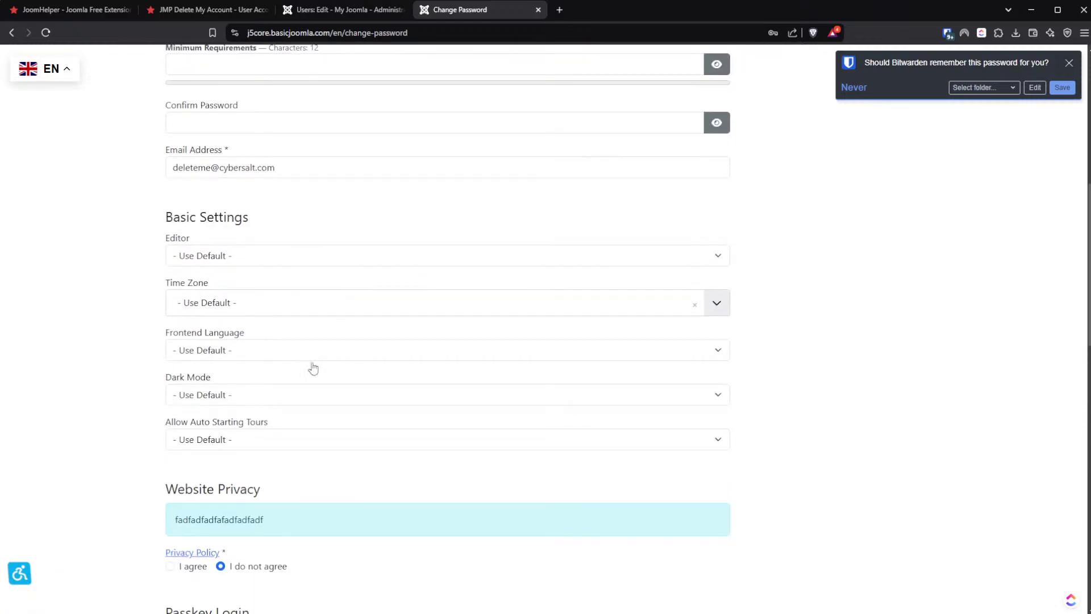
{"action": "left_click", "coordinate": [170, 566]}
{"action": "scroll", "coordinate": [442, 549], "scroll_direction": "down", "scroll_amount": 1}
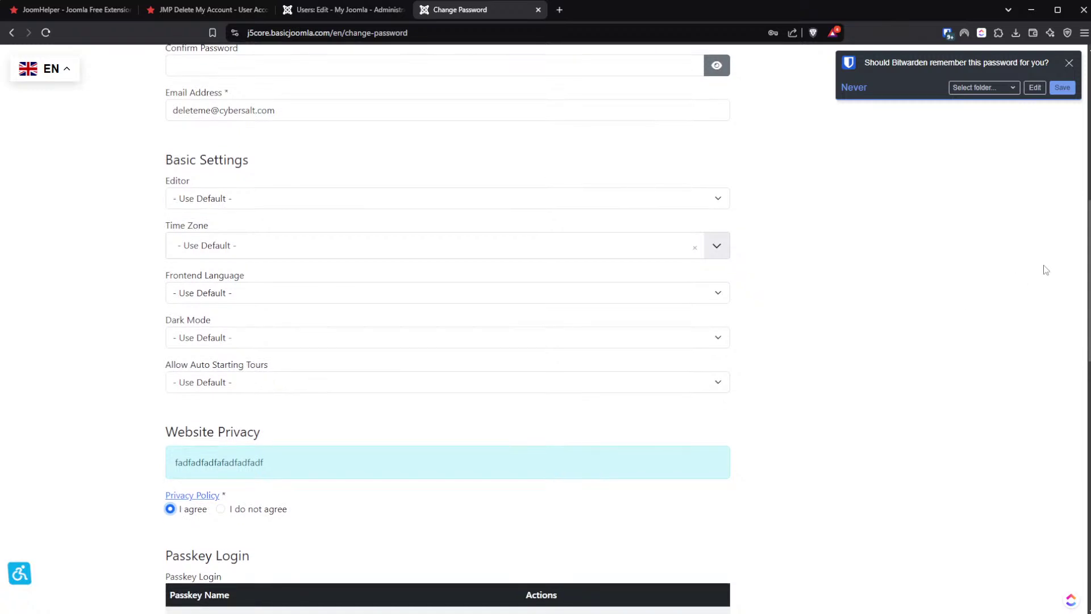
{"action": "scroll", "coordinate": [1044, 269], "scroll_direction": "down", "scroll_amount": 10}
{"action": "scroll", "coordinate": [446, 318], "scroll_direction": "down", "scroll_amount": 2}
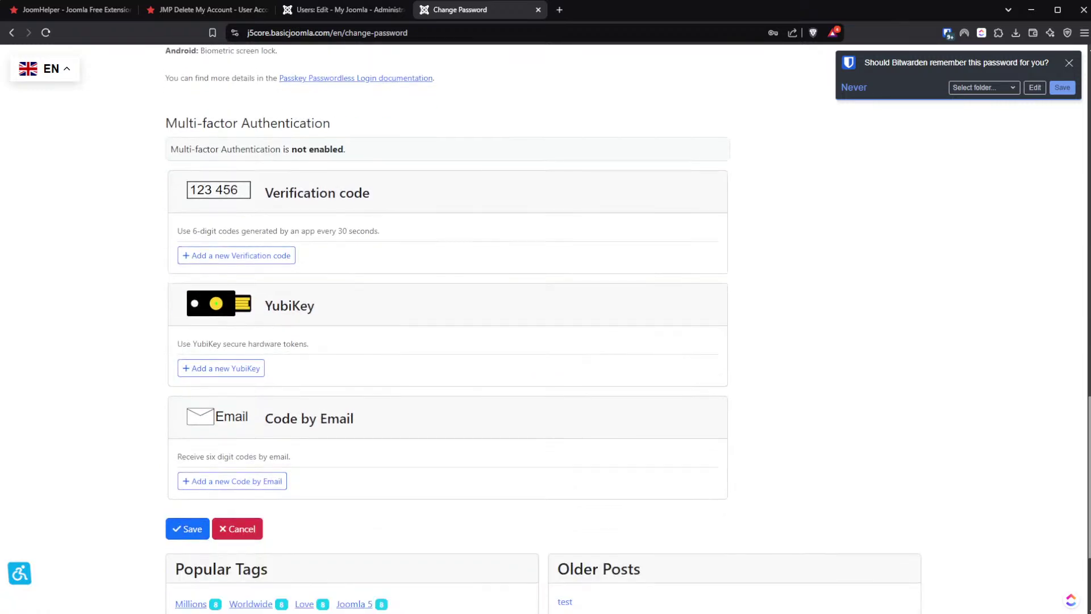
{"action": "left_click", "coordinate": [200, 466]}
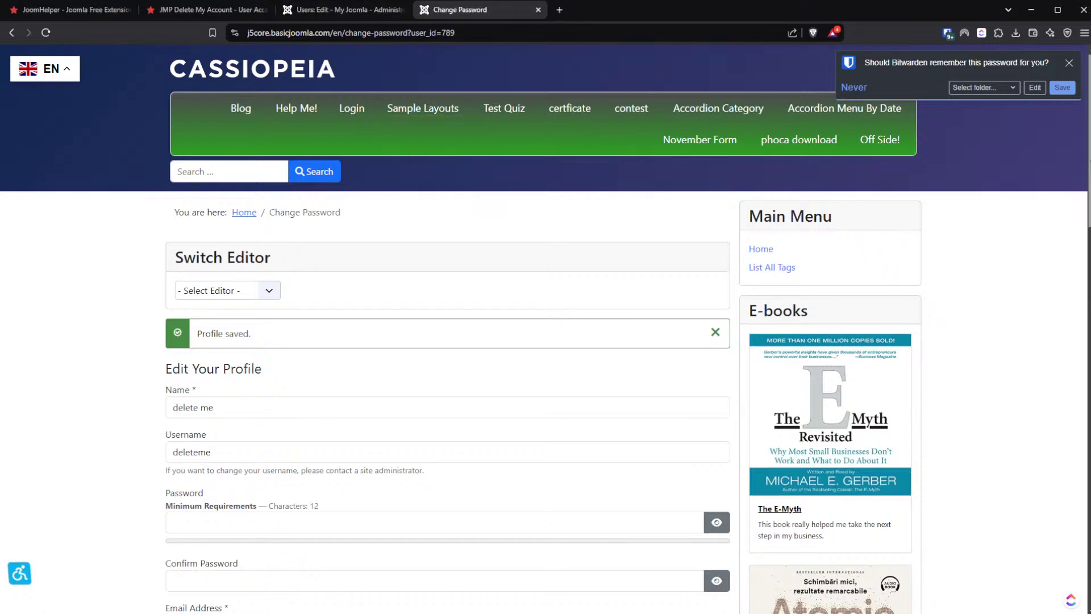
Return to the admin Users: Edit tab for the delete me user.
{"action": "scroll", "coordinate": [1062, 274], "scroll_direction": "down", "scroll_amount": 6}
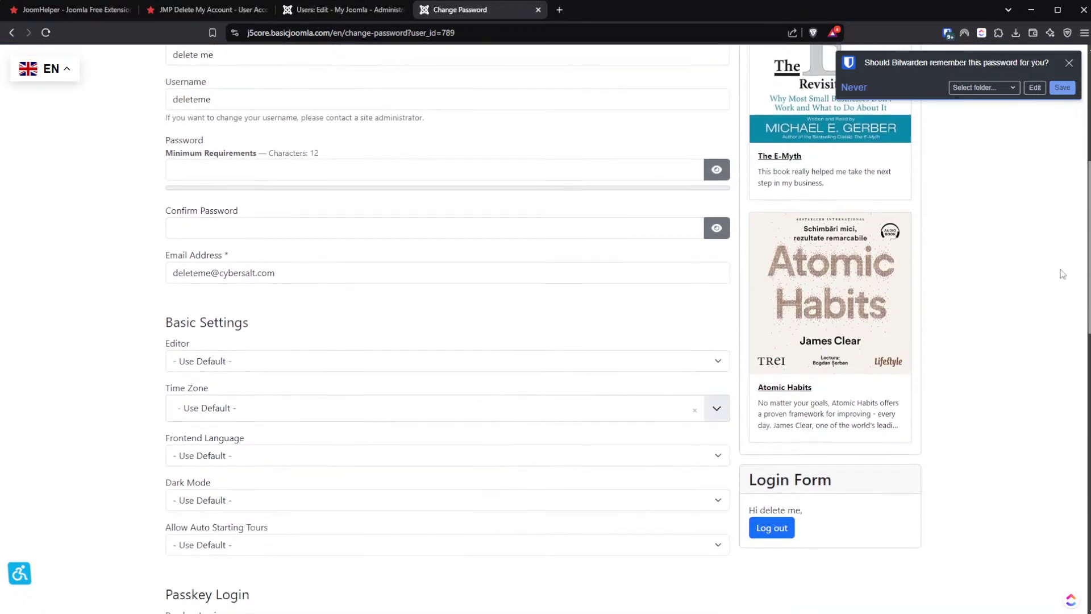
{"action": "scroll", "coordinate": [1062, 274], "scroll_direction": "down", "scroll_amount": 7}
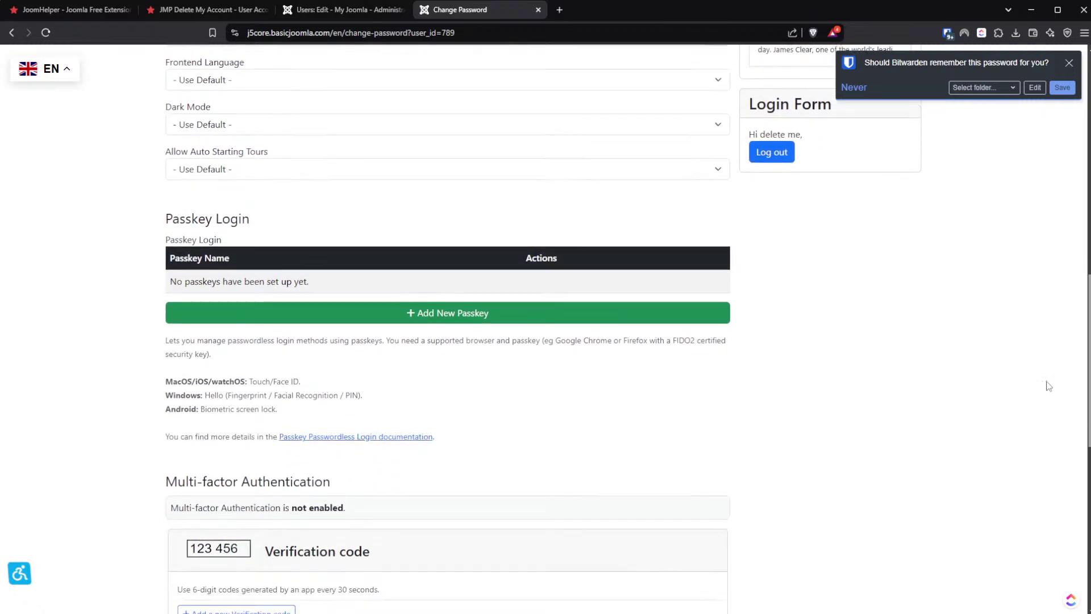
{"action": "scroll", "coordinate": [1049, 386], "scroll_direction": "down", "scroll_amount": 3}
{"action": "left_click", "coordinate": [298, 15]}
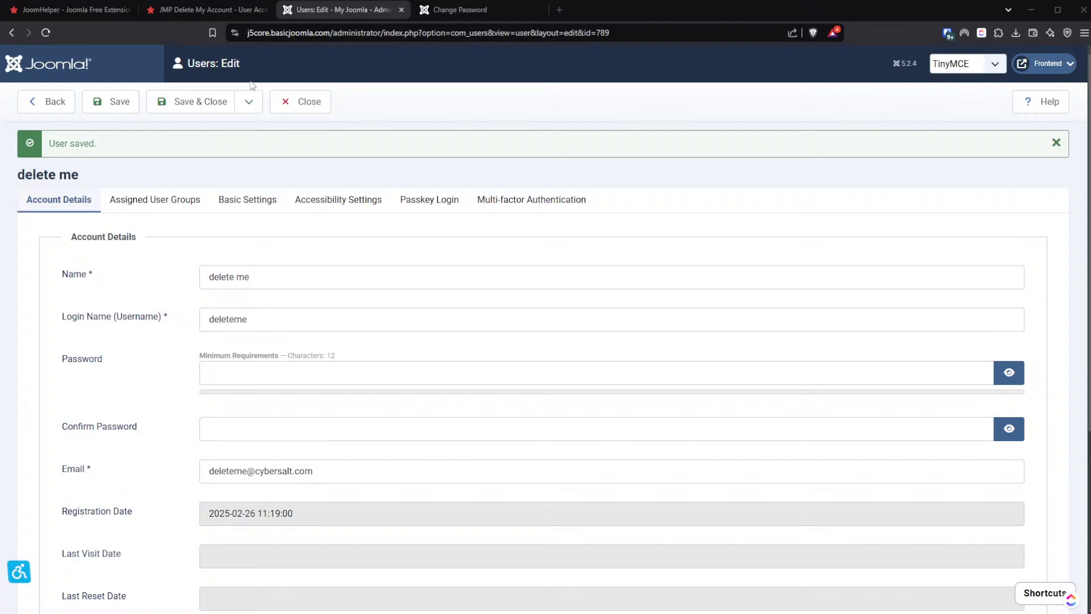
Close the user editor, list all menu items, and start a new Main Menu Blog item.
{"action": "left_click", "coordinate": [323, 112]}
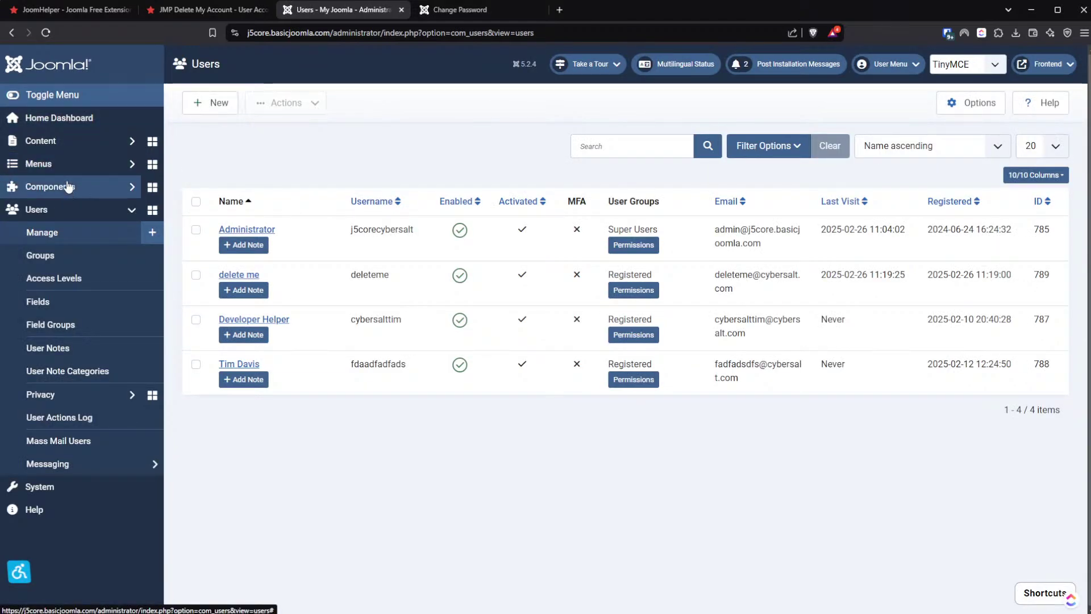
{"action": "left_click", "coordinate": [68, 174]}
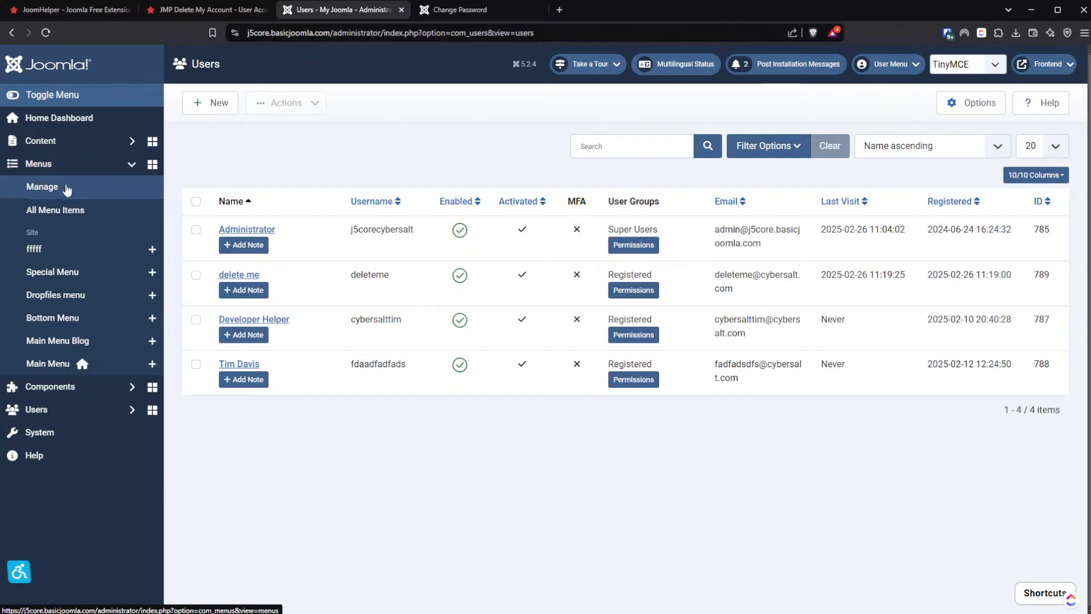
{"action": "left_click", "coordinate": [72, 209]}
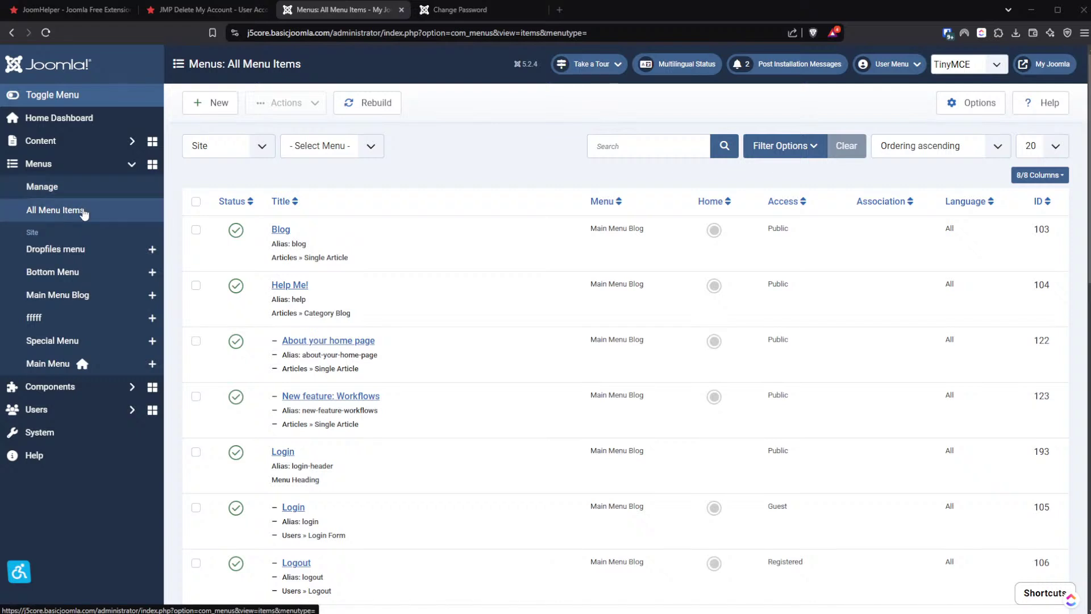
{"action": "left_click", "coordinate": [154, 296]}
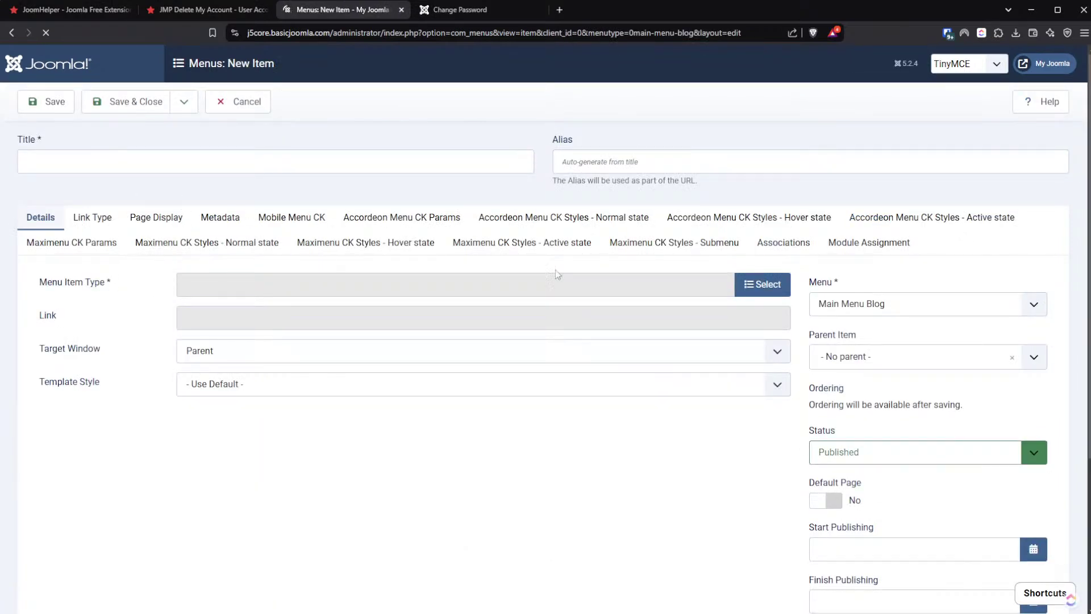
Make the item a JMP Delete My Account Page titled 'Delete Your Account', then save and close.
{"action": "left_click", "coordinate": [765, 284]}
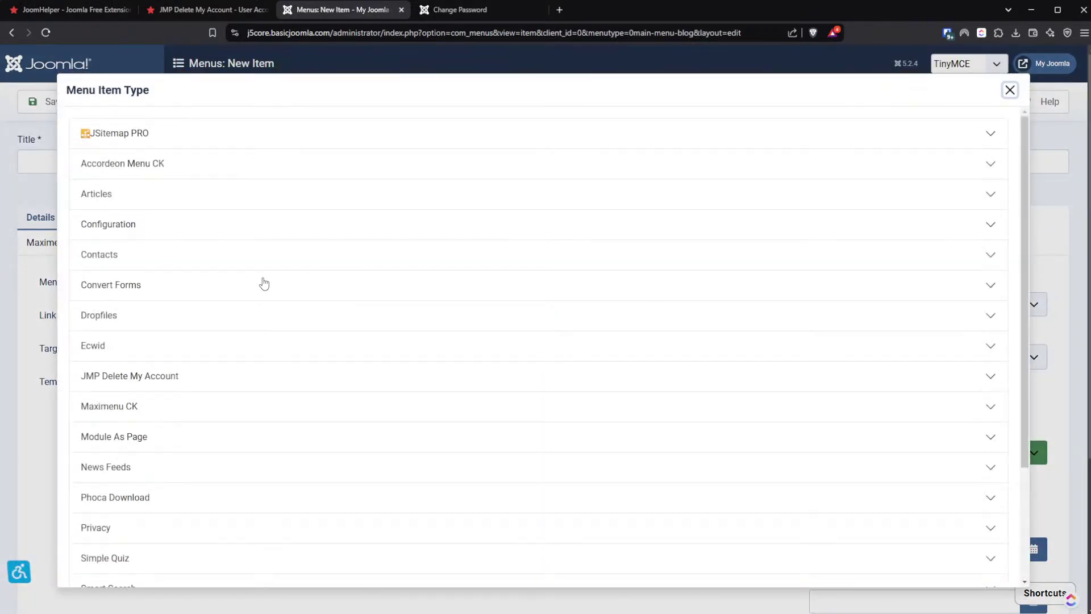
{"action": "left_click", "coordinate": [106, 378]}
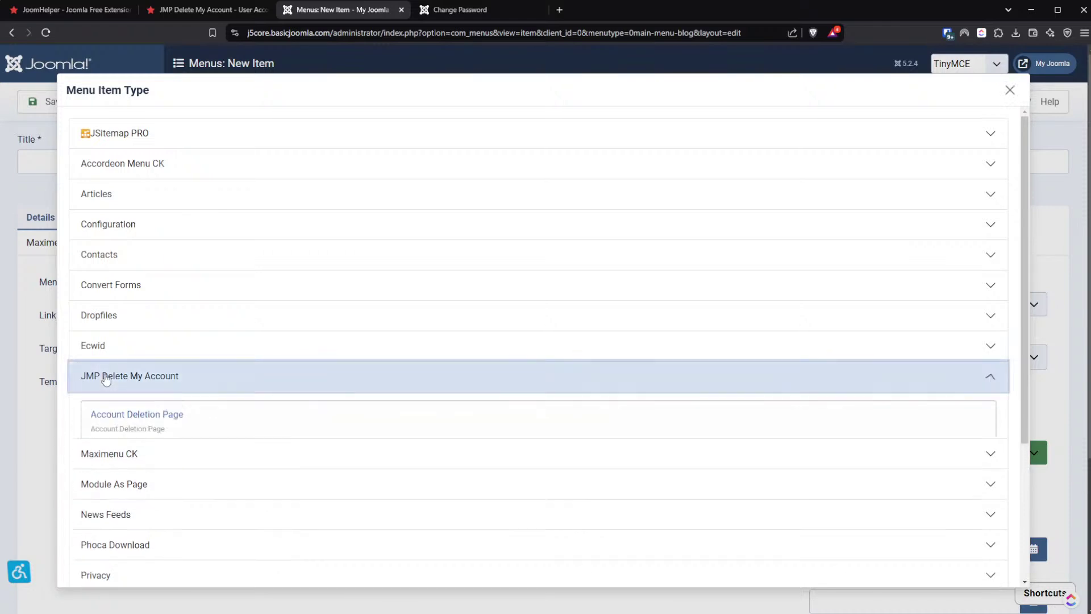
{"action": "left_click", "coordinate": [117, 420]}
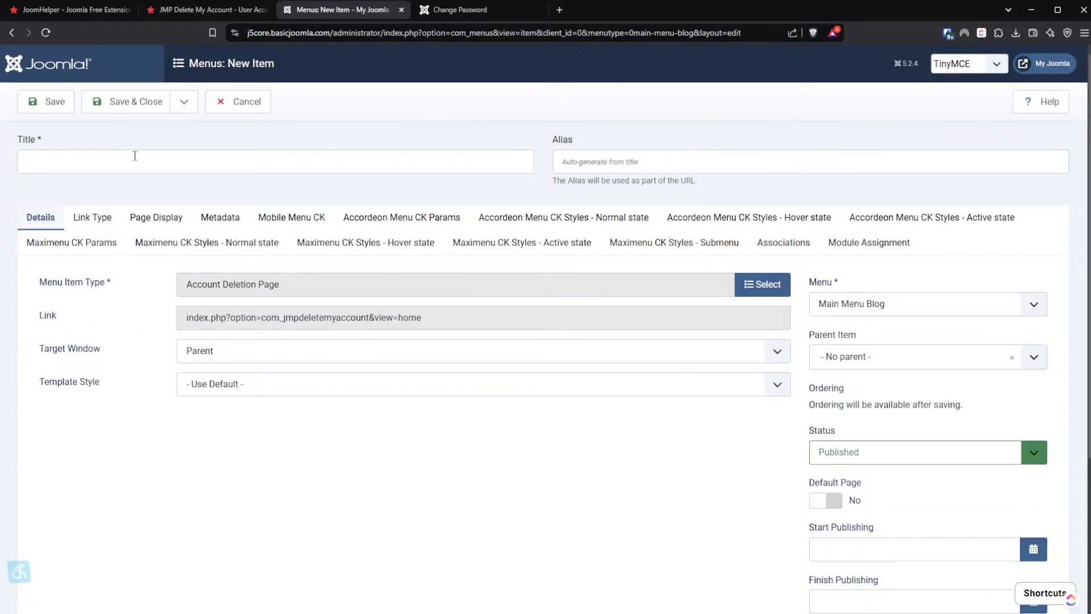
{"action": "left_click", "coordinate": [149, 153]}
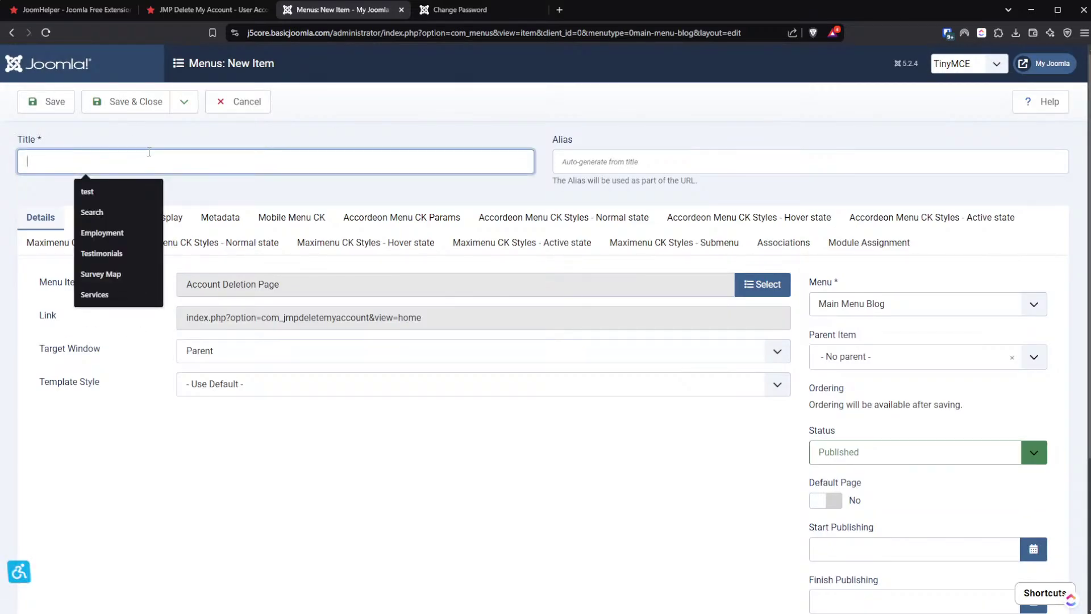
{"action": "type", "text": "Delete"}
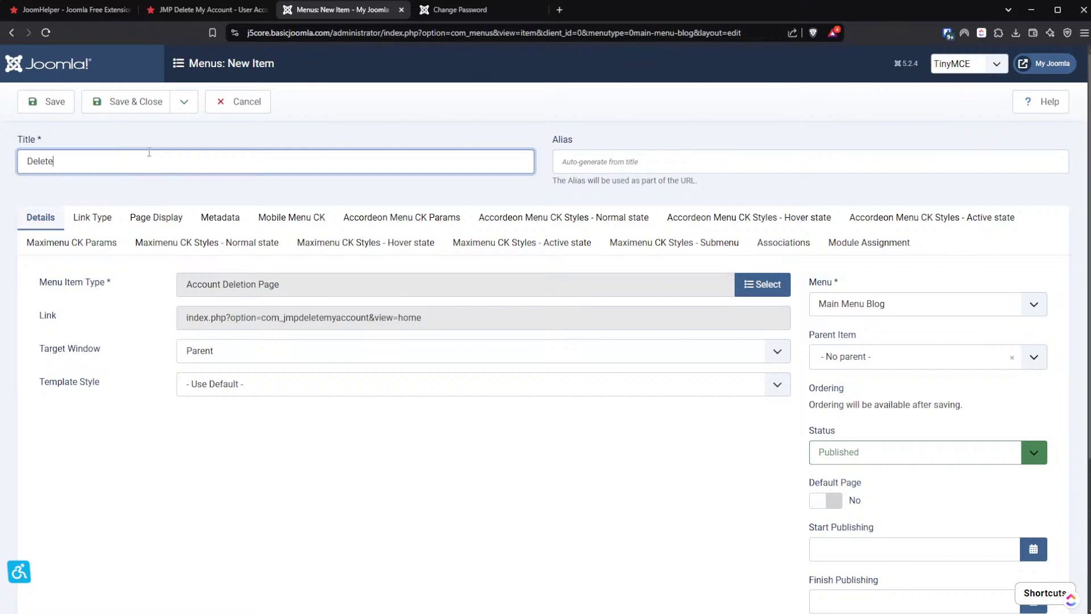
{"action": "type", "text": " yoru Account"}
{"action": "key", "text": "ctrl+Left"}
{"action": "key", "text": "ctrl+Left"}
{"action": "type", "text": "Y"}
{"action": "key", "text": "Delete"}
{"action": "key", "text": "Delete"}
{"action": "key", "text": "Right"}
{"action": "type", "text": "r"}
{"action": "left_click", "coordinate": [117, 106]}
On the frontend tab, cancel the profile edit and follow the Delete Your Account menu link.
{"action": "left_click", "coordinate": [458, 10]}
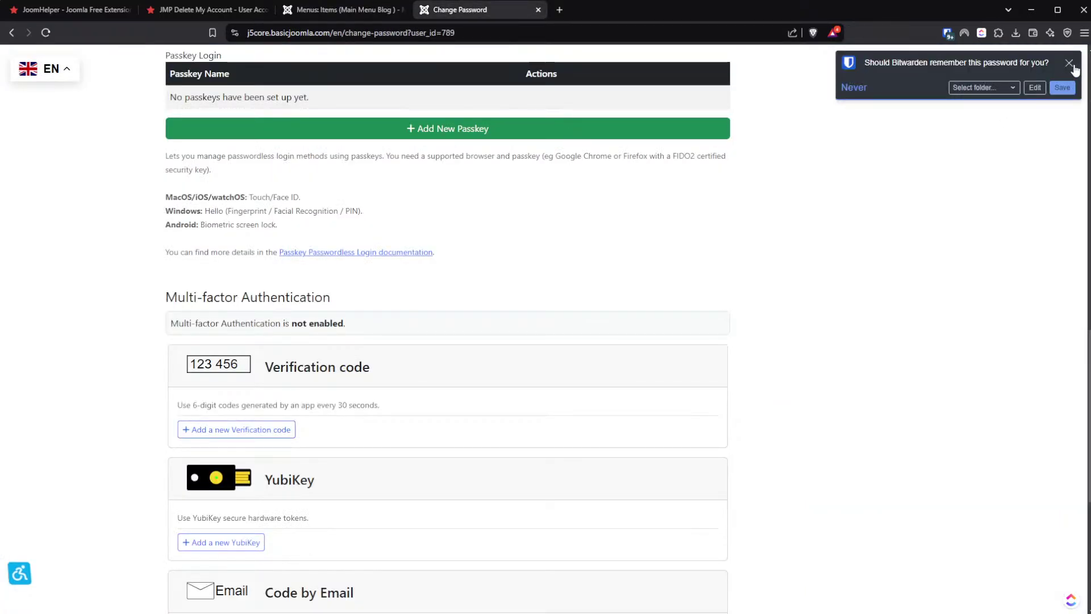
{"action": "left_click", "coordinate": [1069, 63]}
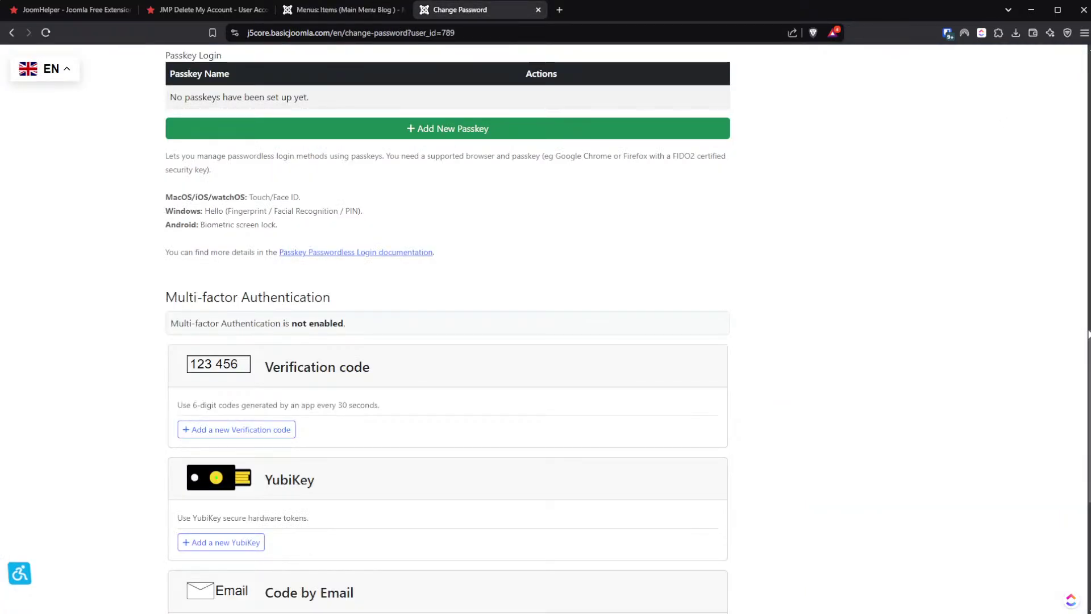
{"action": "scroll", "coordinate": [1087, 335], "scroll_direction": "down", "scroll_amount": 5}
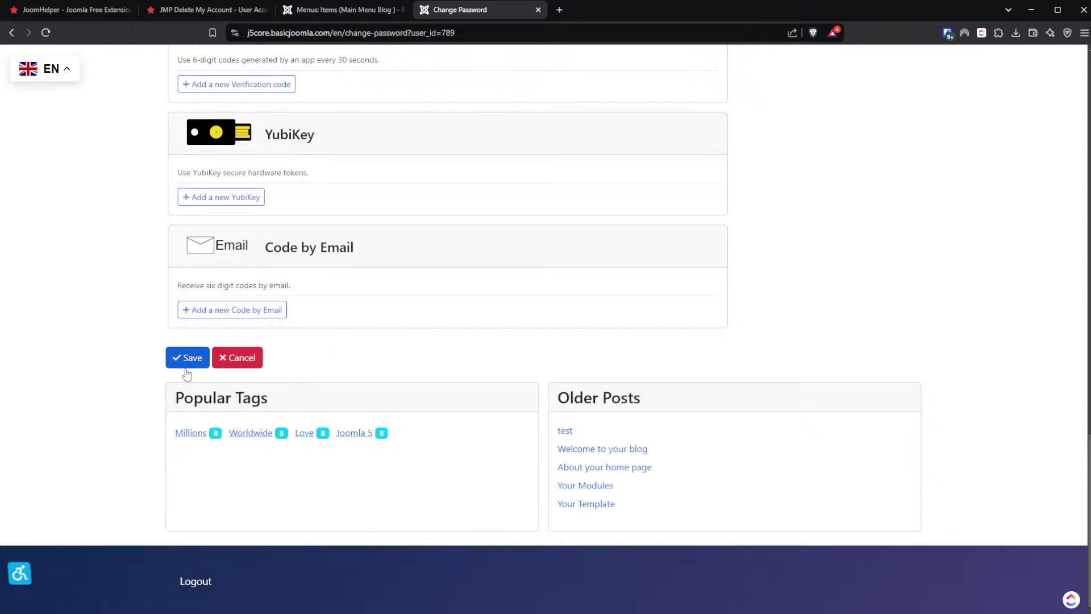
{"action": "left_click", "coordinate": [246, 358]}
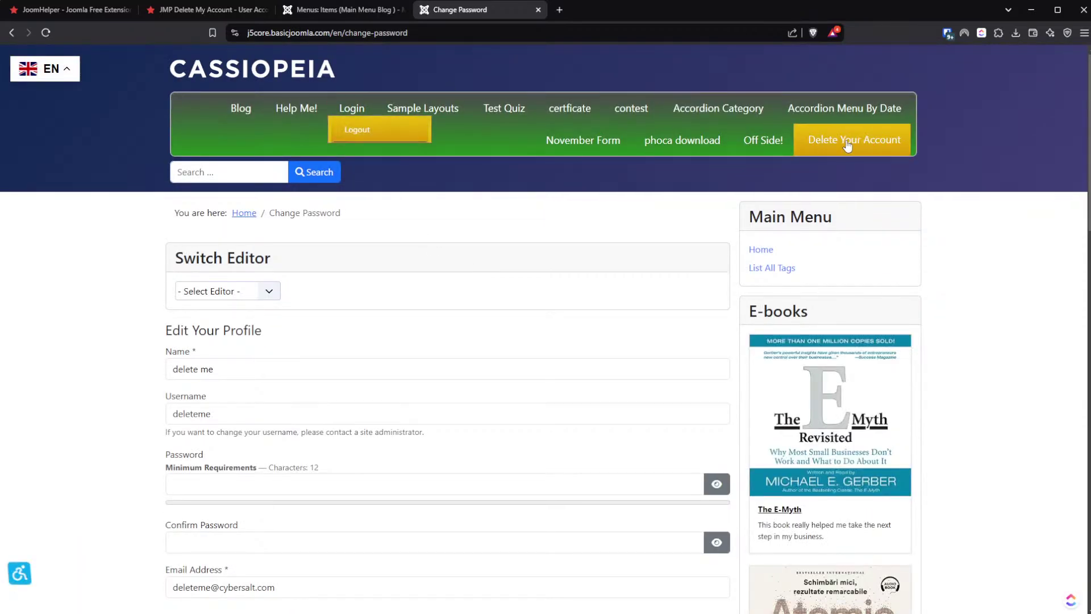
{"action": "left_click", "coordinate": [847, 146]}
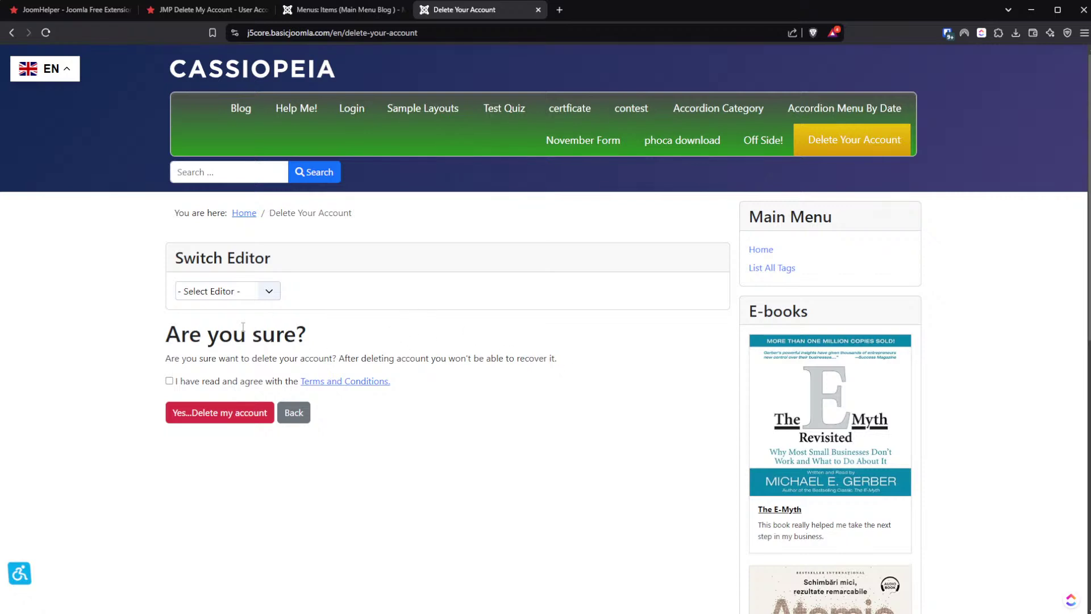
Reveal the 'This cannot be undone!' terms, tick the agreement box and request account deletion.
{"action": "left_click", "coordinate": [355, 386]}
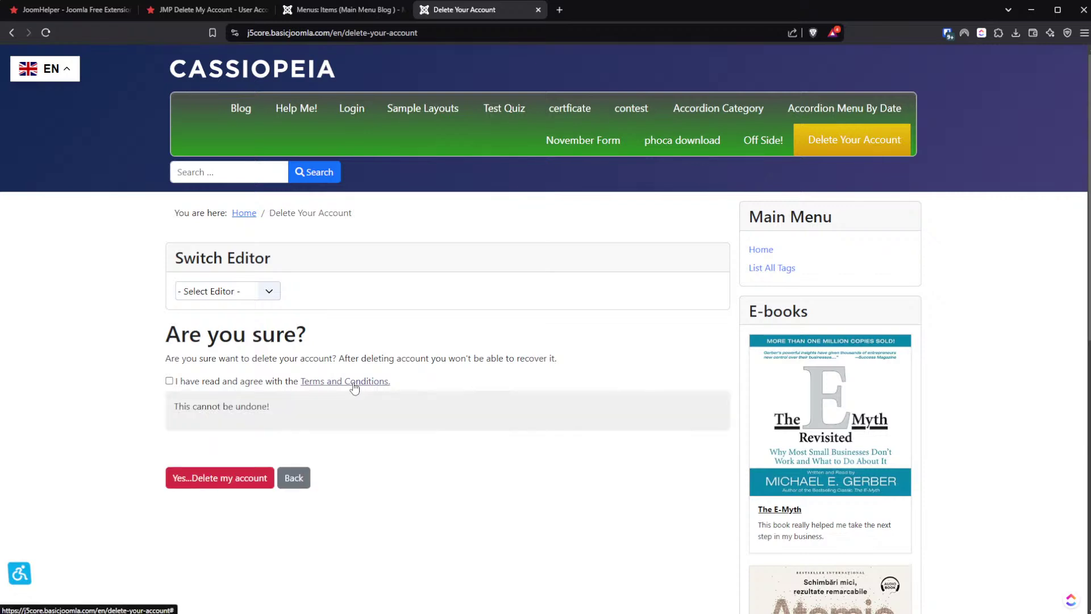
{"action": "left_click_drag", "start_coordinate": [179, 406], "coordinate": [343, 431]}
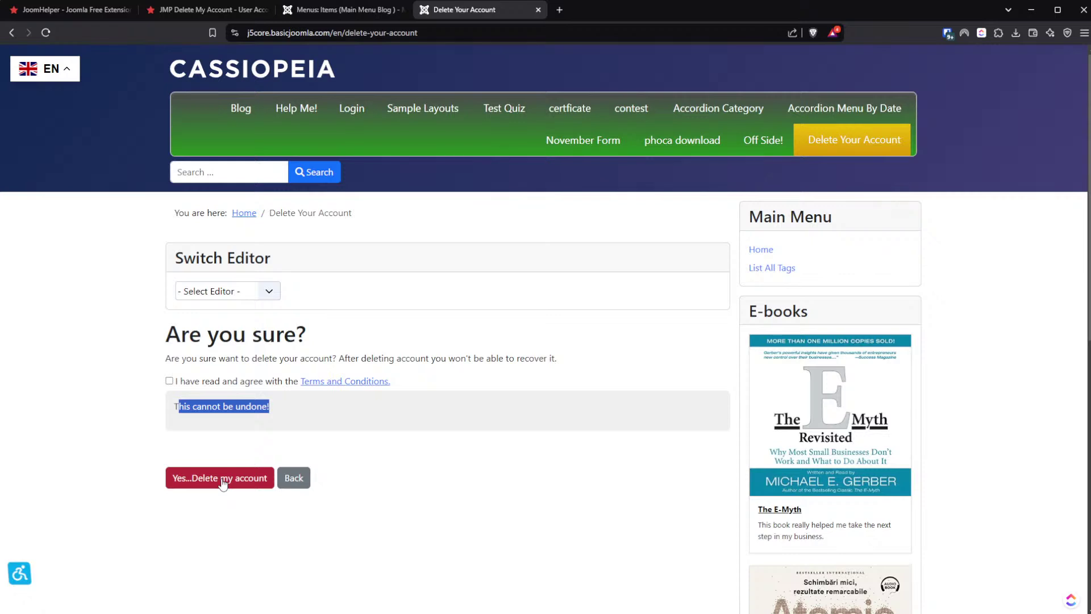
{"action": "left_click", "coordinate": [168, 381]}
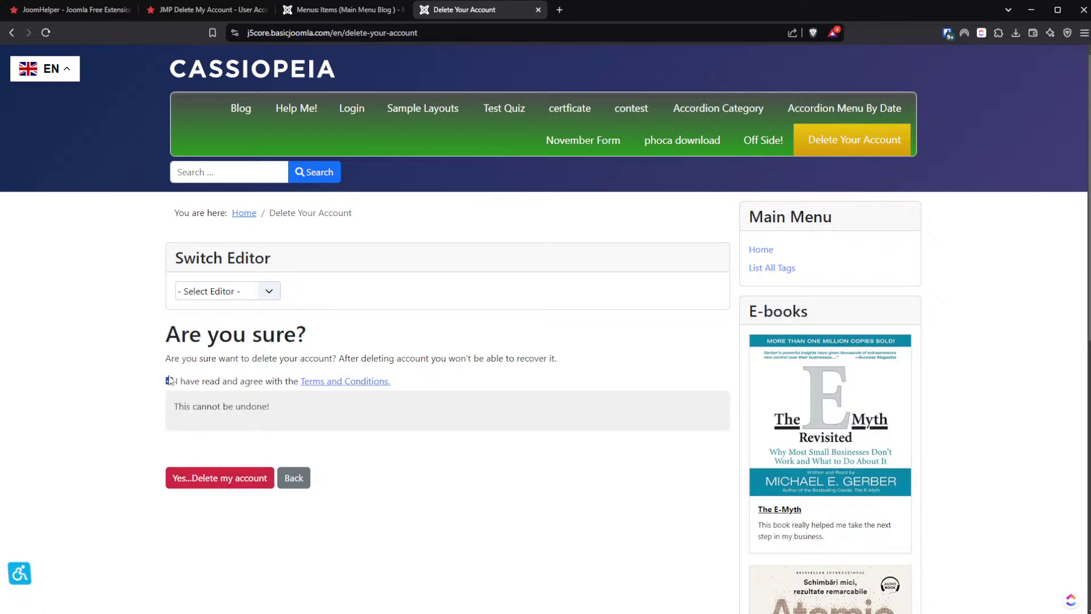
{"action": "left_click", "coordinate": [216, 477]}
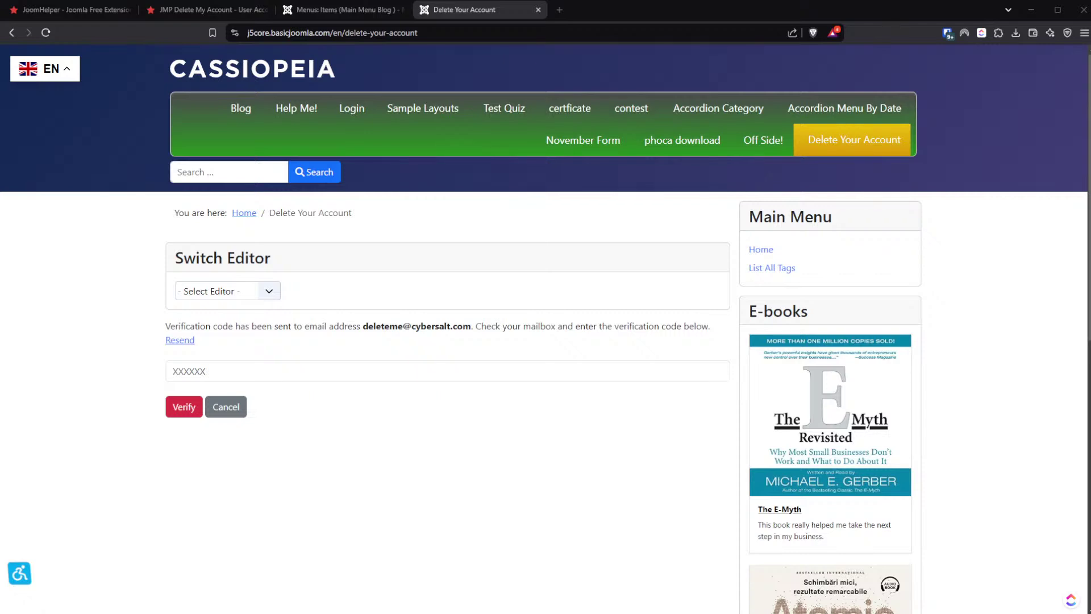
Copy the verification code from the Gmail deletion email, paste it into the code field and verify.
{"action": "key", "text": "alt+Tab"}
{"action": "left_click_drag", "start_coordinate": [680, 93], "coordinate": [454, 90]}
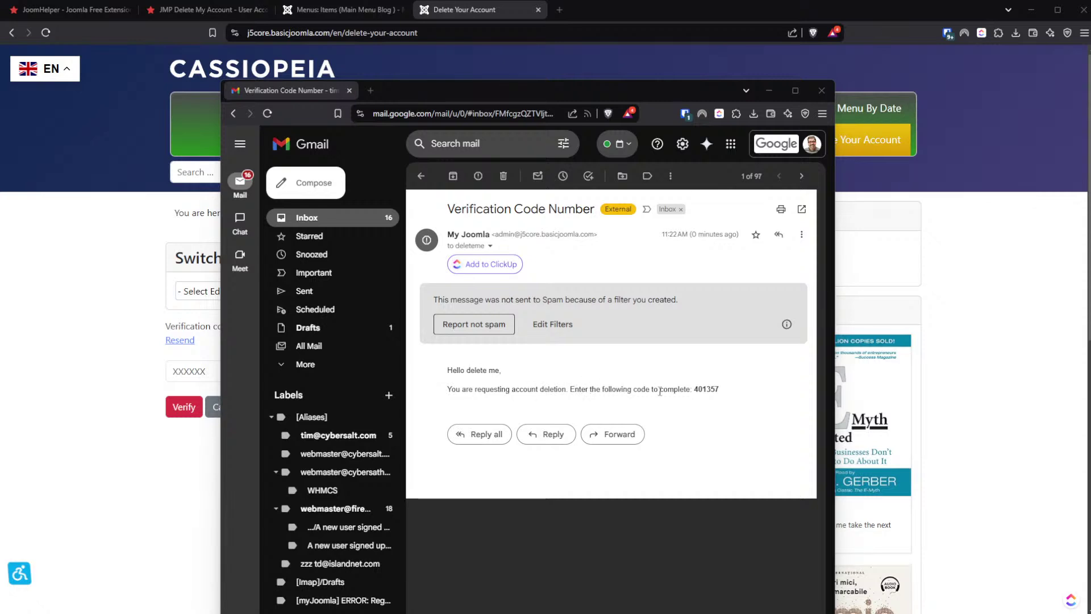
{"action": "double_click", "coordinate": [707, 389]}
{"action": "right_click", "coordinate": [706, 388]}
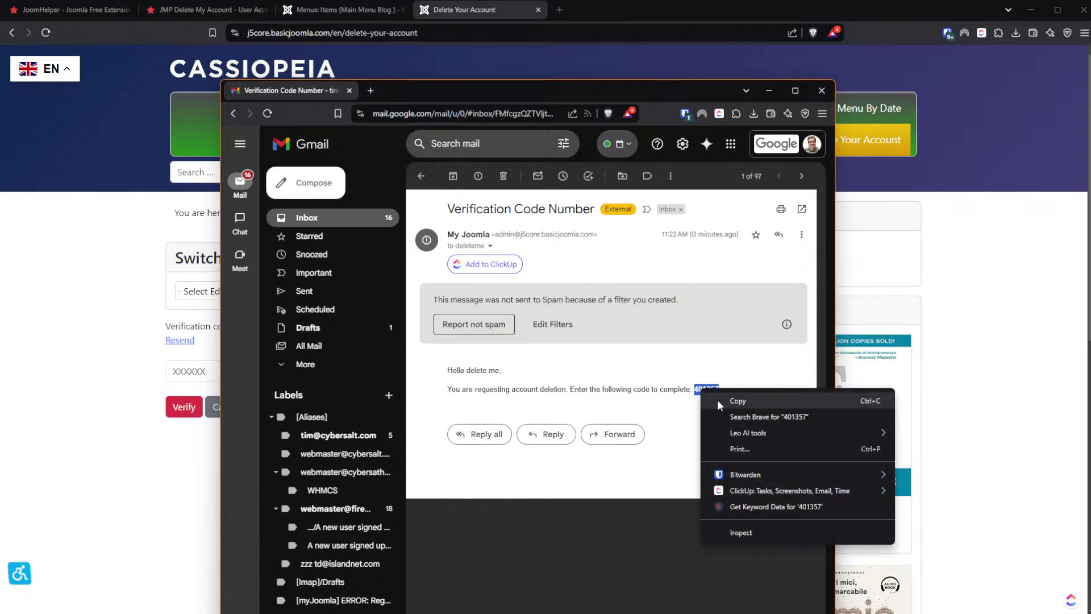
{"action": "left_click", "coordinate": [720, 405]}
{"action": "left_click_drag", "start_coordinate": [565, 94], "coordinate": [1090, 148]}
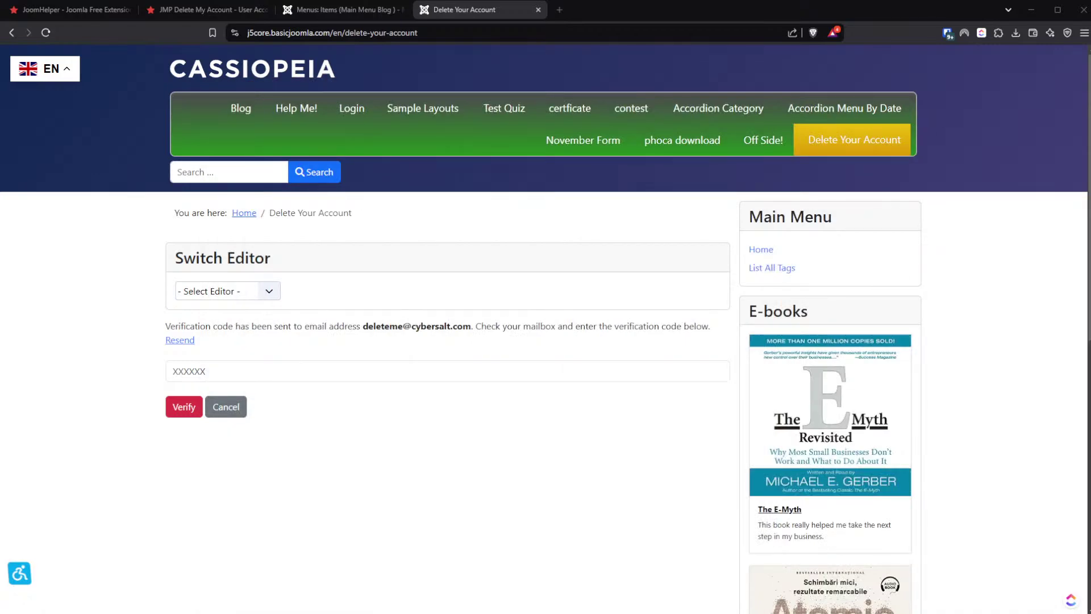
{"action": "left_click", "coordinate": [217, 375]}
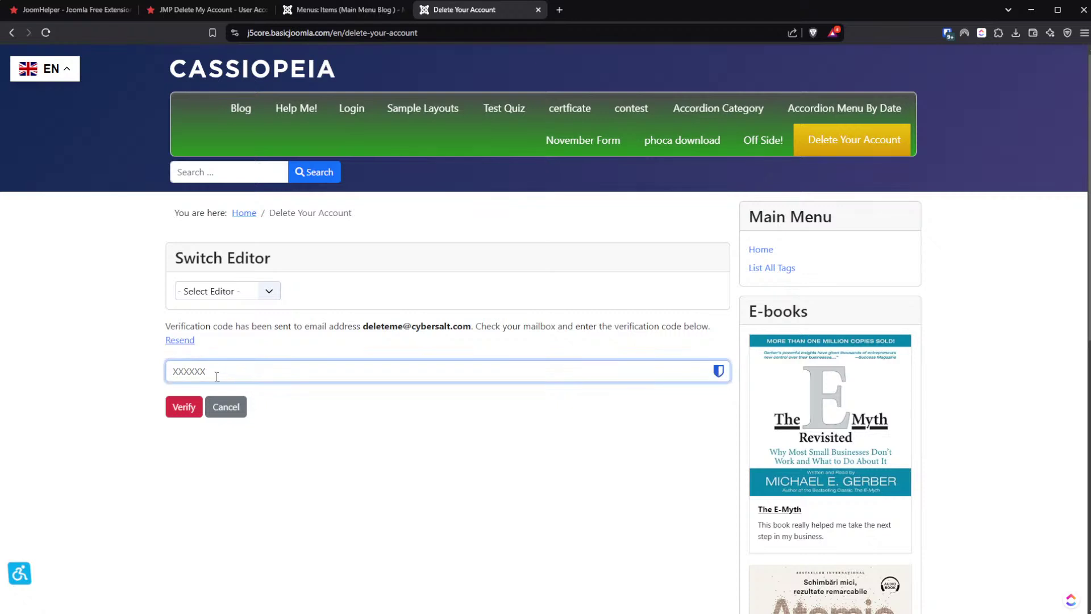
{"action": "key", "text": "ctrl+v"}
{"action": "left_click", "coordinate": [182, 407]}
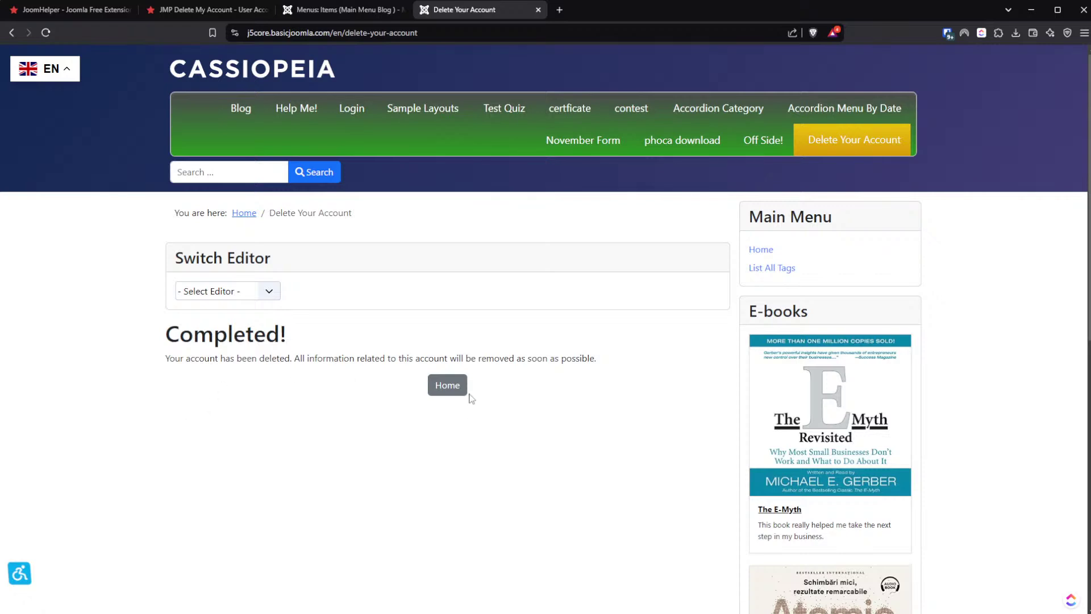
Return to the admin tab and open Users > Manage to see the test account blocked.
{"action": "left_click", "coordinate": [352, 11]}
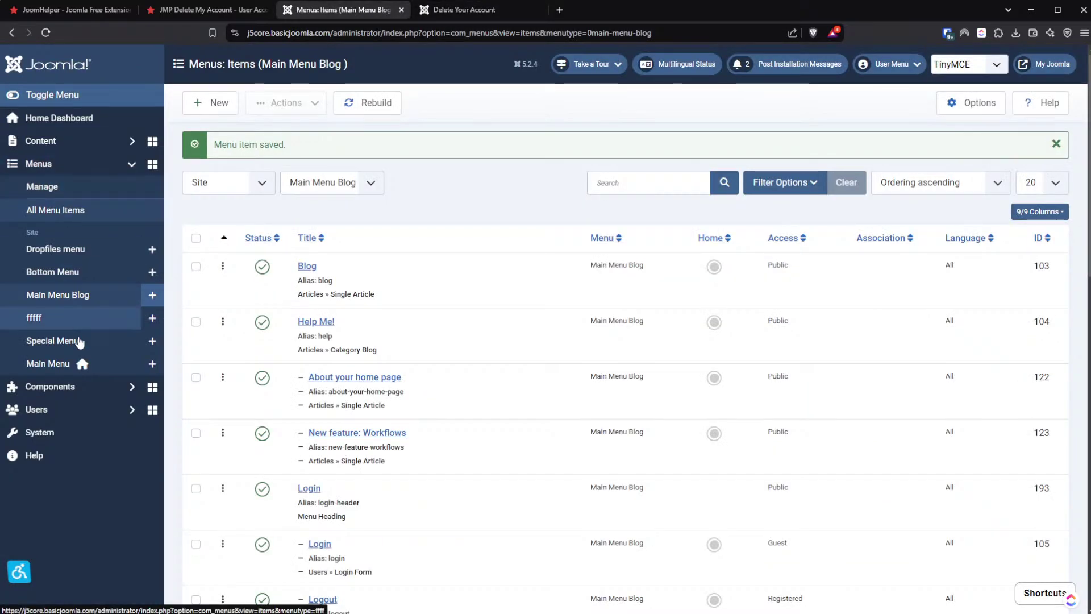
{"action": "left_click", "coordinate": [81, 411]}
{"action": "left_click", "coordinate": [47, 243]}
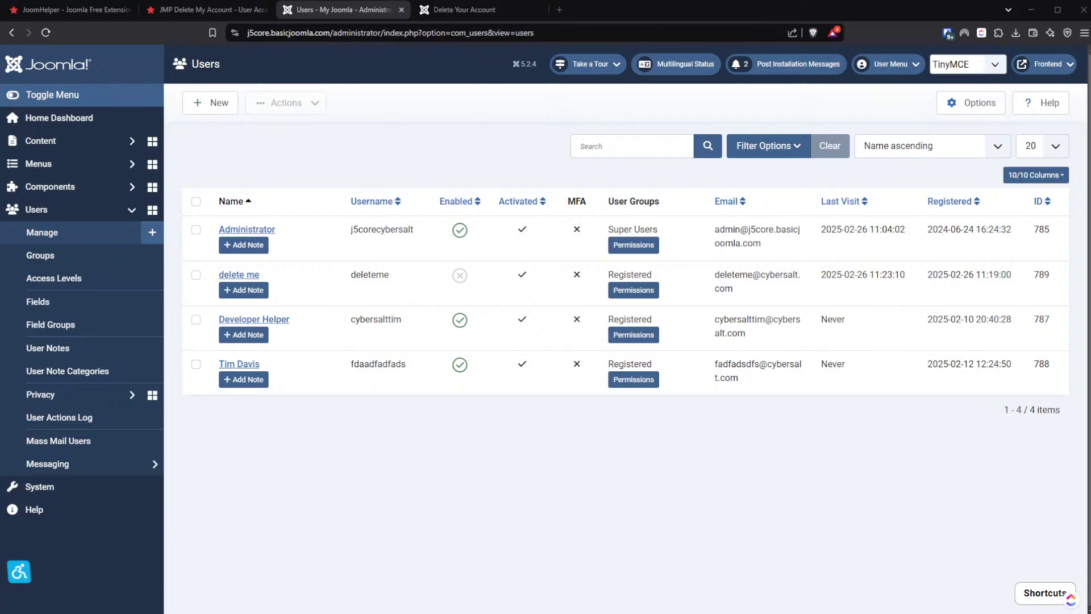
{"action": "key", "text": "alt+Tab"}
{"action": "left_click_drag", "start_coordinate": [473, 62], "coordinate": [241, 54]}
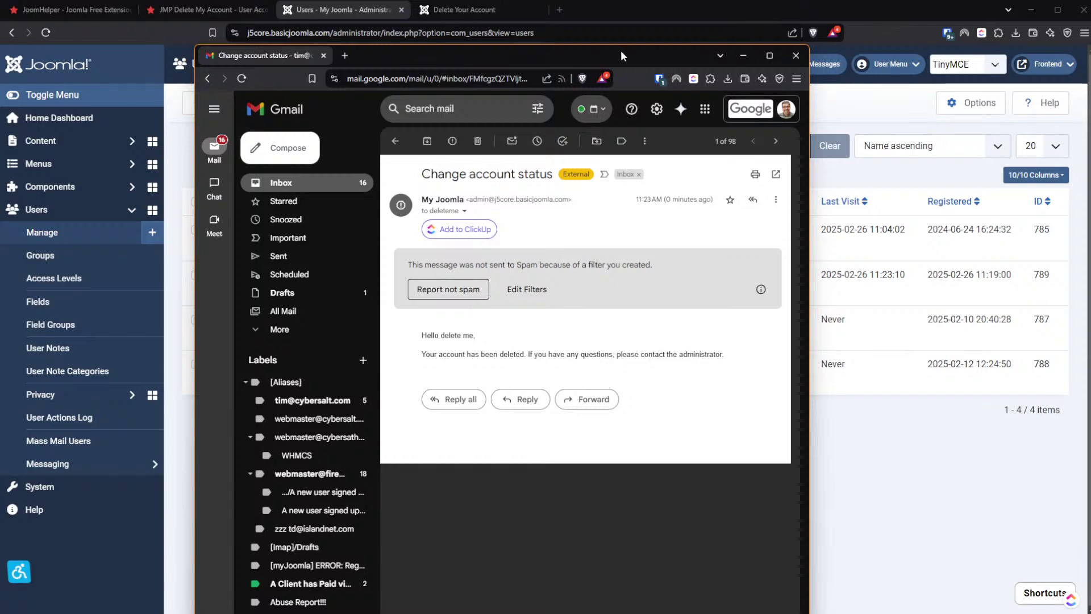
{"action": "key", "text": "alt+Tab"}
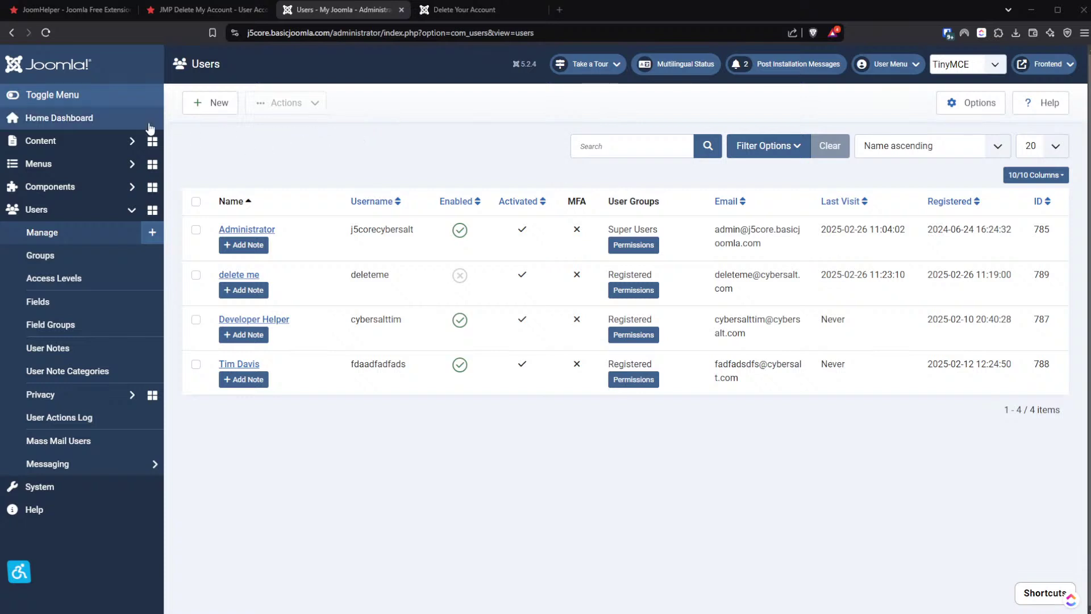
{"action": "left_click", "coordinate": [46, 32]}
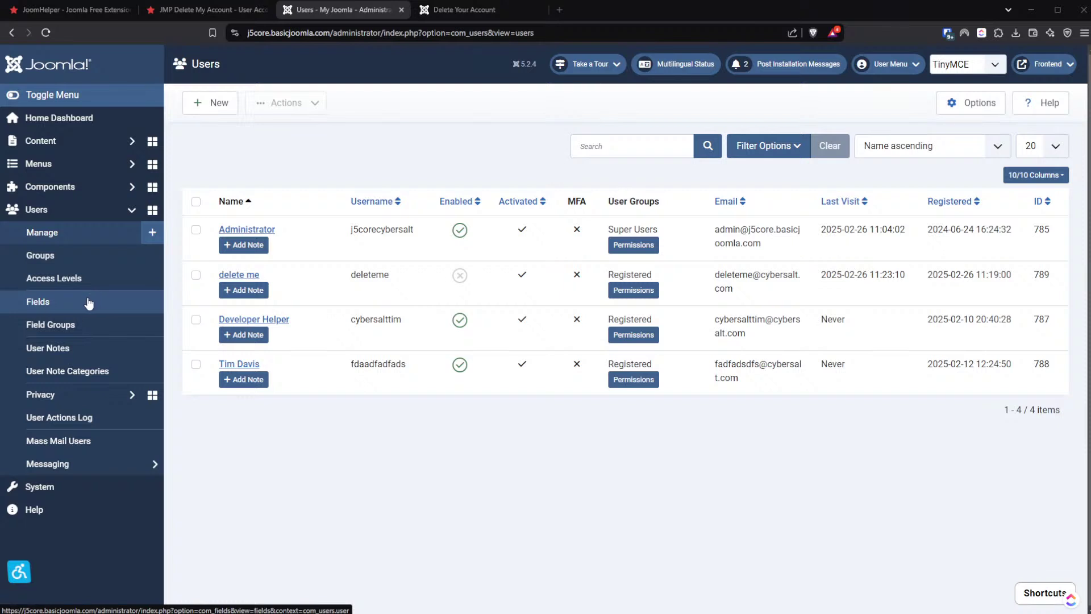
Open Components > JMP Delete My Account to view the deleteme user's 'User blocked' log entry.
{"action": "left_click", "coordinate": [74, 188]}
{"action": "scroll", "coordinate": [73, 322], "scroll_direction": "down", "scroll_amount": 2}
{"action": "scroll", "coordinate": [73, 322], "scroll_direction": "down", "scroll_amount": 2}
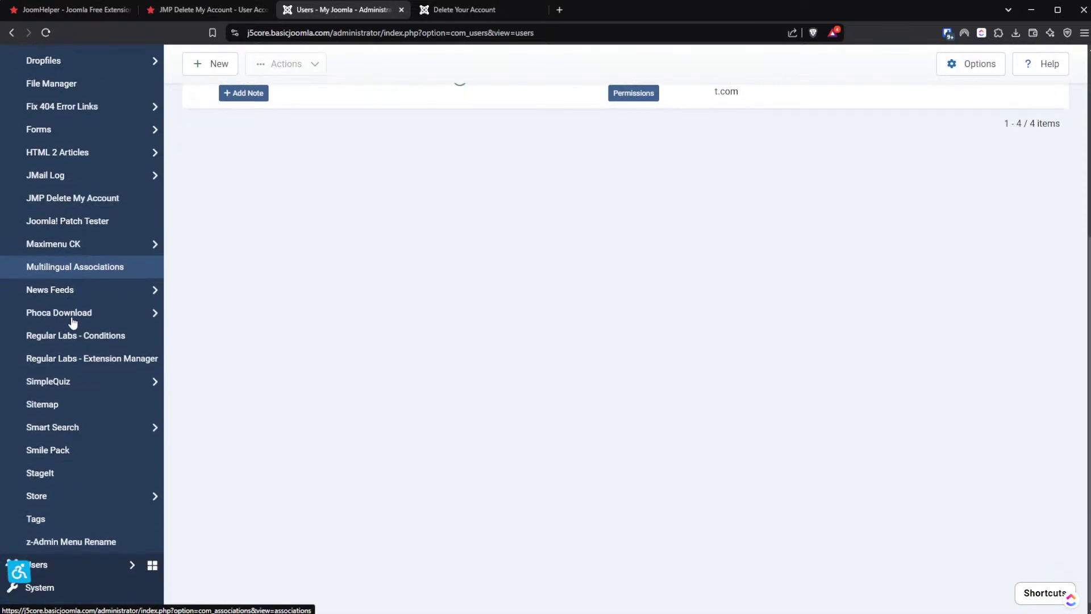
{"action": "left_click", "coordinate": [79, 210]}
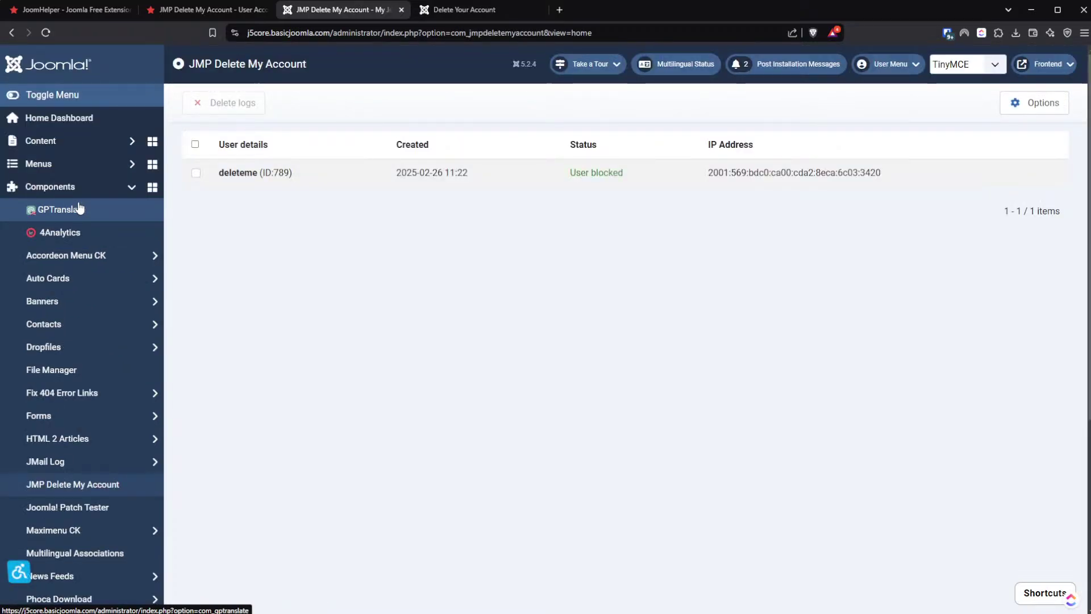
Select the deletion log entry and open JMP Delete My Account Options at the Email address field.
{"action": "left_click", "coordinate": [196, 173]}
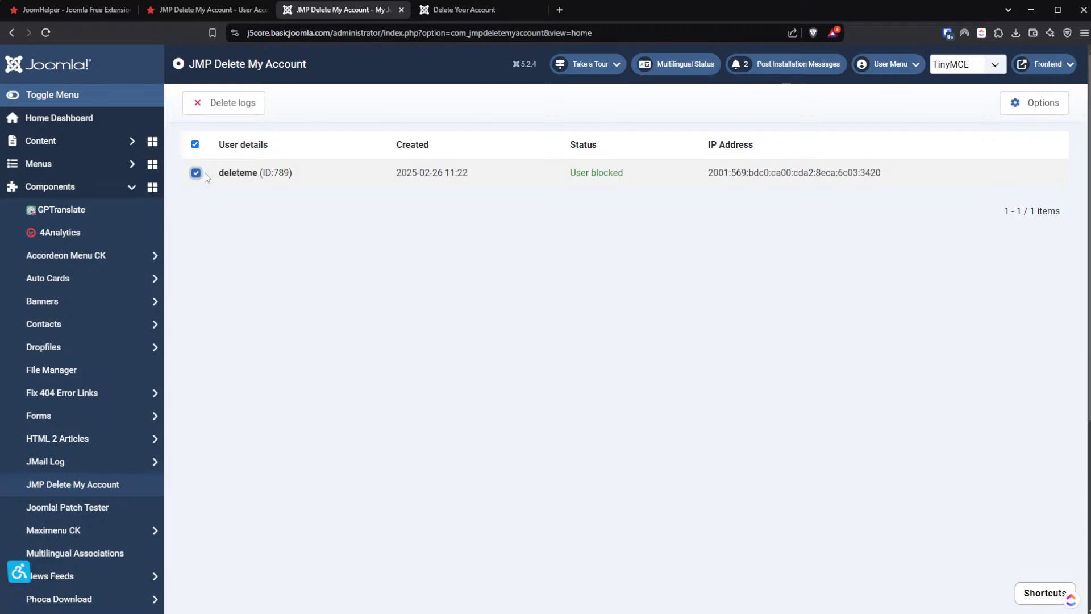
{"action": "left_click", "coordinate": [1040, 102]}
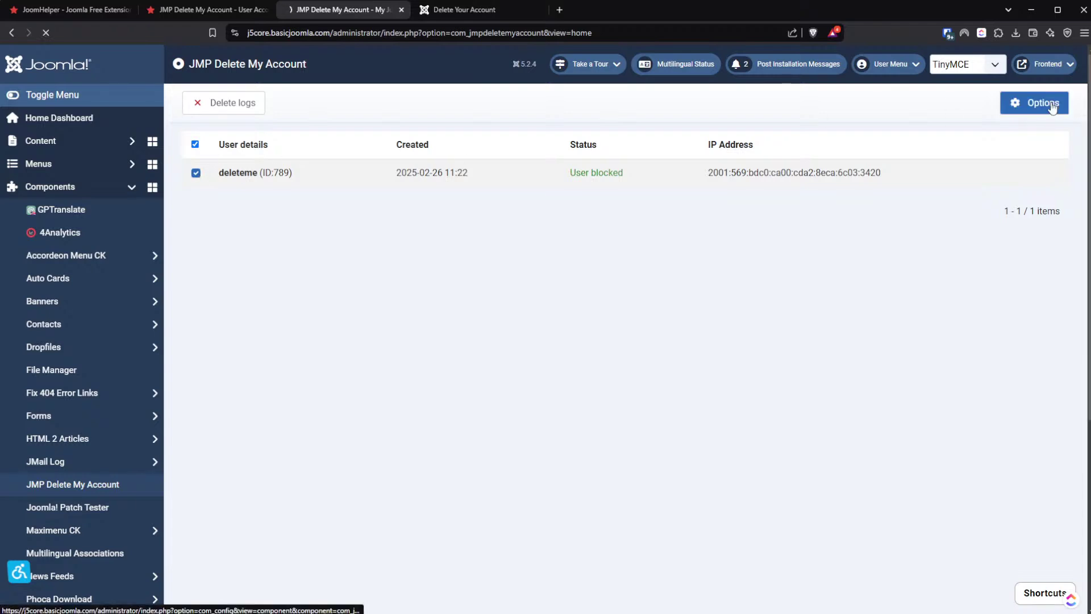
{"action": "scroll", "coordinate": [489, 264], "scroll_direction": "down", "scroll_amount": 5}
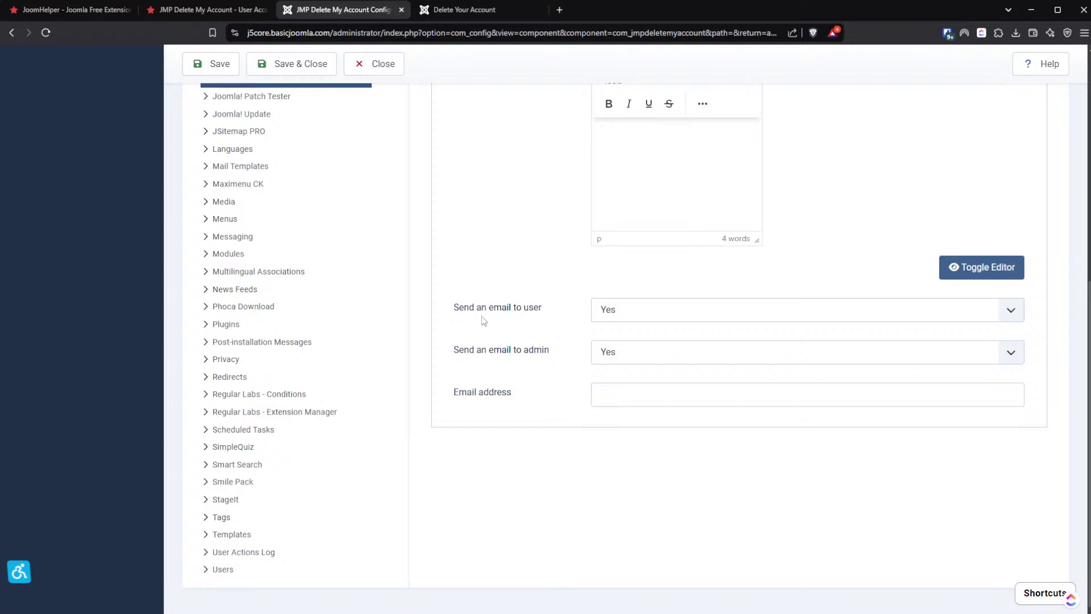
{"action": "left_click", "coordinate": [625, 392]}
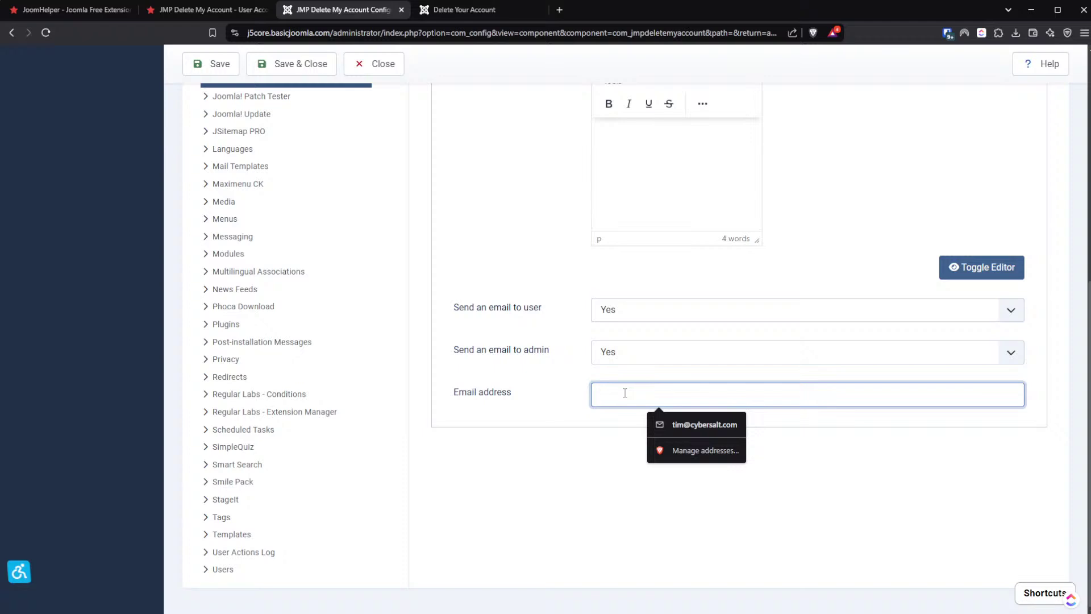
{"action": "scroll", "coordinate": [1045, 80], "scroll_direction": "up", "scroll_amount": 3}
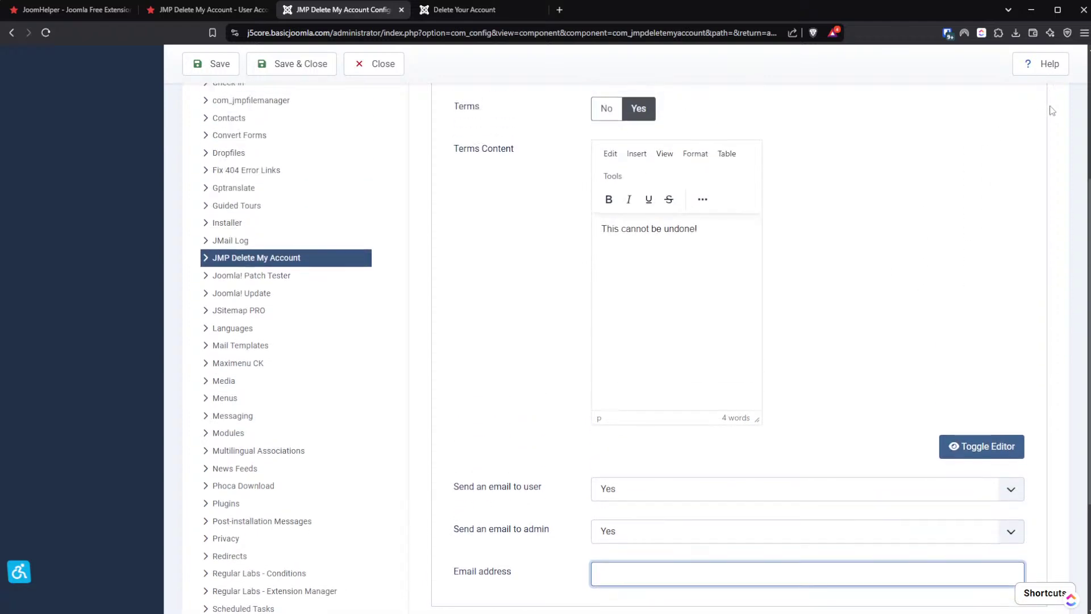
{"action": "left_click_drag", "start_coordinate": [1089, 182], "coordinate": [1088, 287]}
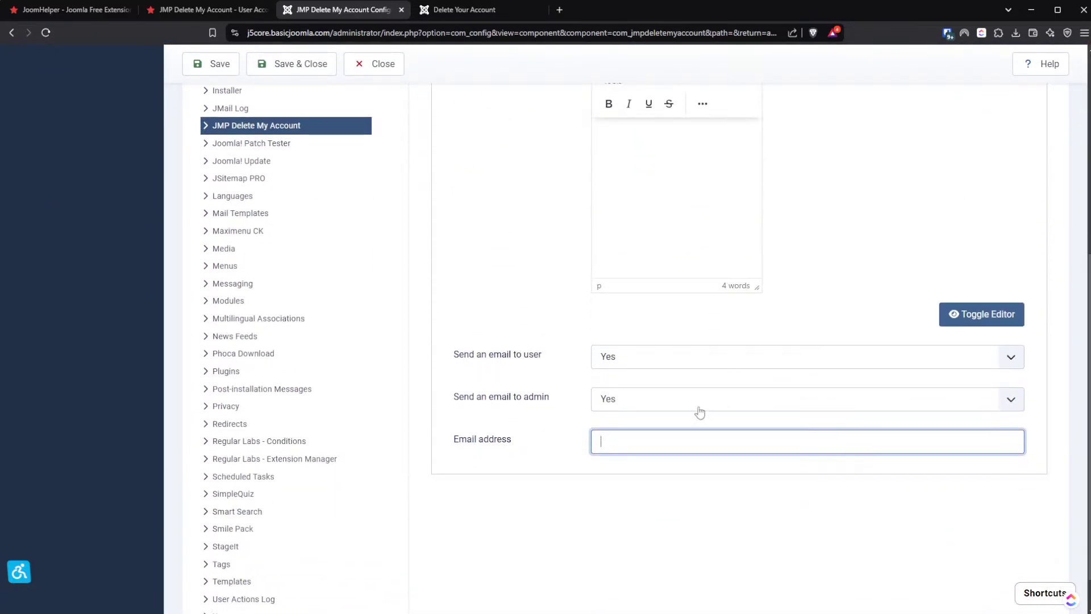
Fill the admin notification email from autofill, save the configuration, and go to the Users list.
{"action": "left_click", "coordinate": [674, 438]}
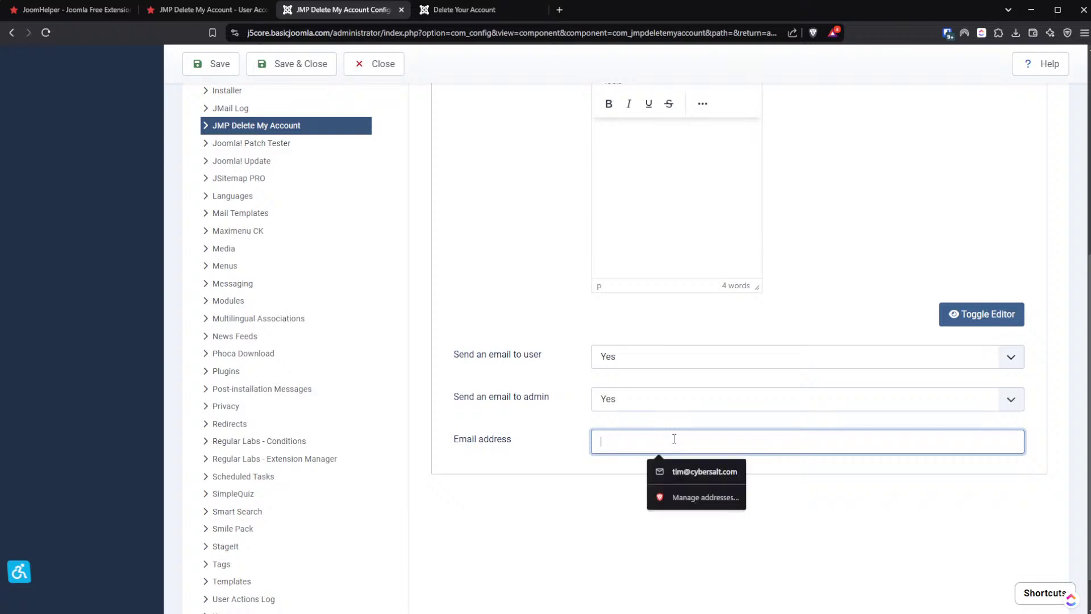
{"action": "left_click", "coordinate": [688, 469]}
{"action": "left_click", "coordinate": [912, 549]}
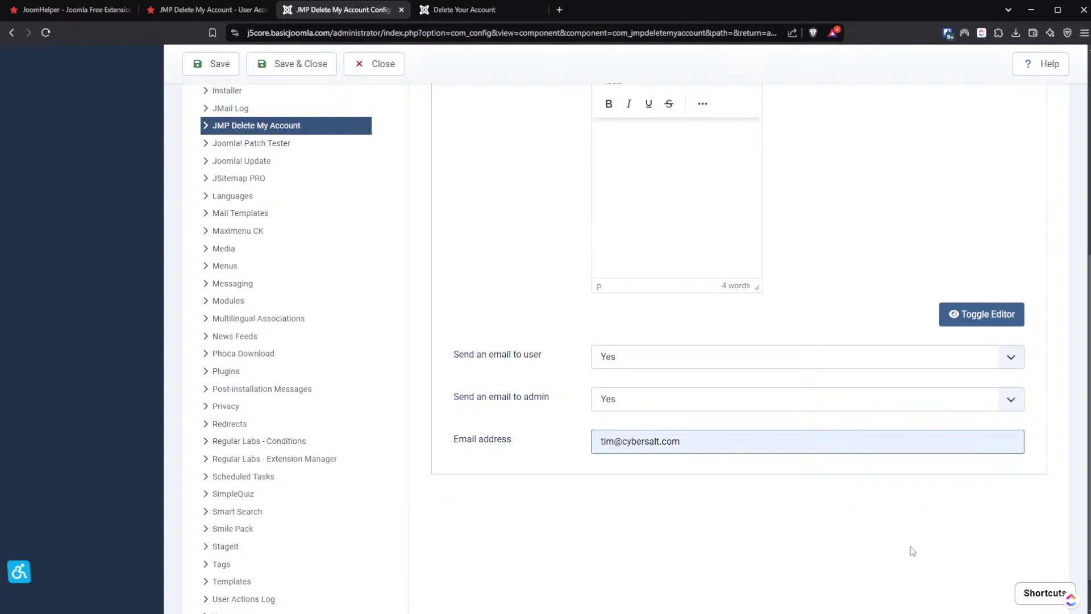
{"action": "left_click", "coordinate": [208, 65]}
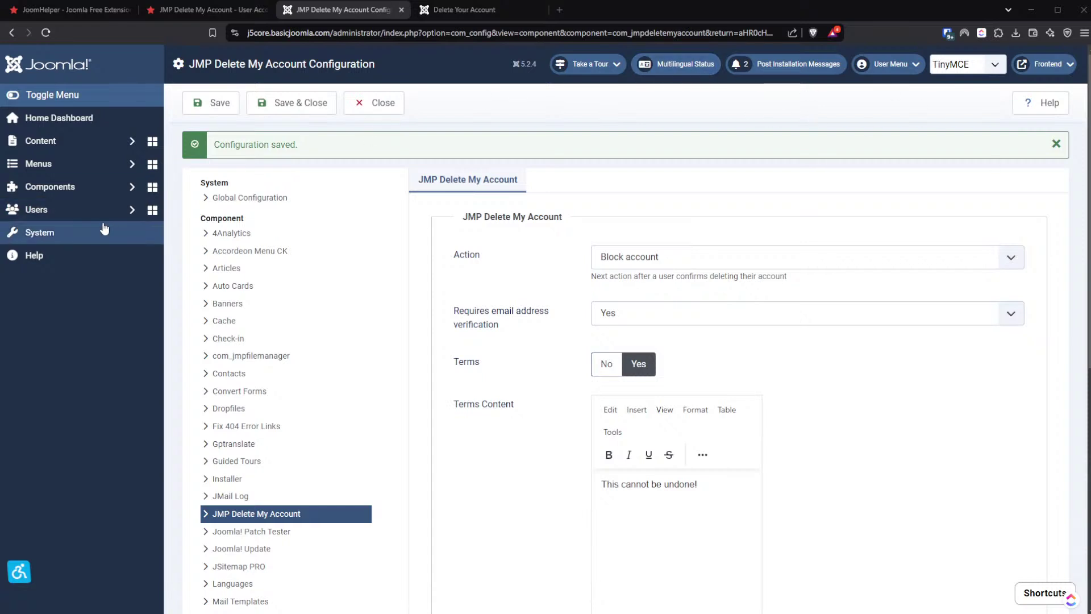
{"action": "left_click", "coordinate": [75, 211]}
{"action": "left_click", "coordinate": [83, 234]}
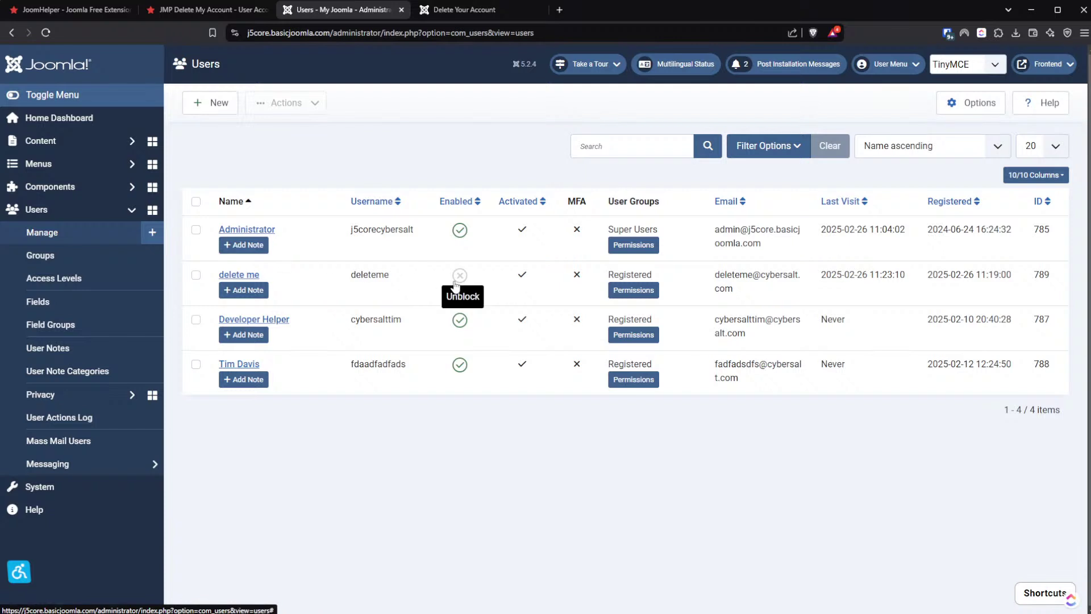
Unblock the test user in the admin list and reload the frontend account deletion page.
{"action": "left_click", "coordinate": [456, 278]}
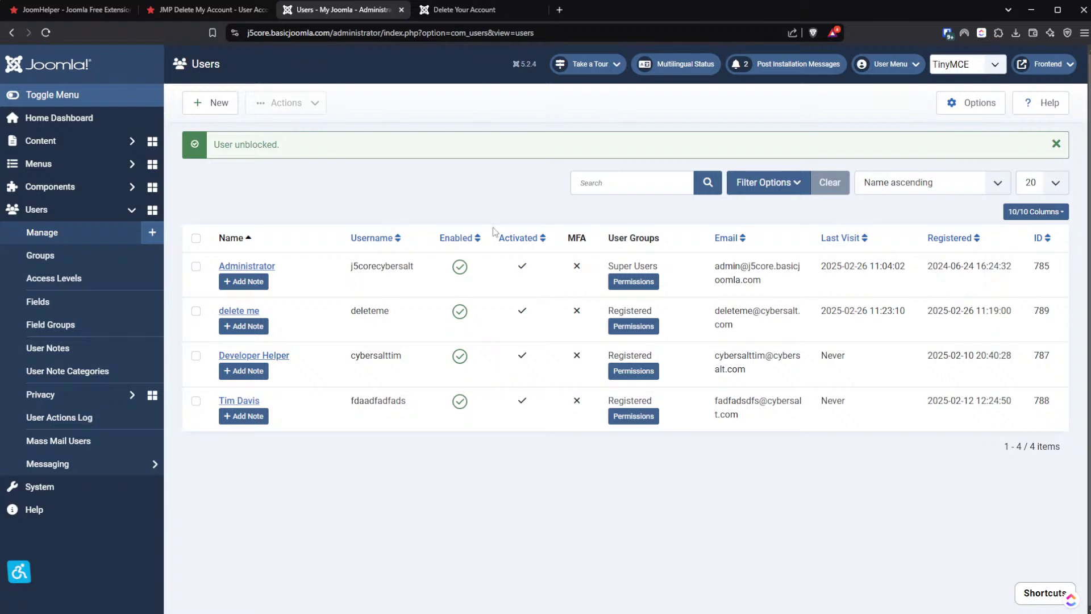
{"action": "left_click", "coordinate": [454, 10]}
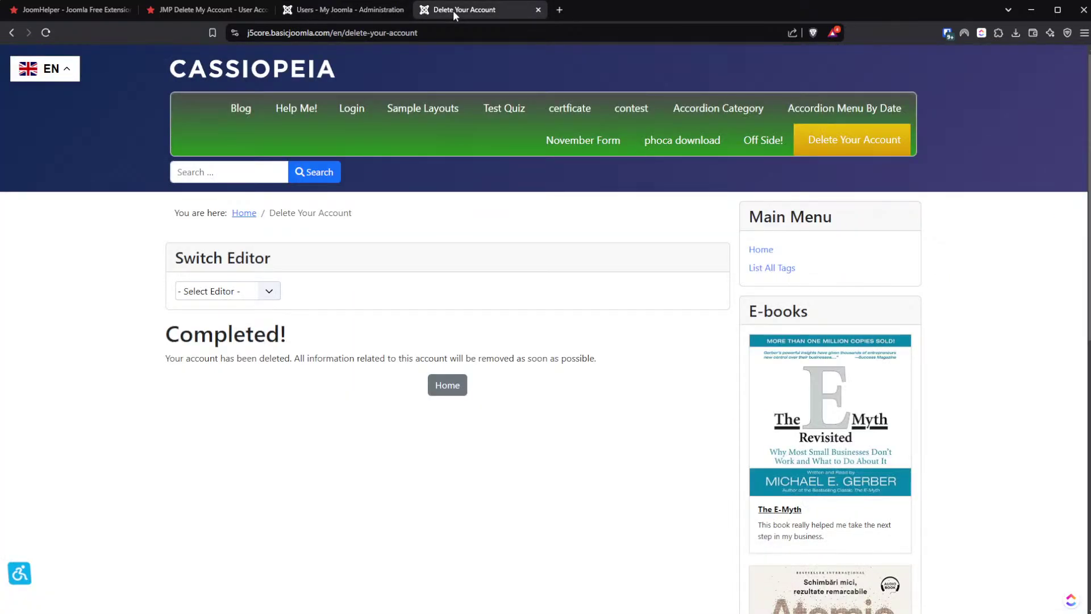
{"action": "scroll", "coordinate": [1068, 278], "scroll_direction": "down", "scroll_amount": 3}
{"action": "scroll", "coordinate": [1067, 279], "scroll_direction": "down", "scroll_amount": 3}
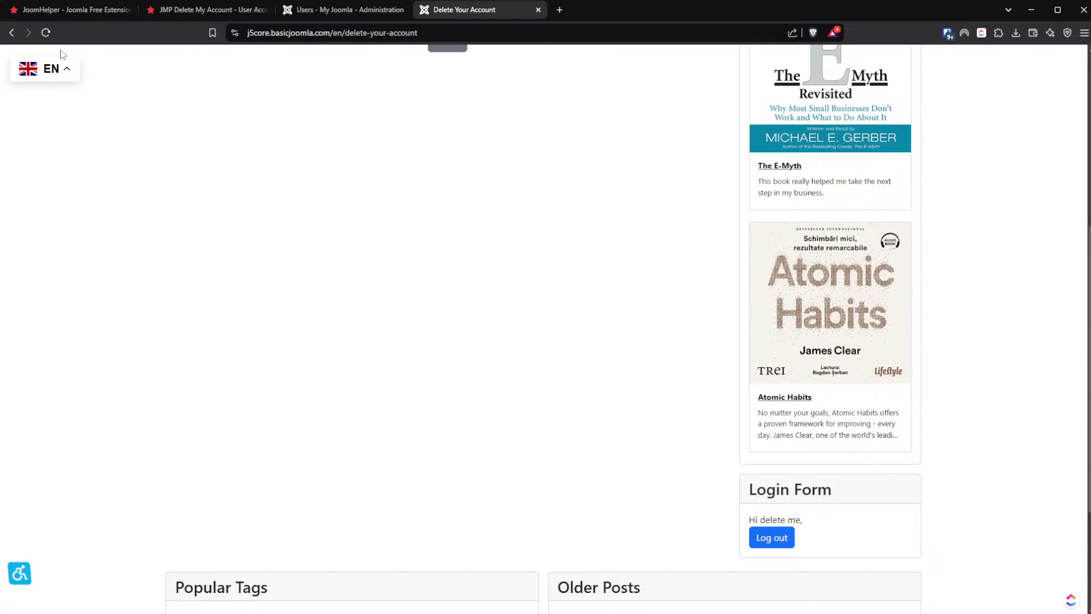
{"action": "left_click", "coordinate": [46, 33]}
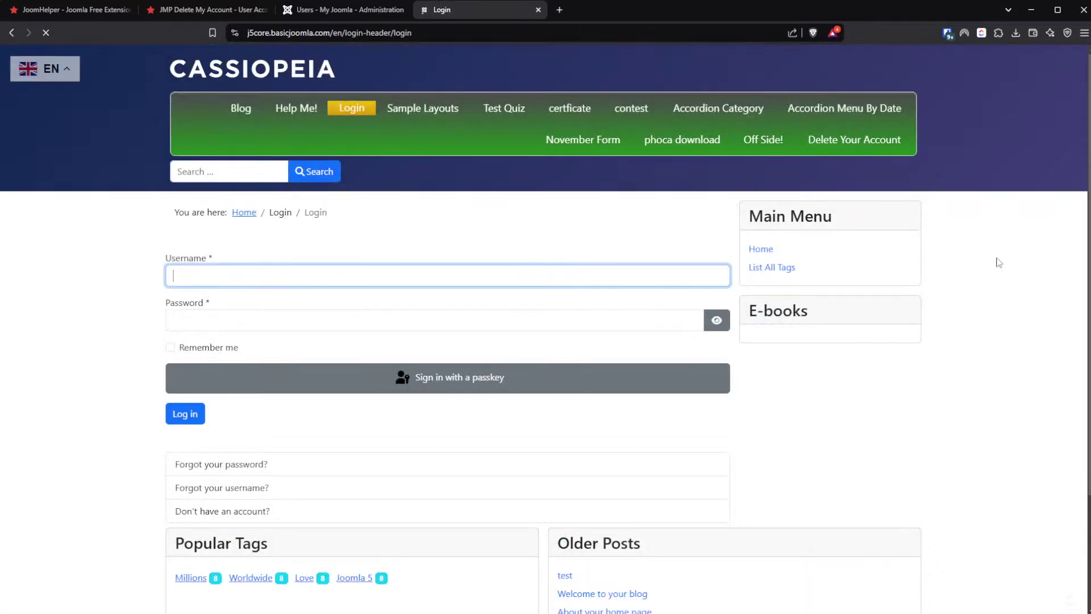
Log in on the frontend as 'delete me' with the account password from clipboard history.
{"action": "left_click", "coordinate": [482, 270]}
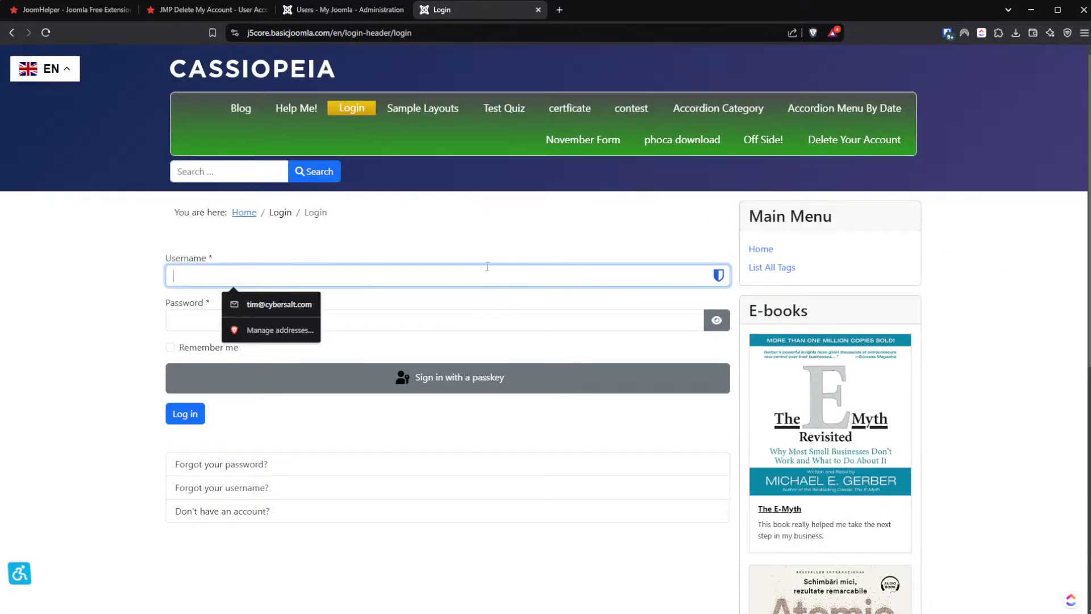
{"action": "type", "text": "dee"}
{"action": "key", "text": "BackSpace"}
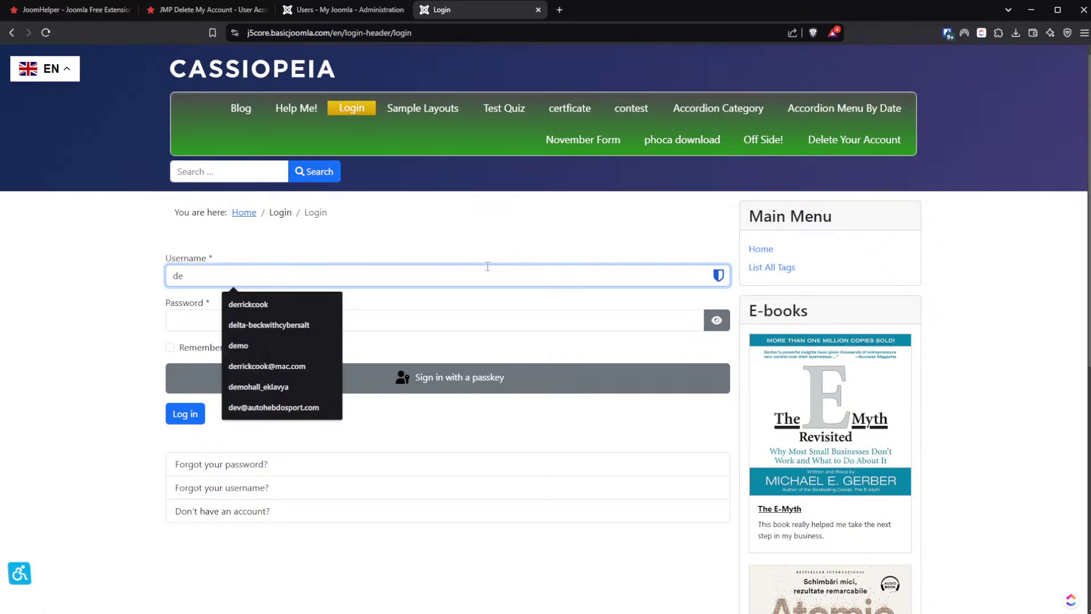
{"action": "type", "text": "lete "}
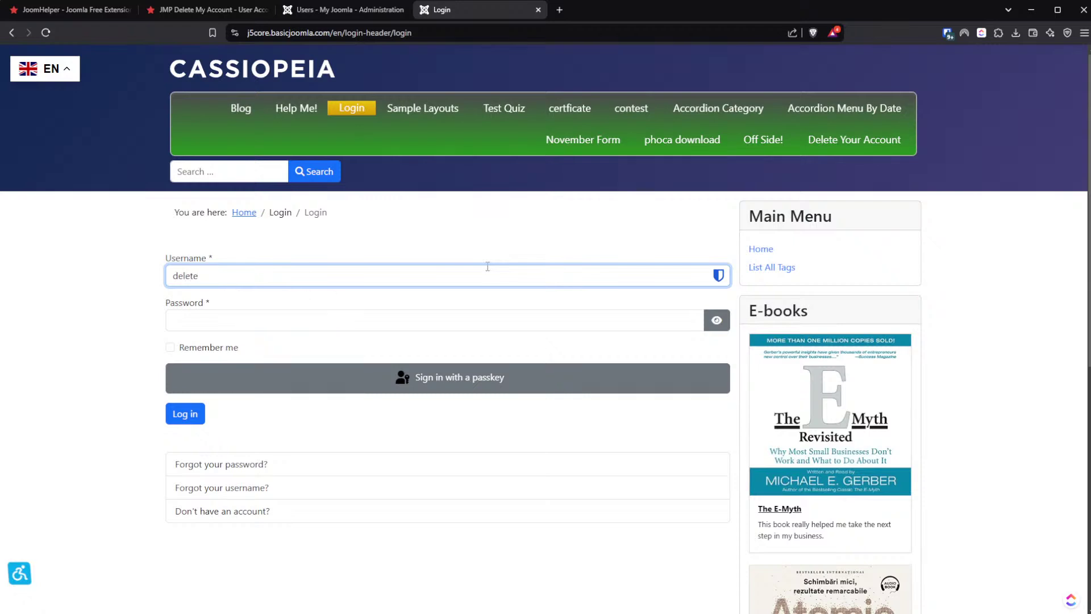
{"action": "type", "text": "me"}
{"action": "key", "text": "Delete"}
{"action": "left_click", "coordinate": [356, 311]}
{"action": "key", "text": "super+v"}
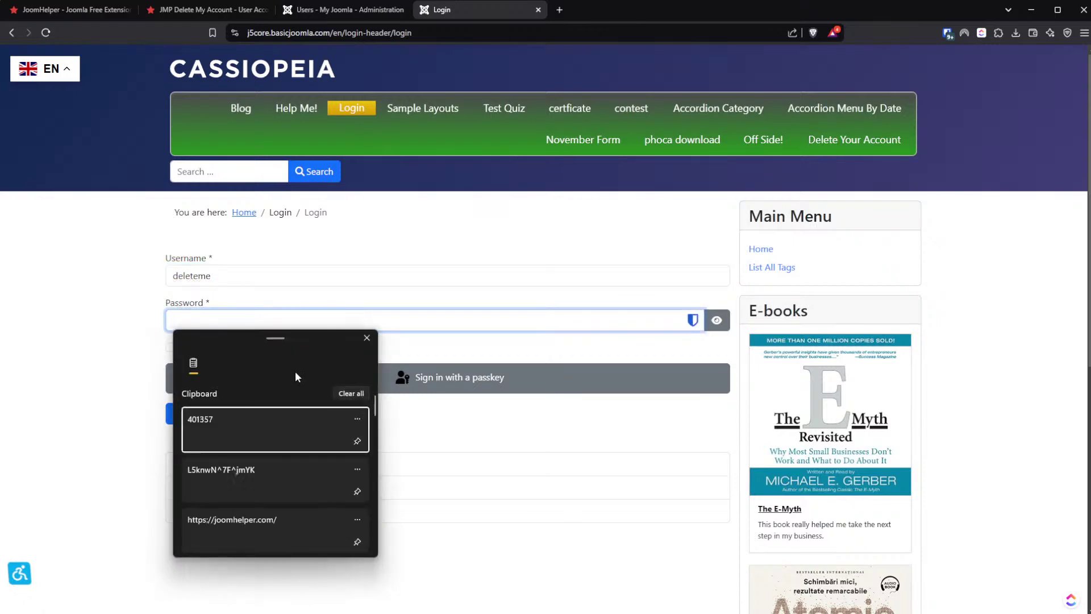
{"action": "left_click", "coordinate": [267, 483]}
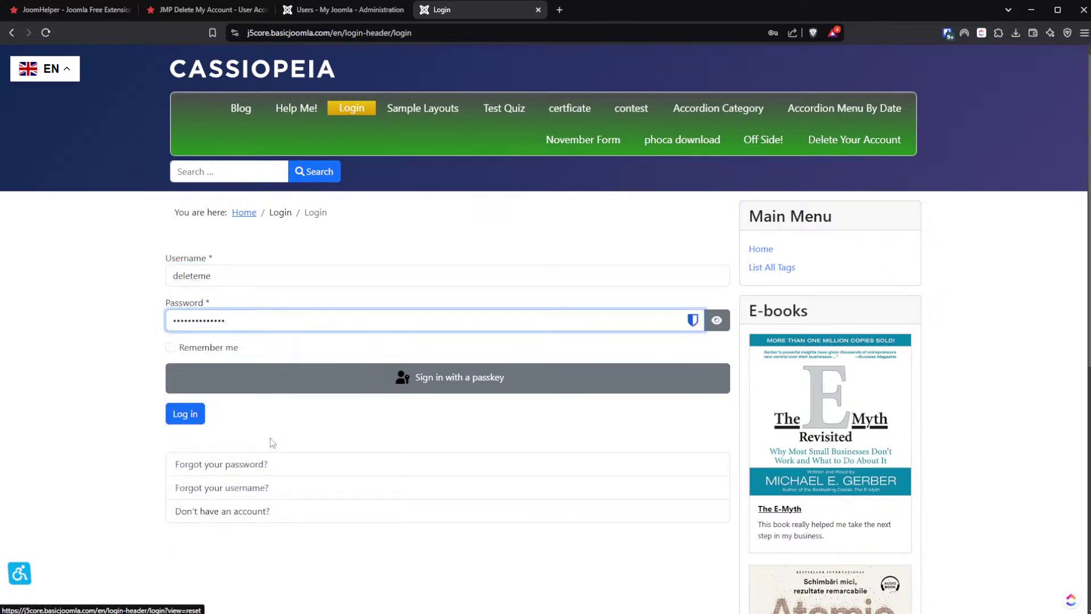
{"action": "left_click", "coordinate": [198, 418]}
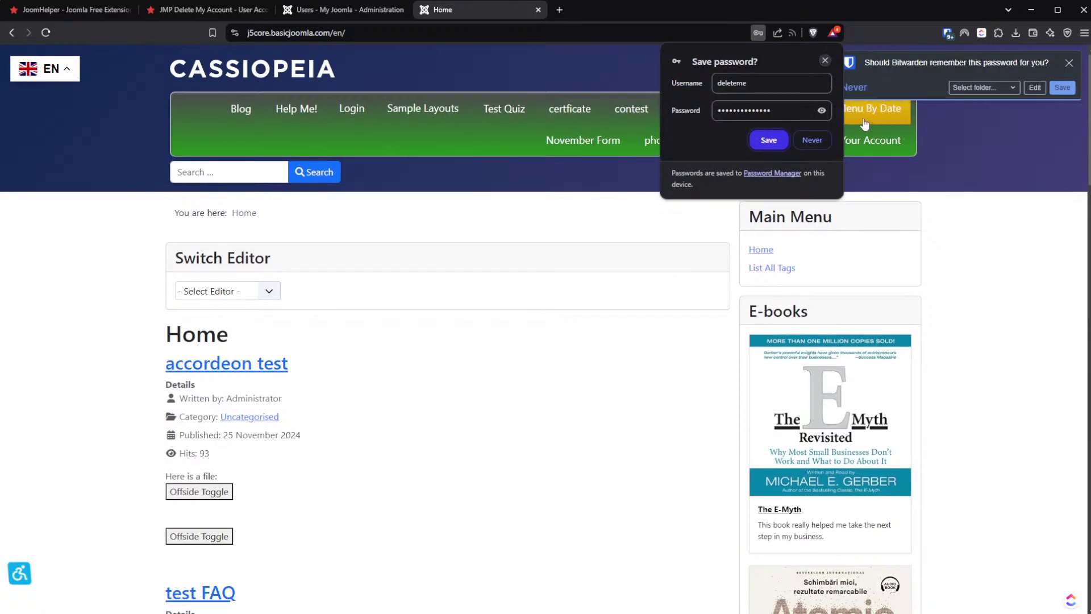
{"action": "left_click", "coordinate": [825, 60]}
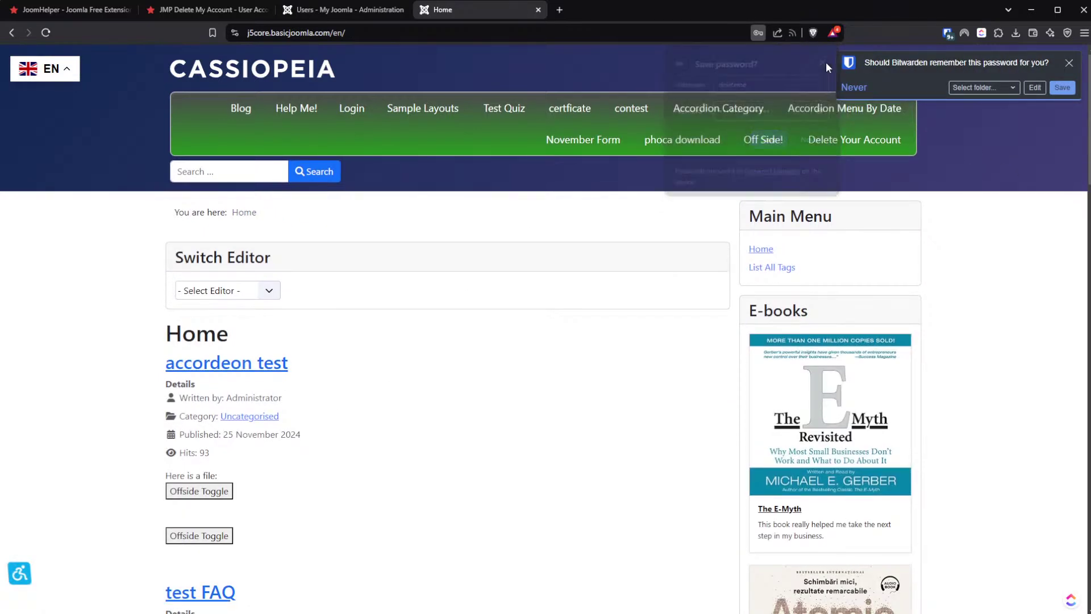
Open Delete Your Account, agree to the terms and confirm Yes...Delete my account.
{"action": "left_click", "coordinate": [850, 143]}
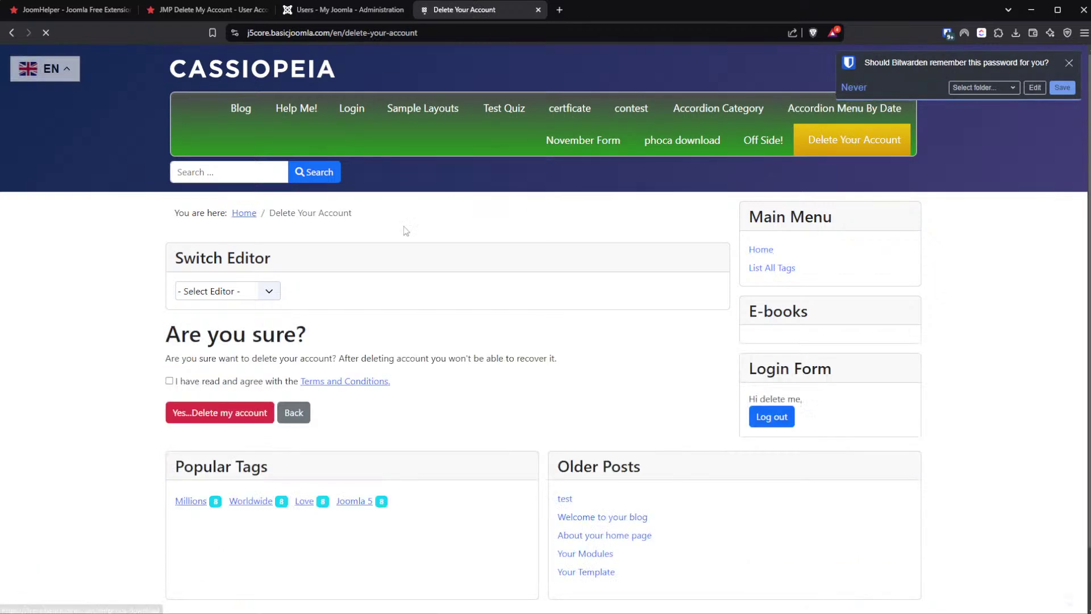
{"action": "left_click", "coordinate": [169, 381]}
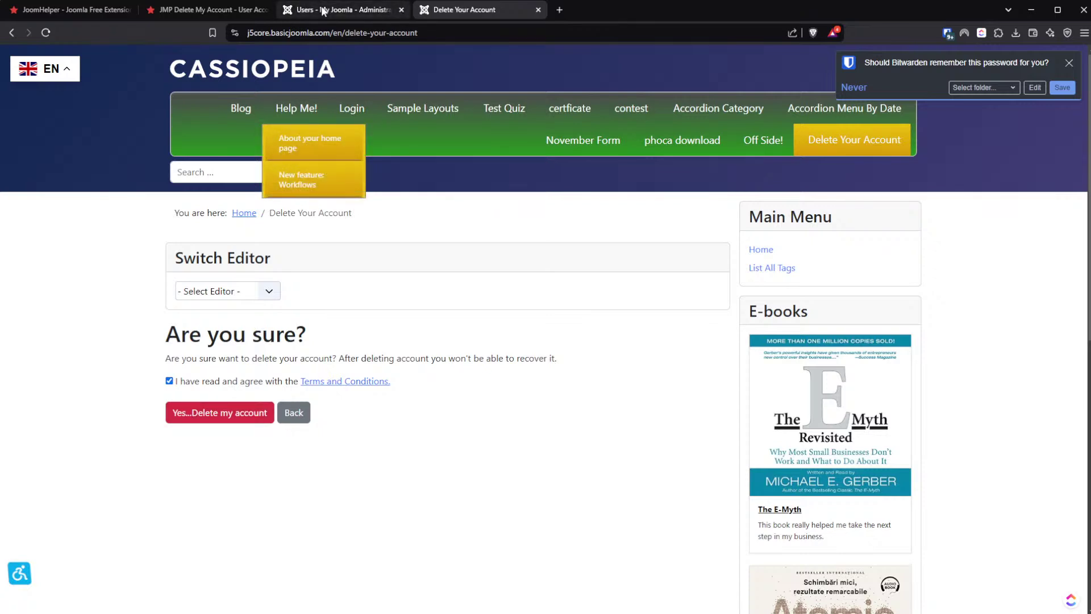
{"action": "left_click", "coordinate": [344, 9]}
{"action": "left_click", "coordinate": [454, 10]}
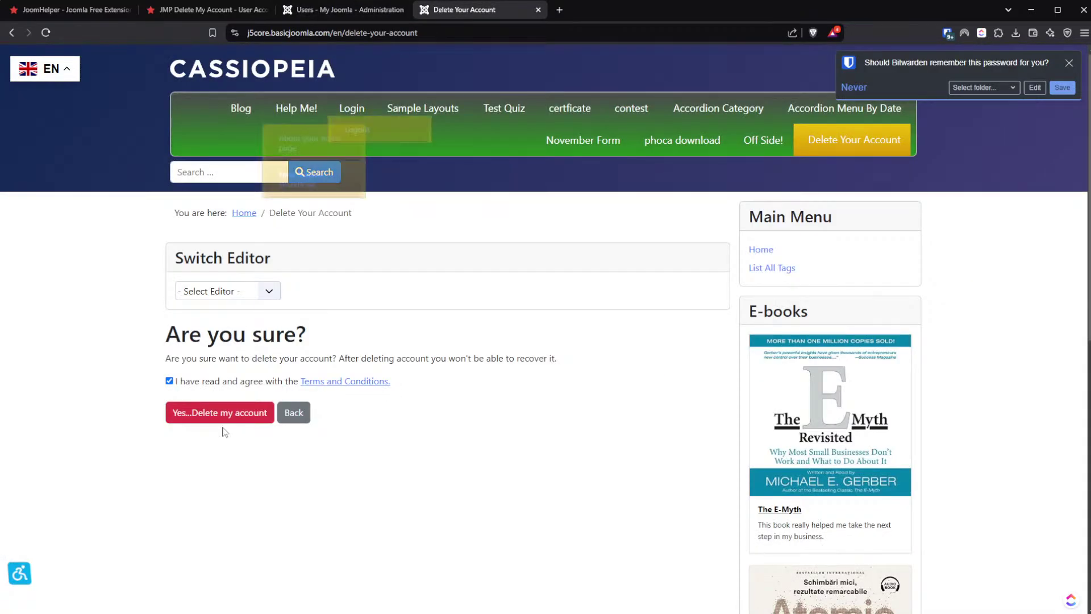
{"action": "left_click", "coordinate": [221, 411]}
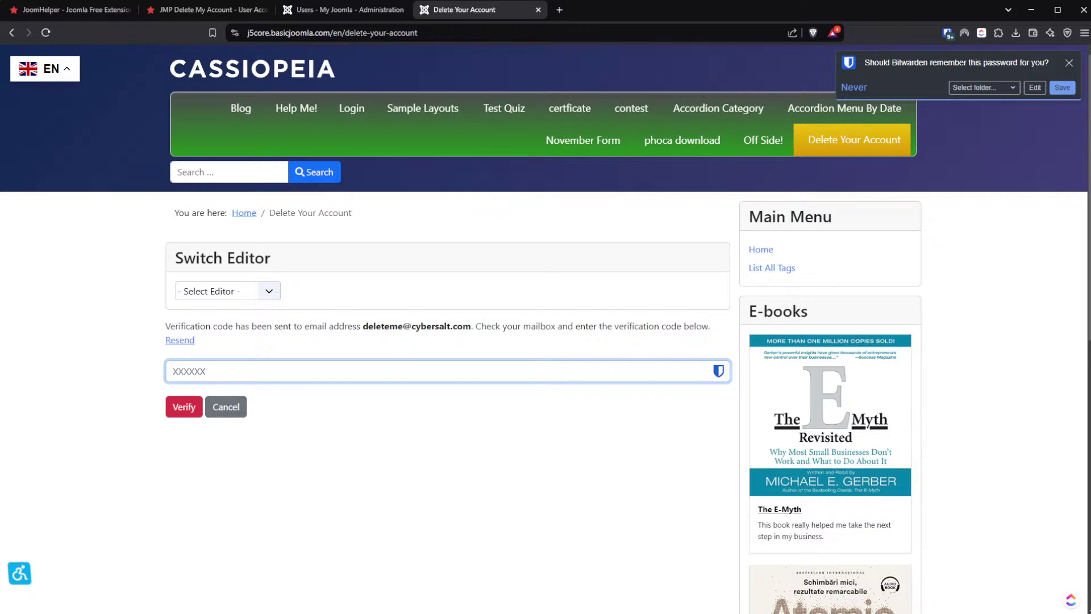
Paste the emailed verification code, verify it, and bring Gmail forward showing the admin notice.
{"action": "key", "text": "alt+Tab"}
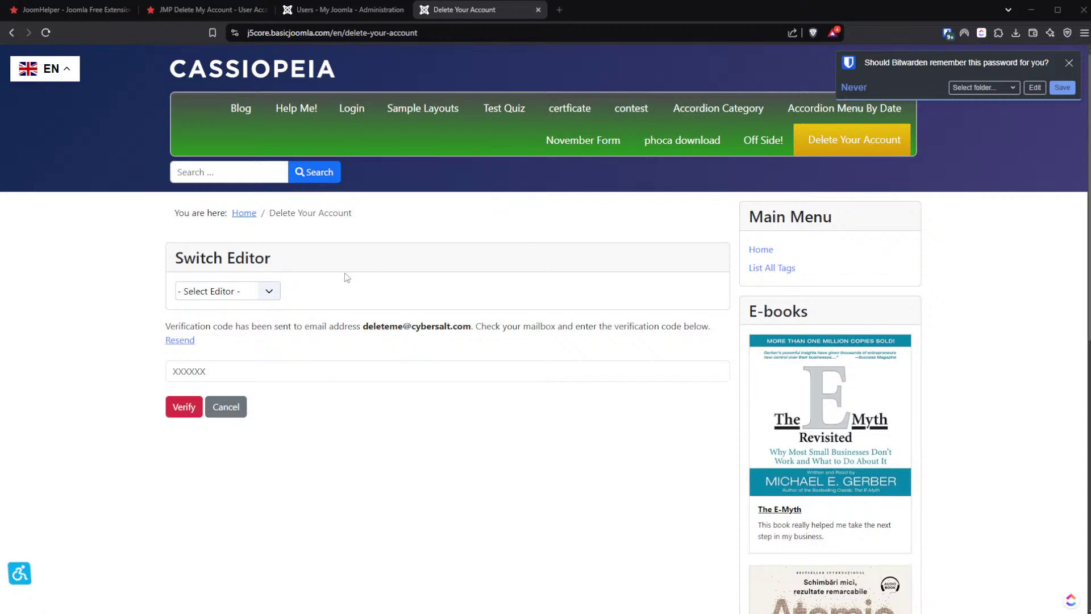
{"action": "left_click", "coordinate": [219, 371]}
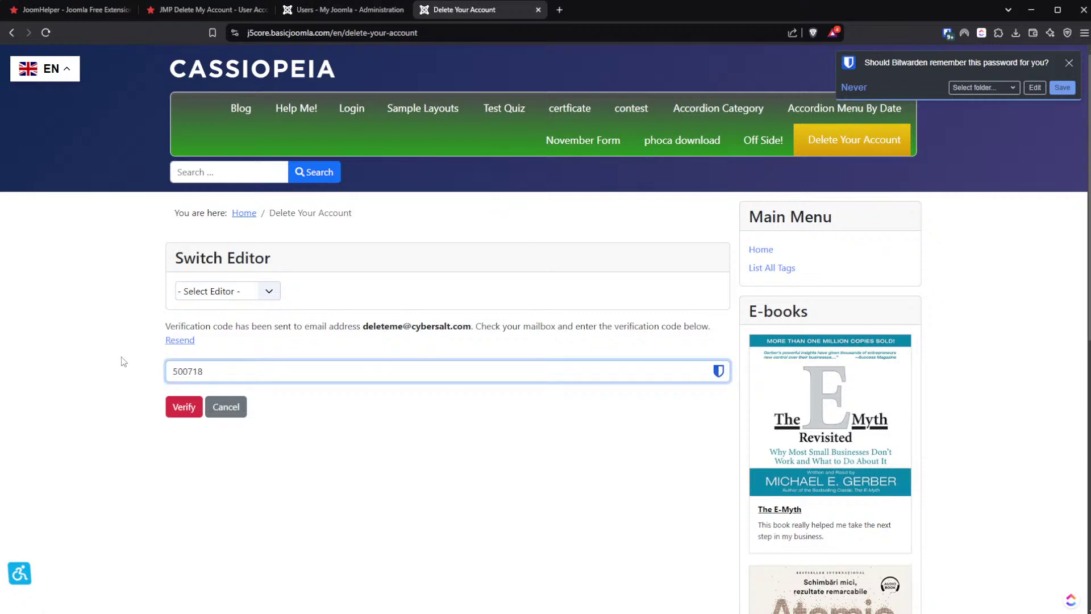
{"action": "left_click", "coordinate": [183, 414]}
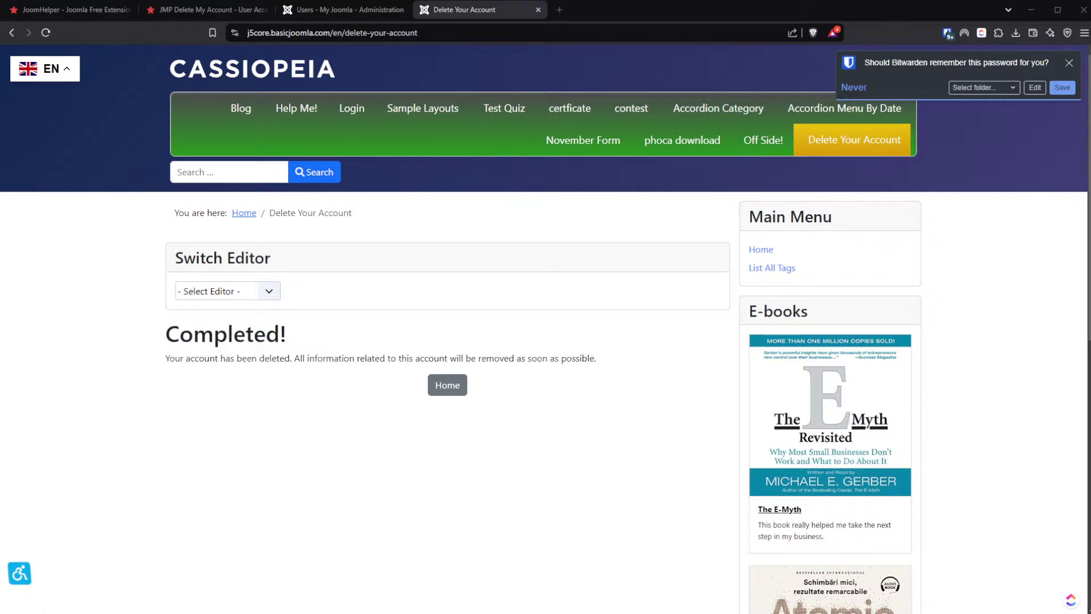
{"action": "key", "text": "alt+Tab"}
Centre the Gmail window to read the deletion-request notice, then move it off-screen to show Completed!
{"action": "left_click_drag", "start_coordinate": [733, 44], "coordinate": [568, 57]}
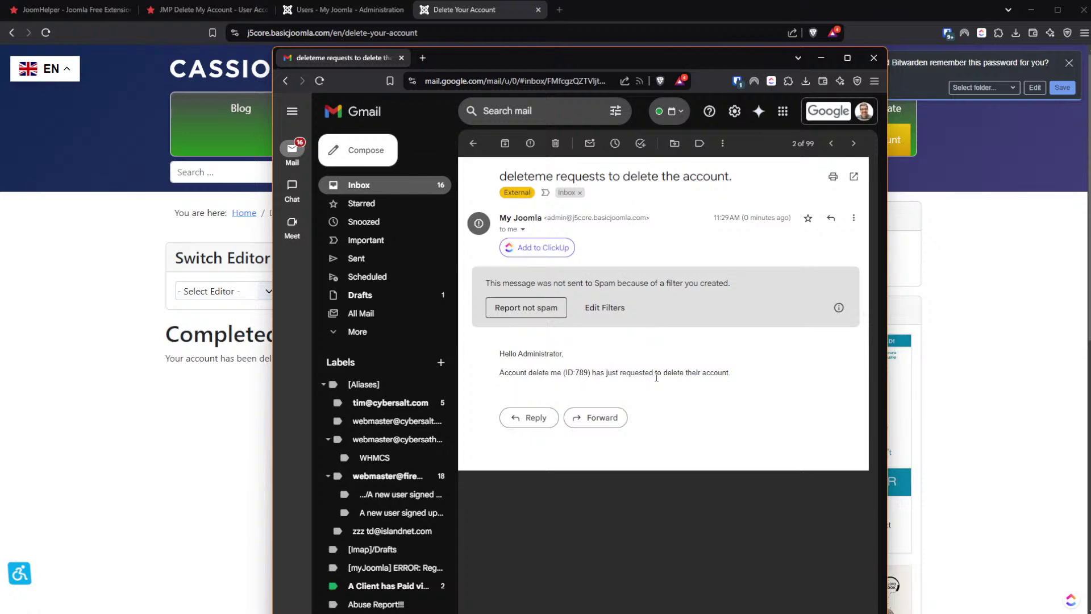
{"action": "left_click_drag", "start_coordinate": [551, 63], "coordinate": [1090, 79]}
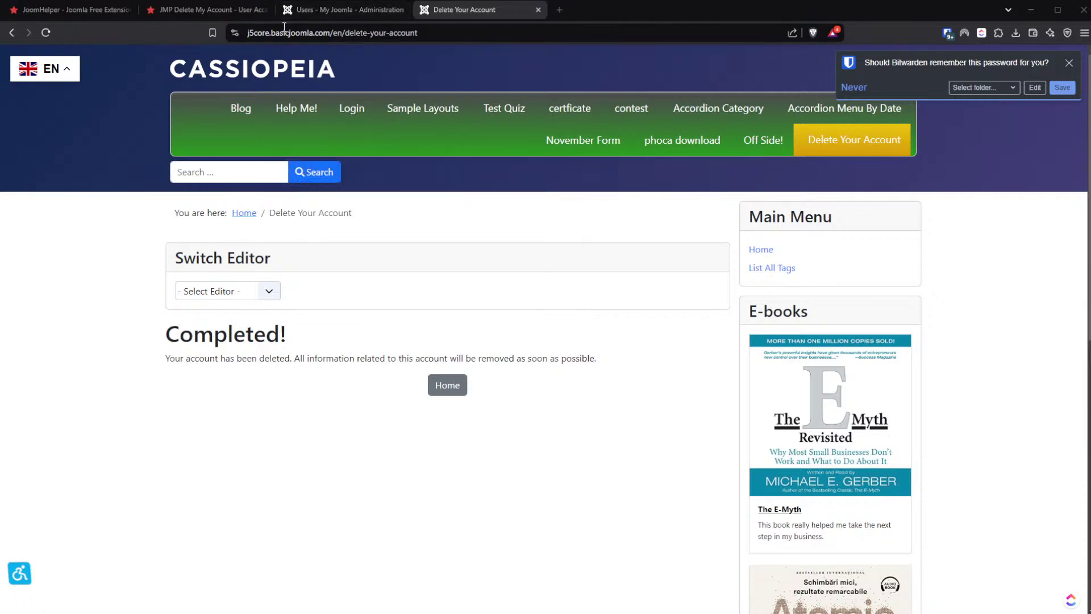
Close the old Delete My Account tab and reopen its JoomHelper extension page in a new tab.
{"action": "left_click", "coordinate": [212, 12]}
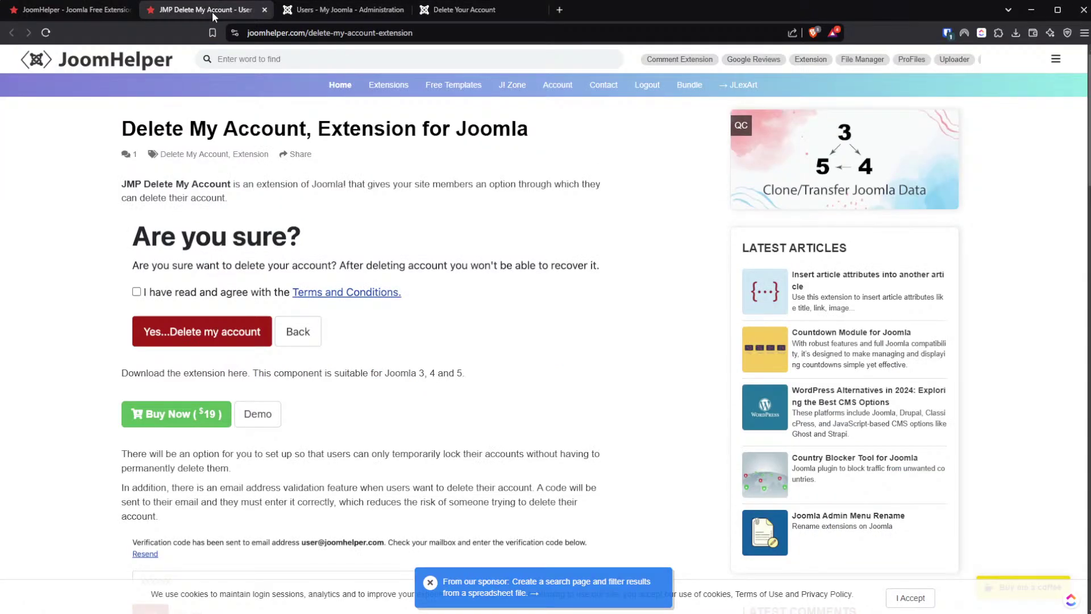
{"action": "left_click", "coordinate": [265, 10]}
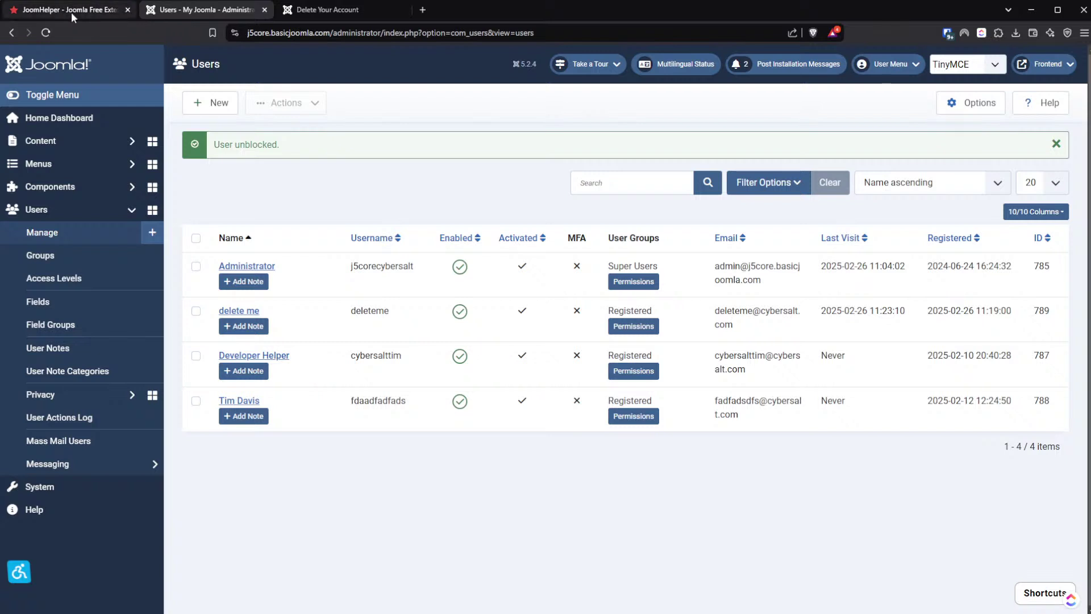
{"action": "left_click", "coordinate": [70, 12]}
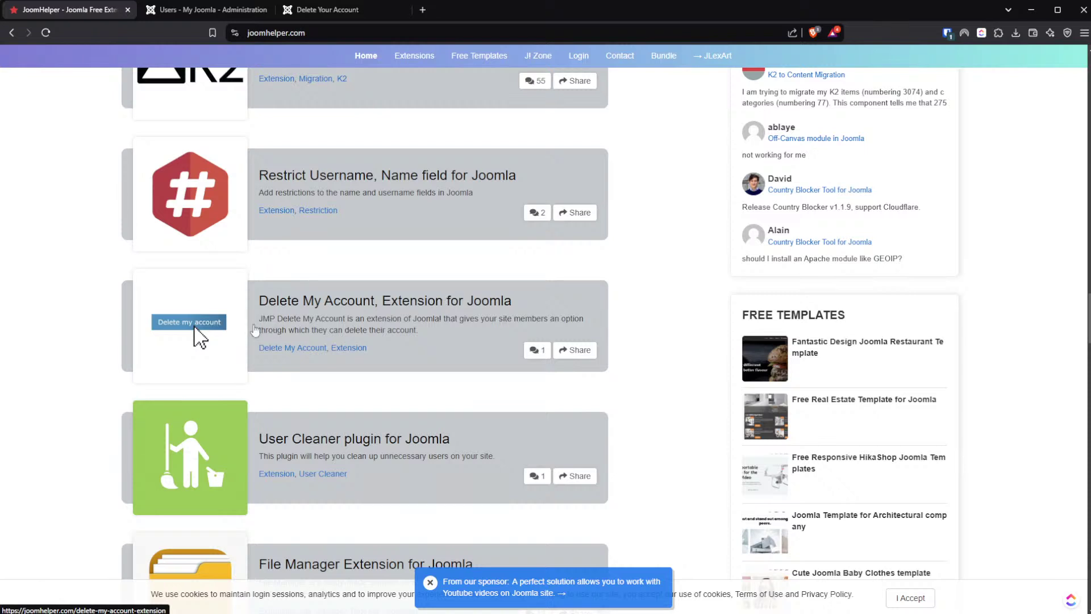
{"action": "right_click", "coordinate": [315, 312]}
{"action": "left_click", "coordinate": [346, 316]}
{"action": "left_click", "coordinate": [199, 10]}
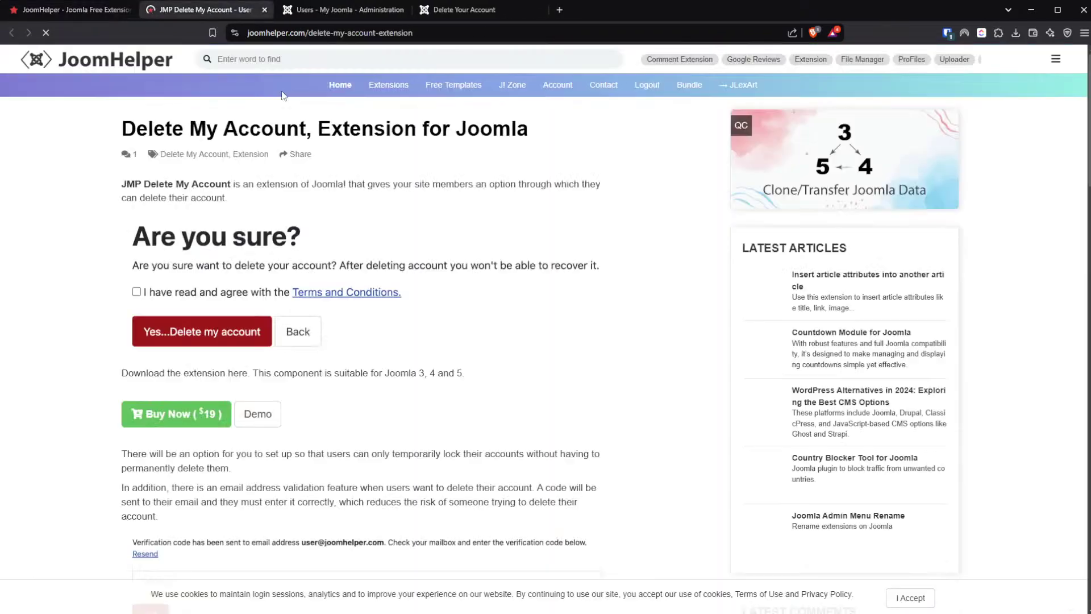
{"action": "left_click_drag", "start_coordinate": [123, 129], "coordinate": [302, 140]}
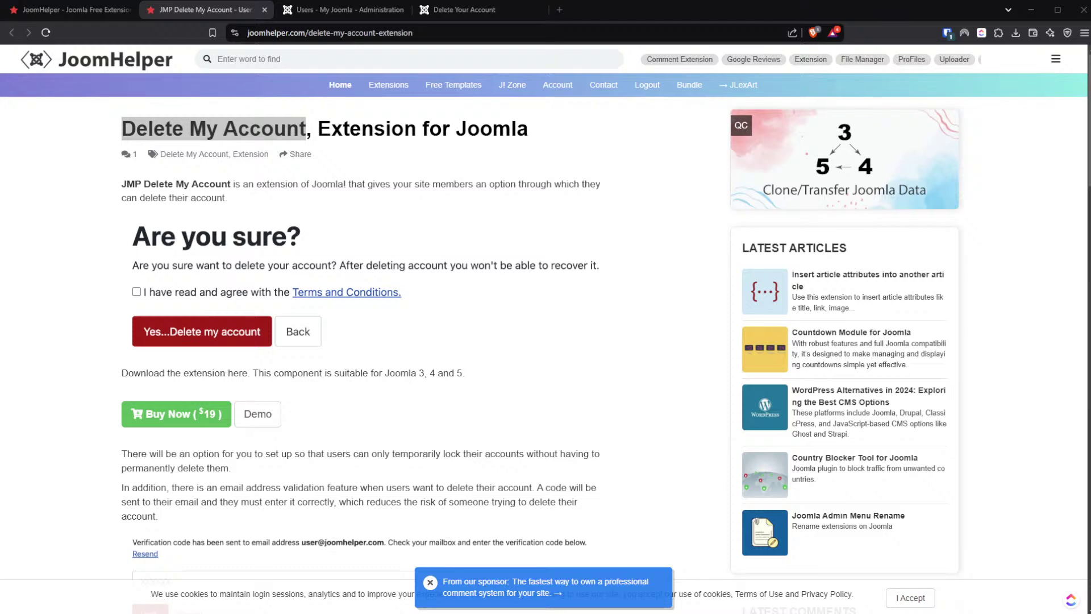
Open the User Cleaner plugin page from the JoomHelper extensions list in a new tab.
{"action": "left_click", "coordinate": [82, 13]}
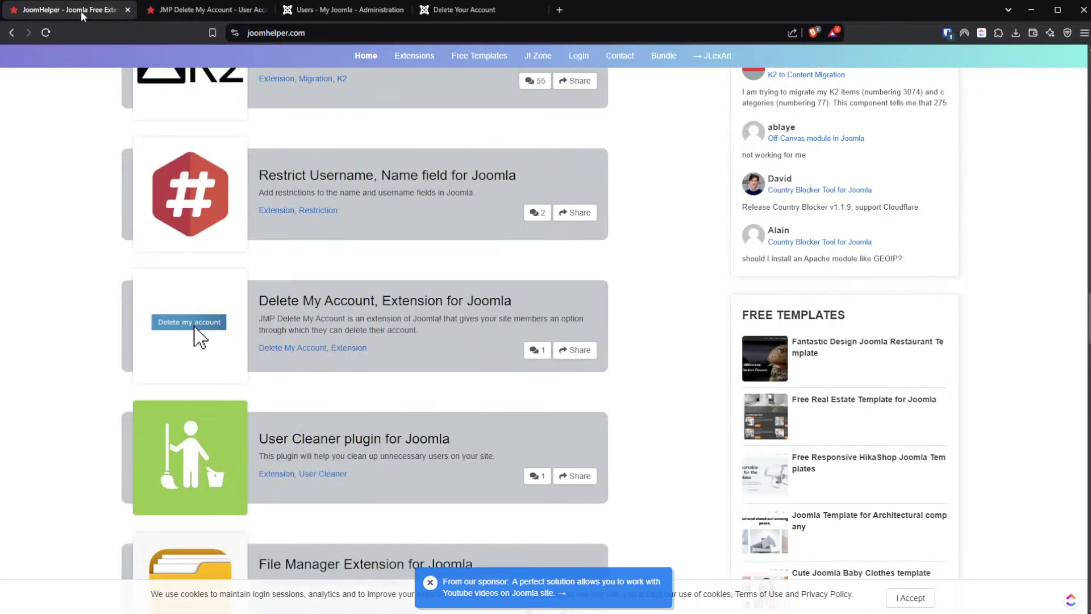
{"action": "scroll", "coordinate": [360, 166], "scroll_direction": "down", "scroll_amount": 2}
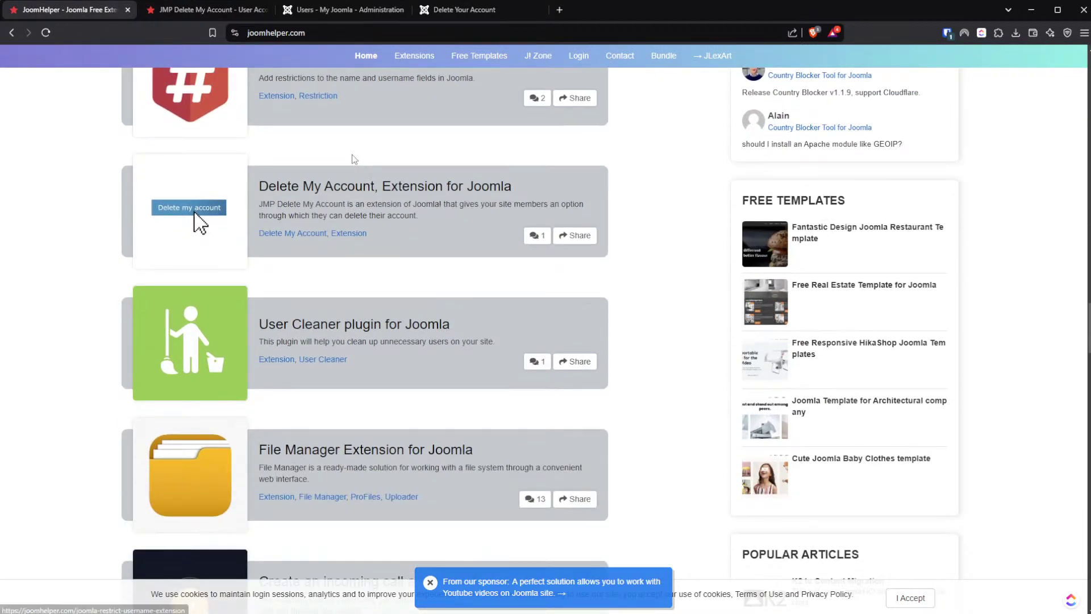
{"action": "scroll", "coordinate": [353, 150], "scroll_direction": "down", "scroll_amount": 2}
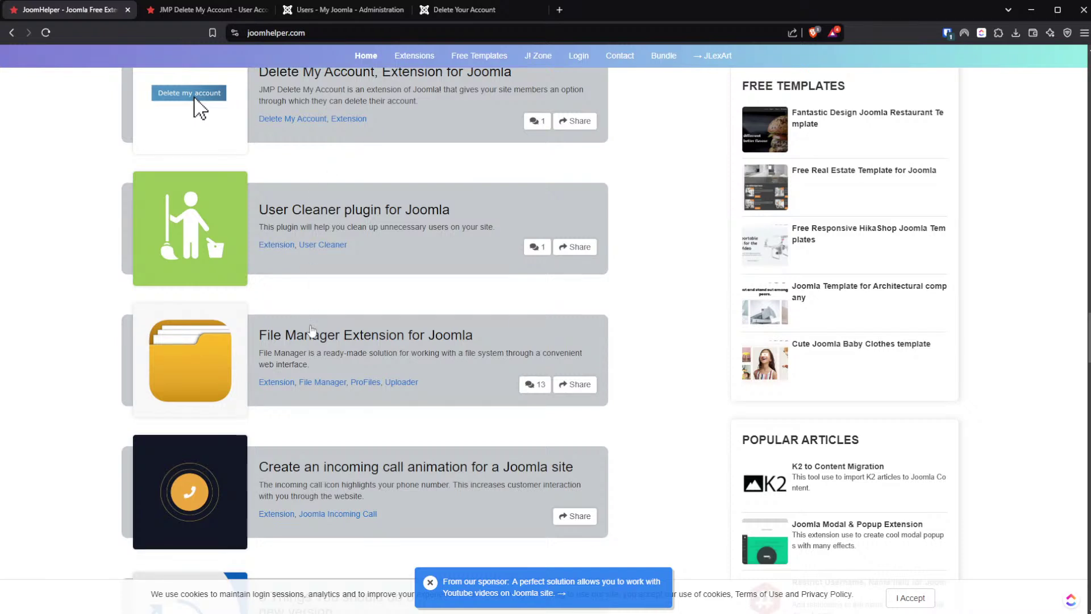
{"action": "right_click", "coordinate": [282, 221]}
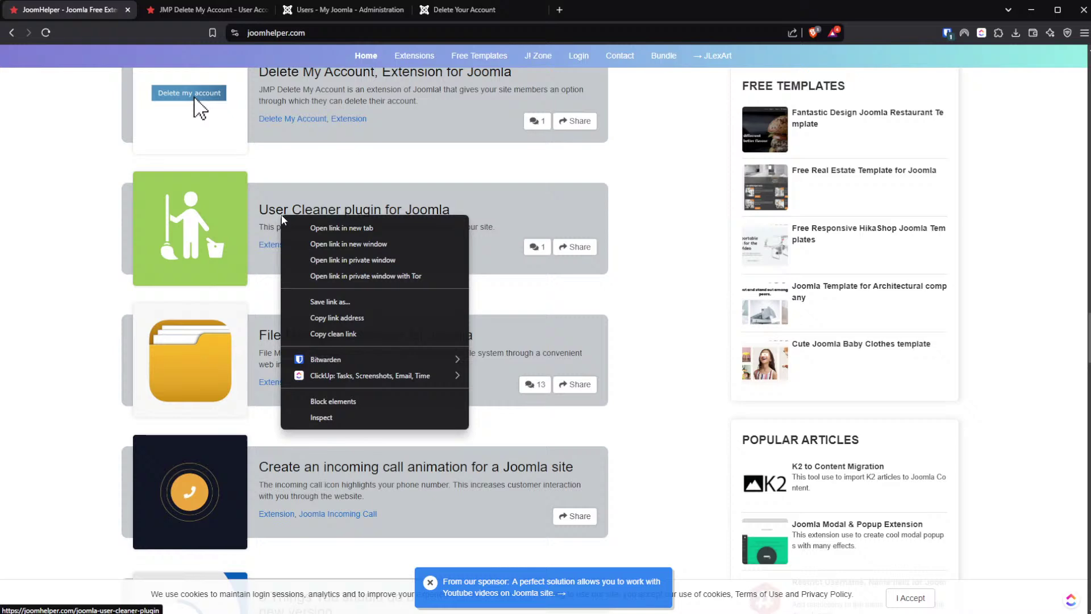
{"action": "left_click", "coordinate": [316, 231]}
Close the Delete My Account tab, keep the existing User_Cleaner.zip, and return to the Users list.
{"action": "left_click", "coordinate": [243, 9]}
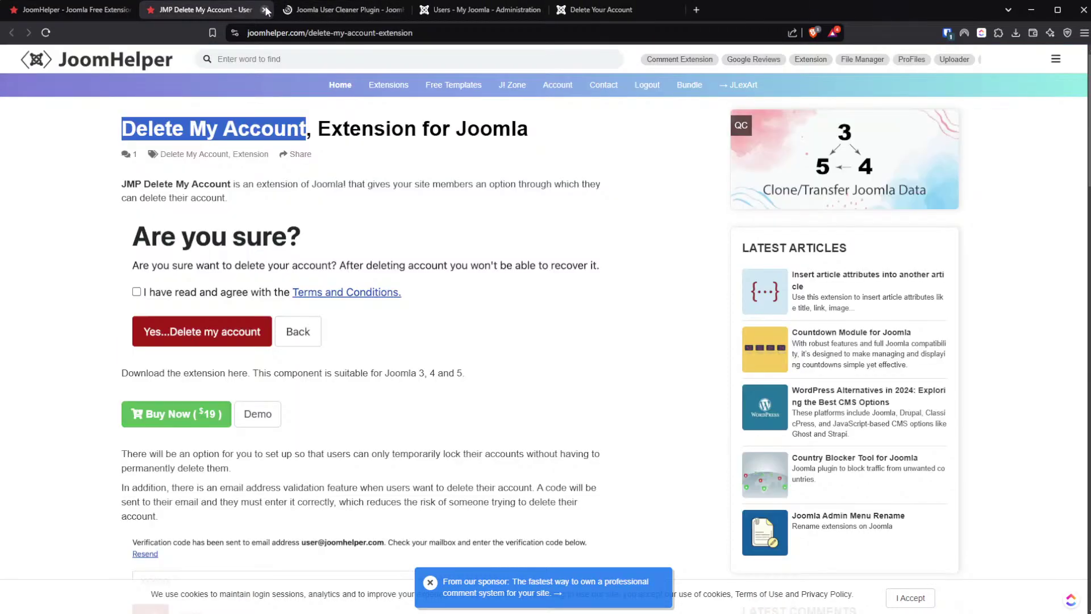
{"action": "left_click", "coordinate": [264, 10]}
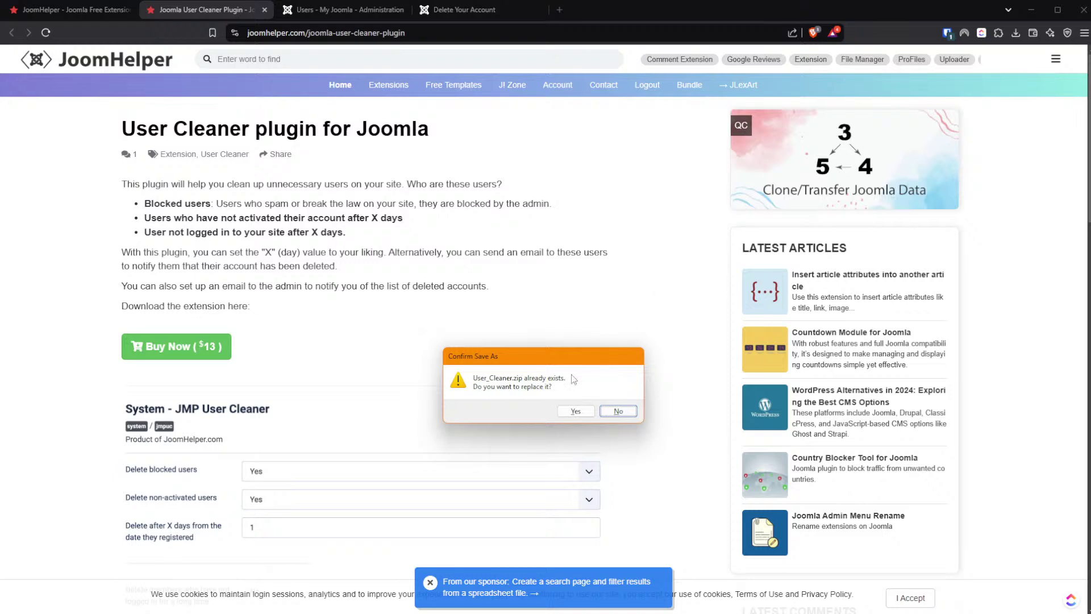
{"action": "left_click", "coordinate": [624, 410]}
{"action": "left_click", "coordinate": [328, 10]}
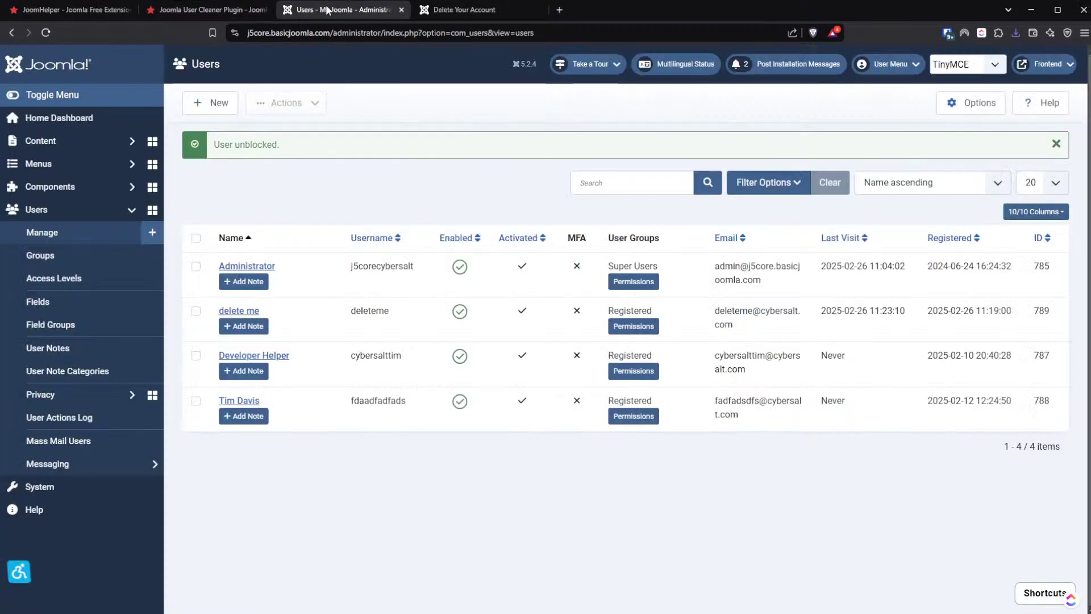
Go from the System dashboard to the Extensions: Install page.
{"action": "left_click", "coordinate": [87, 499]}
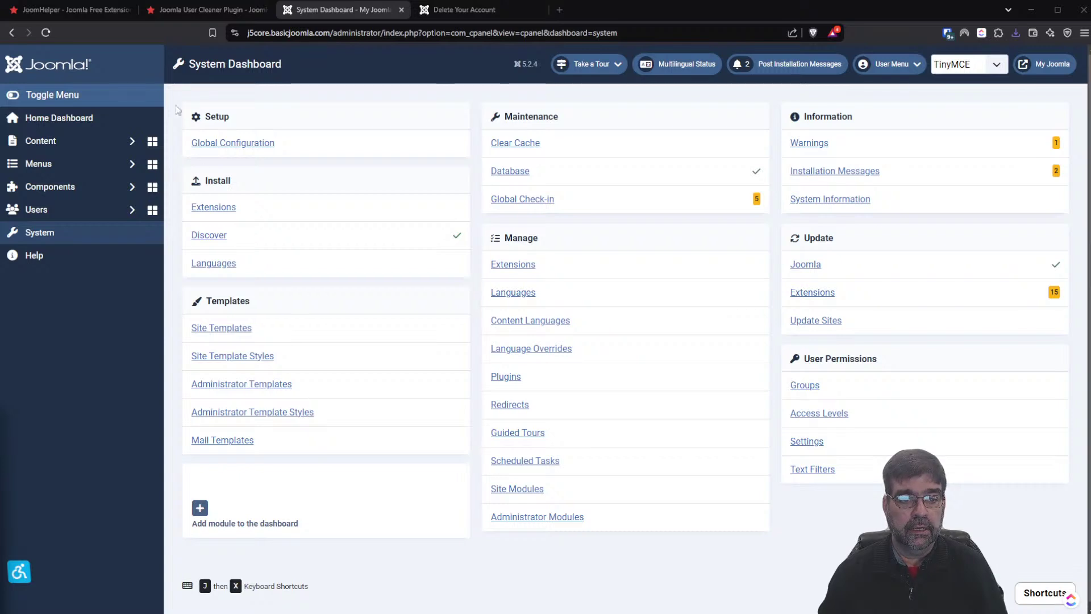
{"action": "left_click", "coordinate": [230, 209]}
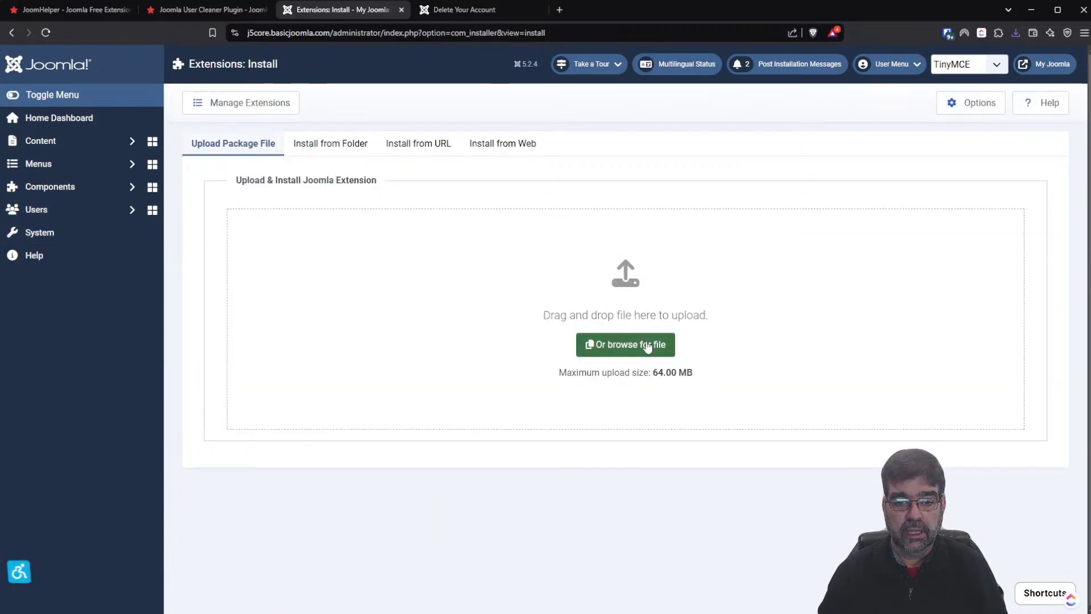
Install the plugin by dropping User_Cleaner.zip from the downloads panel onto the upload zone.
{"action": "left_click", "coordinate": [1016, 32]}
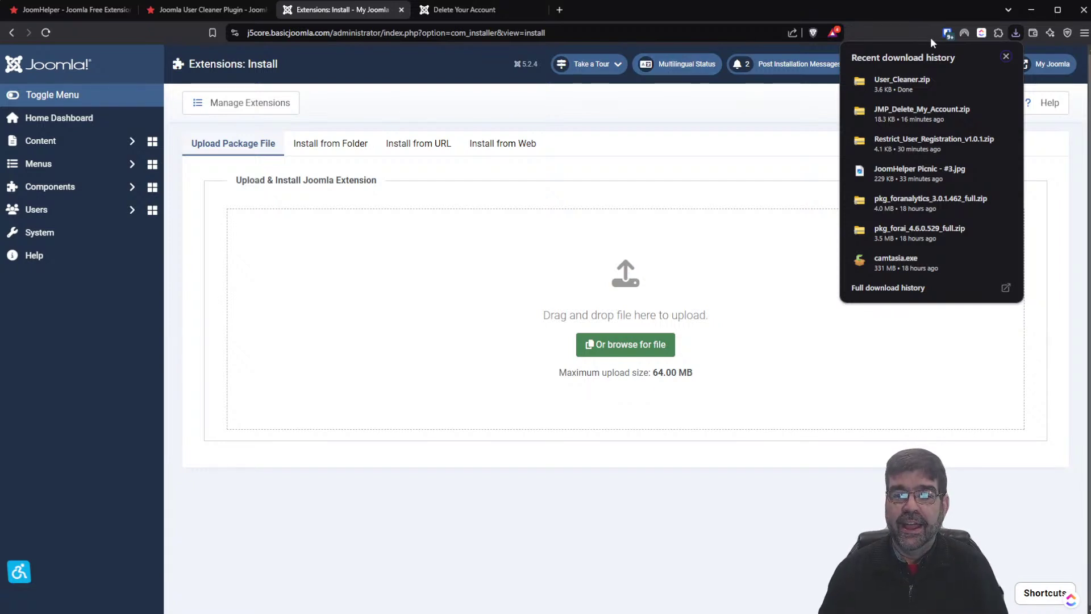
{"action": "left_click_drag", "start_coordinate": [895, 84], "coordinate": [645, 327]}
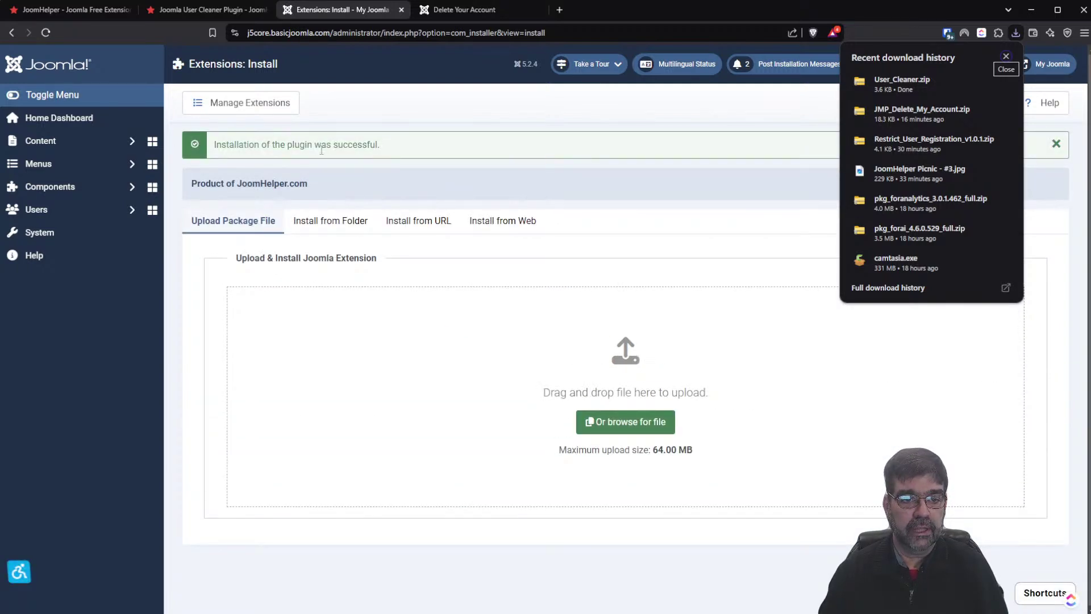
{"action": "left_click", "coordinate": [36, 232]}
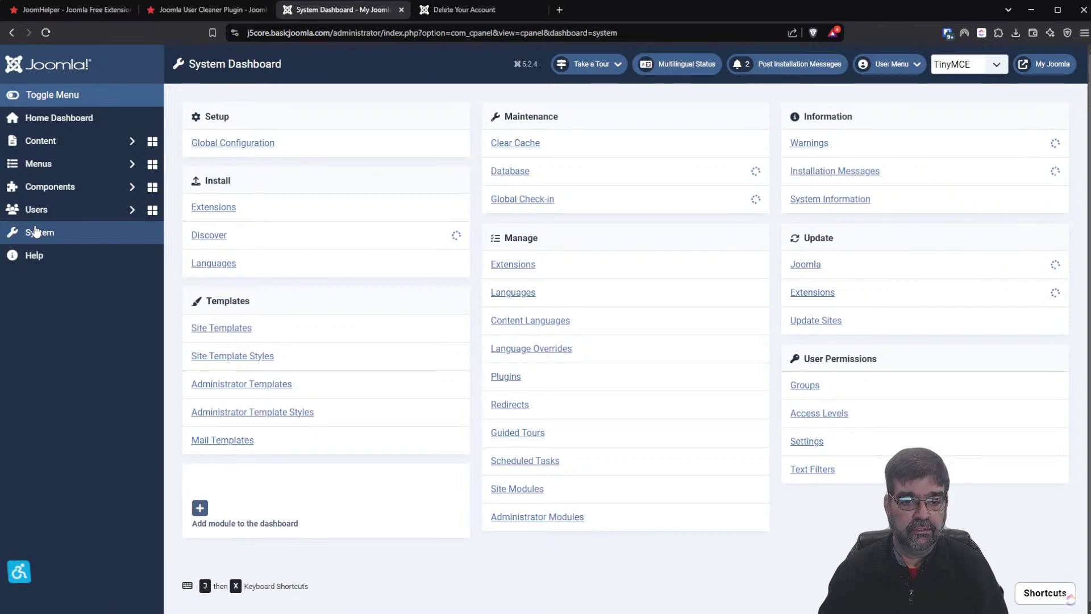
Sort the Plugins list by ID descending and open System - JMP User Cleaner.
{"action": "left_click", "coordinate": [506, 377]}
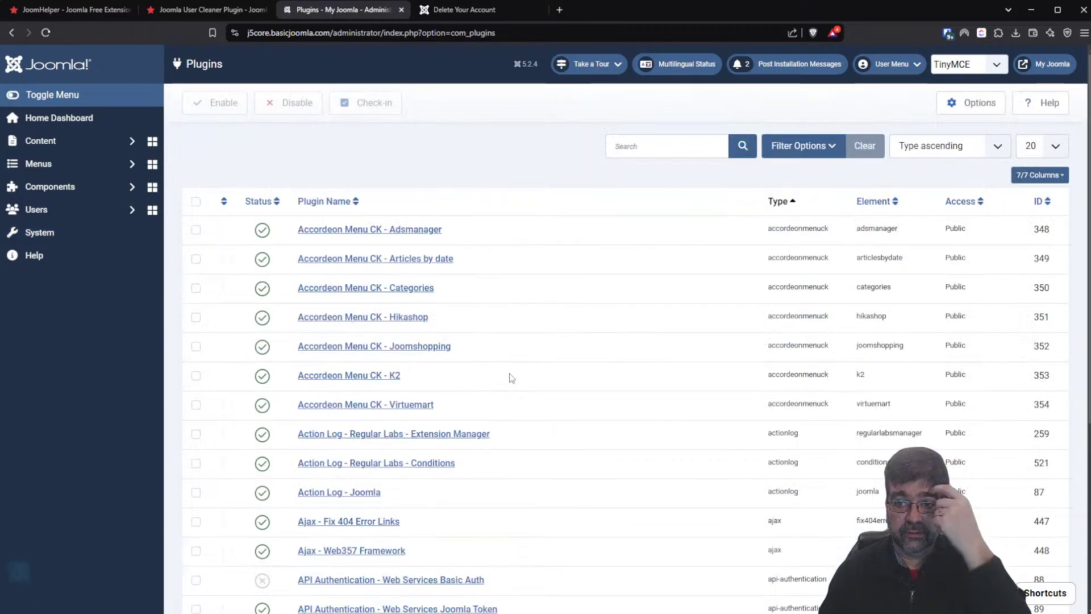
{"action": "left_click", "coordinate": [1049, 202]}
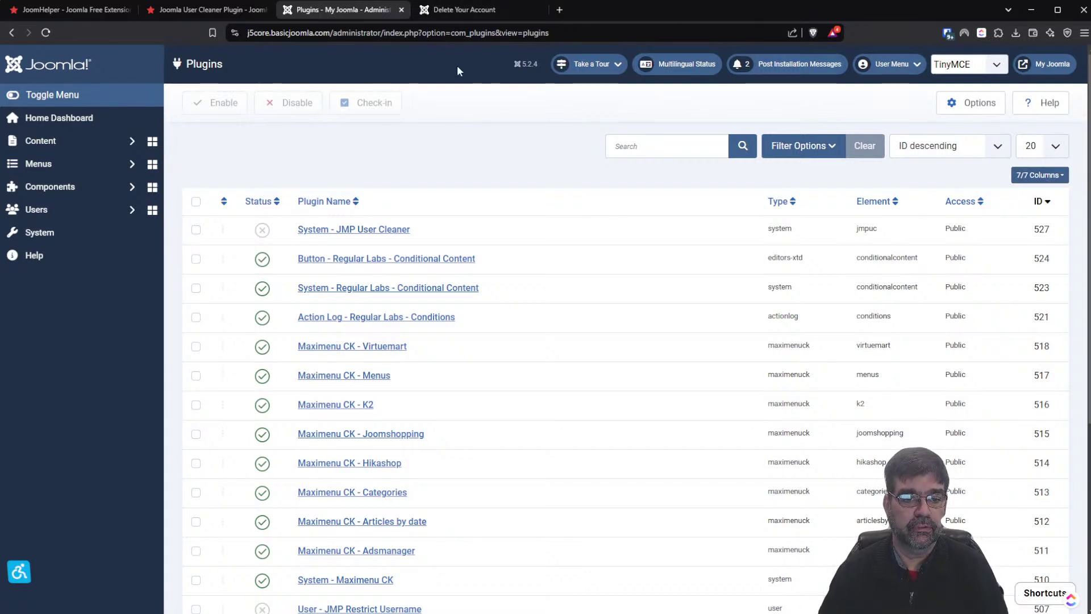
{"action": "left_click", "coordinate": [343, 230]}
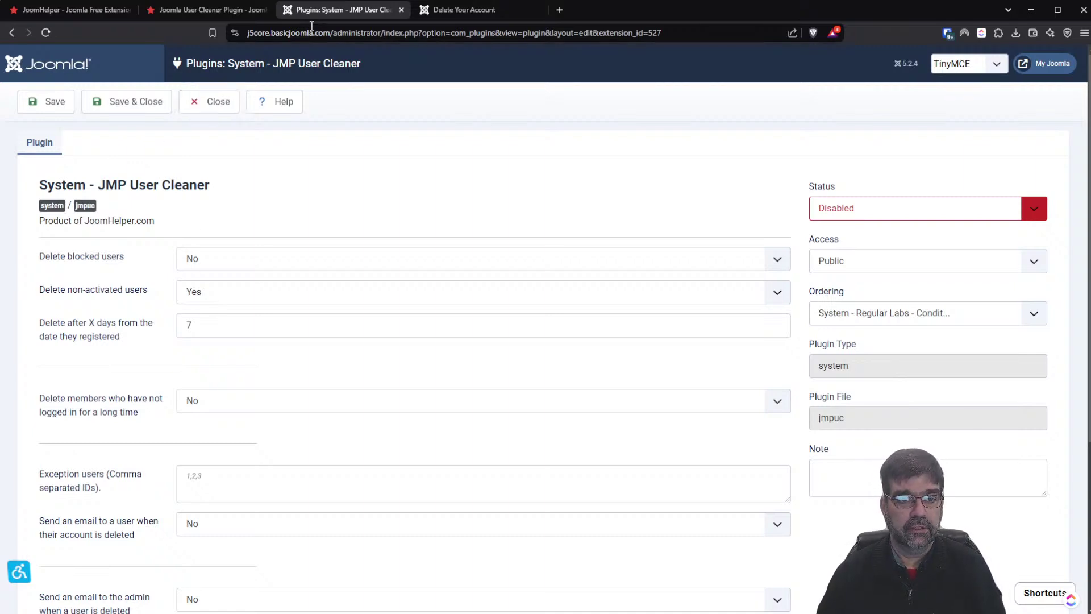
Duplicate the plugin tab, show Users > Manage in the copy, and return to the plugin form.
{"action": "right_click", "coordinate": [313, 8]}
{"action": "mouse_move", "coordinate": [385, 74]}
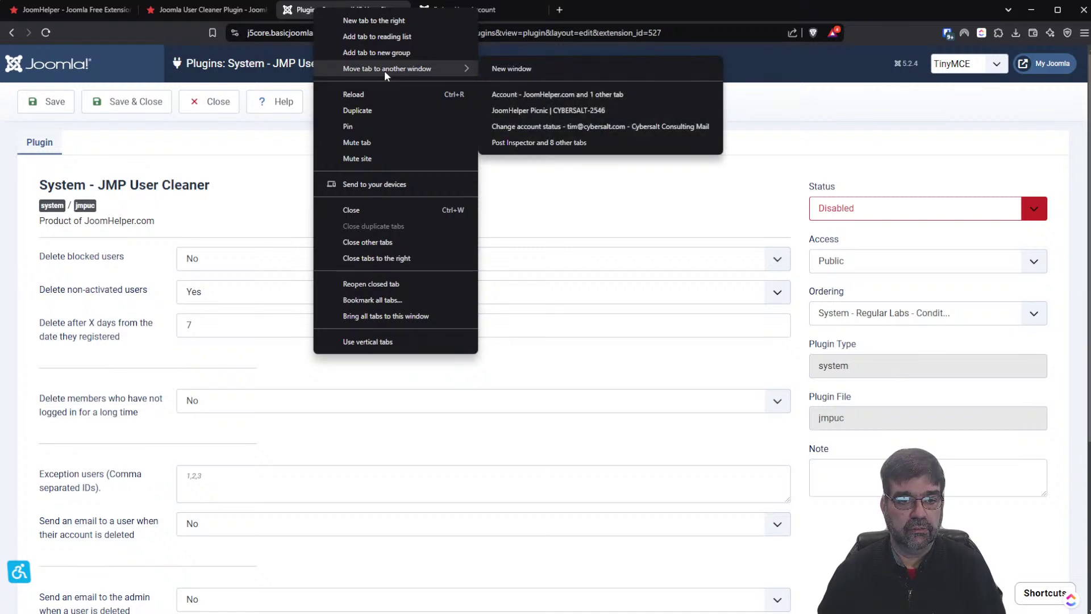
{"action": "left_click", "coordinate": [375, 110]}
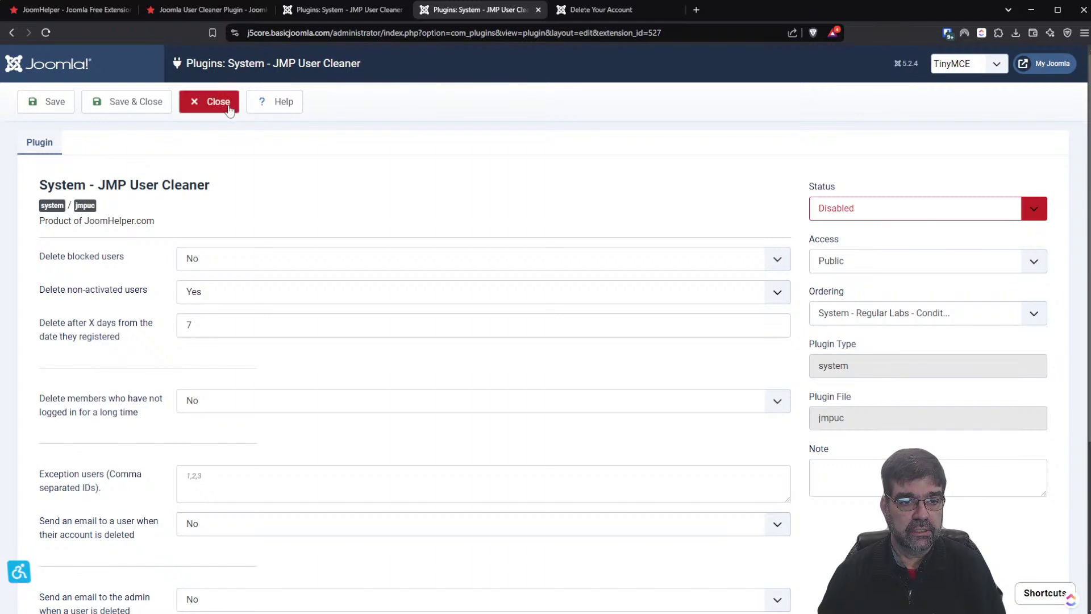
{"action": "left_click", "coordinate": [230, 110]}
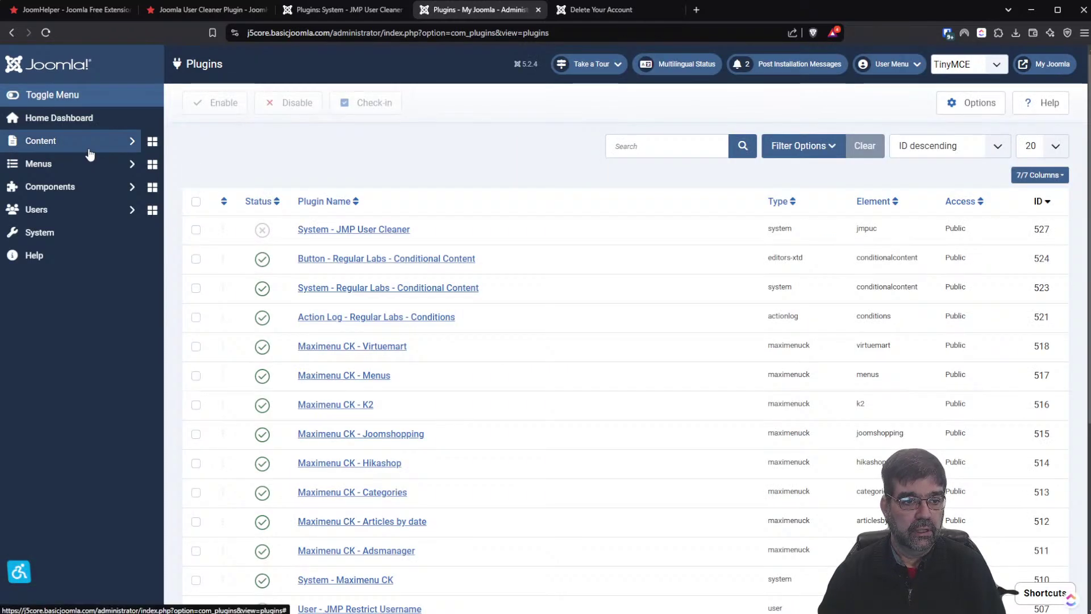
{"action": "left_click", "coordinate": [77, 208]}
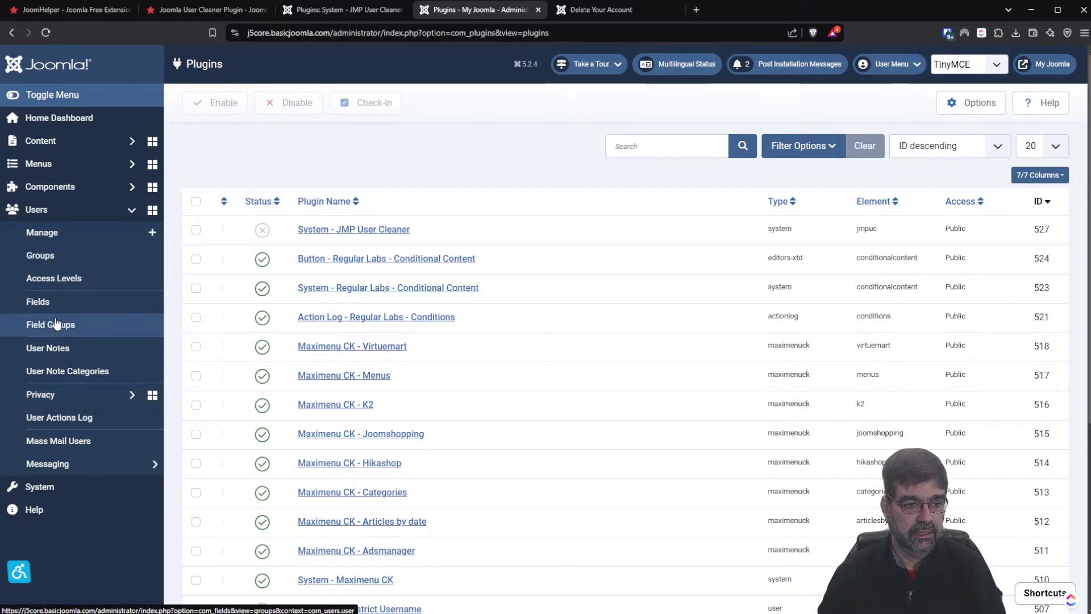
{"action": "left_click", "coordinate": [50, 244]}
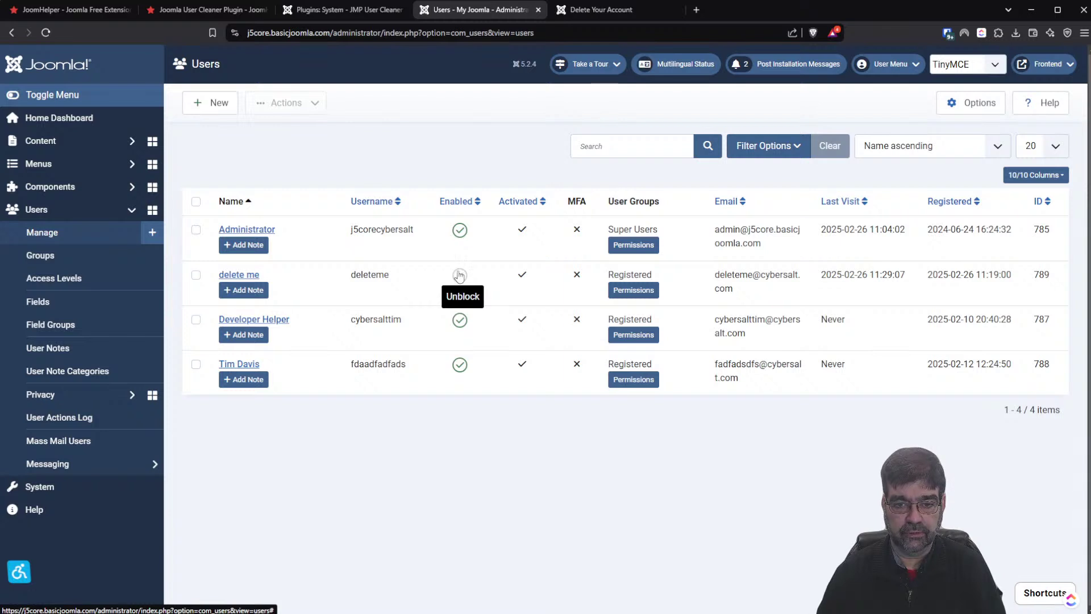
{"action": "left_click", "coordinate": [342, 12]}
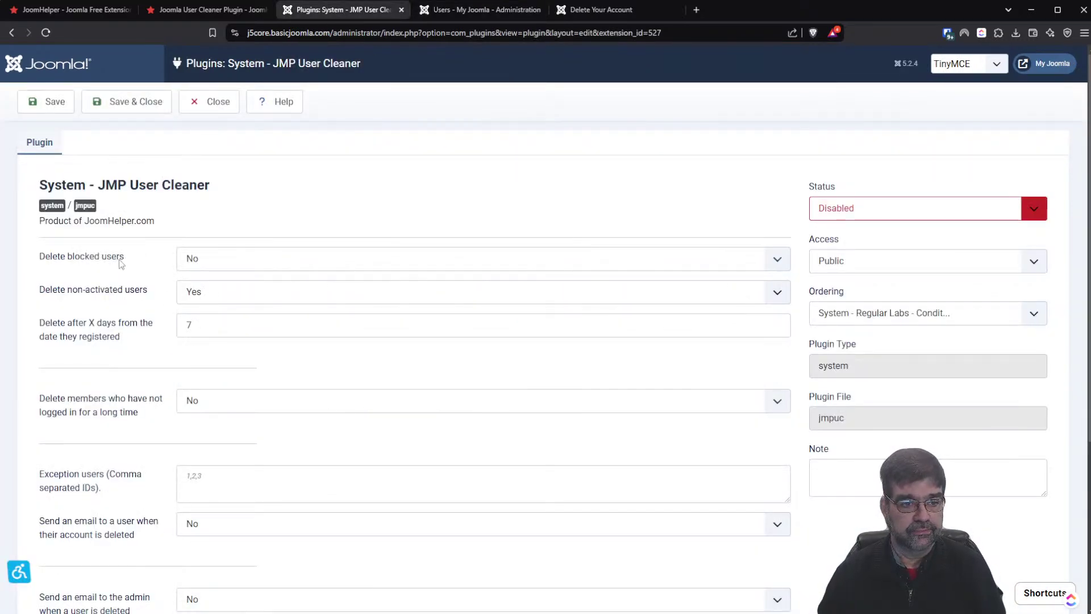
Turn on deletion of blocked users and of members not logged in for 365 days.
{"action": "left_click", "coordinate": [275, 260]}
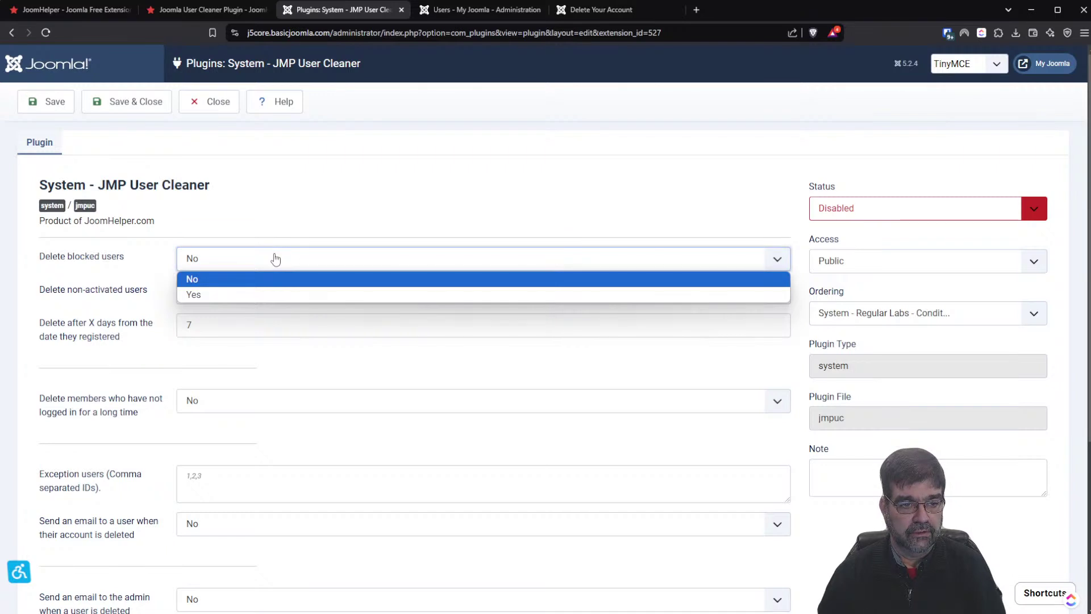
{"action": "left_click", "coordinate": [273, 293]}
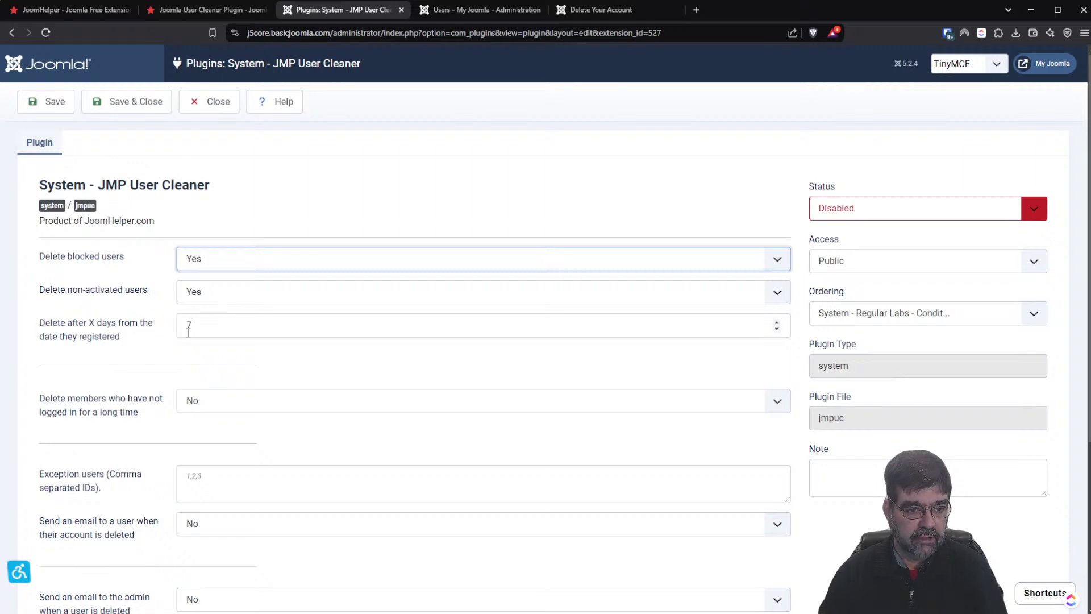
{"action": "scroll", "coordinate": [122, 312], "scroll_direction": "down", "scroll_amount": 3}
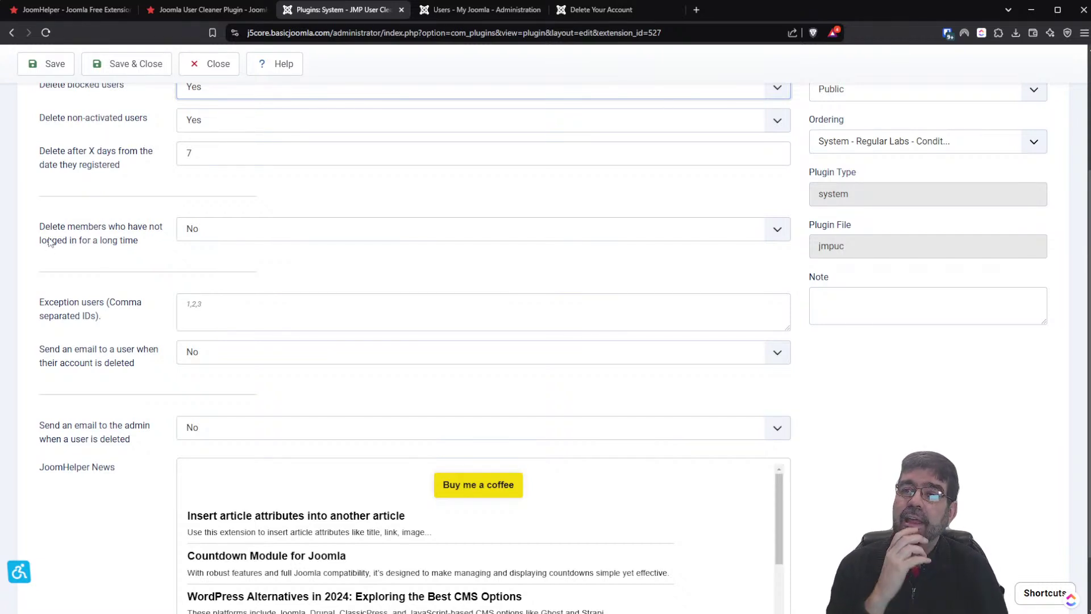
{"action": "left_click", "coordinate": [266, 229]}
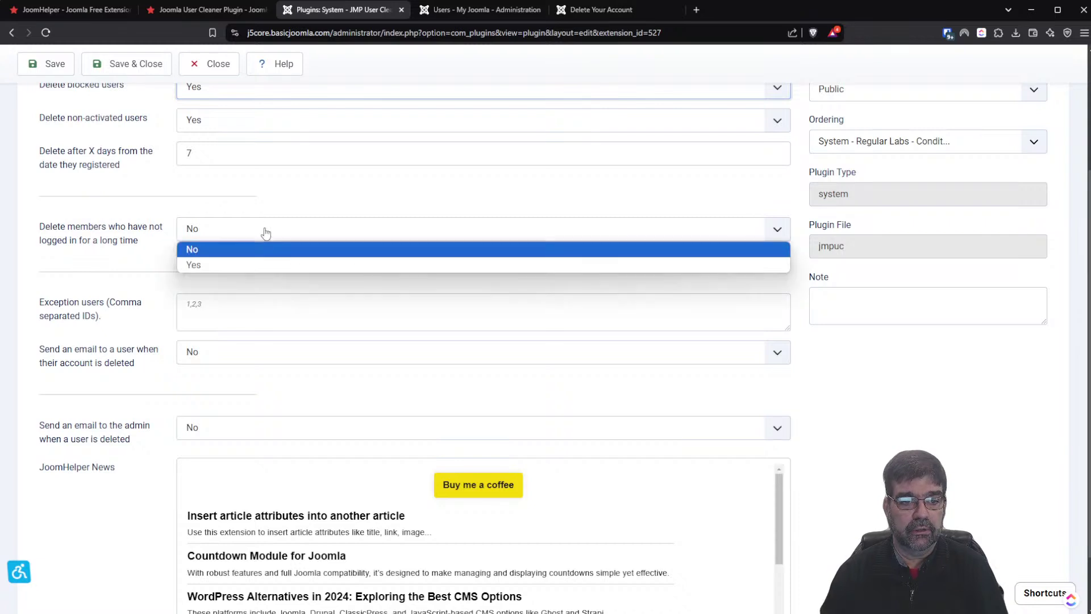
{"action": "left_click", "coordinate": [260, 263]}
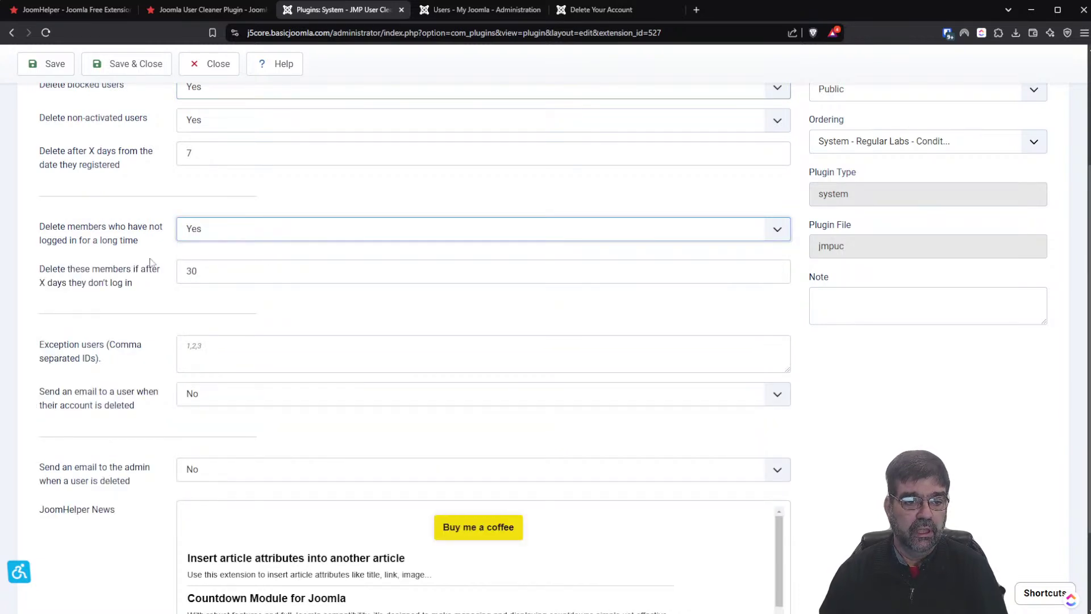
{"action": "left_click_drag", "start_coordinate": [222, 270], "coordinate": [161, 270]}
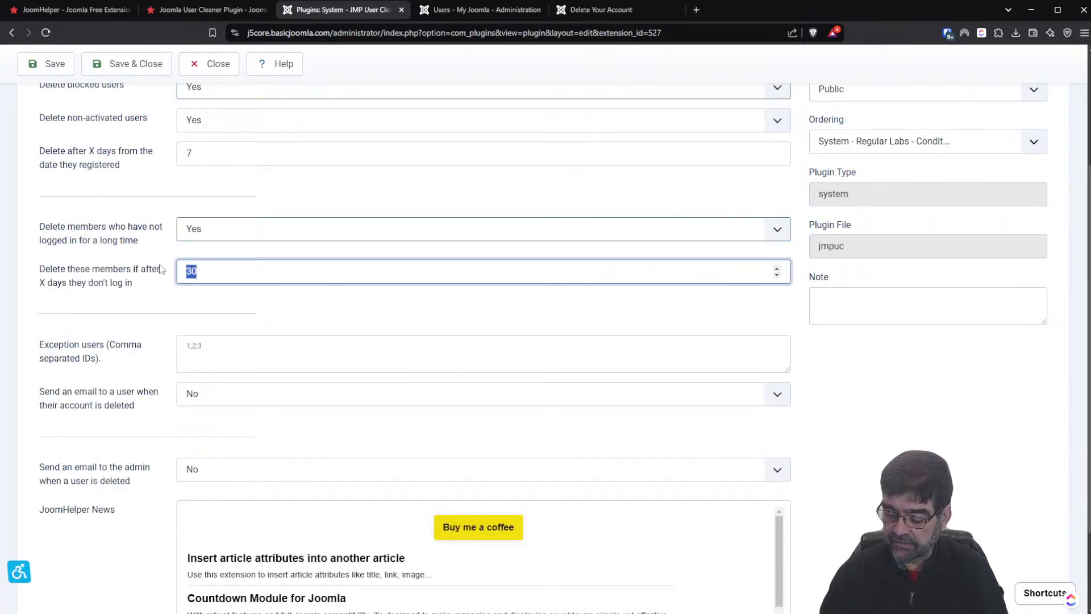
{"action": "type", "text": "365"}
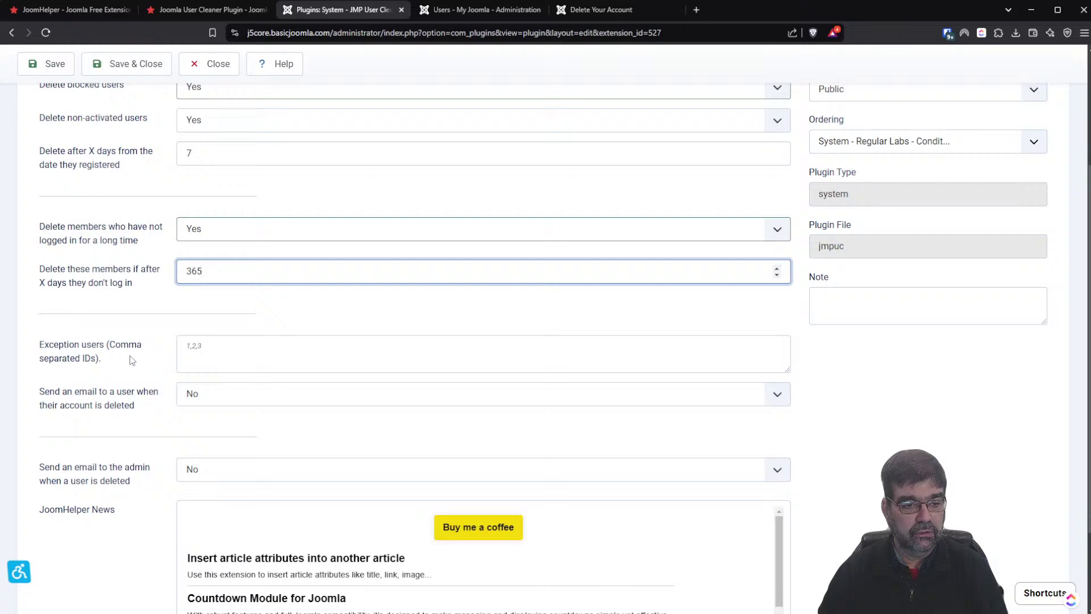
{"action": "left_click", "coordinate": [433, 11]}
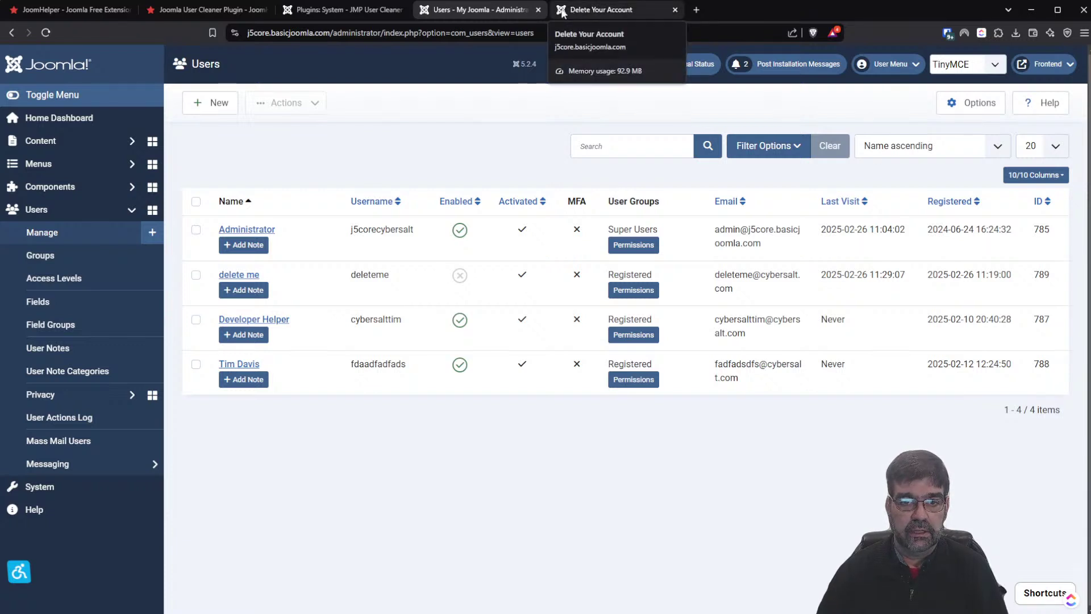
Add user ID 785 to the Exception users field.
{"action": "left_click", "coordinate": [342, 12]}
{"action": "left_click", "coordinate": [232, 339]}
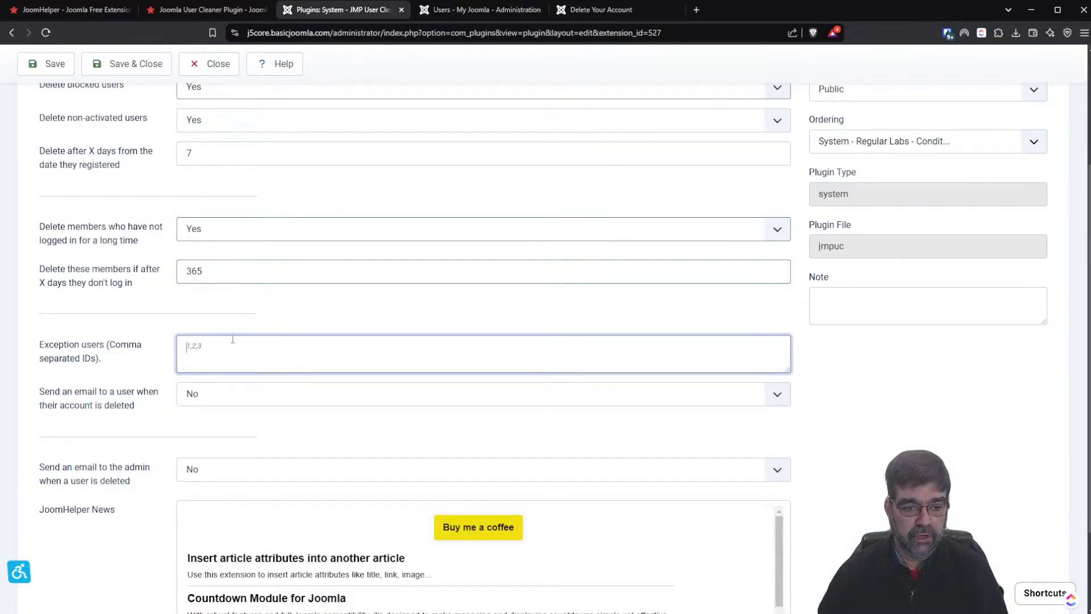
{"action": "type", "text": "78"}
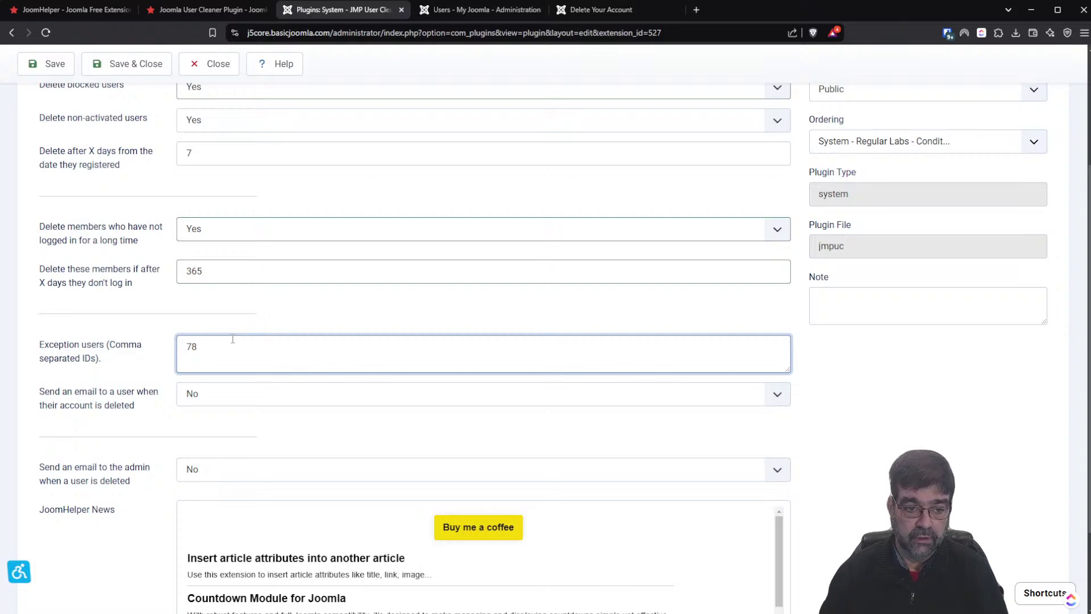
{"action": "type", "text": "5"}
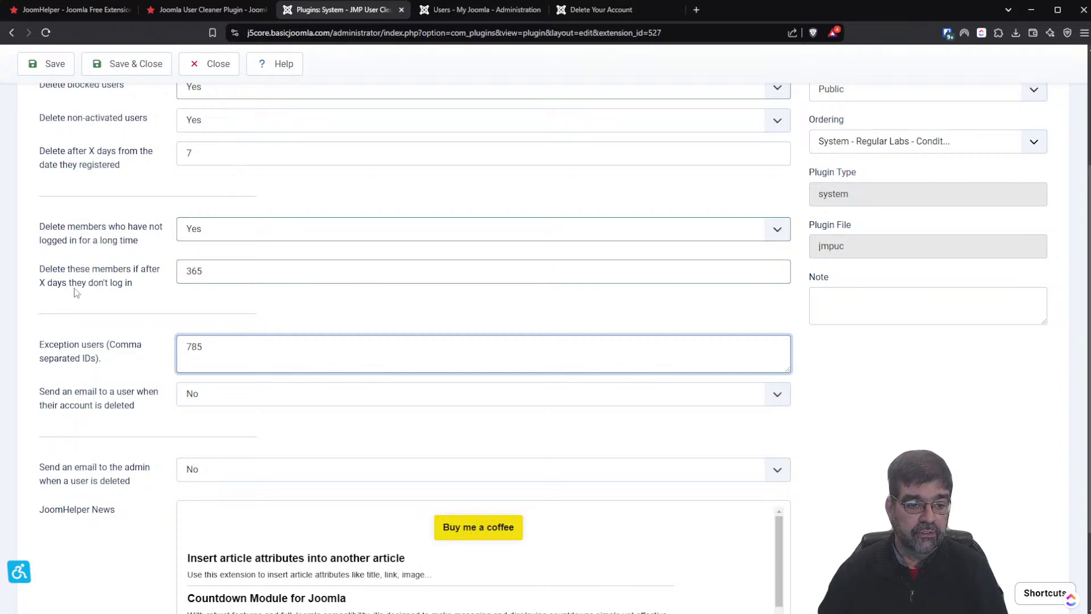
{"action": "scroll", "coordinate": [76, 290], "scroll_direction": "down", "scroll_amount": 2}
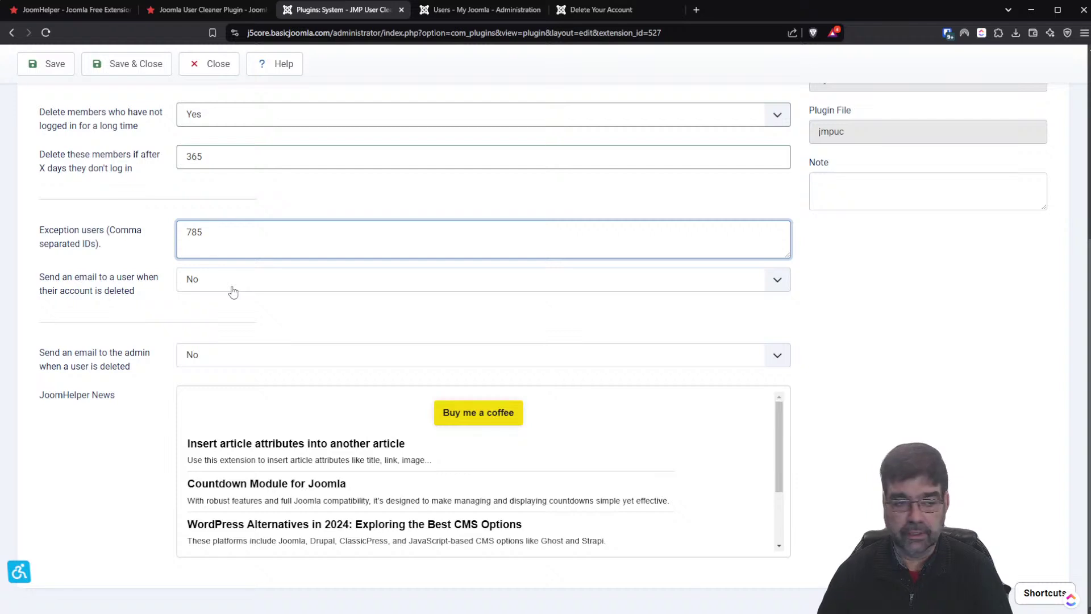
Keep user notification emails off, turn on admin emails, and enter the admin email address.
{"action": "left_click", "coordinate": [233, 291]}
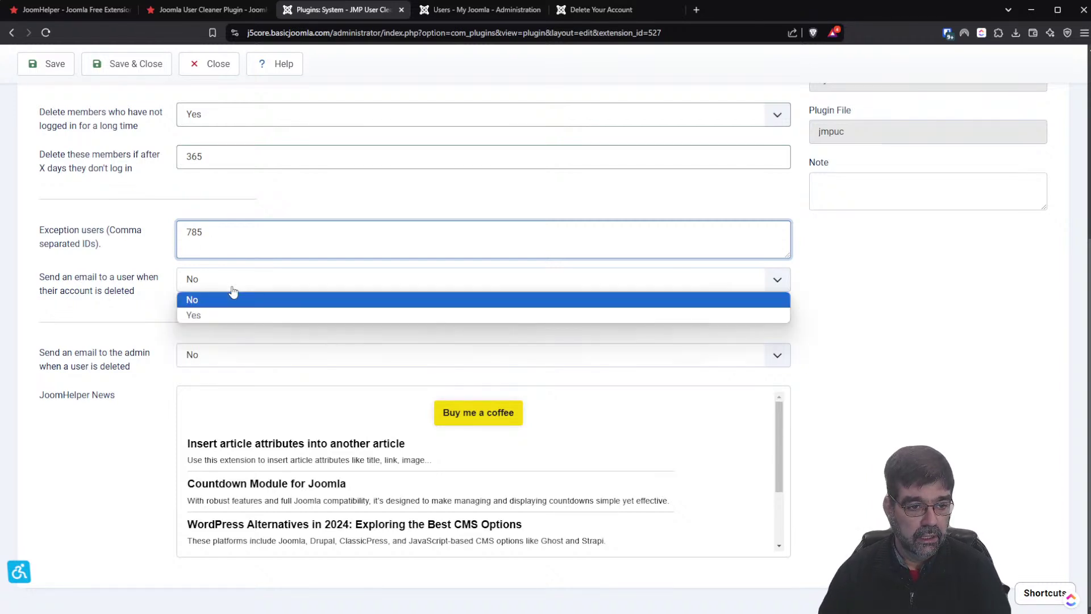
{"action": "left_click", "coordinate": [97, 316]}
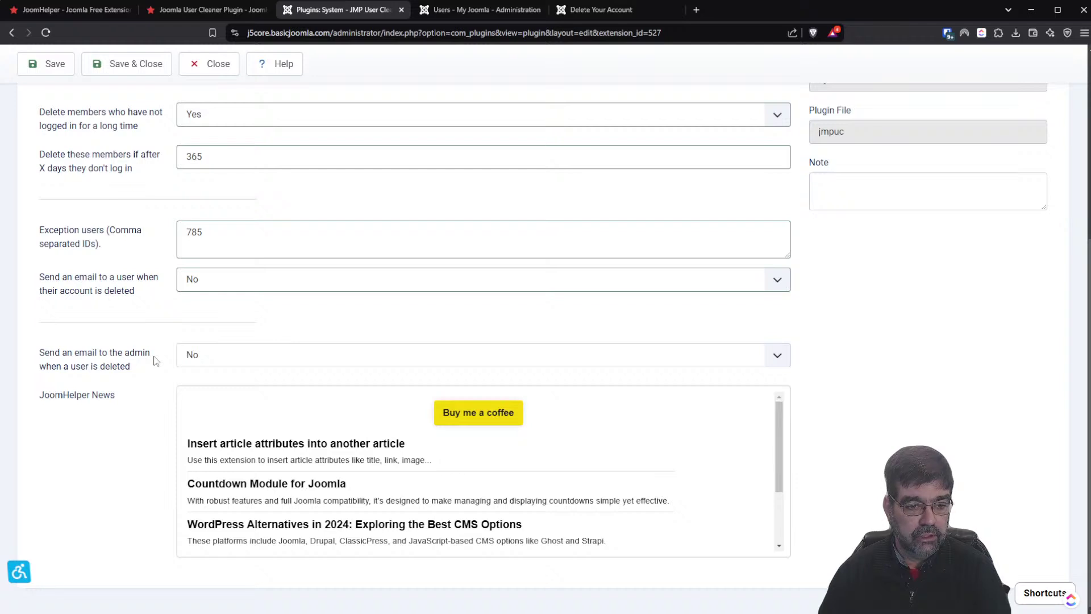
{"action": "left_click", "coordinate": [215, 357]}
{"action": "left_click", "coordinate": [214, 391]}
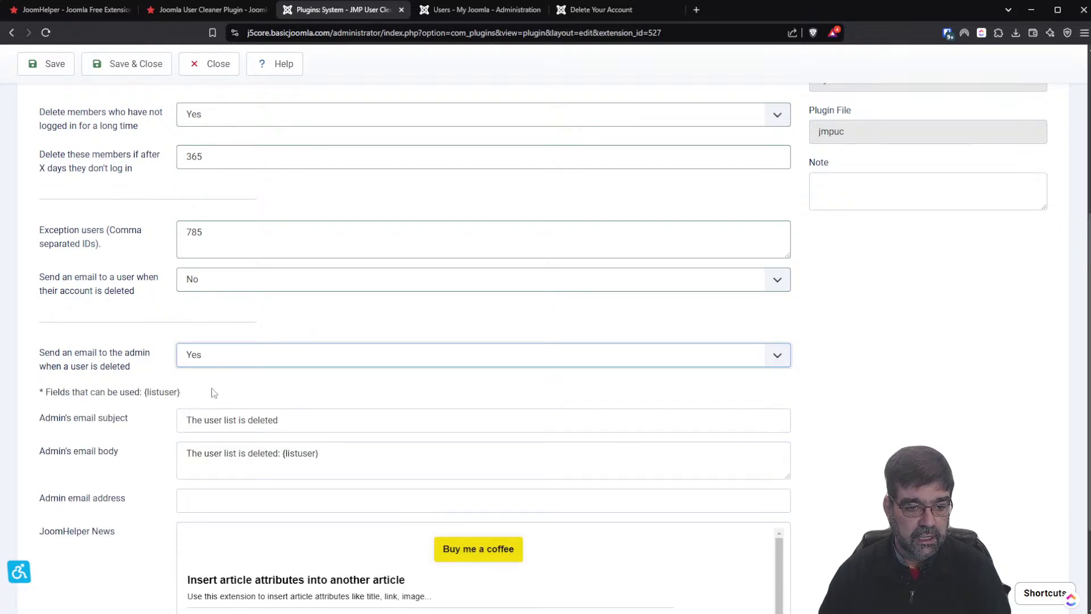
{"action": "scroll", "coordinate": [213, 392], "scroll_direction": "down", "scroll_amount": 2}
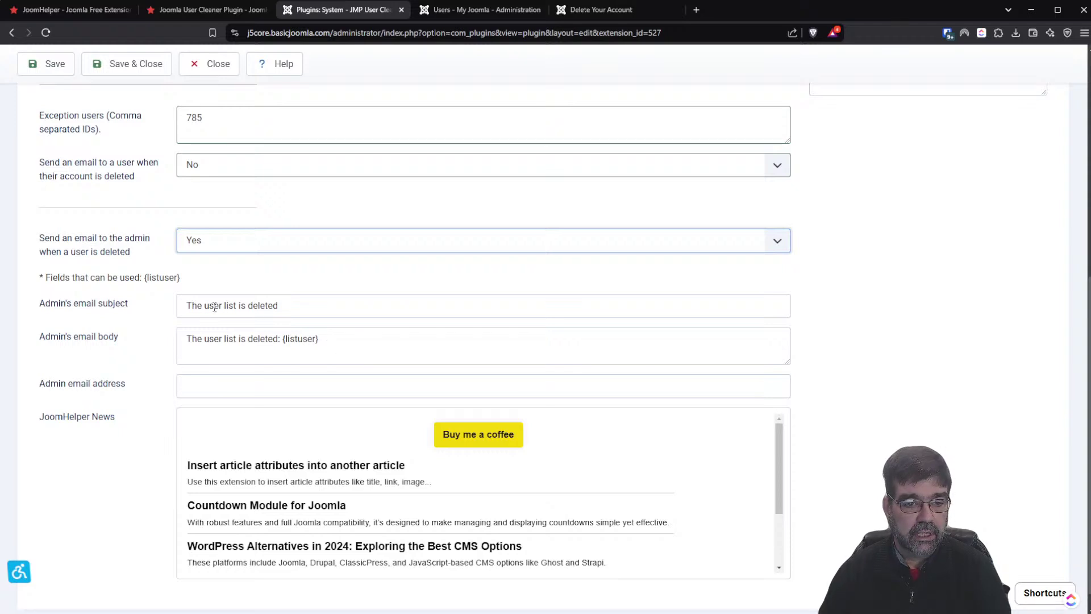
{"action": "scroll", "coordinate": [211, 307], "scroll_direction": "up", "scroll_amount": 4}
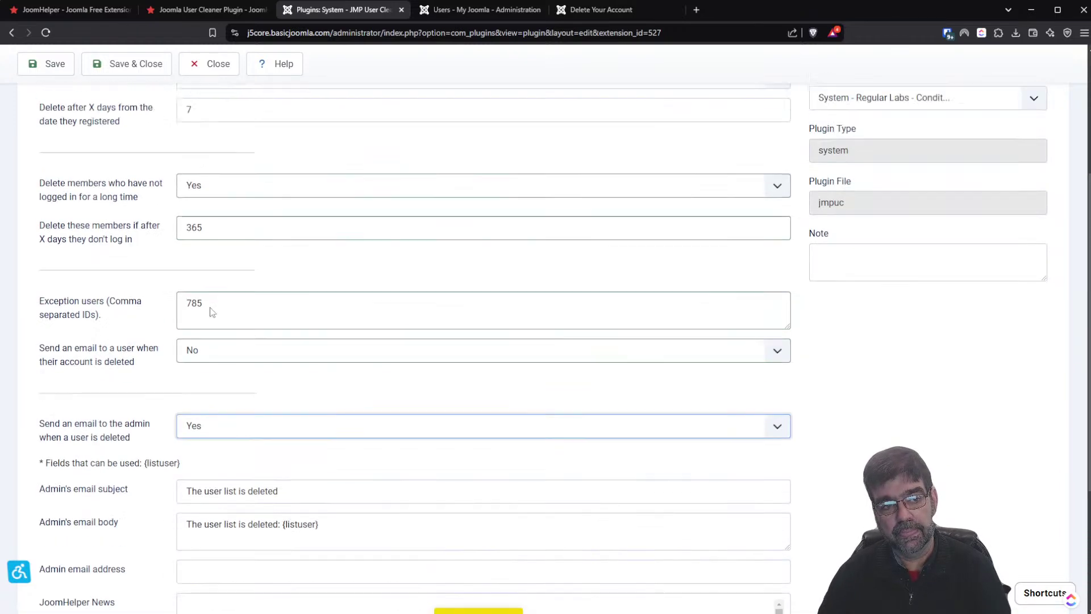
{"action": "scroll", "coordinate": [212, 312], "scroll_direction": "up", "scroll_amount": 3}
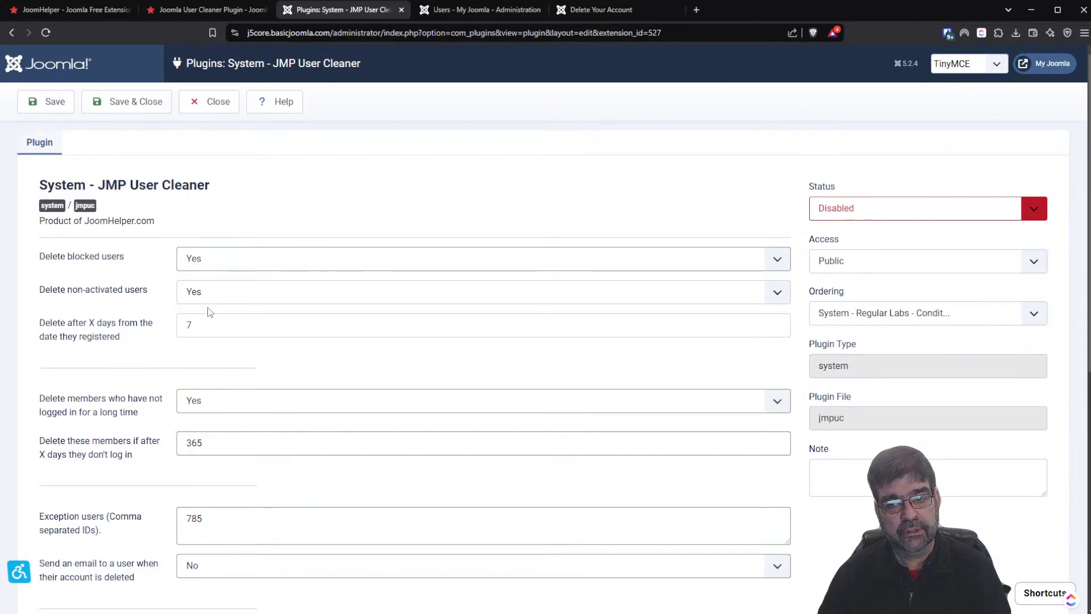
{"action": "scroll", "coordinate": [215, 314], "scroll_direction": "down", "scroll_amount": 1}
{"action": "scroll", "coordinate": [215, 314], "scroll_direction": "down", "scroll_amount": 5}
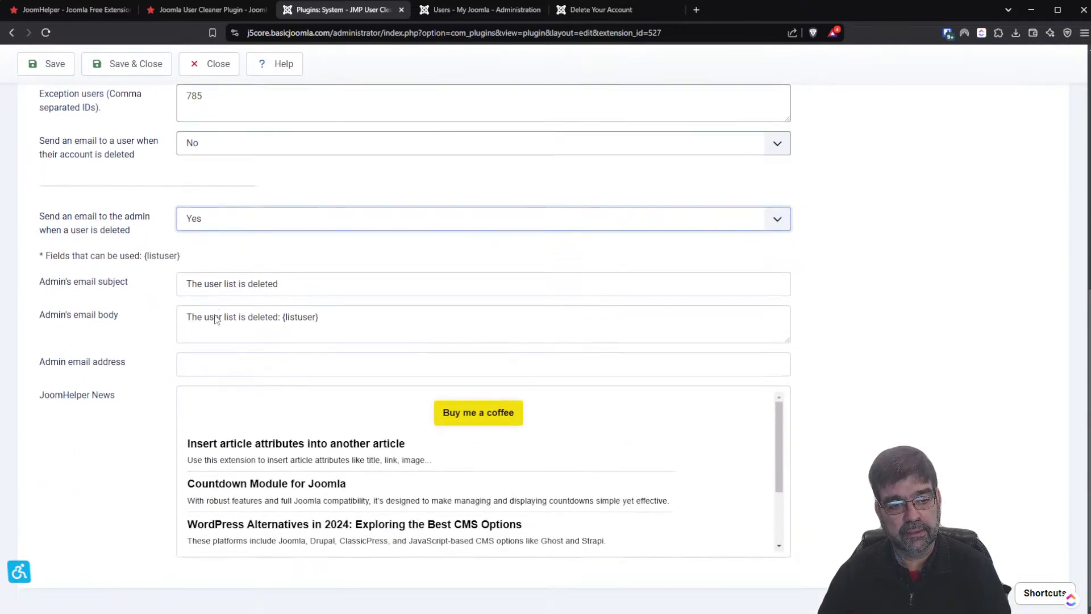
{"action": "left_click", "coordinate": [234, 370]}
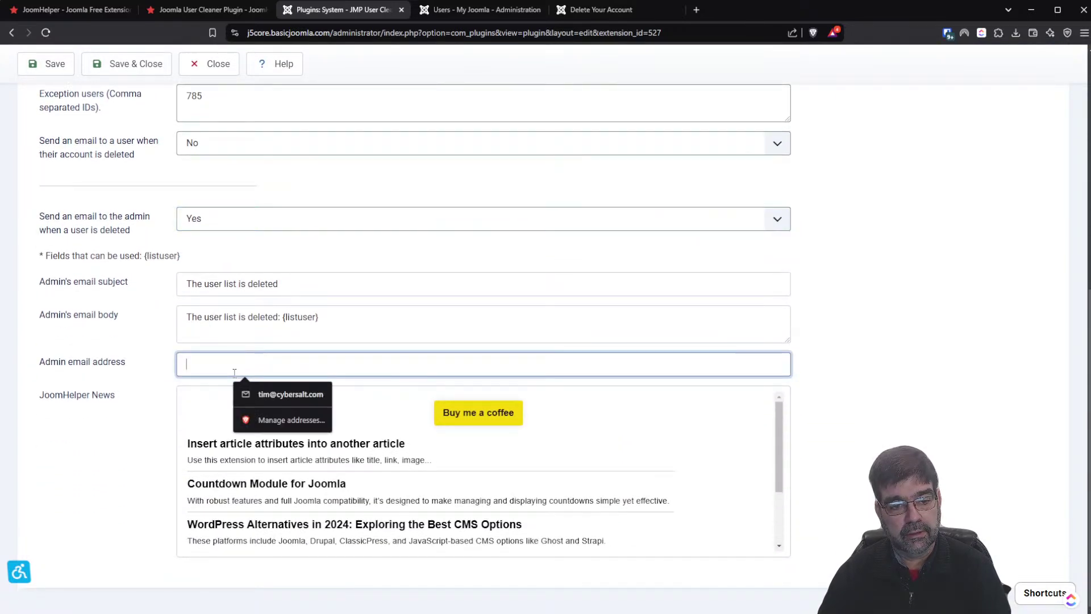
{"action": "left_click", "coordinate": [261, 387]}
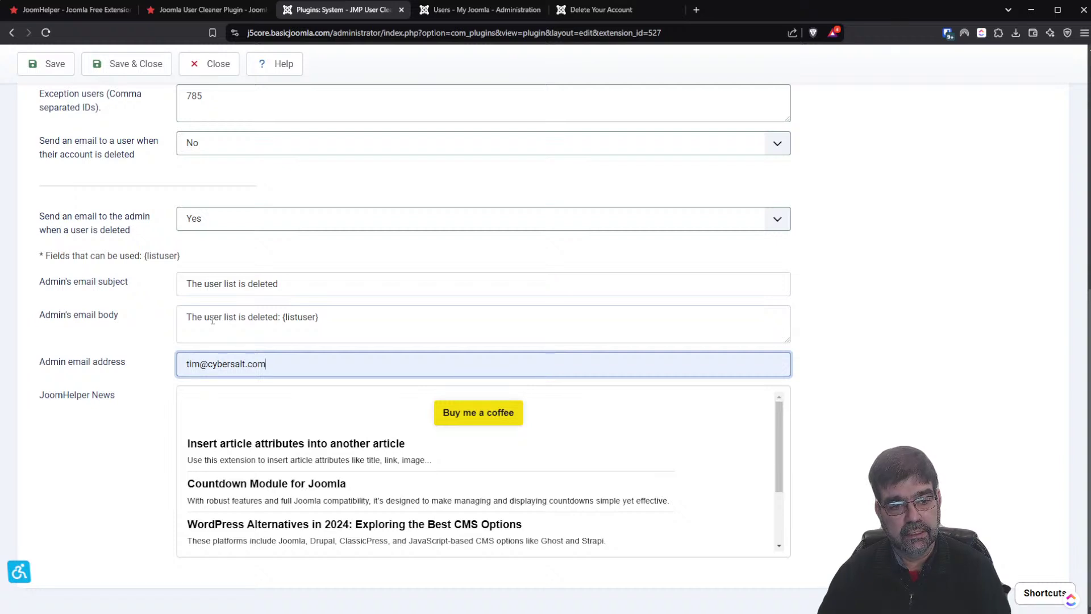
Set Status to Enabled, change 'Delete after X days' from 7 to 0, and Save & Close.
{"action": "scroll", "coordinate": [212, 320], "scroll_direction": "up", "scroll_amount": 8}
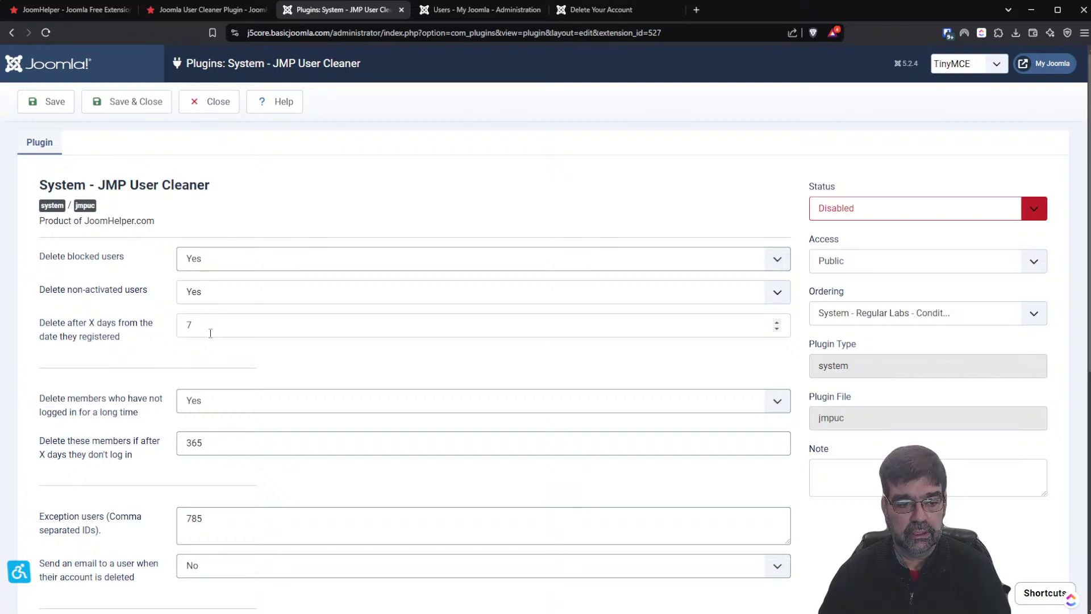
{"action": "left_click", "coordinate": [944, 212]}
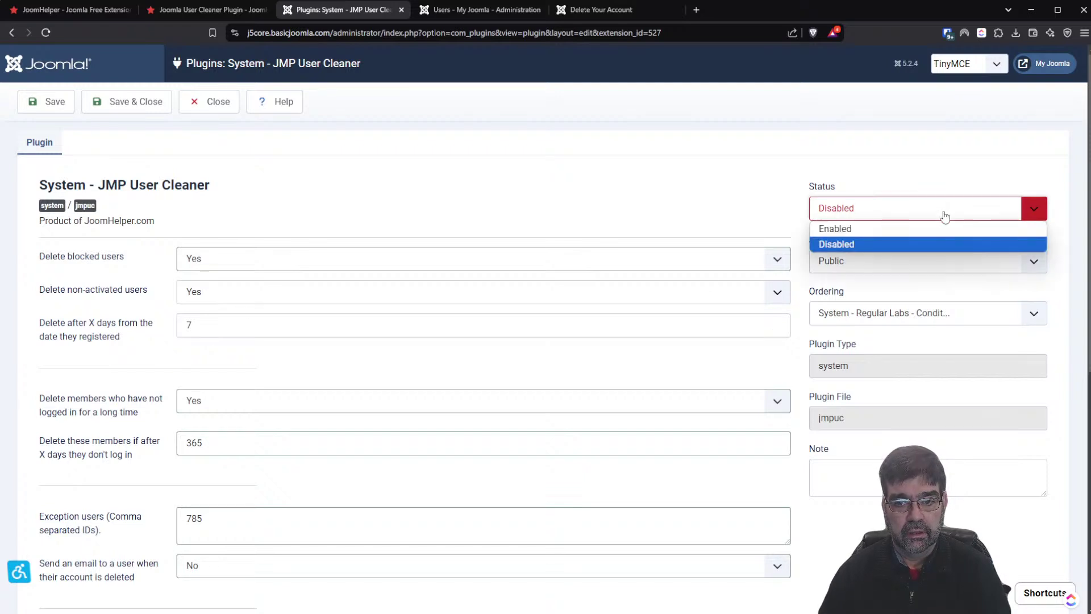
{"action": "left_click", "coordinate": [927, 228]}
{"action": "scroll", "coordinate": [418, 200], "scroll_direction": "down", "scroll_amount": 7}
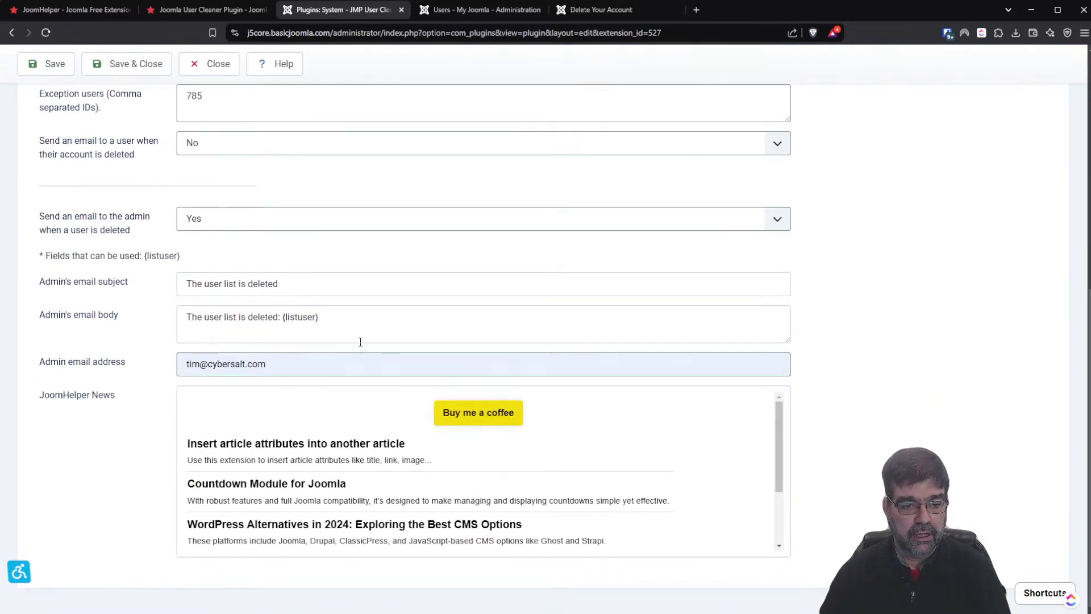
{"action": "scroll", "coordinate": [358, 353], "scroll_direction": "up", "scroll_amount": 8}
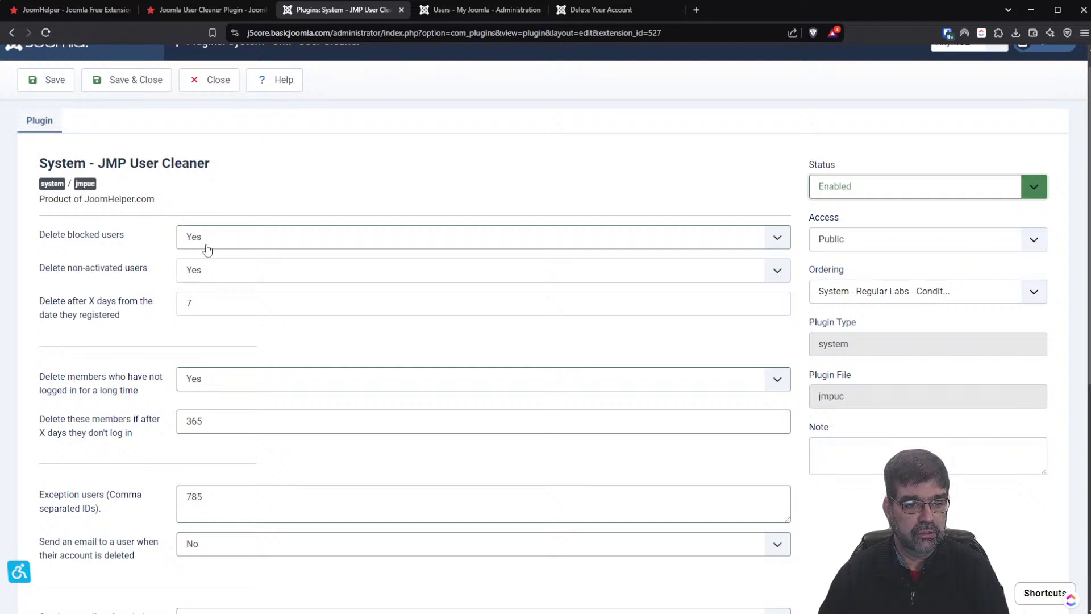
{"action": "left_click", "coordinate": [200, 310]}
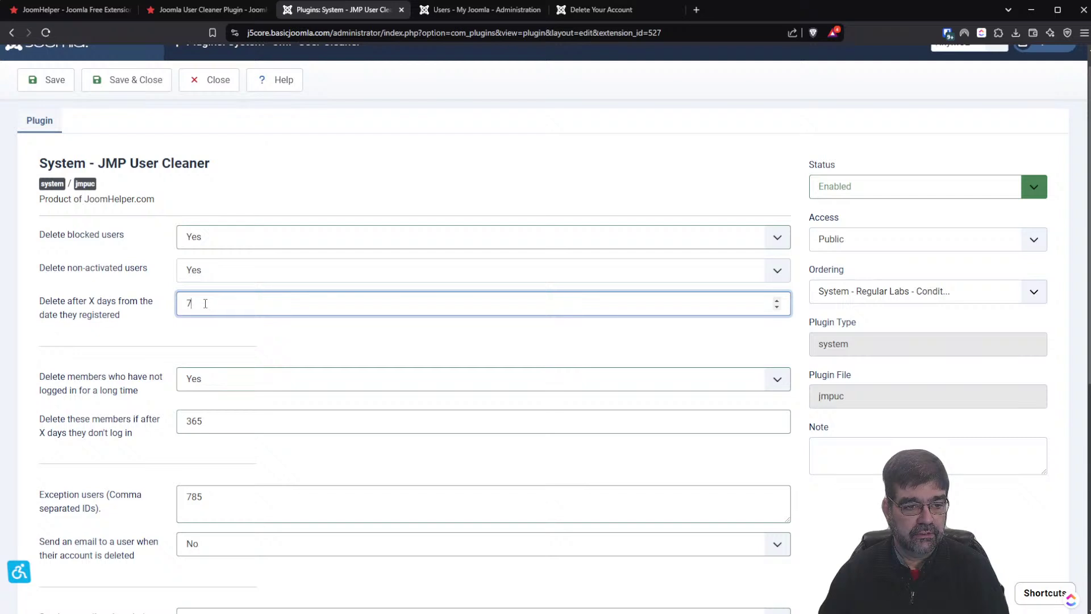
{"action": "left_click_drag", "start_coordinate": [205, 305], "coordinate": [144, 304]}
{"action": "type", "text": "0"}
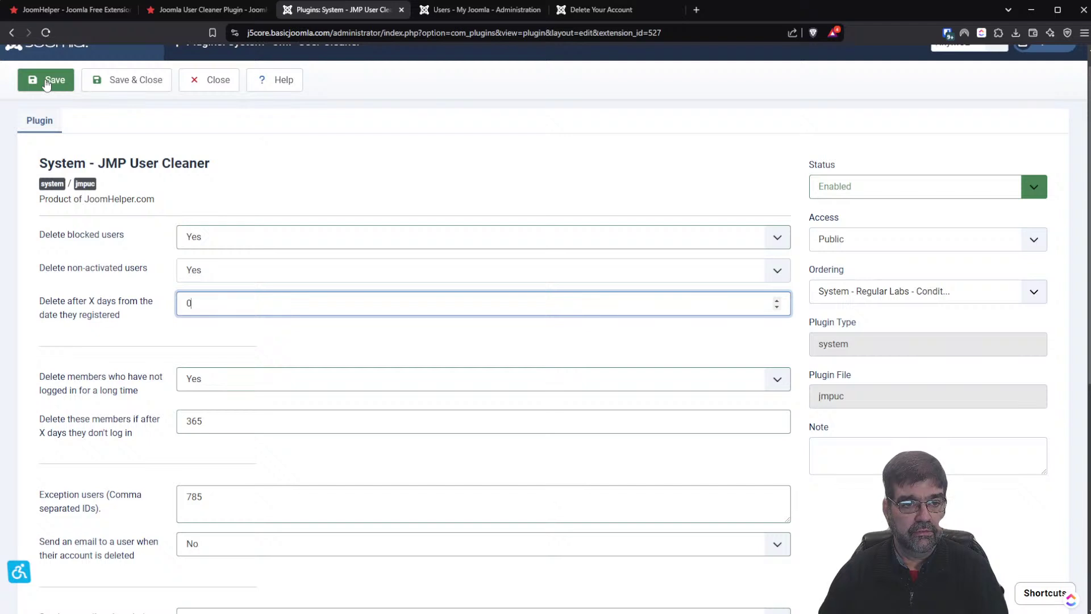
{"action": "left_click", "coordinate": [126, 88]}
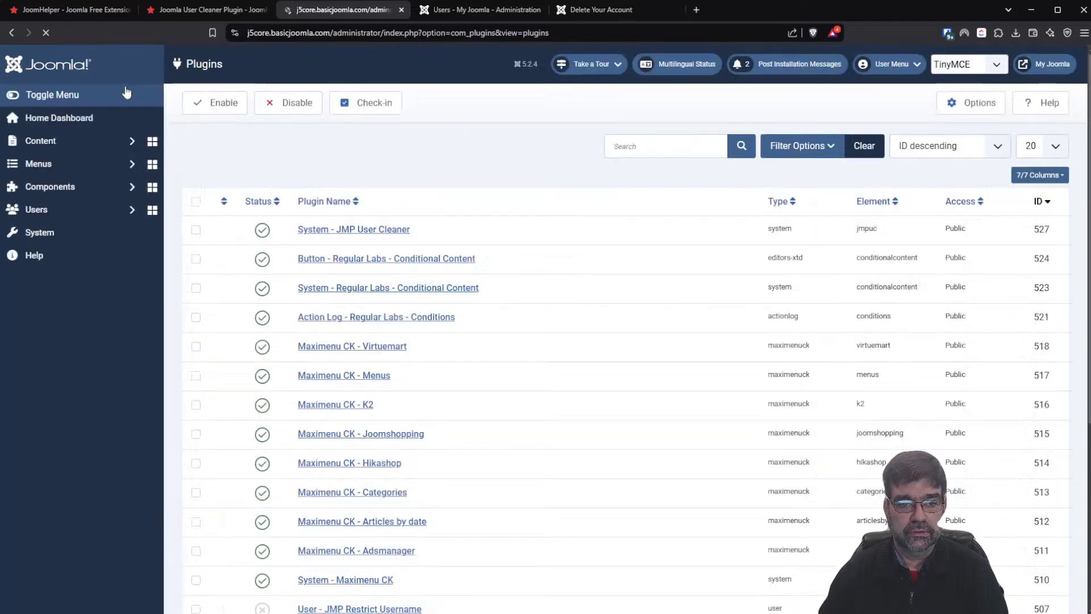
Reload the Users list to trigger the cleanup, then toggle blocking on the 'delete me' user and another account.
{"action": "left_click", "coordinate": [463, 12]}
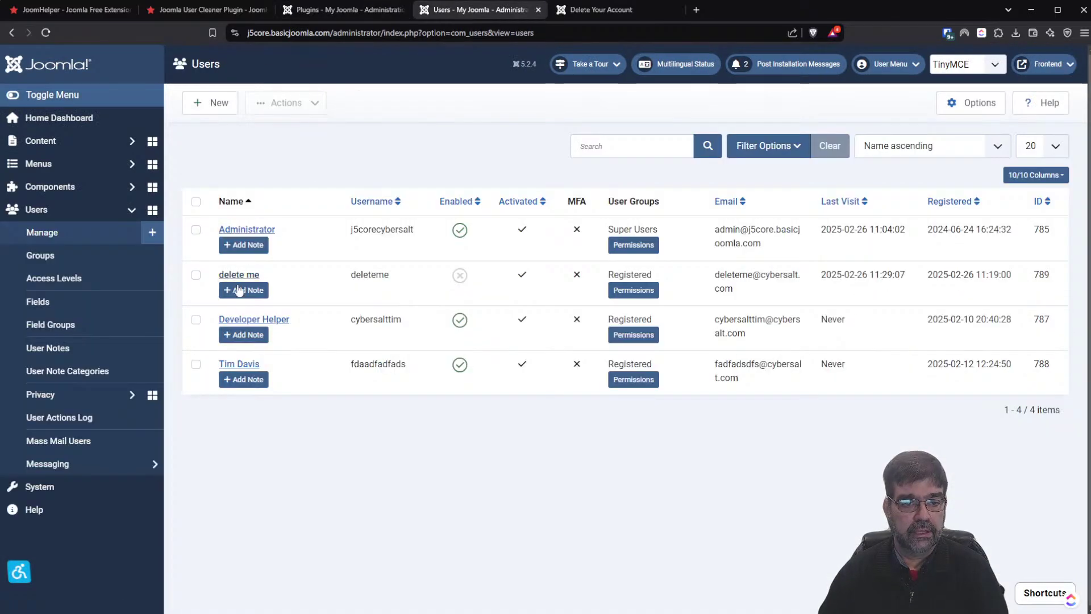
{"action": "left_click", "coordinate": [46, 33]}
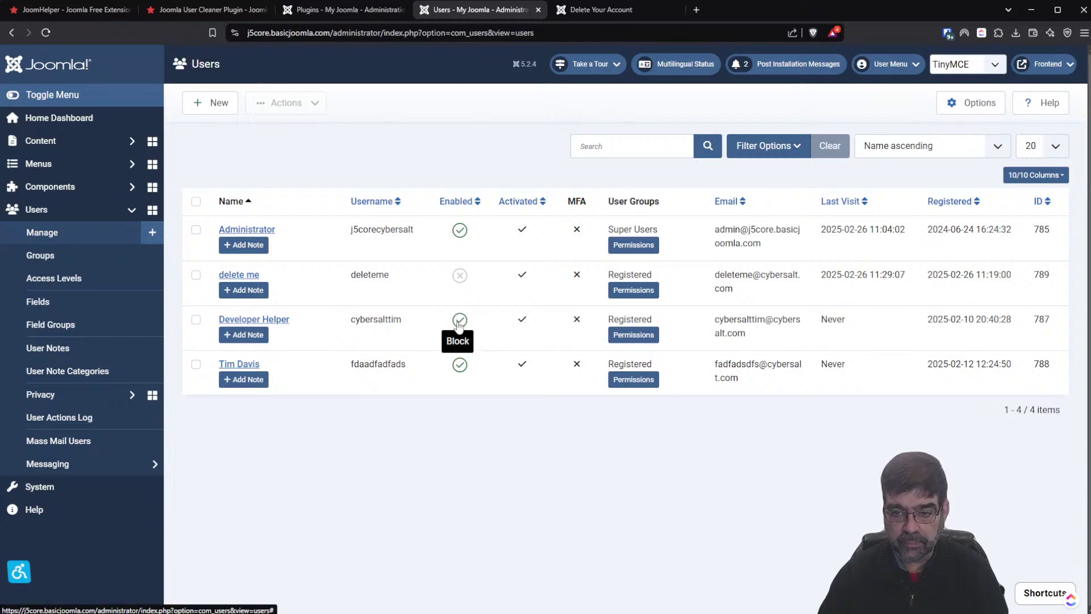
{"action": "left_click", "coordinate": [459, 322]}
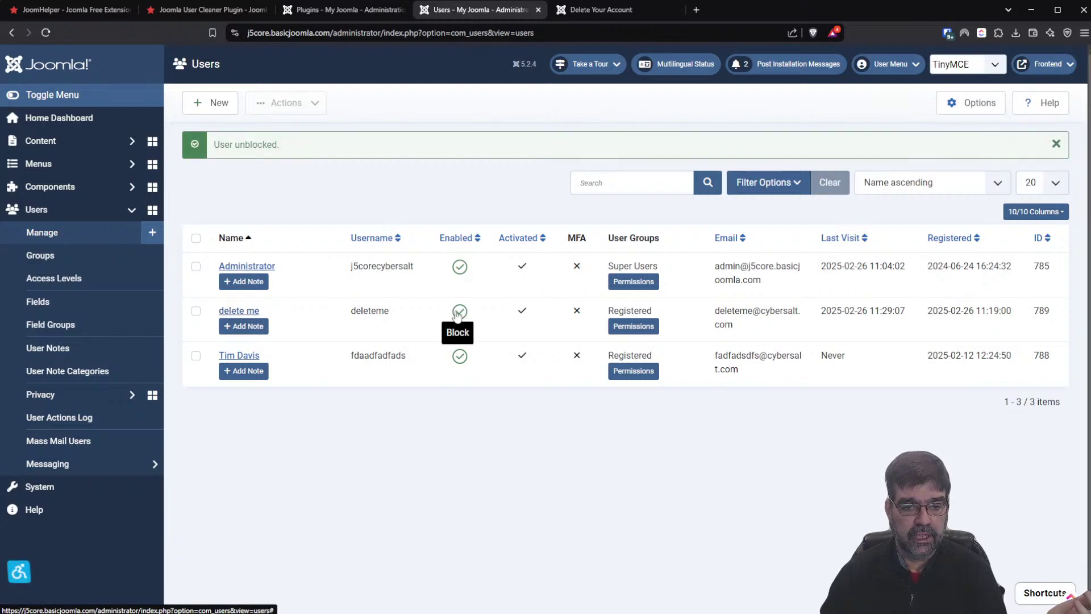
{"action": "left_click", "coordinate": [460, 312]}
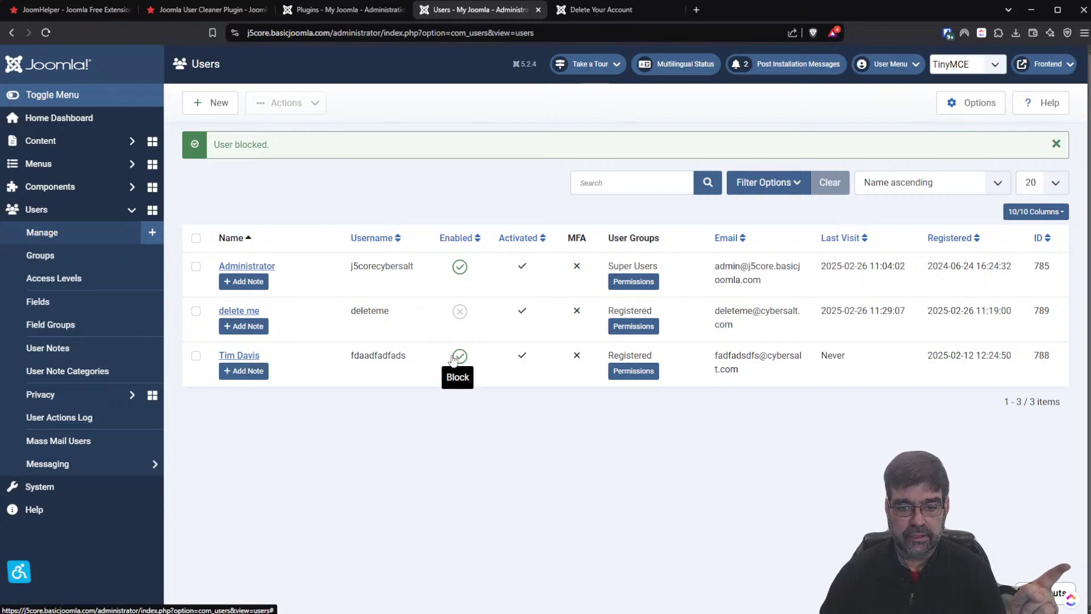
{"action": "left_click", "coordinate": [457, 358]}
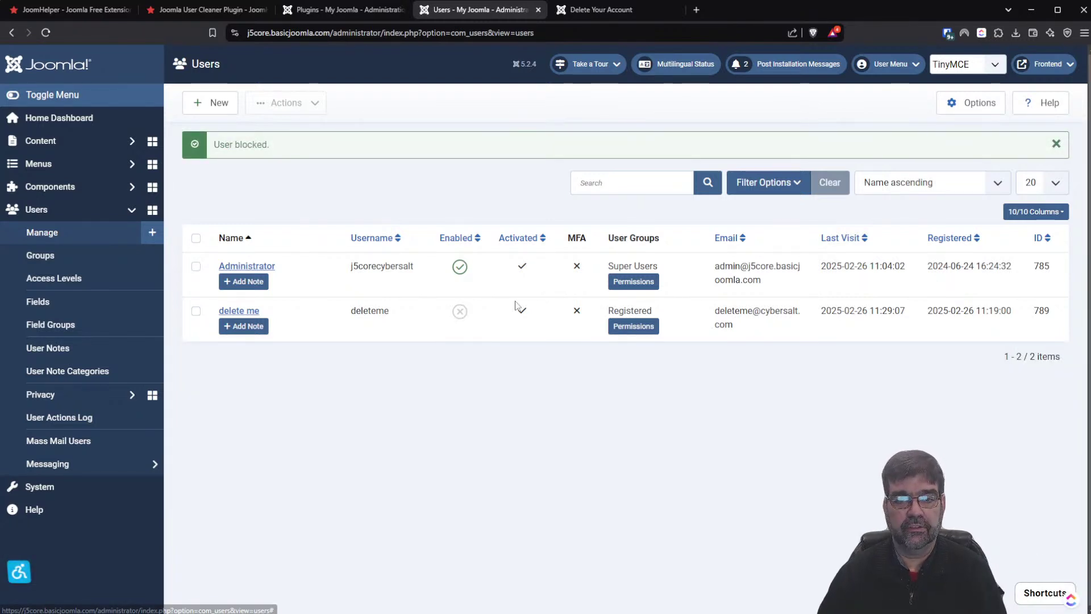
{"action": "left_click", "coordinate": [319, 10]}
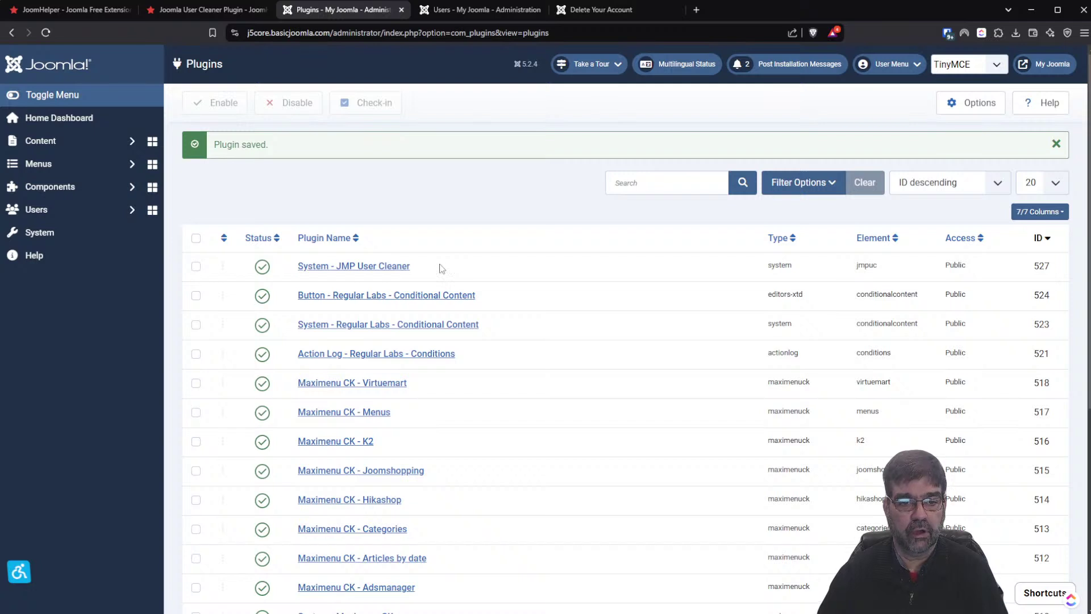
Review the User Cleaner fields, including the 0 days-after-registration value, then view the JoomHelper product page.
{"action": "left_click", "coordinate": [378, 267]}
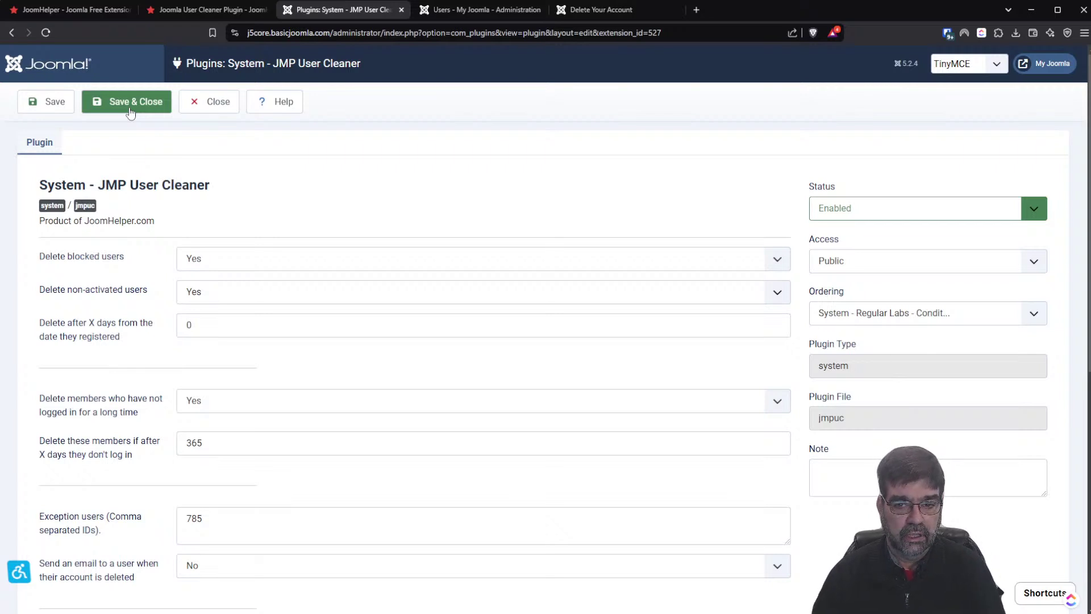
{"action": "left_click_drag", "start_coordinate": [280, 321], "coordinate": [121, 328]}
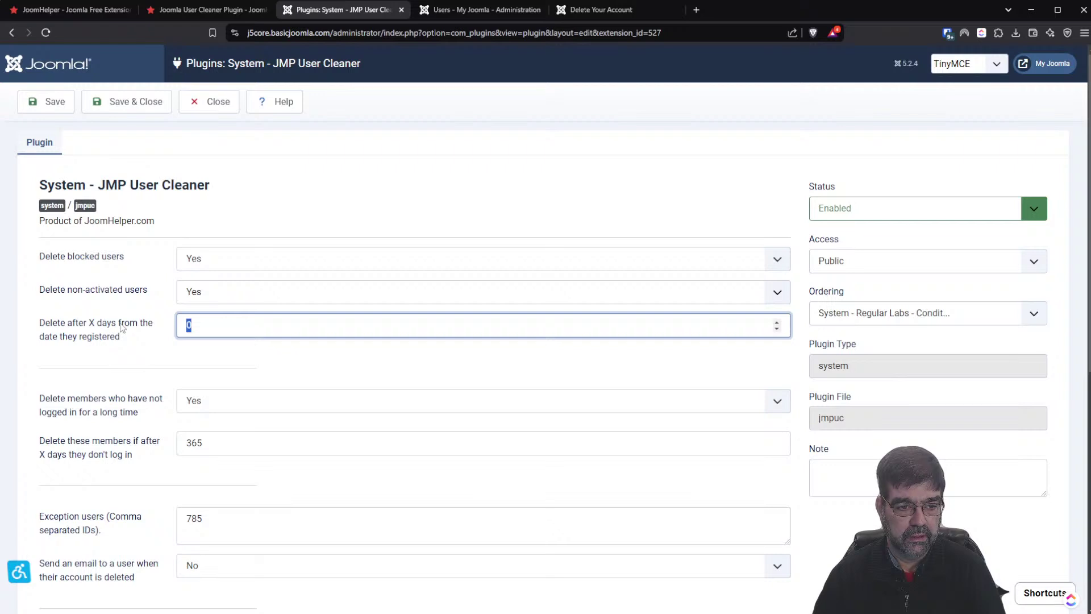
{"action": "scroll", "coordinate": [119, 324], "scroll_direction": "down", "scroll_amount": 2}
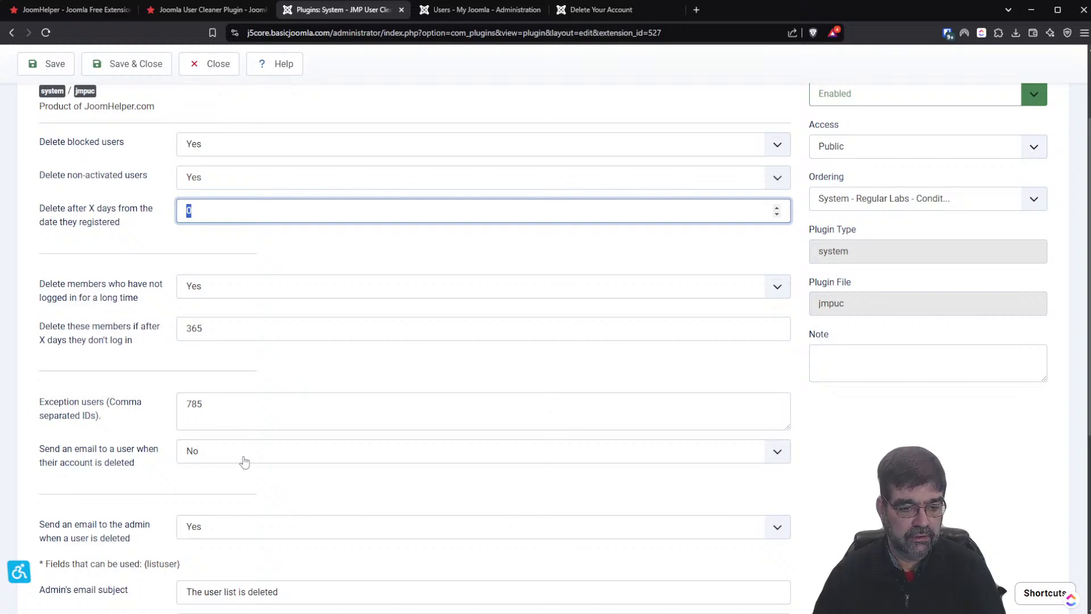
{"action": "scroll", "coordinate": [244, 465], "scroll_direction": "down", "scroll_amount": 2}
{"action": "scroll", "coordinate": [244, 453], "scroll_direction": "down", "scroll_amount": 3}
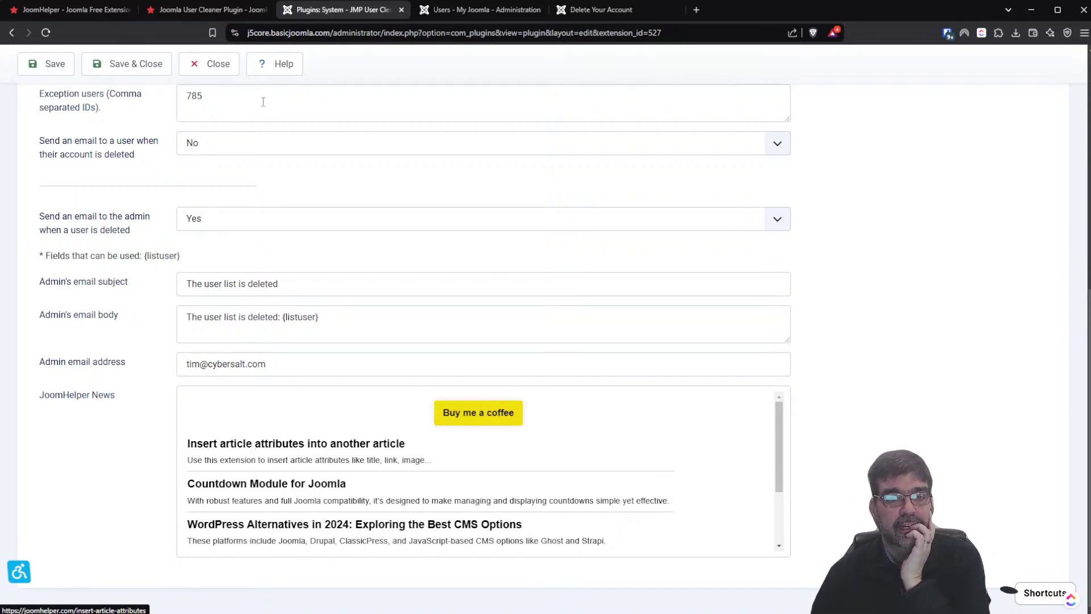
{"action": "left_click", "coordinate": [197, 12]}
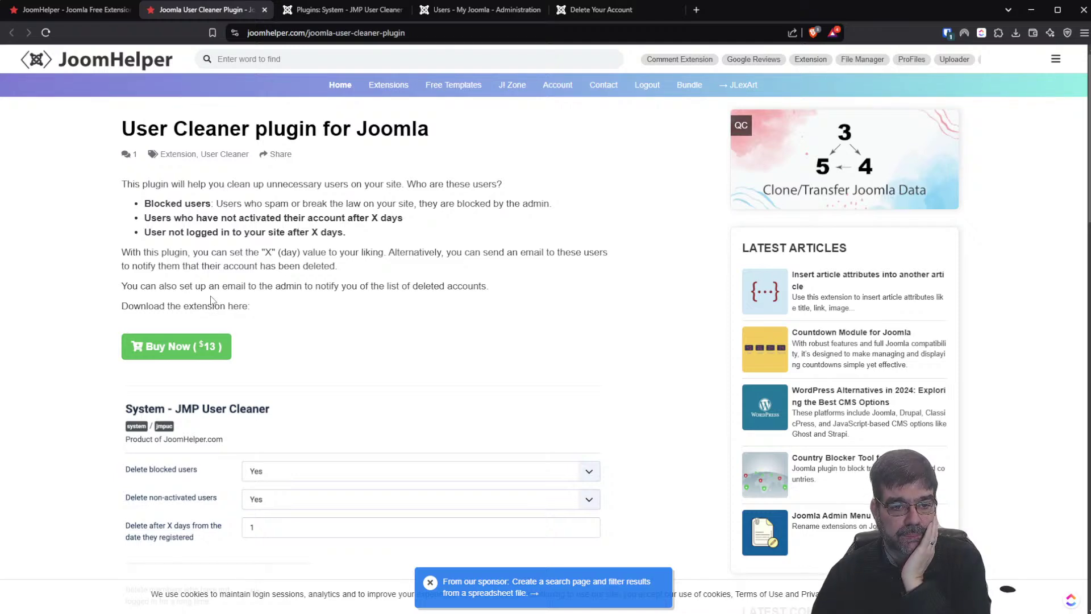
Read the JoomHelper page's settings and tmp/user backup notes, then switch to the Users tab.
{"action": "scroll", "coordinate": [210, 300], "scroll_direction": "down", "scroll_amount": 5}
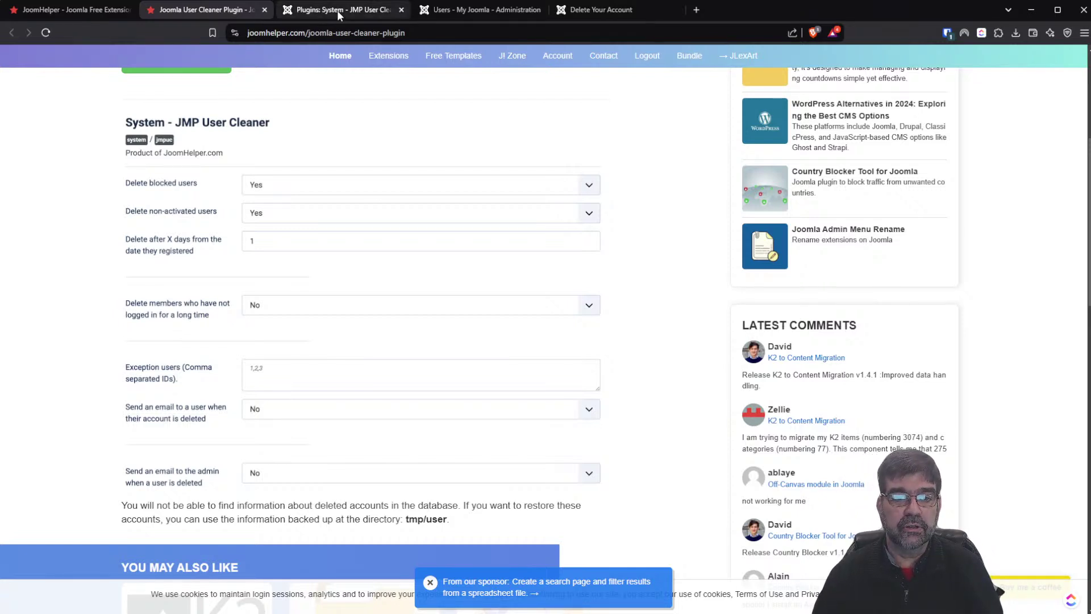
{"action": "left_click", "coordinate": [449, 11]}
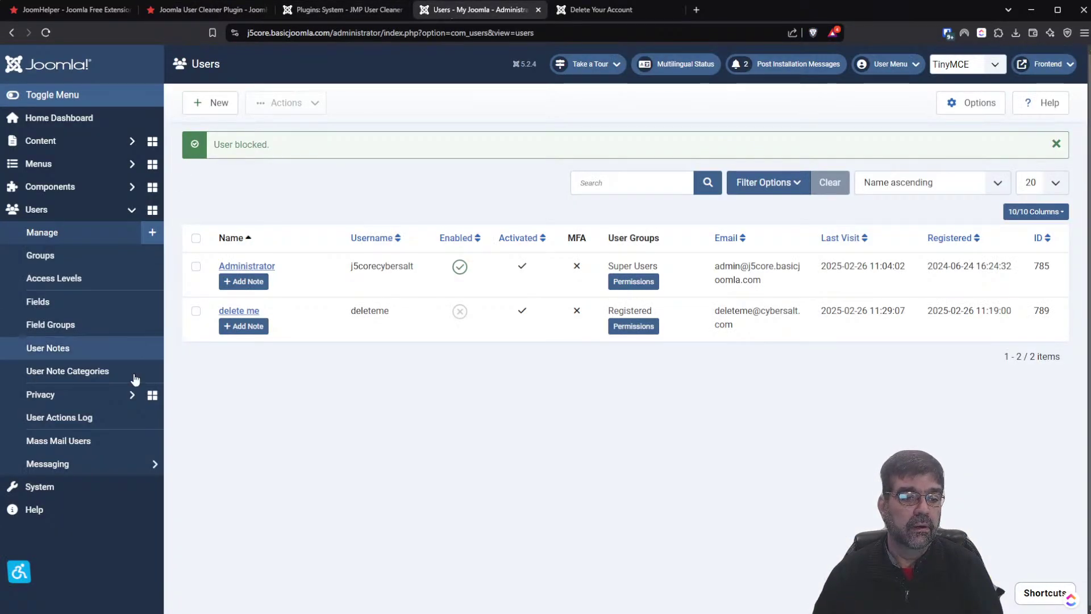
Open the JMP File Manager component's Options page.
{"action": "left_click", "coordinate": [64, 192]}
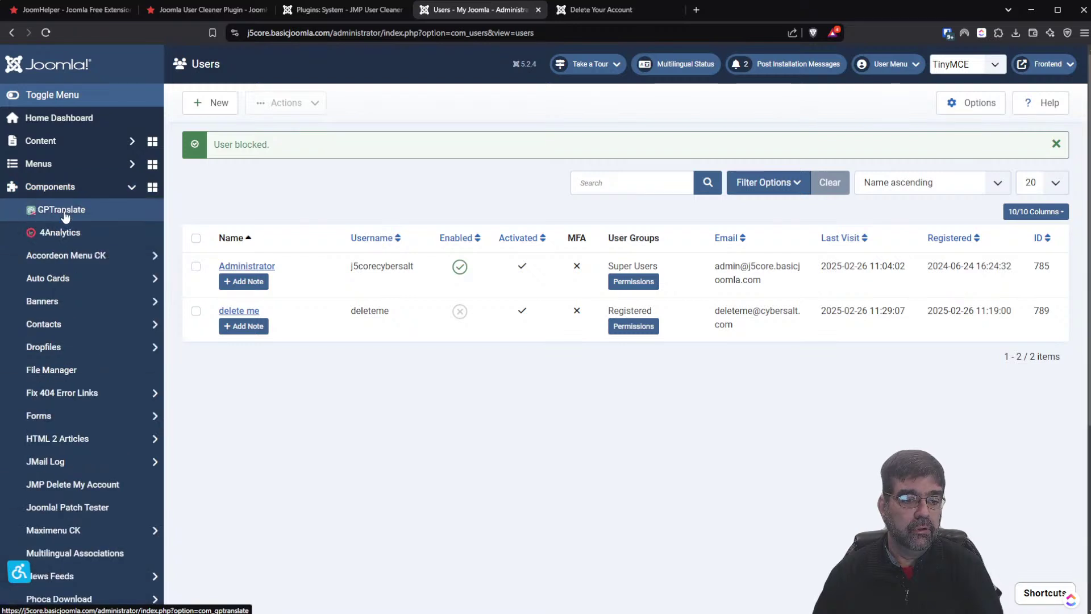
{"action": "scroll", "coordinate": [59, 245], "scroll_direction": "down", "scroll_amount": 4}
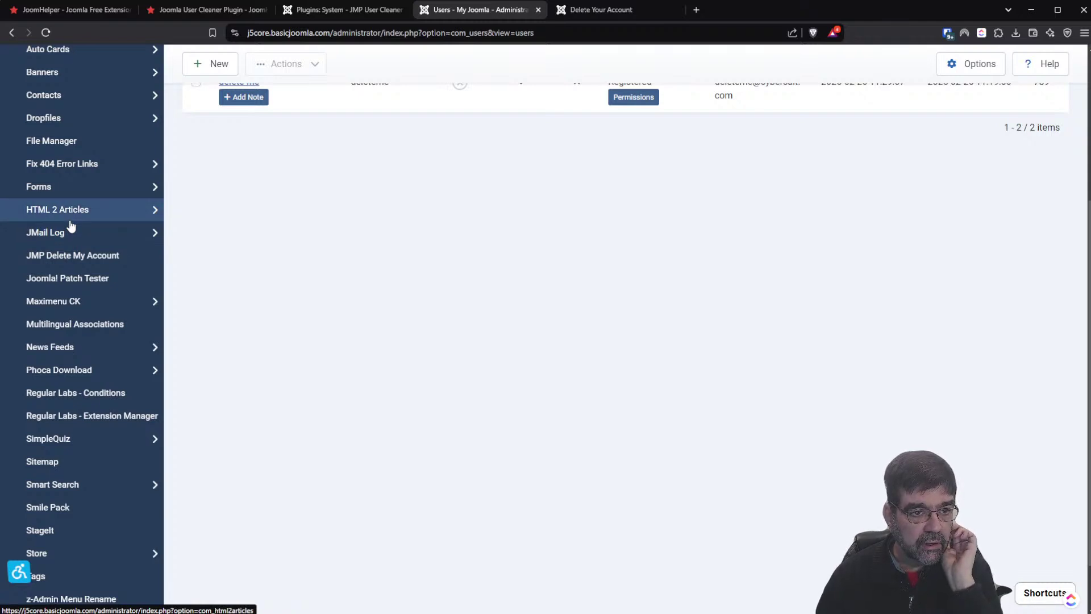
{"action": "left_click", "coordinate": [62, 145]}
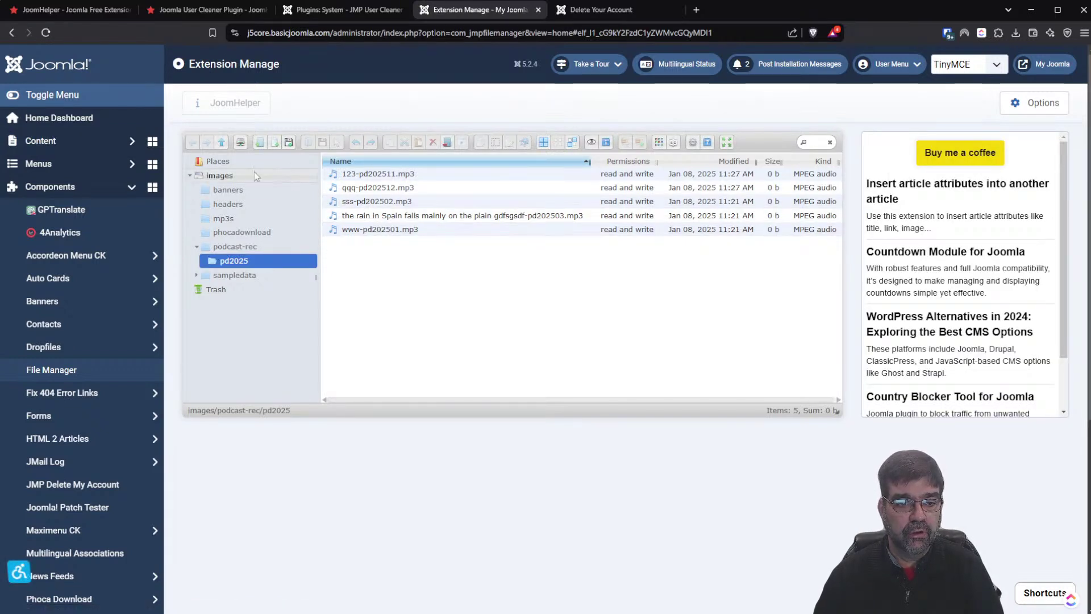
{"action": "left_click", "coordinate": [1015, 99]}
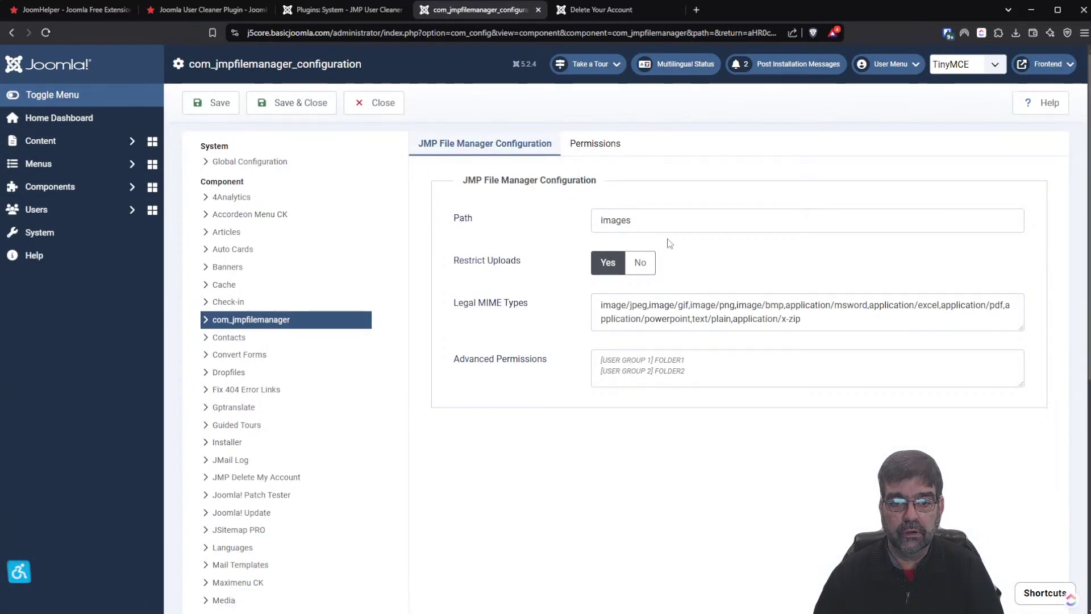
Set Path to /, Restrict Uploads to No, Show Hidden Files to Yes, and save.
{"action": "double_click", "coordinate": [615, 220]}
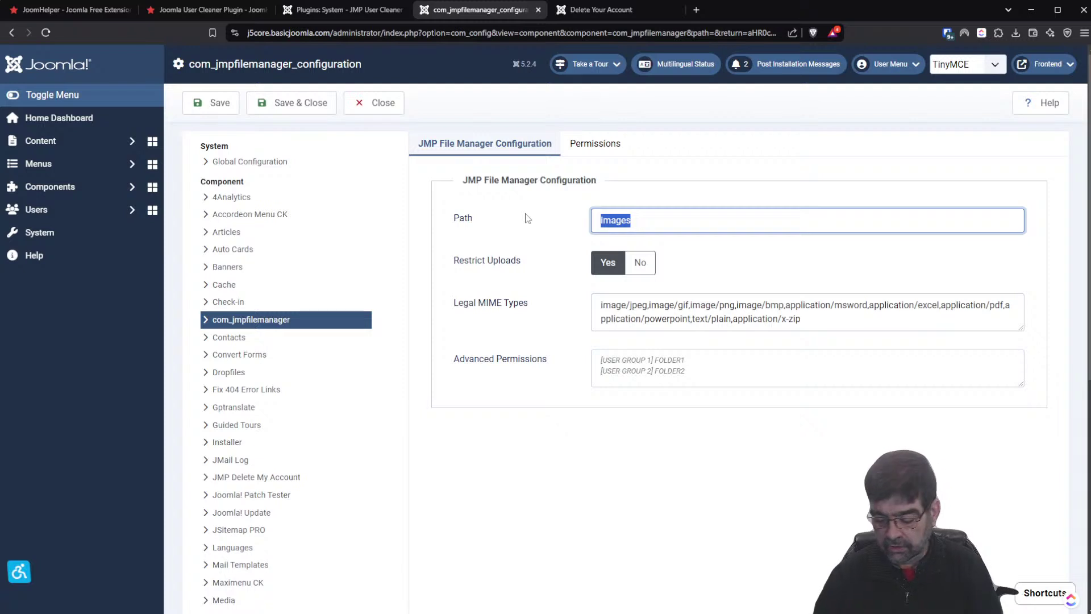
{"action": "type", "text": "/"}
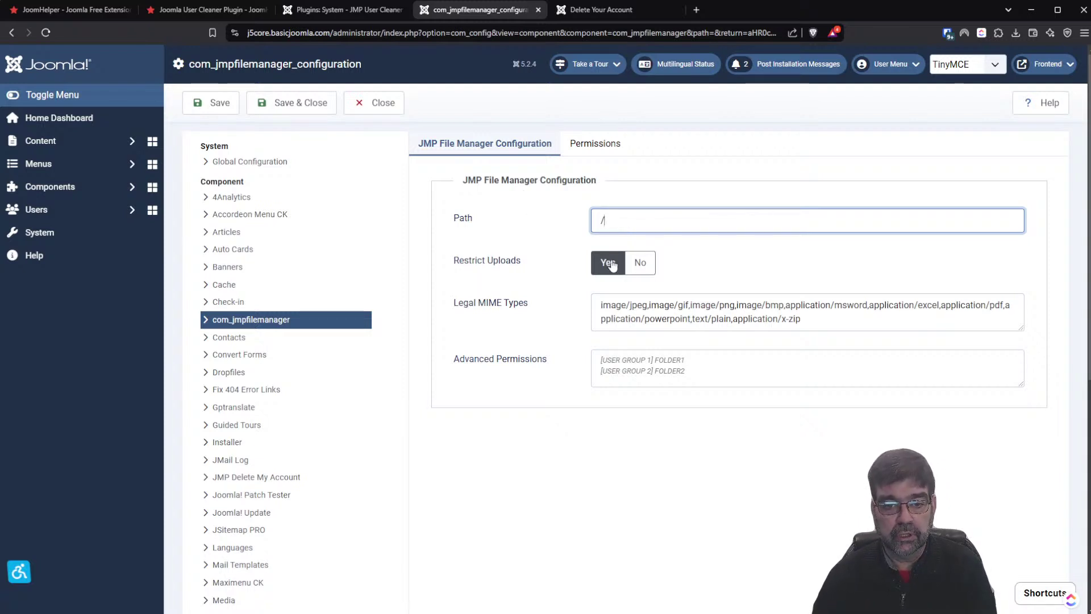
{"action": "left_click", "coordinate": [637, 267]}
{"action": "left_click", "coordinate": [627, 312]}
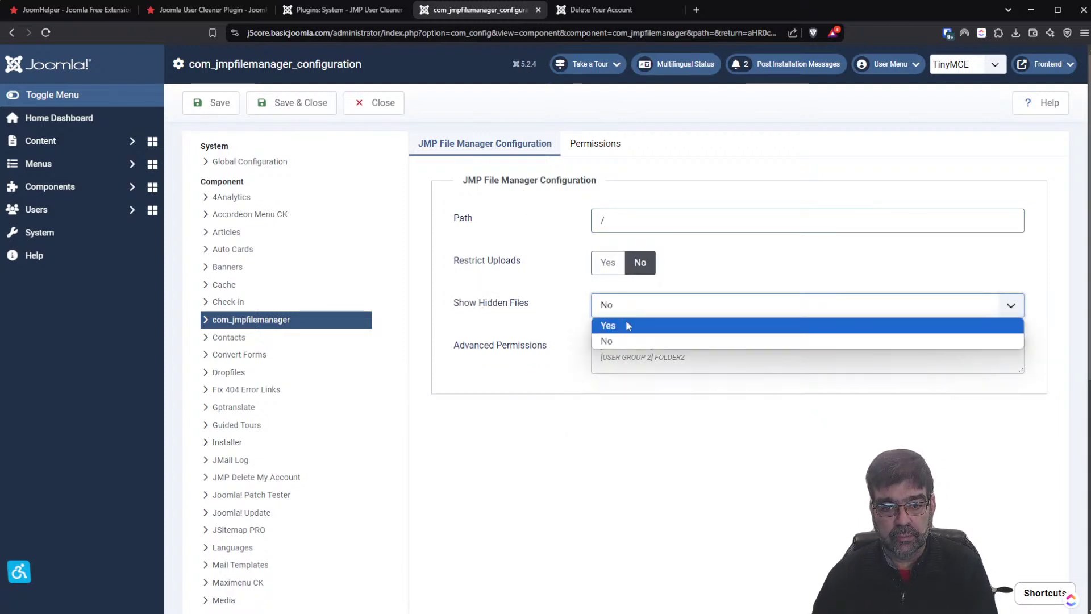
{"action": "left_click", "coordinate": [626, 321]}
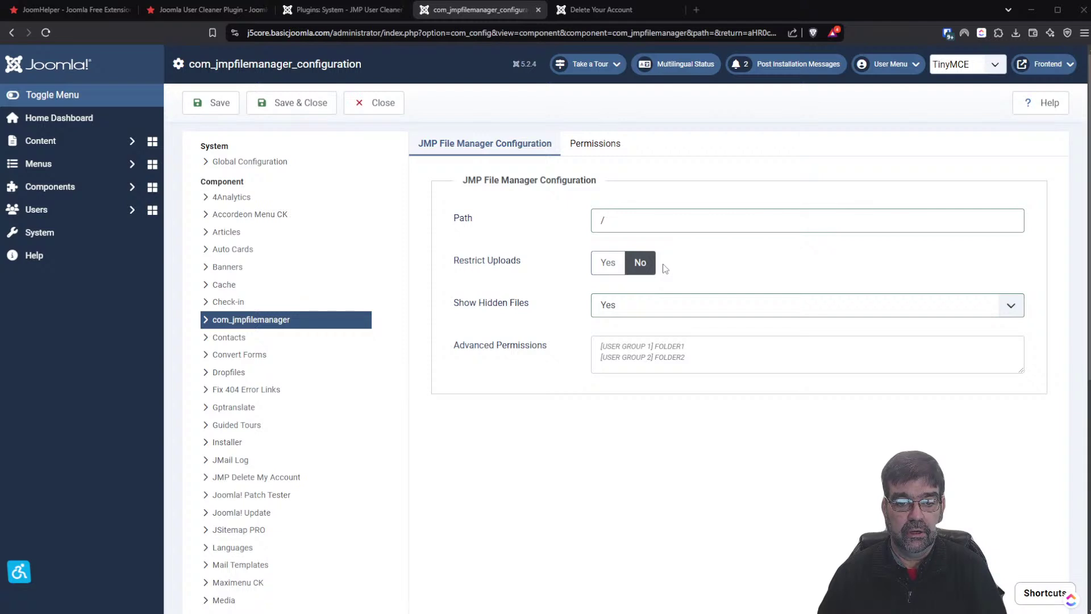
{"action": "left_click", "coordinate": [626, 312]}
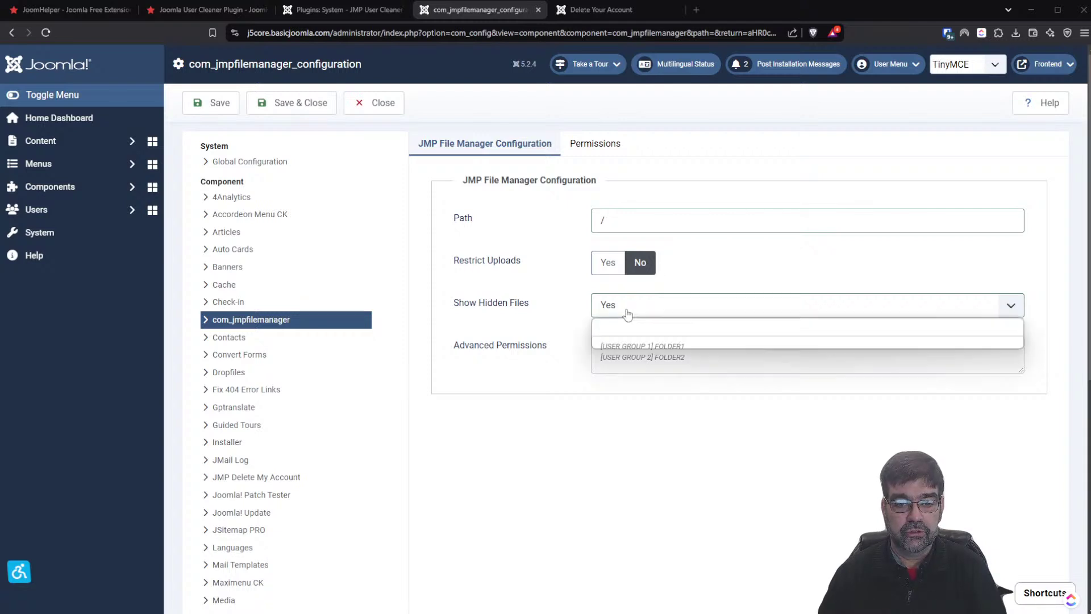
{"action": "left_click", "coordinate": [626, 312]}
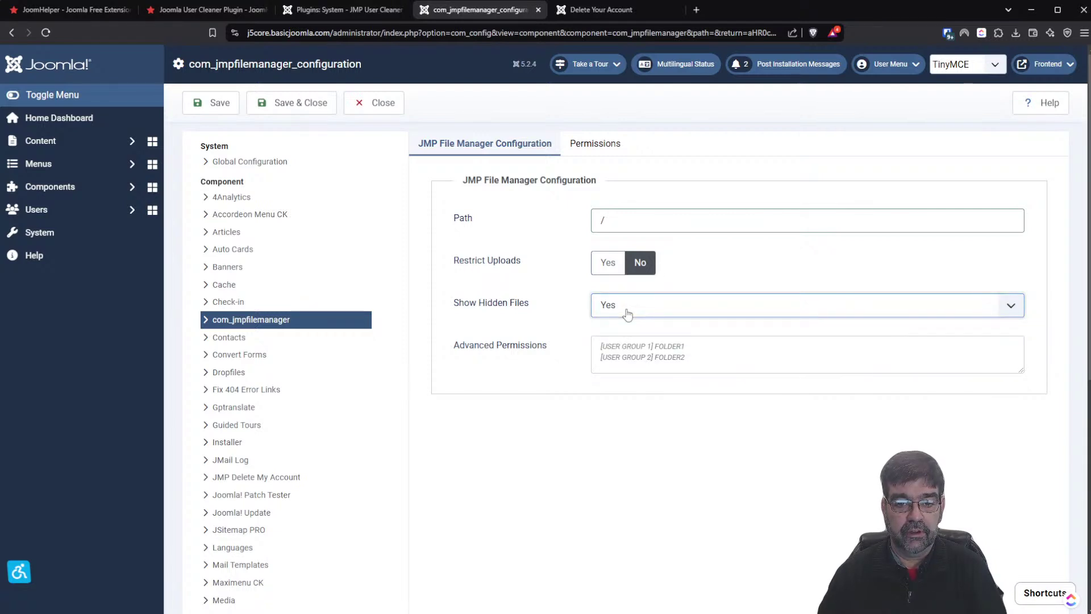
{"action": "left_click", "coordinate": [274, 107]}
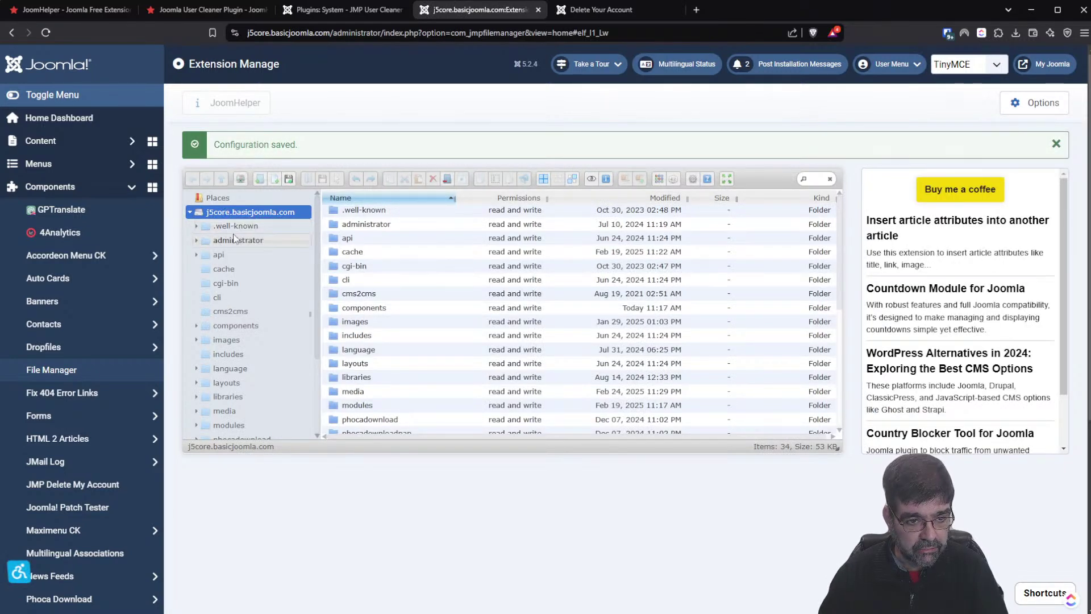
Browse into the tmp/users folder in the file manager.
{"action": "scroll", "coordinate": [250, 299], "scroll_direction": "down", "scroll_amount": 2}
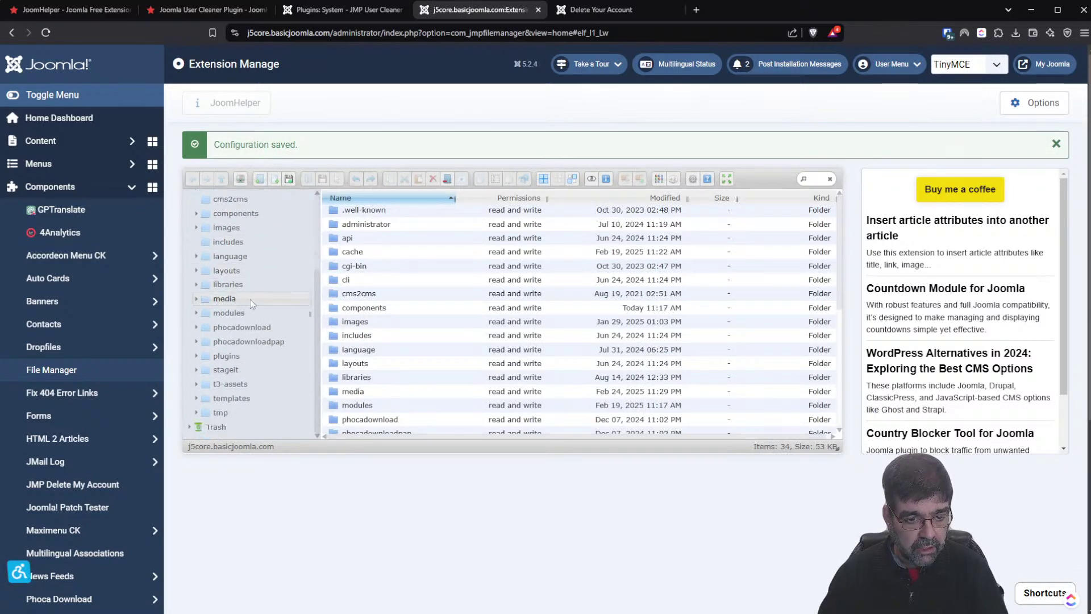
{"action": "left_click", "coordinate": [235, 413]}
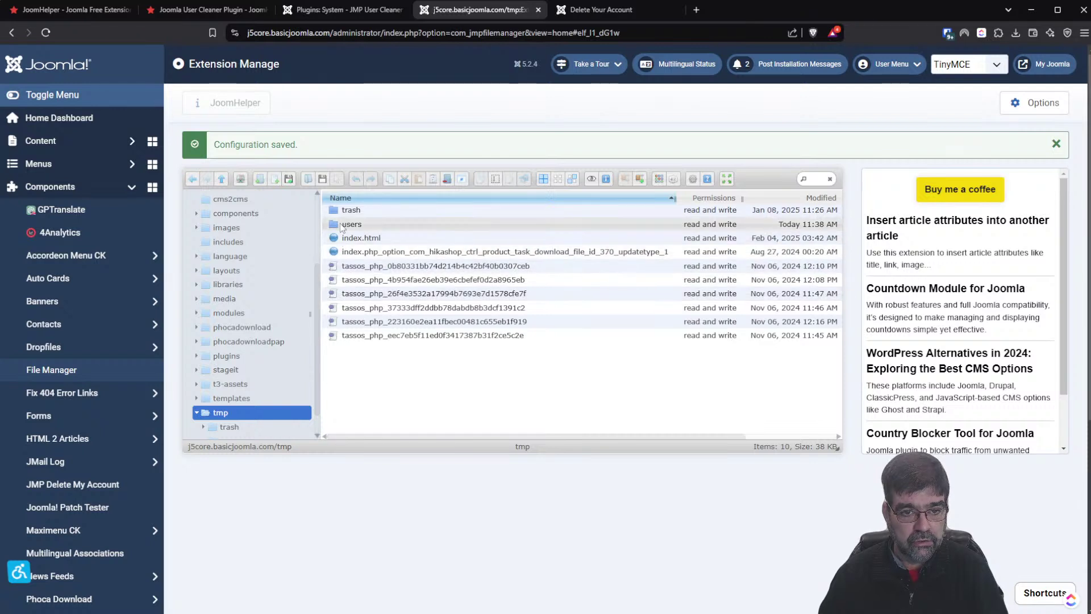
{"action": "double_click", "coordinate": [344, 225]}
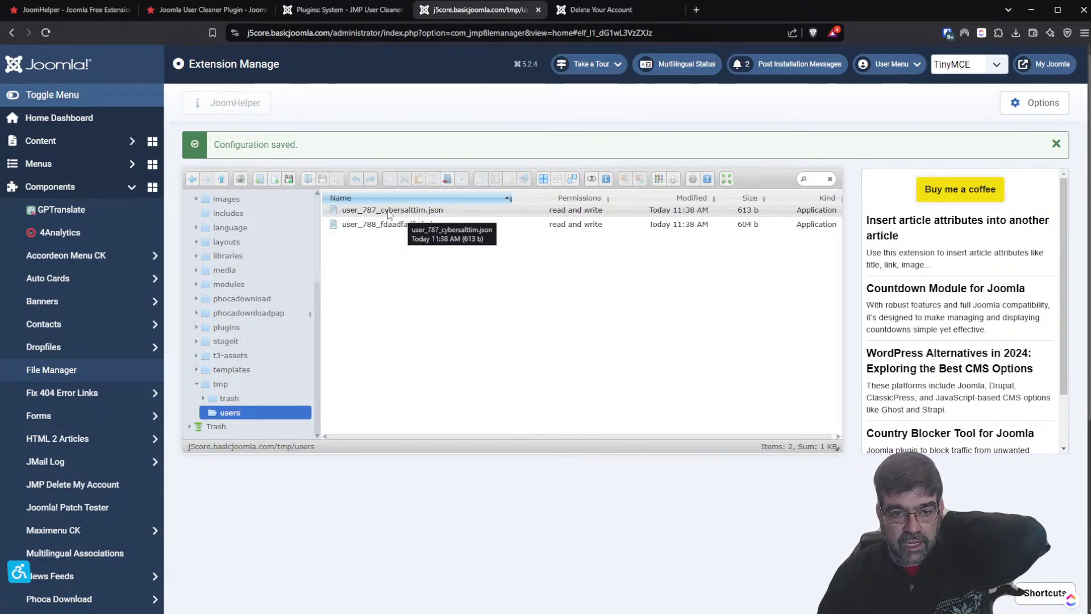
Open the first user backup JSON file in the ACE Editor, skipping the download prompt.
{"action": "left_click", "coordinate": [388, 212]}
{"action": "right_click", "coordinate": [390, 212]}
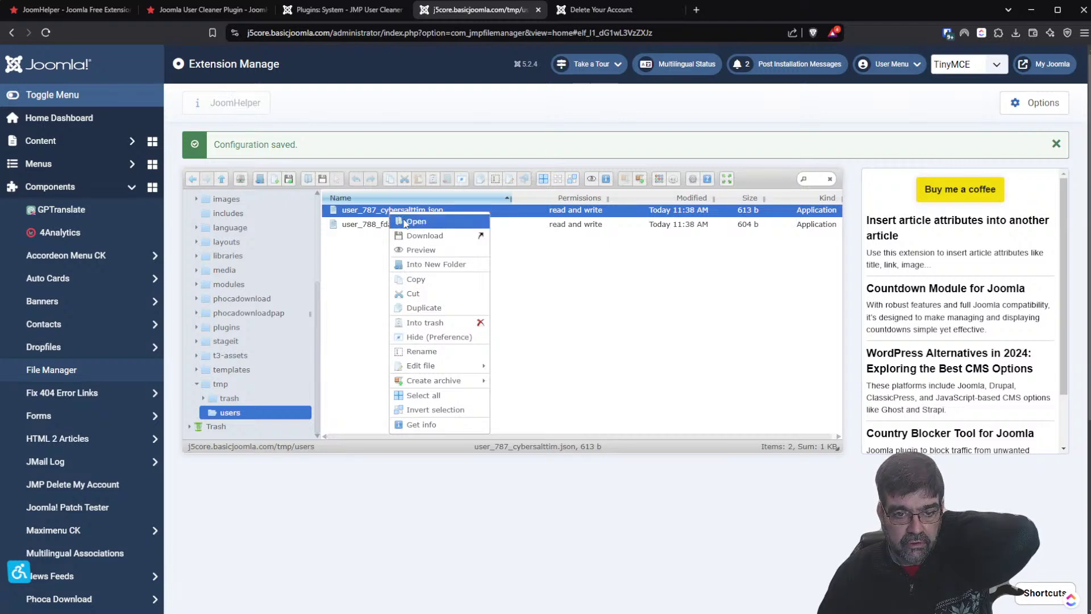
{"action": "left_click", "coordinate": [406, 222]}
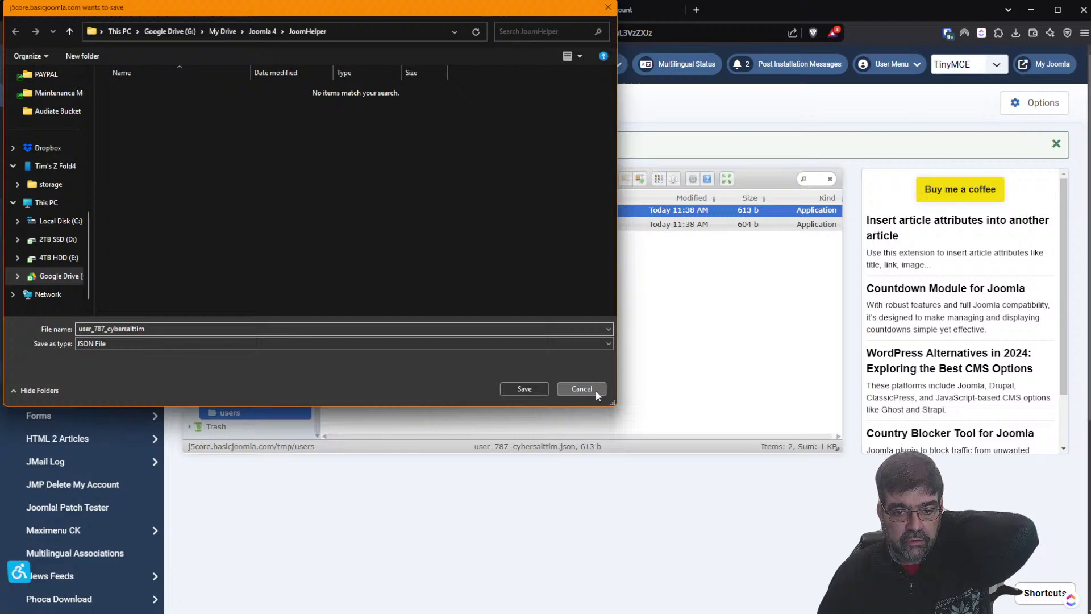
{"action": "left_click", "coordinate": [595, 390]}
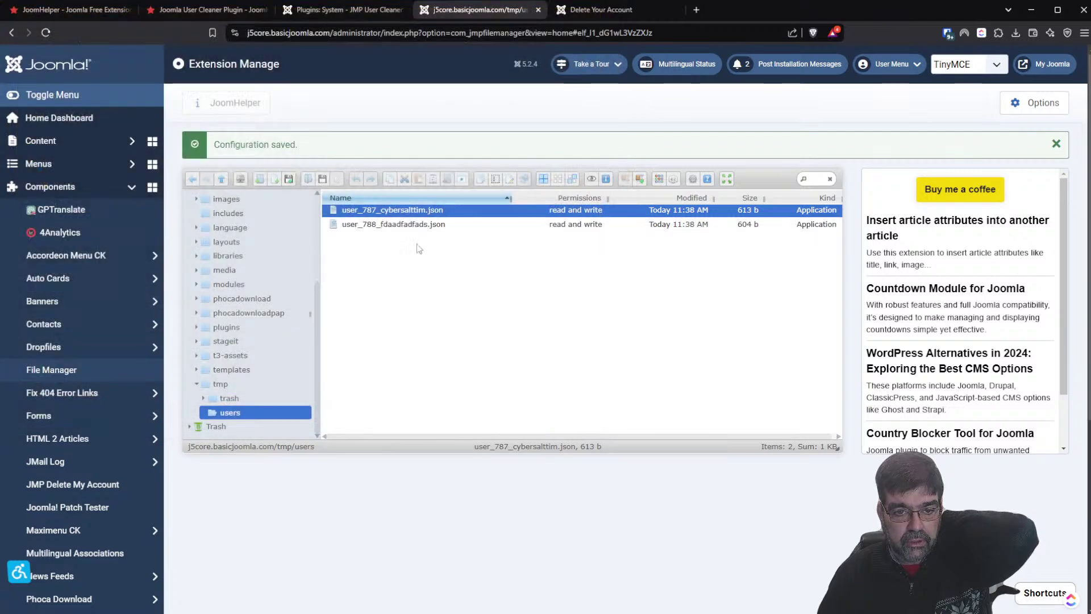
{"action": "right_click", "coordinate": [381, 210]}
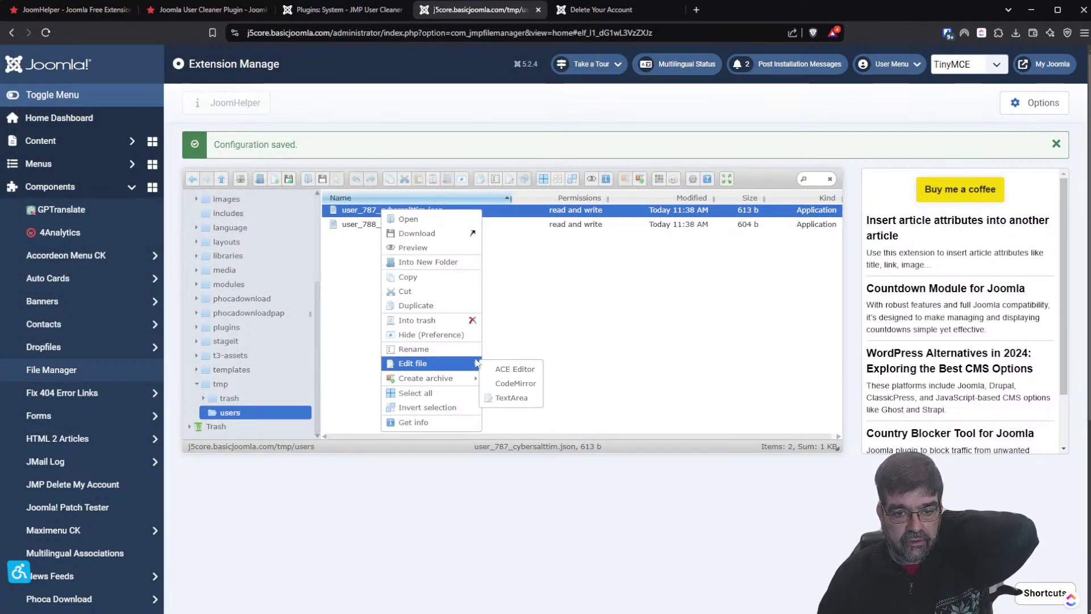
{"action": "left_click", "coordinate": [503, 369]}
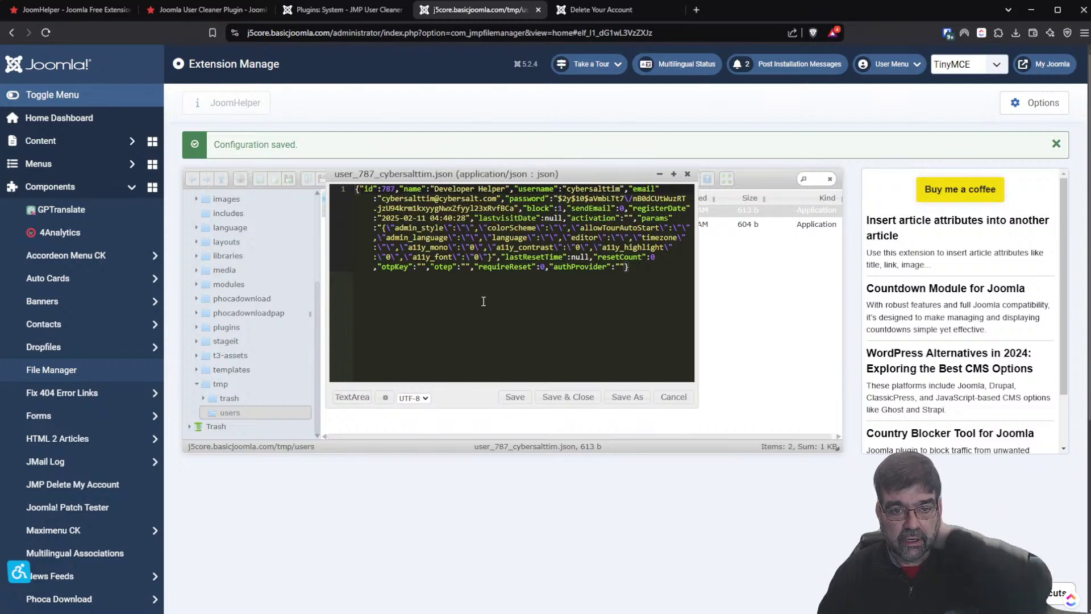
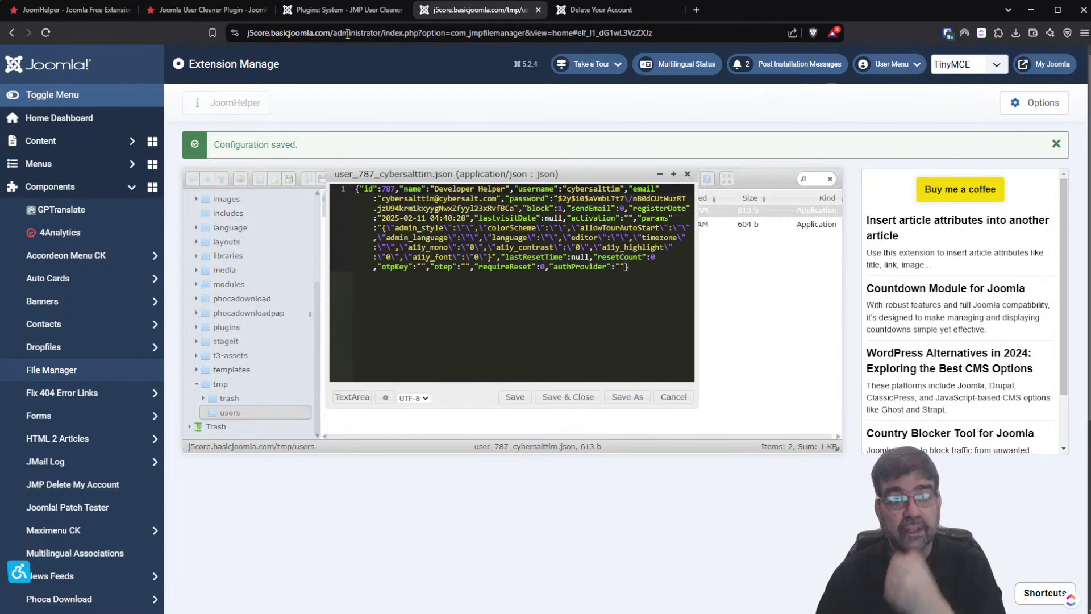
Close the User Cleaner plugin settings and go to the System maintenance area.
{"action": "left_click", "coordinate": [344, 10]}
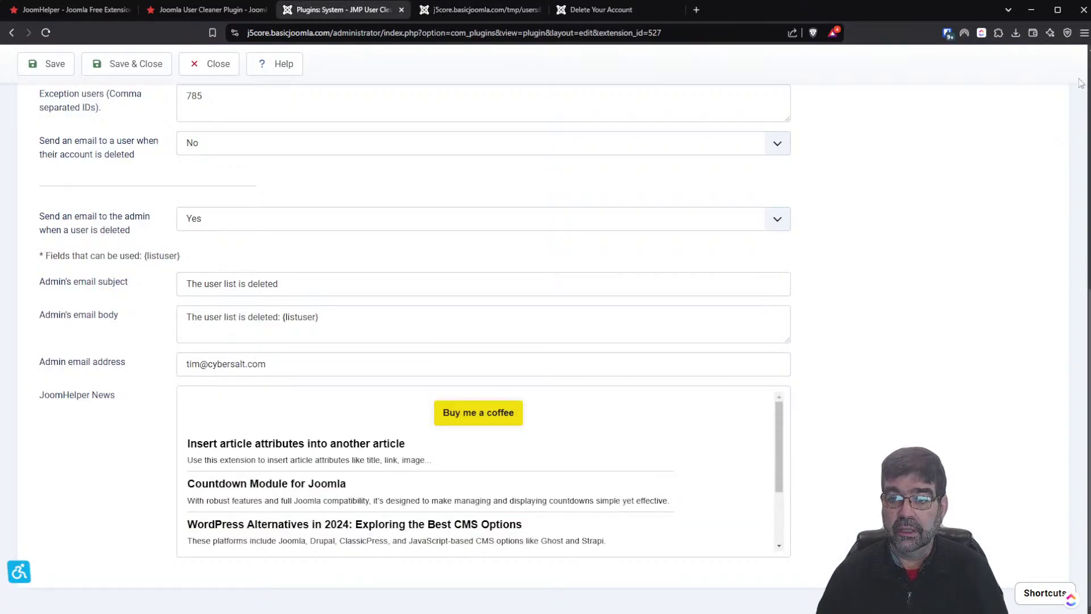
{"action": "left_click", "coordinate": [1090, 84]}
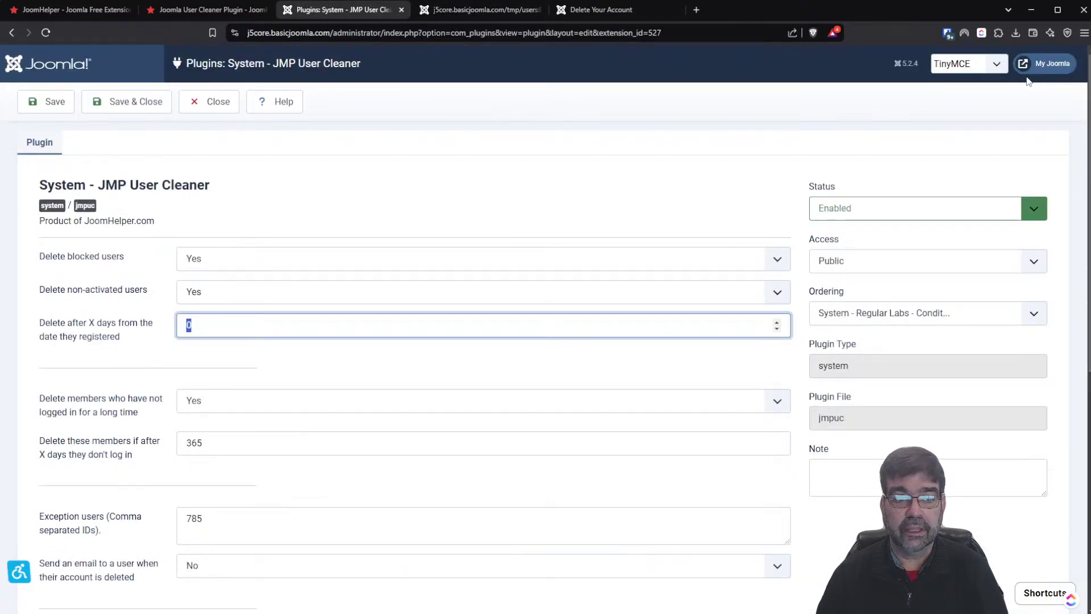
{"action": "left_click", "coordinate": [215, 108]}
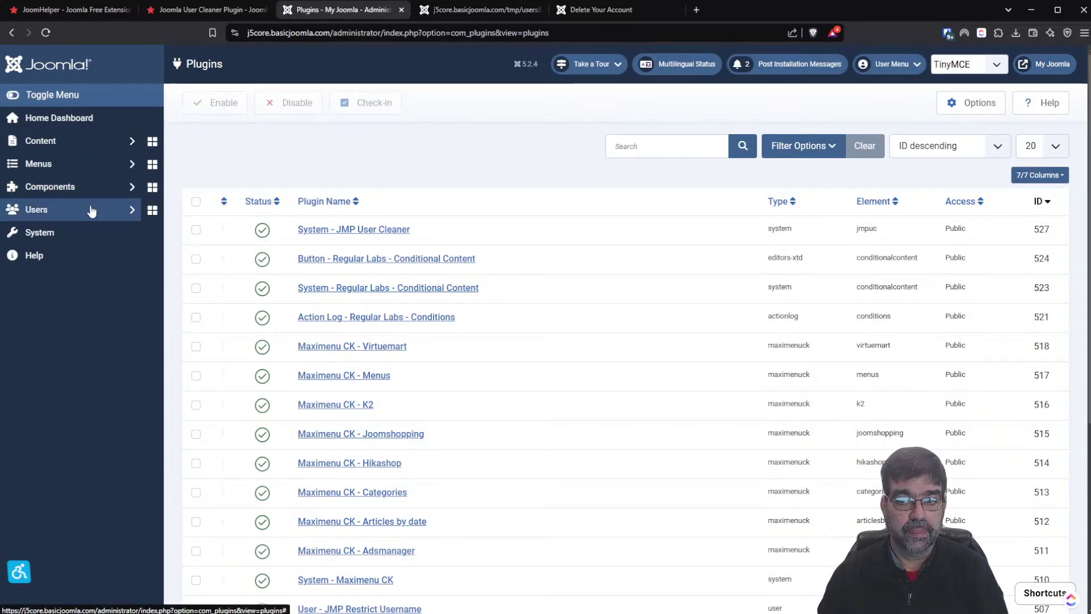
{"action": "left_click", "coordinate": [81, 235]}
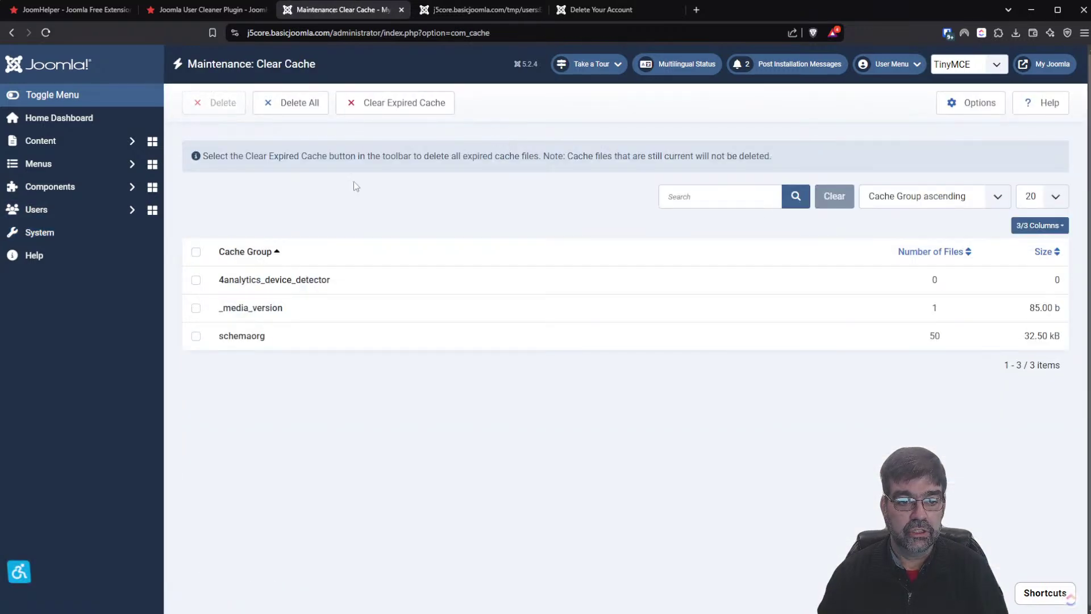
Delete all three cache groups, then go back to the file manager tab and reload it.
{"action": "left_click", "coordinate": [197, 252]}
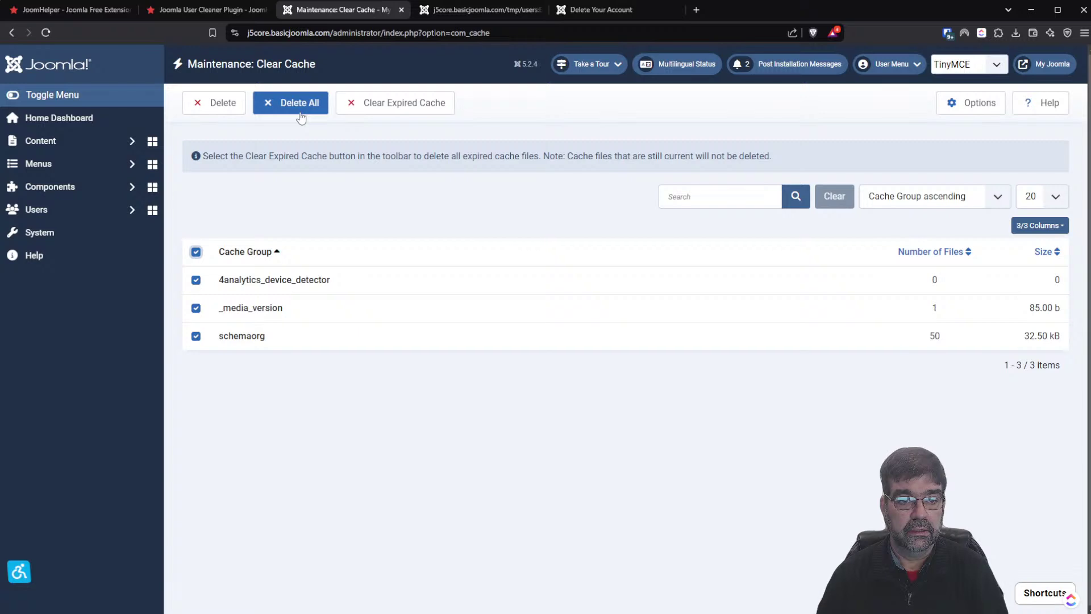
{"action": "left_click", "coordinate": [300, 105]}
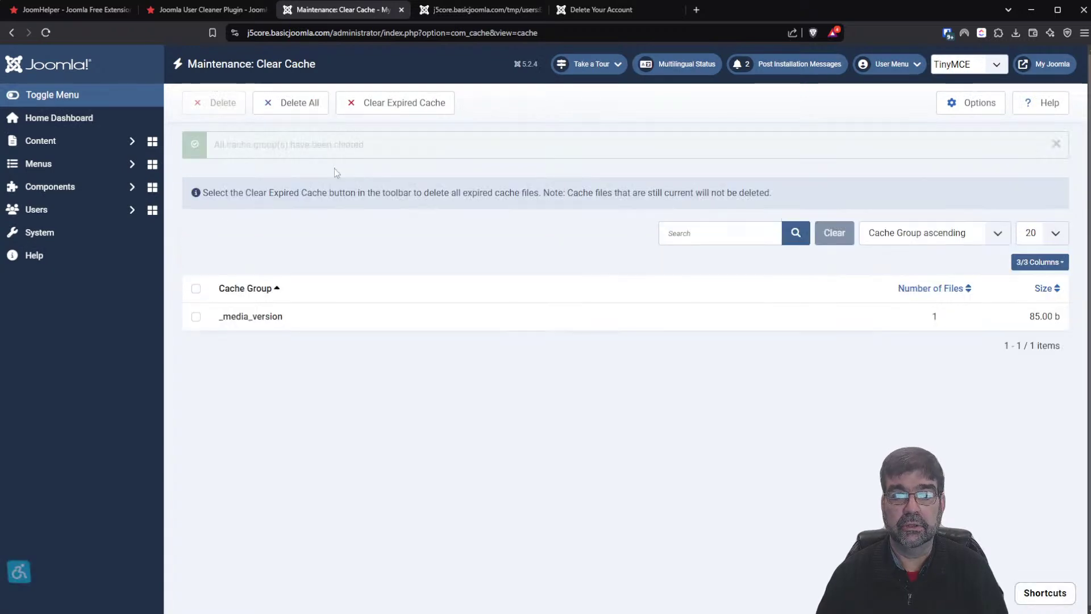
{"action": "left_click", "coordinate": [564, 11]}
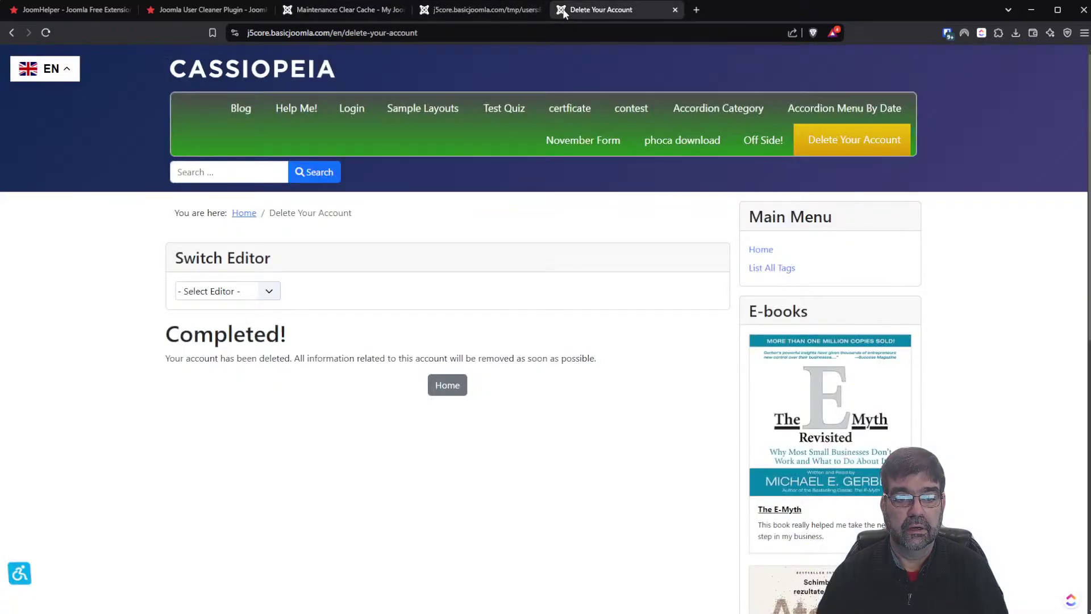
{"action": "left_click", "coordinate": [367, 12]}
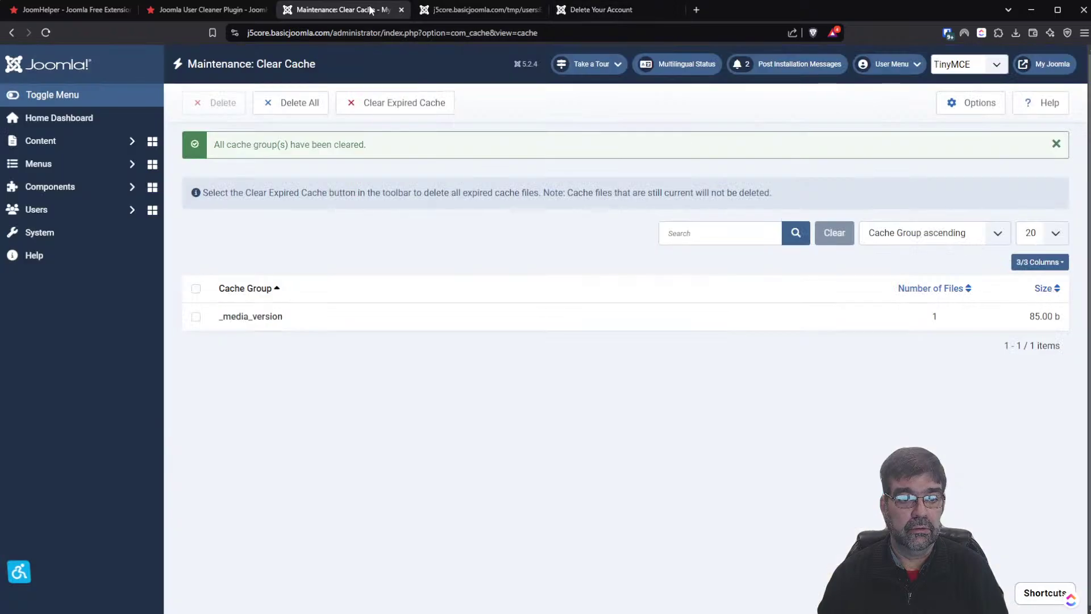
{"action": "left_click", "coordinate": [446, 8]}
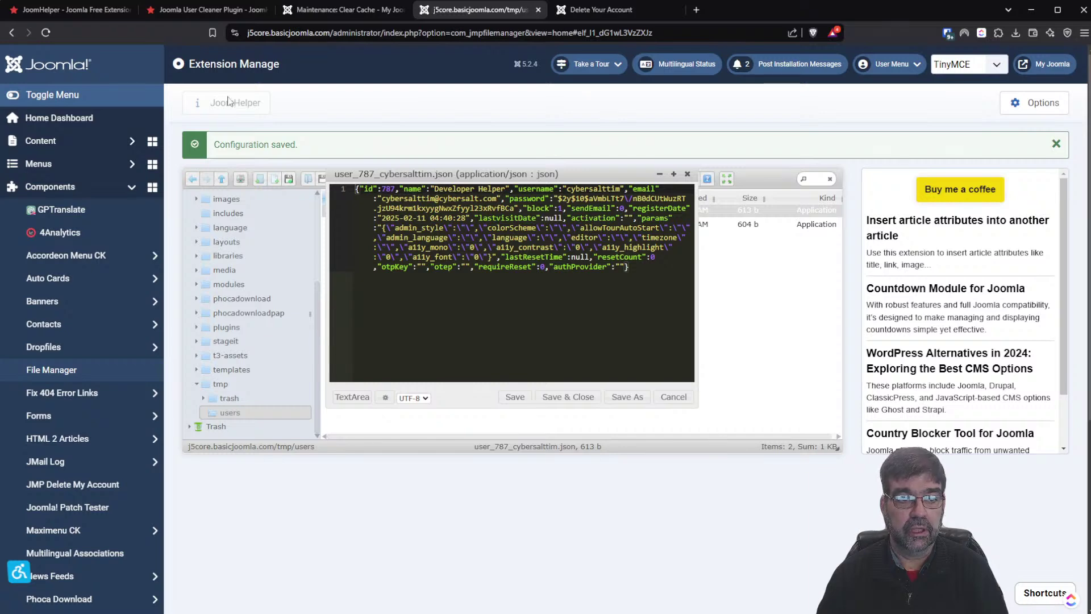
{"action": "left_click", "coordinate": [46, 33]}
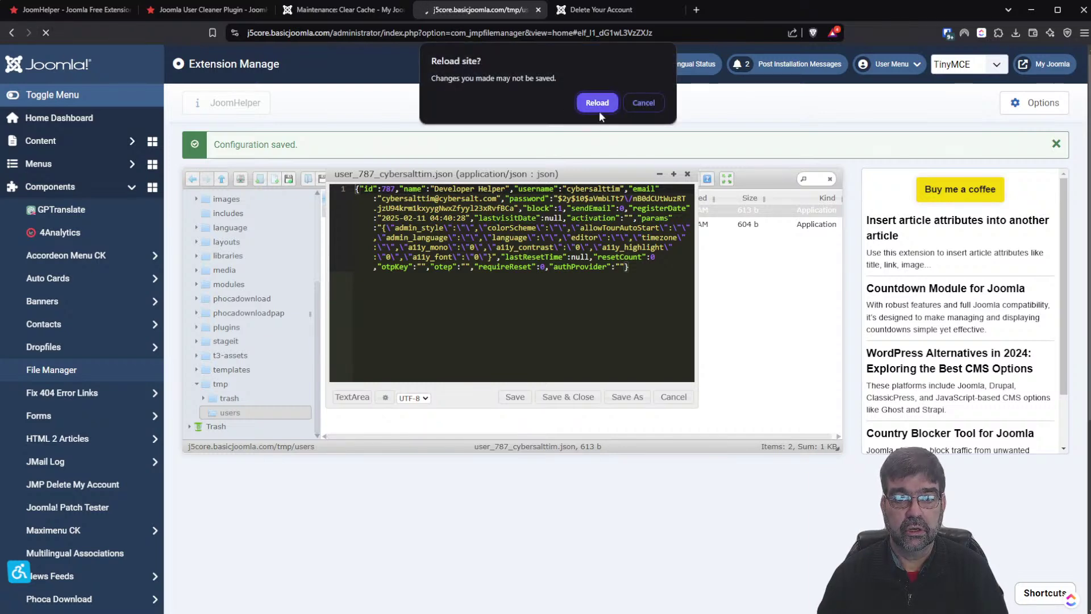
Confirm the file manager reload despite unsaved changes to refresh the tmp/users backups.
{"action": "left_click", "coordinate": [597, 104]}
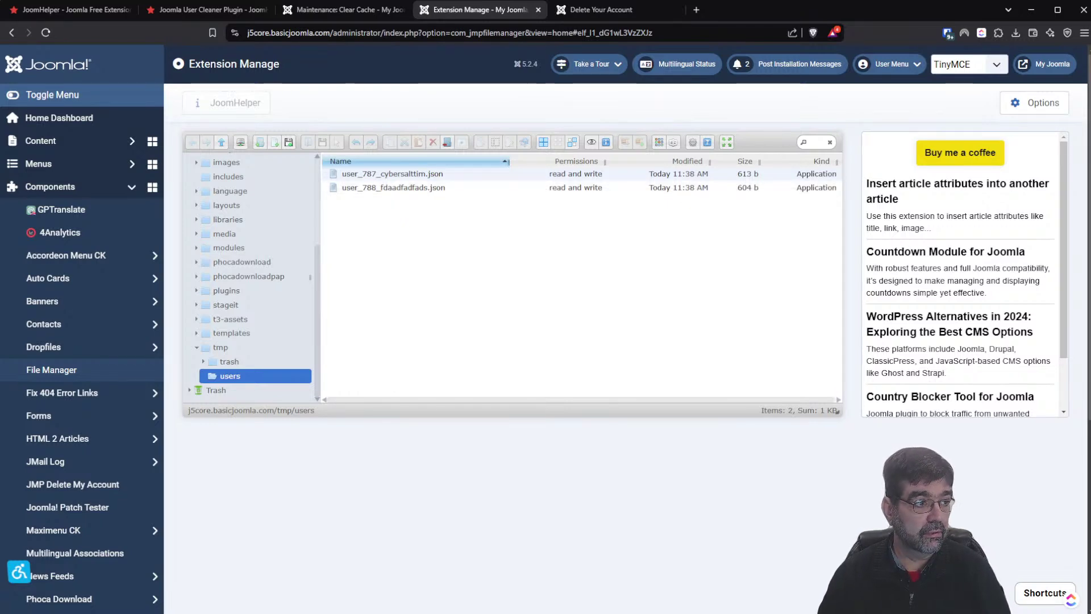
{"action": "key", "text": "j"}
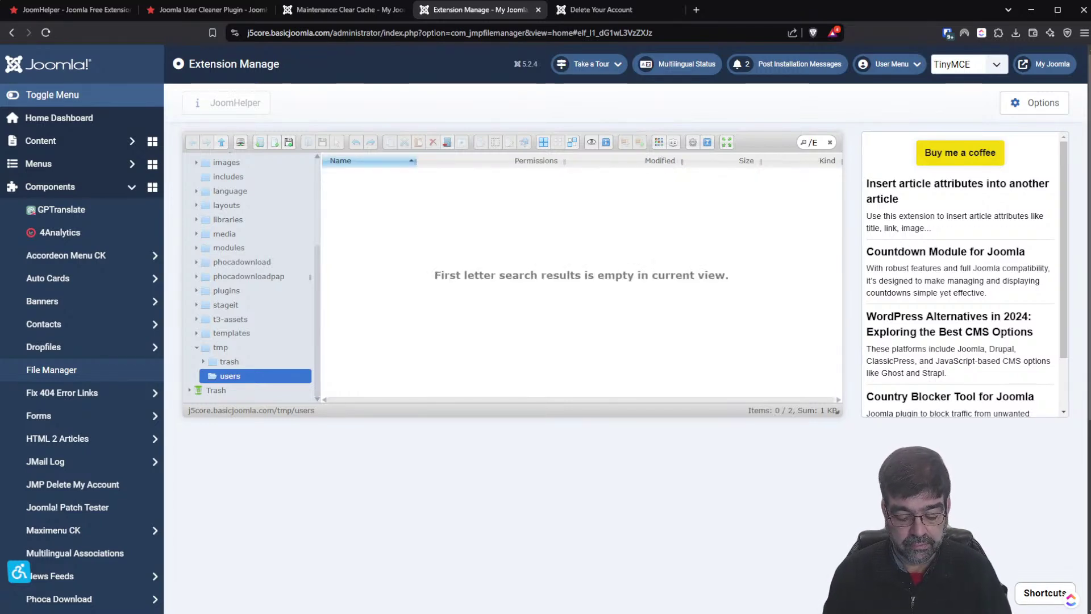
{"action": "key", "text": "space"}
{"action": "key", "text": "space"}
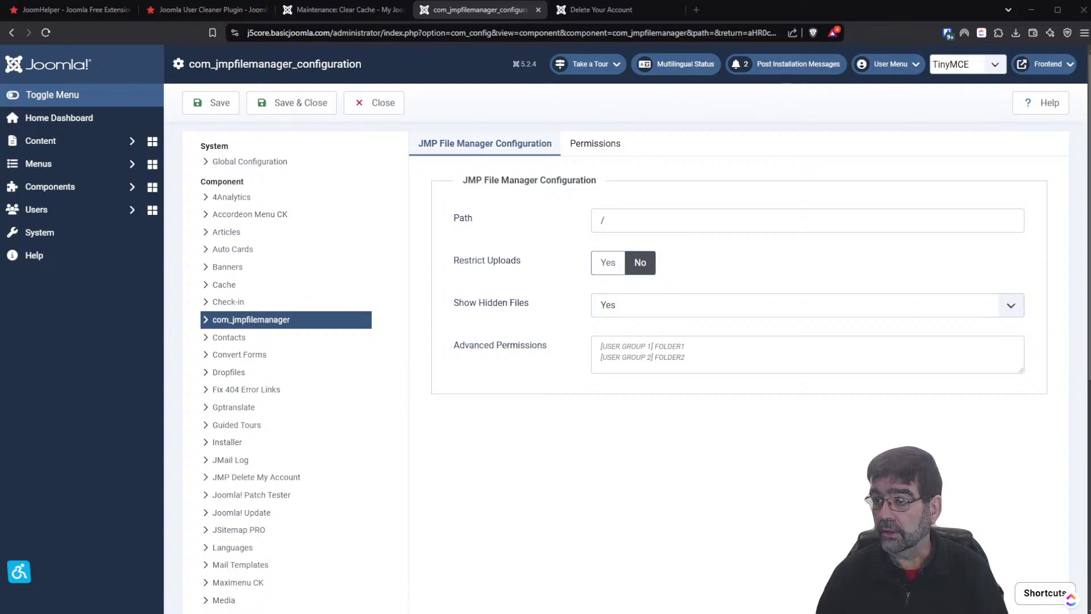
{"action": "key", "text": "alt+Tab"}
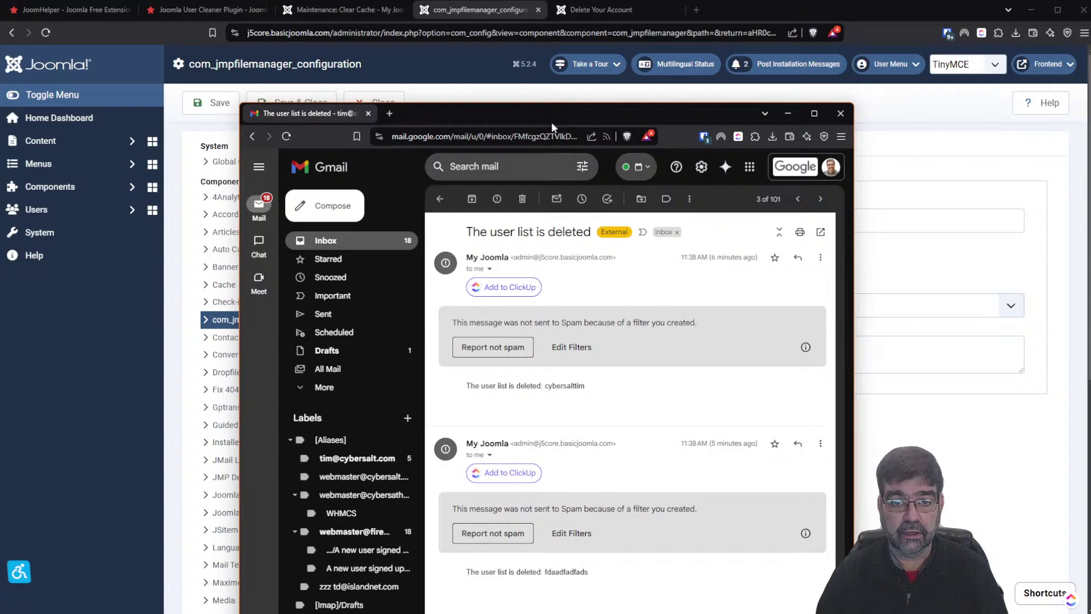
{"action": "left_click_drag", "start_coordinate": [552, 117], "coordinate": [552, 36]}
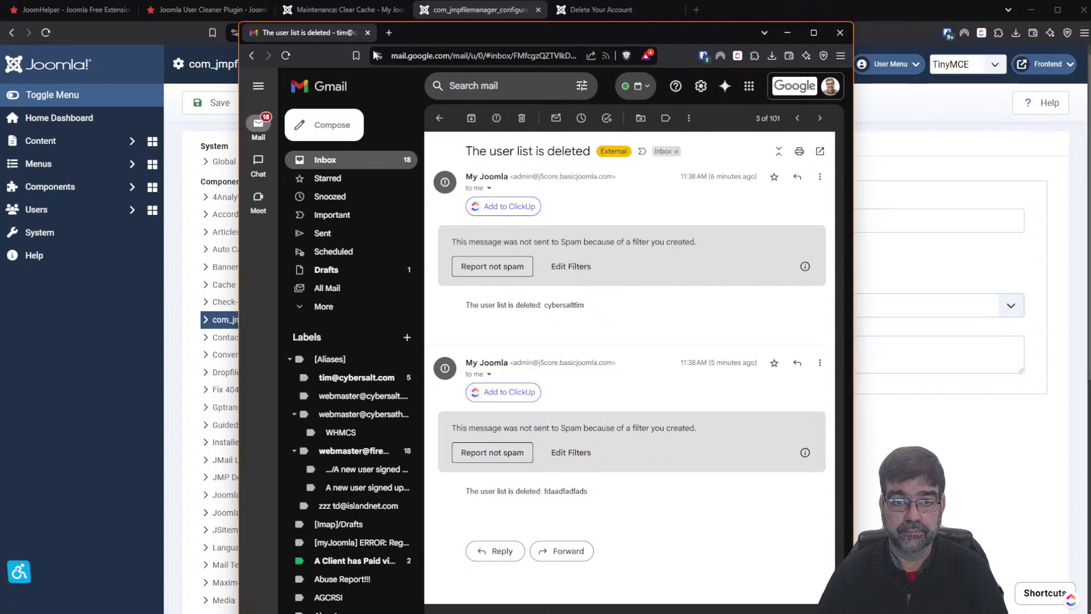
{"action": "left_click_drag", "start_coordinate": [317, 34], "coordinate": [0, 34]}
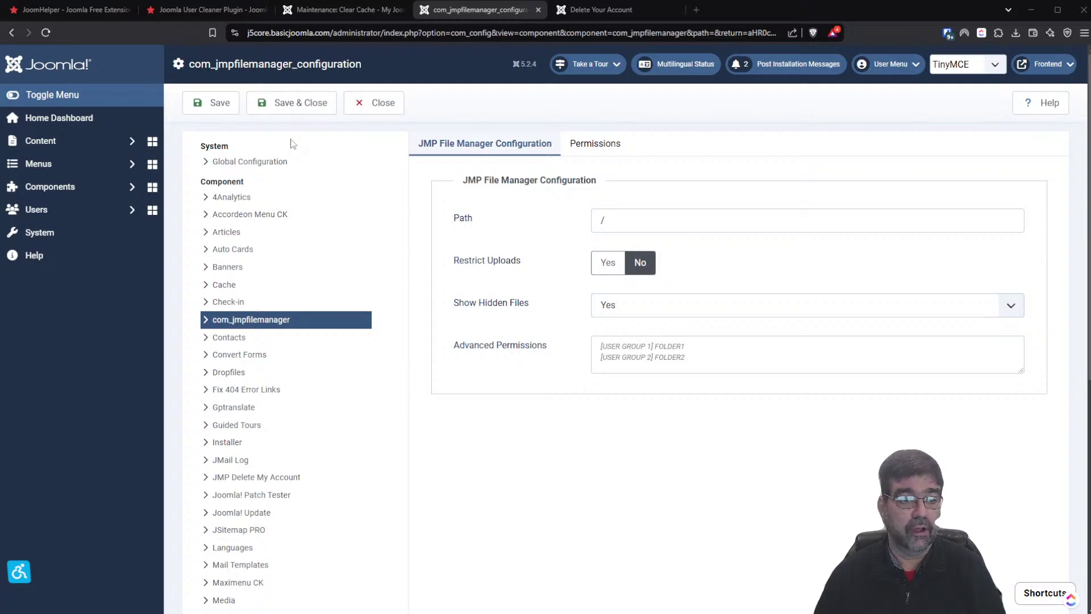
{"action": "left_click", "coordinate": [55, 119]}
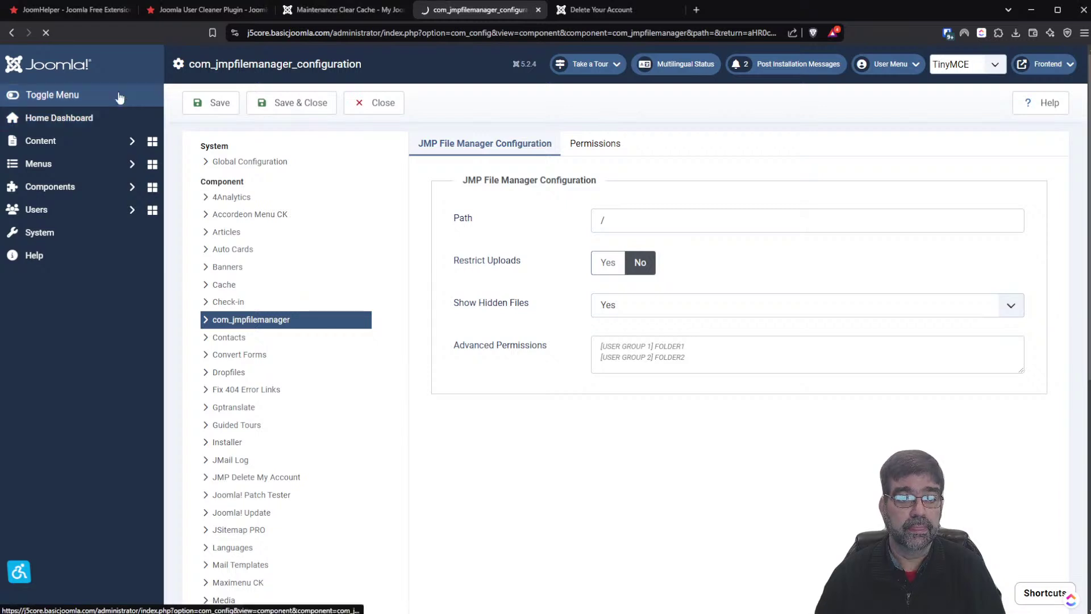
Close the Clear Cache, User Cleaner documentation and account-deletion tabs, leaving the dashboard showing.
{"action": "left_click", "coordinate": [339, 9]}
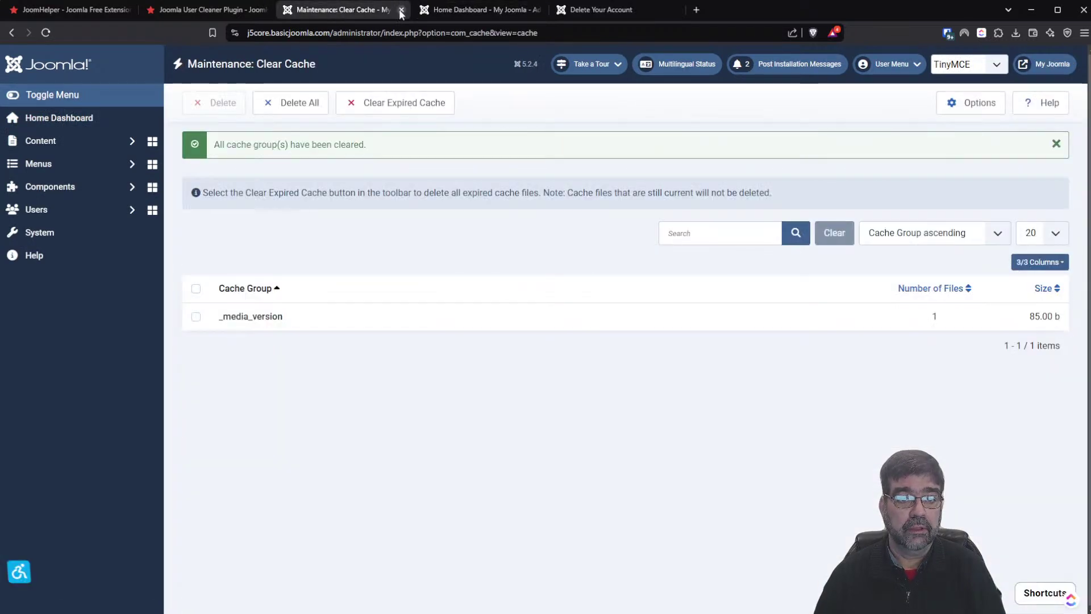
{"action": "left_click", "coordinate": [401, 10]}
{"action": "left_click", "coordinate": [185, 11]}
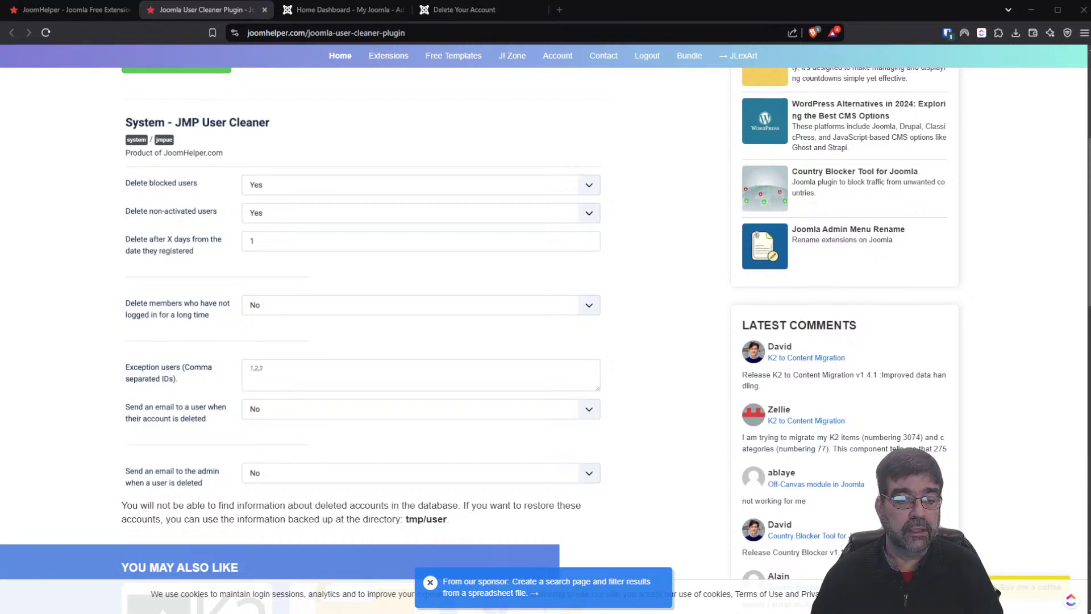
{"action": "left_click", "coordinate": [263, 9]}
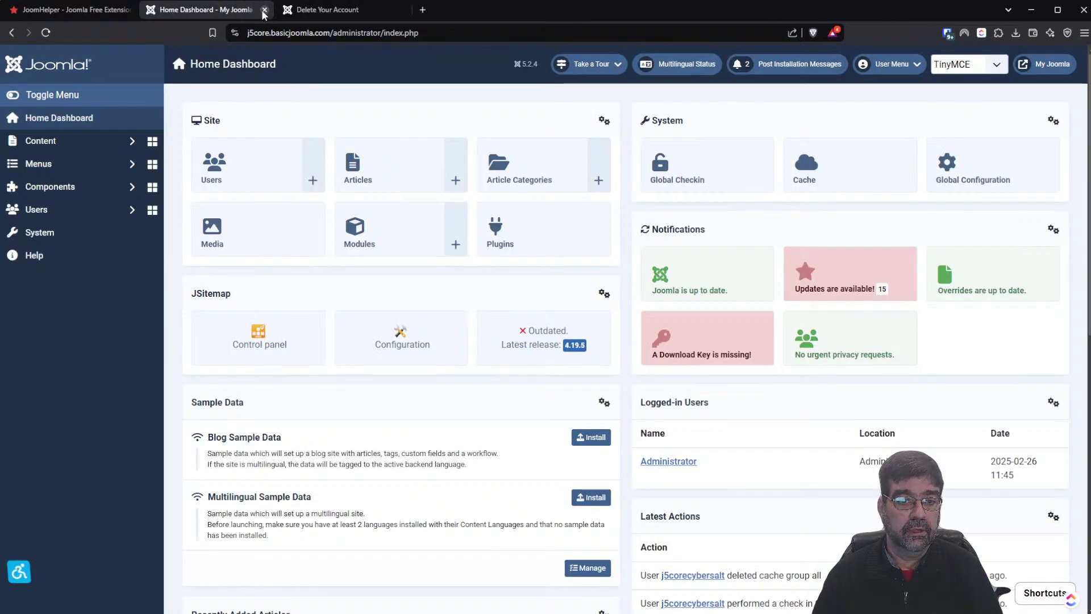
{"action": "left_click", "coordinate": [368, 15]}
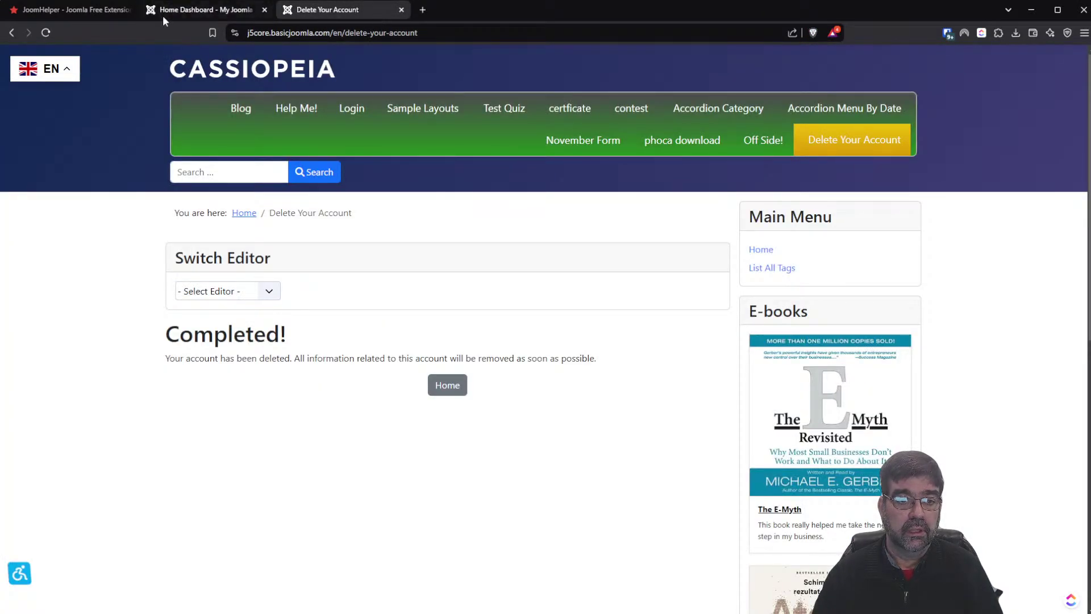
{"action": "left_click", "coordinate": [401, 10]}
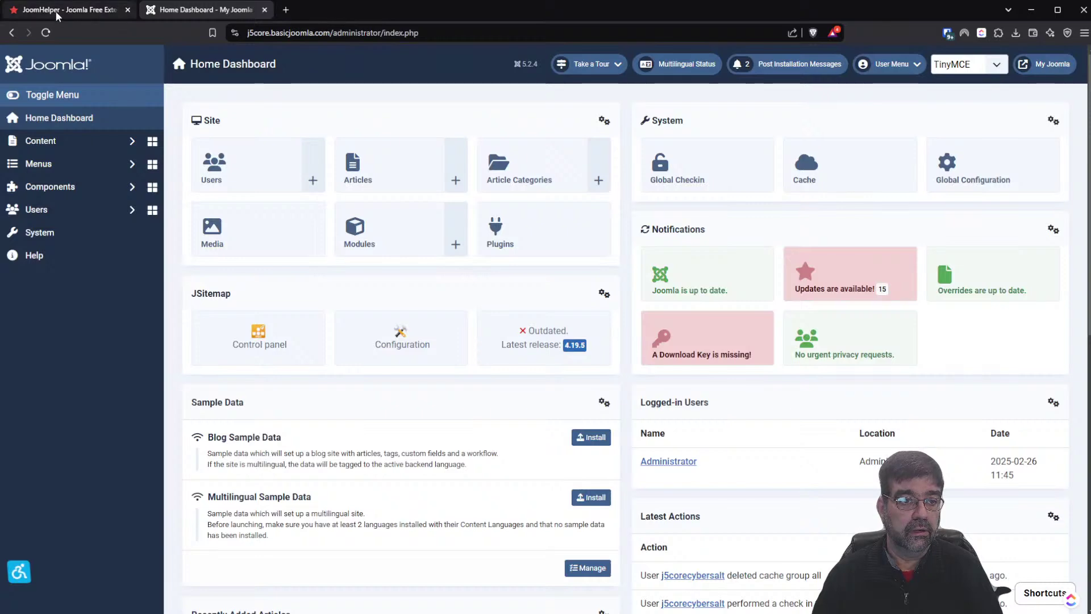
Open joomhelper.com's File Manager Extension for Joomla article in a new tab and review it.
{"action": "left_click", "coordinate": [56, 10]}
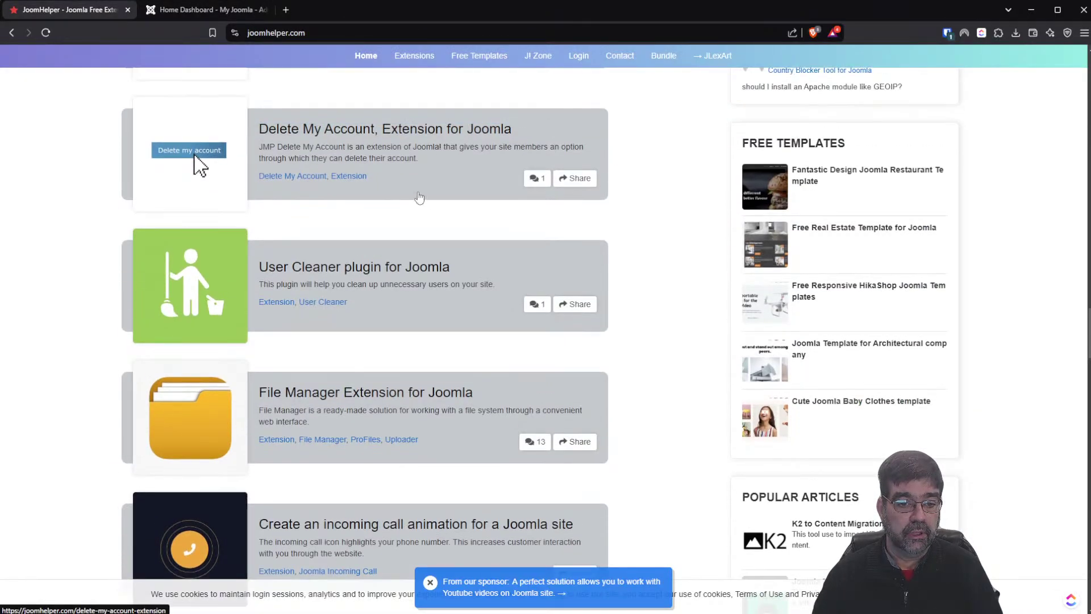
{"action": "scroll", "coordinate": [412, 188], "scroll_direction": "down", "scroll_amount": 2}
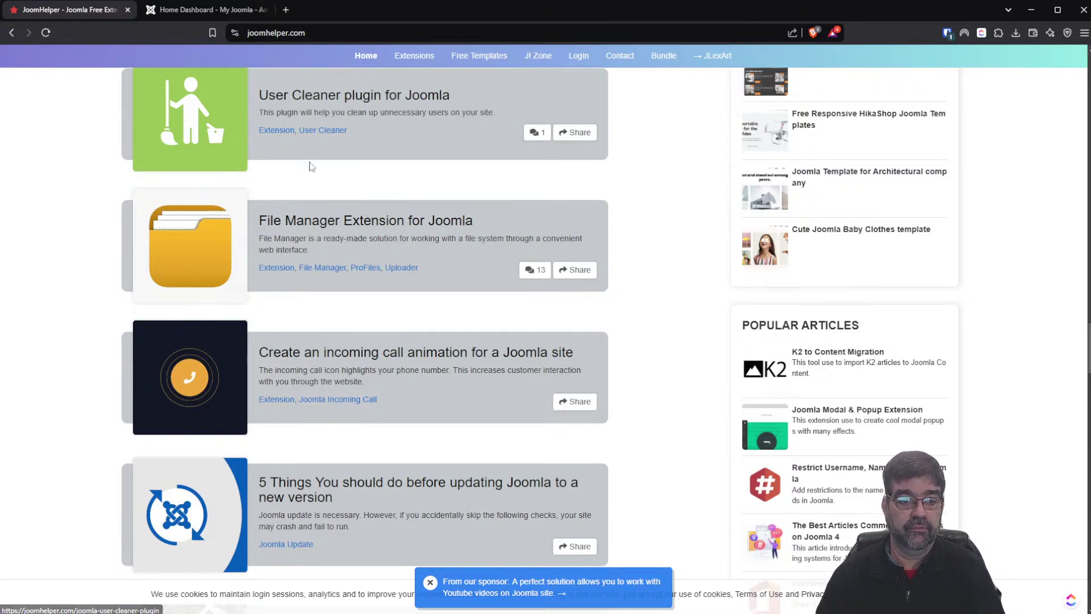
{"action": "right_click", "coordinate": [299, 235]}
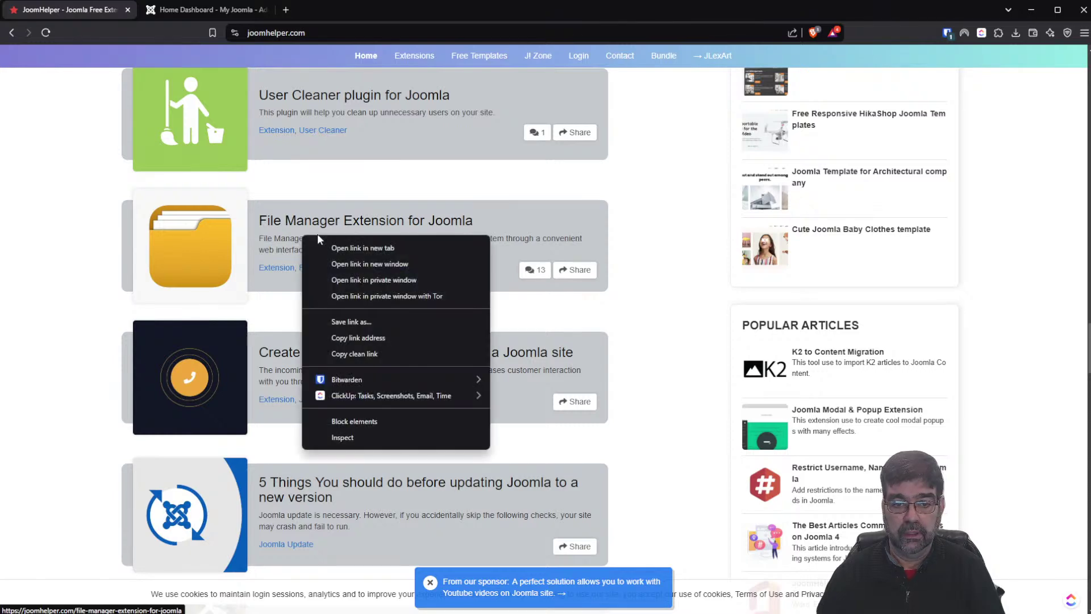
{"action": "left_click", "coordinate": [345, 248]}
{"action": "left_click", "coordinate": [202, 13]}
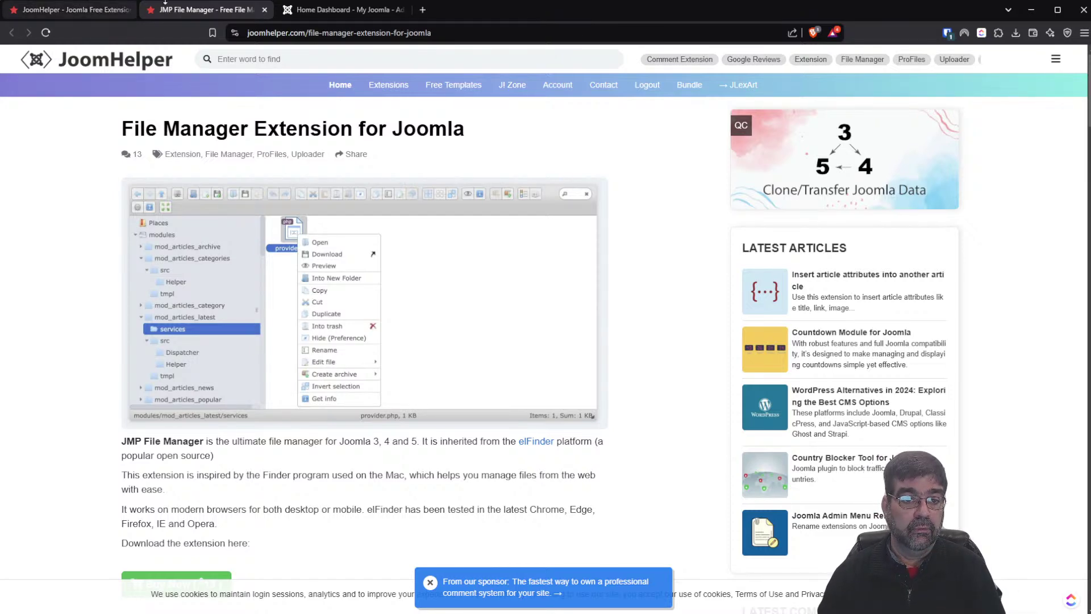
{"action": "left_click", "coordinate": [313, 10]}
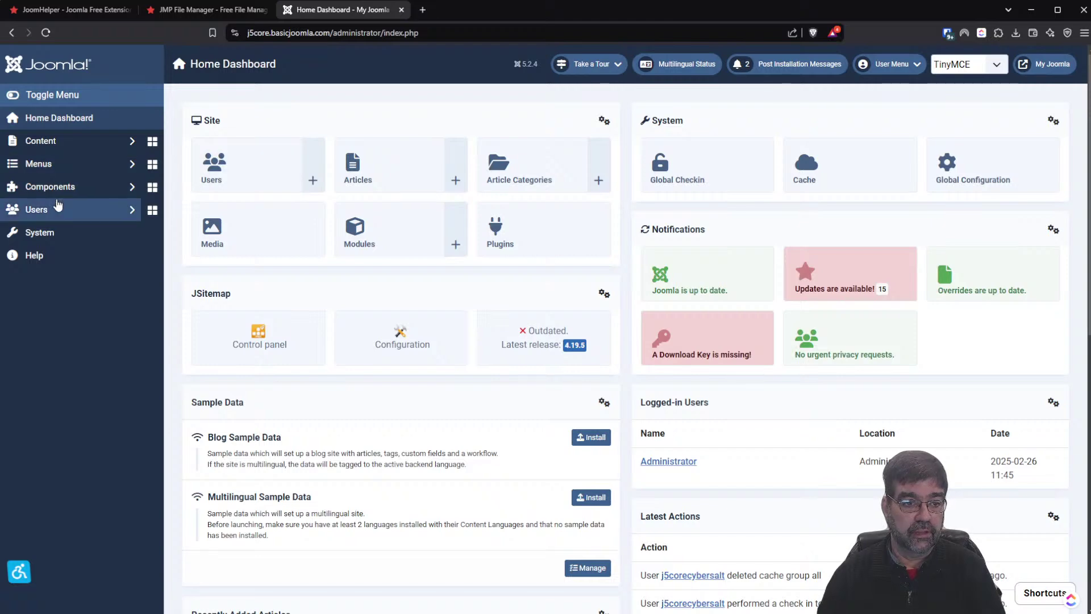
Go through Components to the JMP File Manager and open its Options.
{"action": "left_click", "coordinate": [85, 186]}
{"action": "scroll", "coordinate": [85, 187], "scroll_direction": "down", "scroll_amount": 4}
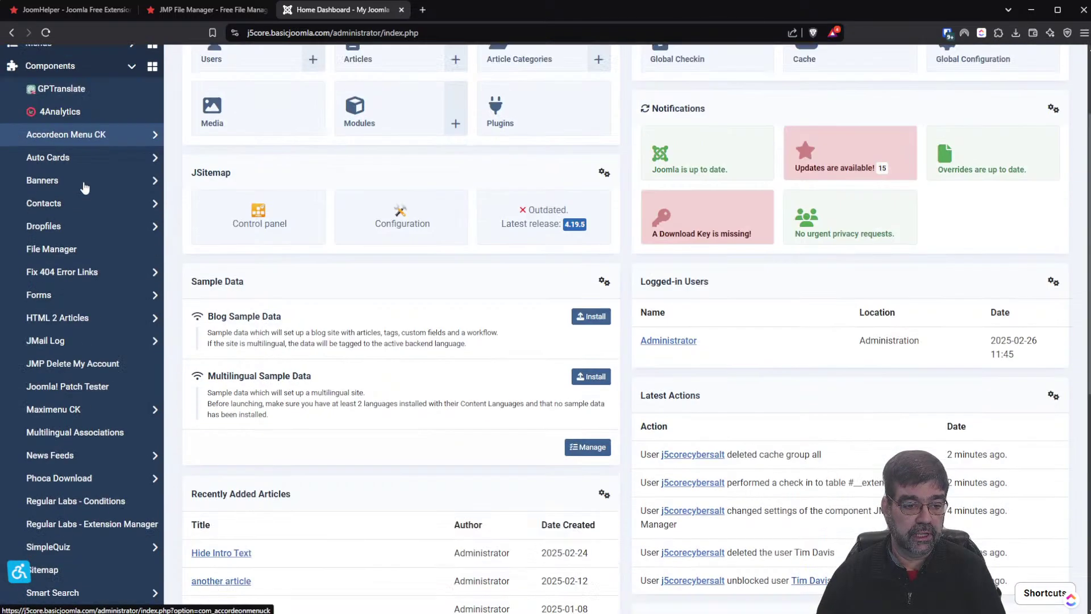
{"action": "left_click", "coordinate": [91, 262]}
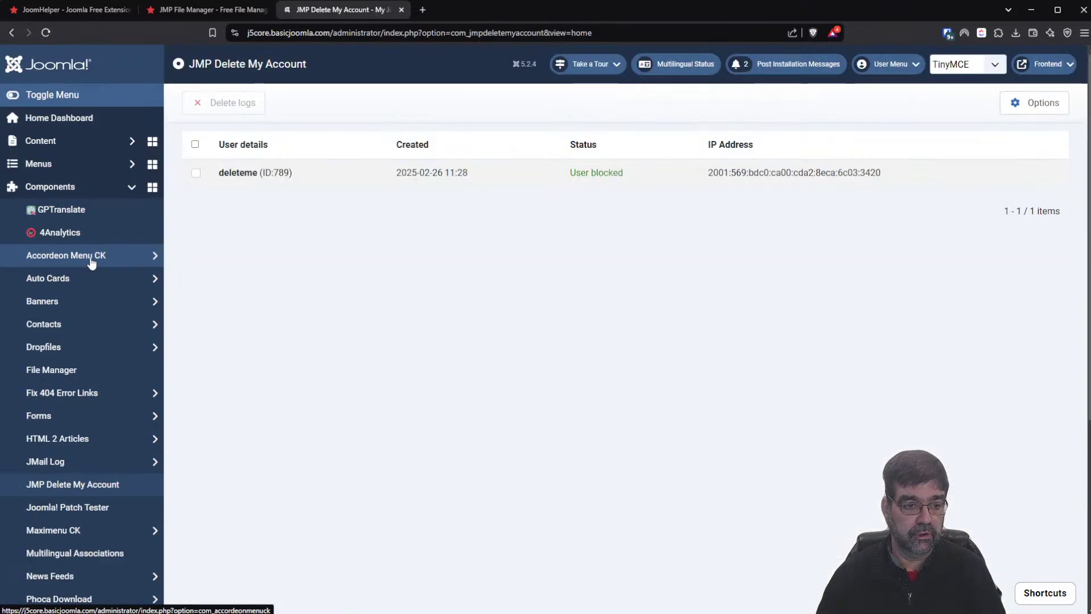
{"action": "left_click", "coordinate": [69, 373]}
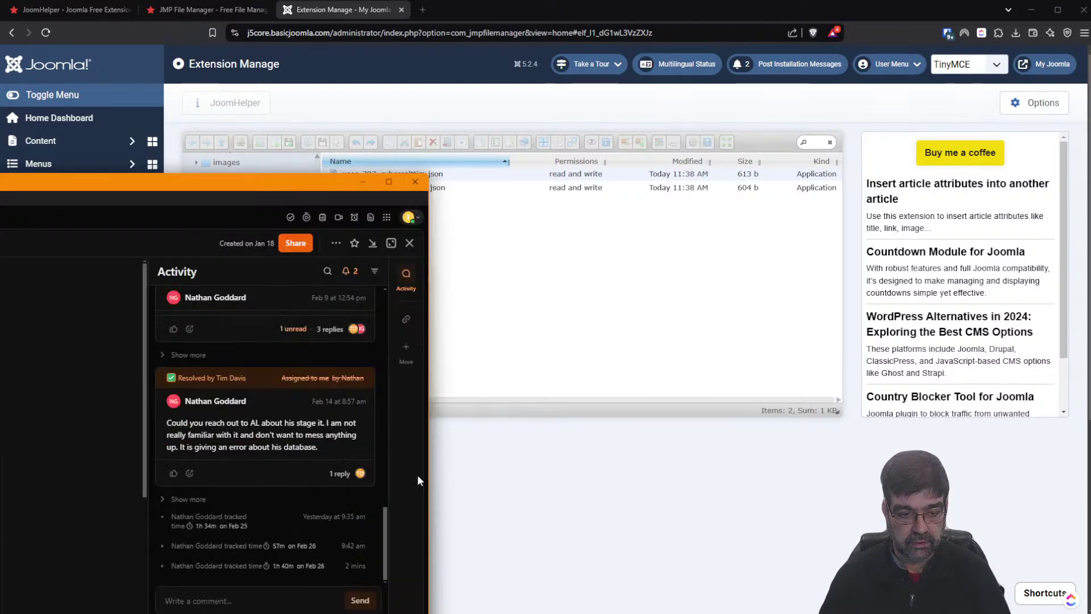
{"action": "left_click", "coordinate": [416, 180]}
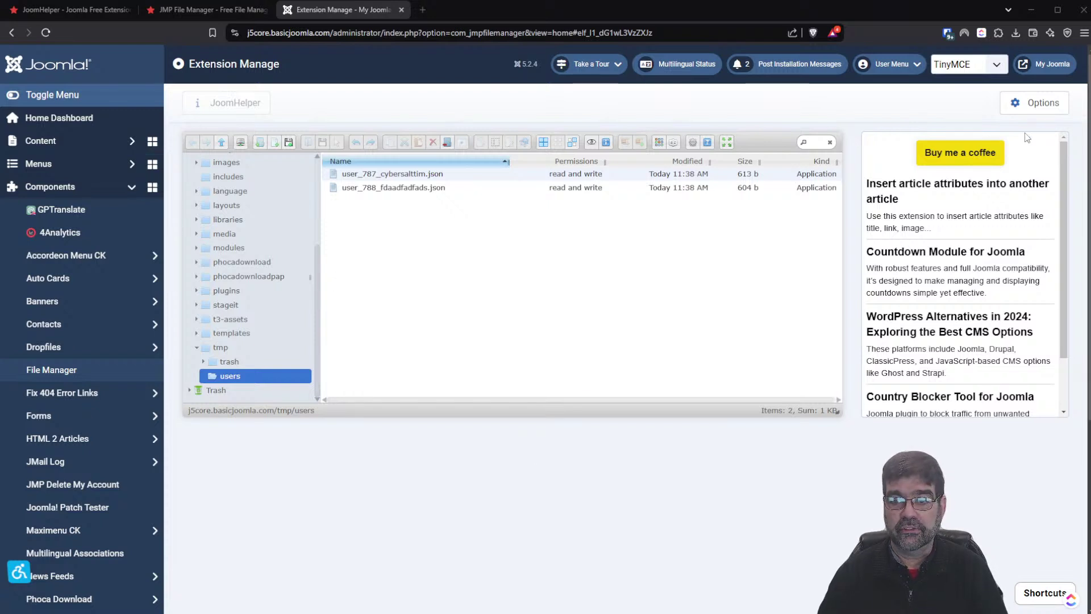
{"action": "left_click", "coordinate": [1035, 108]}
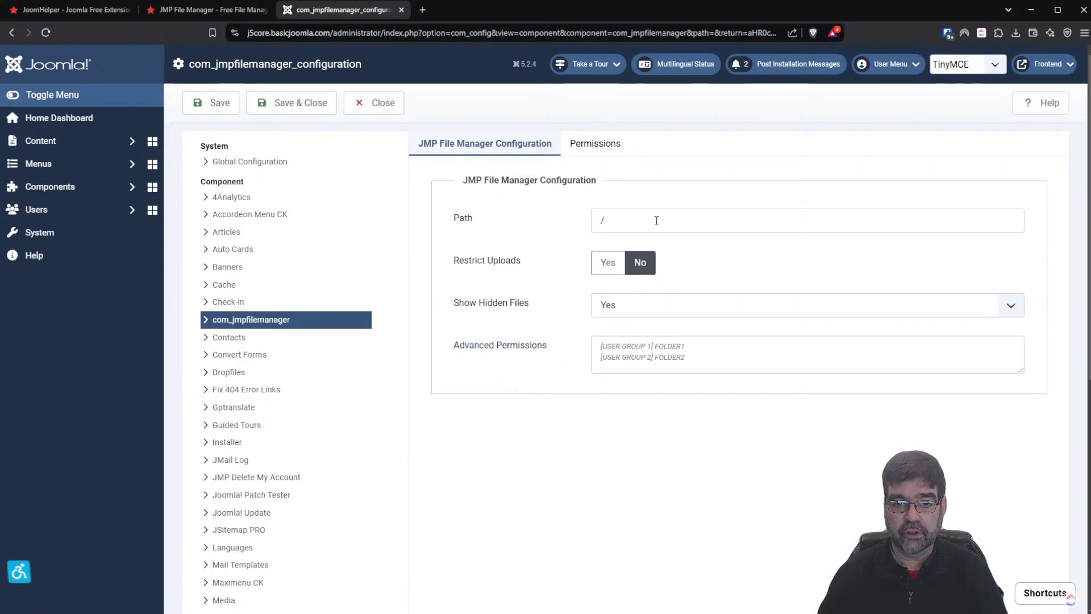
Set the file manager Path to images, Restrict Uploads to Yes, and save.
{"action": "double_click", "coordinate": [657, 221]}
{"action": "type", "text": "images"}
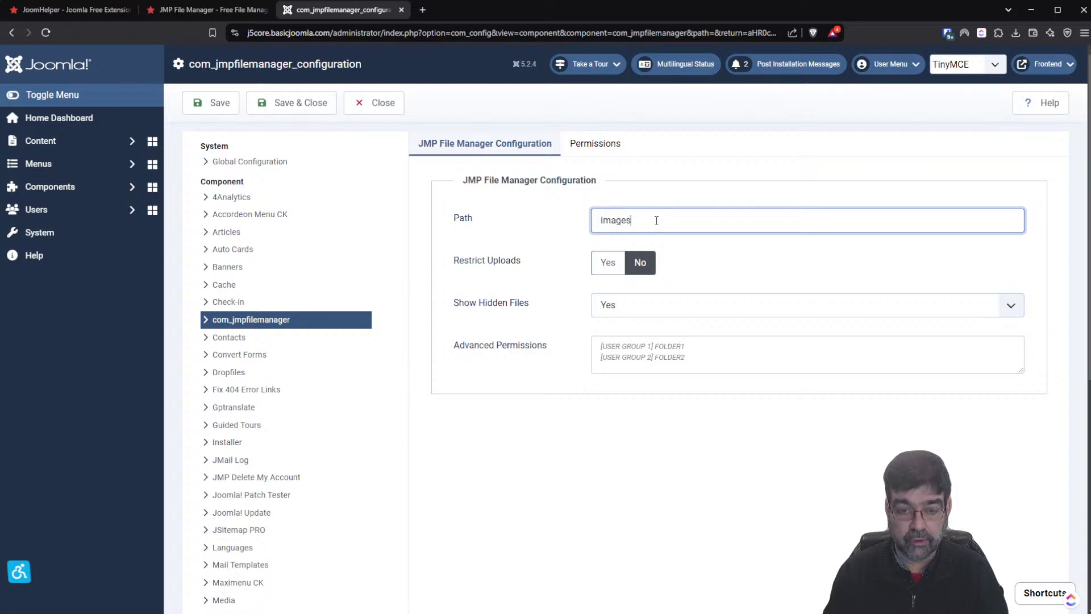
{"action": "left_click", "coordinate": [606, 263]}
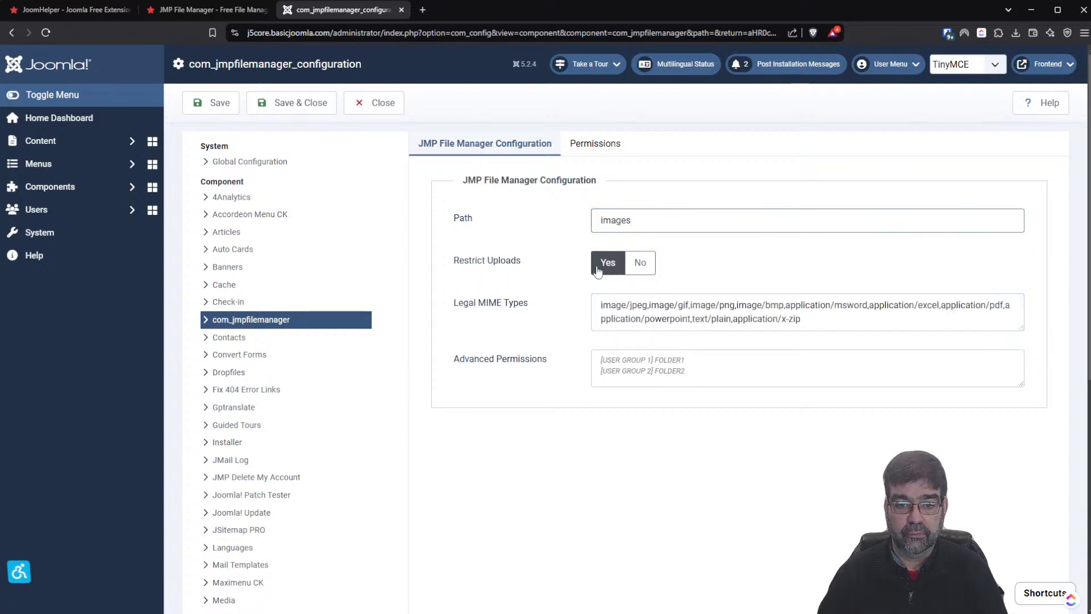
{"action": "left_click", "coordinate": [289, 110]}
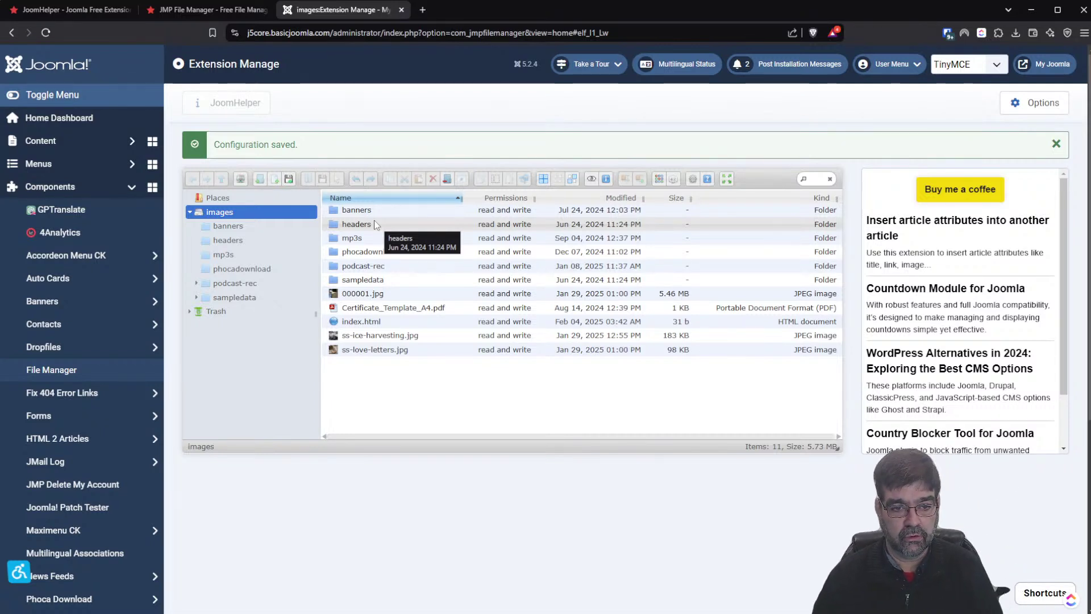
Choose Into New Folder for ss-ice-harvesting.jpg from its context menu.
{"action": "right_click", "coordinate": [438, 340]}
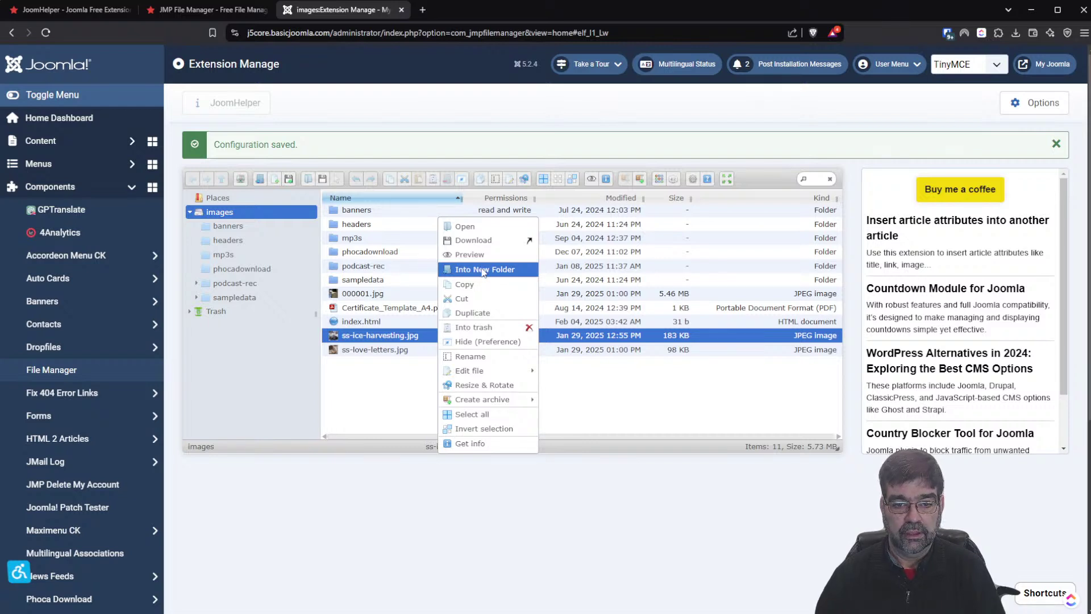
{"action": "left_click", "coordinate": [482, 269]}
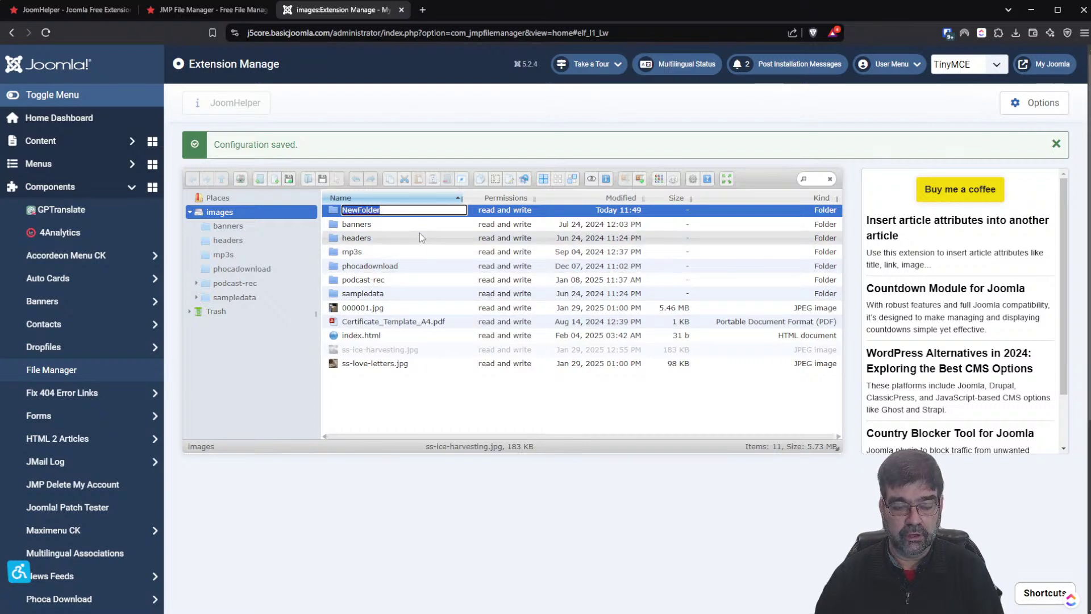
Name the new folder test-new-folder and open it to find ss-ice-harvesting.jpg inside.
{"action": "type", "text": "test-"}
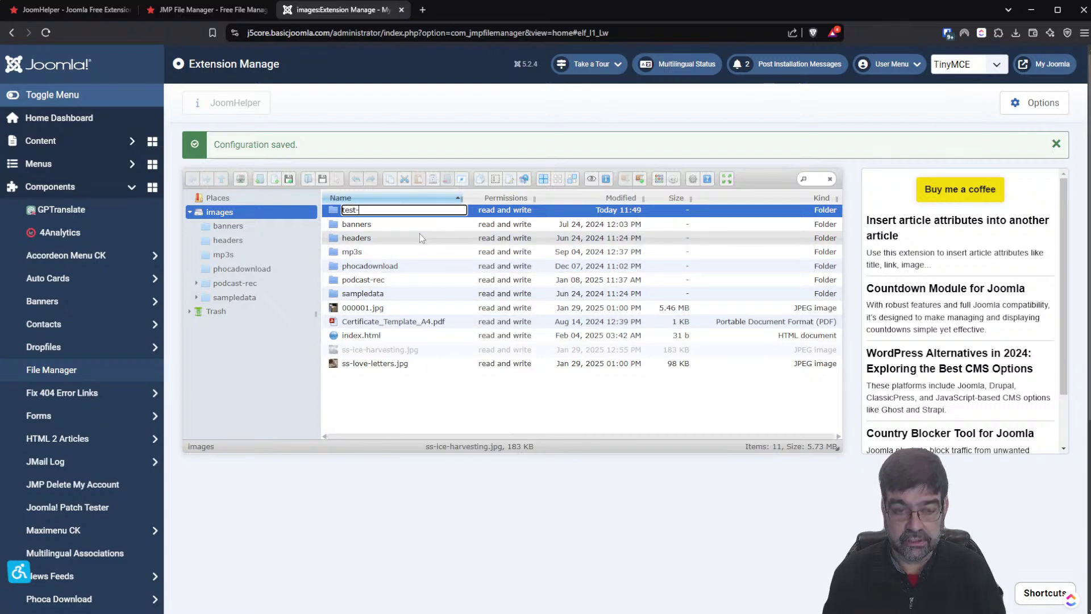
{"action": "type", "text": "new"}
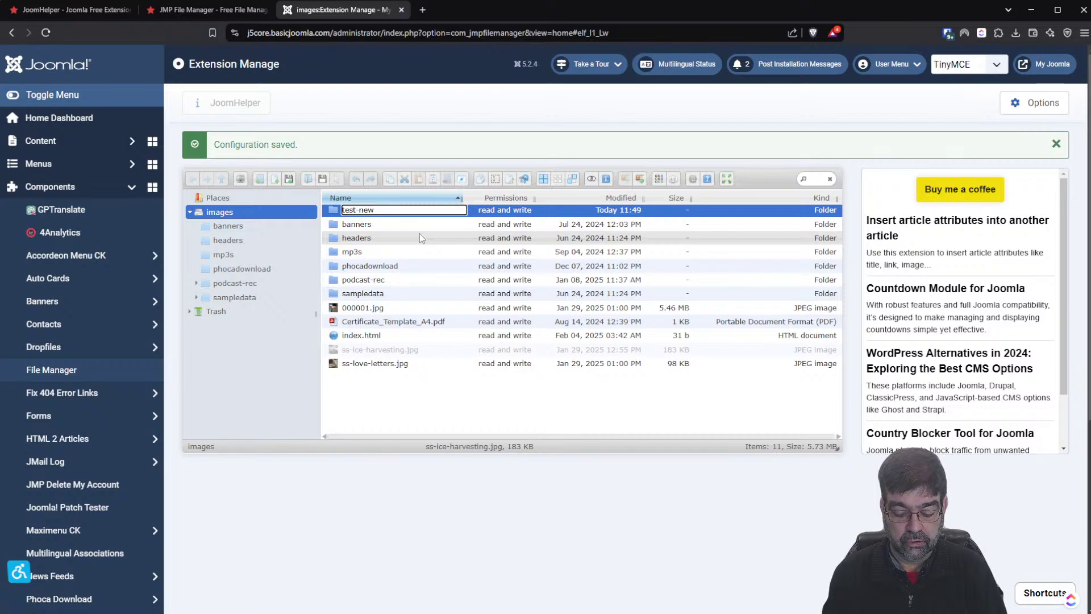
{"action": "type", "text": "-folder"}
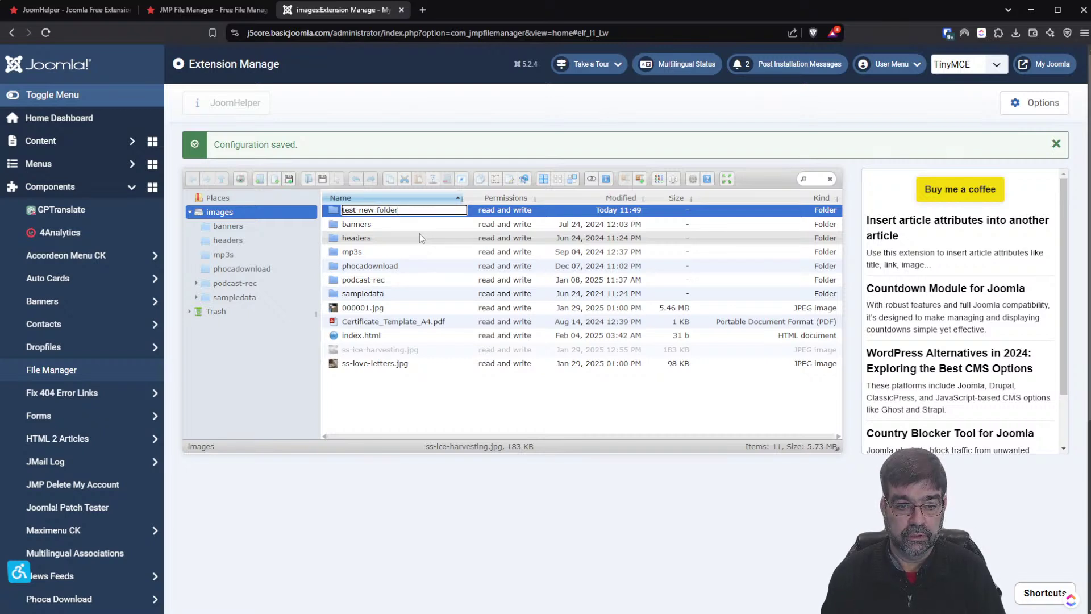
{"action": "key", "text": "Return"}
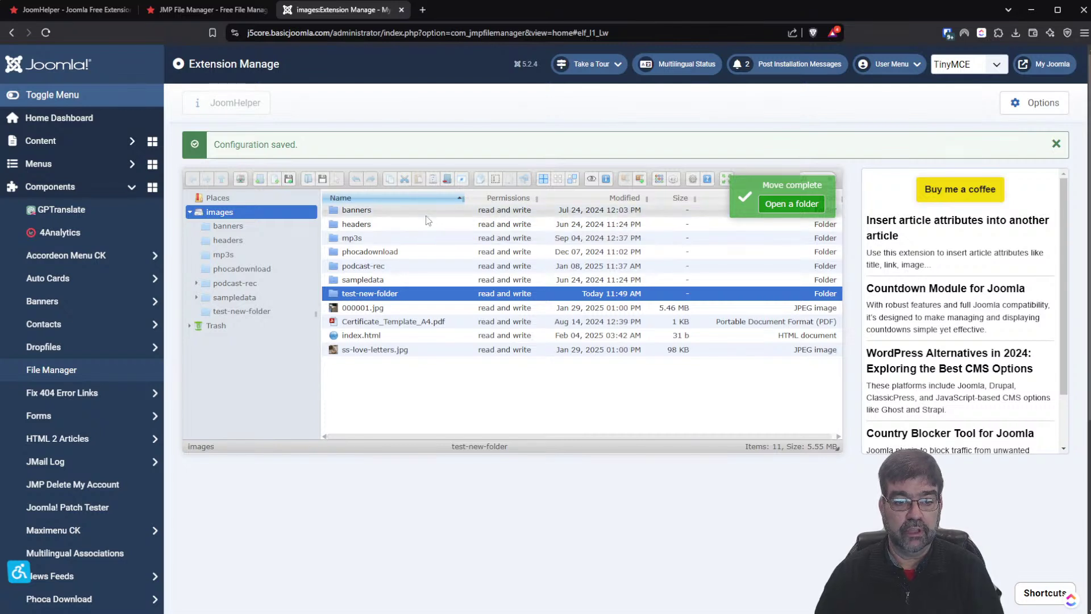
{"action": "double_click", "coordinate": [342, 294]}
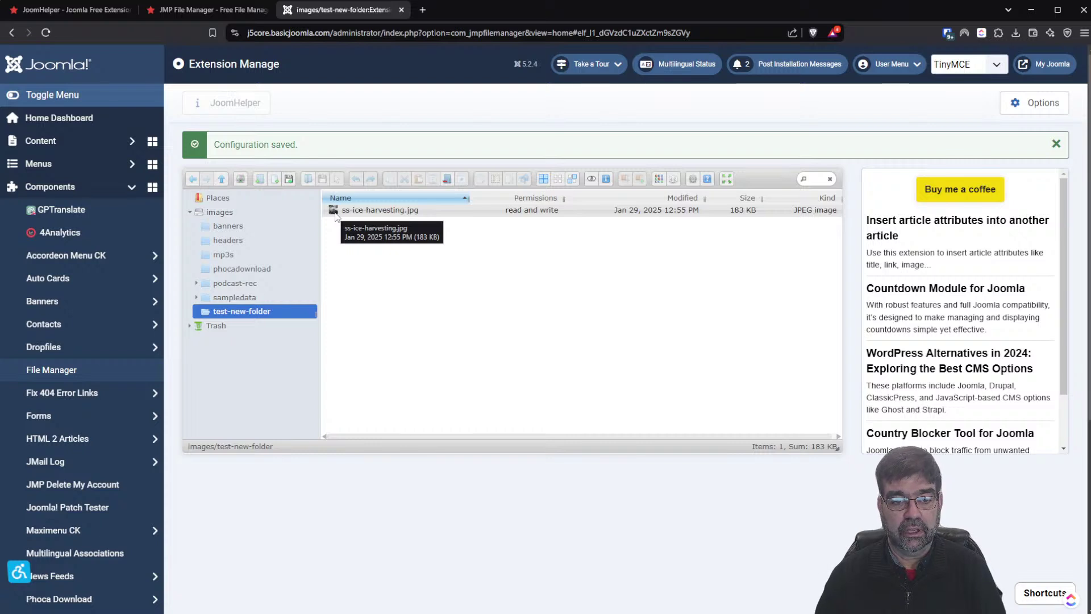
Browse phocadownload and test-new-folder, return to images, and focus the file search box.
{"action": "left_click", "coordinate": [257, 268]}
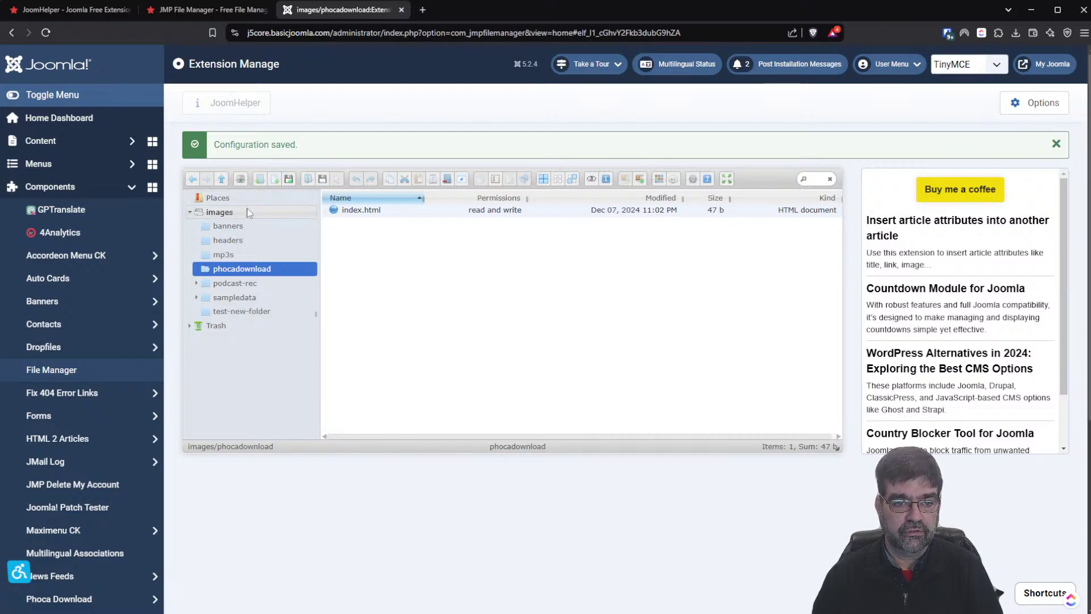
{"action": "left_click", "coordinate": [234, 311]}
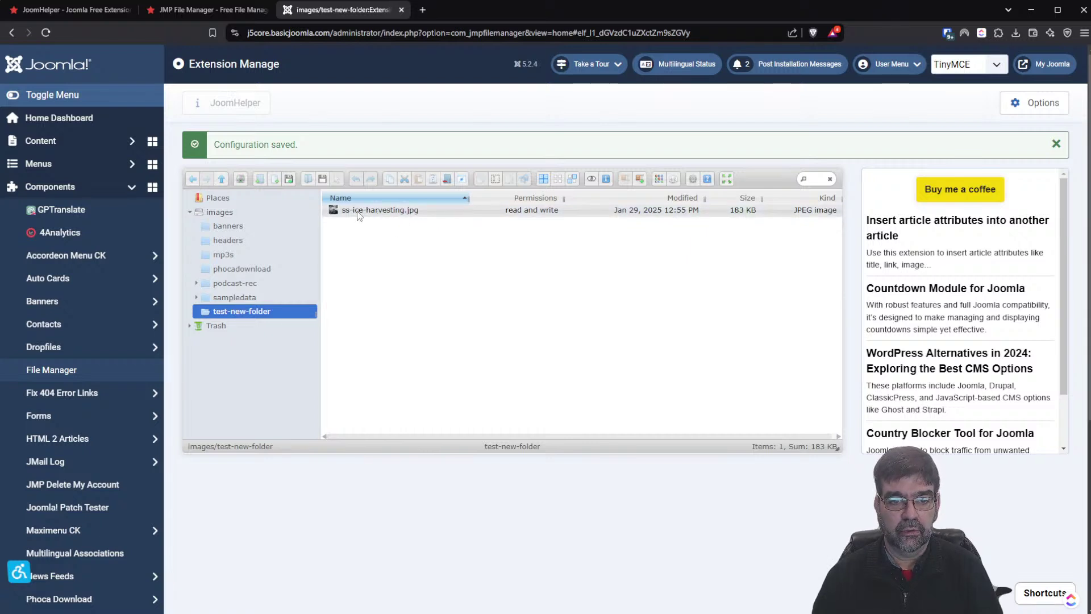
{"action": "left_click", "coordinate": [216, 212]}
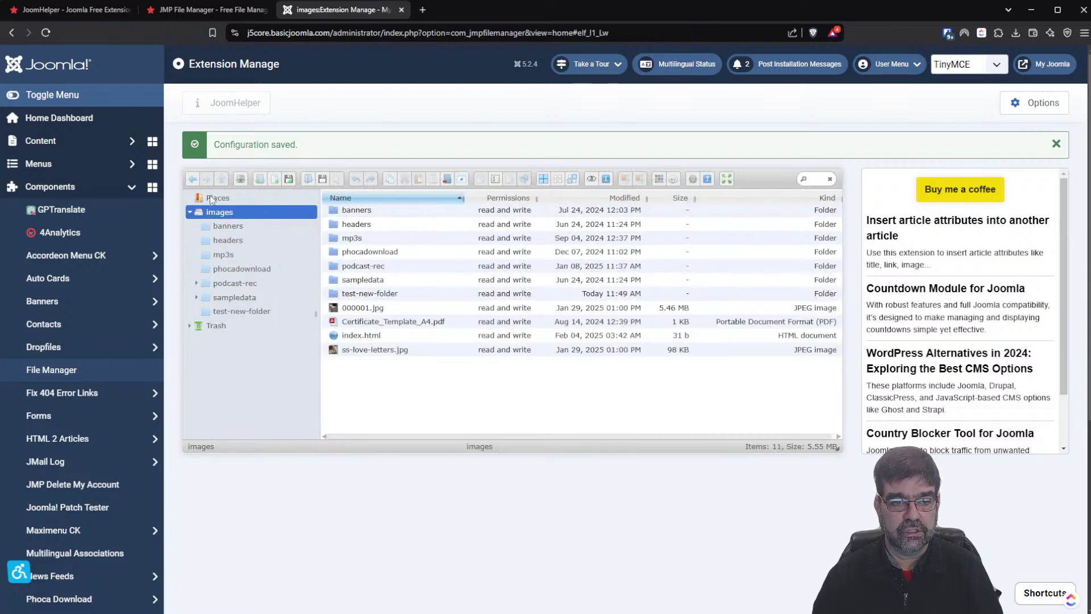
{"action": "left_click", "coordinate": [810, 179]}
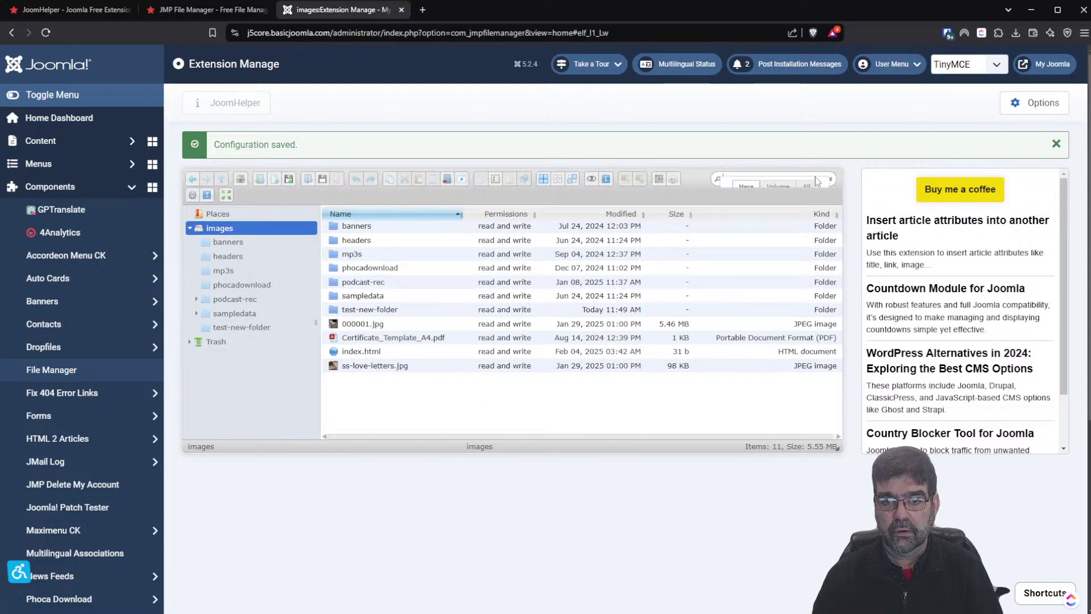
Search the whole images volume for 'ice', returning ss-ice-harvesting.jpg (183 KB).
{"action": "type", "text": "ice"}
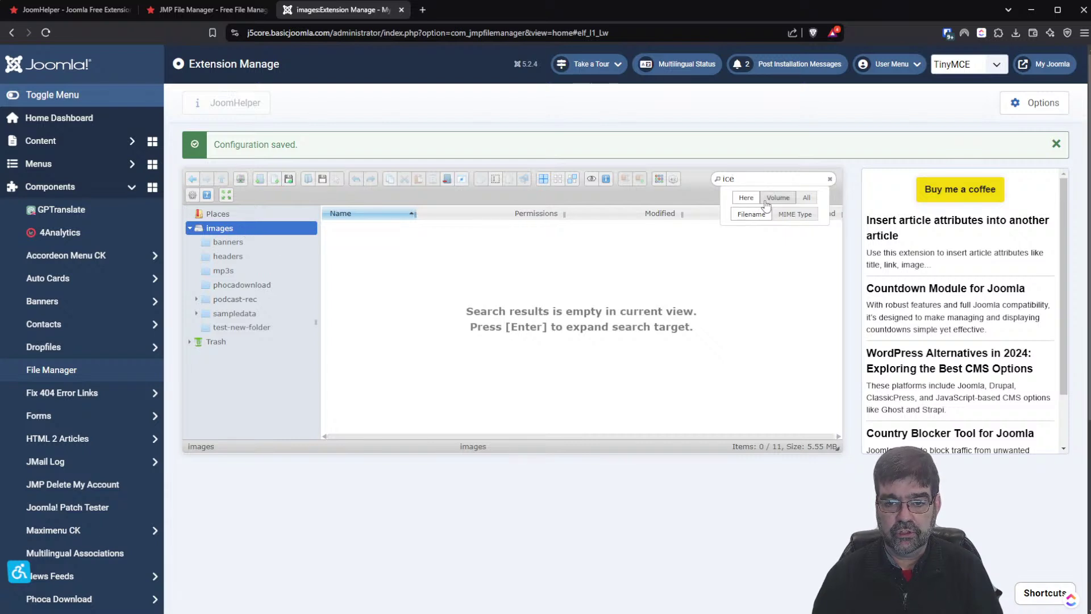
{"action": "left_click", "coordinate": [770, 200]}
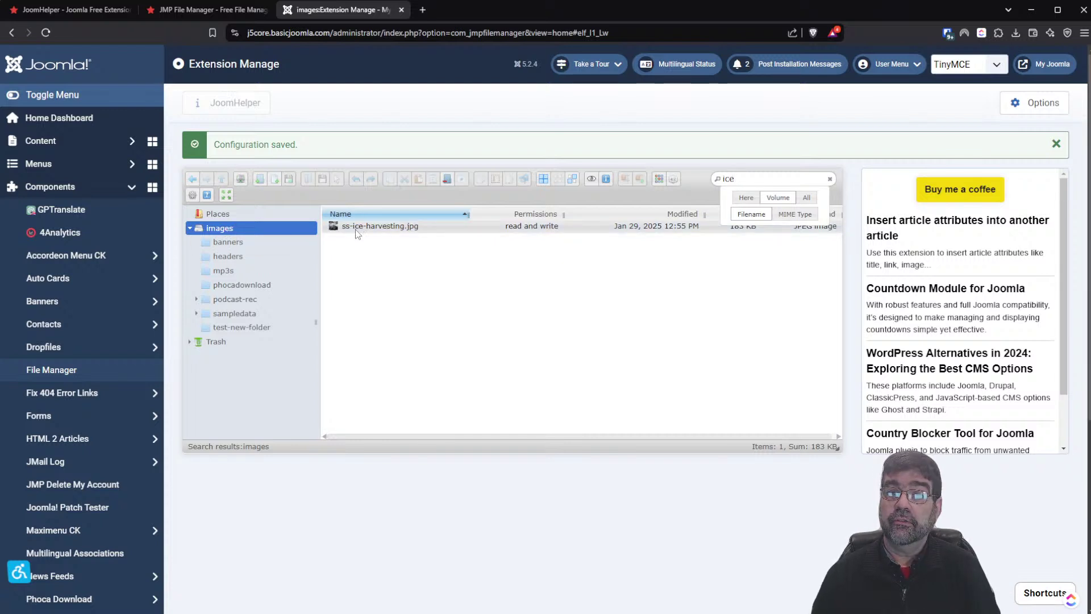
{"action": "mouse_move", "coordinate": [356, 230]}
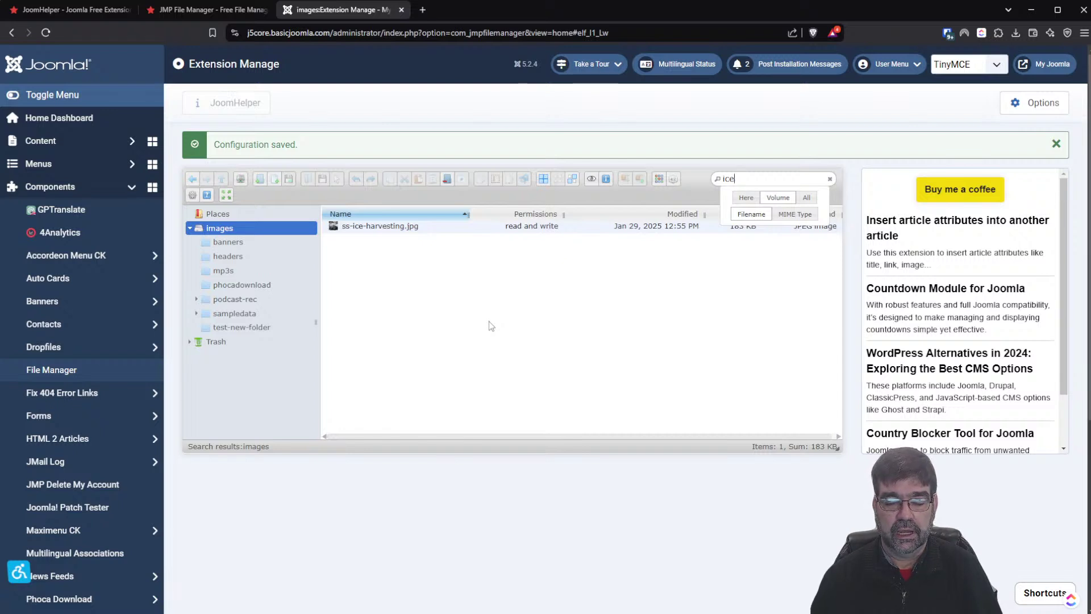
{"action": "left_click", "coordinate": [862, 138]}
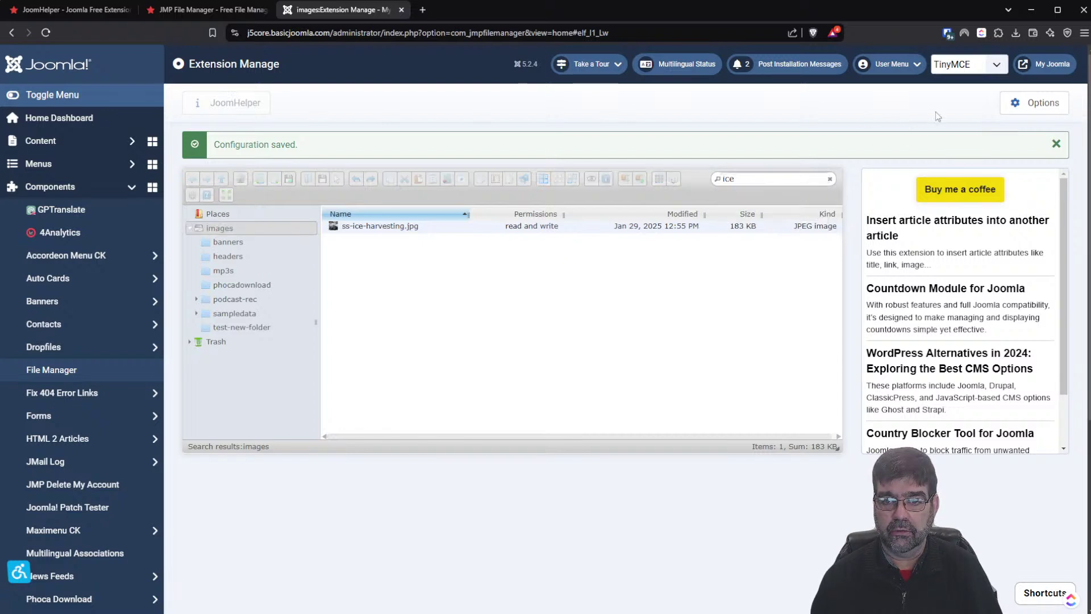
Set the file manager Path to /, Restrict Uploads to No, keep hidden files shown, and save.
{"action": "left_click", "coordinate": [1028, 107]}
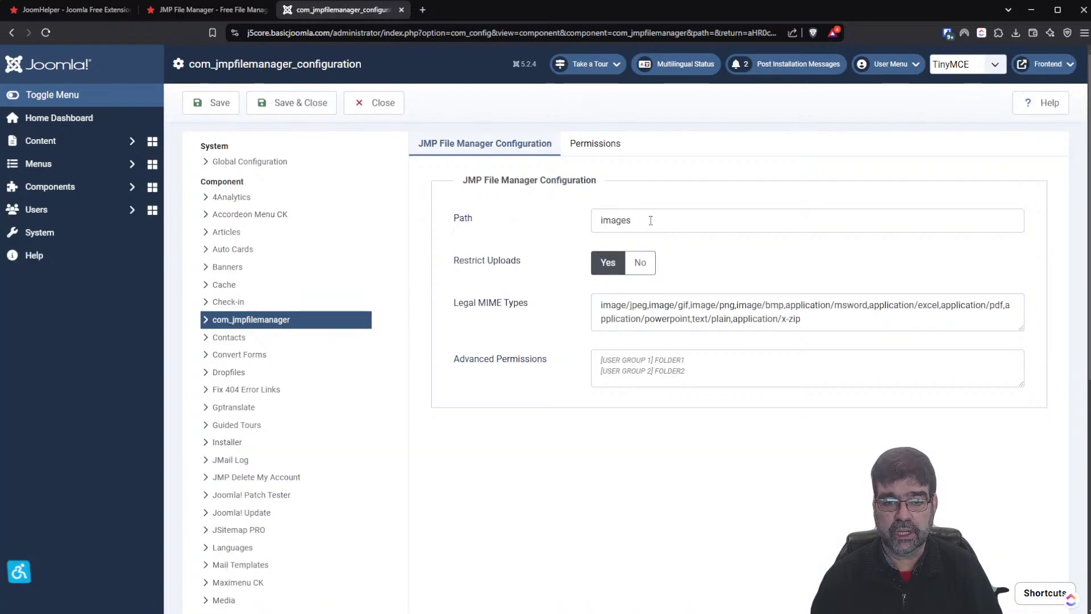
{"action": "double_click", "coordinate": [650, 222]}
{"action": "type", "text": "/"}
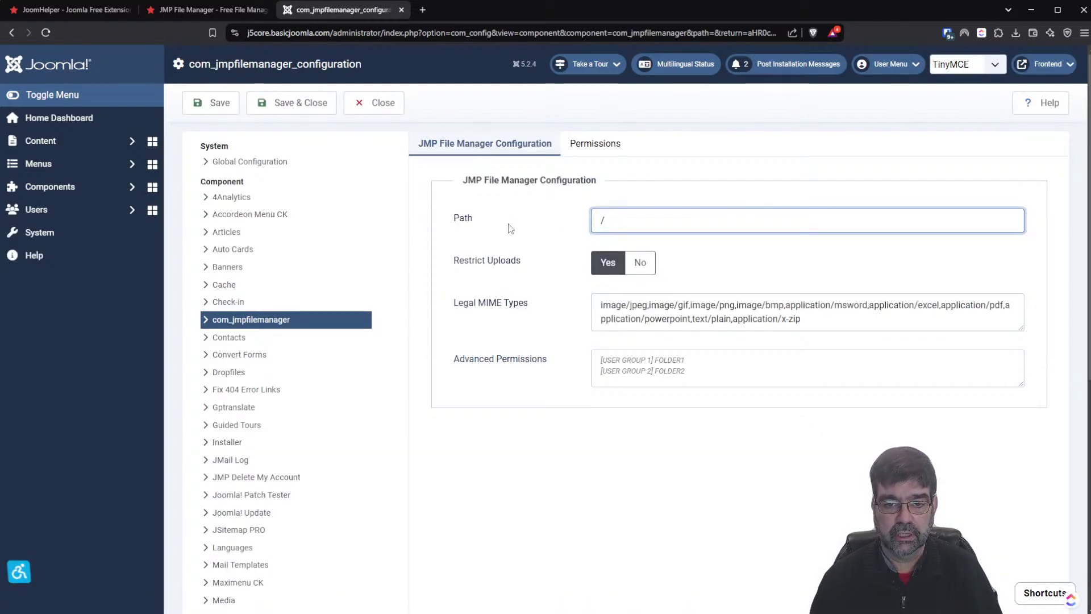
{"action": "left_click", "coordinate": [638, 275]}
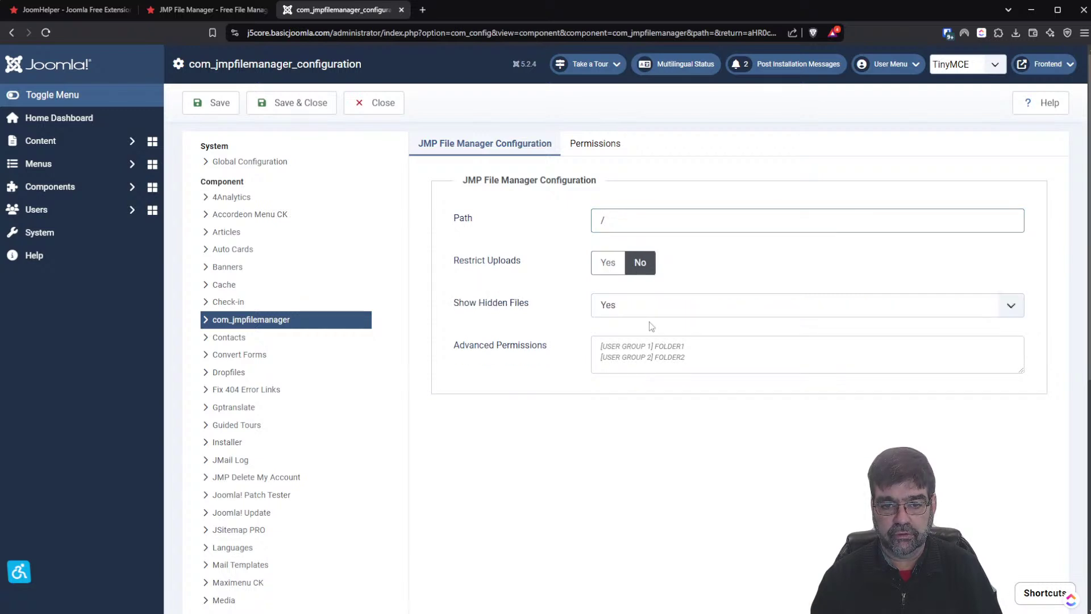
{"action": "left_click", "coordinate": [657, 309]}
{"action": "left_click", "coordinate": [660, 326]}
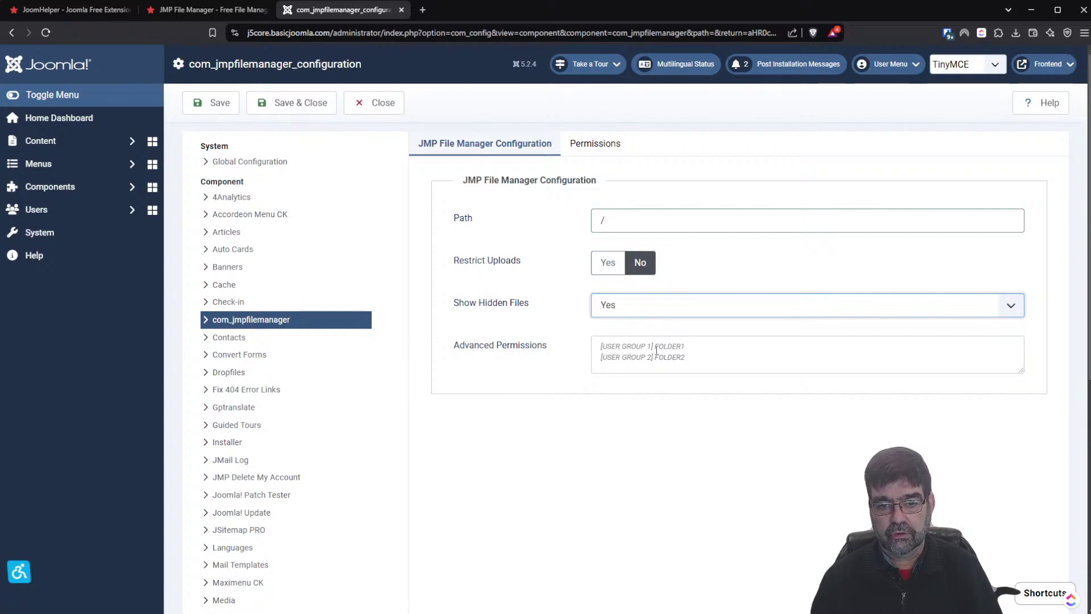
{"action": "left_click", "coordinate": [674, 348]}
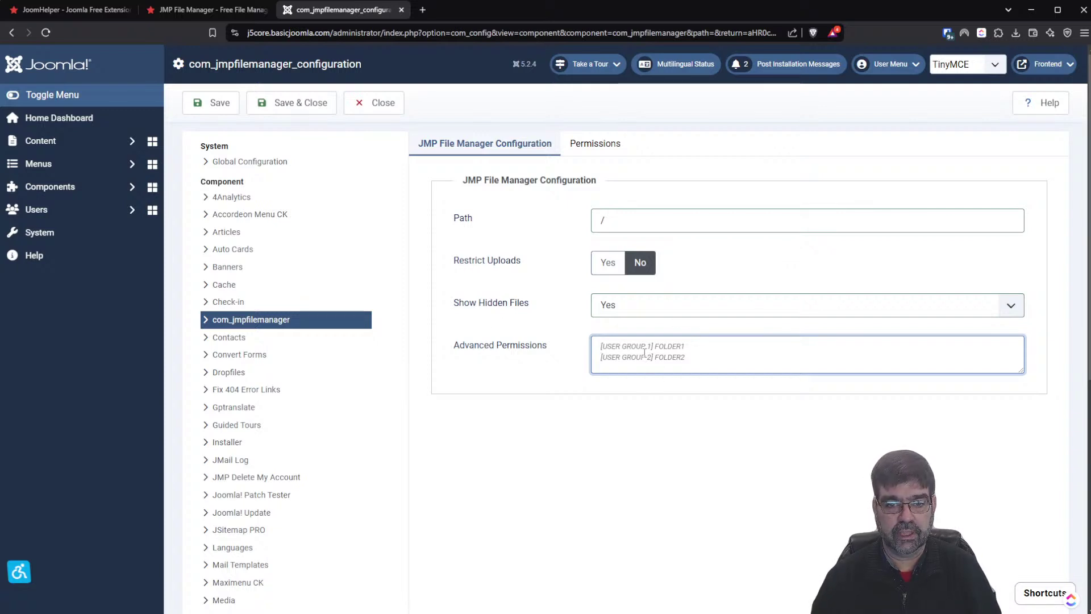
{"action": "left_click", "coordinate": [289, 105]}
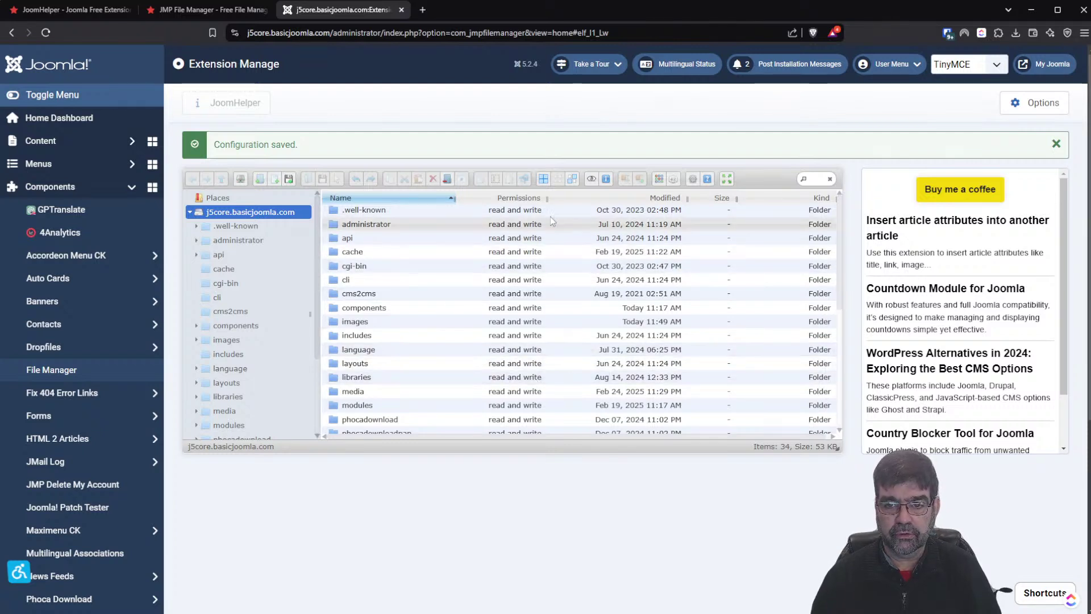
Search the whole site volume for 'regularlabs' and scroll through the 42 matching items.
{"action": "left_click", "coordinate": [816, 179]}
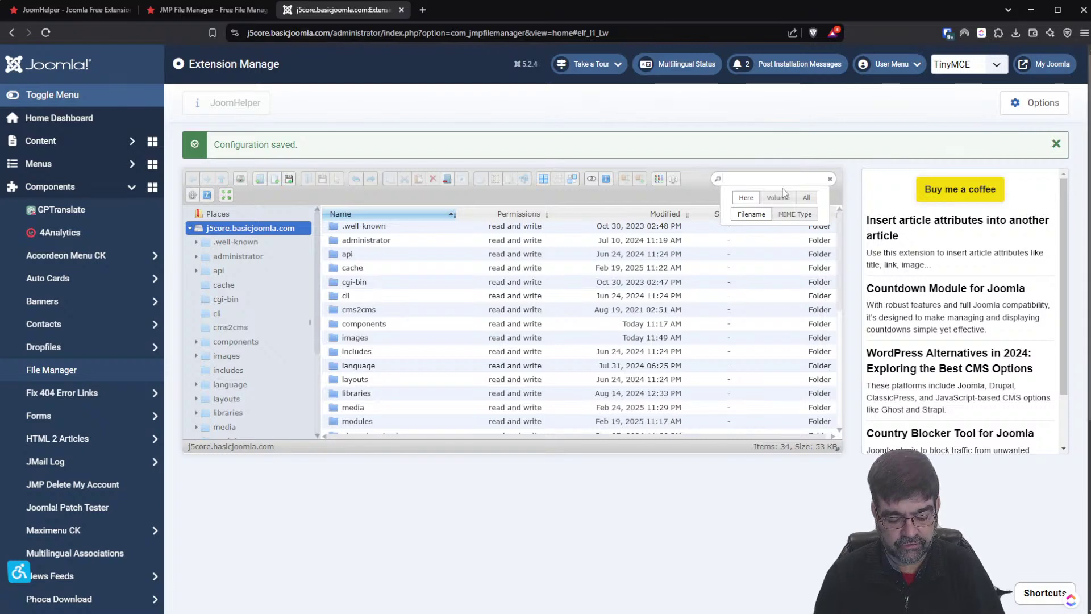
{"action": "type", "text": "reg"}
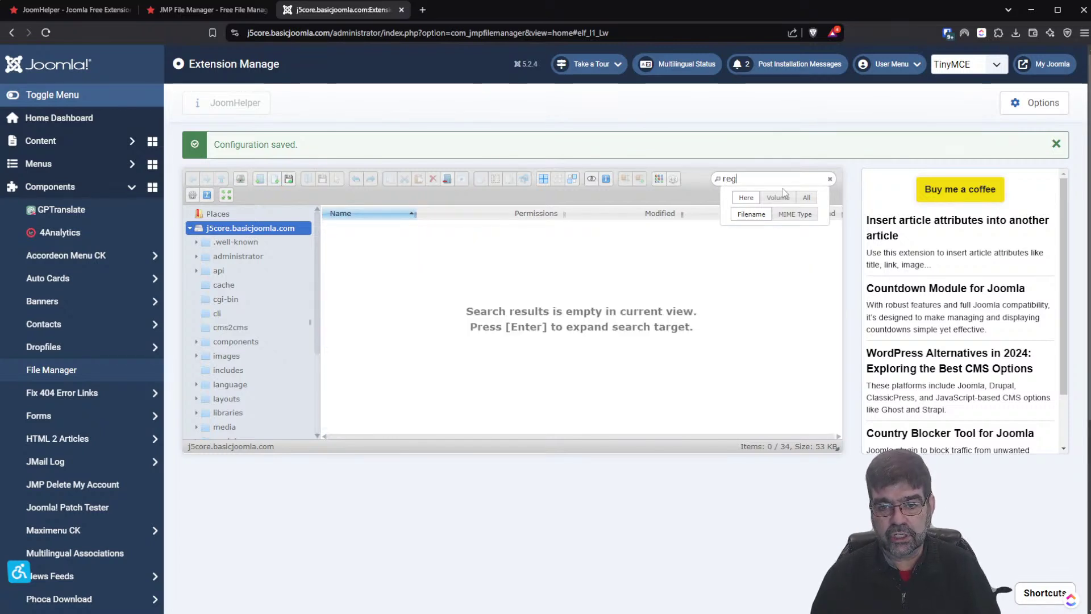
{"action": "left_click", "coordinate": [782, 196]}
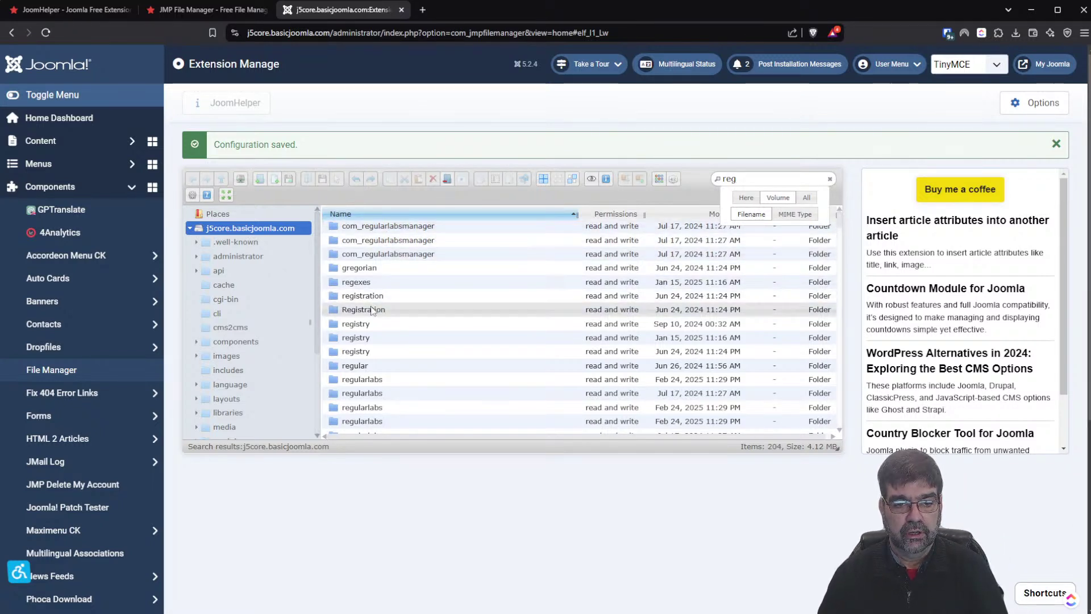
{"action": "scroll", "coordinate": [364, 327], "scroll_direction": "down", "scroll_amount": 2}
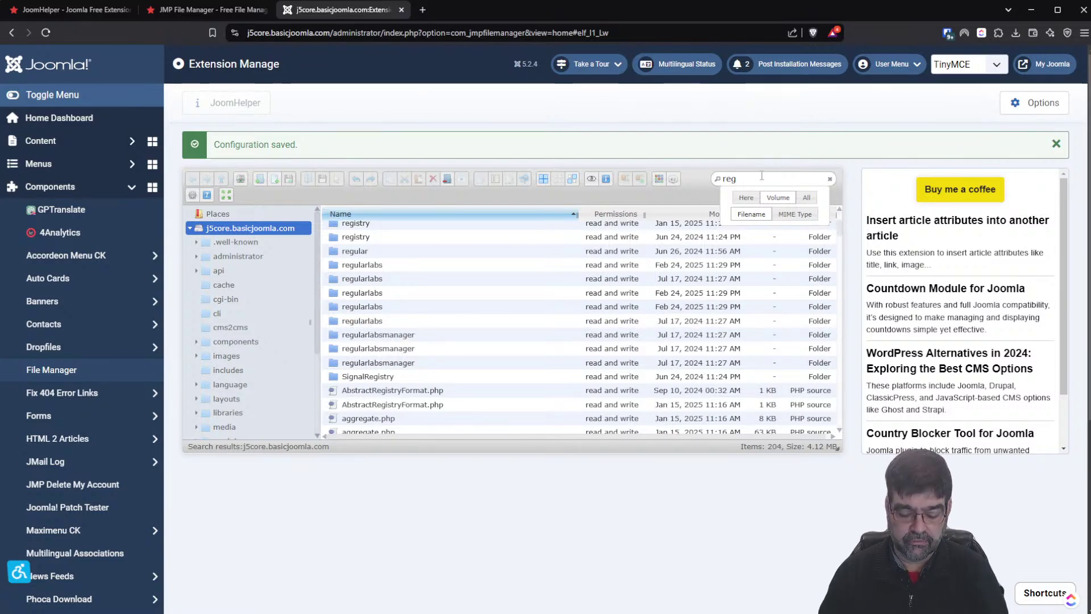
{"action": "type", "text": "larlabs"}
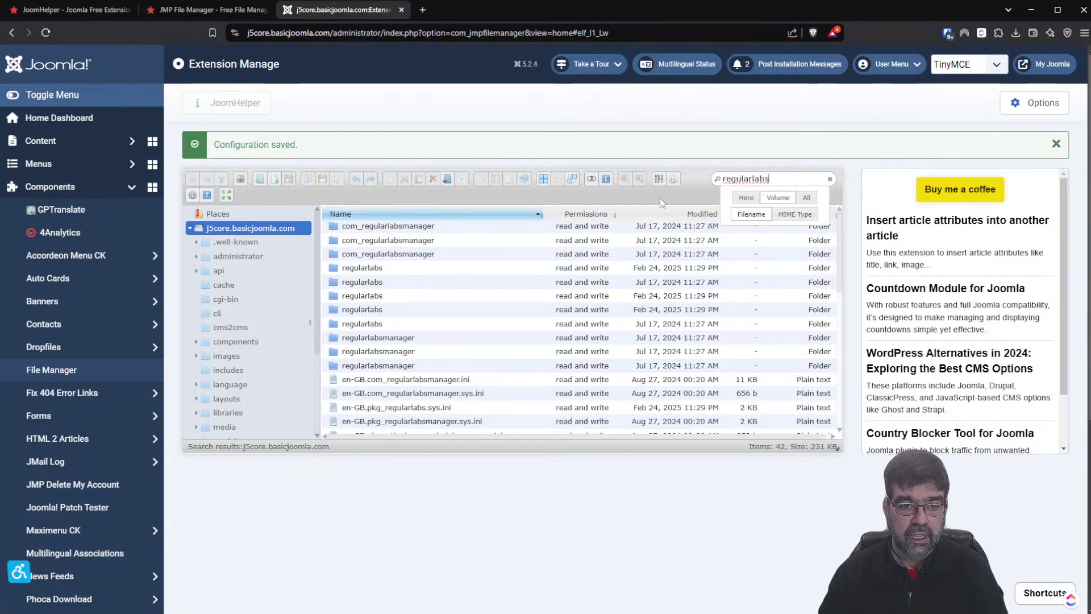
{"action": "scroll", "coordinate": [444, 254], "scroll_direction": "down", "scroll_amount": 3}
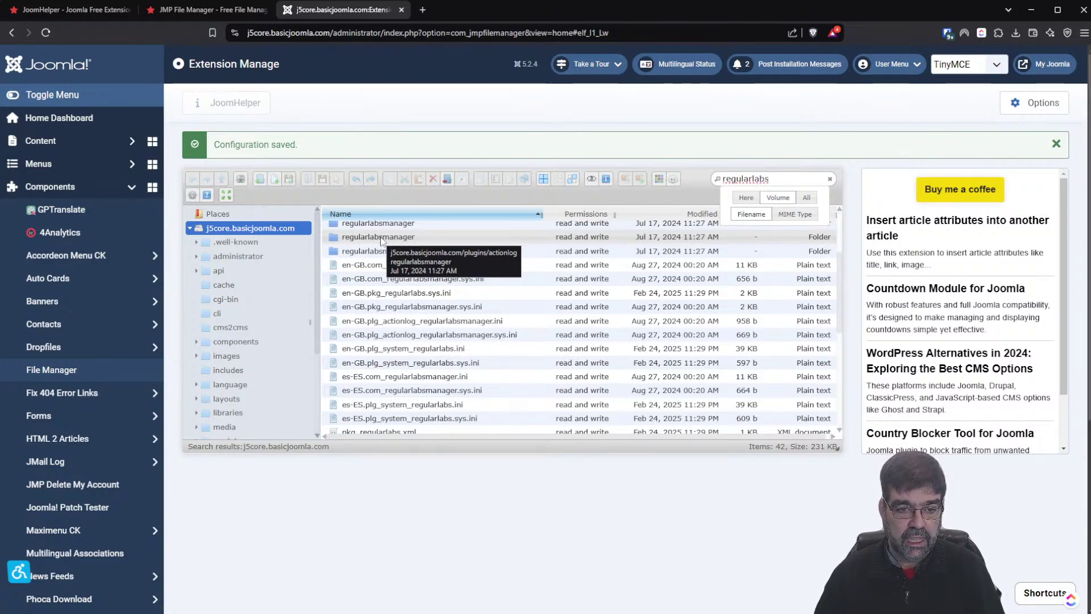
{"action": "scroll", "coordinate": [385, 258], "scroll_direction": "down", "scroll_amount": 1}
{"action": "scroll", "coordinate": [385, 259], "scroll_direction": "down", "scroll_amount": 3}
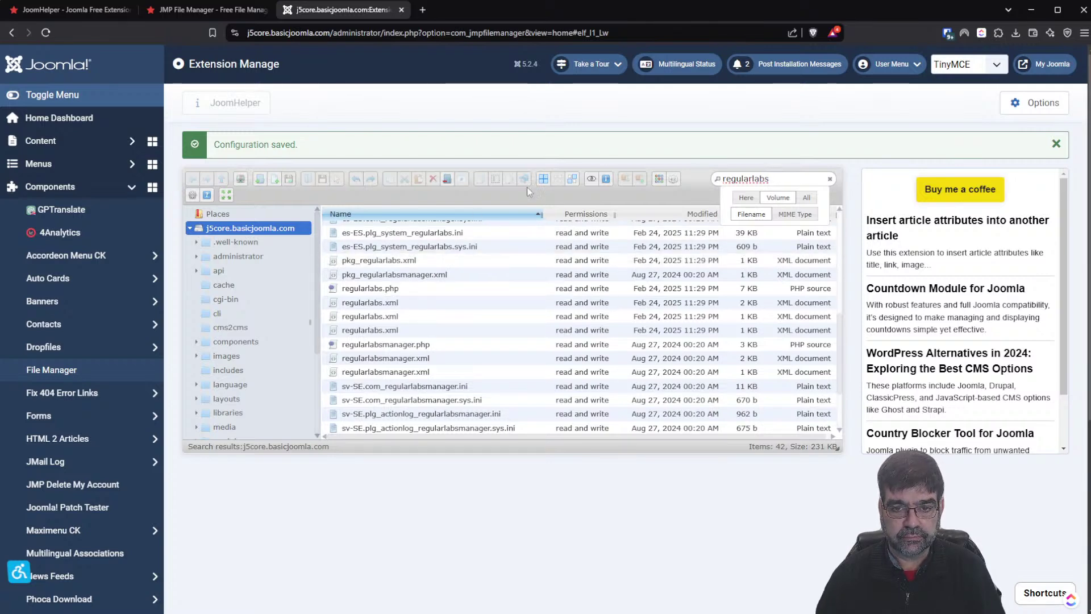
{"action": "left_click", "coordinate": [689, 149]}
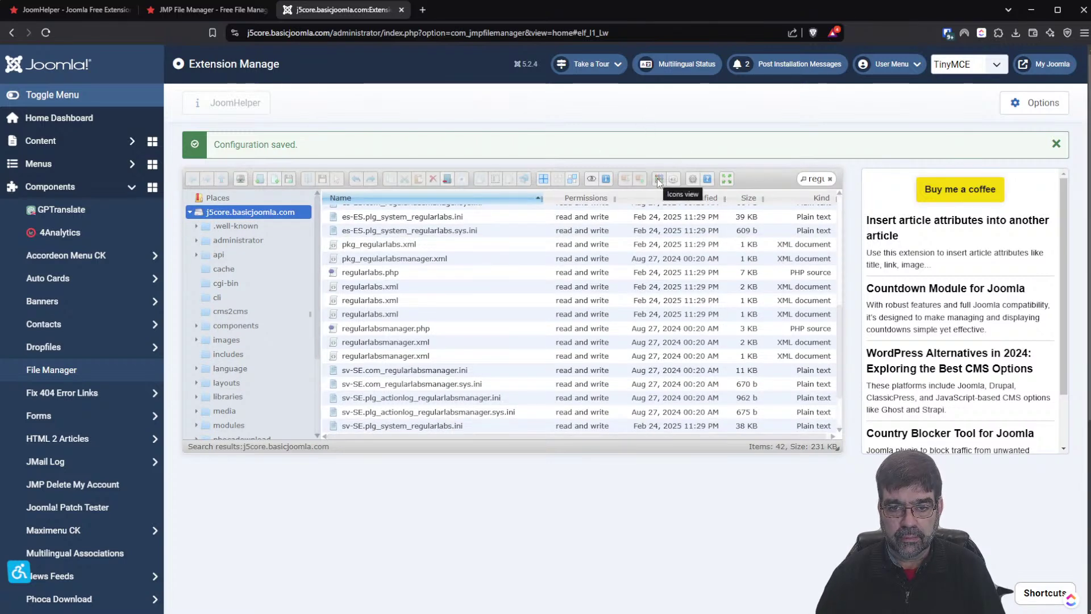
{"action": "left_click", "coordinate": [658, 179]}
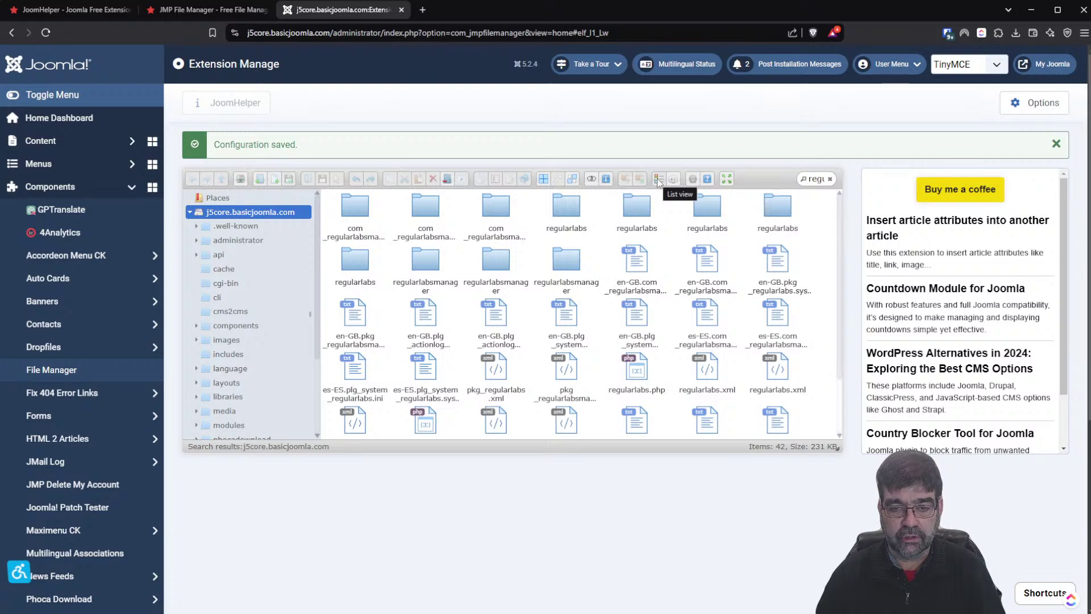
{"action": "left_click", "coordinate": [673, 180]}
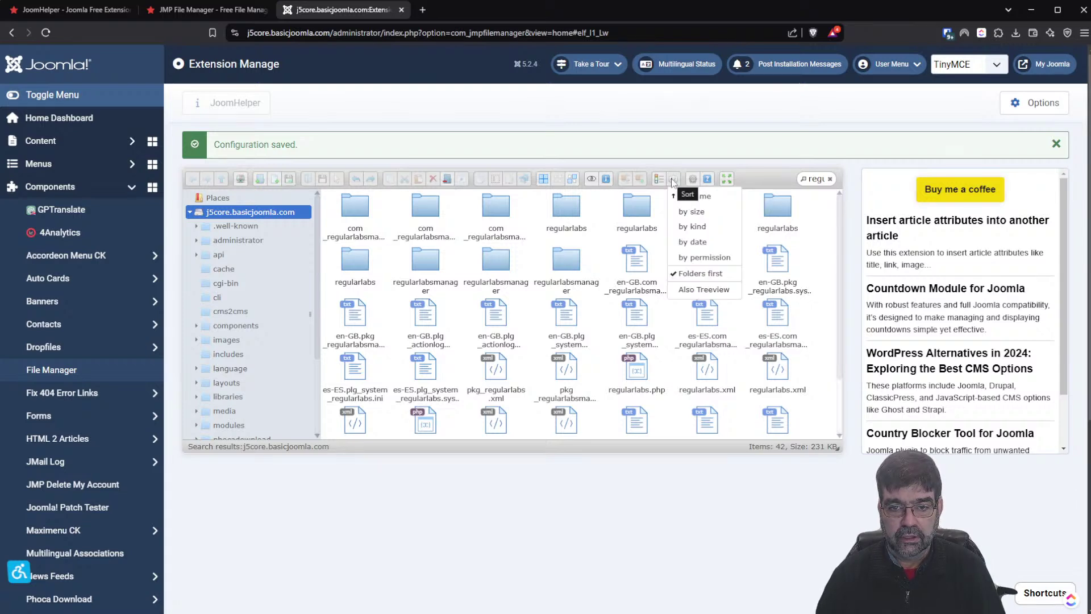
{"action": "left_click", "coordinate": [658, 180]}
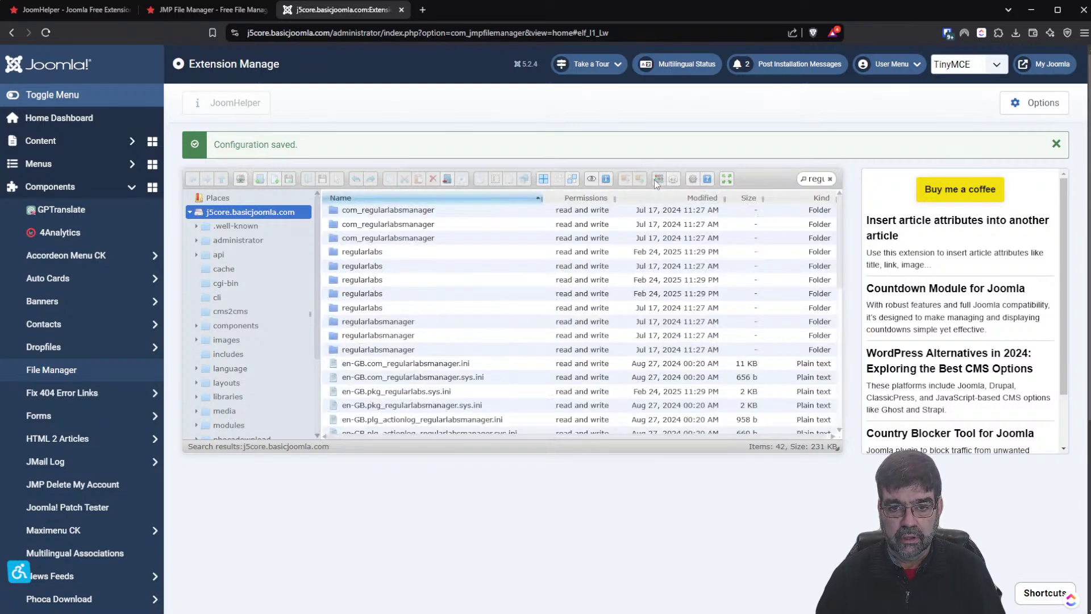
{"action": "left_click", "coordinate": [693, 180]}
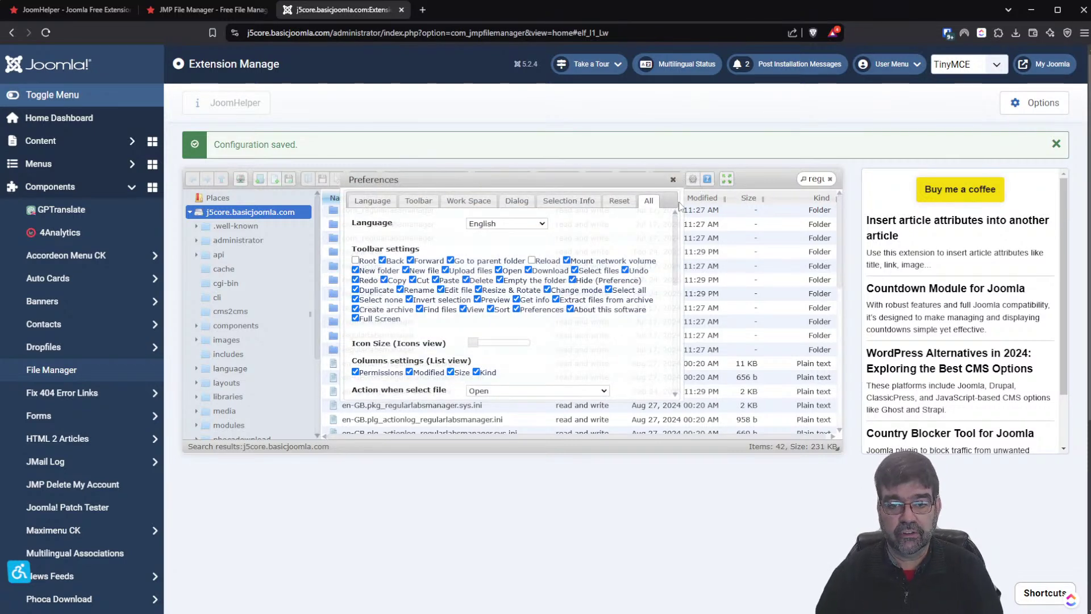
{"action": "left_click_drag", "start_coordinate": [674, 233], "coordinate": [674, 280]}
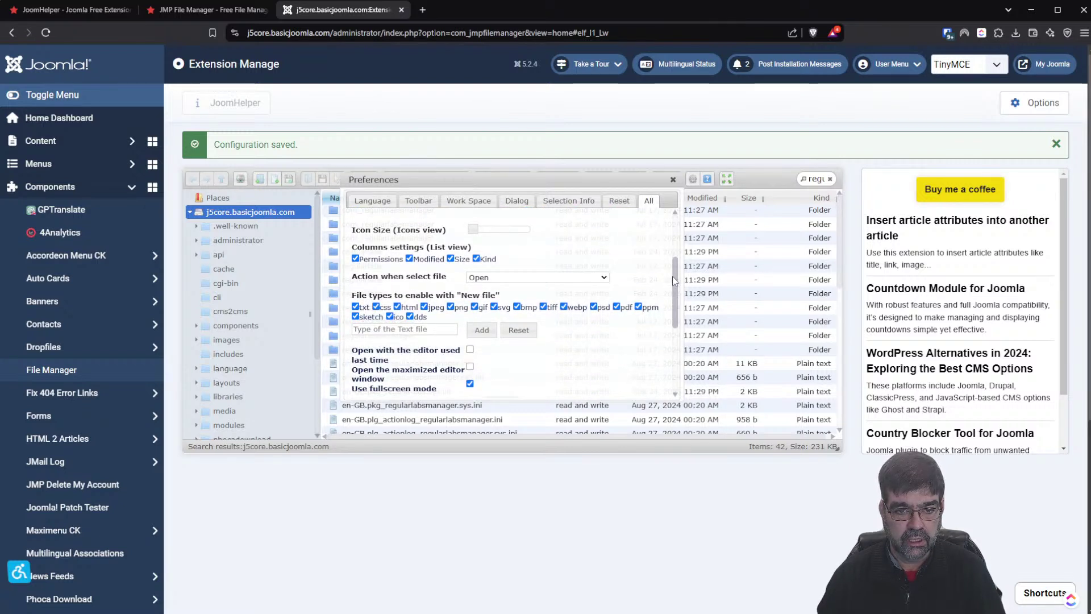
{"action": "left_click_drag", "start_coordinate": [672, 281], "coordinate": [674, 239]}
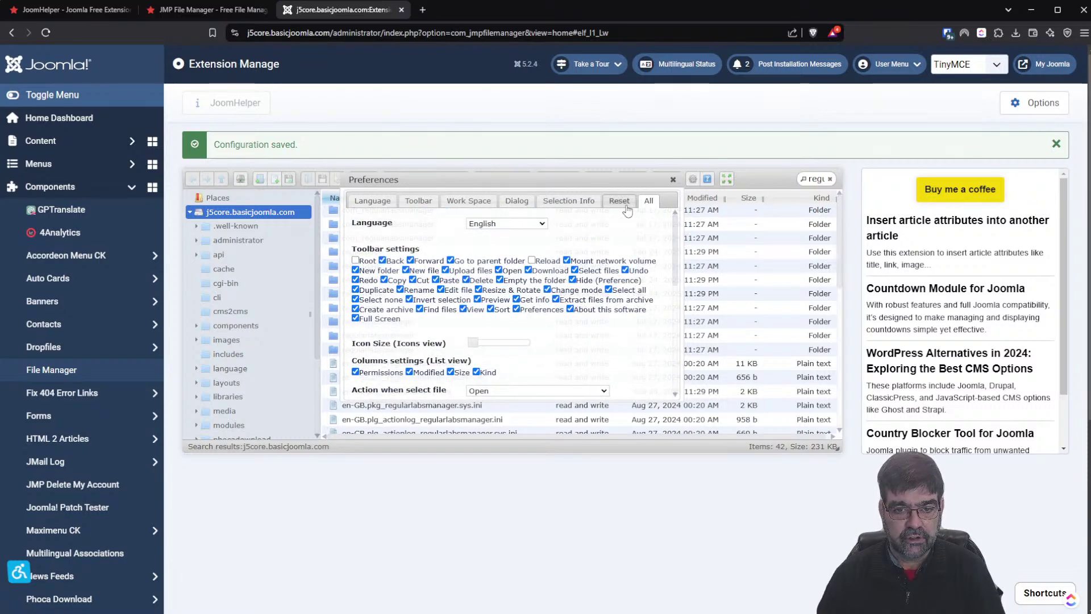
{"action": "left_click", "coordinate": [385, 210]}
{"action": "left_click", "coordinate": [416, 201]}
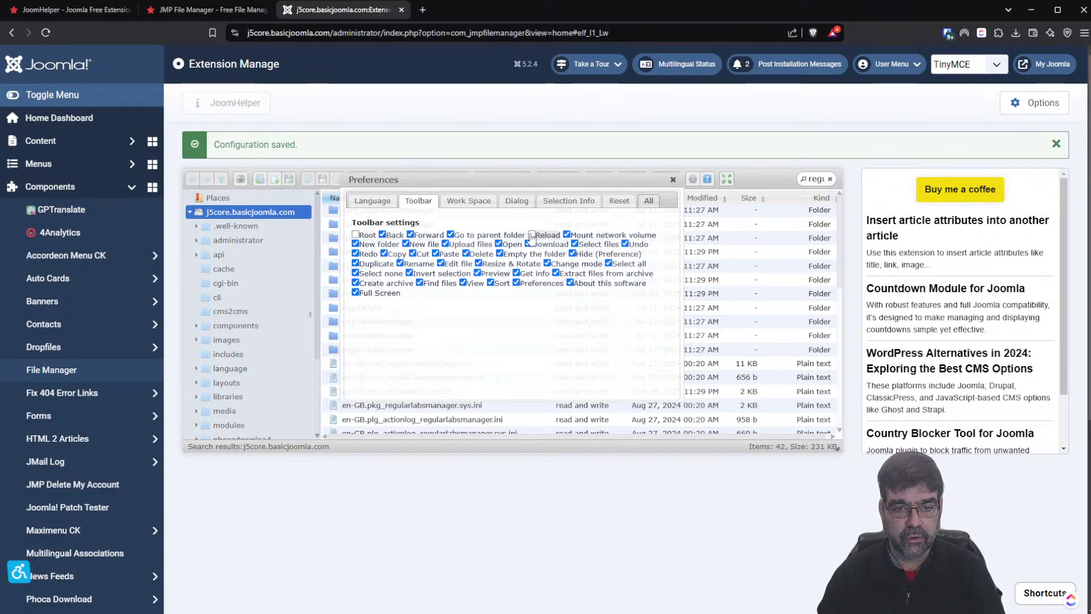
{"action": "left_click", "coordinate": [468, 201]}
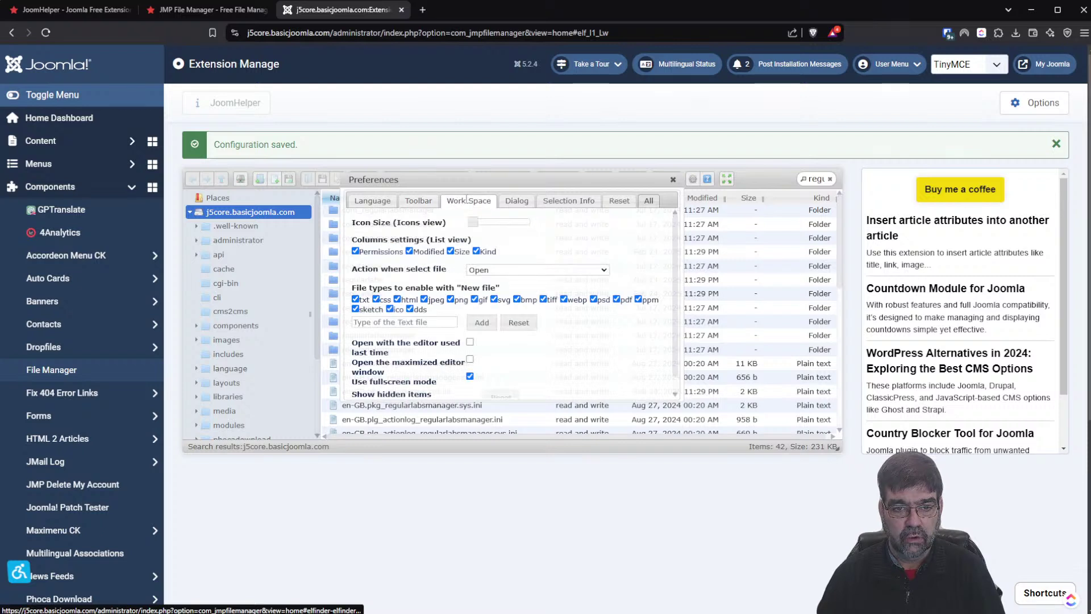
{"action": "mouse_move", "coordinate": [473, 223]}
{"action": "left_mouse_down"}
{"action": "mouse_move", "coordinate": [490, 226]}
{"action": "mouse_move", "coordinate": [464, 230]}
{"action": "left_mouse_up"}
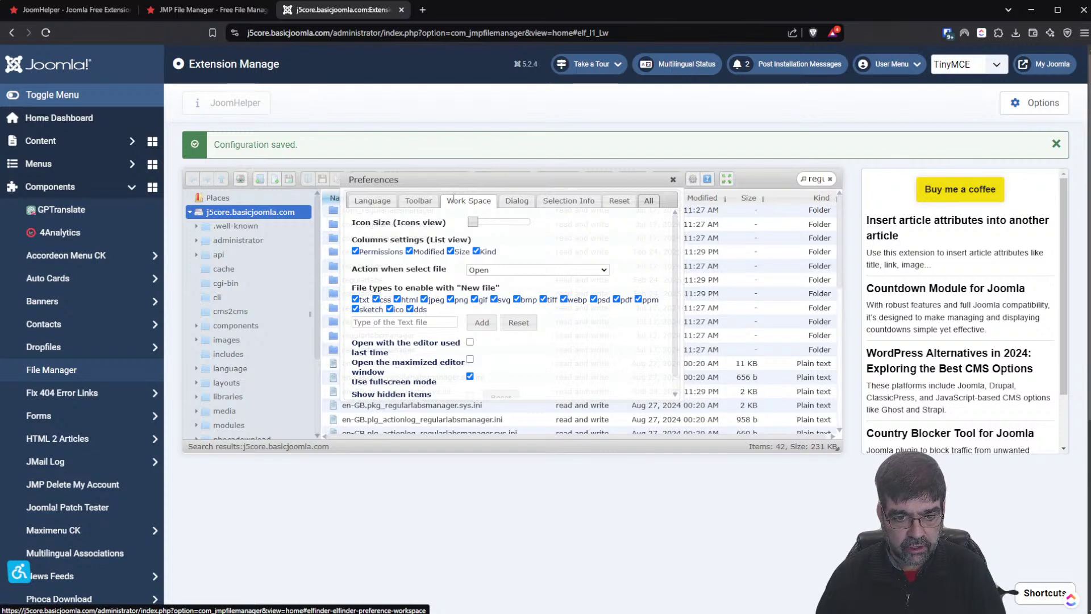
{"action": "left_click", "coordinate": [517, 200]}
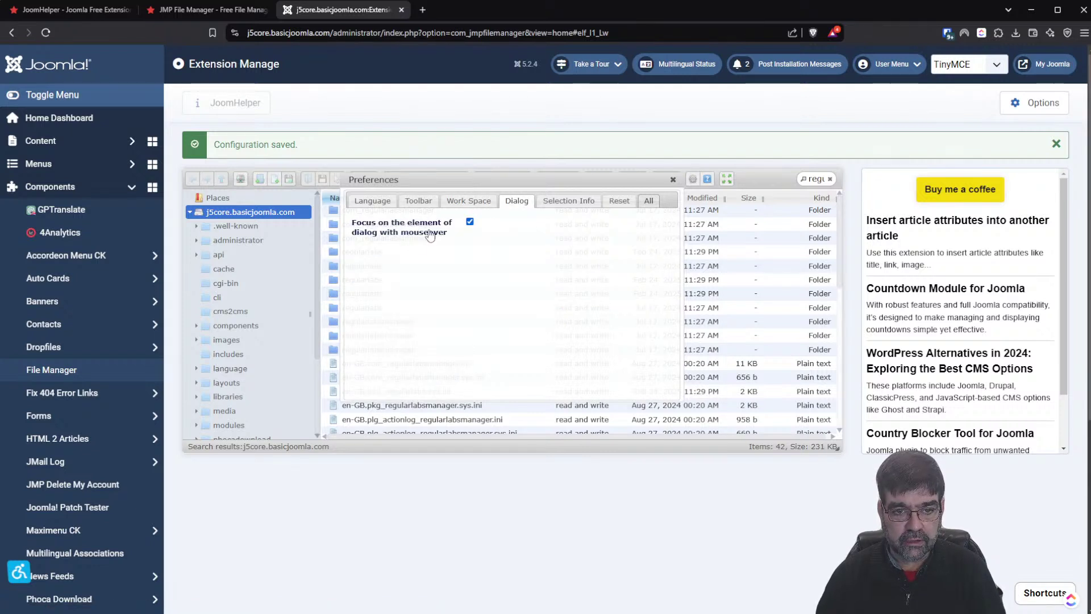
{"action": "left_click", "coordinate": [547, 205]}
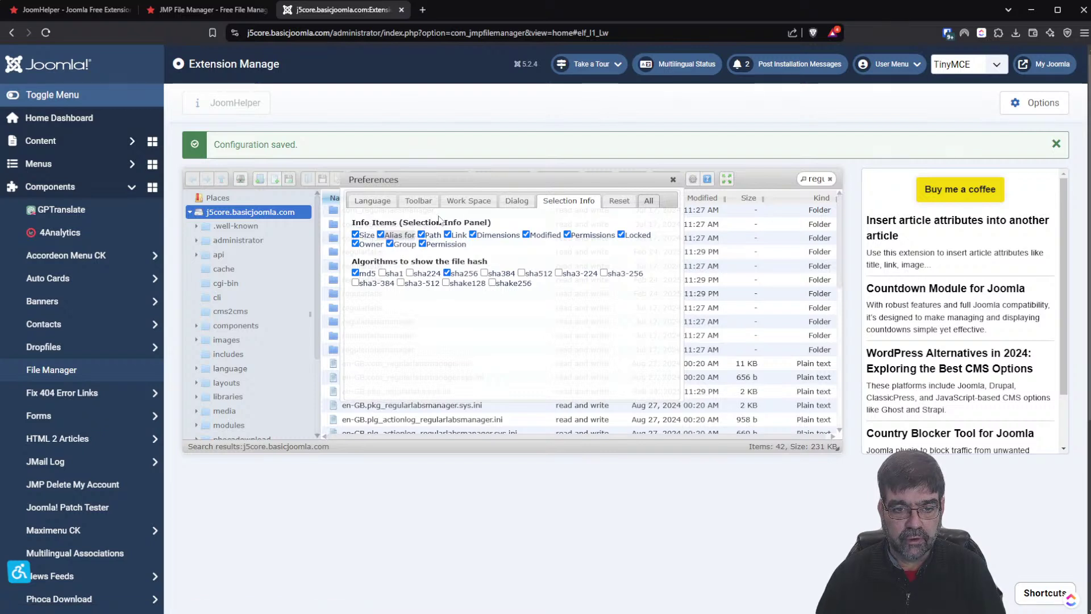
{"action": "left_click", "coordinate": [673, 180]}
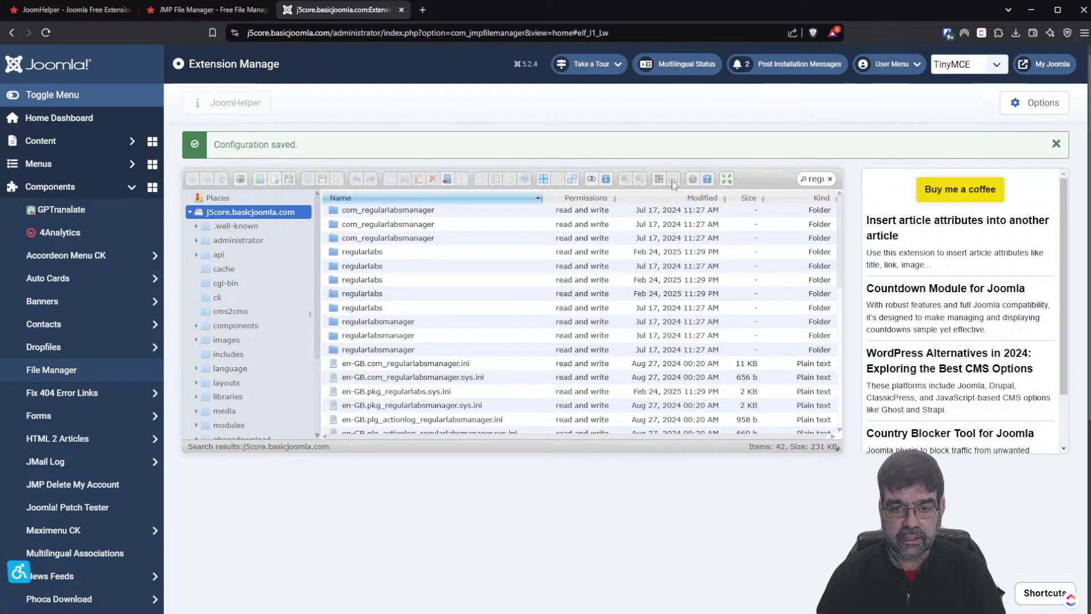
Inspect the context actions for several regularlabs search results.
{"action": "right_click", "coordinate": [409, 337]}
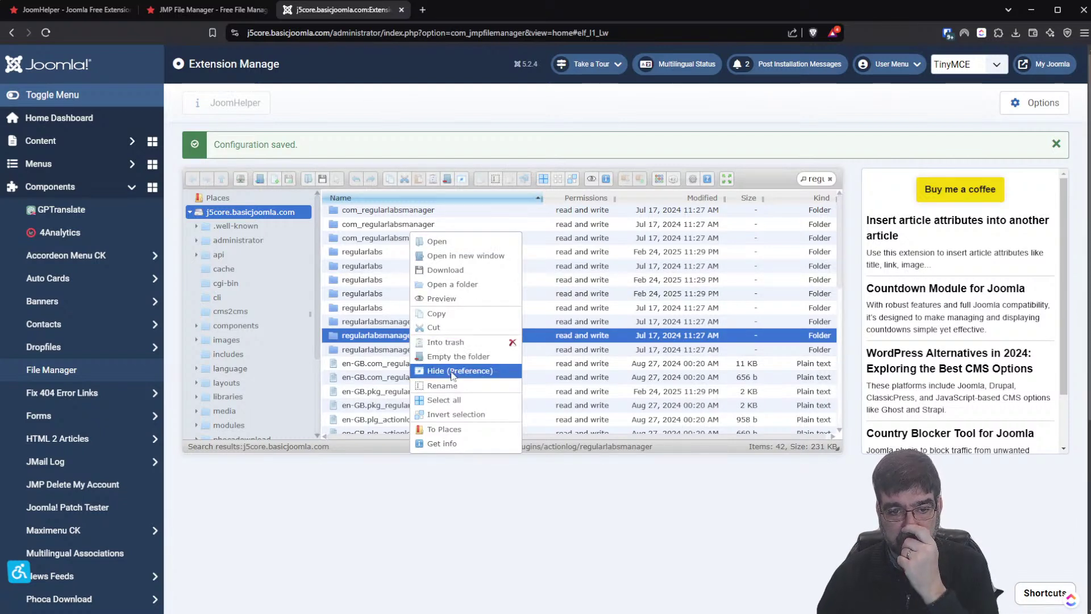
{"action": "right_click", "coordinate": [364, 367]}
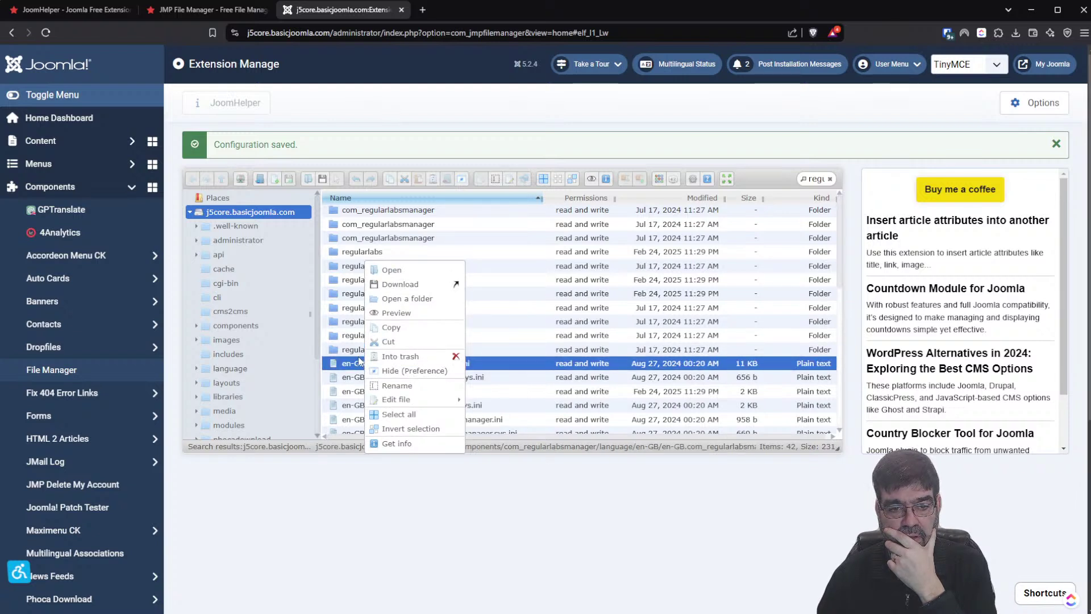
{"action": "right_click", "coordinate": [357, 350]}
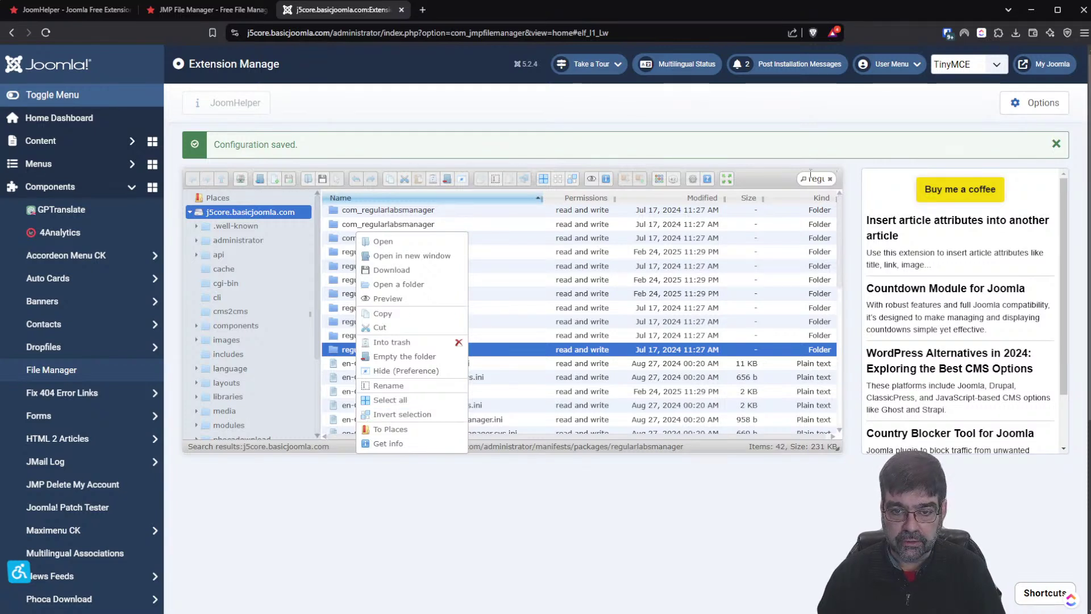
Clear the search, open the images folder, and bring up Edit file for ss-love-letters.jpg.
{"action": "left_click", "coordinate": [830, 178]}
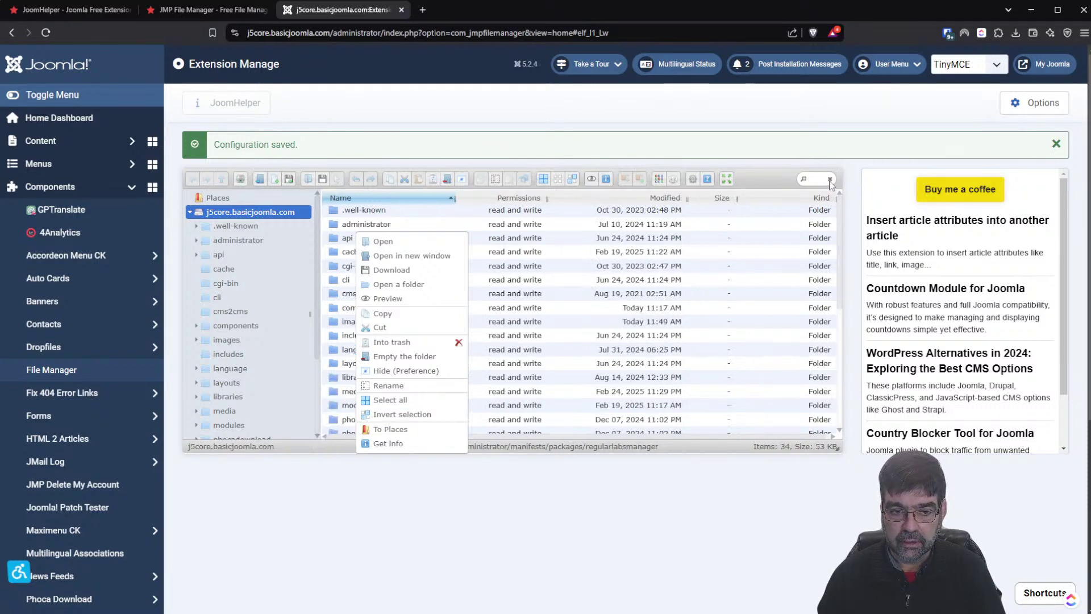
{"action": "left_click", "coordinate": [252, 339]}
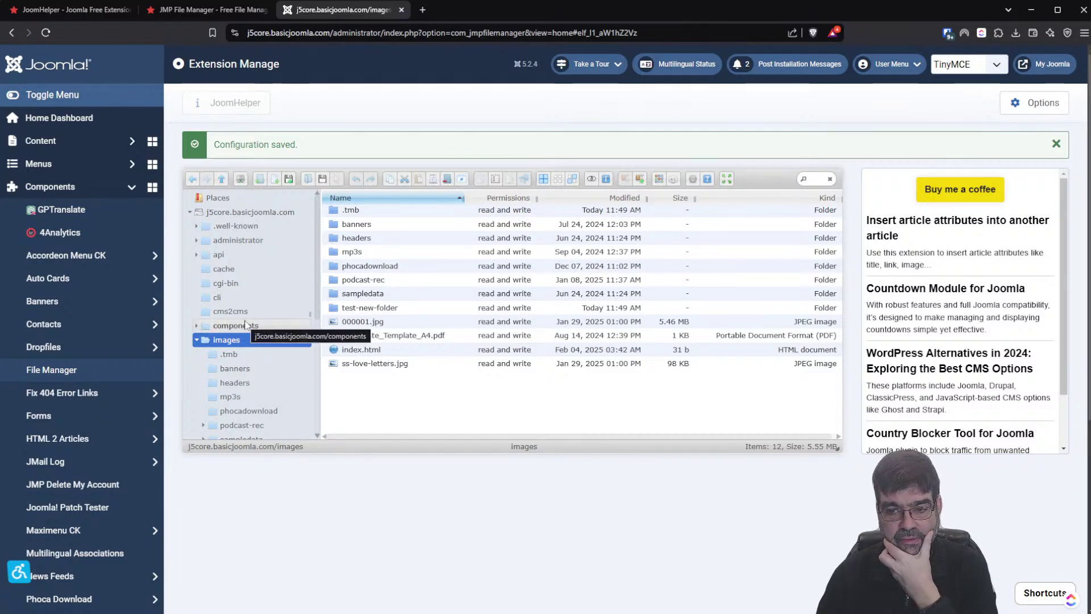
{"action": "right_click", "coordinate": [370, 364]}
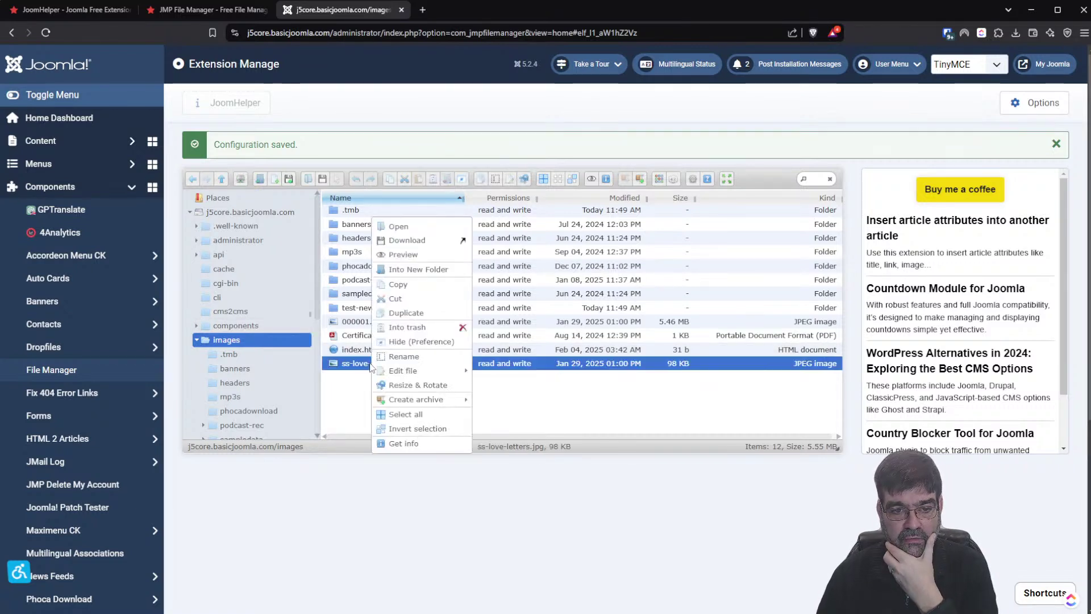
{"action": "mouse_move", "coordinate": [391, 370]}
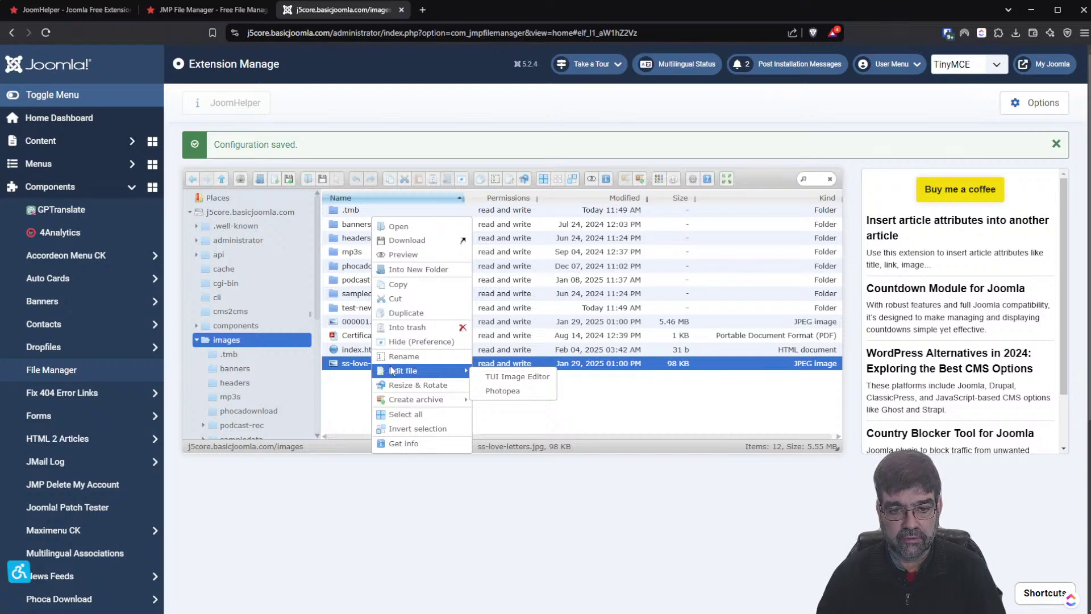
Open ss-love-letters.jpg in Photopea, review its Brush and Character panels, then go to JoomHelper.
{"action": "left_click", "coordinate": [503, 382]}
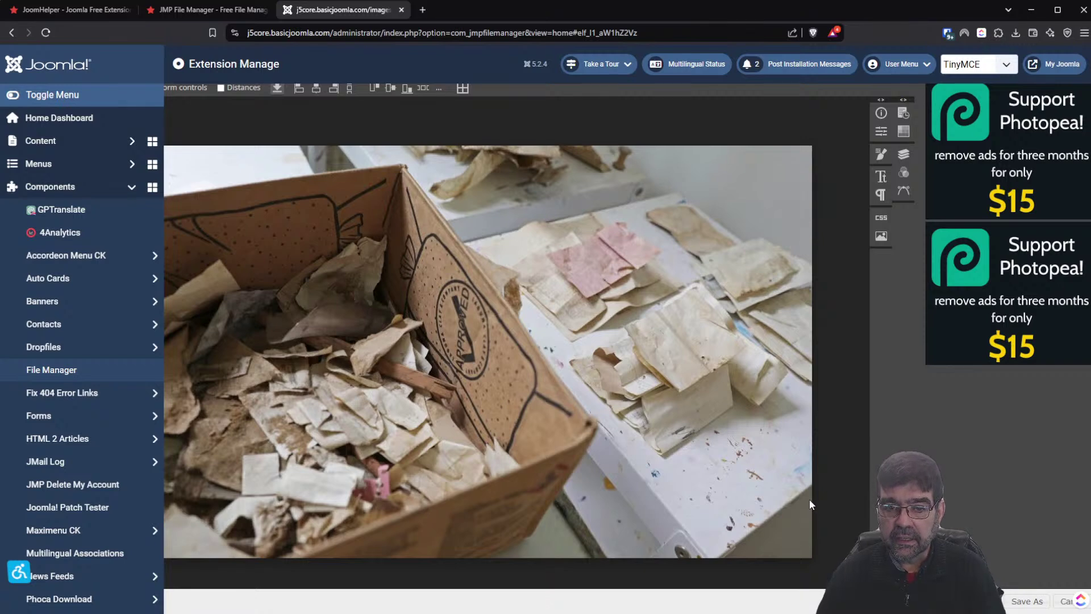
{"action": "mouse_move", "coordinate": [313, 306]}
{"action": "left_mouse_down"}
{"action": "mouse_move", "coordinate": [453, 322]}
{"action": "mouse_move", "coordinate": [372, 291]}
{"action": "mouse_move", "coordinate": [380, 372]}
{"action": "mouse_move", "coordinate": [353, 309]}
{"action": "mouse_move", "coordinate": [356, 323]}
{"action": "mouse_move", "coordinate": [298, 295]}
{"action": "mouse_move", "coordinate": [309, 305]}
{"action": "left_mouse_up"}
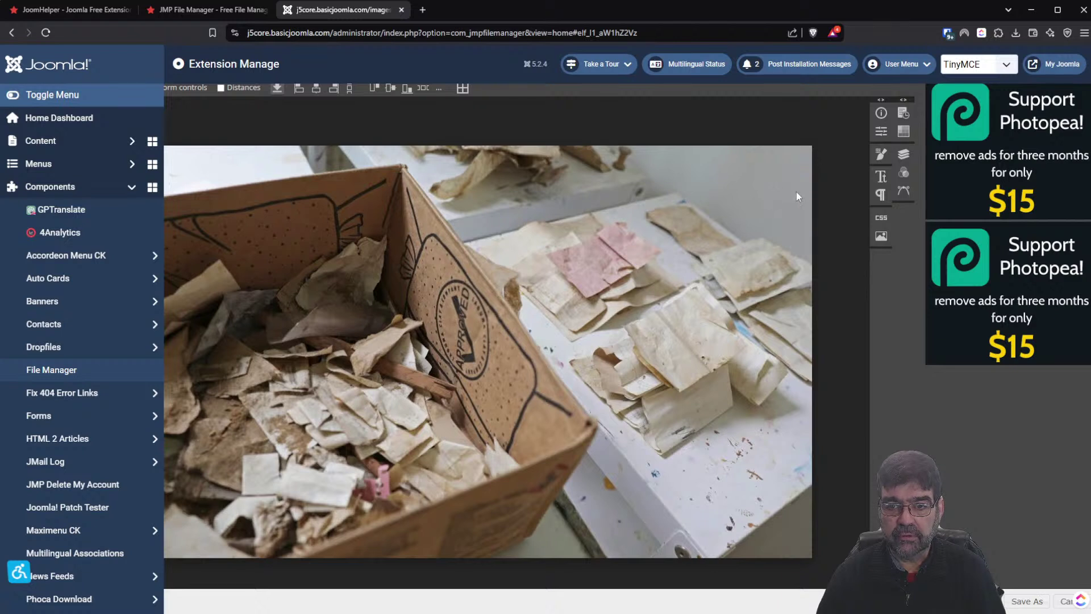
{"action": "left_click", "coordinate": [882, 156]}
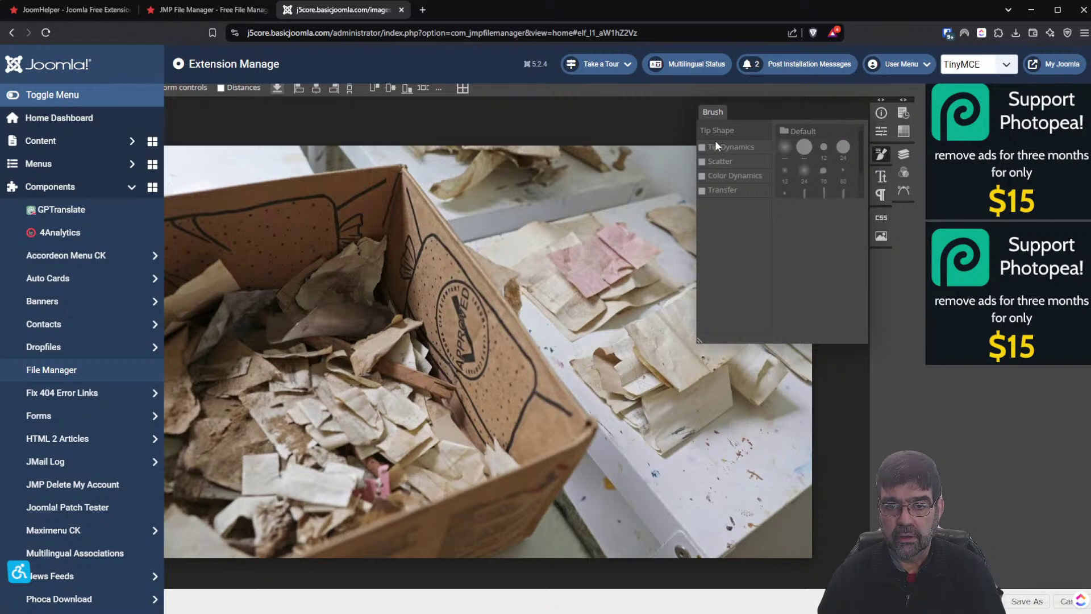
{"action": "left_click", "coordinate": [880, 156]}
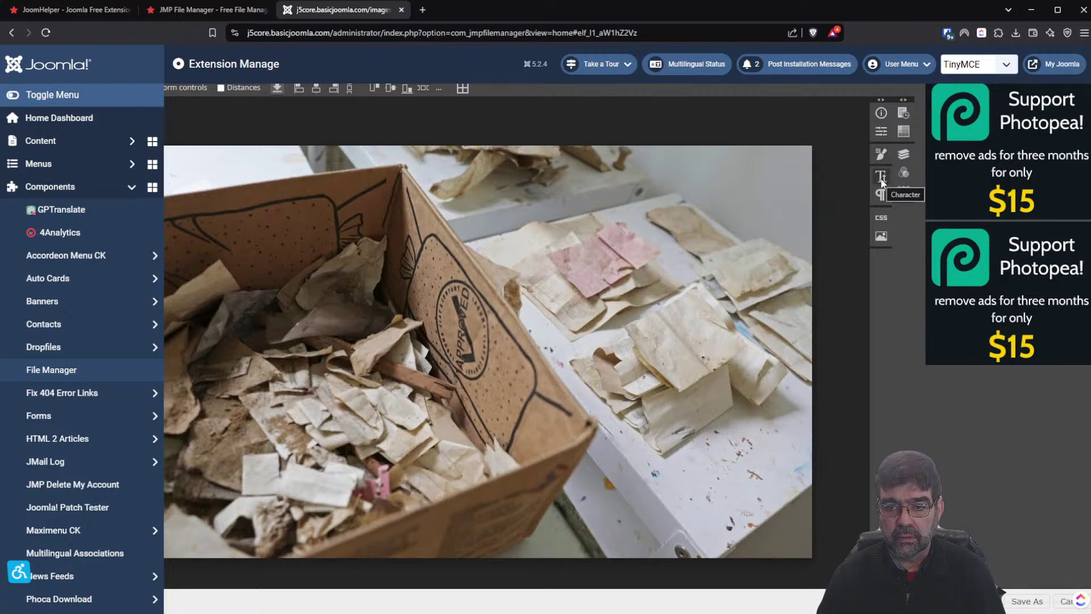
{"action": "left_click", "coordinate": [881, 177]}
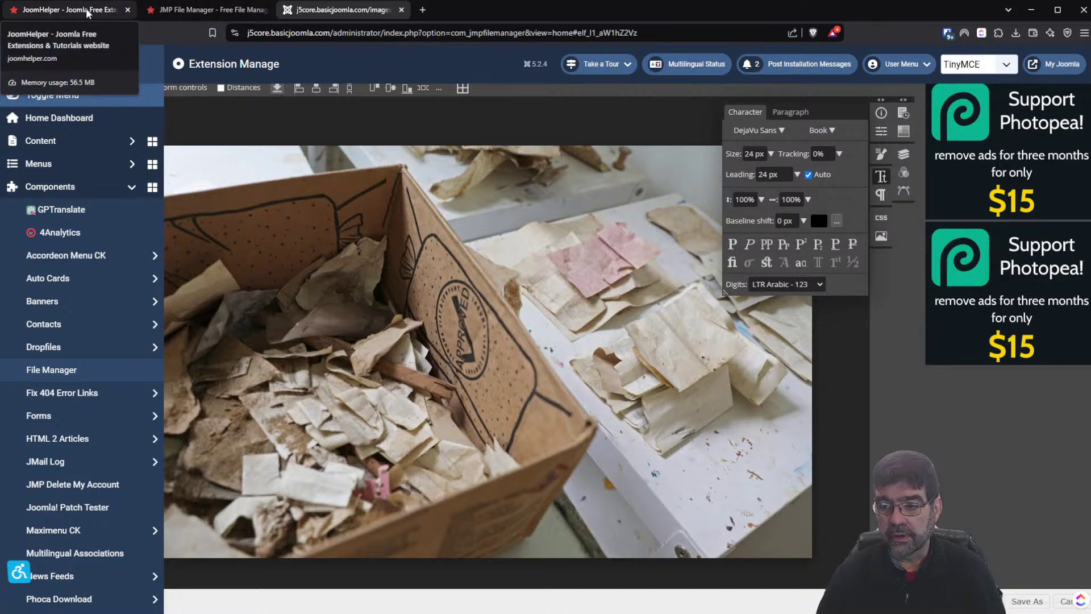
{"action": "left_click", "coordinate": [88, 13]}
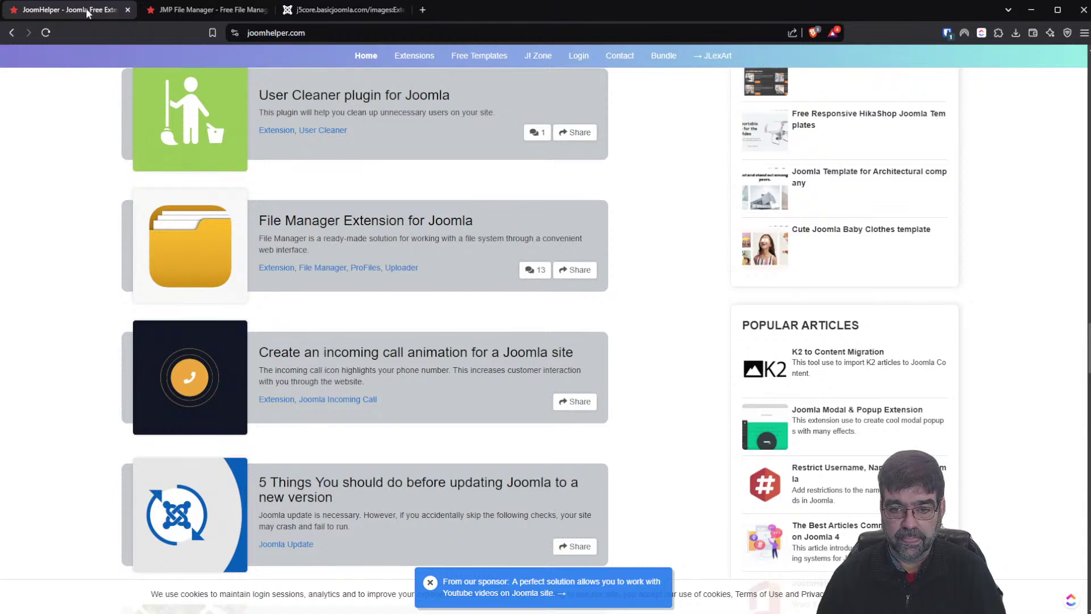
Open the File Manager article and scroll down through its comments.
{"action": "left_click", "coordinate": [182, 12]}
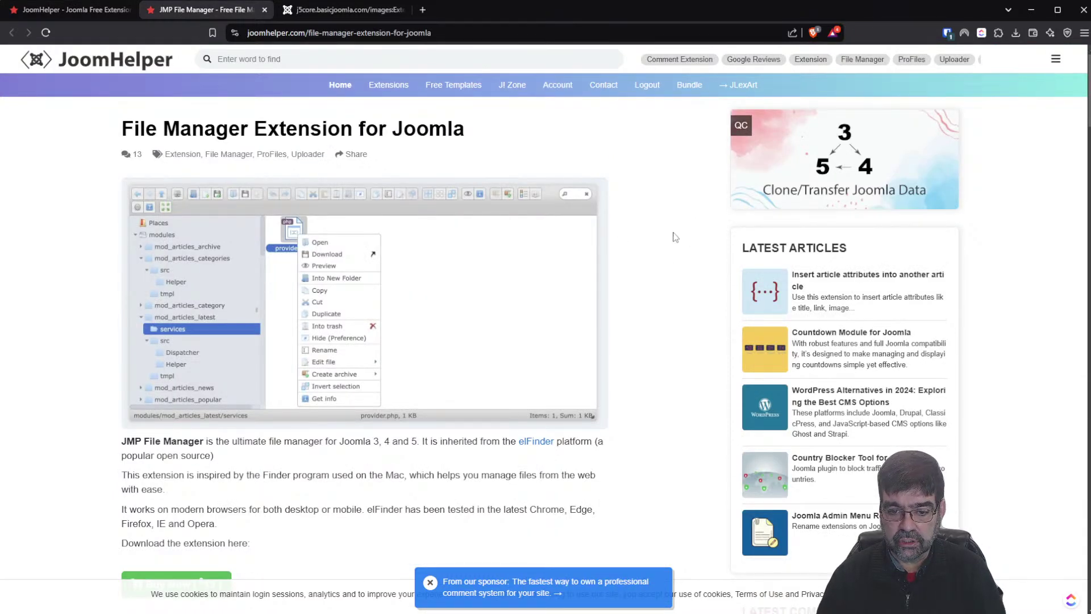
{"action": "scroll", "coordinate": [646, 235], "scroll_direction": "down", "scroll_amount": 5}
{"action": "scroll", "coordinate": [875, 365], "scroll_direction": "down", "scroll_amount": 5}
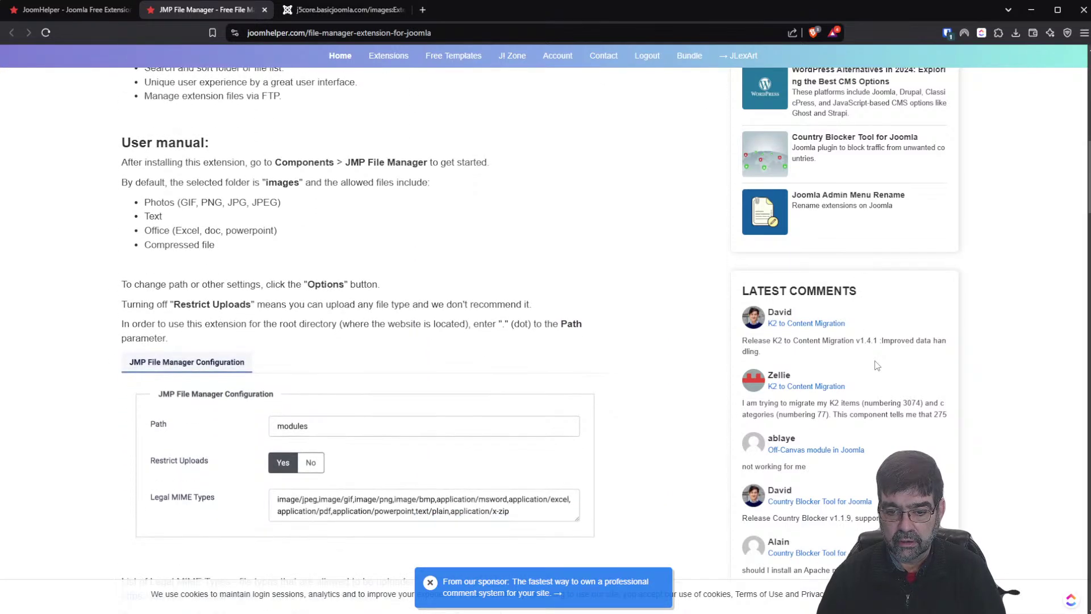
{"action": "scroll", "coordinate": [551, 308], "scroll_direction": "down", "scroll_amount": 10}
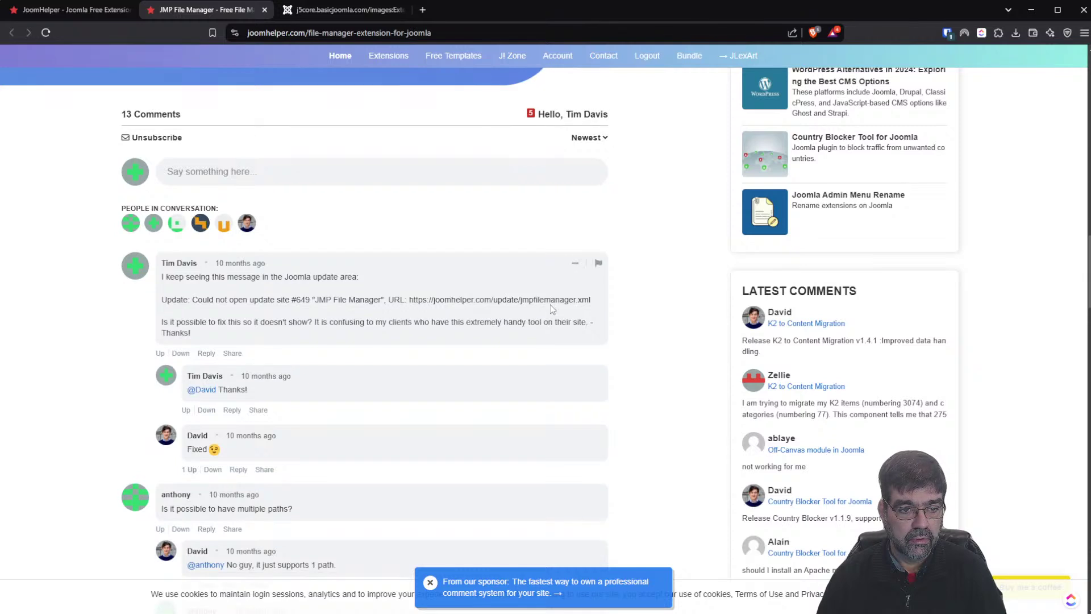
{"action": "scroll", "coordinate": [550, 305], "scroll_direction": "down", "scroll_amount": 5}
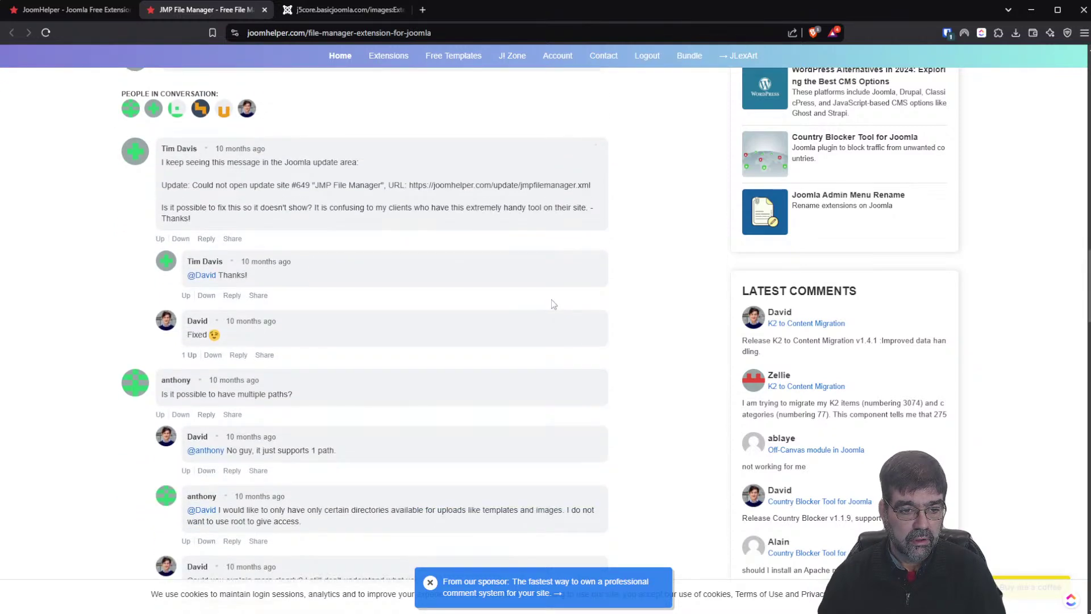
{"action": "scroll", "coordinate": [554, 302], "scroll_direction": "down", "scroll_amount": 4}
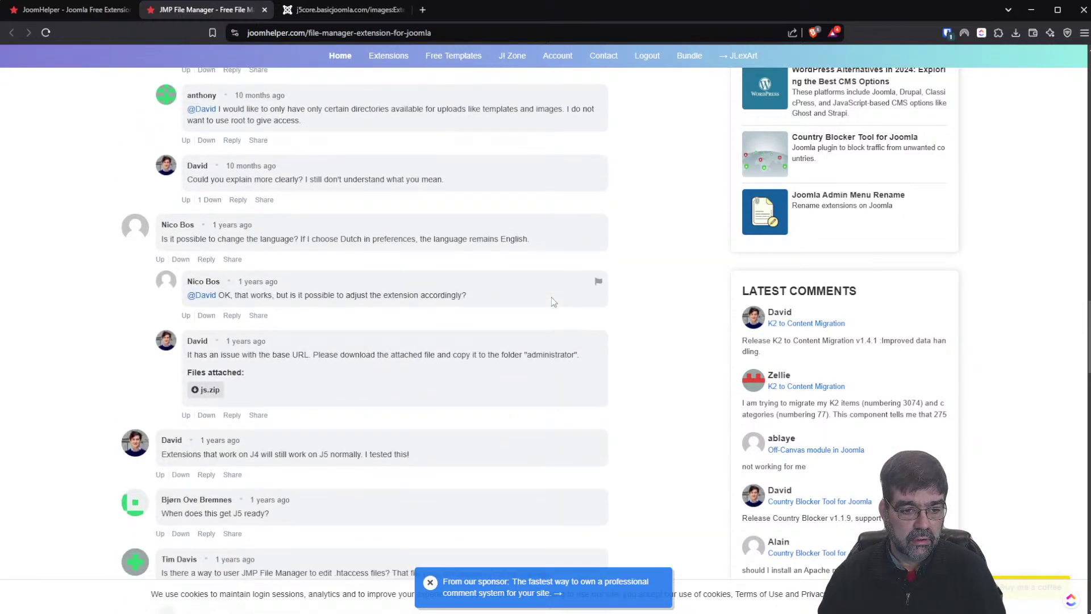
{"action": "scroll", "coordinate": [554, 300], "scroll_direction": "down", "scroll_amount": 4}
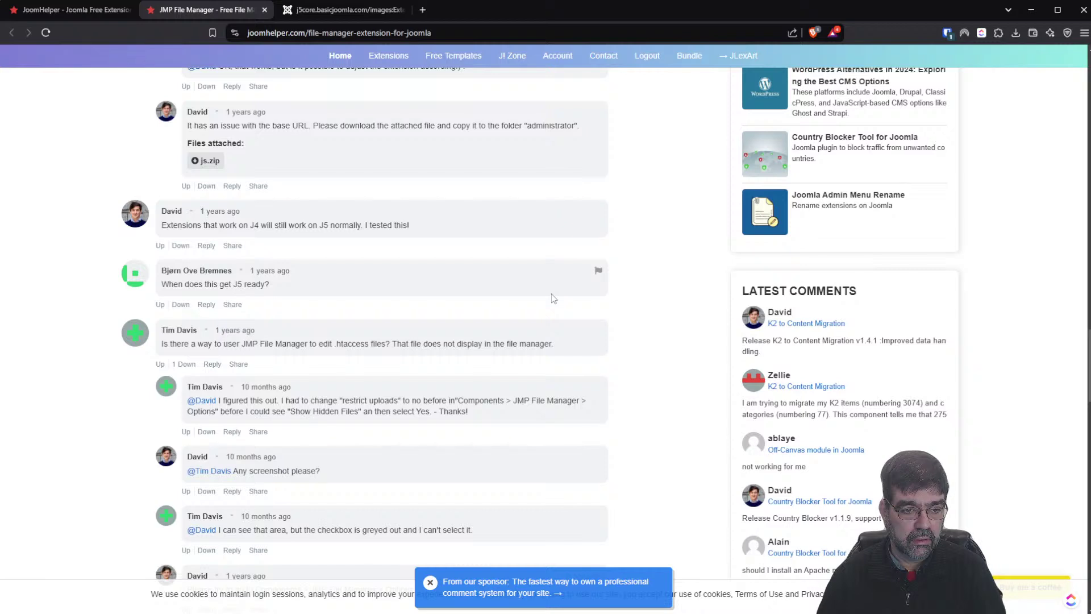
{"action": "scroll", "coordinate": [551, 295], "scroll_direction": "down", "scroll_amount": 7}
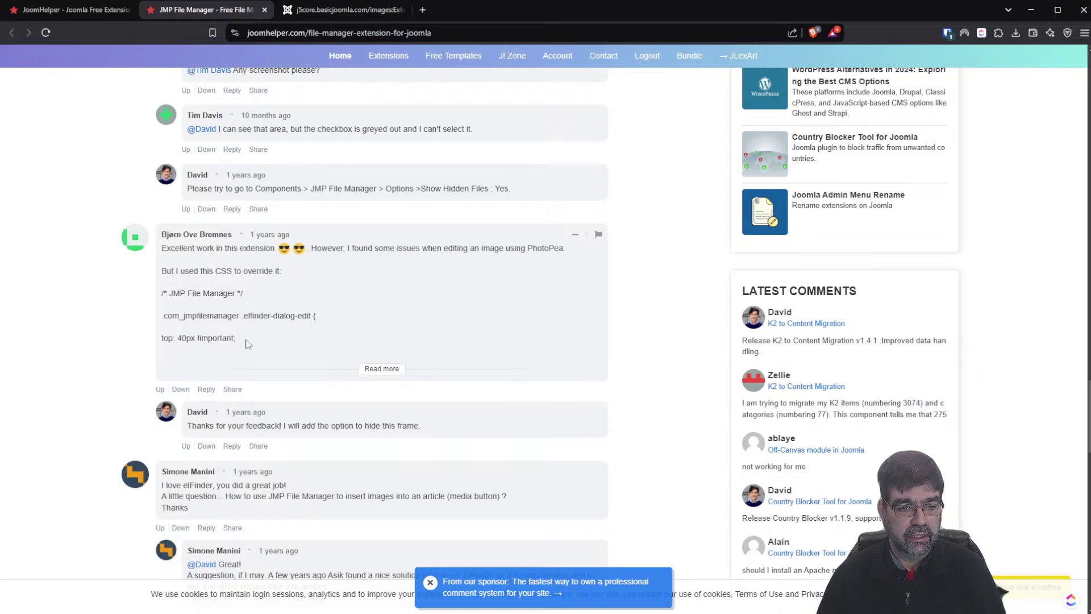
Expand the comment with the full CSS fix, scroll back up, and return to Joomla admin.
{"action": "left_click", "coordinate": [367, 369]}
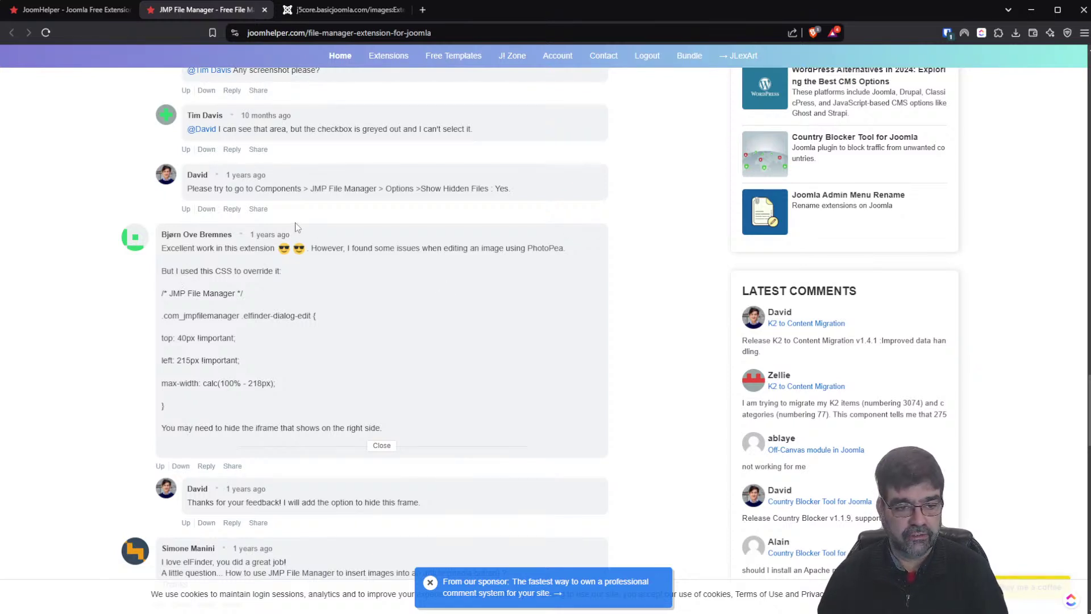
{"action": "scroll", "coordinate": [384, 303], "scroll_direction": "down", "scroll_amount": 2}
{"action": "scroll", "coordinate": [384, 303], "scroll_direction": "down", "scroll_amount": 3}
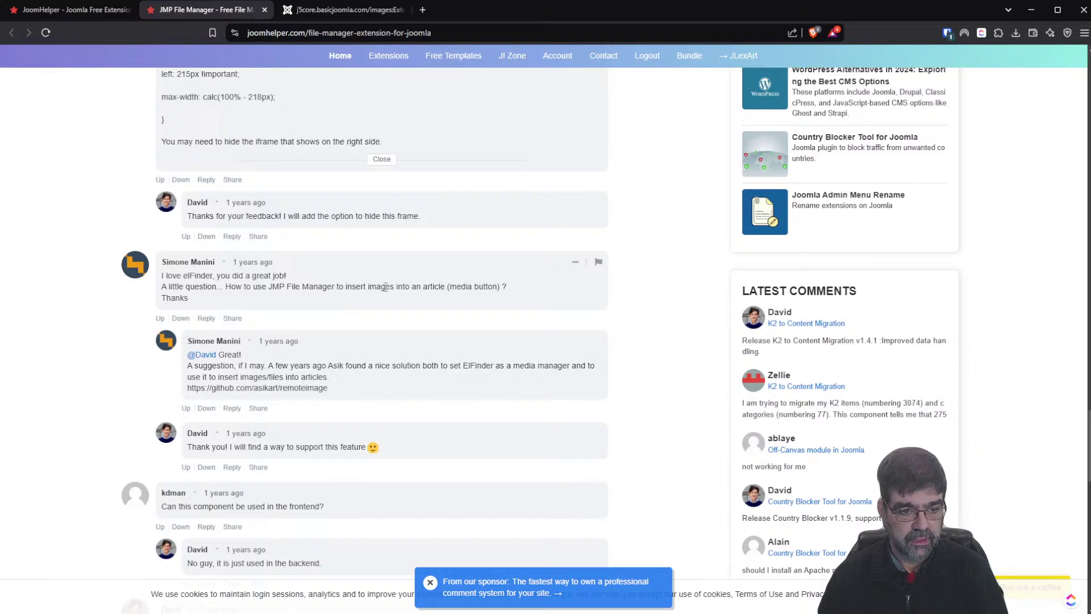
{"action": "scroll", "coordinate": [387, 282], "scroll_direction": "down", "scroll_amount": 4}
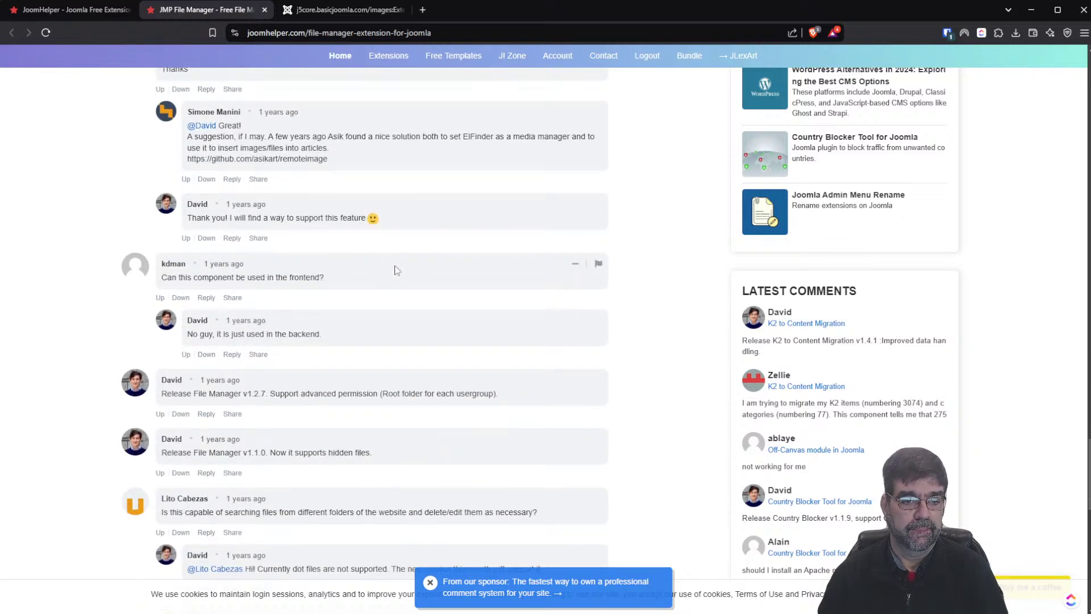
{"action": "scroll", "coordinate": [391, 267], "scroll_direction": "up", "scroll_amount": 2}
{"action": "scroll", "coordinate": [391, 267], "scroll_direction": "up", "scroll_amount": 15}
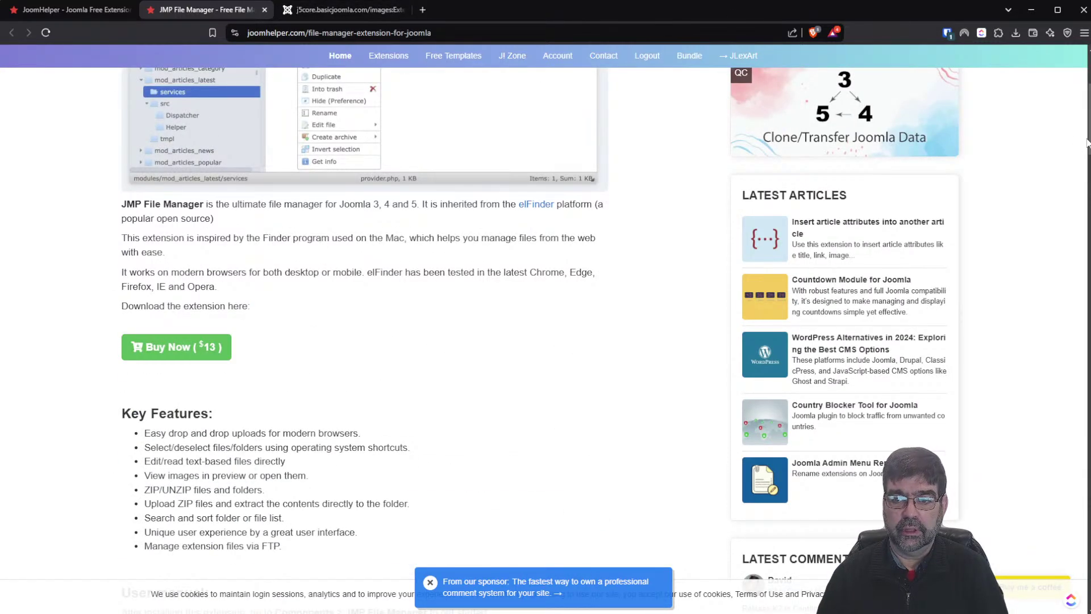
{"action": "scroll", "coordinate": [336, 56], "scroll_direction": "up", "scroll_amount": 5}
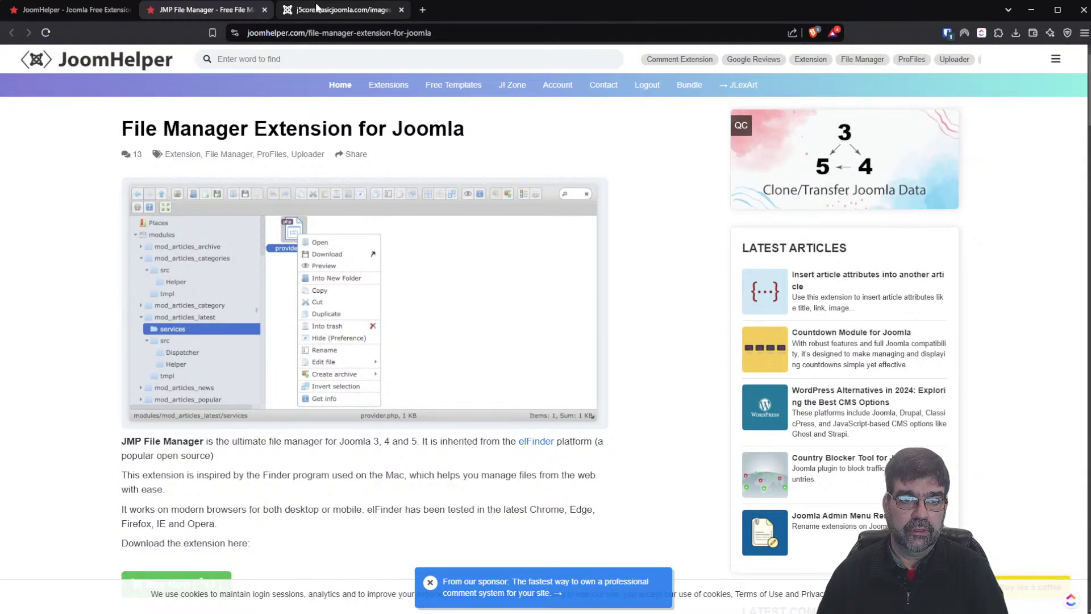
{"action": "left_click", "coordinate": [317, 9]}
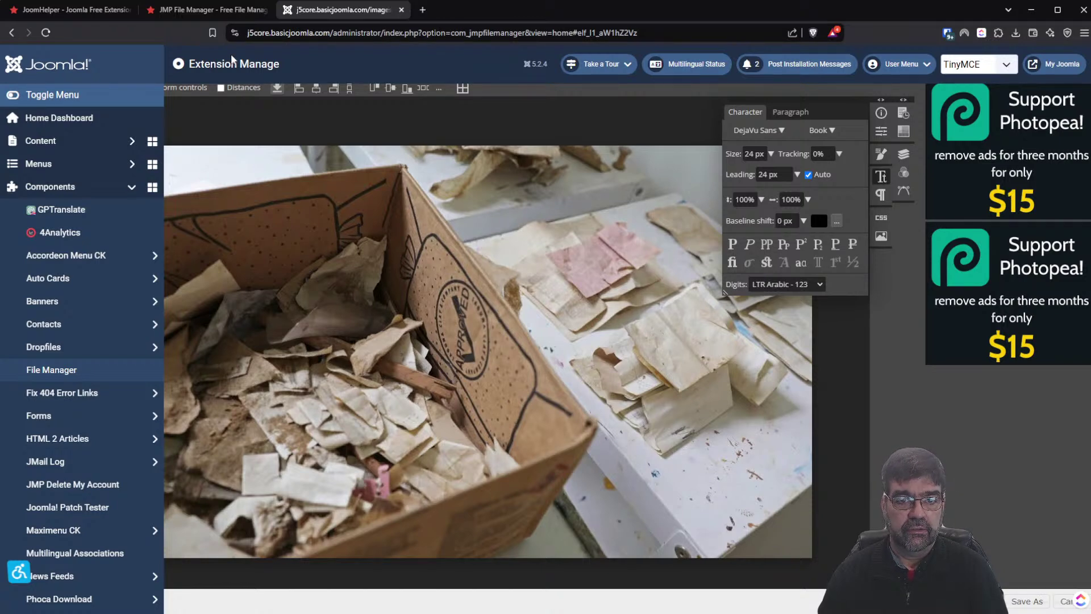
Close Photopea without saving the image, then return to the File Manager article.
{"action": "left_click", "coordinate": [12, 32]}
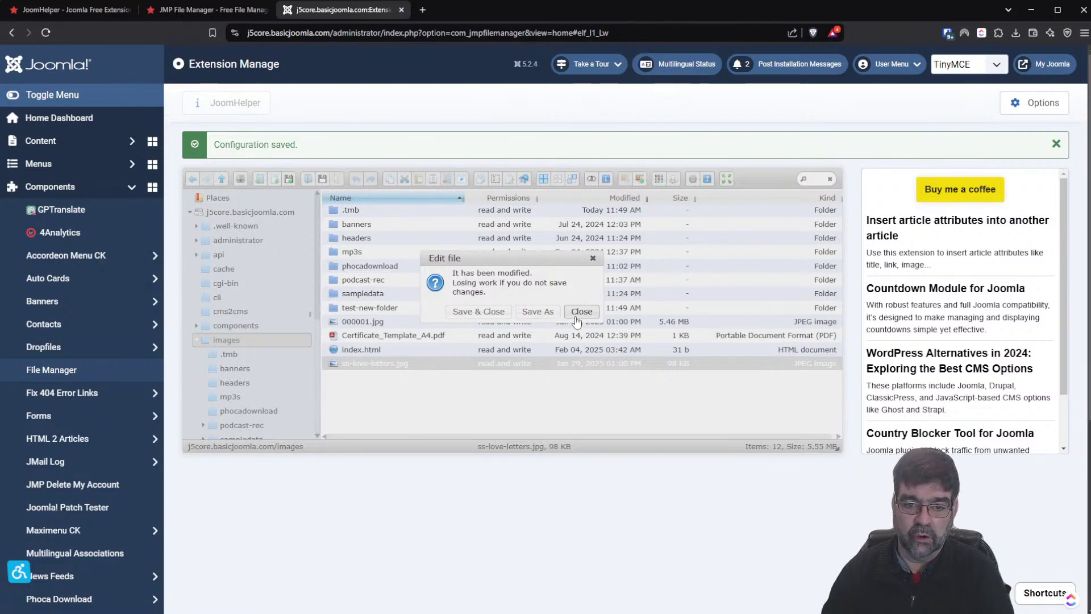
{"action": "left_click", "coordinate": [581, 312]}
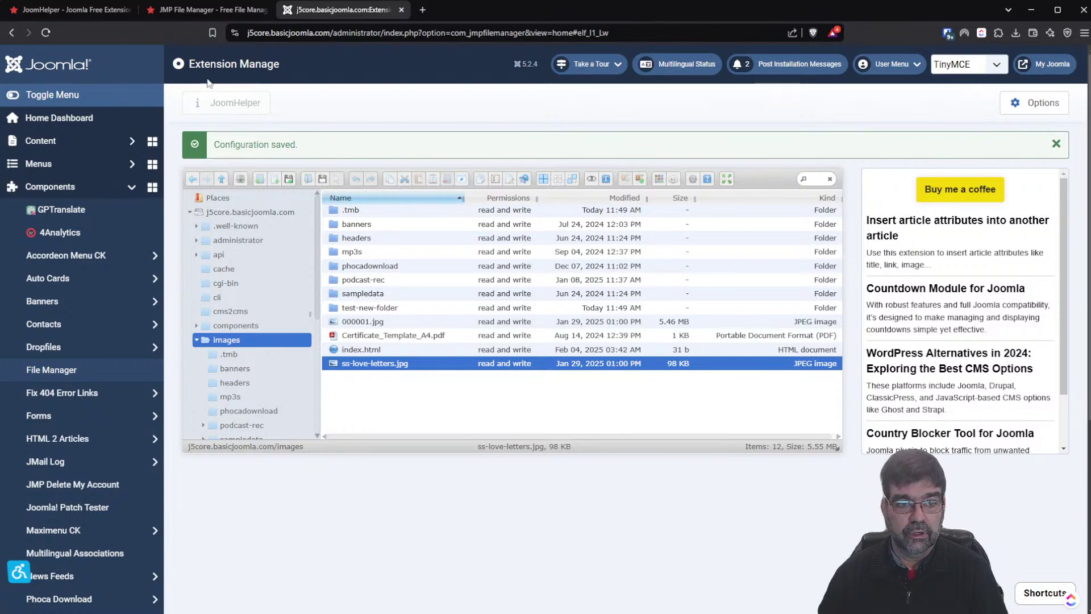
{"action": "left_click", "coordinate": [178, 16]}
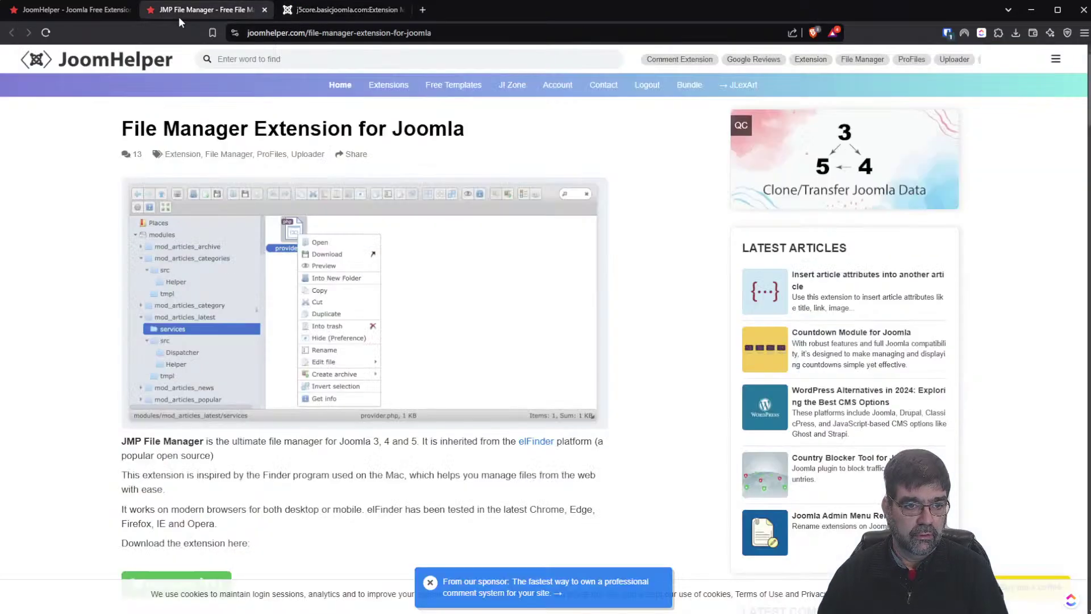
Copy the words 'File Manager' from the article title.
{"action": "left_click_drag", "start_coordinate": [123, 128], "coordinate": [252, 132]}
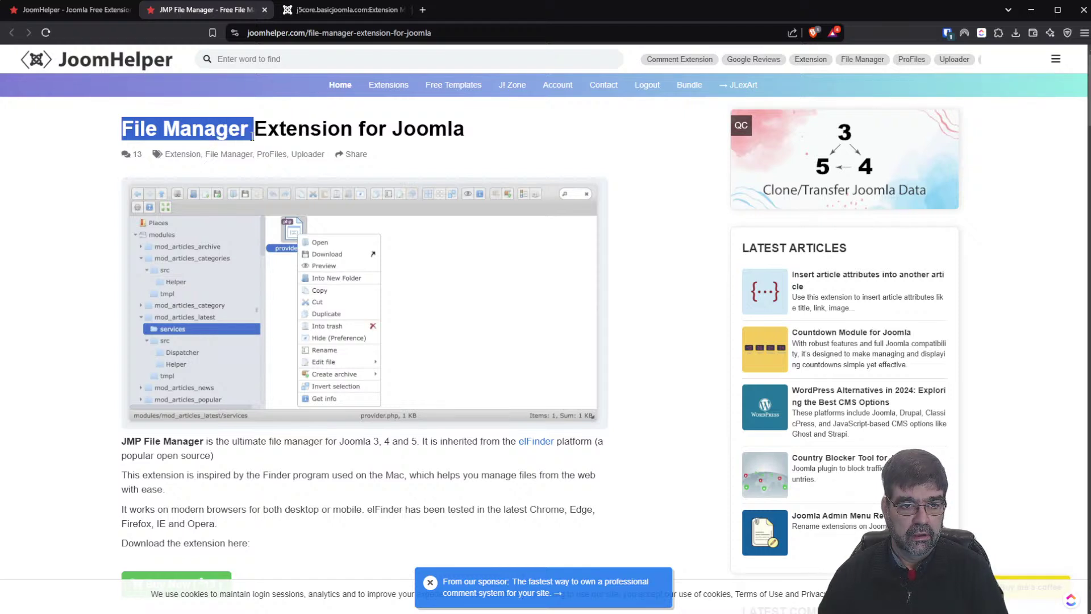
{"action": "right_click", "coordinate": [244, 132]}
{"action": "key", "text": "Escape"}
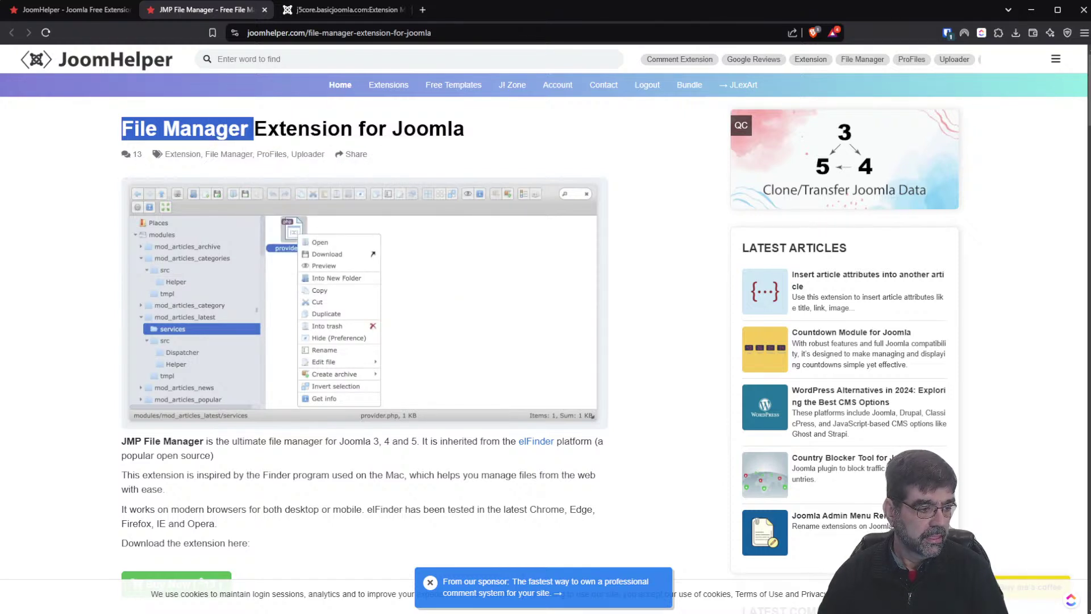
{"action": "key", "text": "alt+Tab"}
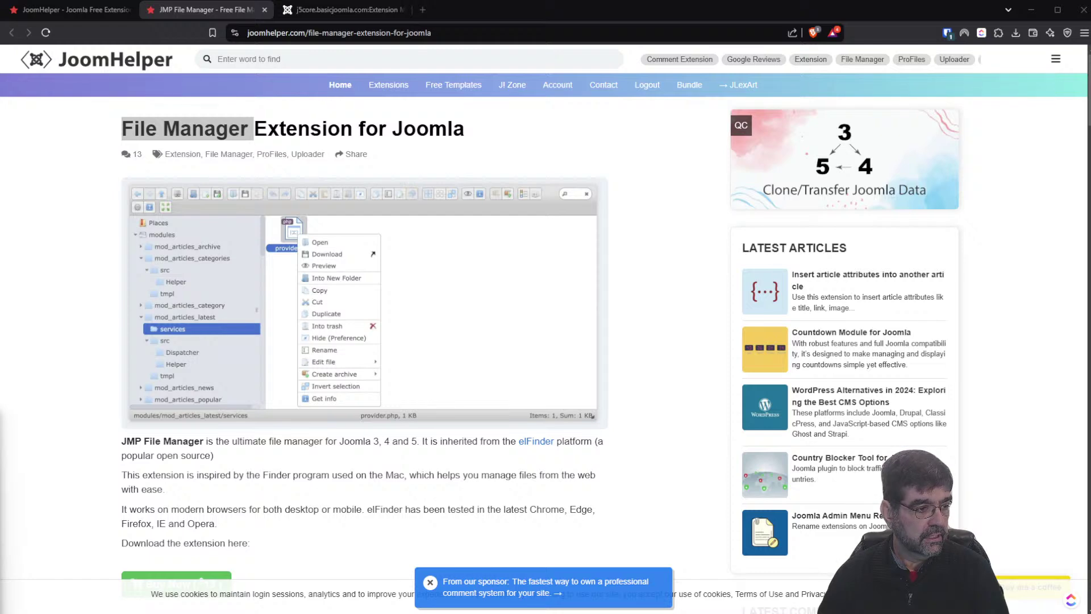
Close the File Manager article and return to the JoomHelper homepage list.
{"action": "left_click", "coordinate": [267, 11]}
{"action": "left_click", "coordinate": [266, 10]}
{"action": "left_click", "coordinate": [87, 9]}
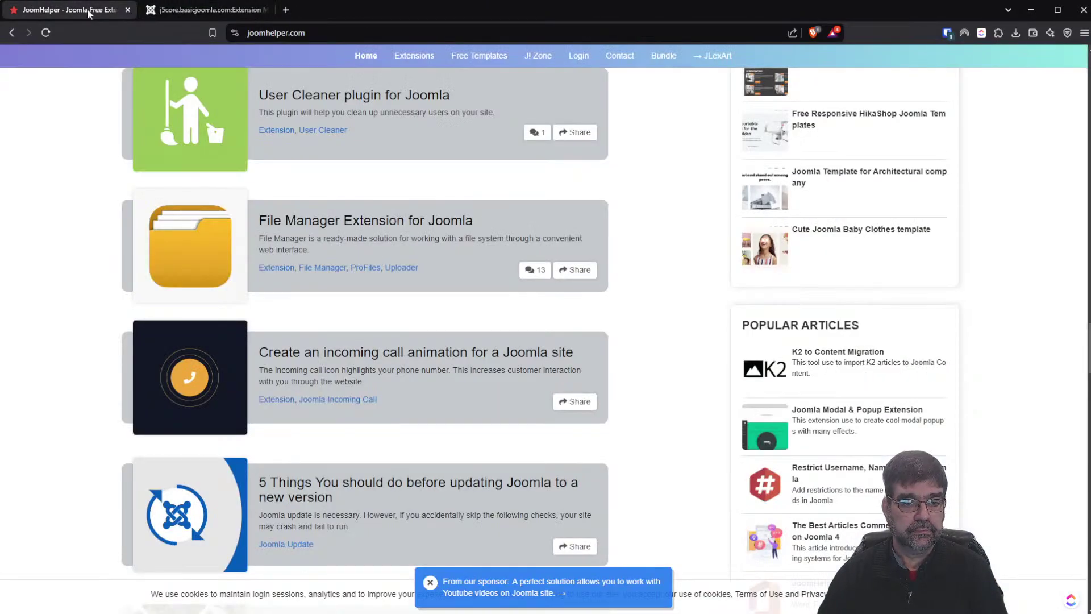
Open the incoming call animation article in a separate tab.
{"action": "scroll", "coordinate": [325, 138], "scroll_direction": "down", "scroll_amount": 2}
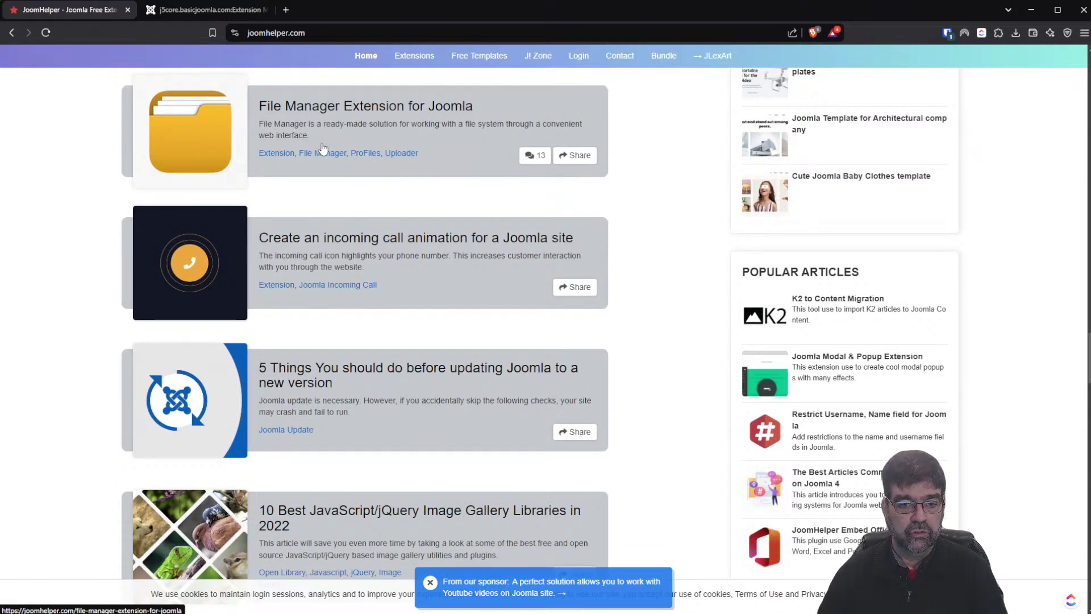
{"action": "right_click", "coordinate": [350, 241]}
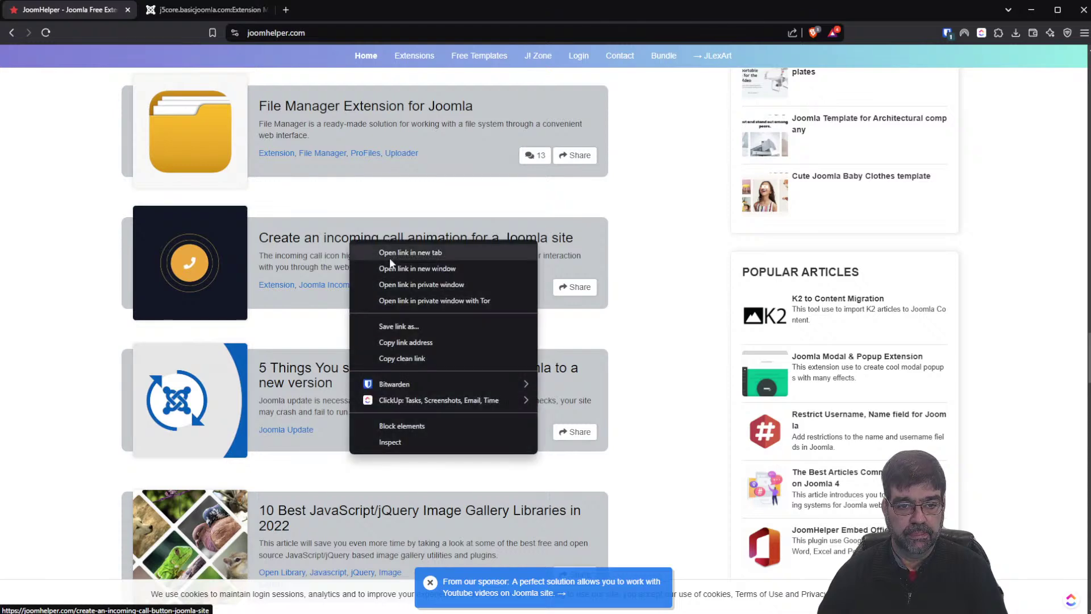
{"action": "left_click", "coordinate": [390, 253]}
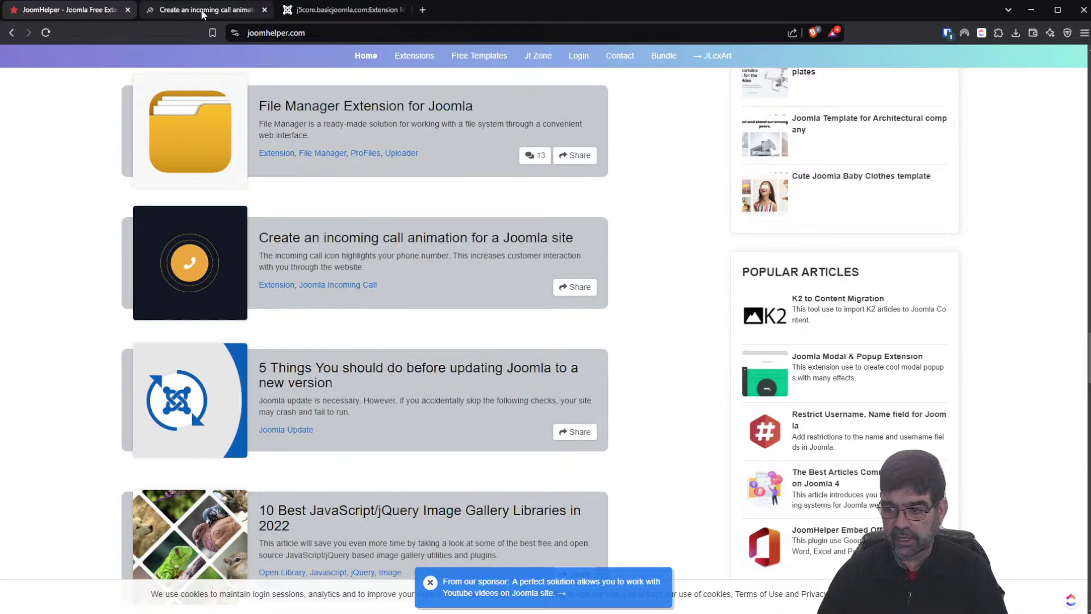
{"action": "left_click", "coordinate": [202, 11]}
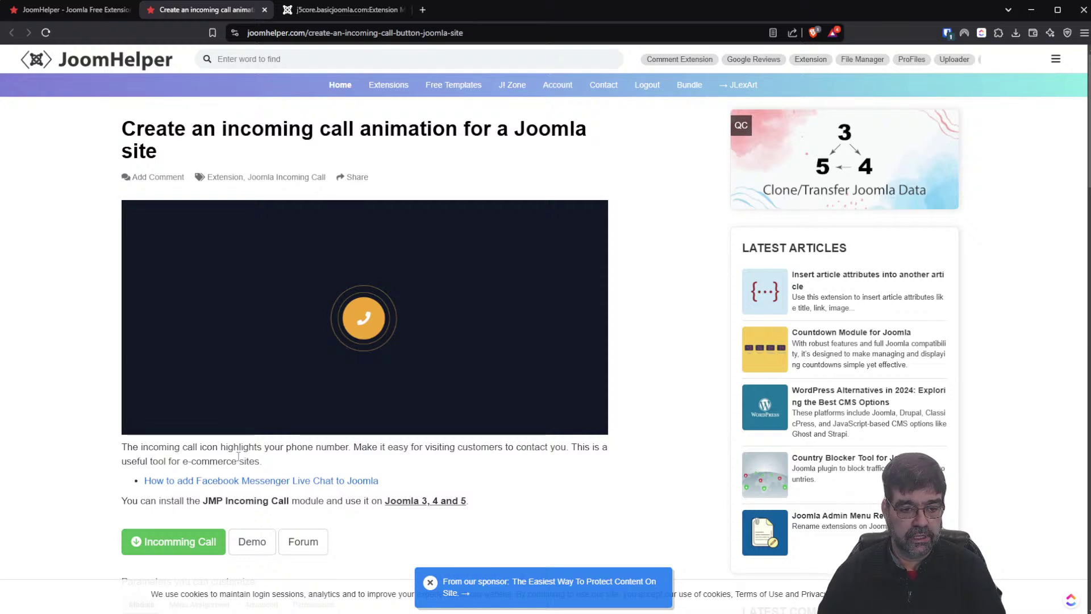
Download the JMP Incoming Call module from the article.
{"action": "scroll", "coordinate": [238, 455], "scroll_direction": "down", "scroll_amount": 2}
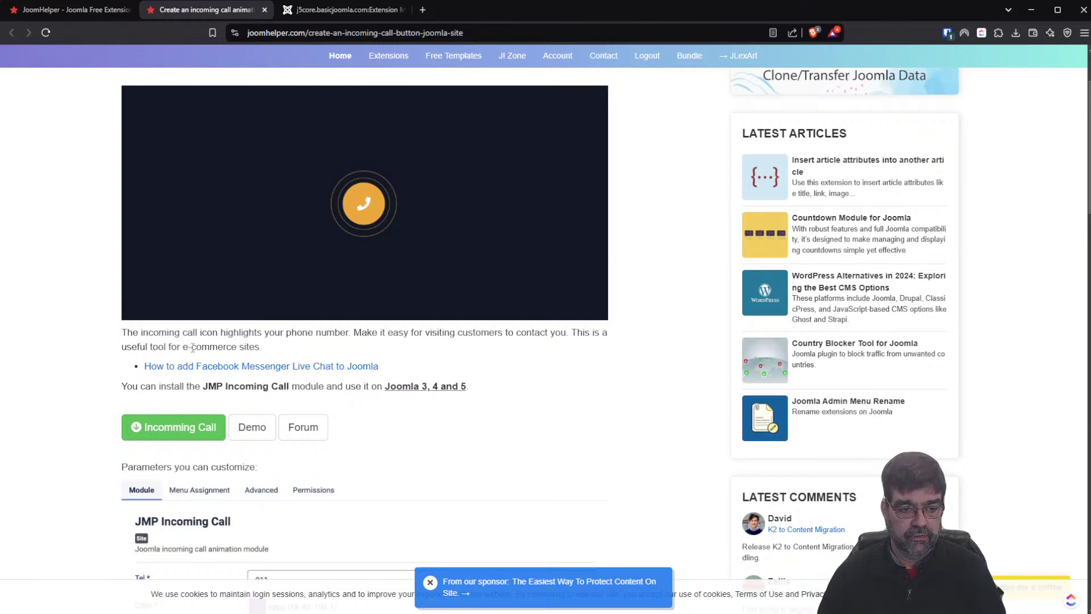
{"action": "scroll", "coordinate": [193, 348], "scroll_direction": "down", "scroll_amount": 2}
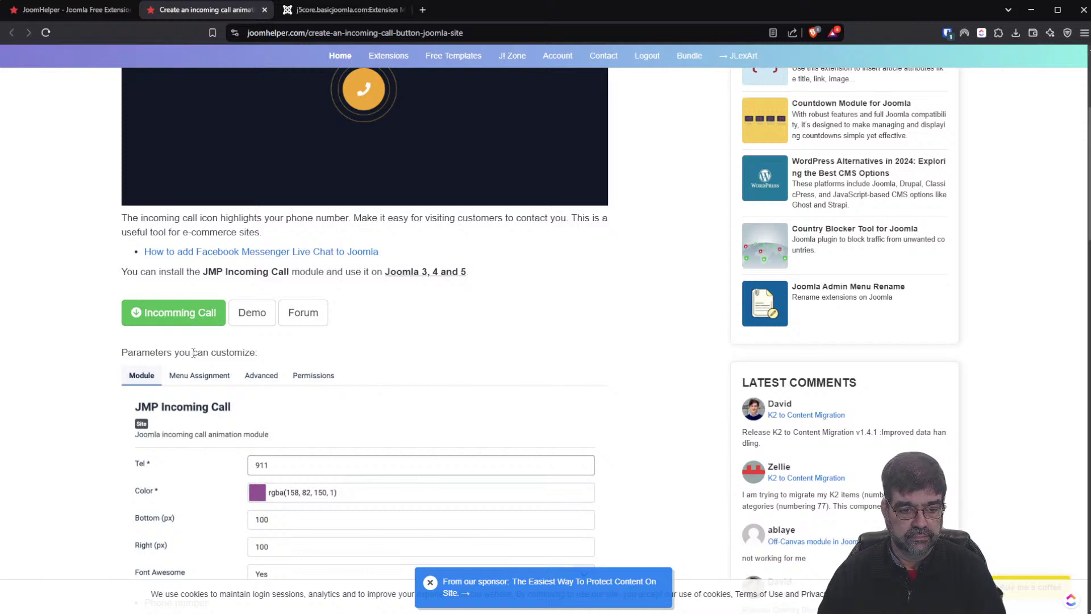
{"action": "scroll", "coordinate": [194, 353], "scroll_direction": "down", "scroll_amount": 1}
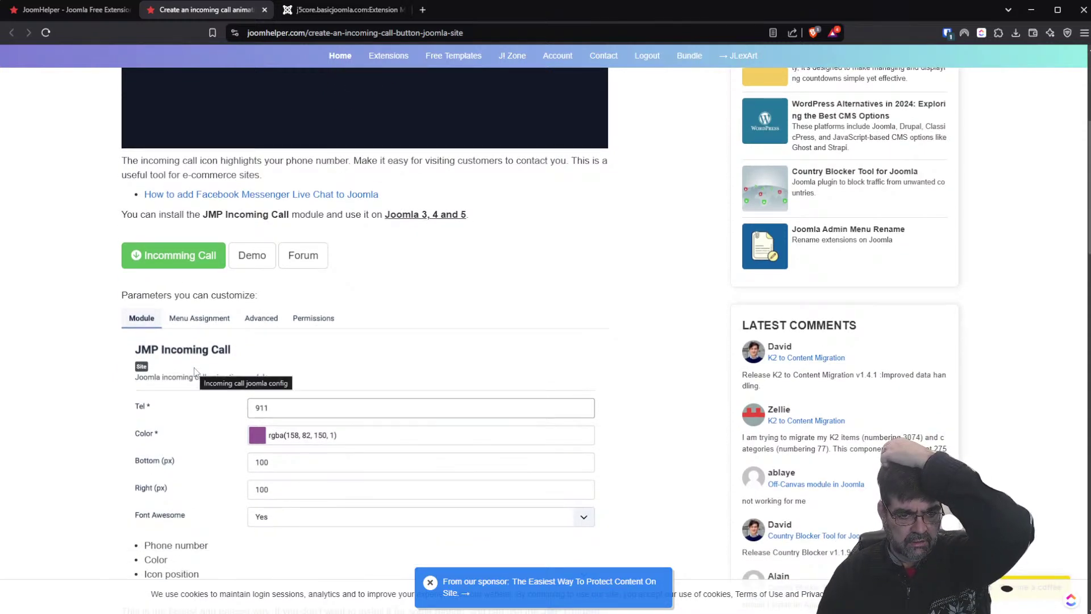
{"action": "scroll", "coordinate": [194, 370], "scroll_direction": "up", "scroll_amount": 2}
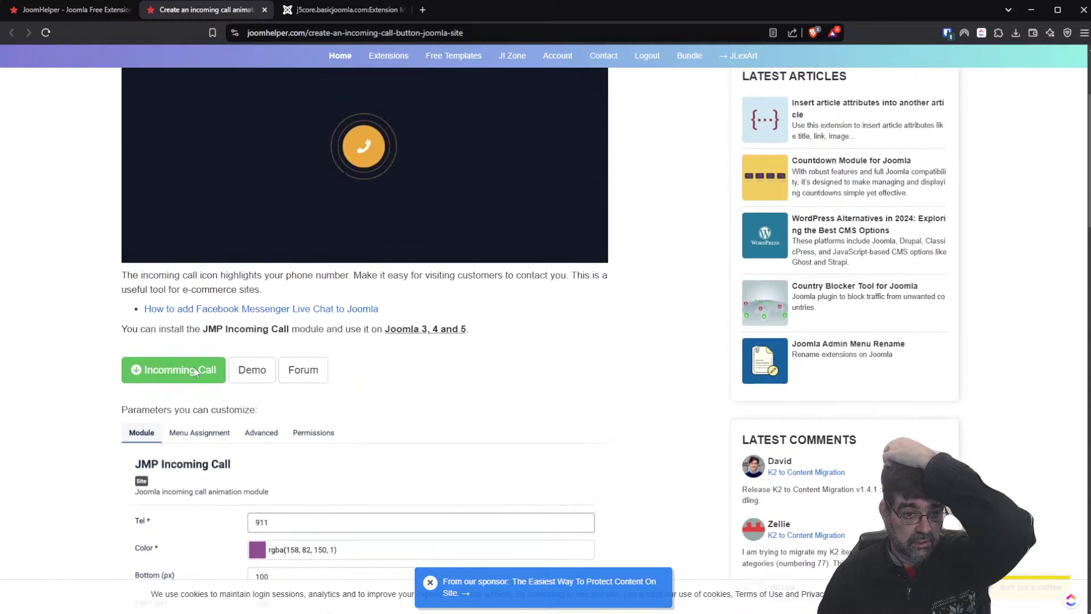
{"action": "left_click", "coordinate": [194, 370]}
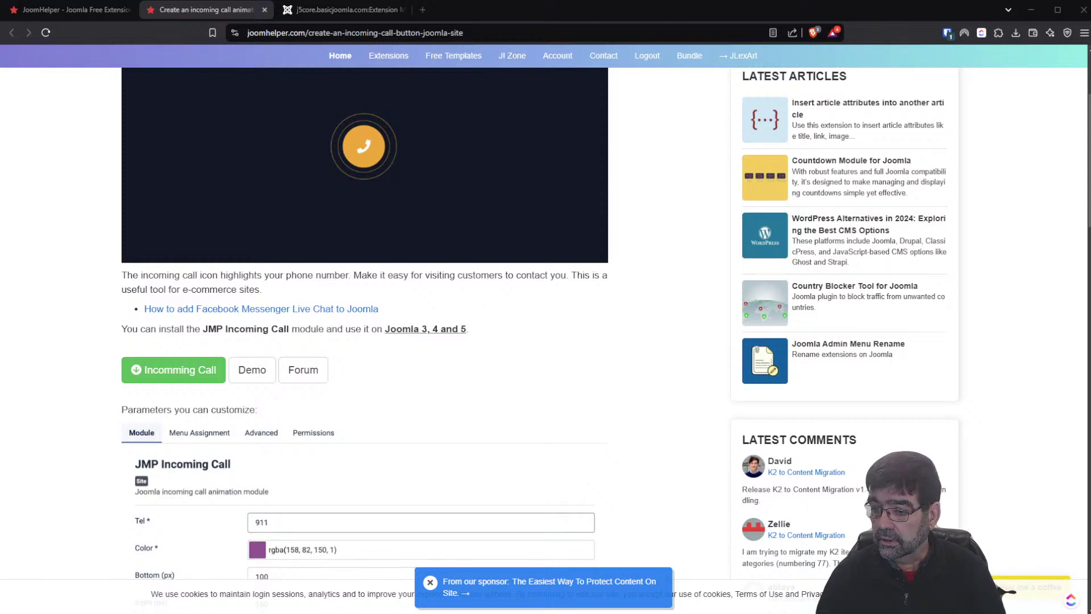
Read through the article, dismiss the sponsor popup, and return to the Joomla admin.
{"action": "scroll", "coordinate": [642, 247], "scroll_direction": "up", "scroll_amount": 3}
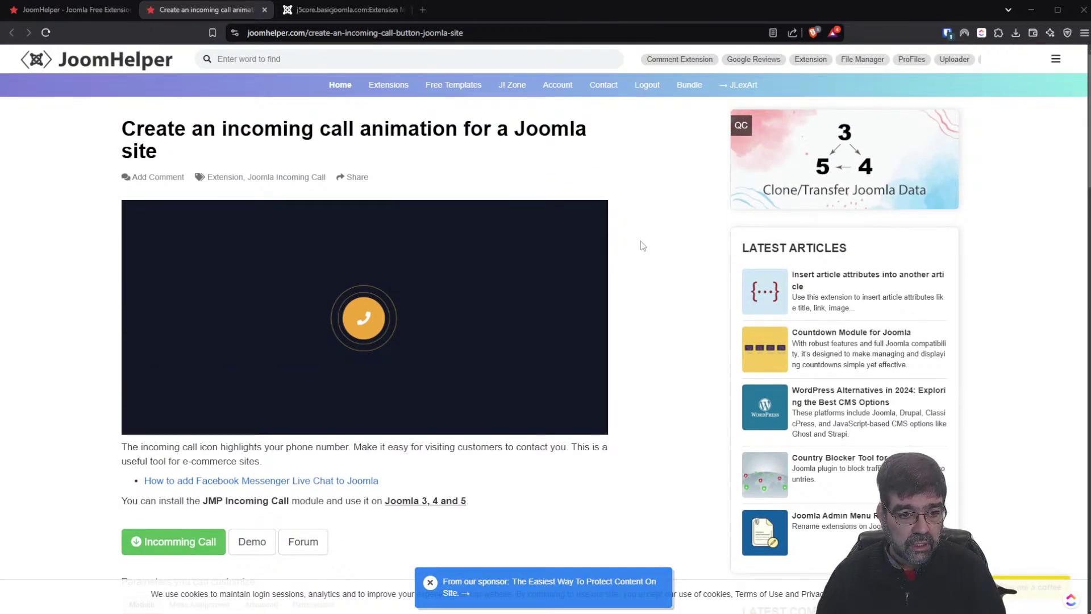
{"action": "scroll", "coordinate": [642, 246], "scroll_direction": "down", "scroll_amount": 6}
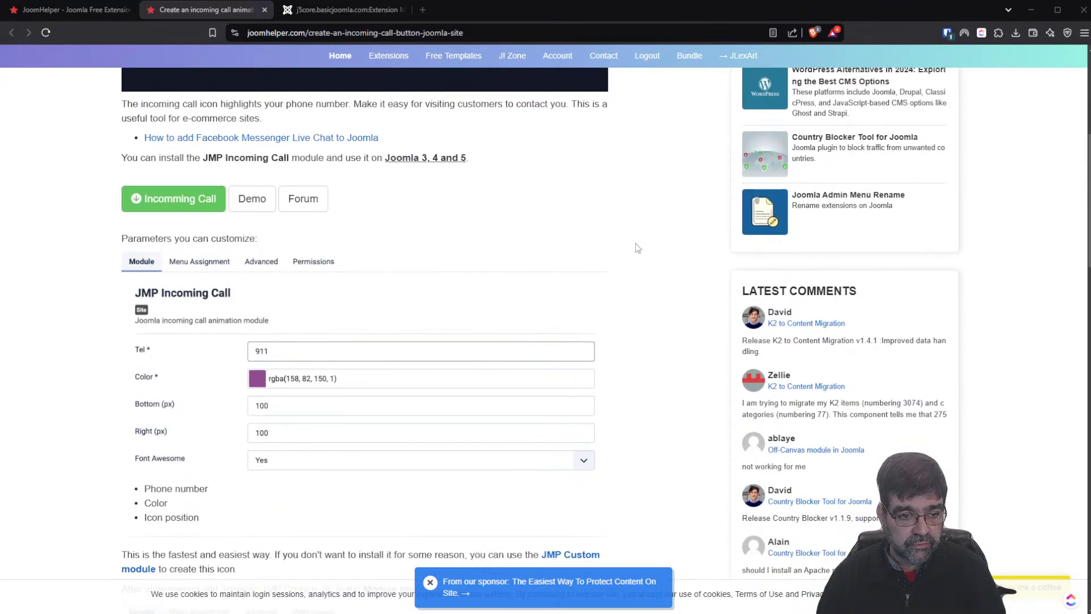
{"action": "scroll", "coordinate": [637, 248], "scroll_direction": "down", "scroll_amount": 3}
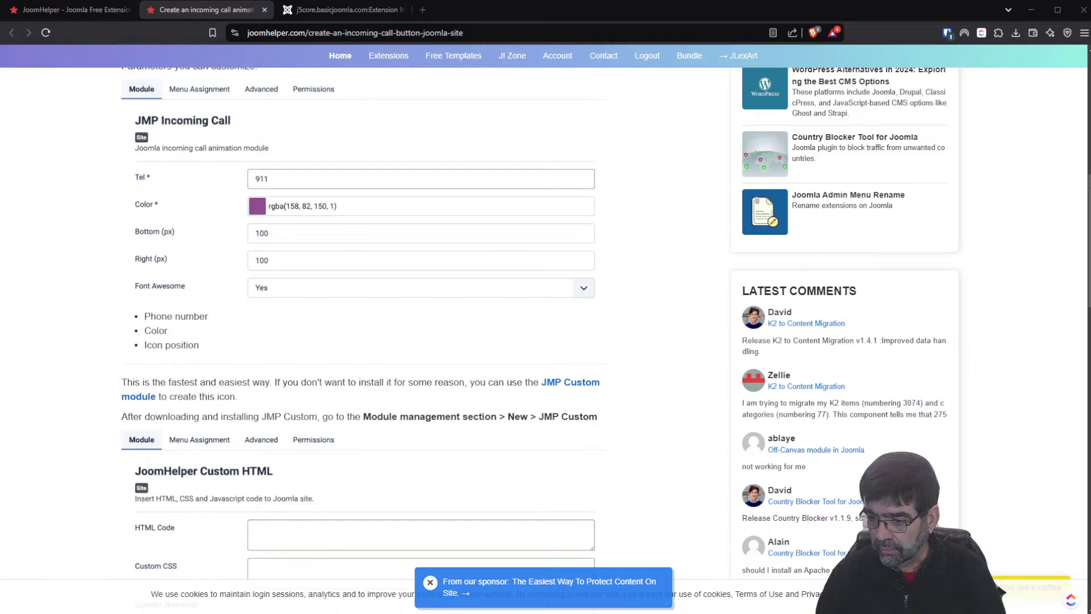
{"action": "scroll", "coordinate": [648, 347], "scroll_direction": "down", "scroll_amount": 5}
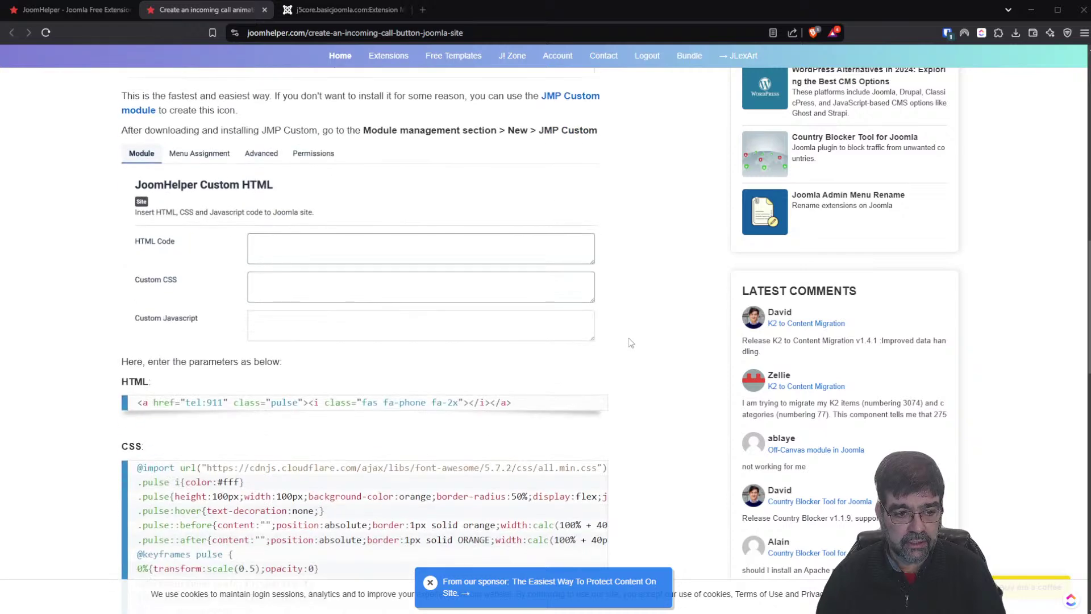
{"action": "scroll", "coordinate": [632, 335], "scroll_direction": "down", "scroll_amount": 8}
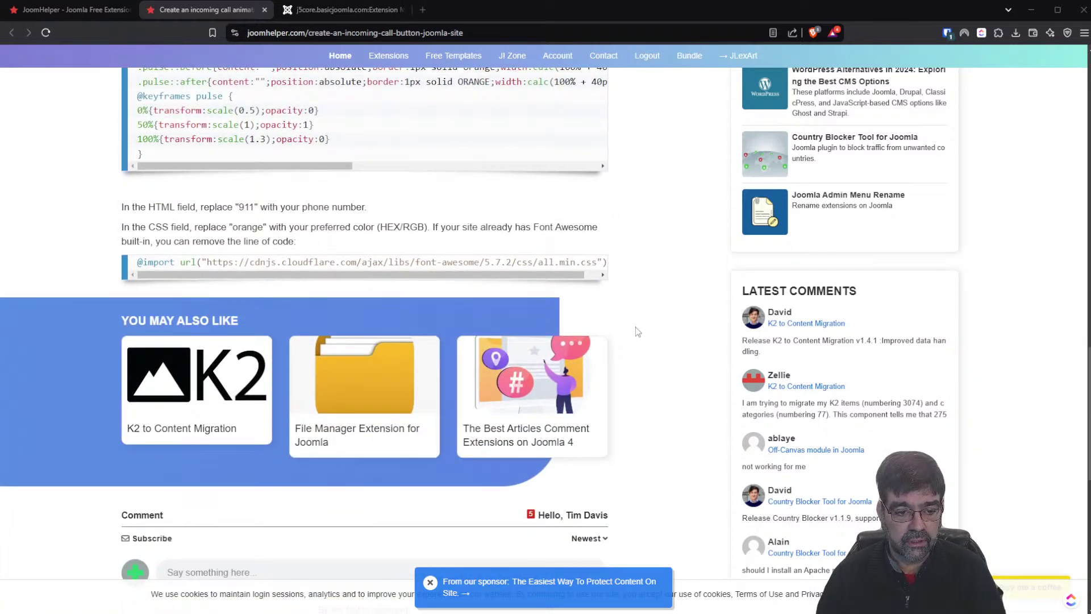
{"action": "scroll", "coordinate": [636, 331], "scroll_direction": "up", "scroll_amount": 4}
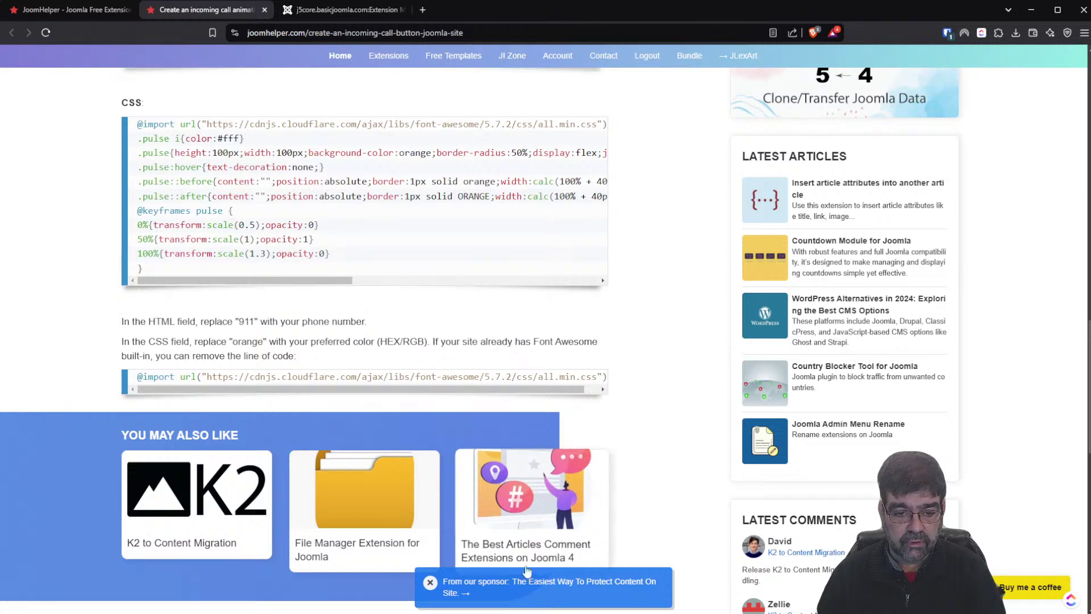
{"action": "left_click", "coordinate": [431, 580]}
{"action": "scroll", "coordinate": [689, 354], "scroll_direction": "up", "scroll_amount": 7}
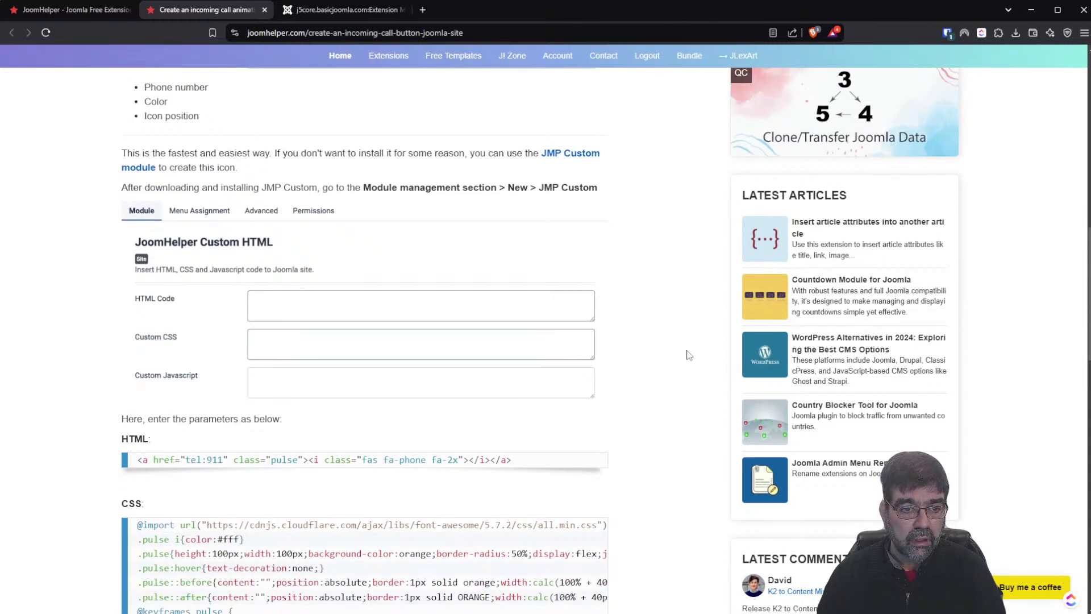
{"action": "scroll", "coordinate": [689, 355], "scroll_direction": "up", "scroll_amount": 3}
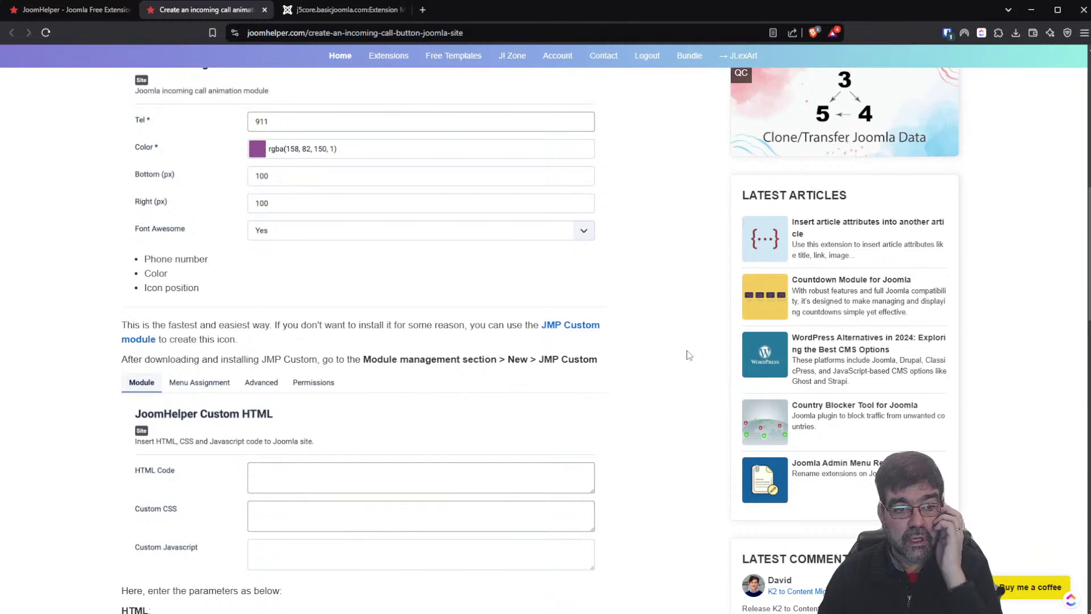
{"action": "scroll", "coordinate": [515, 344], "scroll_direction": "up", "scroll_amount": 4}
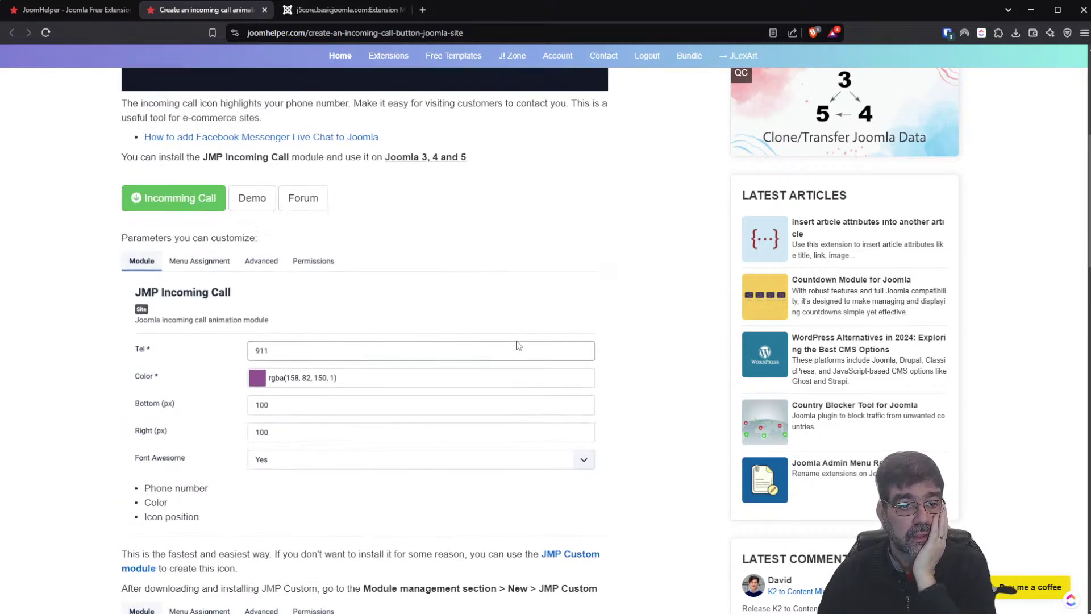
{"action": "scroll", "coordinate": [517, 345], "scroll_direction": "up", "scroll_amount": 3}
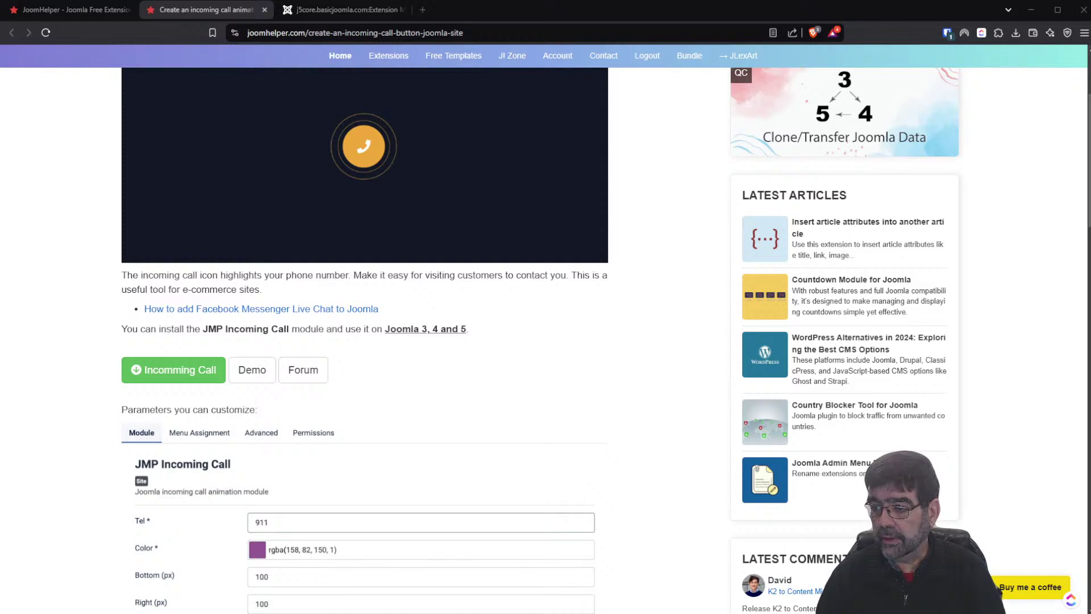
{"action": "scroll", "coordinate": [579, 298], "scroll_direction": "up", "scroll_amount": 3}
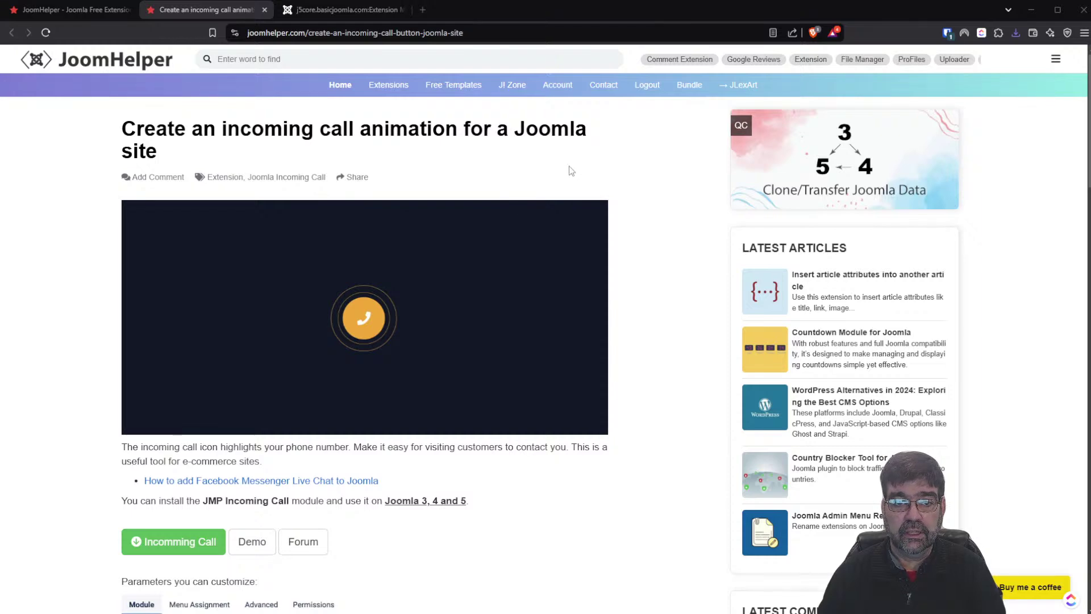
{"action": "left_click", "coordinate": [304, 10]}
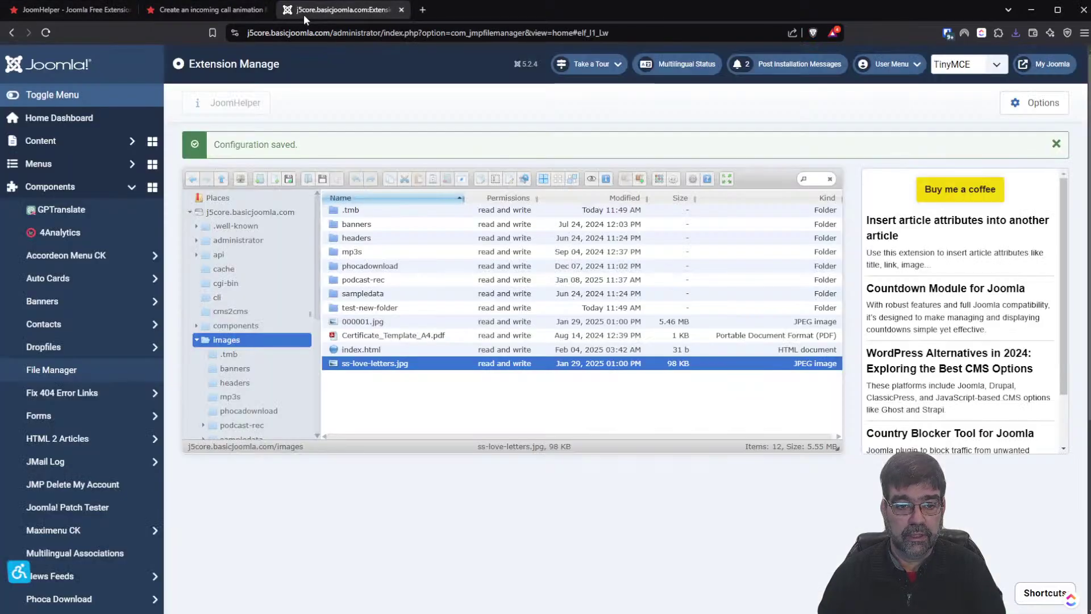
Install JMP_FB_Messenger_Live_Chat.zip via Install Extensions, then return to the System Dashboard.
{"action": "scroll", "coordinate": [63, 420], "scroll_direction": "down", "scroll_amount": 3}
{"action": "scroll", "coordinate": [49, 415], "scroll_direction": "up", "scroll_amount": 3}
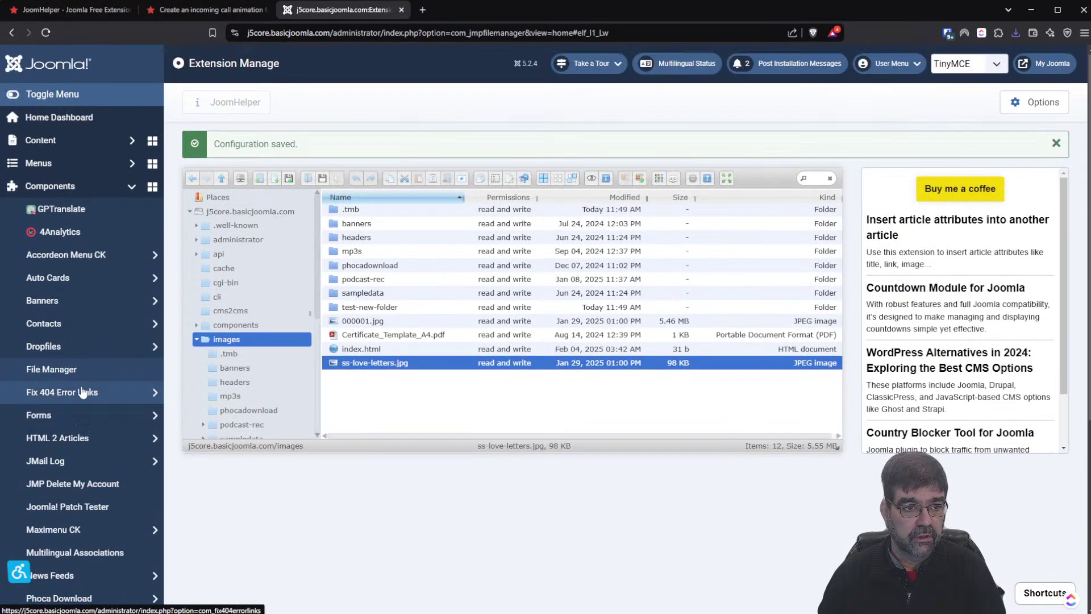
{"action": "left_click", "coordinate": [97, 192]}
{"action": "left_click", "coordinate": [82, 231]}
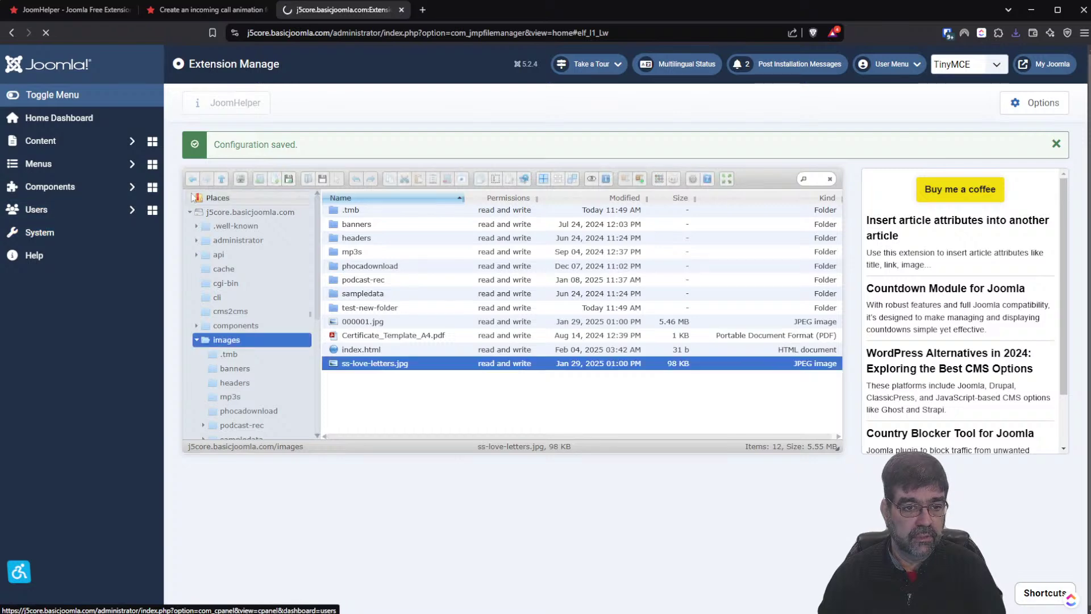
{"action": "left_click", "coordinate": [210, 208]}
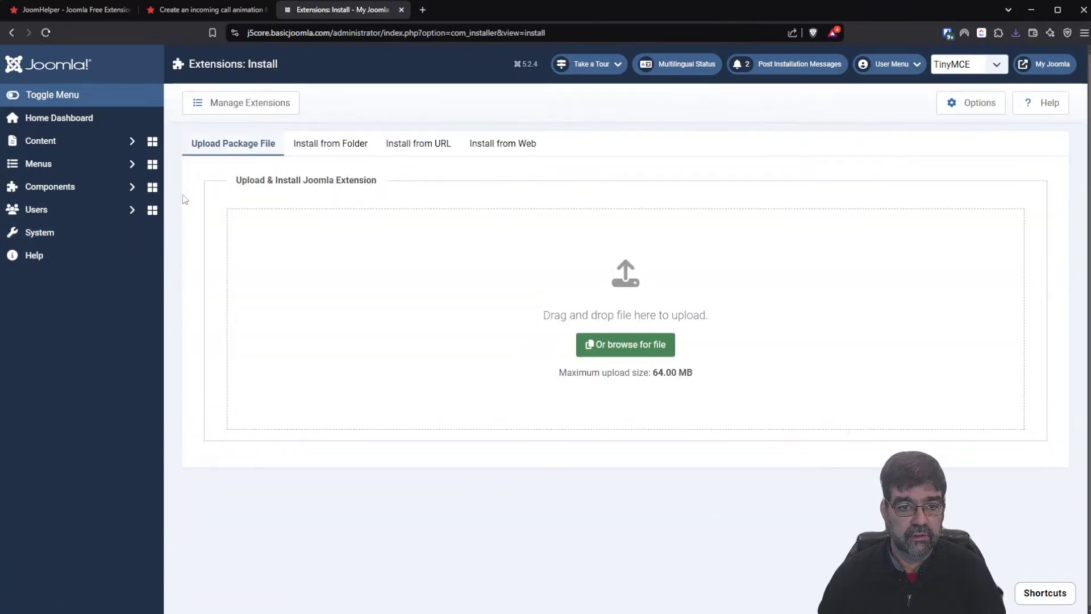
{"action": "left_click", "coordinate": [1016, 33]}
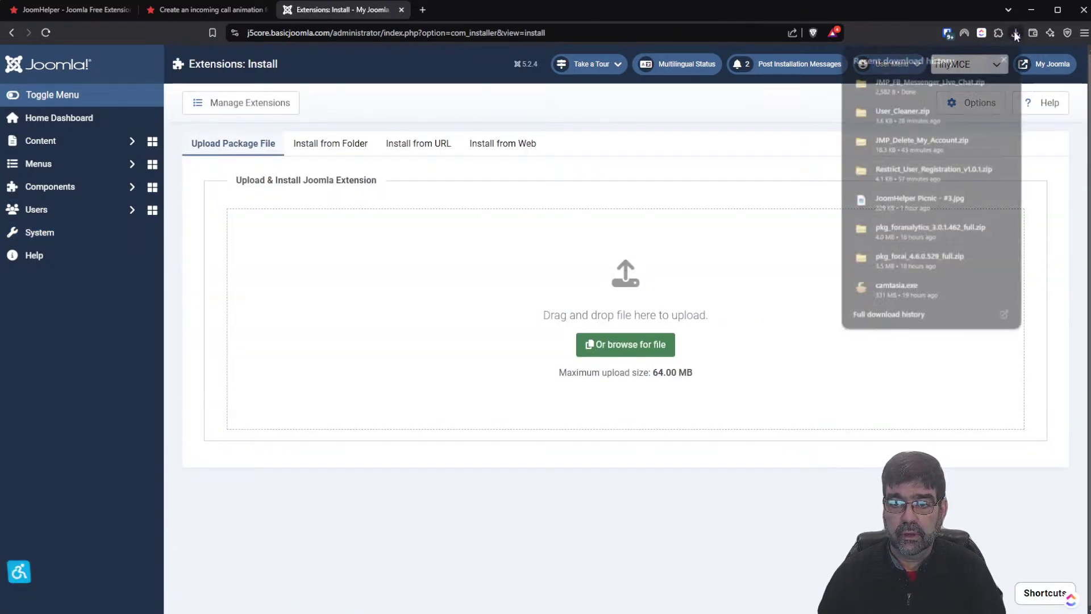
{"action": "left_click_drag", "start_coordinate": [924, 81], "coordinate": [654, 305]}
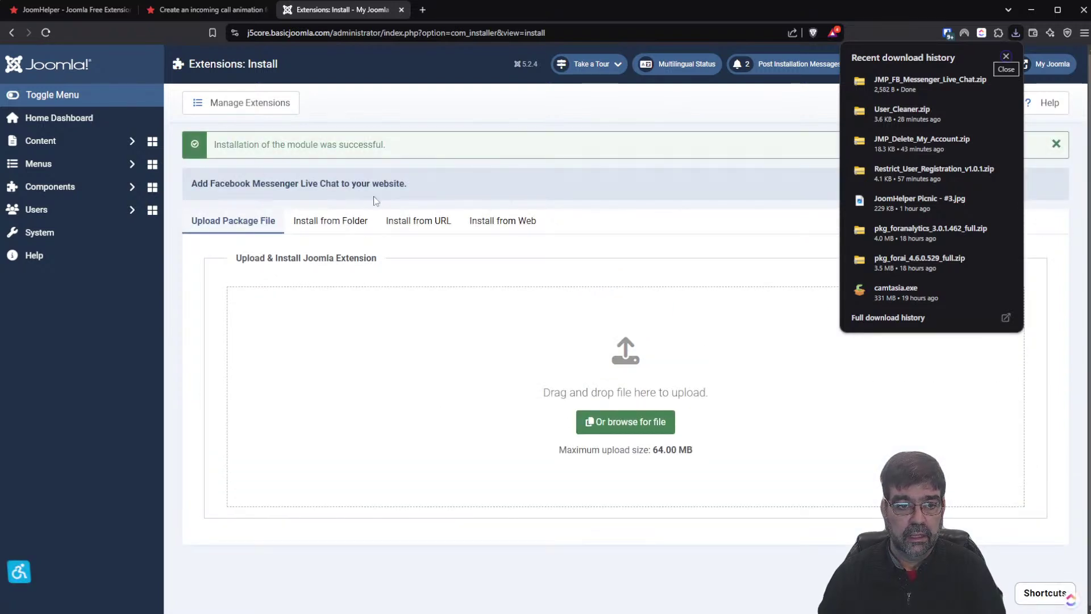
{"action": "left_click", "coordinate": [78, 240]}
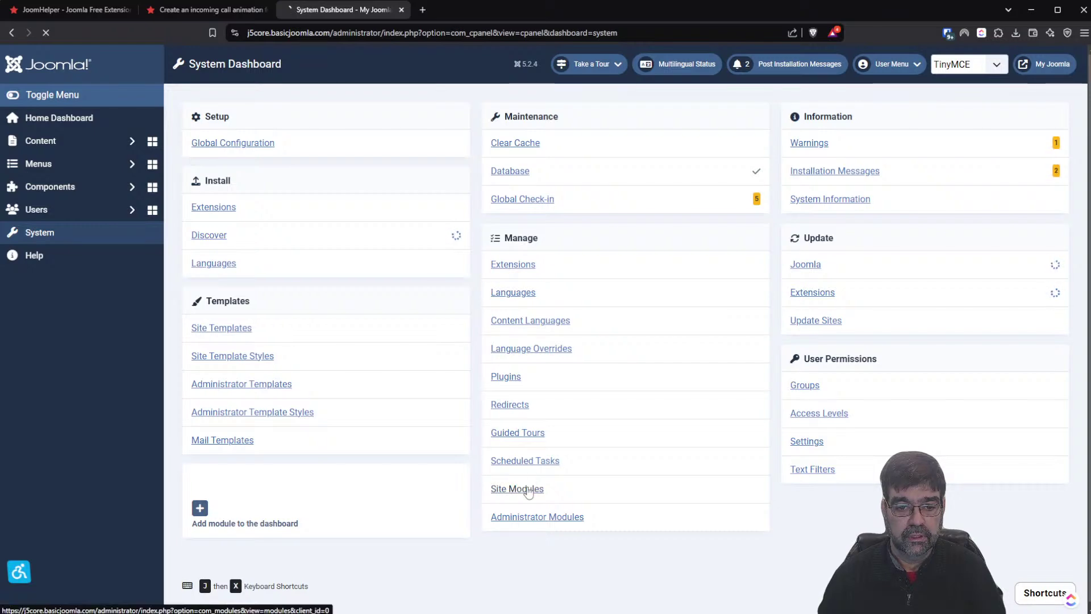
Sort the site modules by ID descending and open JMP FB Messenger Live Chat for editing.
{"action": "left_click", "coordinate": [517, 489]}
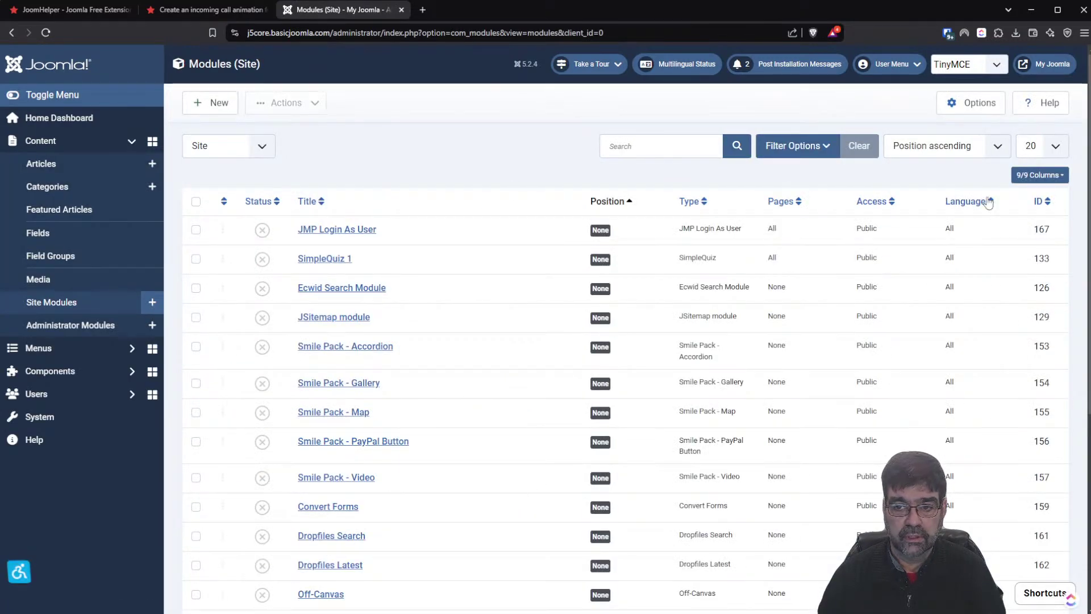
{"action": "left_click", "coordinate": [1046, 202]}
{"action": "left_click", "coordinate": [1044, 202]}
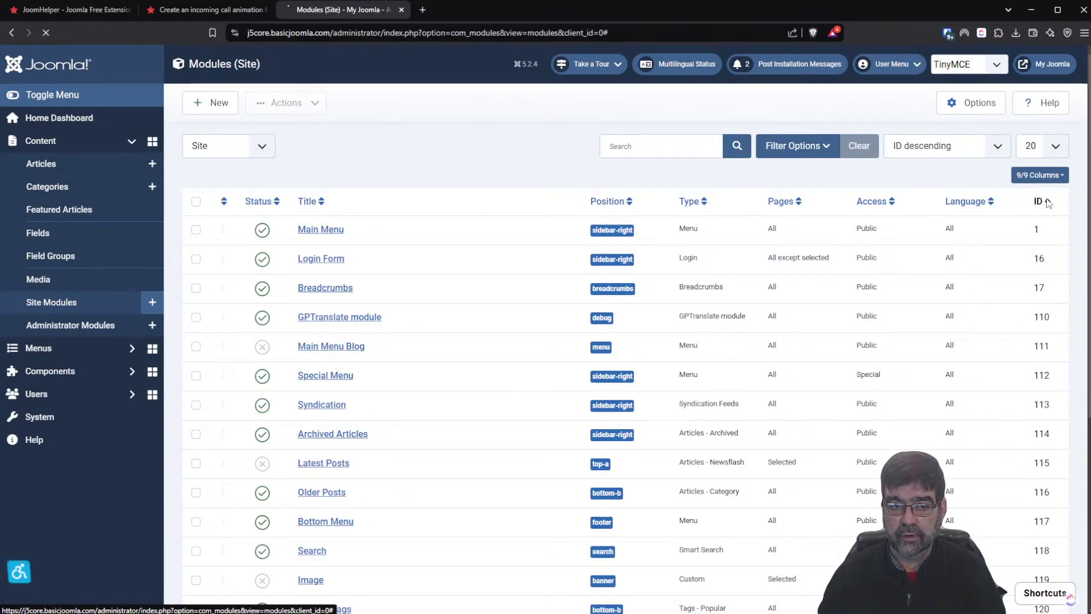
{"action": "left_click", "coordinate": [361, 230]}
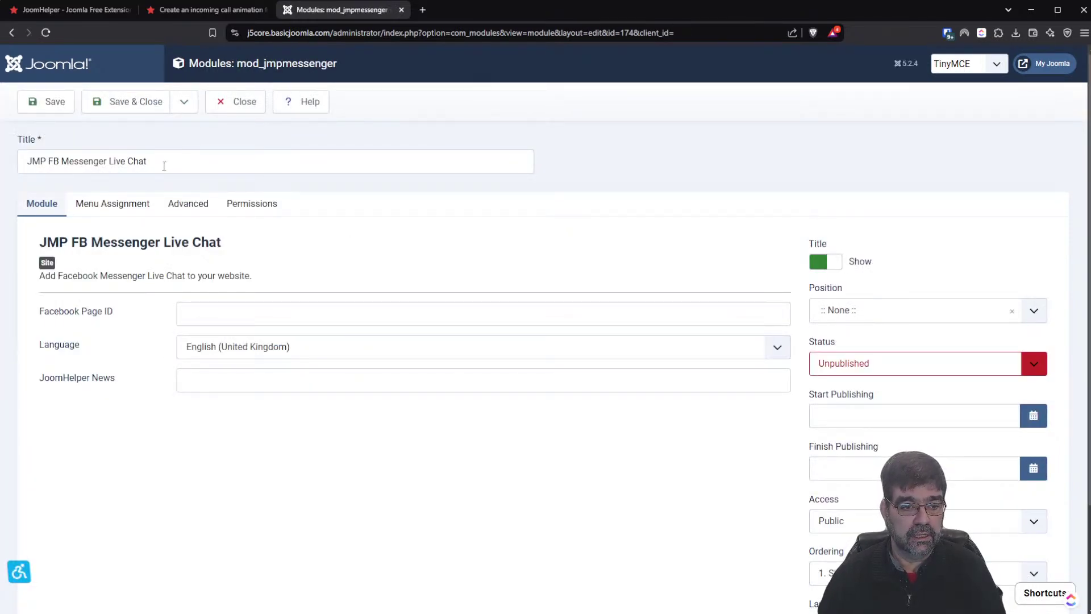
Set the module's status to Published and its position to sidebar-right.
{"action": "left_click", "coordinate": [932, 370]}
{"action": "left_click", "coordinate": [923, 381]}
{"action": "left_click", "coordinate": [894, 318]}
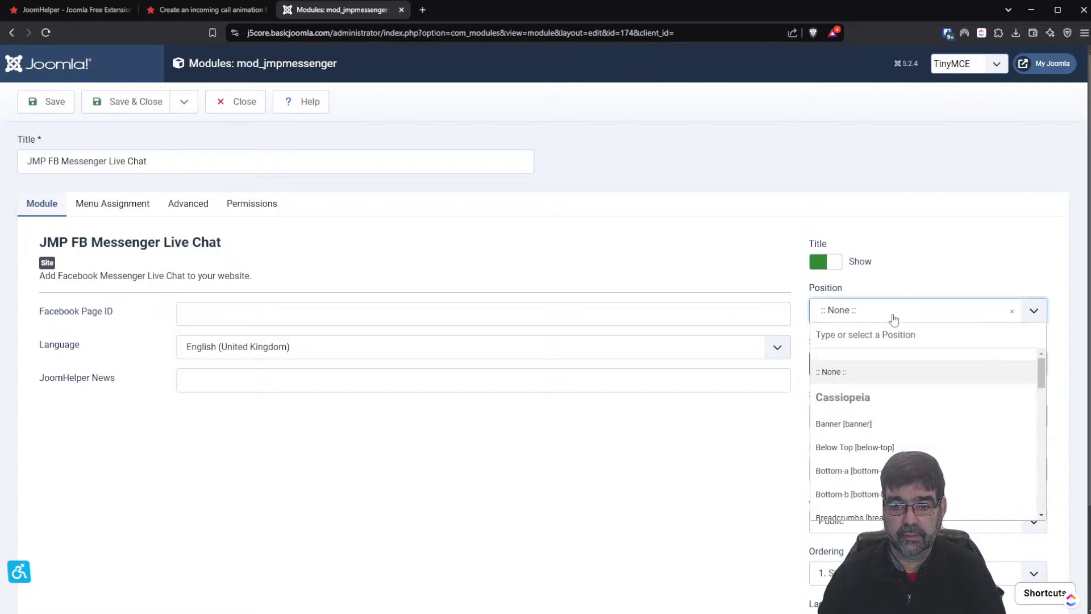
{"action": "type", "text": "sid"}
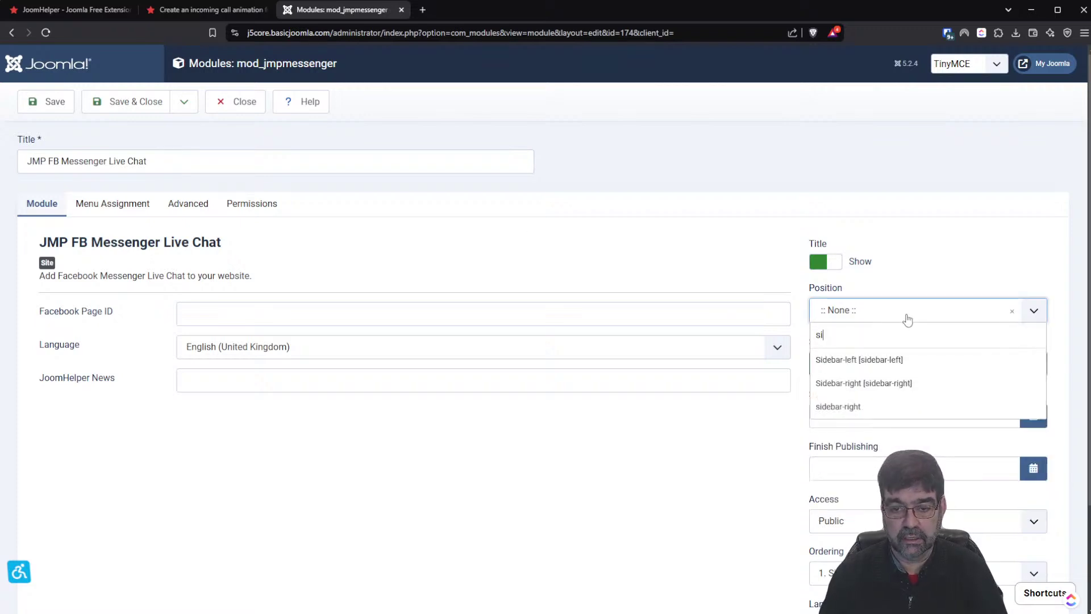
{"action": "left_click", "coordinate": [871, 408]}
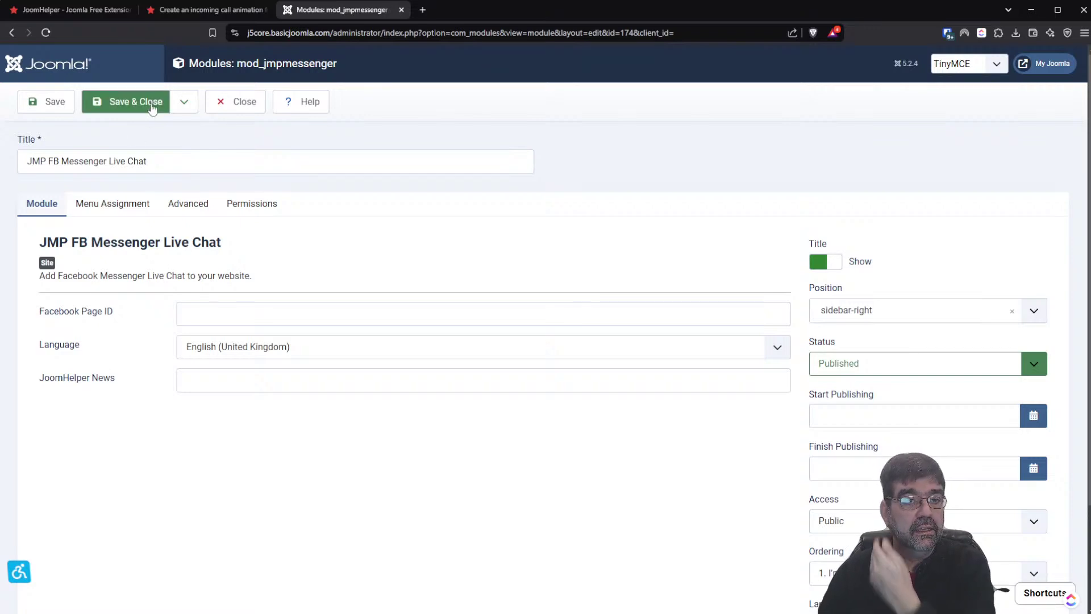
{"action": "left_click", "coordinate": [199, 10]}
Open the article's Facebook Messenger Live Chat guide link in a new tab.
{"action": "scroll", "coordinate": [618, 329], "scroll_direction": "down", "scroll_amount": 5}
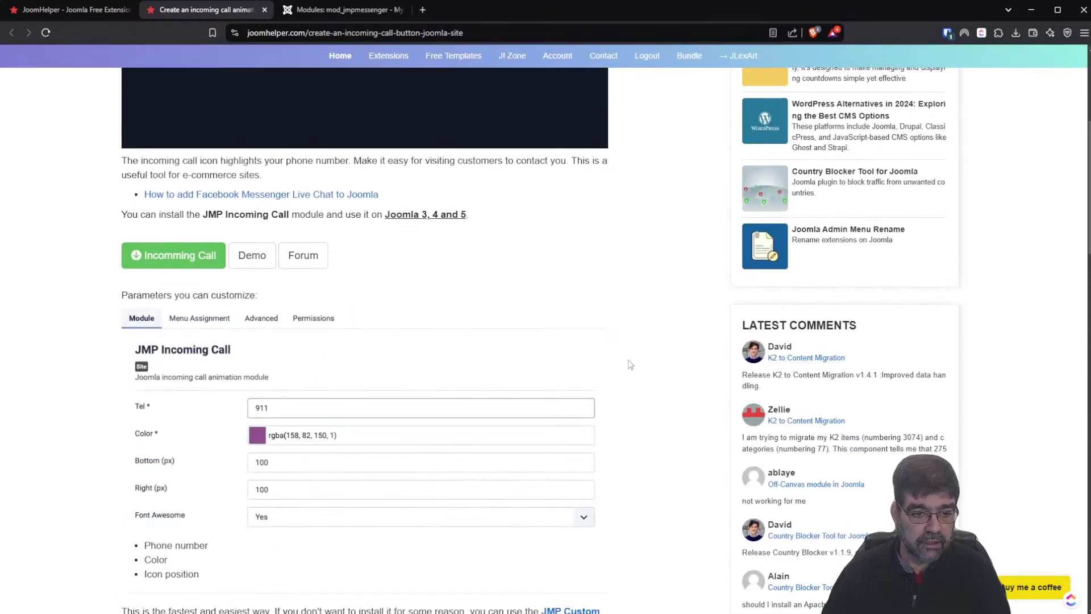
{"action": "scroll", "coordinate": [629, 365], "scroll_direction": "down", "scroll_amount": 3}
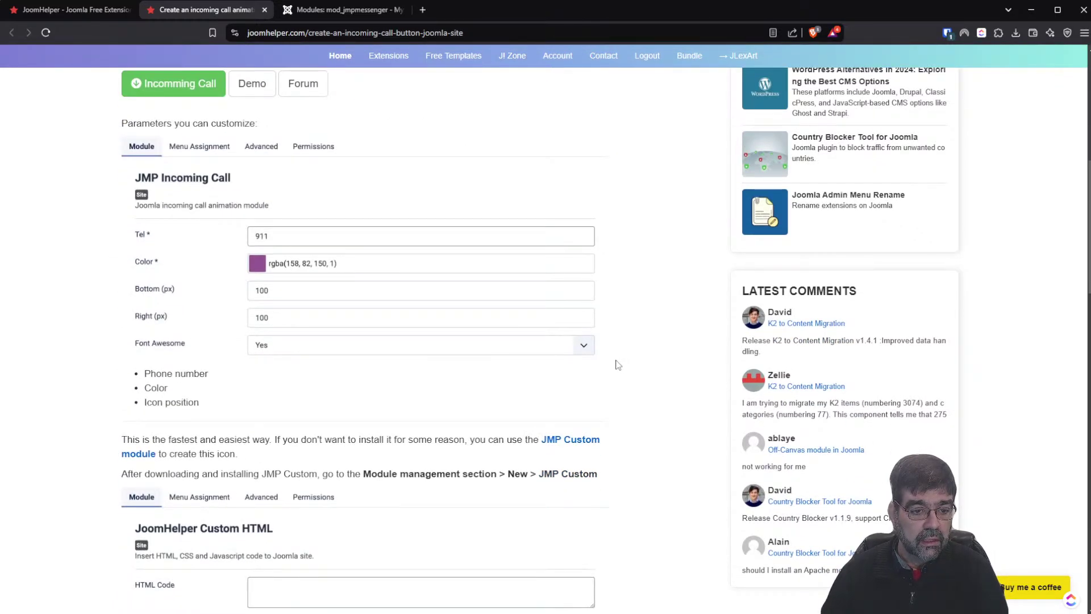
{"action": "scroll", "coordinate": [619, 364], "scroll_direction": "up", "scroll_amount": 2}
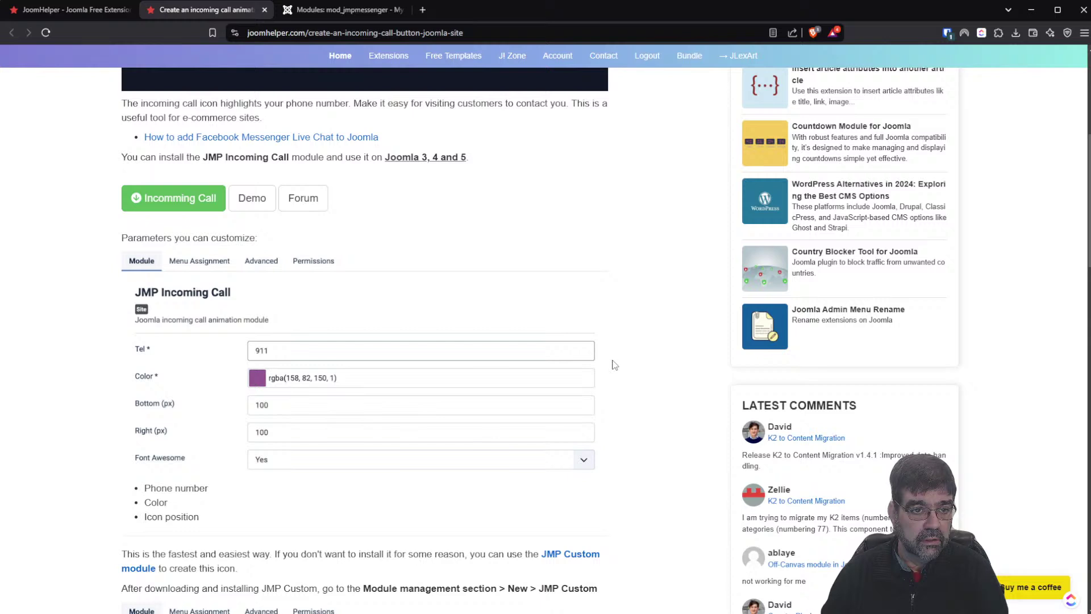
{"action": "scroll", "coordinate": [615, 364], "scroll_direction": "up", "scroll_amount": 6}
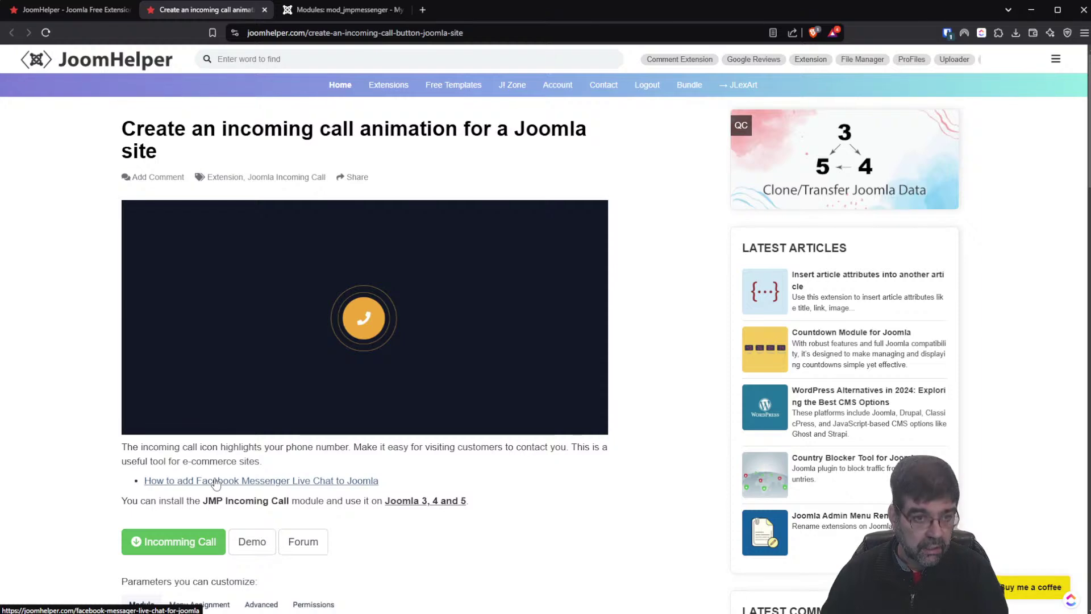
{"action": "right_click", "coordinate": [216, 480]}
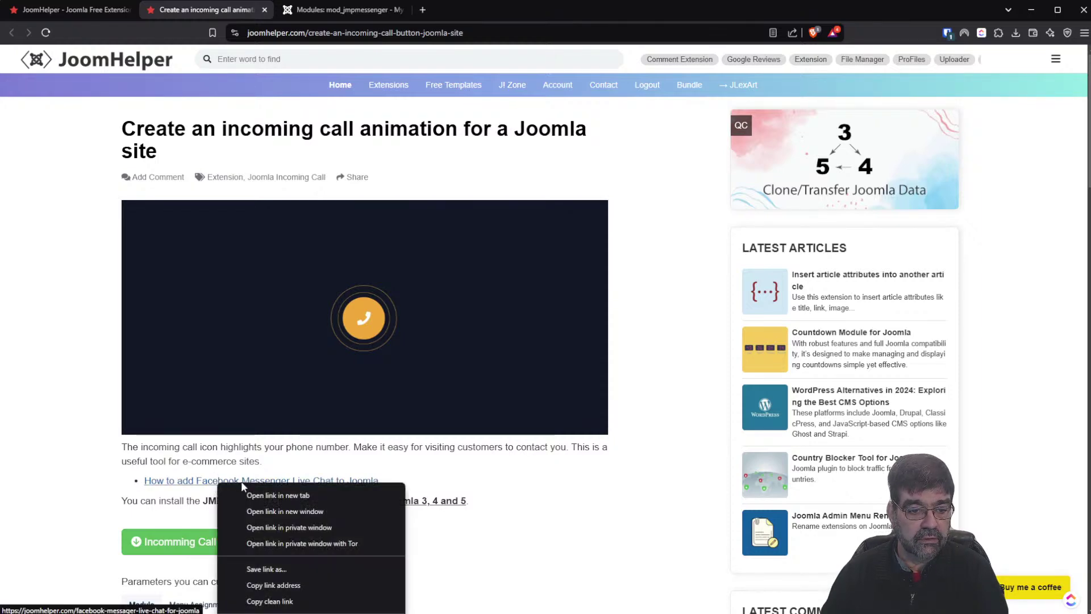
{"action": "left_click", "coordinate": [261, 492]}
Glance at the Messenger guide, then go back to the Joomla module editor.
{"action": "left_click", "coordinate": [314, 10]}
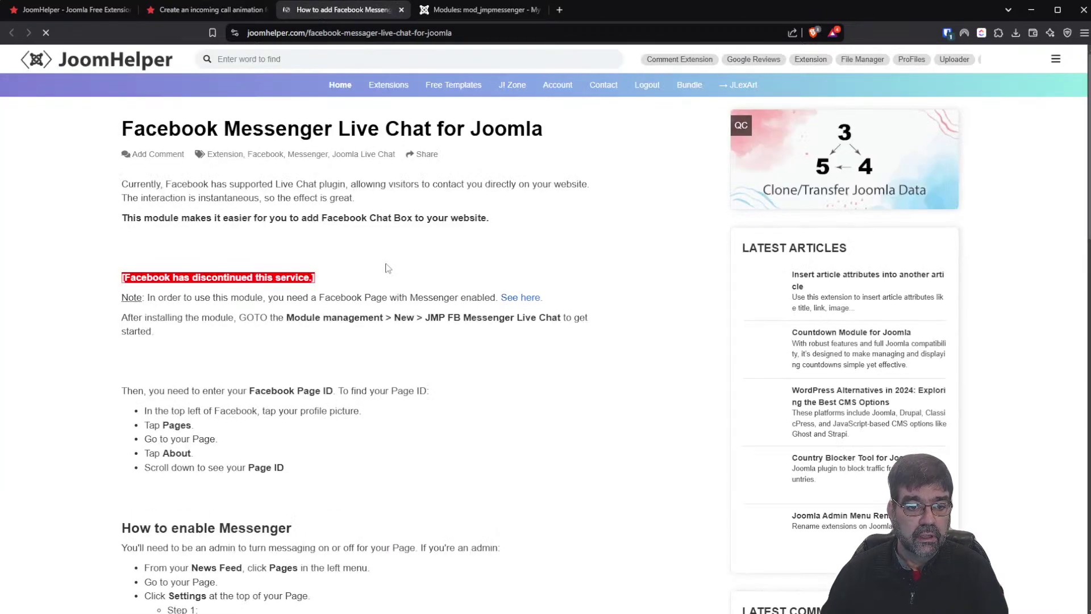
{"action": "left_click", "coordinate": [239, 12]}
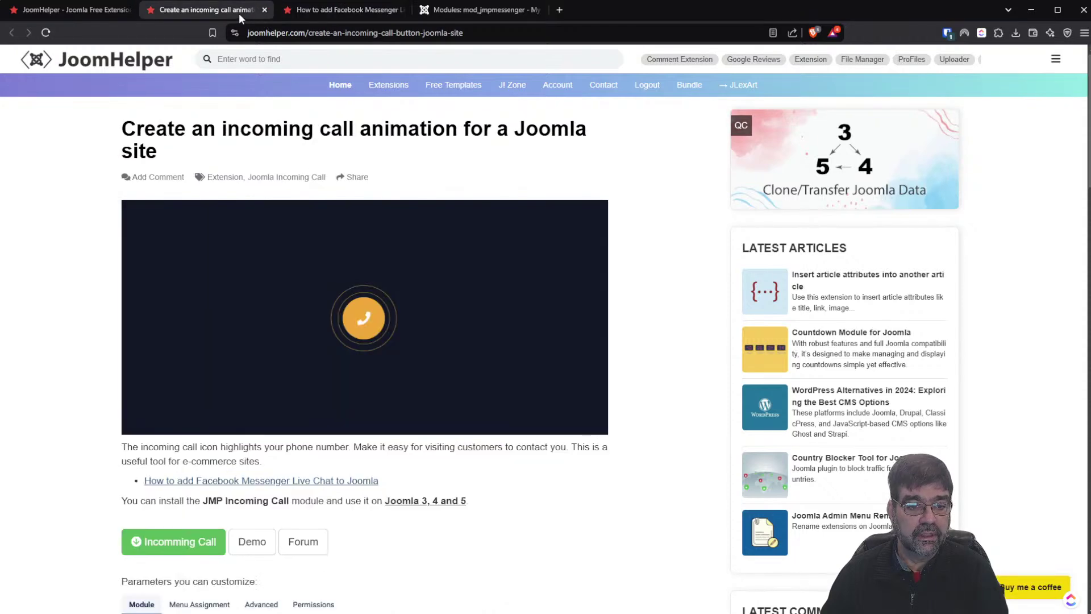
{"action": "scroll", "coordinate": [326, 349], "scroll_direction": "down", "scroll_amount": 2}
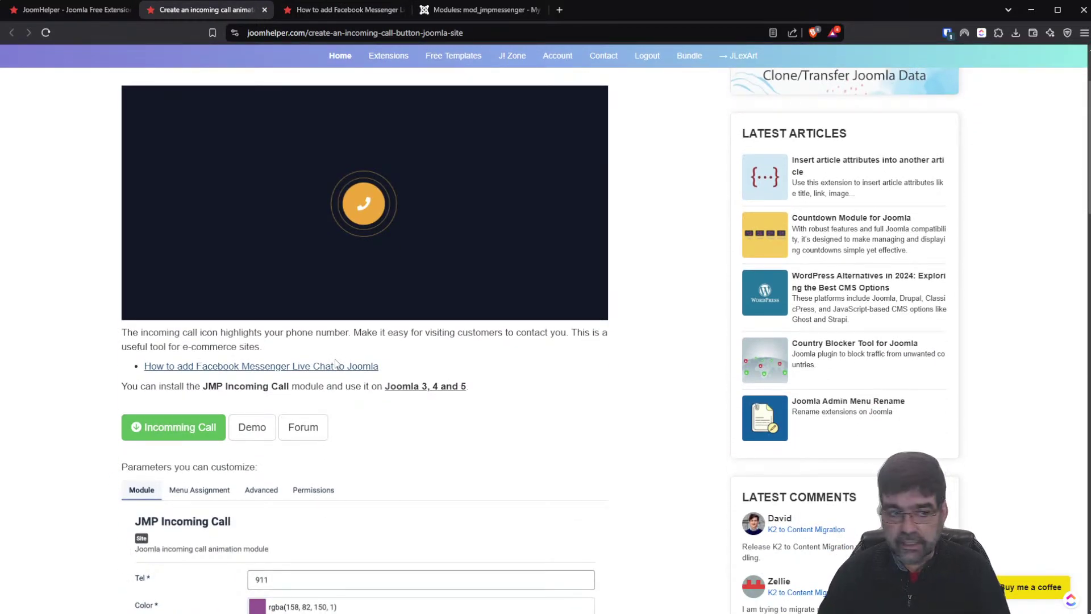
{"action": "left_click", "coordinate": [449, 11]}
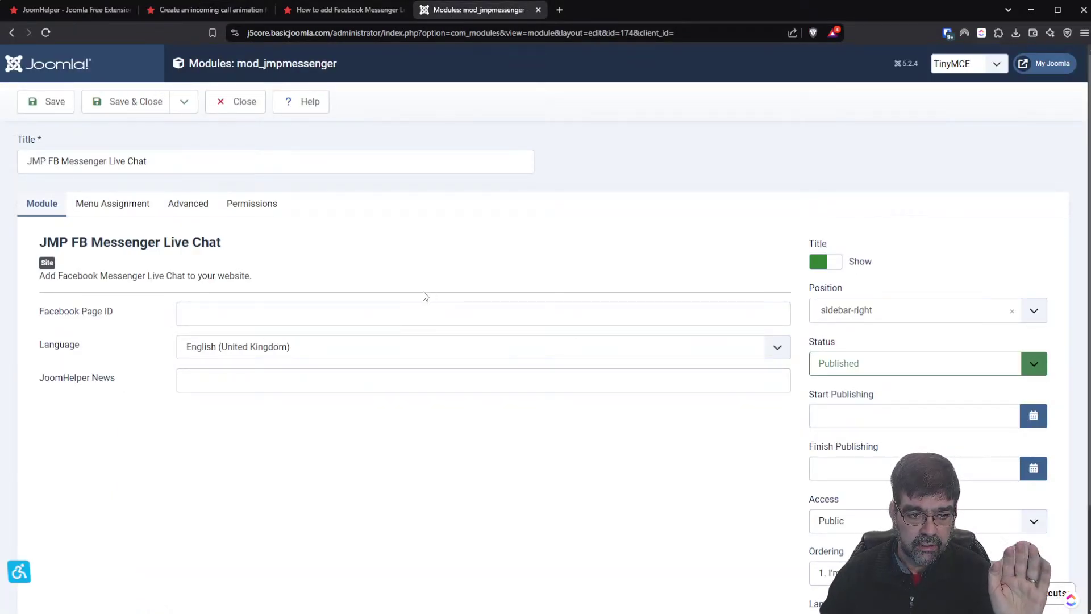
Close the Messenger module editor and open the JMP Incoming Call demo page from the article.
{"action": "left_click", "coordinate": [237, 102]}
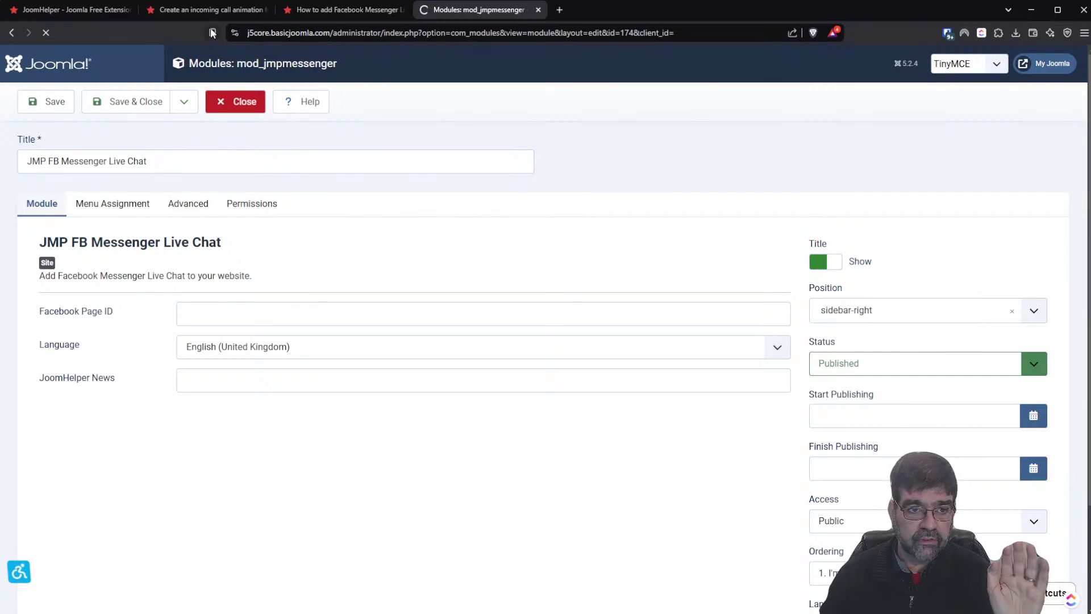
{"action": "left_click", "coordinate": [326, 9]}
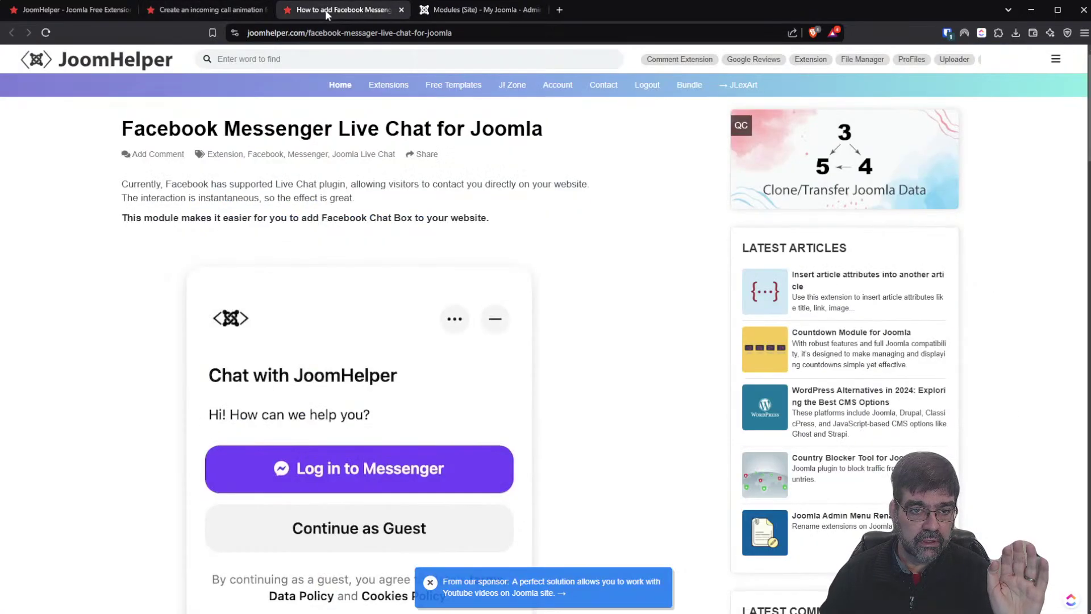
{"action": "left_click", "coordinate": [239, 11]}
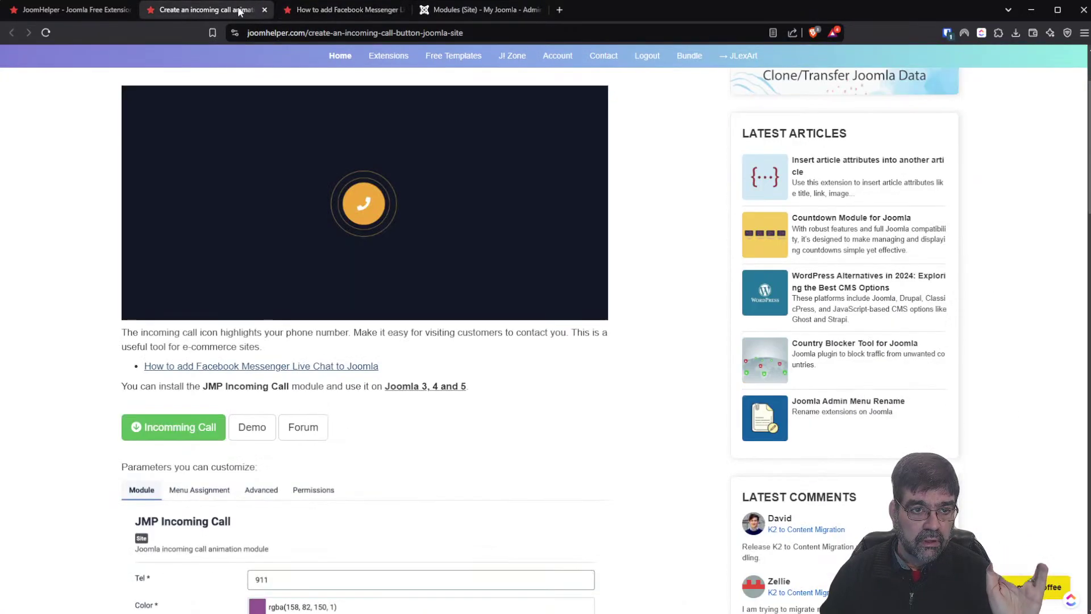
{"action": "scroll", "coordinate": [597, 398], "scroll_direction": "up", "scroll_amount": 1}
{"action": "scroll", "coordinate": [597, 393], "scroll_direction": "up", "scroll_amount": 2}
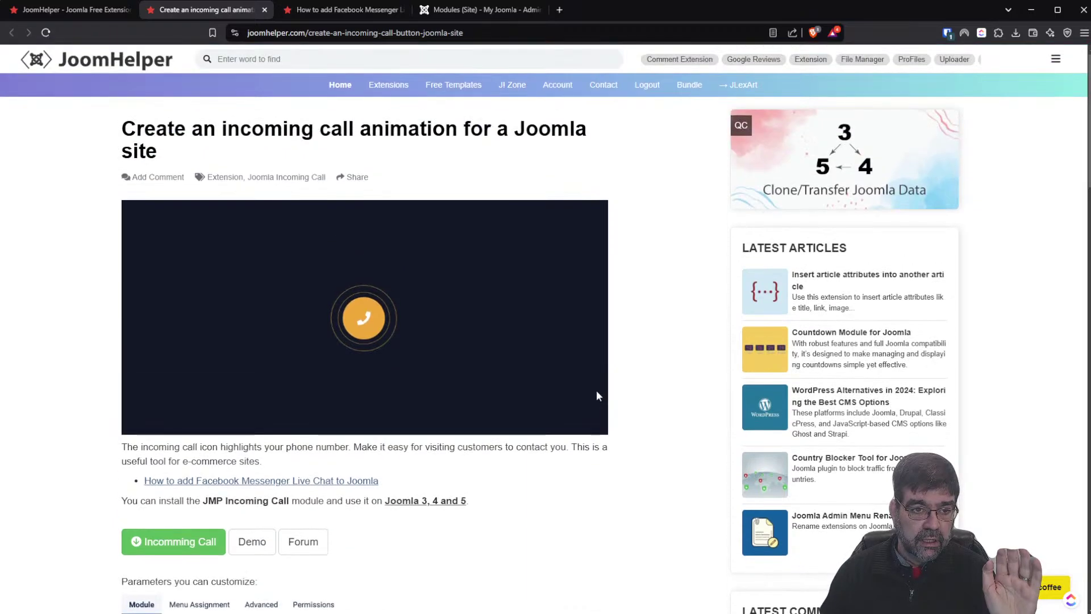
{"action": "scroll", "coordinate": [432, 395], "scroll_direction": "down", "scroll_amount": 4}
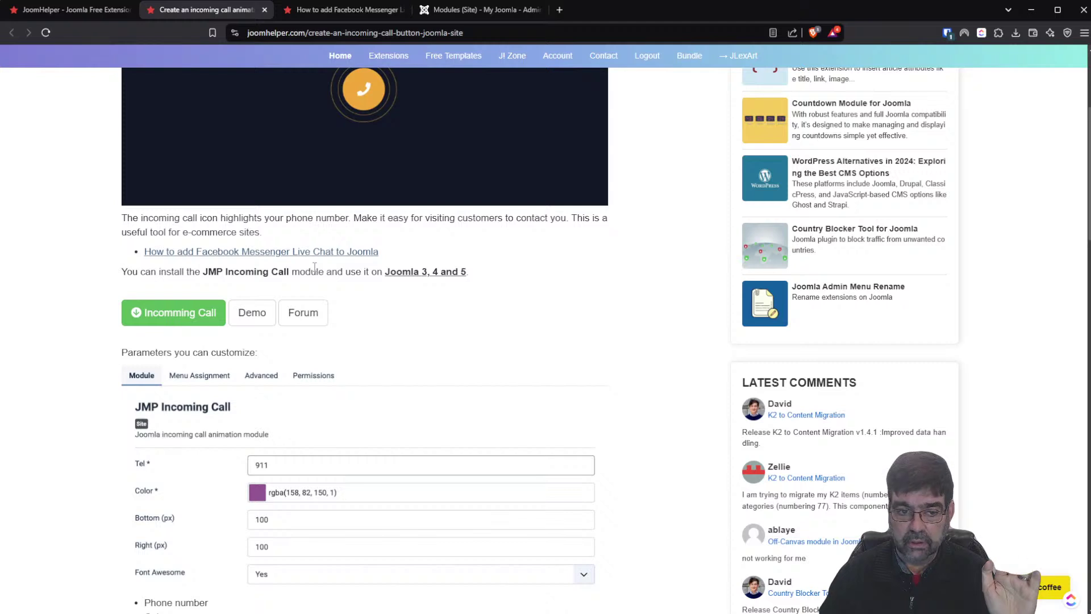
{"action": "left_click", "coordinate": [253, 316]}
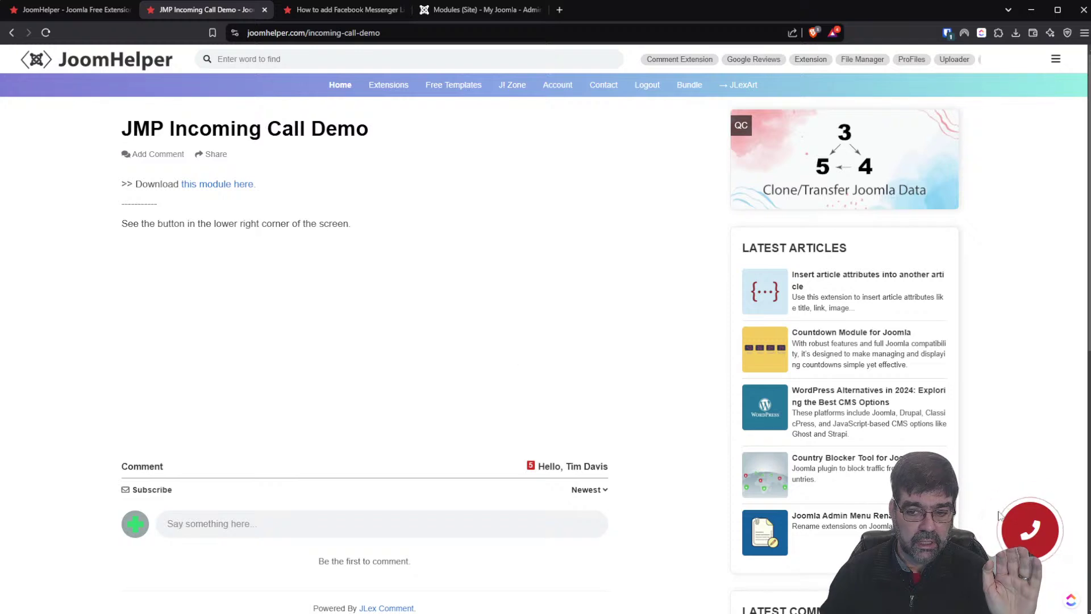
Press the demo's red call button and cancel the prompt to open a phone app.
{"action": "left_click", "coordinate": [1026, 543]}
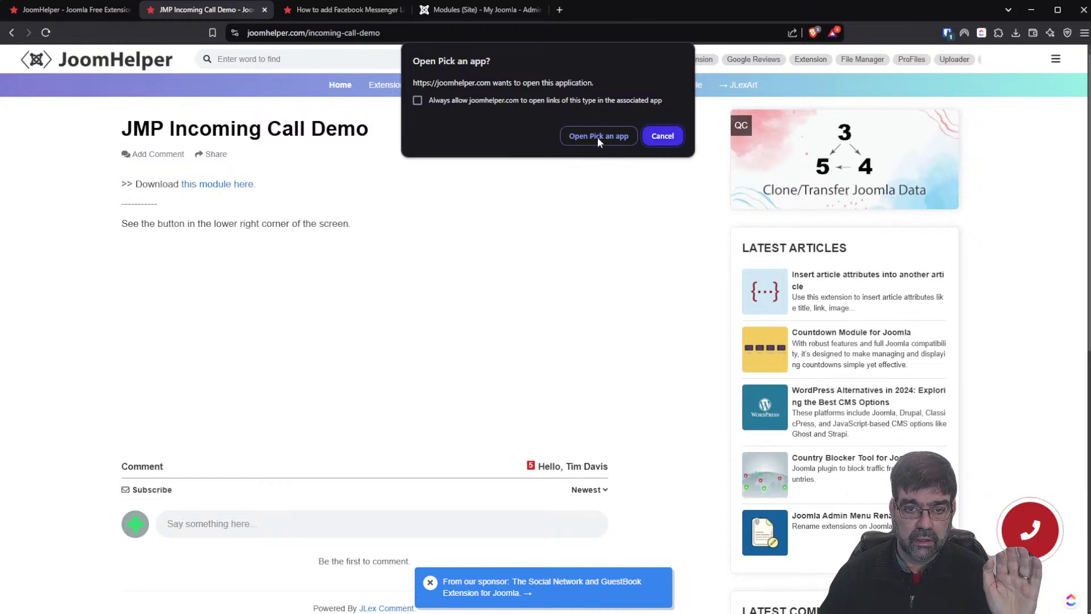
{"action": "left_click", "coordinate": [663, 136]}
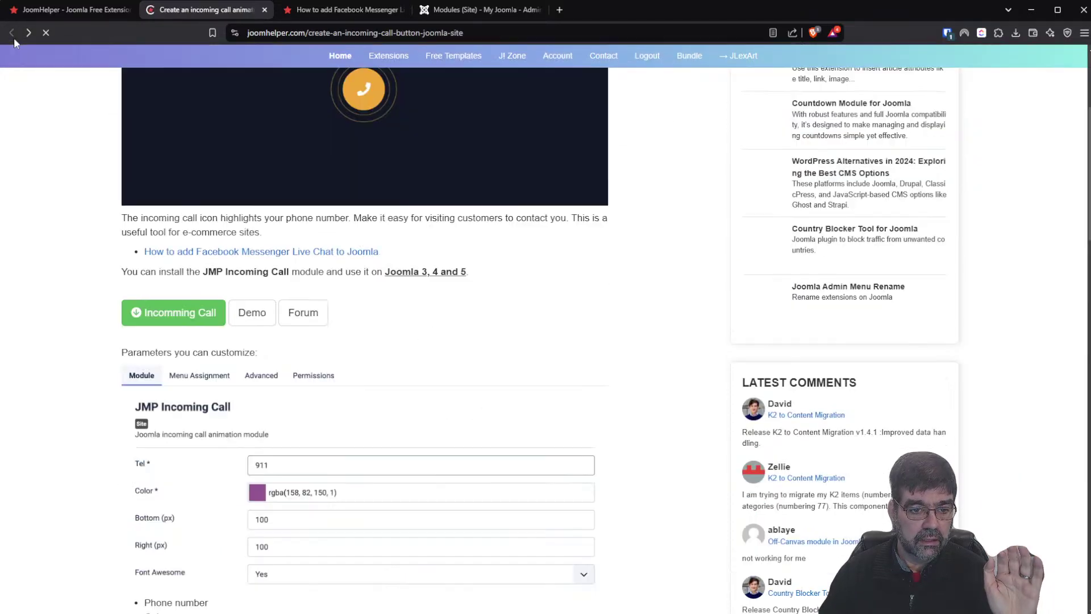
Check the empty JoomHelper forum, then return to the article's parameters (Tel 911, Bottom/Right 100).
{"action": "left_click", "coordinate": [12, 34]}
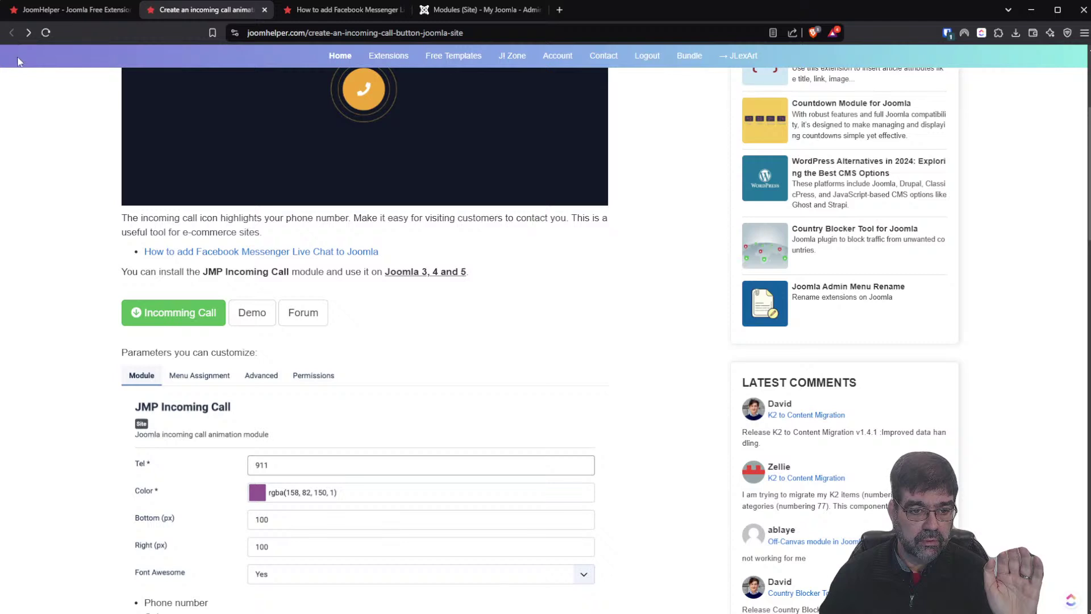
{"action": "left_click", "coordinate": [320, 316]}
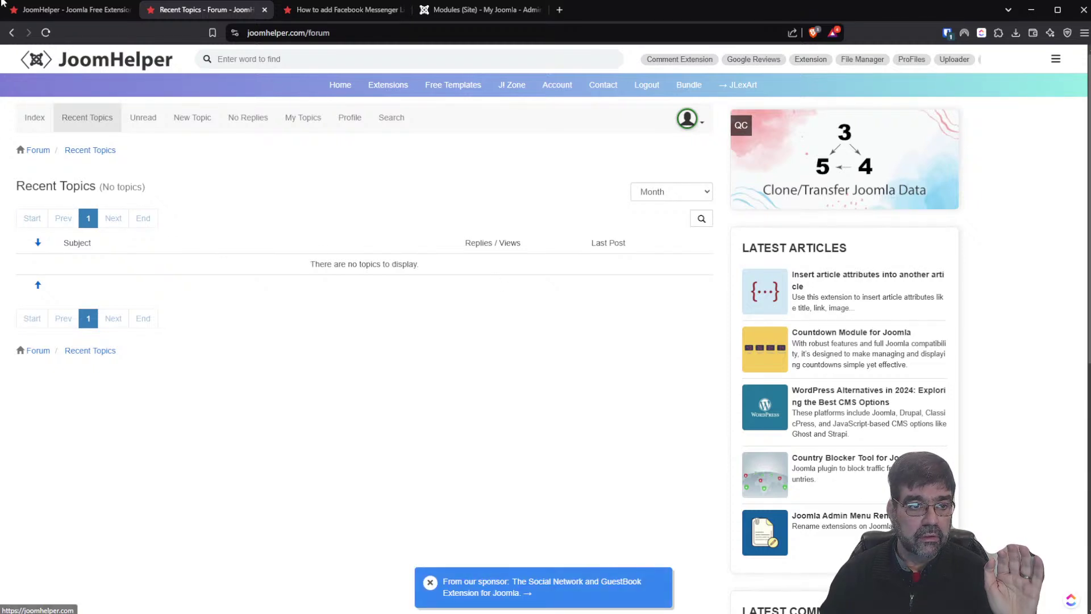
{"action": "left_click", "coordinate": [11, 32]}
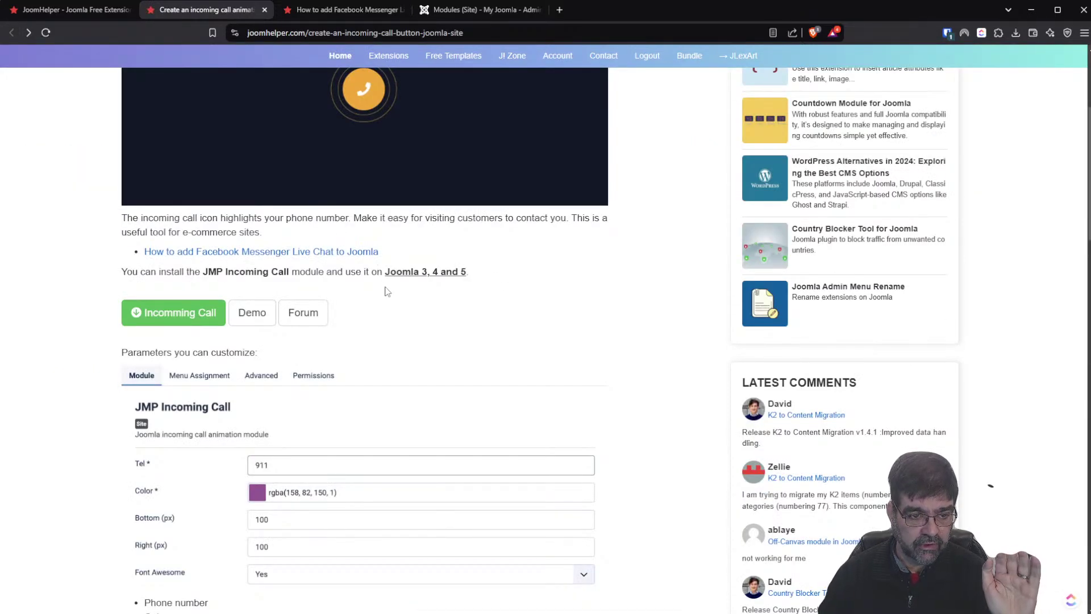
{"action": "scroll", "coordinate": [446, 316], "scroll_direction": "down", "scroll_amount": 4}
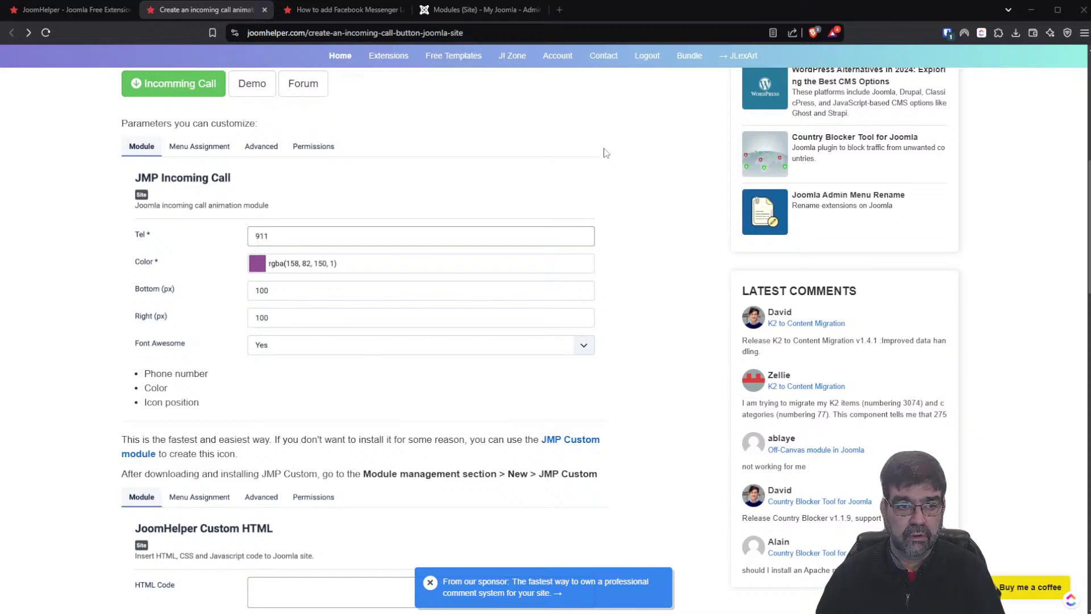
{"action": "scroll", "coordinate": [606, 152], "scroll_direction": "up", "scroll_amount": 1}
{"action": "scroll", "coordinate": [606, 153], "scroll_direction": "up", "scroll_amount": 7}
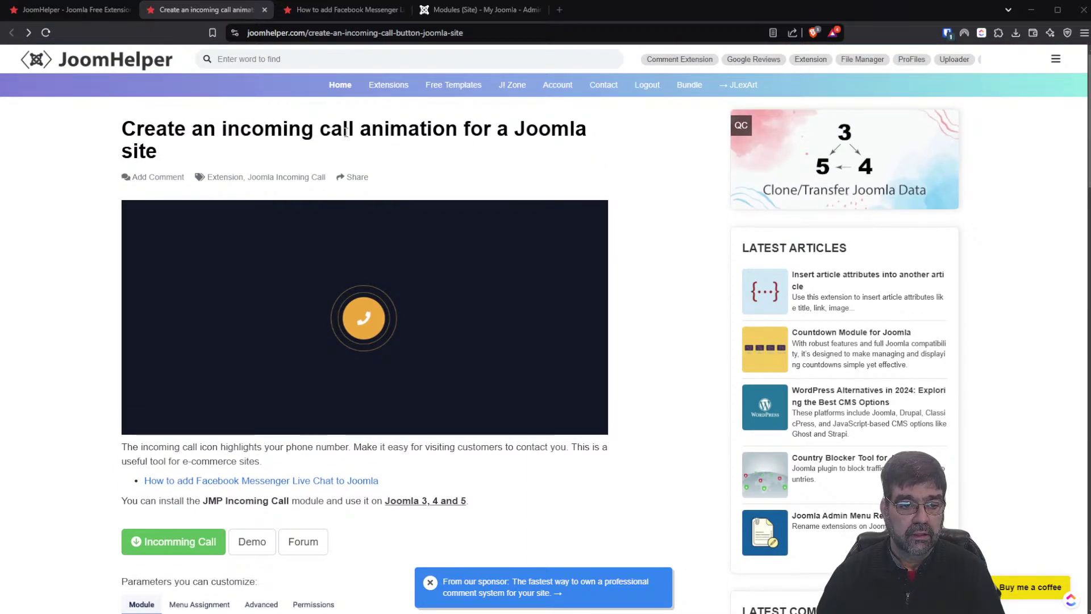
{"action": "scroll", "coordinate": [345, 134], "scroll_direction": "down", "scroll_amount": 4}
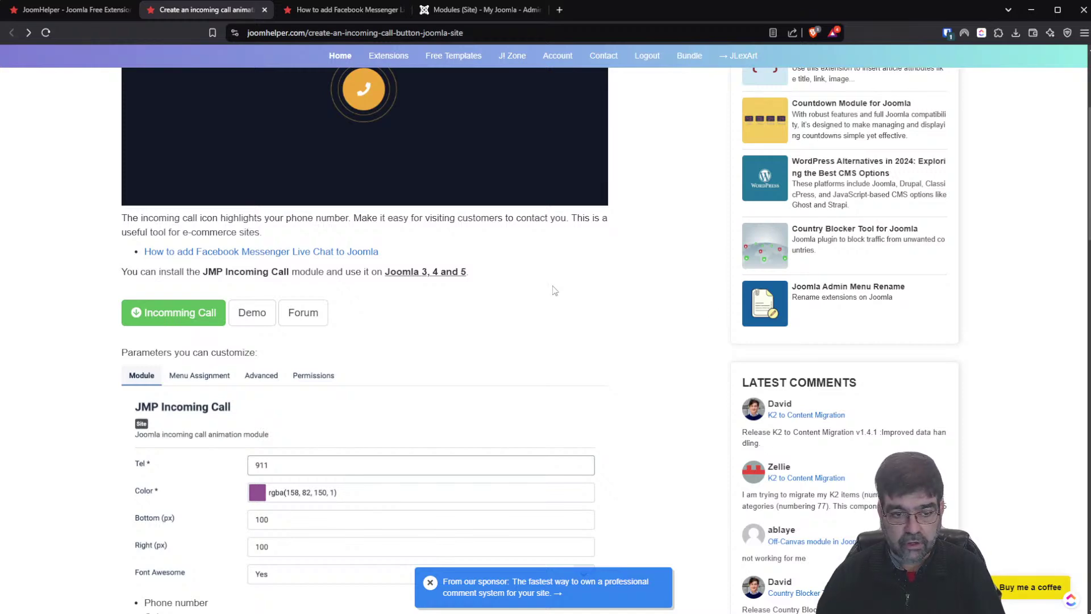
{"action": "scroll", "coordinate": [682, 333], "scroll_direction": "down", "scroll_amount": 7}
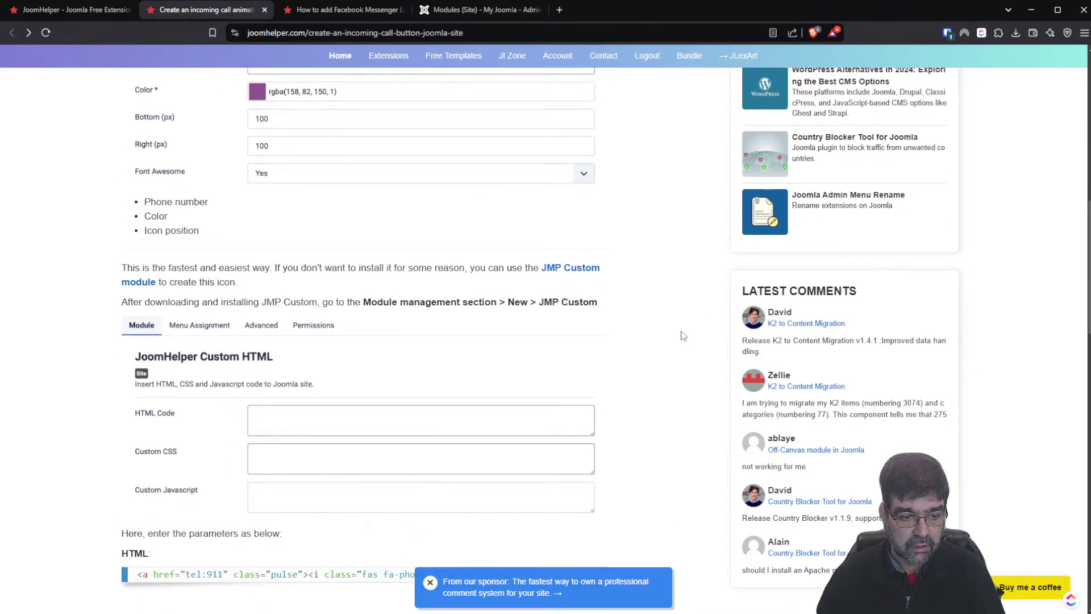
{"action": "scroll", "coordinate": [683, 336], "scroll_direction": "down", "scroll_amount": 3}
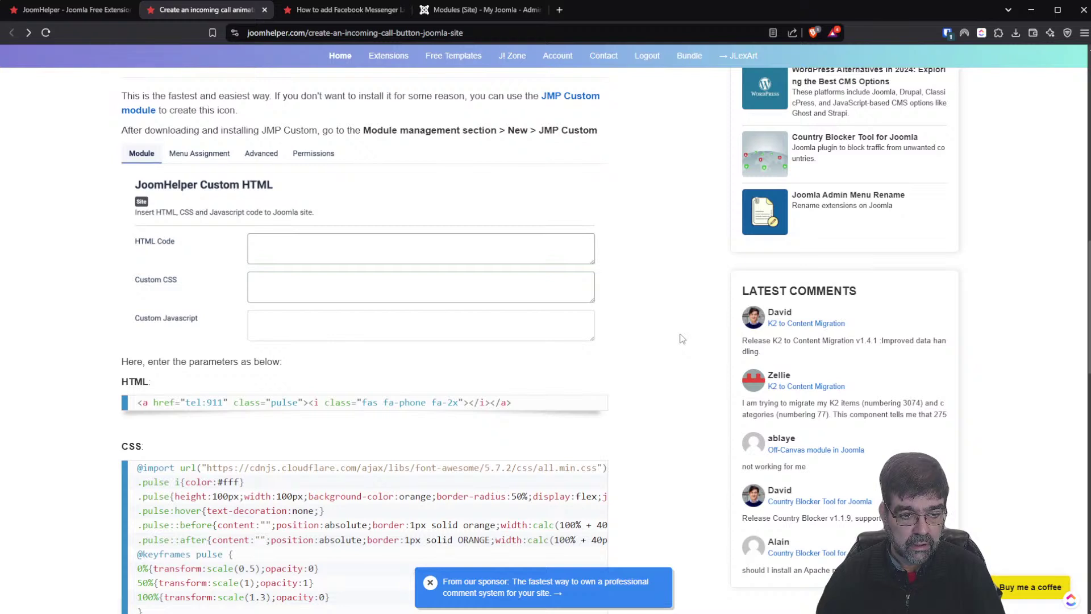
{"action": "scroll", "coordinate": [683, 323], "scroll_direction": "up", "scroll_amount": 1}
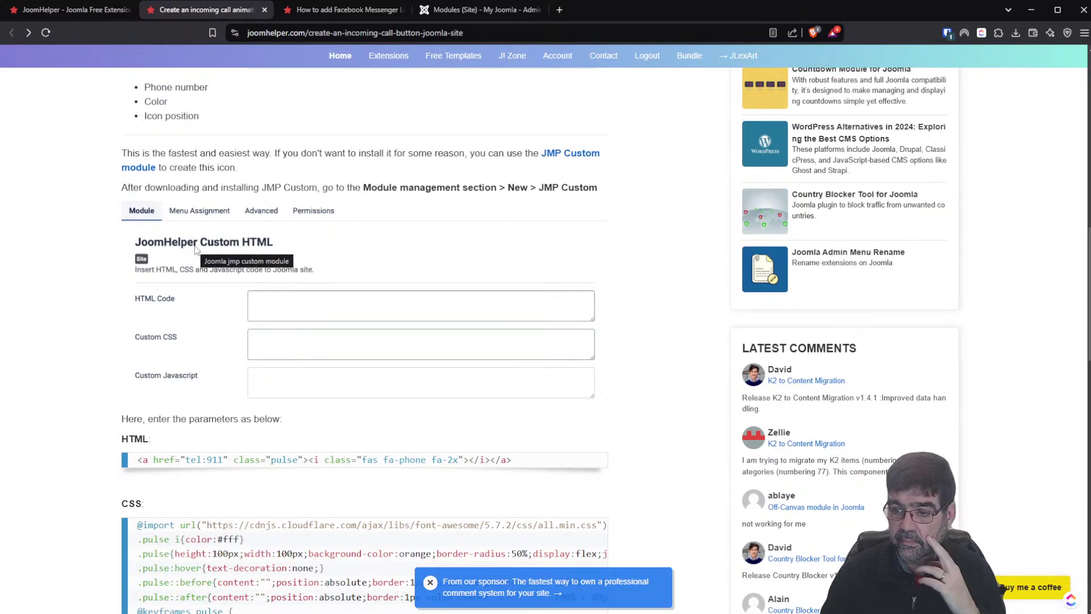
{"action": "scroll", "coordinate": [193, 246], "scroll_direction": "up", "scroll_amount": 3}
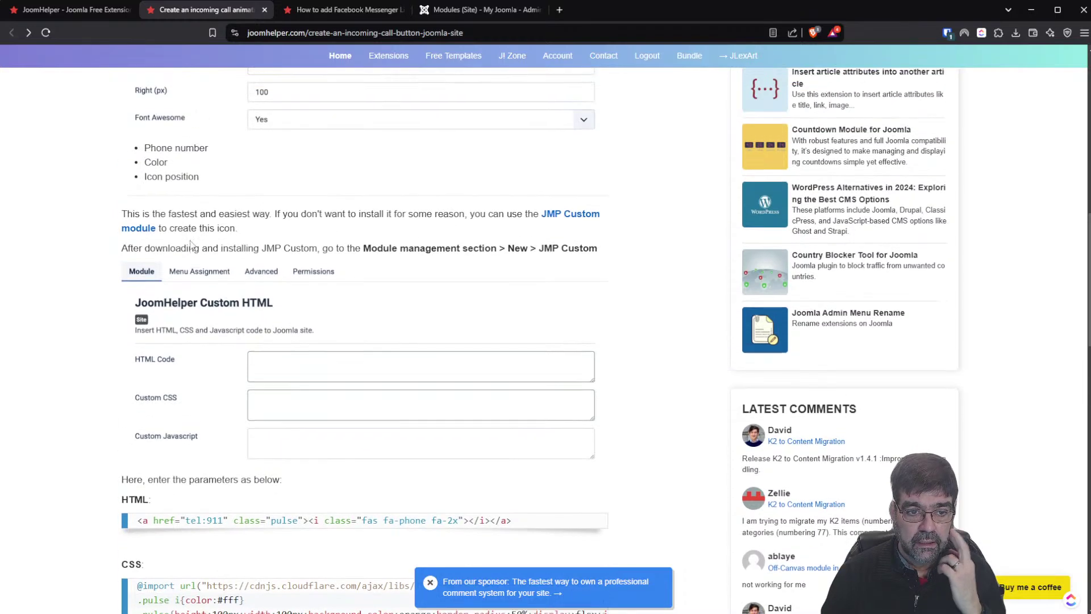
{"action": "scroll", "coordinate": [193, 246], "scroll_direction": "up", "scroll_amount": 5}
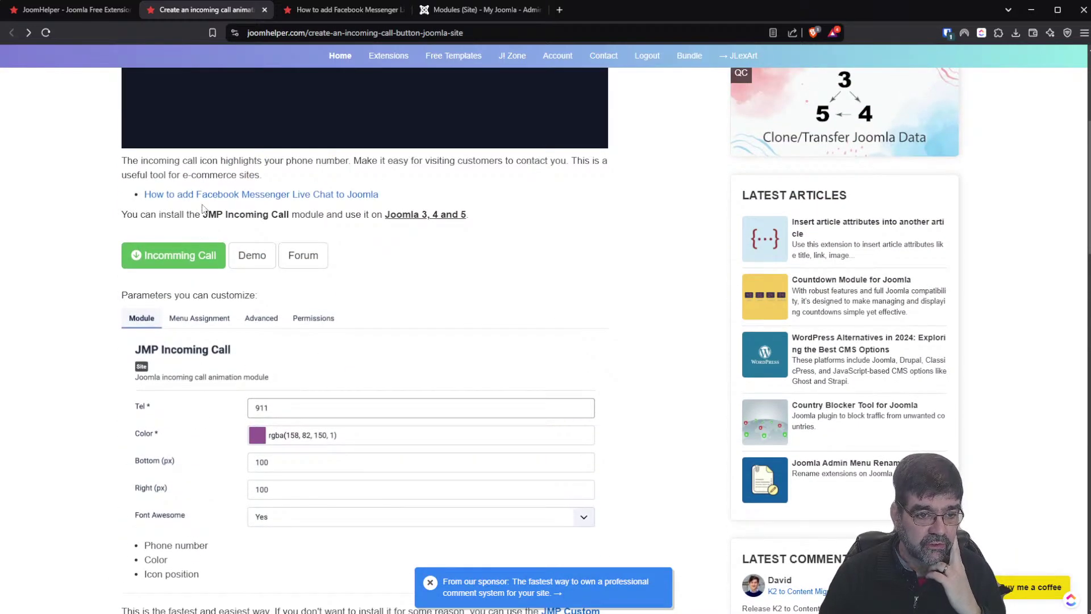
{"action": "scroll", "coordinate": [202, 218], "scroll_direction": "up", "scroll_amount": 1}
{"action": "scroll", "coordinate": [203, 217], "scroll_direction": "up", "scroll_amount": 2}
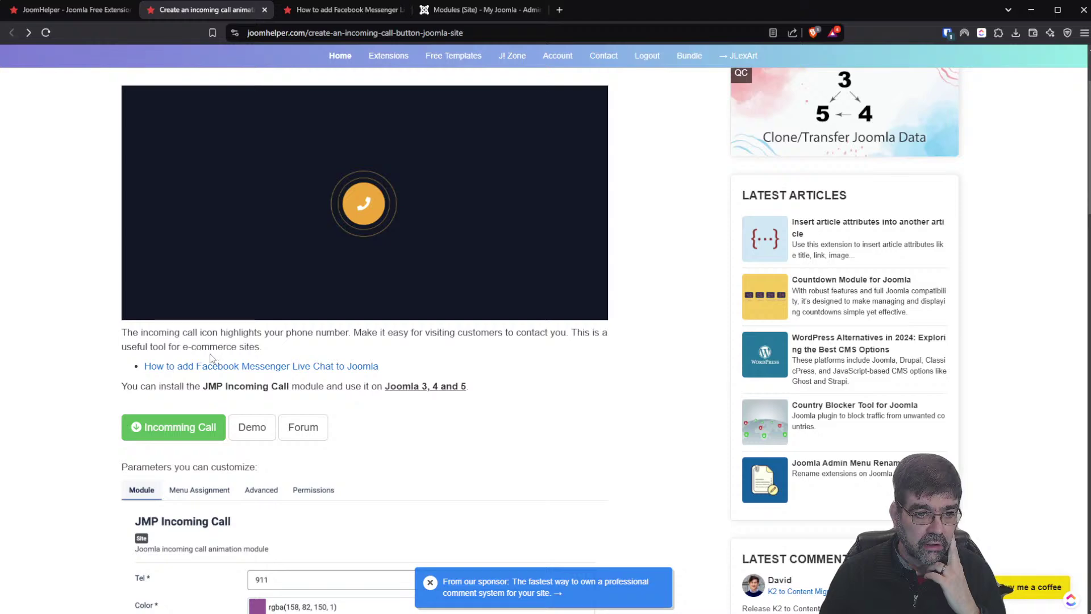
{"action": "scroll", "coordinate": [210, 358], "scroll_direction": "down", "scroll_amount": 2}
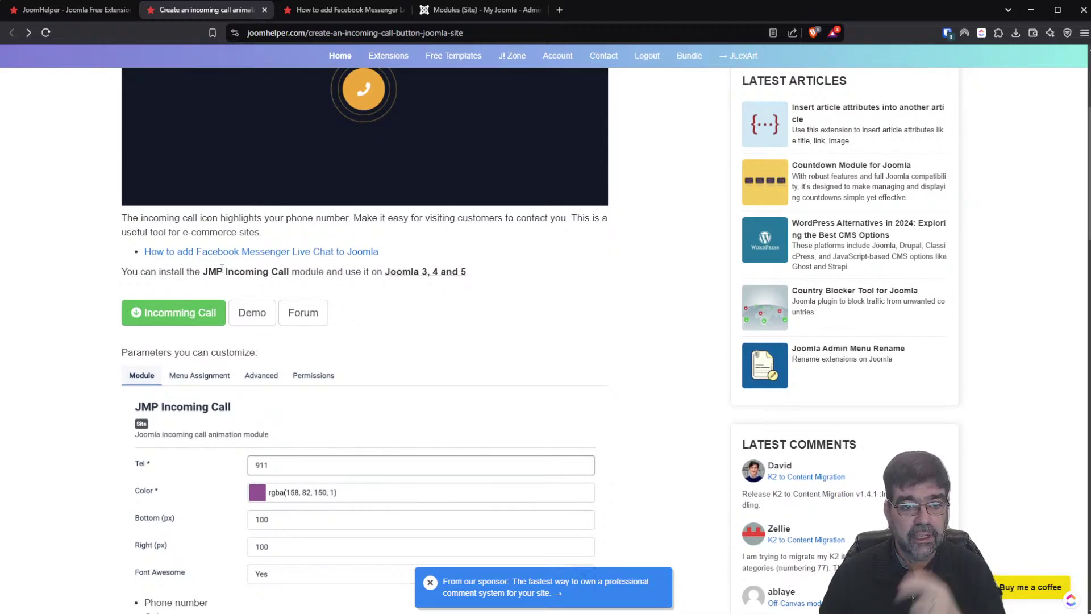
{"action": "scroll", "coordinate": [469, 284], "scroll_direction": "down", "scroll_amount": 6}
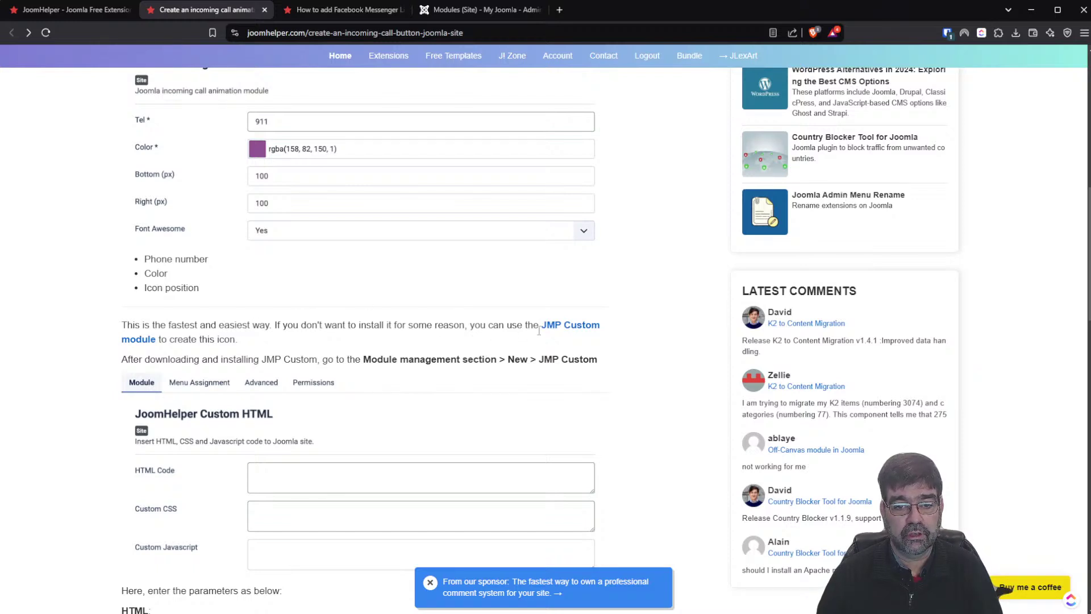
{"action": "scroll", "coordinate": [559, 335], "scroll_direction": "down", "scroll_amount": 4}
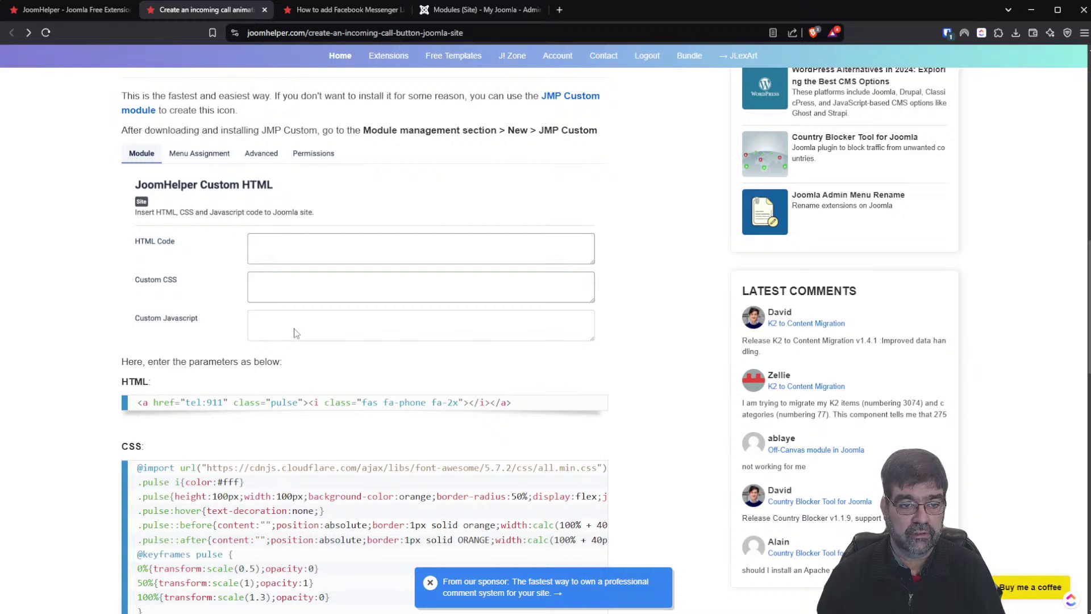
{"action": "scroll", "coordinate": [295, 330], "scroll_direction": "down", "scroll_amount": 5}
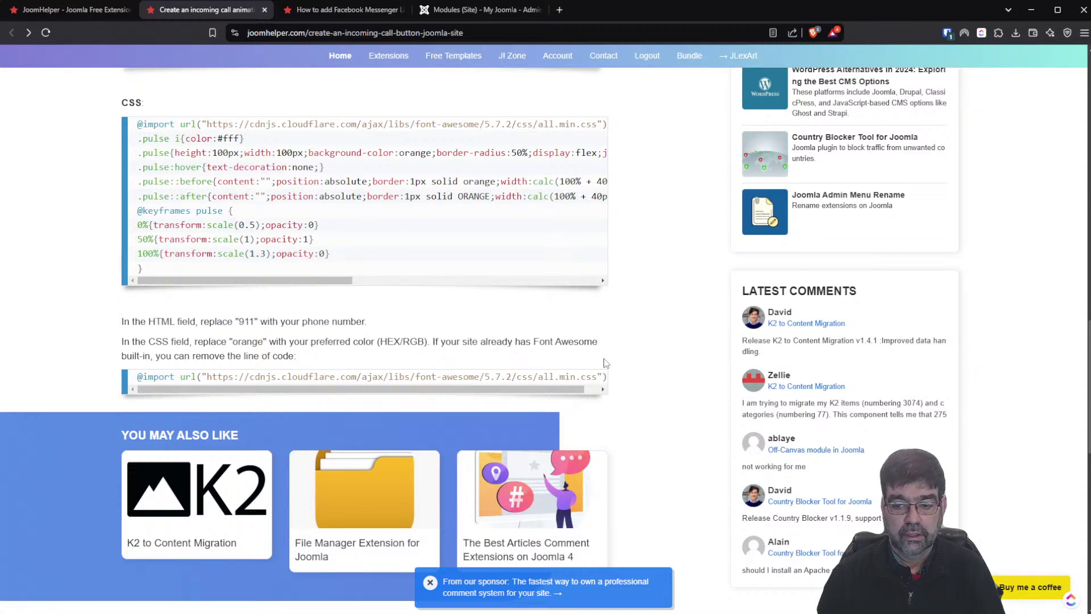
{"action": "scroll", "coordinate": [605, 355], "scroll_direction": "up", "scroll_amount": 10}
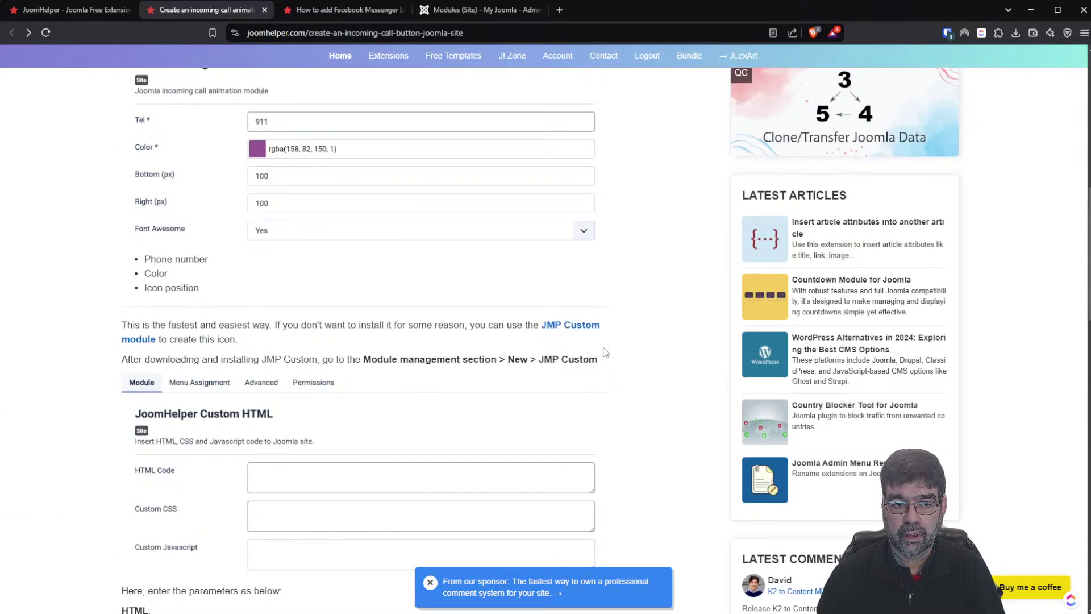
{"action": "scroll", "coordinate": [605, 353], "scroll_direction": "up", "scroll_amount": 8}
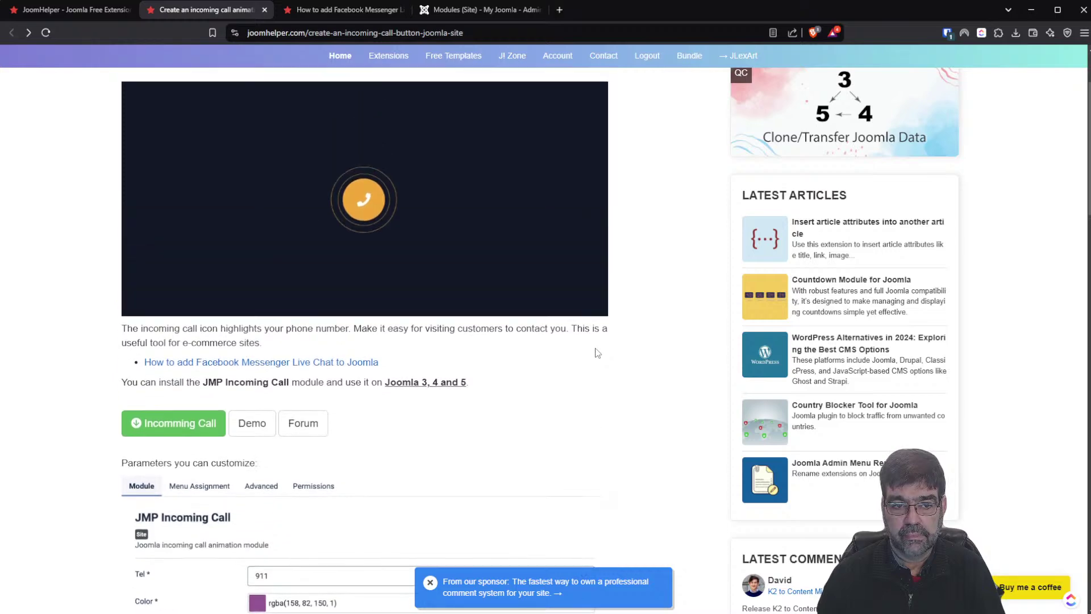
{"action": "scroll", "coordinate": [596, 349], "scroll_direction": "up", "scroll_amount": 2}
{"action": "scroll", "coordinate": [591, 347], "scroll_direction": "down", "scroll_amount": 3}
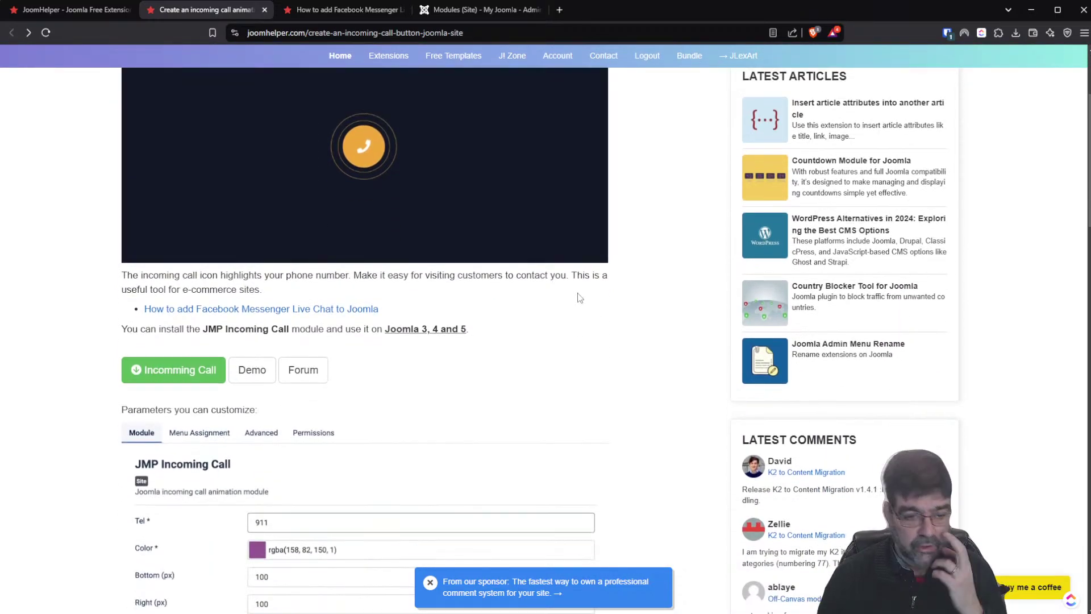
{"action": "scroll", "coordinate": [580, 298], "scroll_direction": "down", "scroll_amount": 3}
{"action": "scroll", "coordinate": [577, 341], "scroll_direction": "down", "scroll_amount": 4}
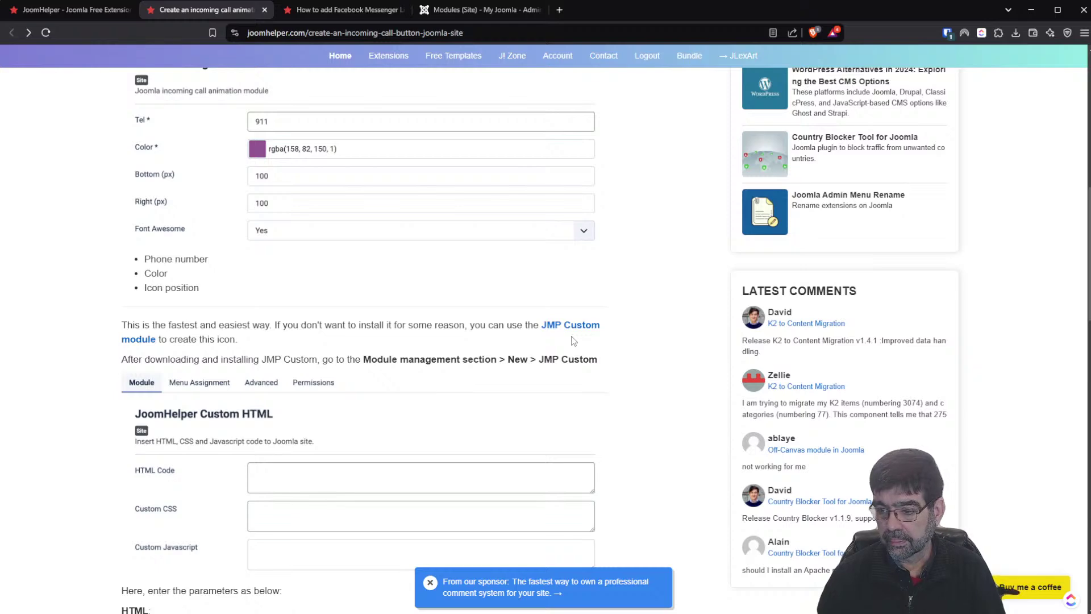
{"action": "scroll", "coordinate": [565, 335], "scroll_direction": "up", "scroll_amount": 7}
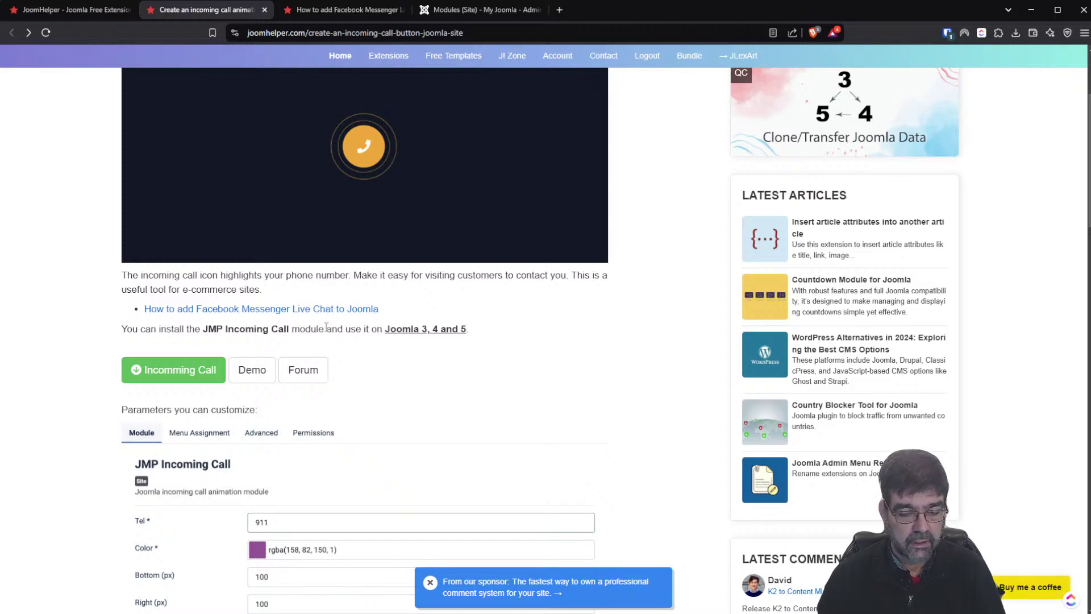
{"action": "scroll", "coordinate": [326, 328], "scroll_direction": "down", "scroll_amount": 3}
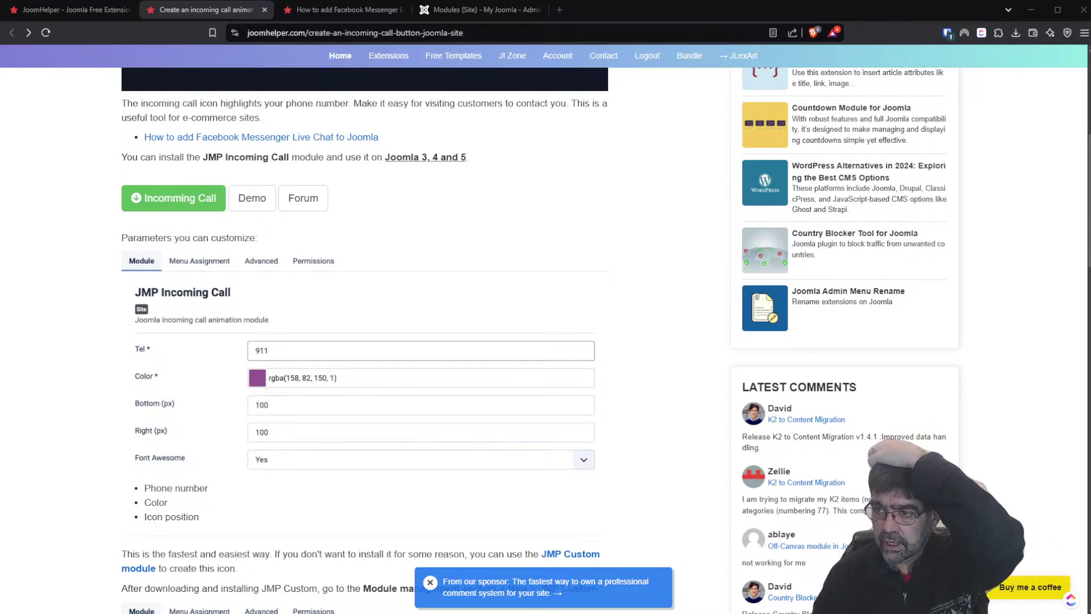
{"action": "left_click_drag", "start_coordinate": [276, 613], "coordinate": [264, 56]}
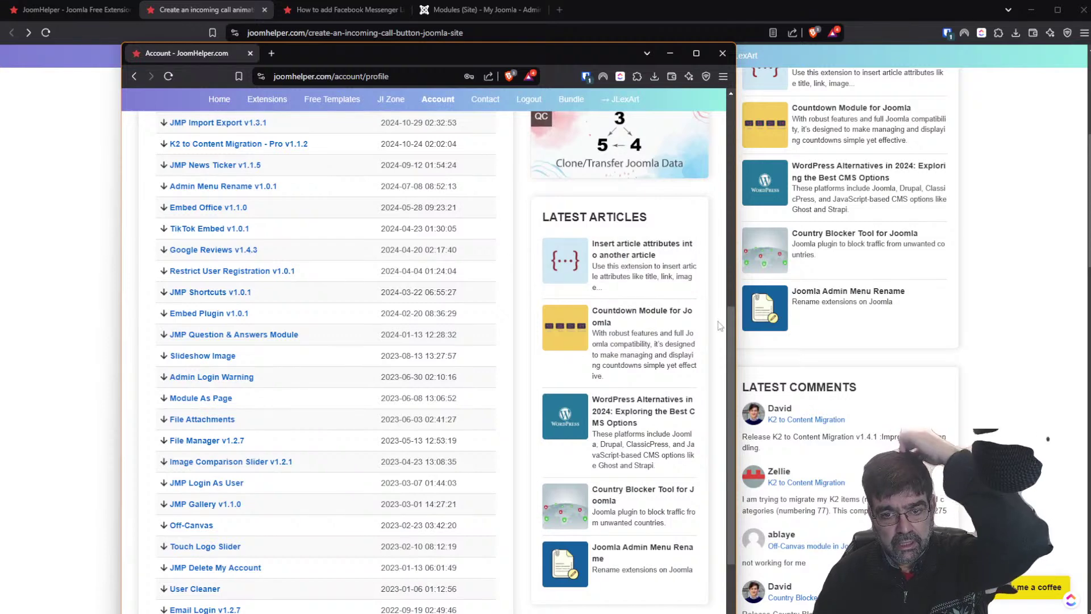
{"action": "left_click", "coordinate": [730, 156]}
{"action": "scroll", "coordinate": [728, 137], "scroll_direction": "up", "scroll_amount": 1}
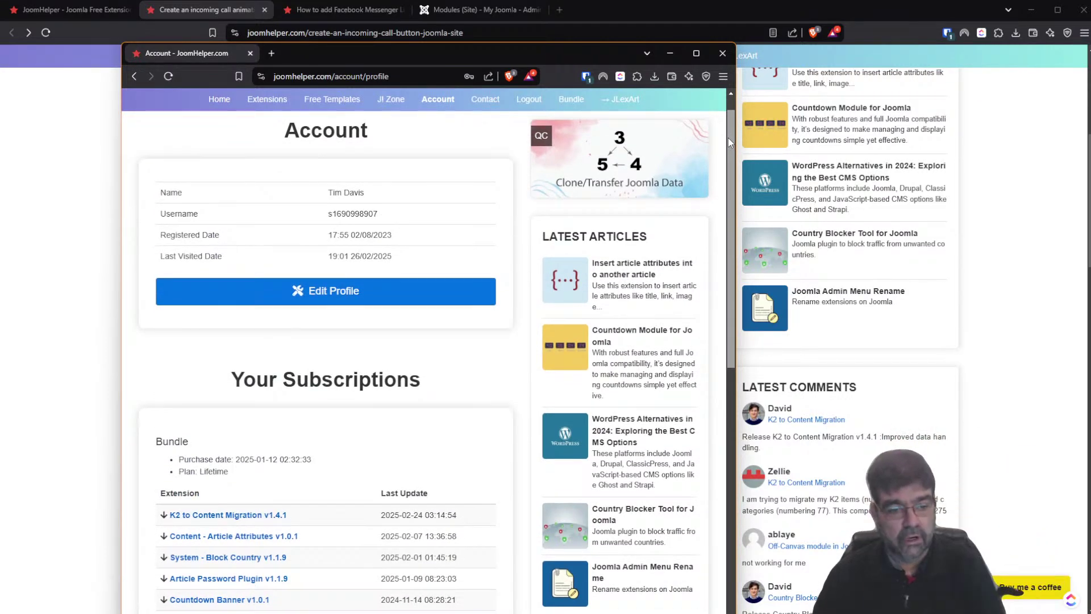
{"action": "scroll", "coordinate": [728, 137], "scroll_direction": "down", "scroll_amount": 2}
{"action": "scroll", "coordinate": [718, 194], "scroll_direction": "down", "scroll_amount": 2}
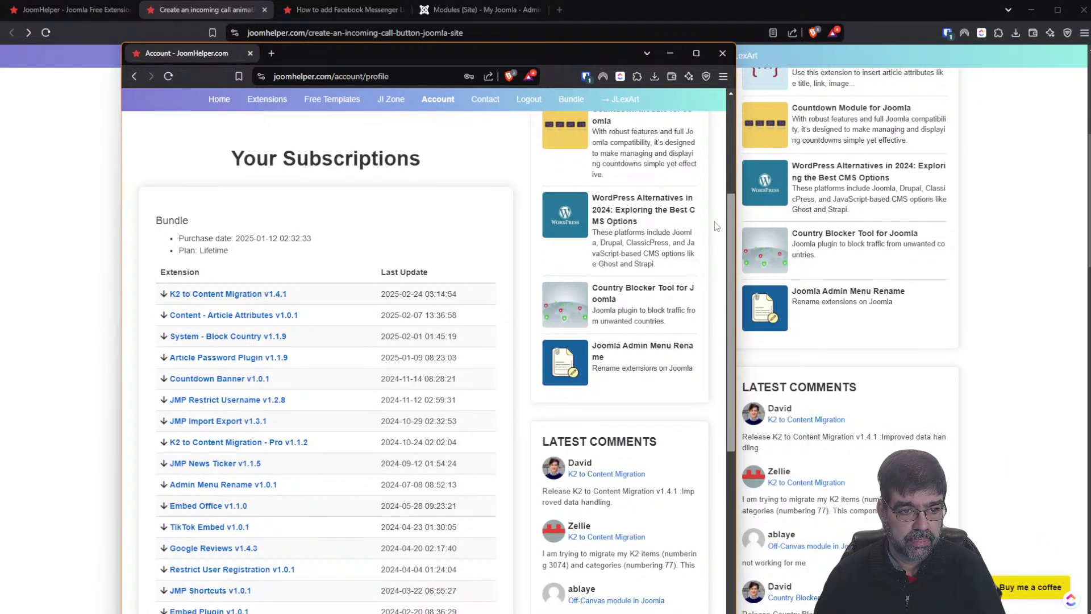
{"action": "scroll", "coordinate": [716, 226], "scroll_direction": "down", "scroll_amount": 2}
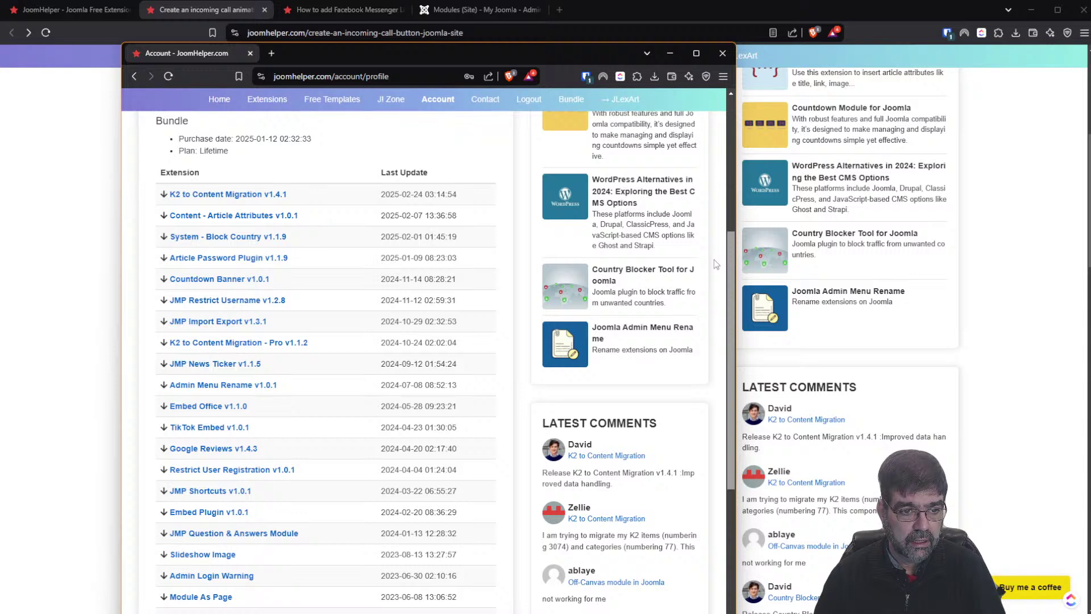
{"action": "scroll", "coordinate": [714, 261], "scroll_direction": "down", "scroll_amount": 2}
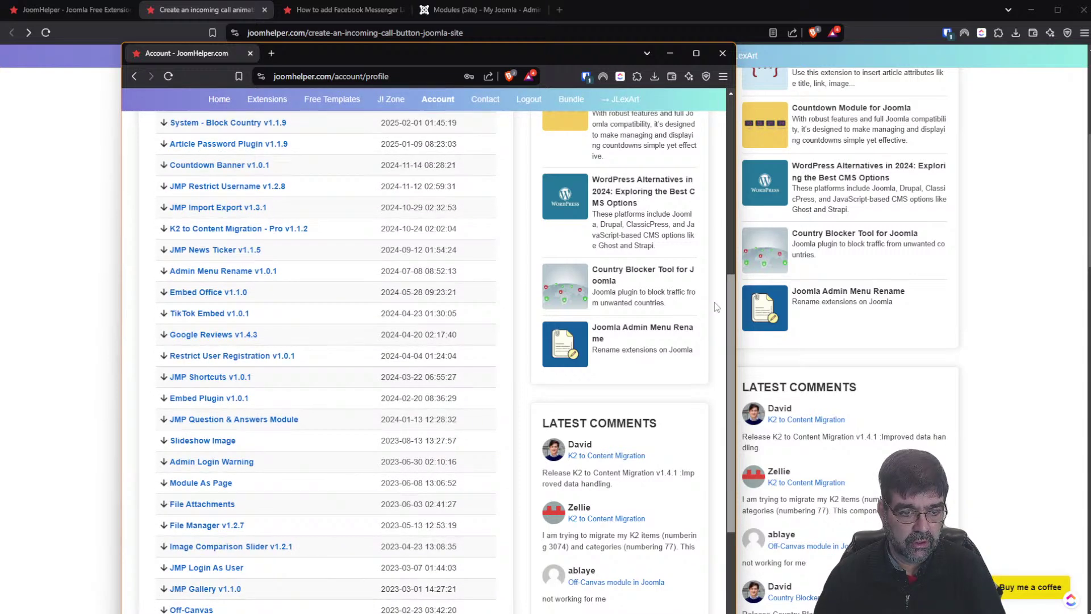
{"action": "left_click_drag", "start_coordinate": [194, 55], "coordinate": [1090, 170]}
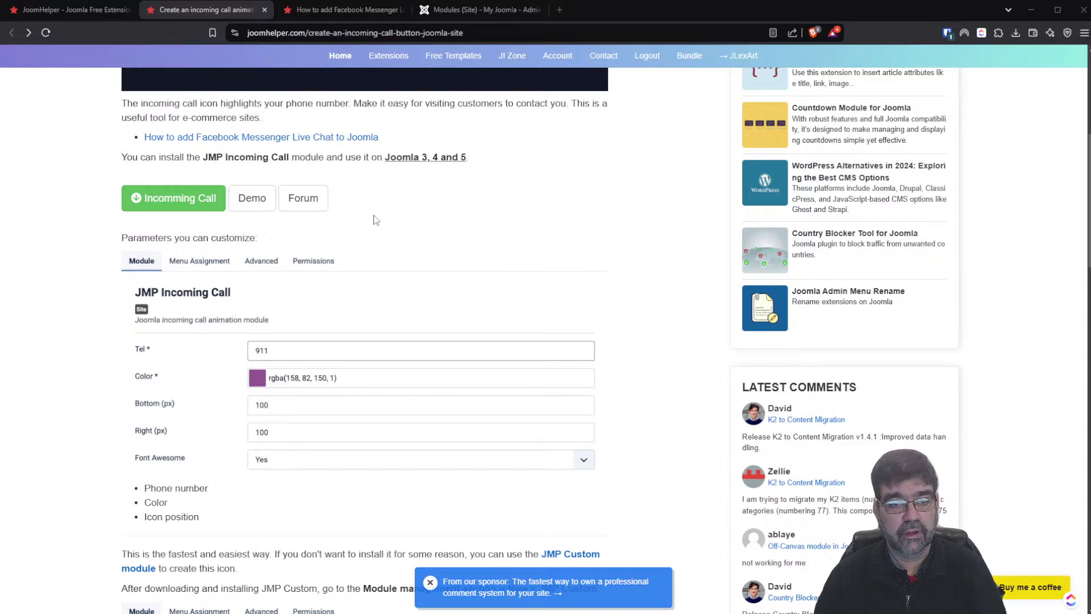
Open the JMP Custom module link in a new tab.
{"action": "scroll", "coordinate": [458, 236], "scroll_direction": "up", "scroll_amount": 6}
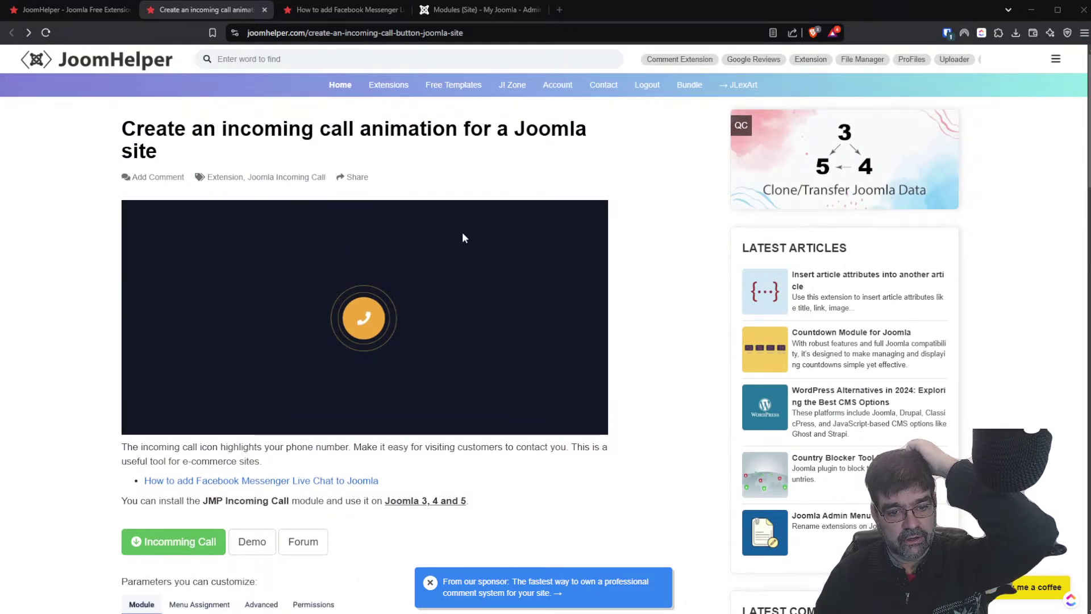
{"action": "scroll", "coordinate": [463, 238], "scroll_direction": "down", "scroll_amount": 2}
{"action": "scroll", "coordinate": [463, 237], "scroll_direction": "down", "scroll_amount": 3}
{"action": "scroll", "coordinate": [465, 237], "scroll_direction": "down", "scroll_amount": 8}
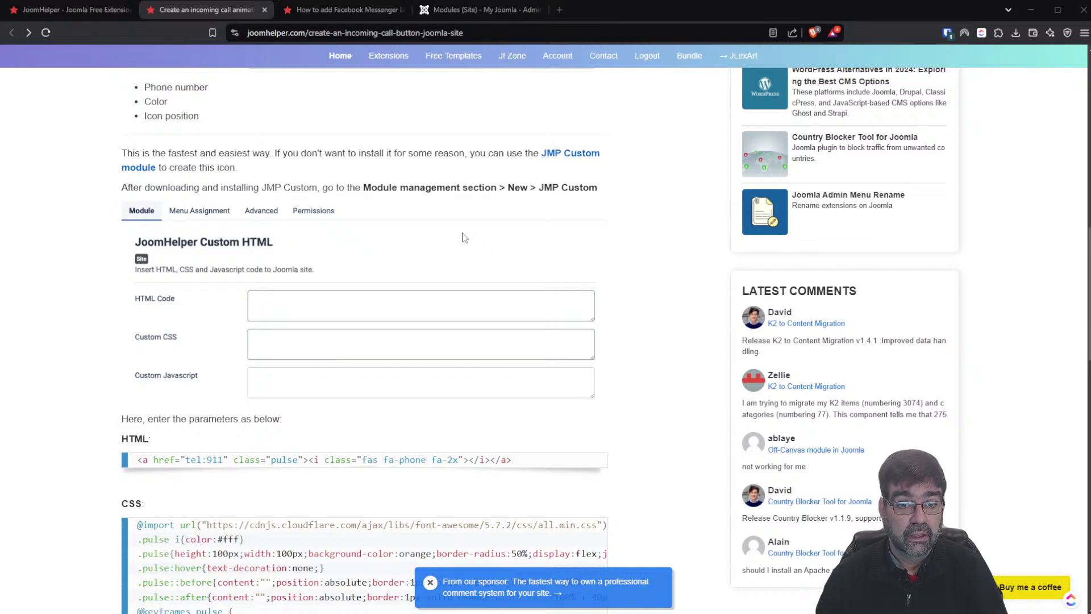
{"action": "right_click", "coordinate": [575, 158]}
{"action": "left_click", "coordinate": [576, 161]}
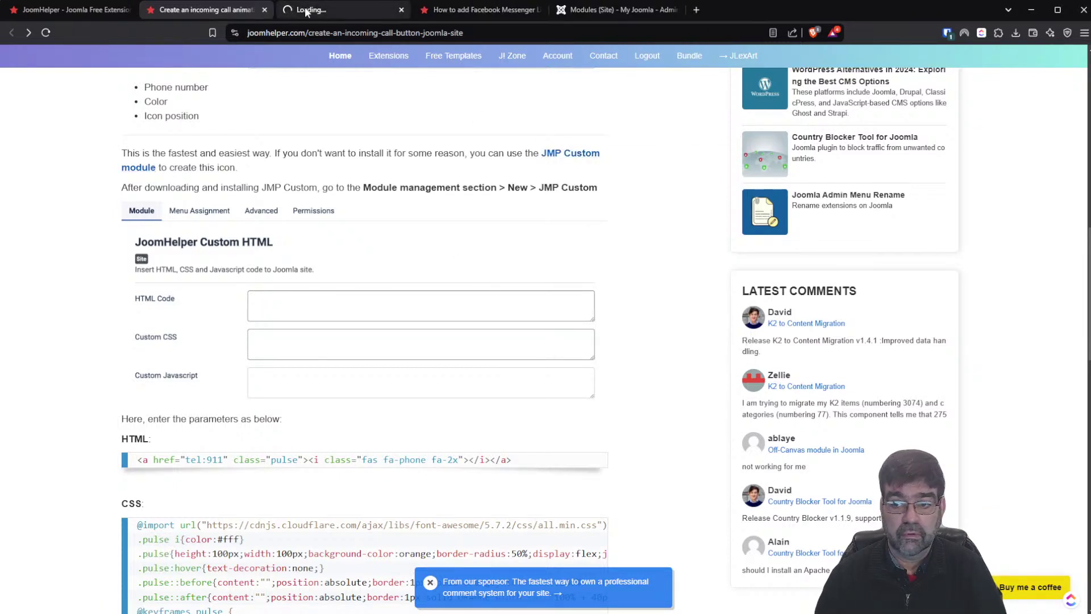
Browse the Custom HTML page, the extensions list and the Comment Extension tag.
{"action": "left_click", "coordinate": [306, 10]}
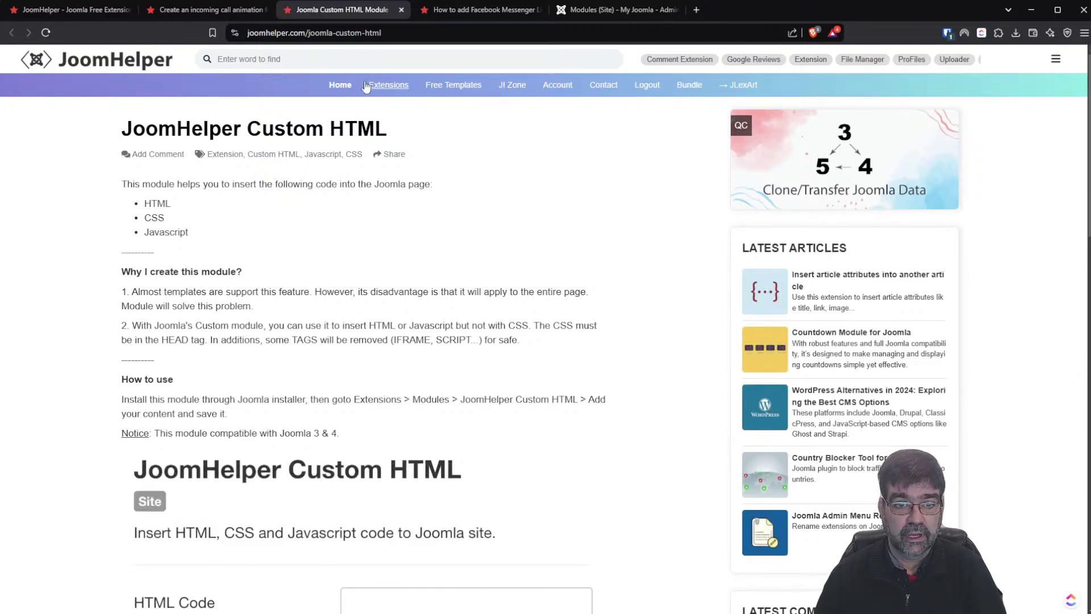
{"action": "left_click", "coordinate": [387, 88]}
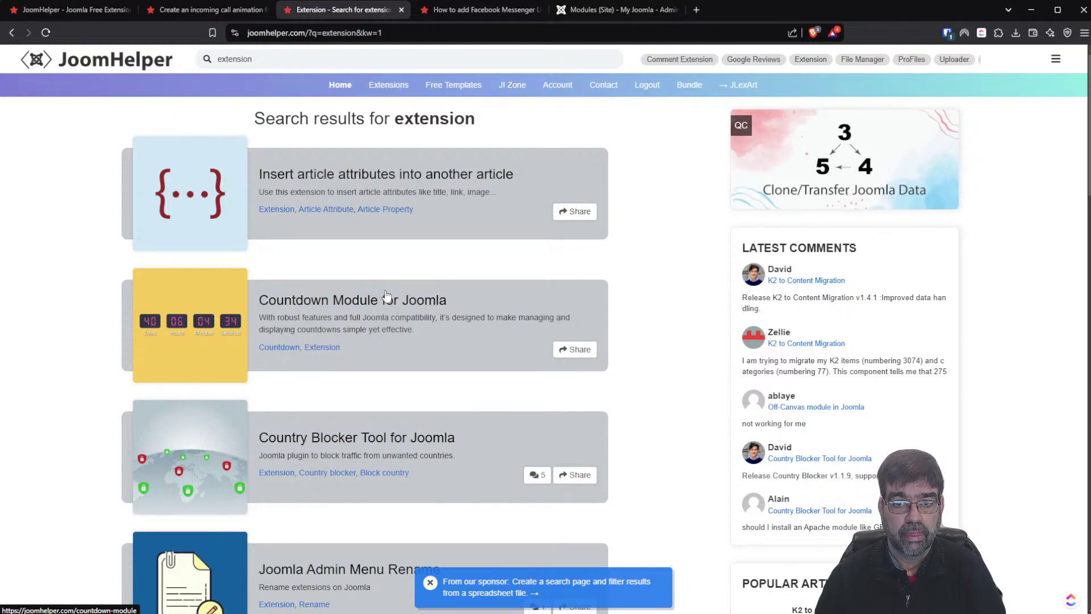
{"action": "left_click", "coordinate": [674, 60]}
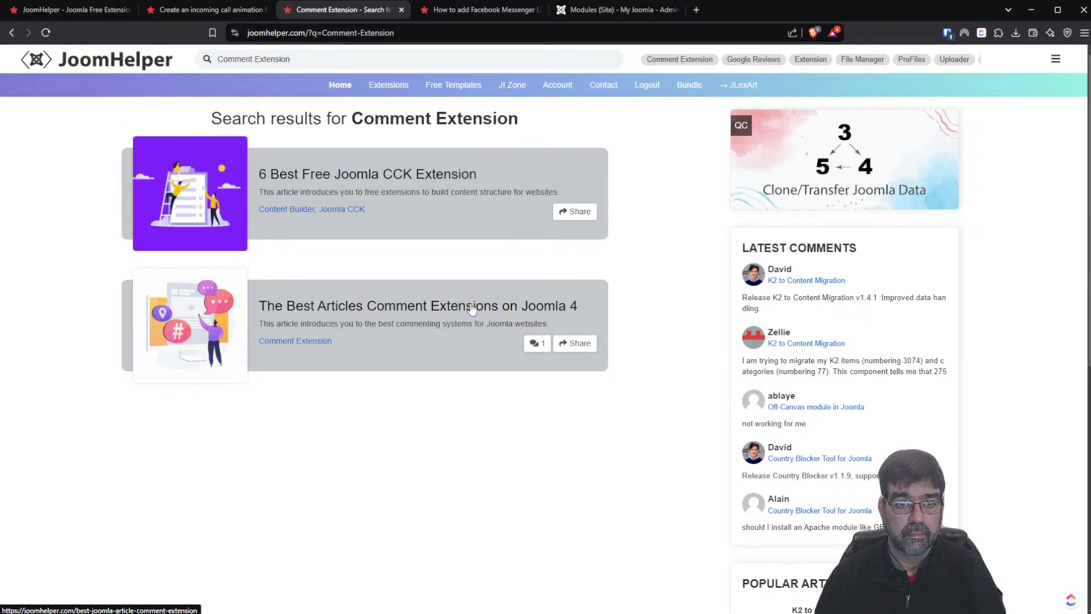
{"action": "left_click", "coordinate": [12, 33]}
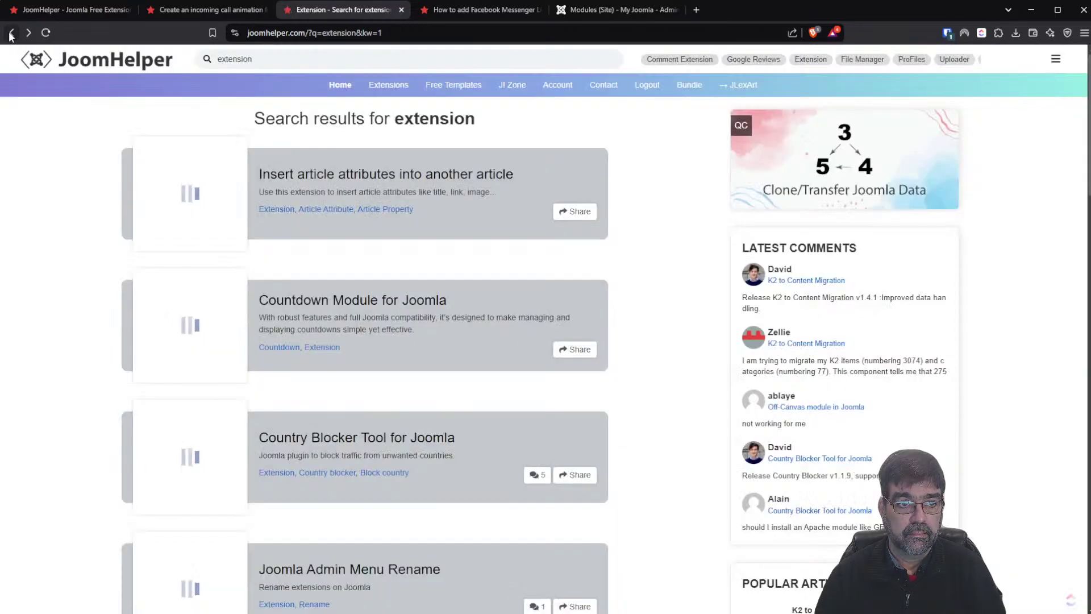
{"action": "left_click", "coordinate": [12, 33]}
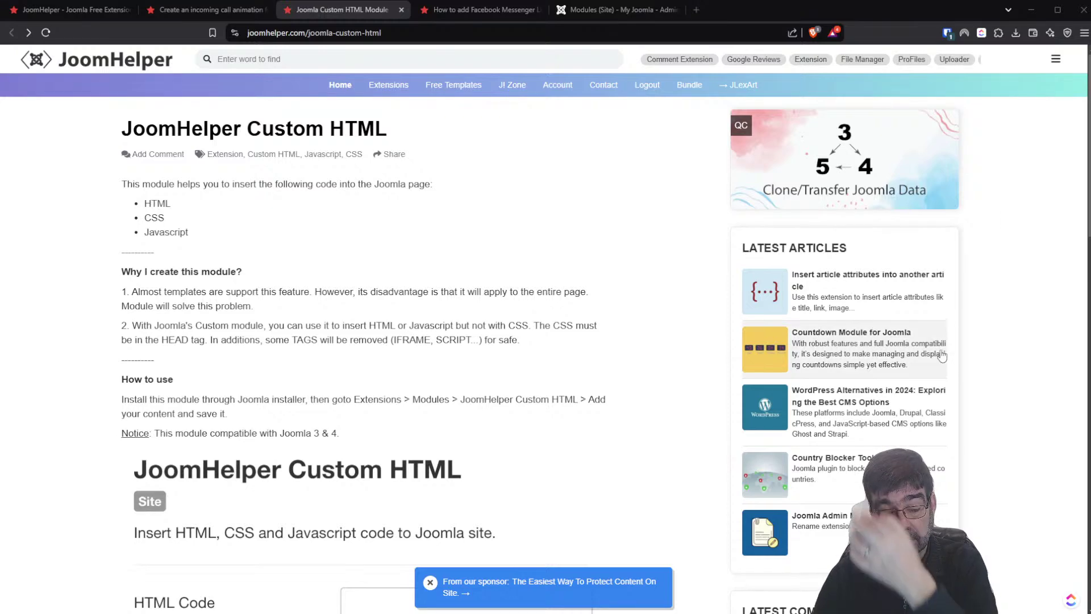
{"action": "scroll", "coordinate": [930, 372], "scroll_direction": "down", "scroll_amount": 3}
{"action": "scroll", "coordinate": [930, 373], "scroll_direction": "up", "scroll_amount": 3}
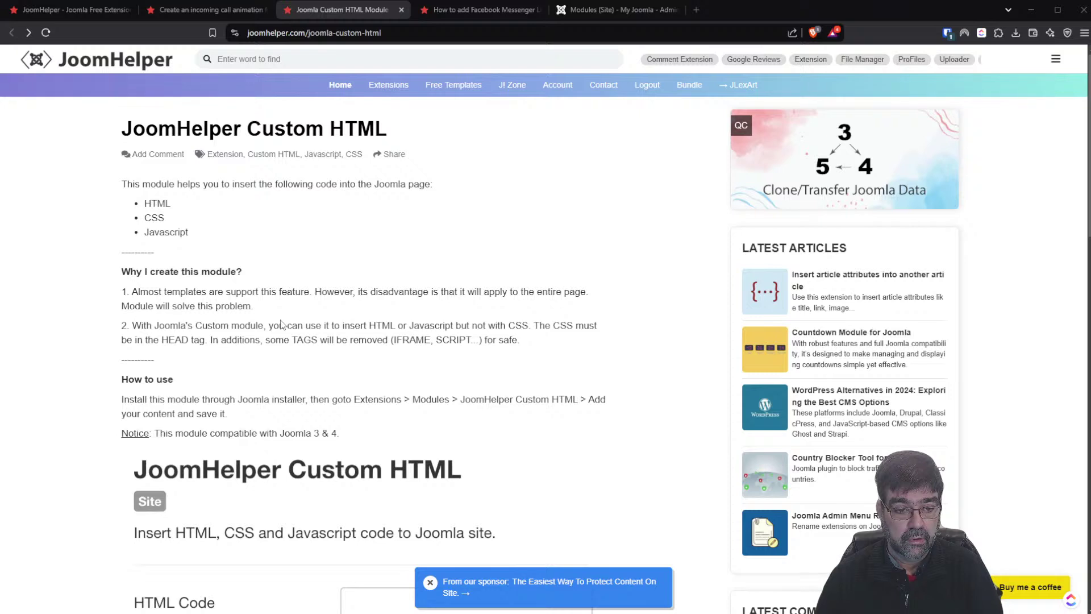
{"action": "scroll", "coordinate": [282, 324], "scroll_direction": "down", "scroll_amount": 1}
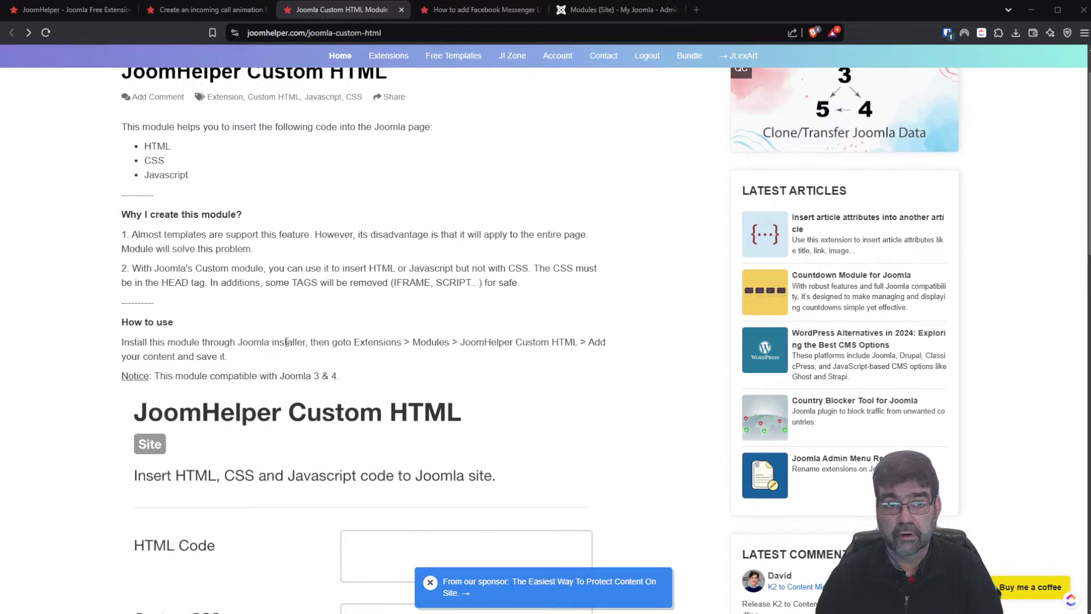
Switch back to the Joomla admin and go to the System dashboard.
{"action": "left_click", "coordinate": [179, 11]}
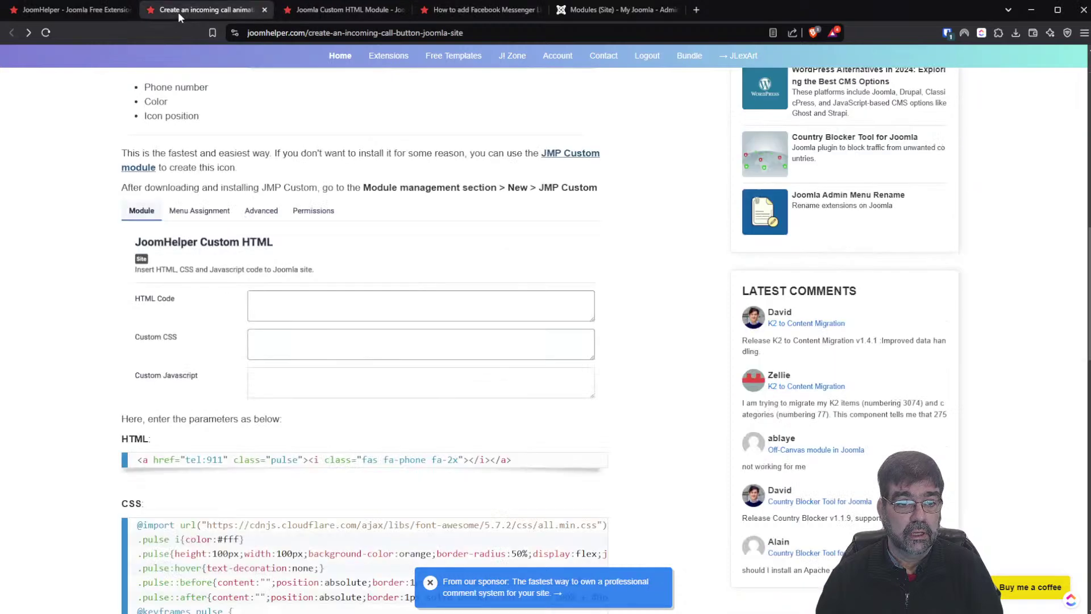
{"action": "left_click", "coordinate": [591, 10]}
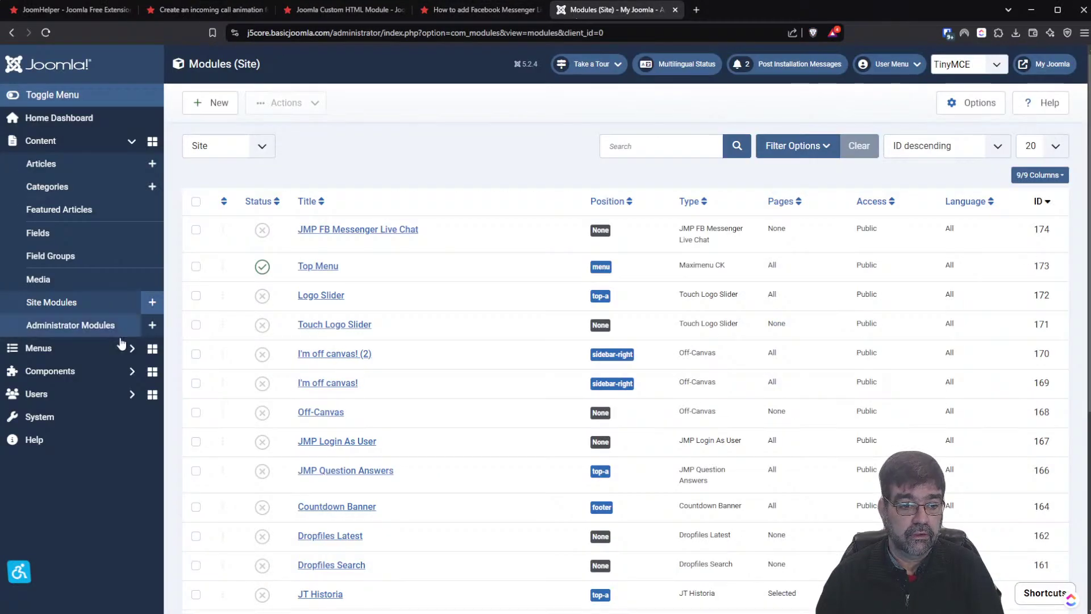
{"action": "left_click", "coordinate": [65, 418]}
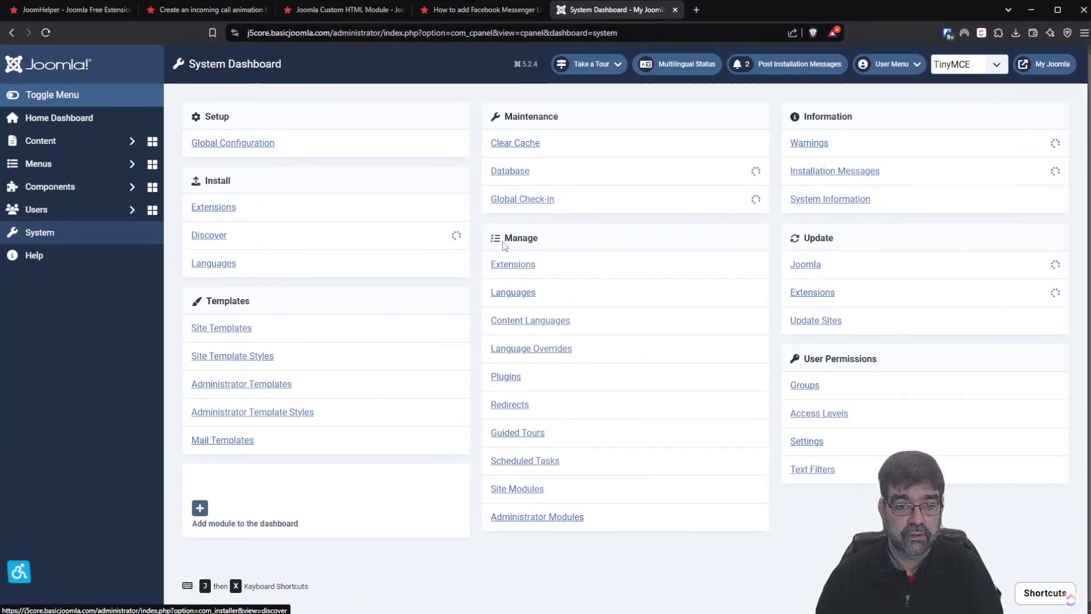
Search the Install from Web directory for 'incoming call' extensions.
{"action": "left_click", "coordinate": [222, 208]}
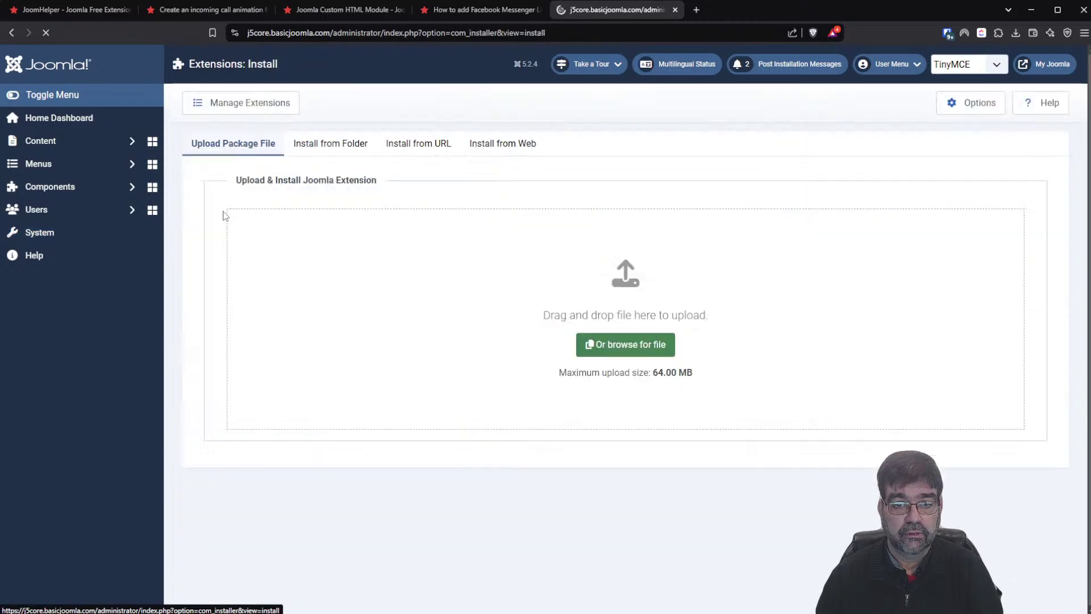
{"action": "left_click", "coordinate": [505, 146]}
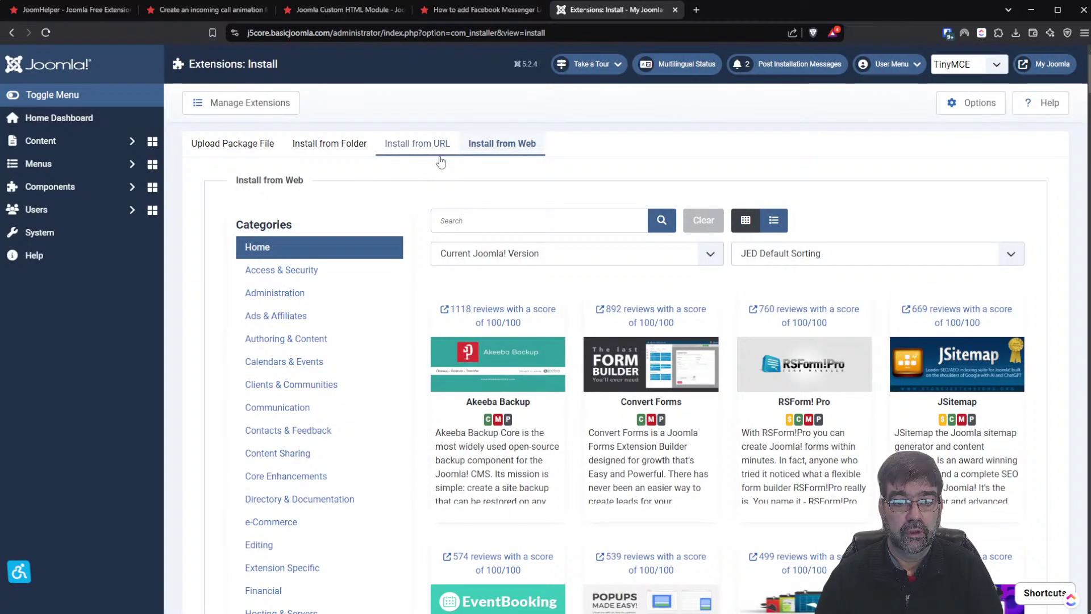
{"action": "left_click", "coordinate": [476, 217]}
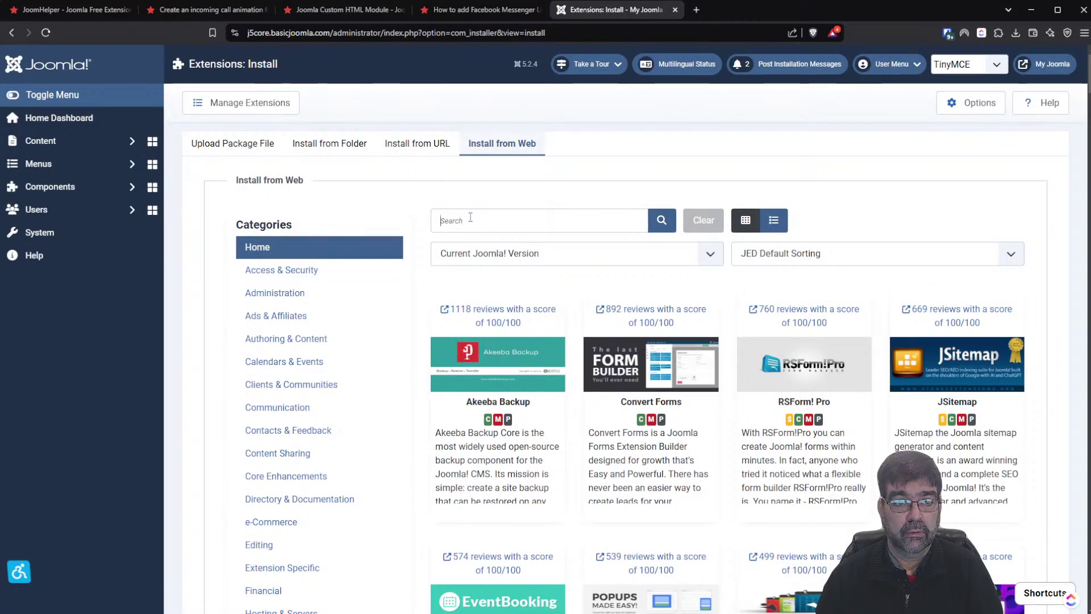
{"action": "type", "text": "incom"}
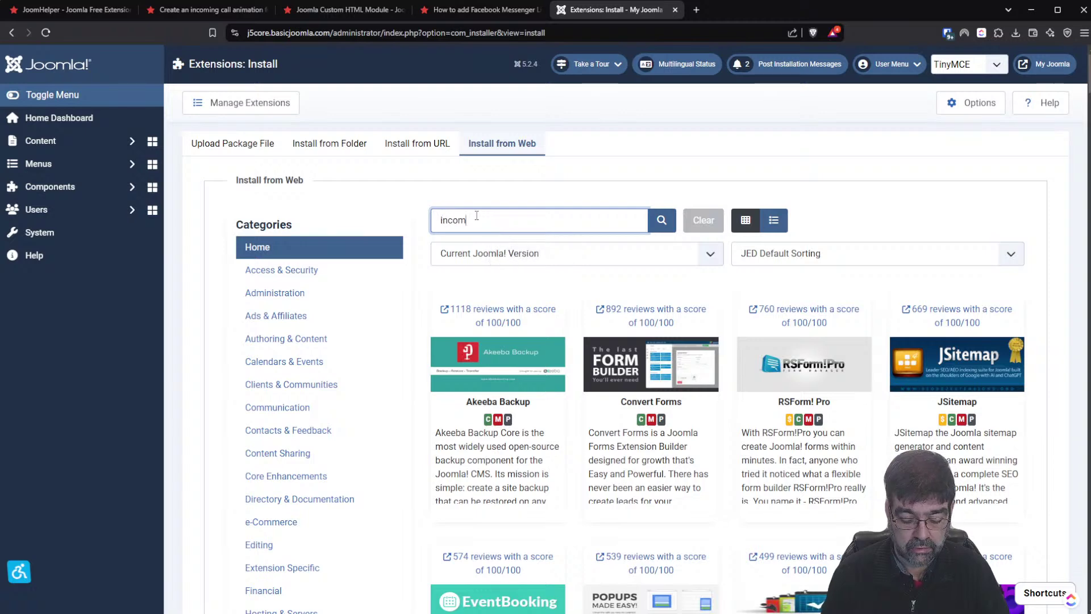
{"action": "type", "text": "ing call"}
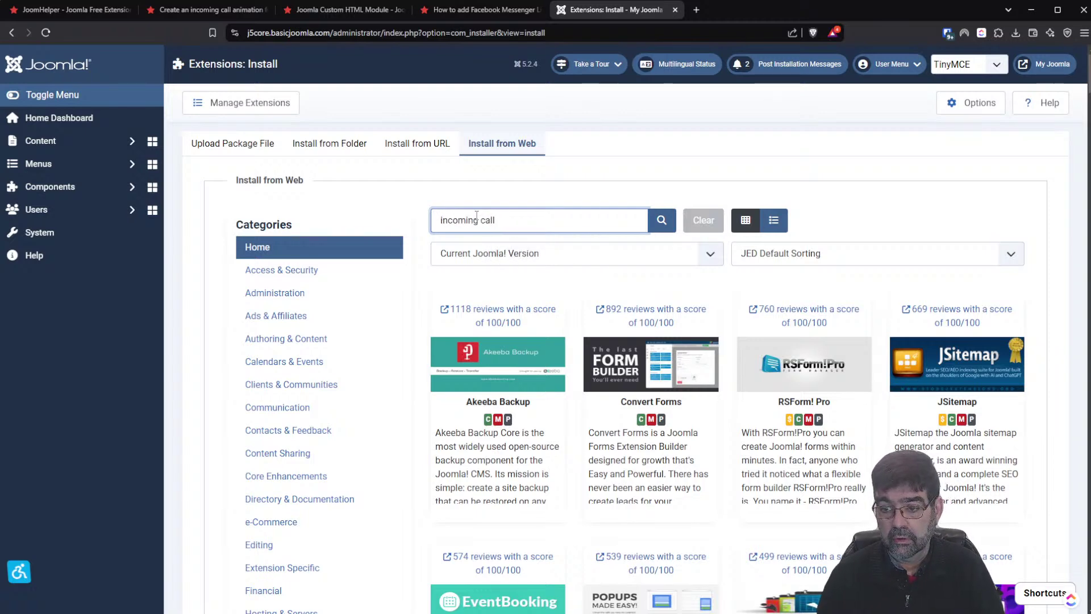
{"action": "key", "text": "Return"}
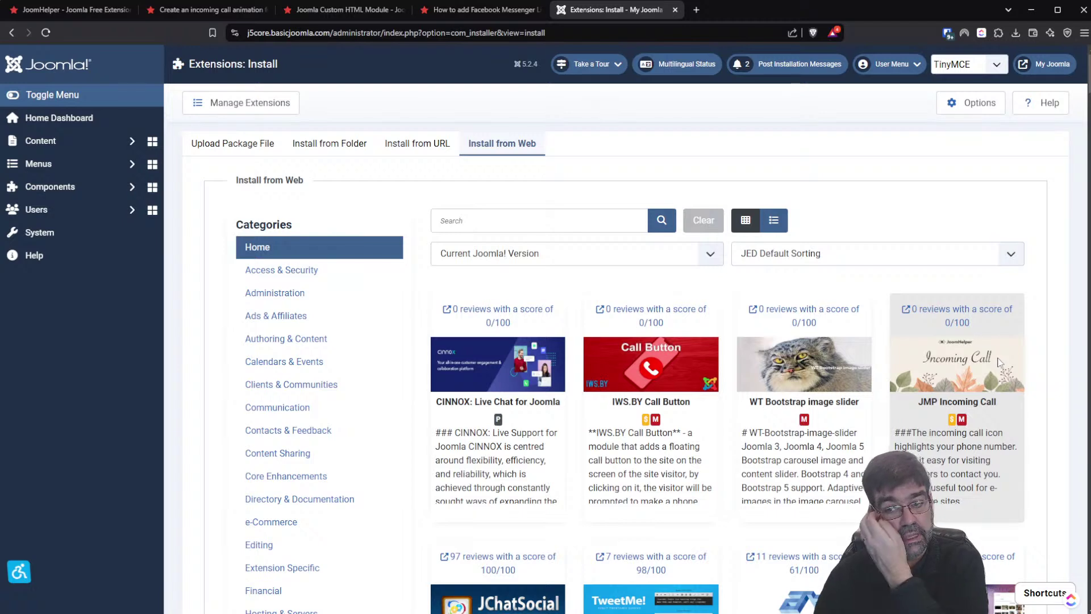
Open JMP Incoming Call's directory listing and start its download.
{"action": "left_click", "coordinate": [957, 322]}
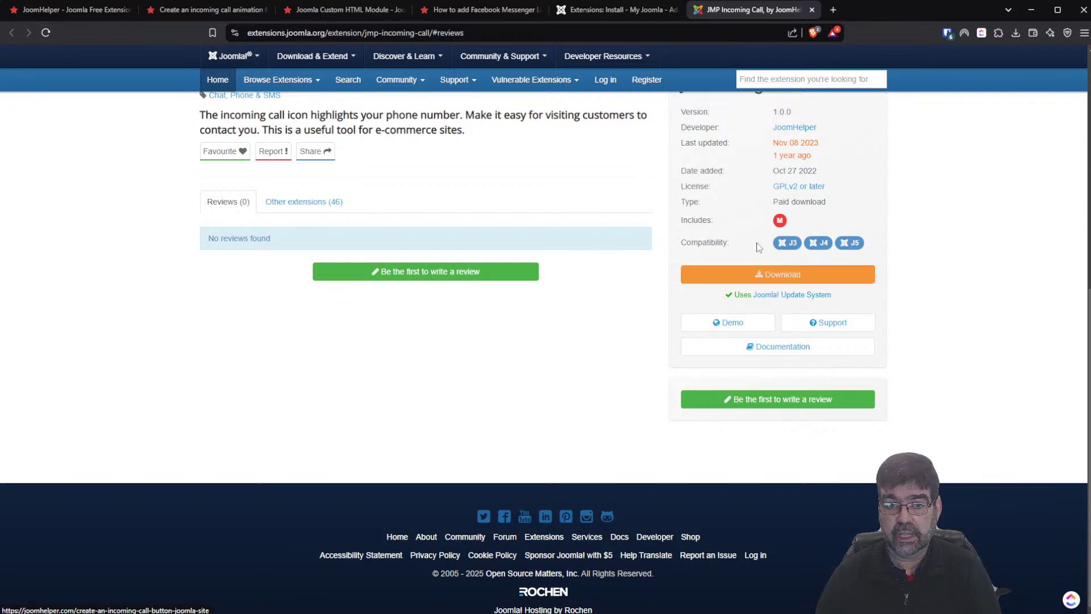
{"action": "left_click", "coordinate": [777, 273]}
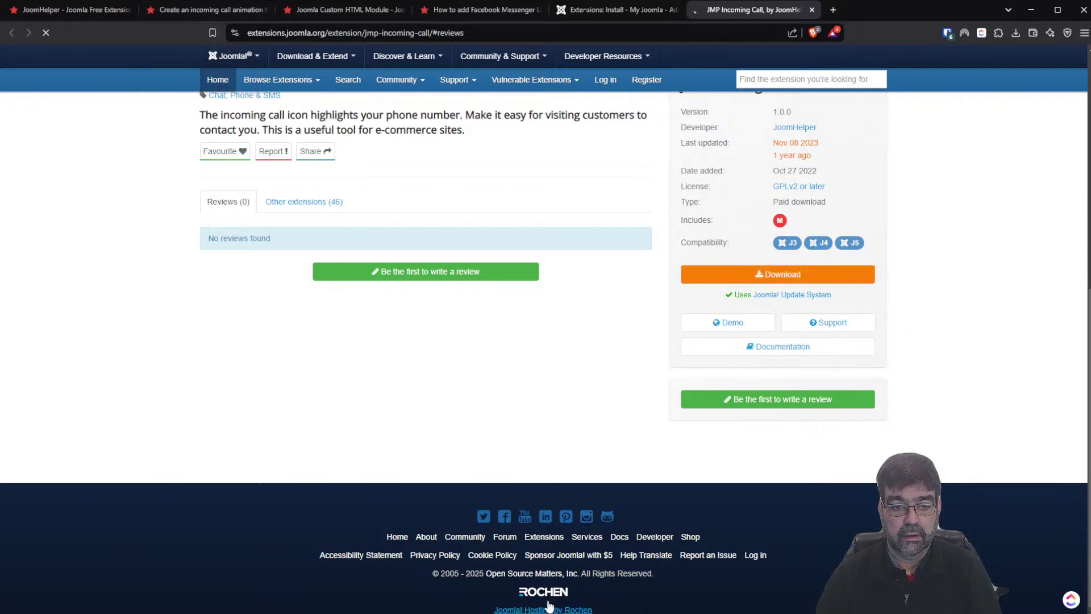
Open the JoomHelper homepage from the article's logo link in a new tab.
{"action": "left_click", "coordinate": [208, 11]}
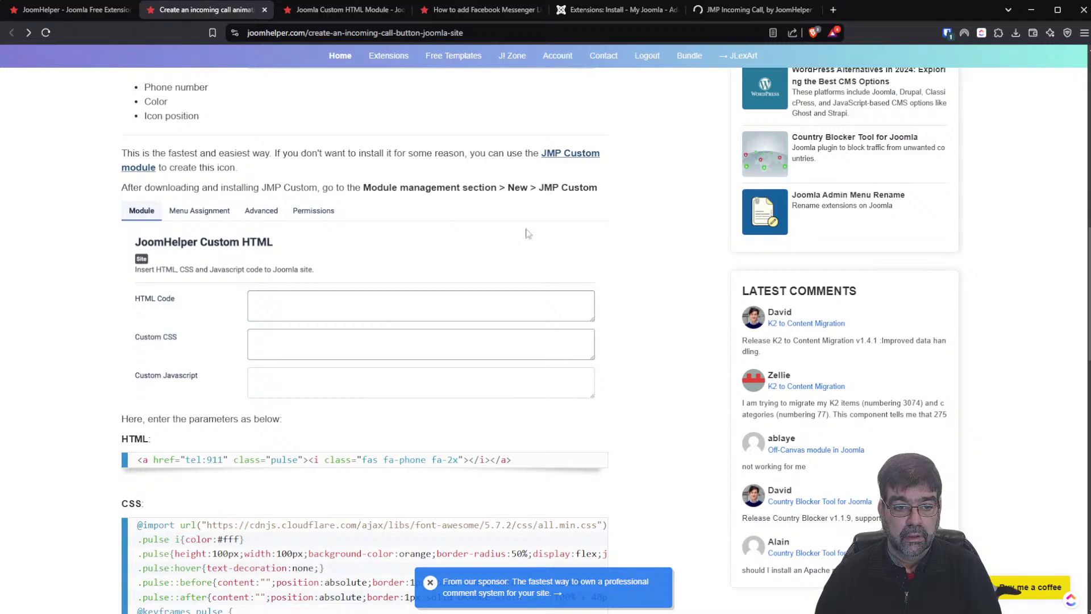
{"action": "scroll", "coordinate": [631, 236], "scroll_direction": "up", "scroll_amount": 1}
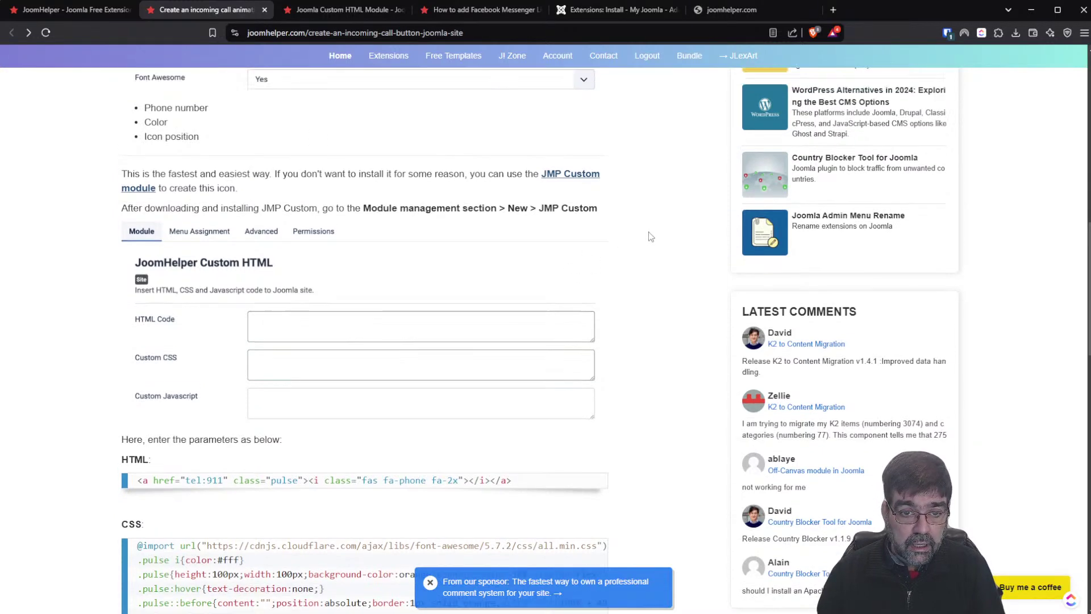
{"action": "scroll", "coordinate": [650, 243], "scroll_direction": "up", "scroll_amount": 8}
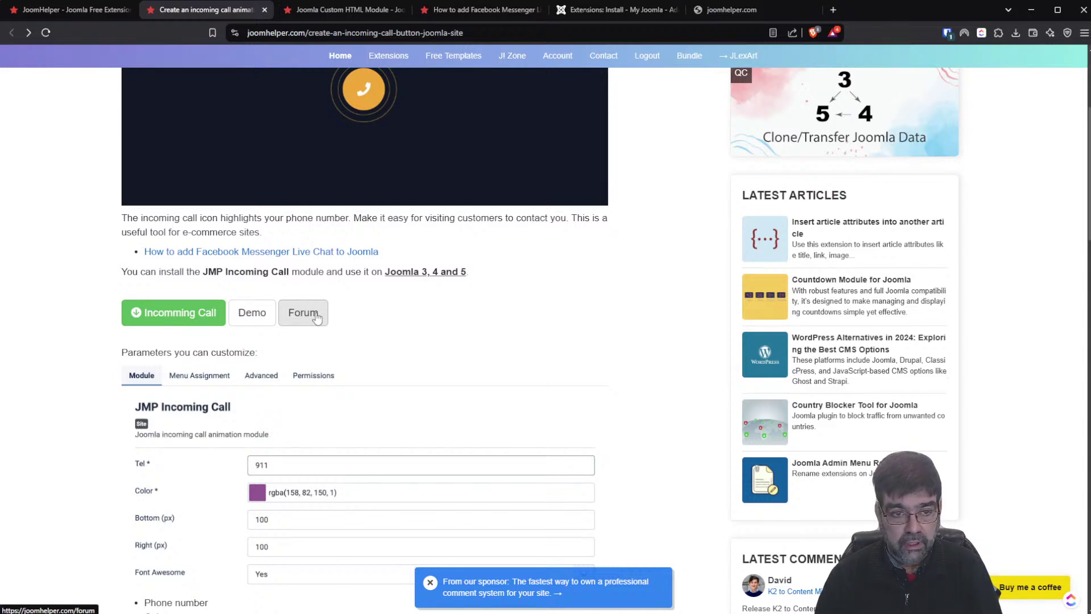
{"action": "scroll", "coordinate": [412, 238], "scroll_direction": "up", "scroll_amount": 3}
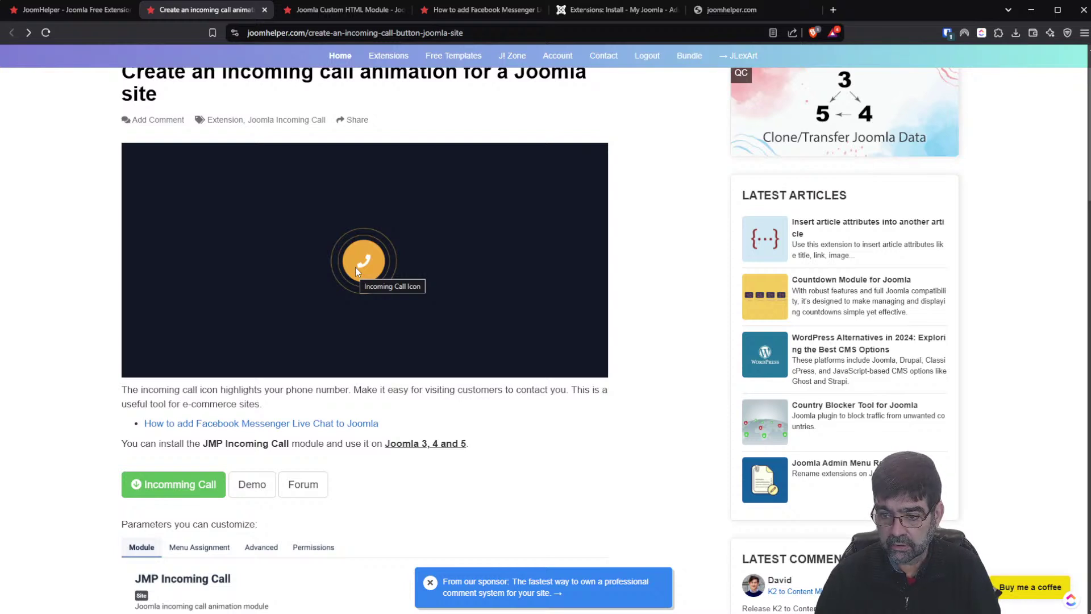
{"action": "scroll", "coordinate": [356, 267], "scroll_direction": "up", "scroll_amount": 1}
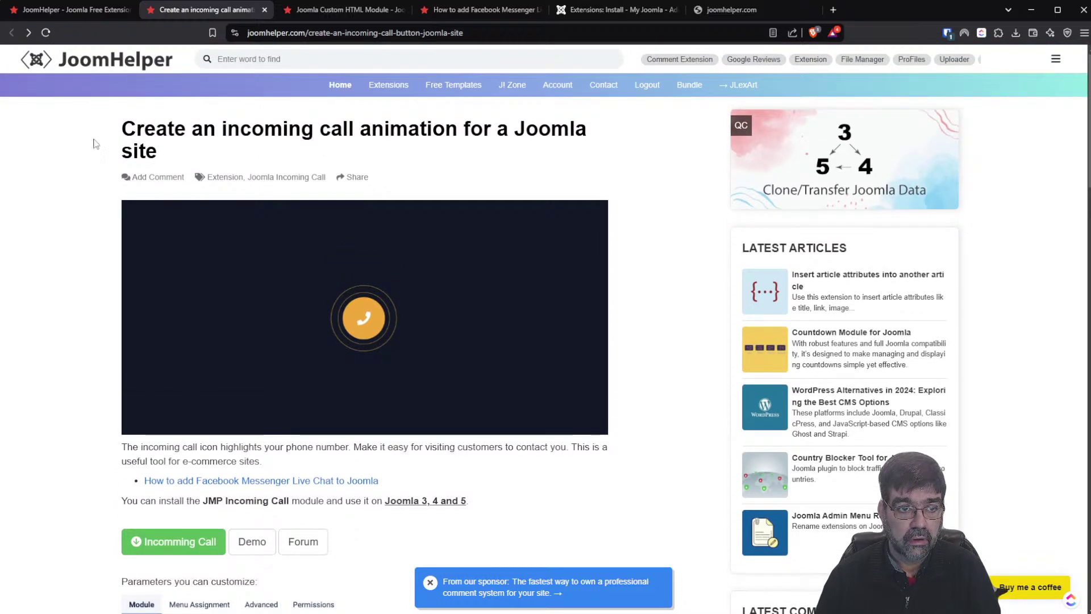
{"action": "right_click", "coordinate": [138, 71]}
{"action": "left_click", "coordinate": [143, 75]}
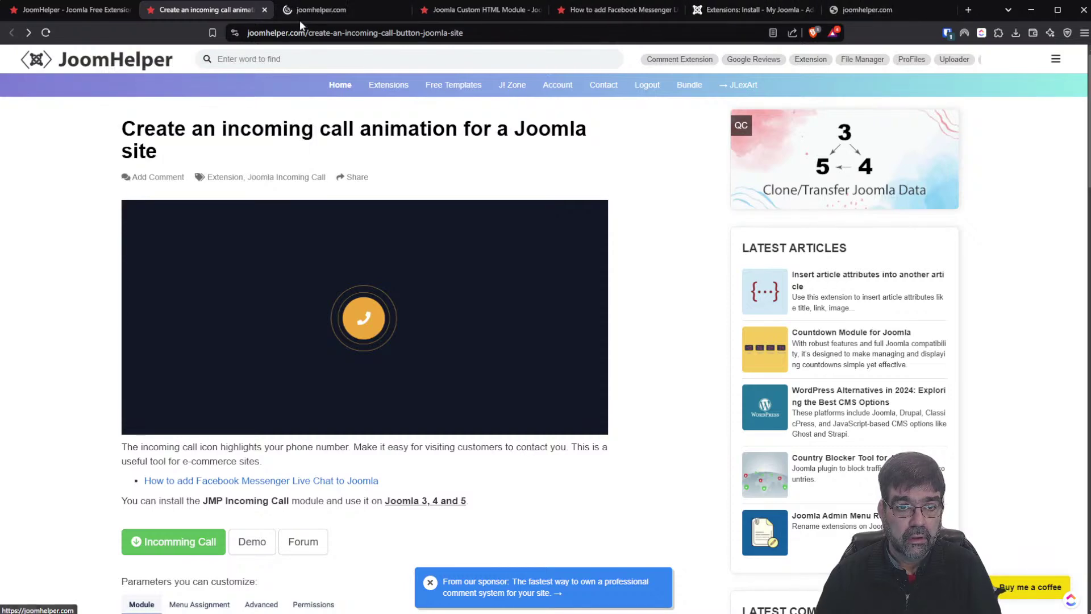
View the homepage, then return to the article's download button.
{"action": "left_click", "coordinate": [352, 10]}
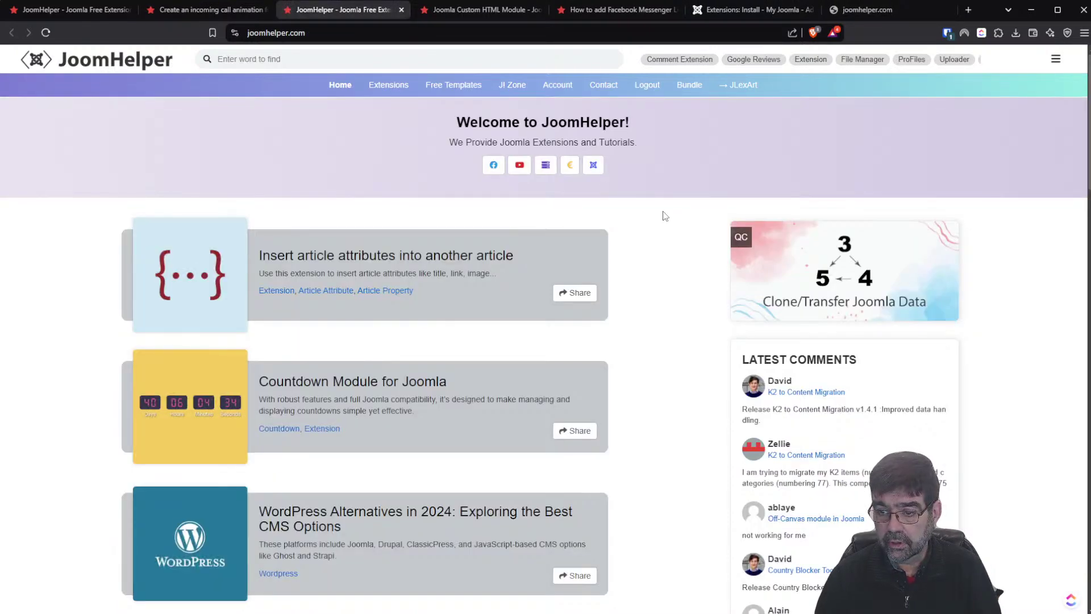
{"action": "left_click", "coordinate": [213, 9]}
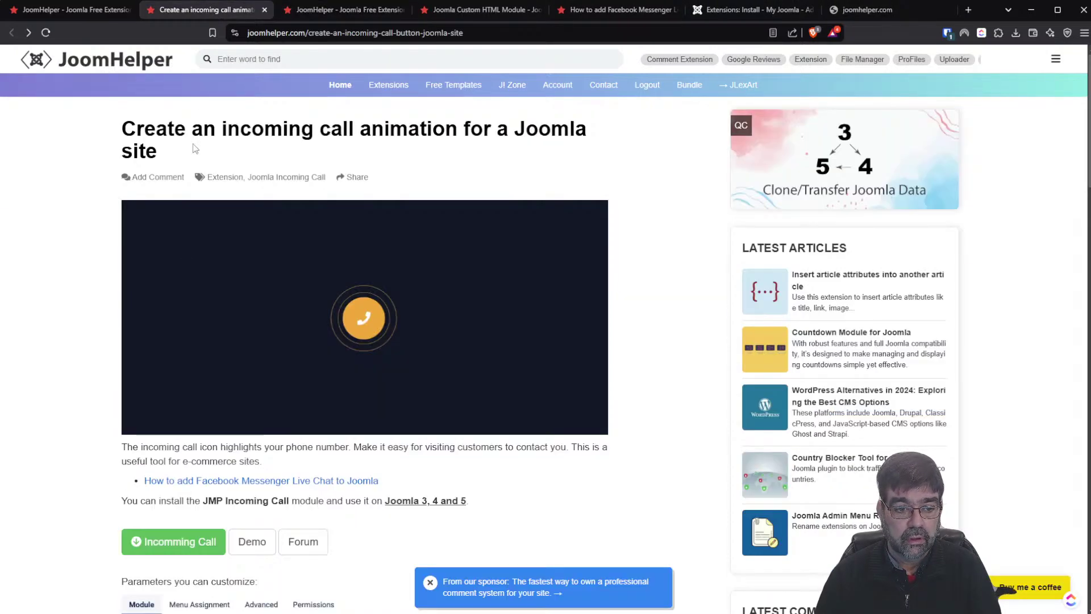
{"action": "scroll", "coordinate": [129, 327], "scroll_direction": "down", "scroll_amount": 3}
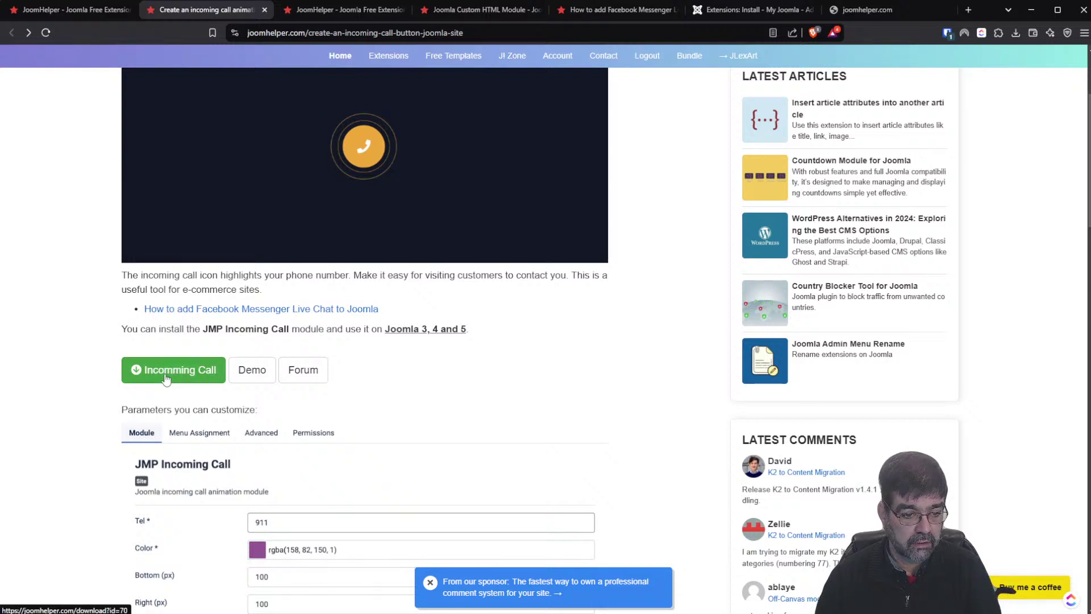
Save the Incomming_Call package to disk and return to Joomla's extension installer.
{"action": "left_click", "coordinate": [166, 377]}
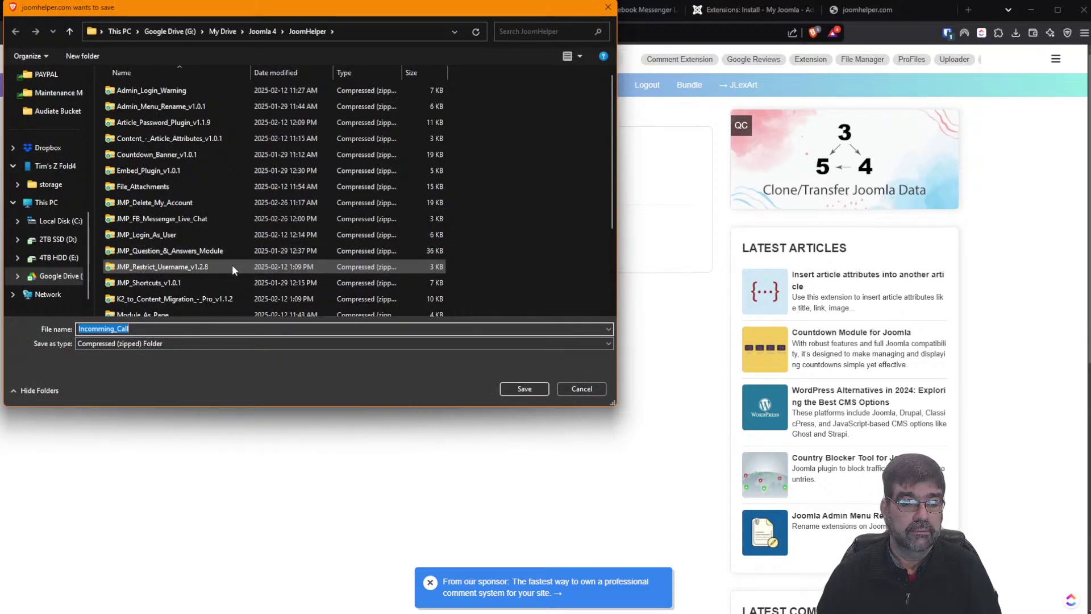
{"action": "left_click", "coordinate": [524, 389]}
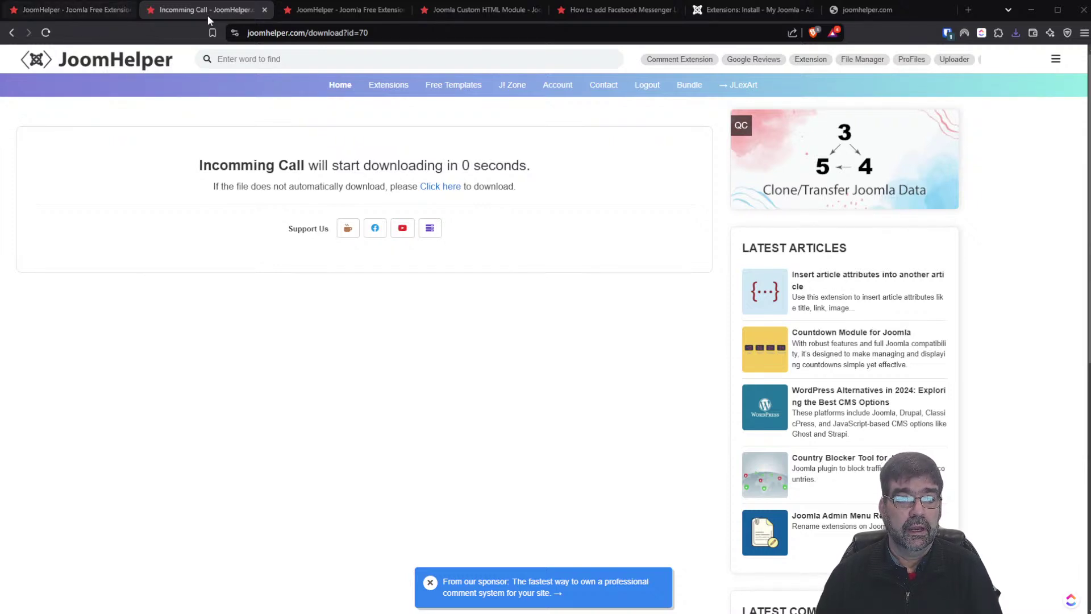
{"action": "left_click", "coordinate": [721, 13]}
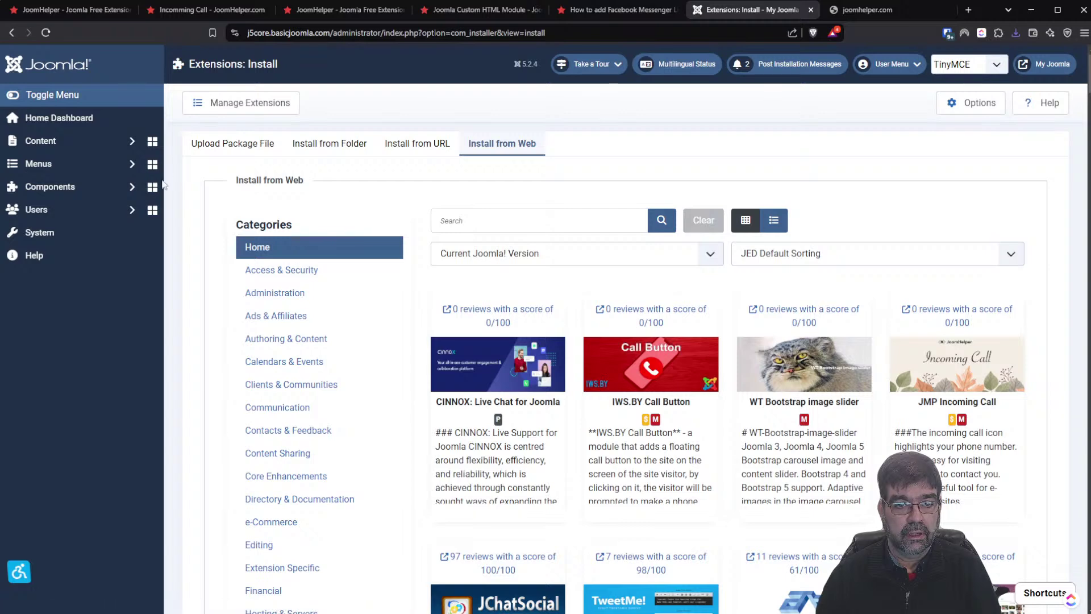
Upload Incomming_Call.zip from recent downloads, then list Site Modules showing JMP Incoming Call.
{"action": "left_click", "coordinate": [220, 146]}
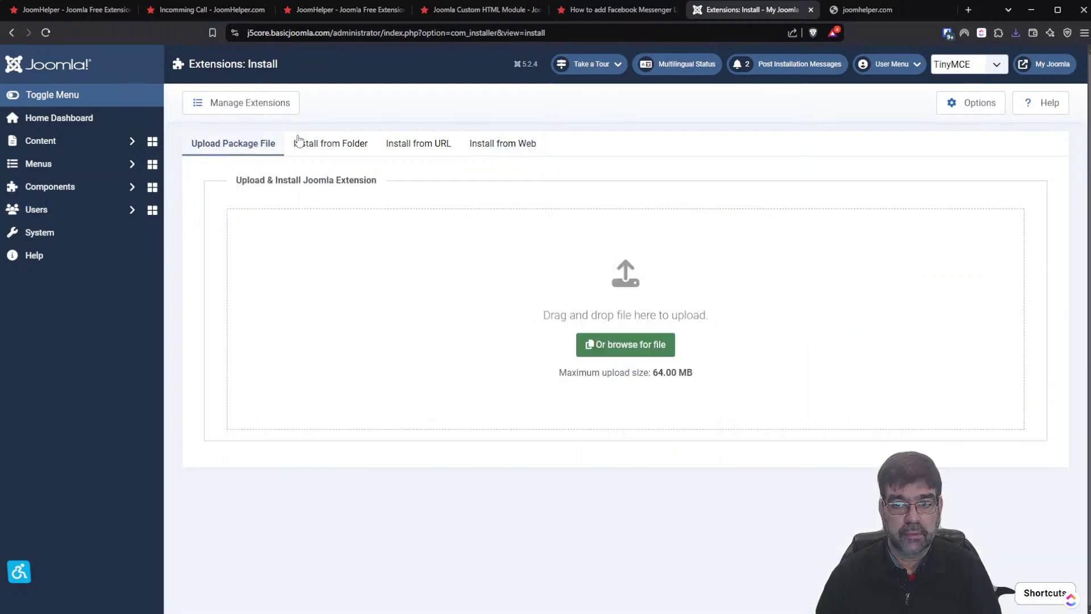
{"action": "left_click", "coordinate": [1015, 33]}
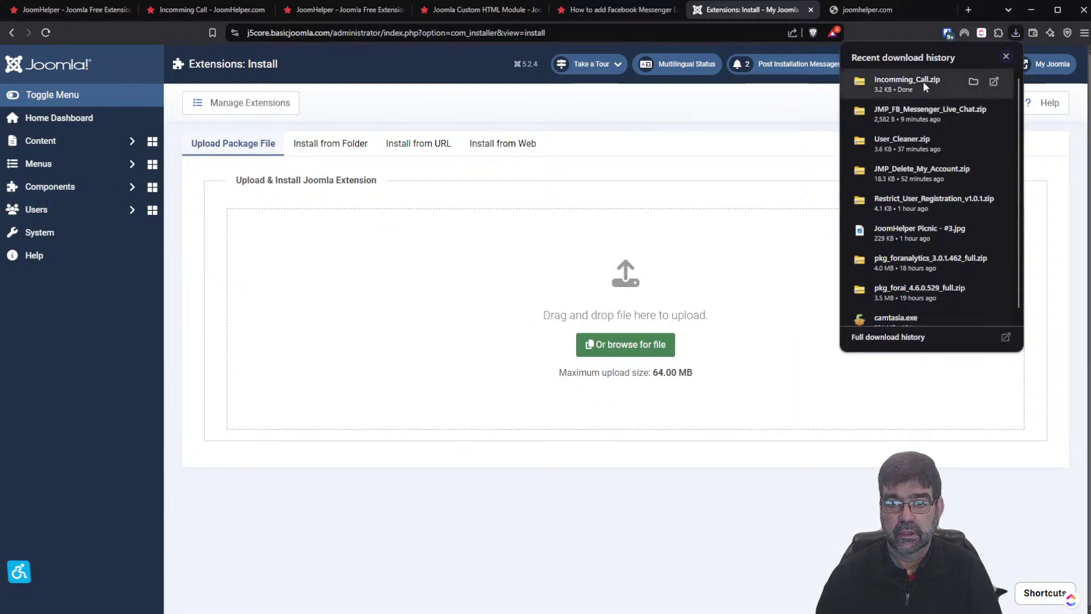
{"action": "left_click_drag", "start_coordinate": [924, 85], "coordinate": [562, 284]}
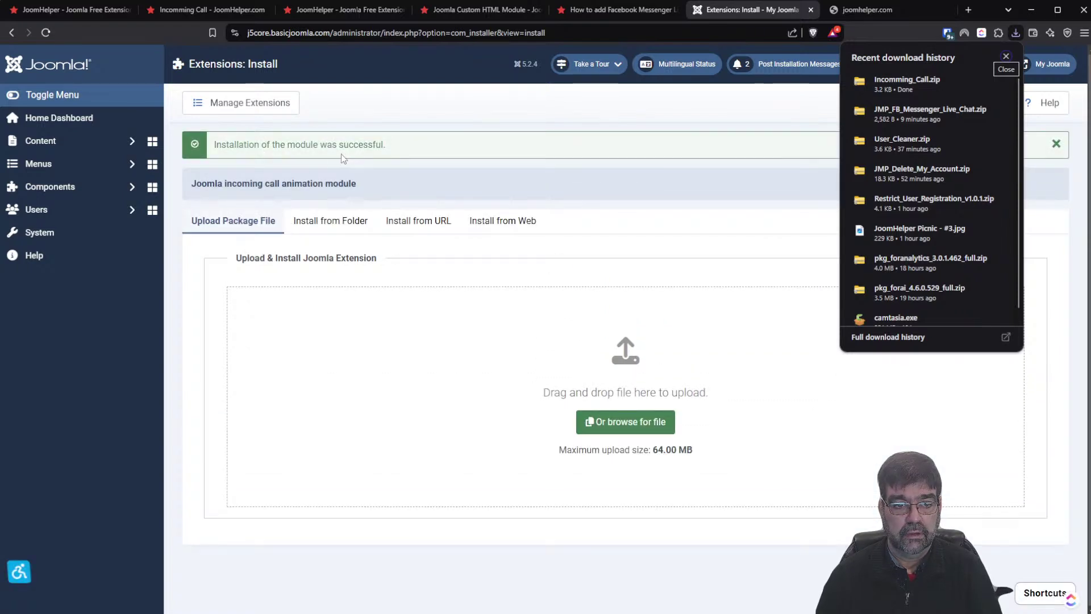
{"action": "left_click", "coordinate": [49, 142]}
{"action": "left_click", "coordinate": [57, 307]}
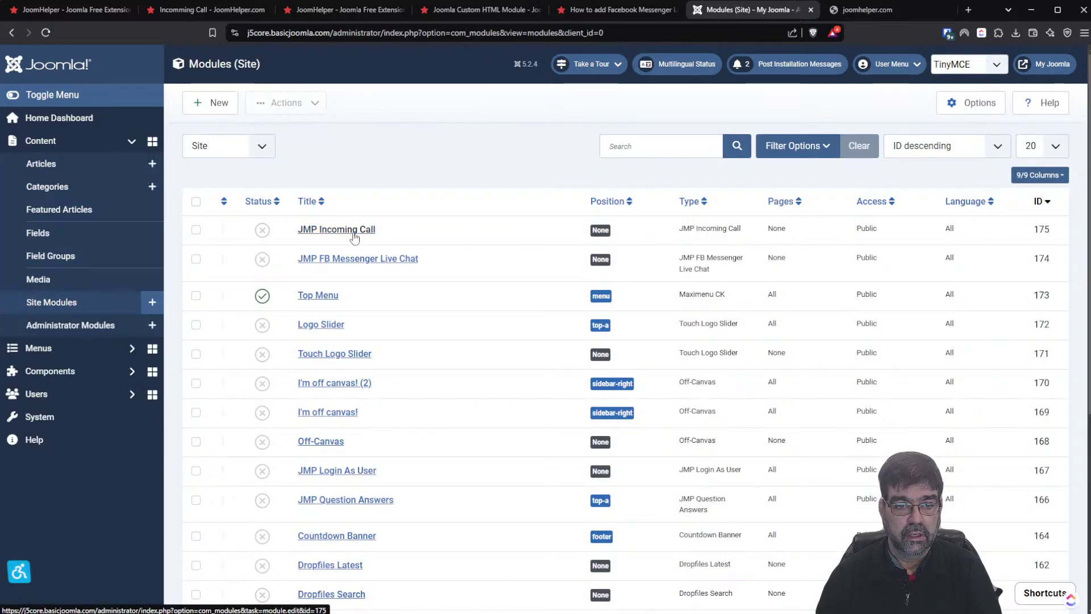
Open the JMP Incoming Call module and enter the phone number in the Tel field.
{"action": "left_click", "coordinate": [354, 235]}
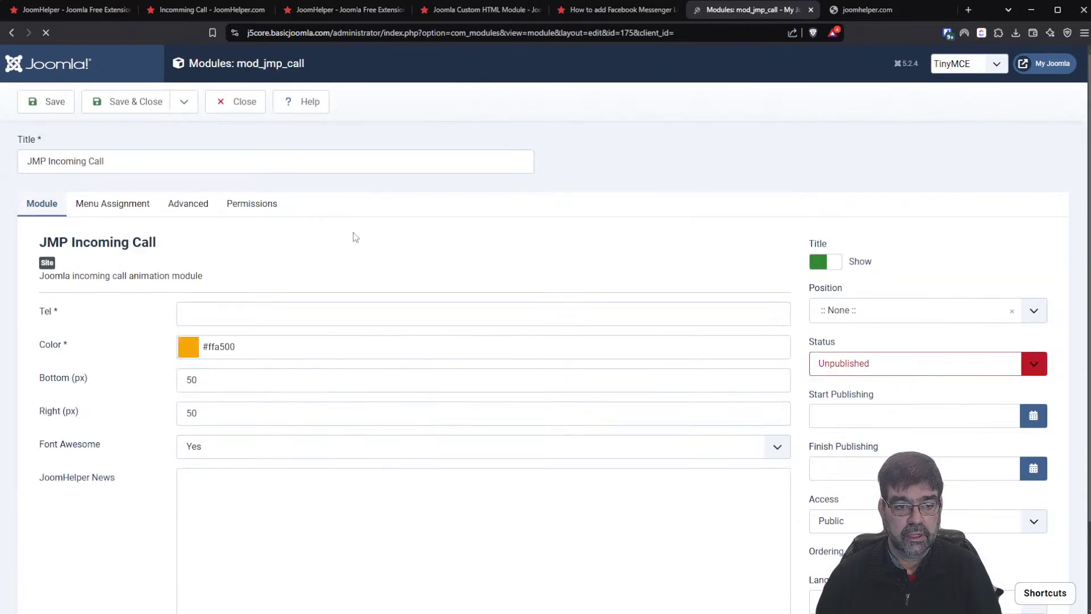
{"action": "left_click", "coordinate": [333, 319]}
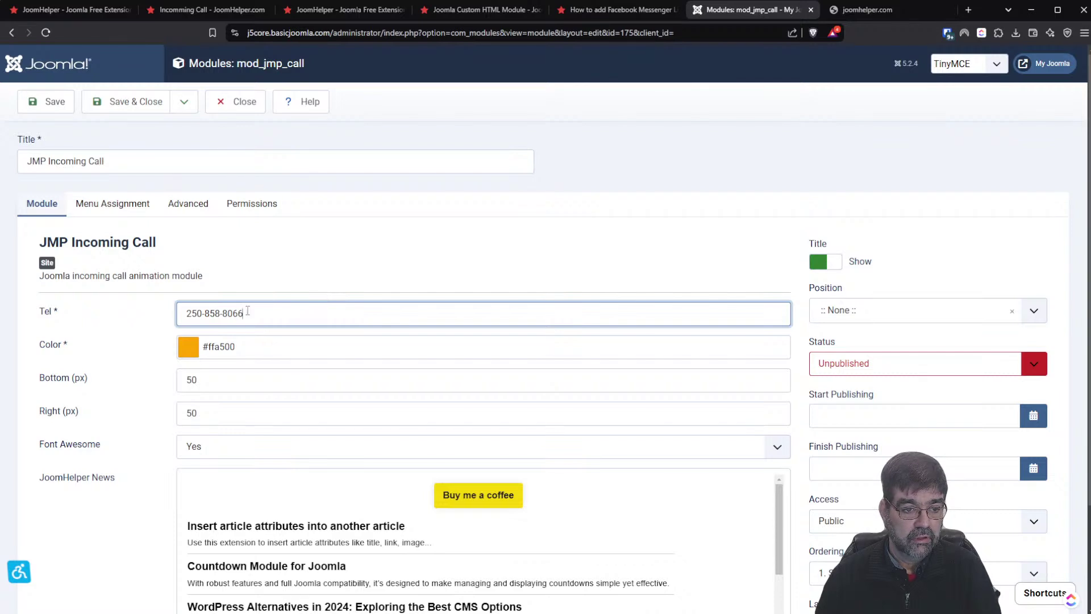
{"action": "scroll", "coordinate": [366, 399], "scroll_direction": "down", "scroll_amount": 1}
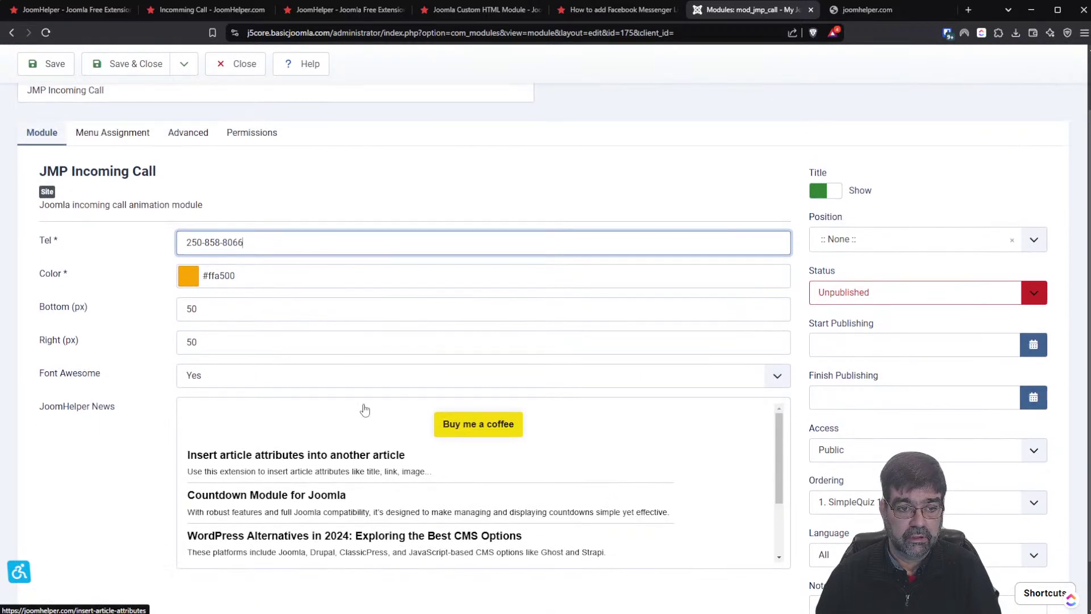
{"action": "scroll", "coordinate": [365, 409], "scroll_direction": "up", "scroll_amount": 1}
Set the module's status to Published and its position to sidebar-right.
{"action": "left_click", "coordinate": [888, 350]}
{"action": "left_click", "coordinate": [890, 370]}
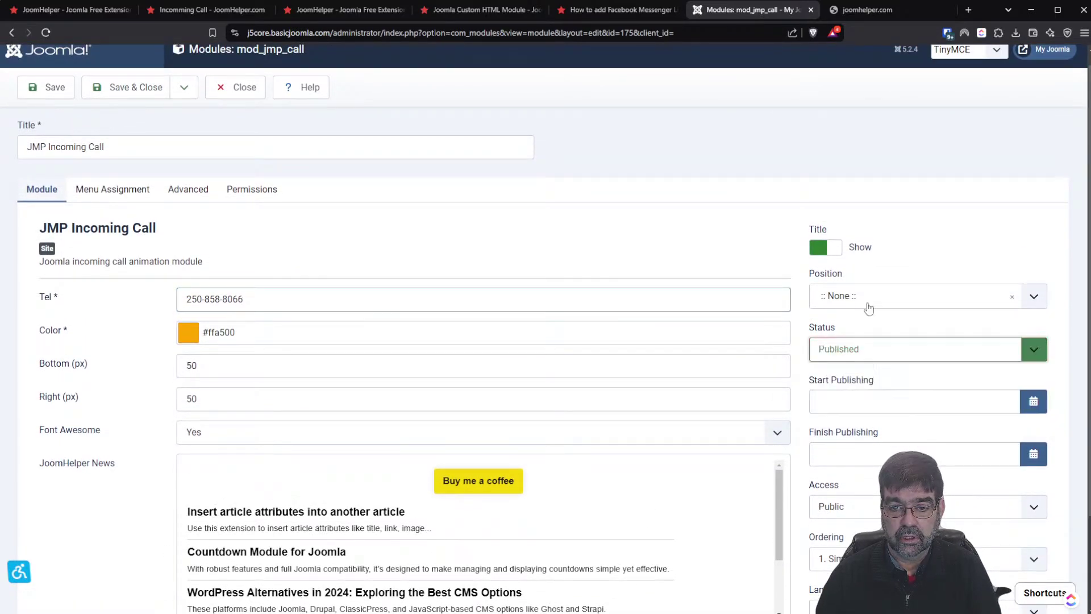
{"action": "left_click", "coordinate": [869, 308]}
{"action": "type", "text": "side"}
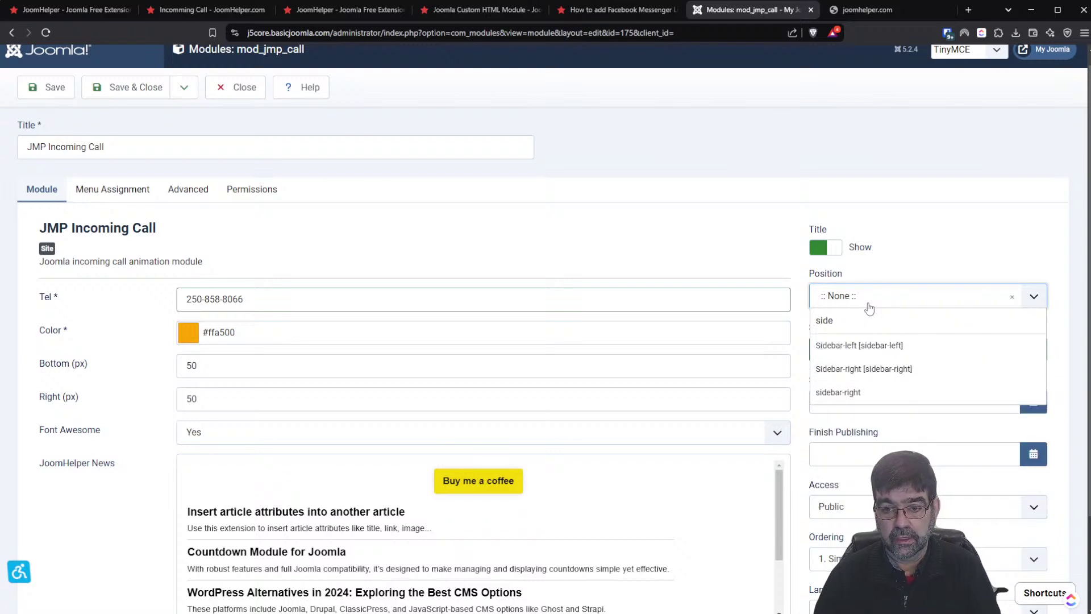
{"action": "left_click", "coordinate": [876, 392]}
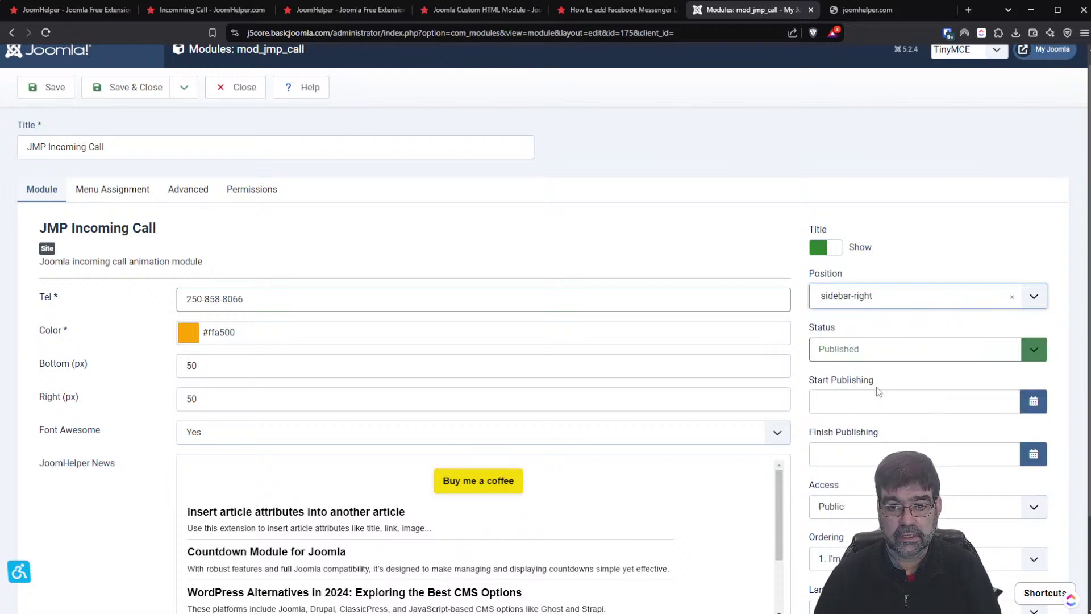
Set the module's Menu Assignment to On all pages.
{"action": "left_click", "coordinate": [142, 191]}
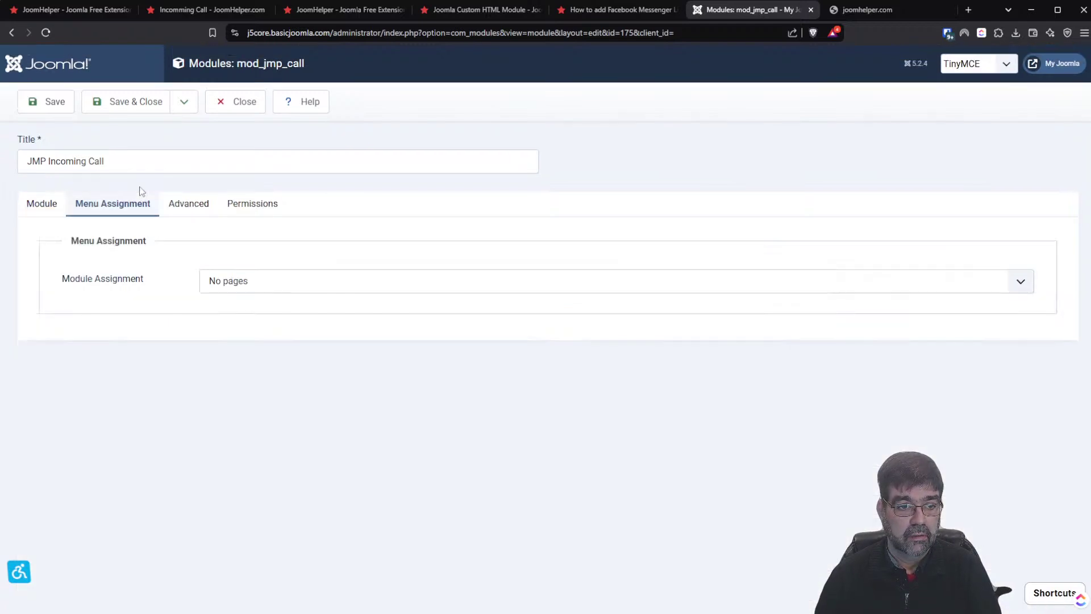
{"action": "left_click", "coordinate": [251, 287]}
{"action": "left_click", "coordinate": [255, 300]}
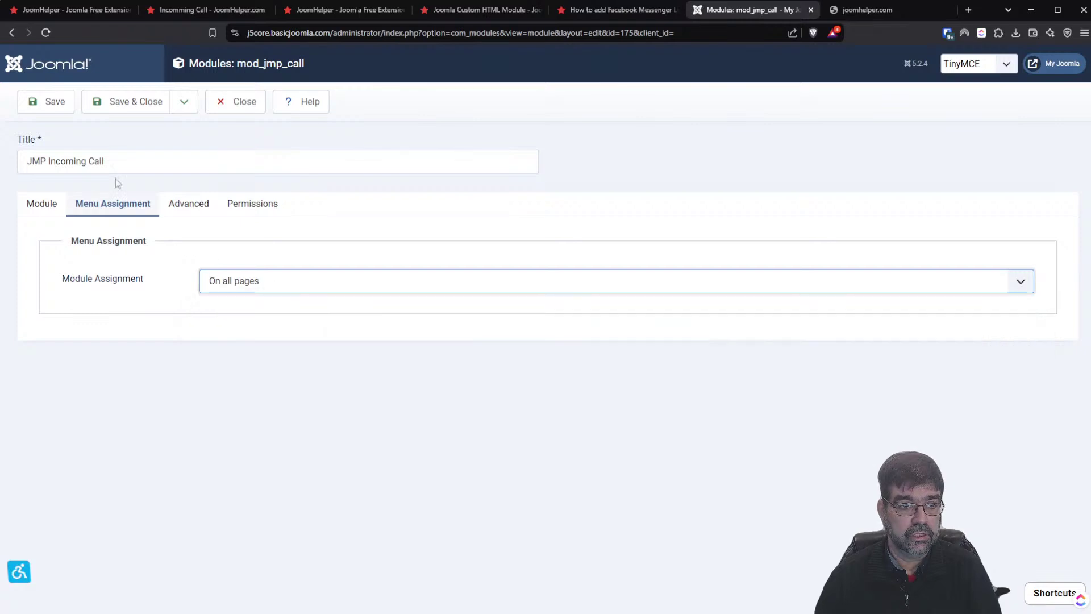
{"action": "left_click", "coordinate": [859, 10]}
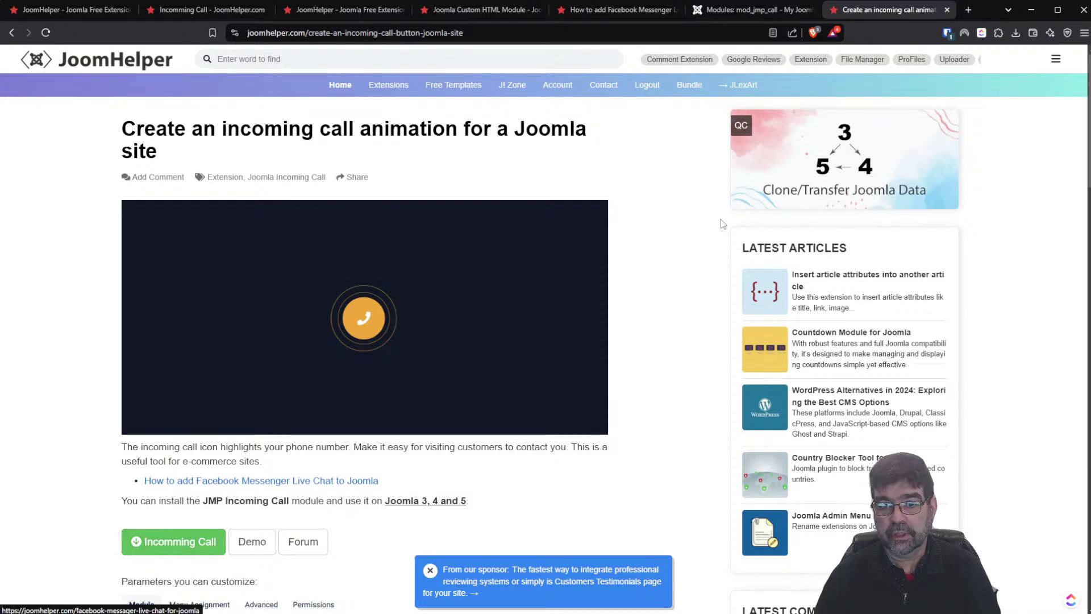
Go back to the Joomla module settings and open the public site in a new tab.
{"action": "left_click", "coordinate": [772, 13]}
{"action": "left_click", "coordinate": [1045, 62]}
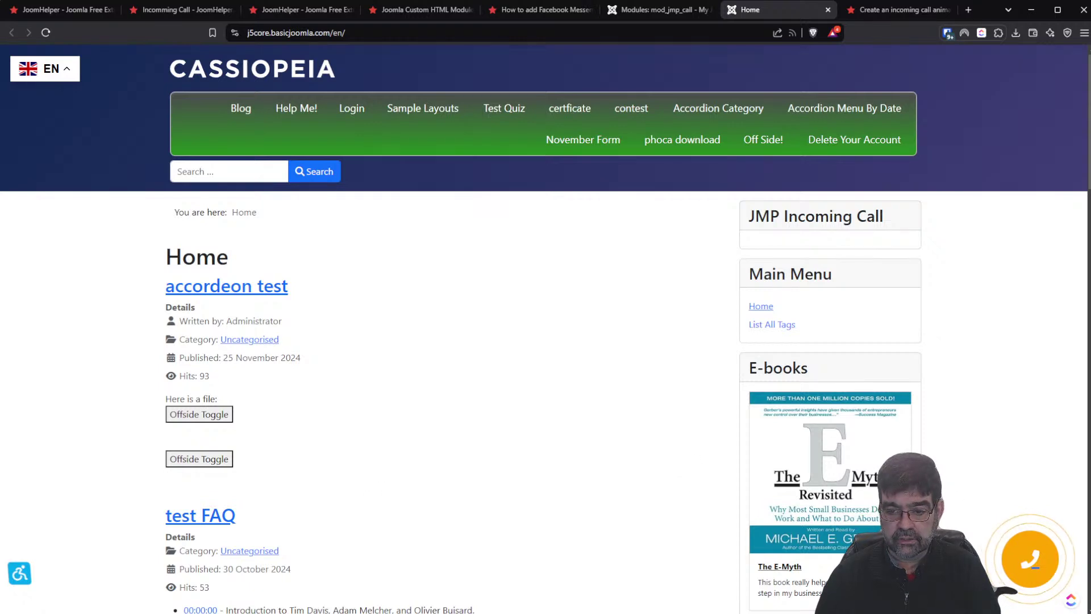
Test the orange phone button, opening its call link in WhatsApp just once.
{"action": "left_click", "coordinate": [1040, 569]}
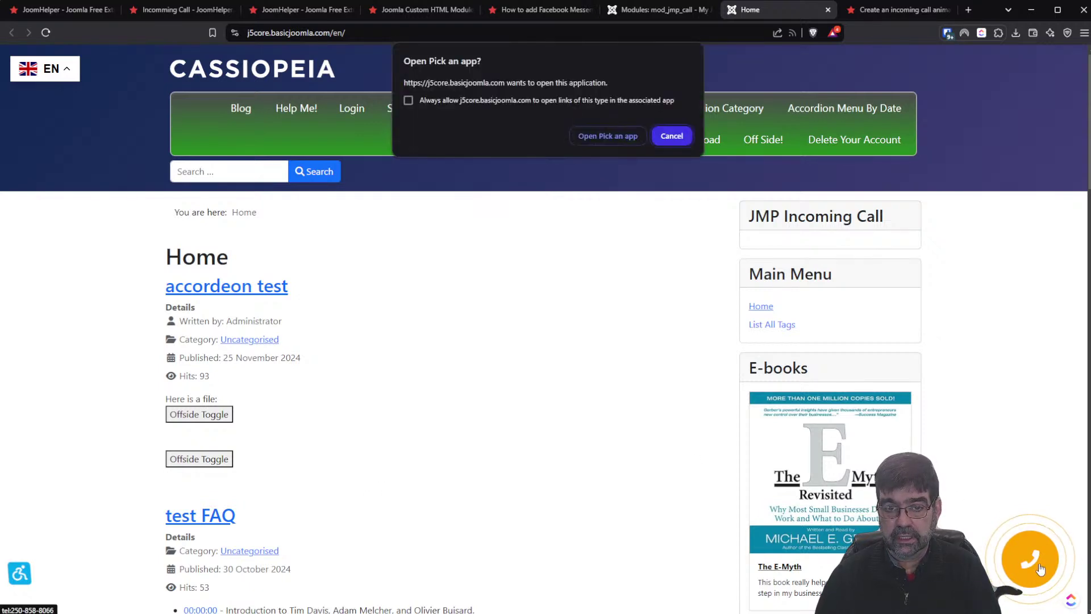
{"action": "left_click", "coordinate": [596, 141]}
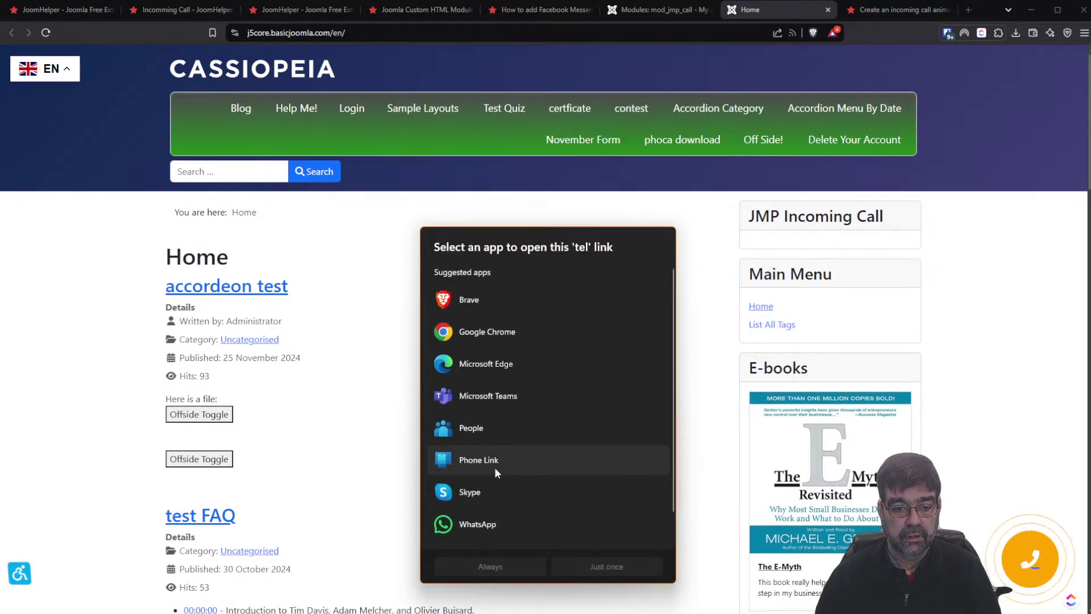
{"action": "left_click", "coordinate": [503, 526]}
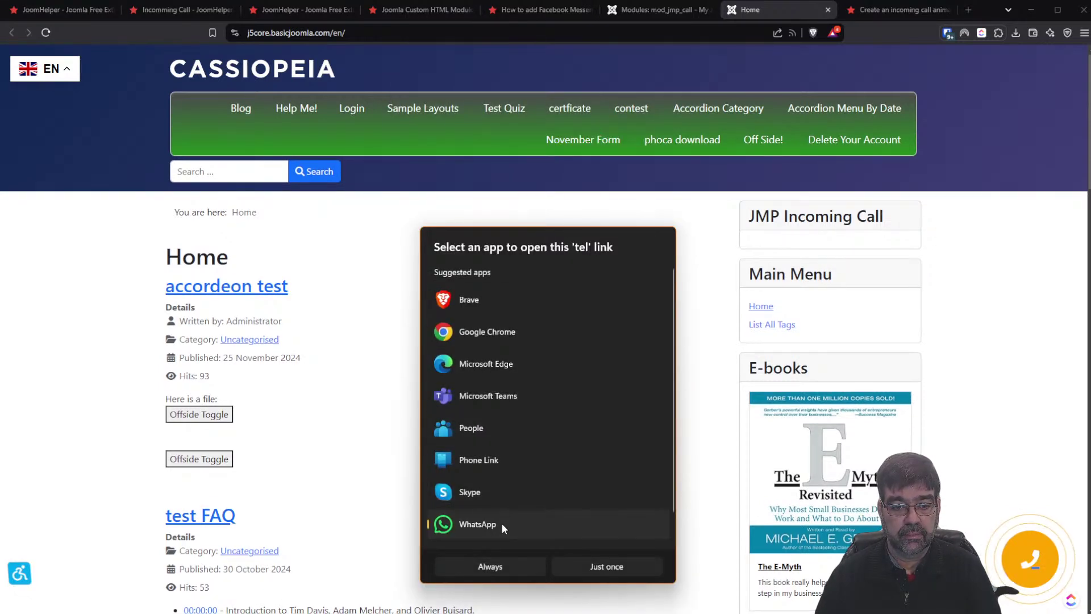
{"action": "left_click", "coordinate": [607, 568]}
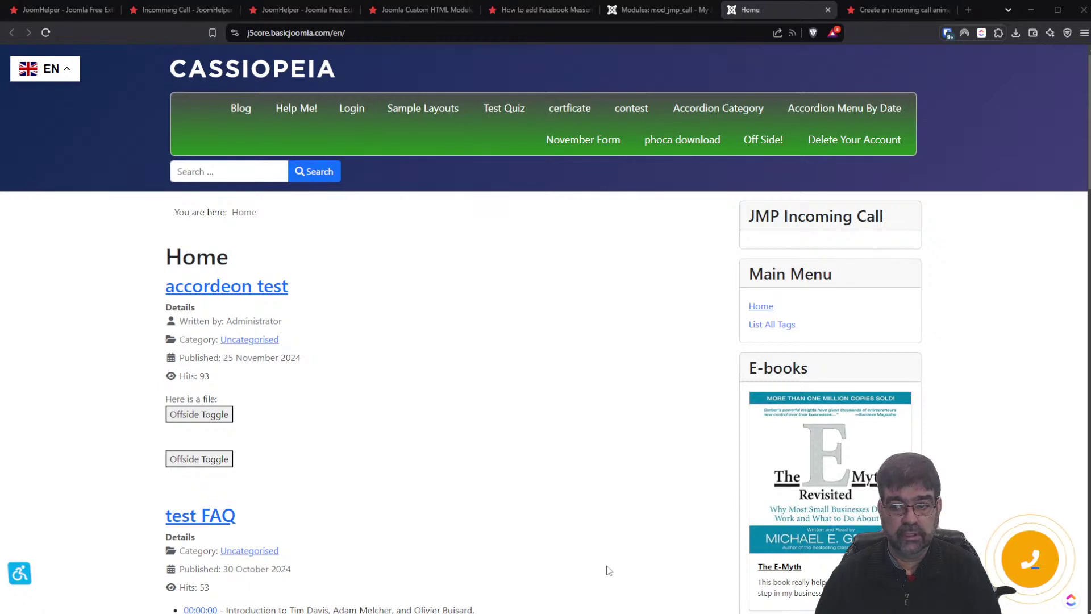
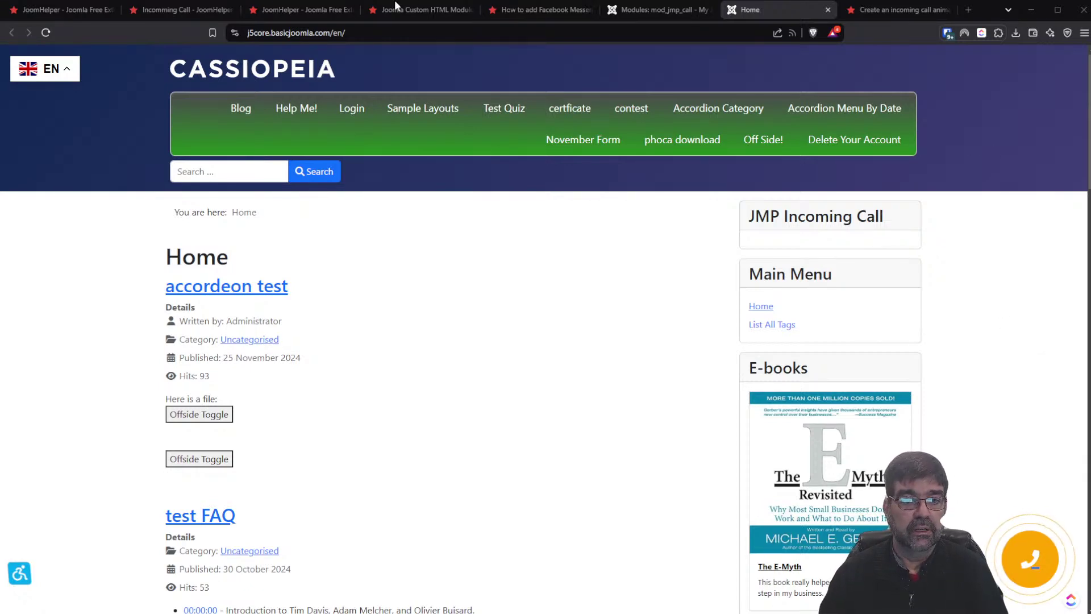
Change the incoming-call button colour from orange to blue and save the module.
{"action": "left_click", "coordinate": [643, 9]}
{"action": "left_click", "coordinate": [193, 382]}
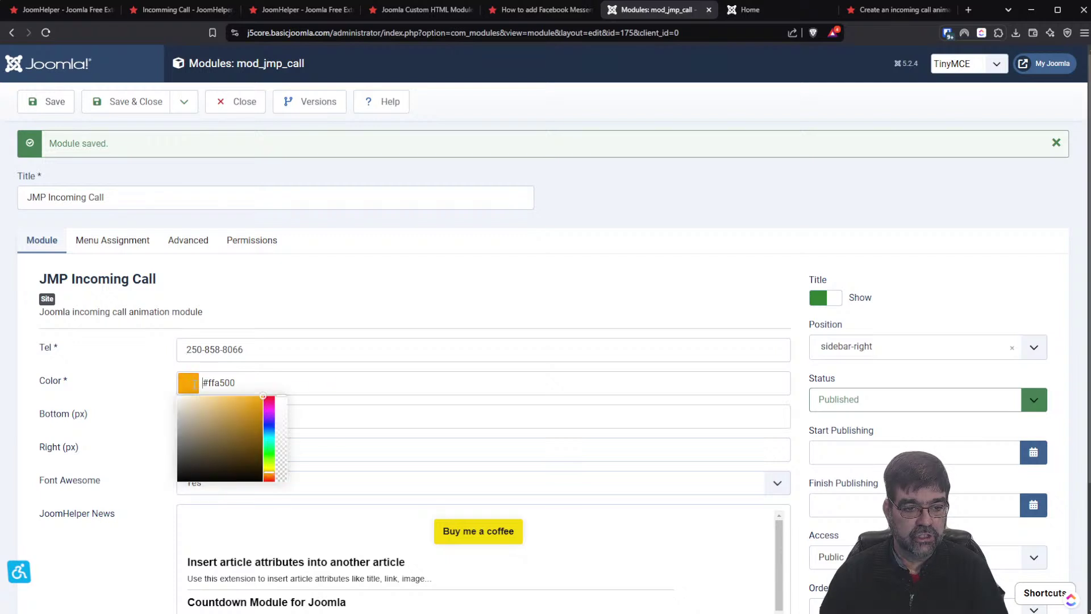
{"action": "left_click", "coordinate": [269, 426]}
{"action": "left_click", "coordinate": [317, 308]}
{"action": "left_click", "coordinate": [46, 104]}
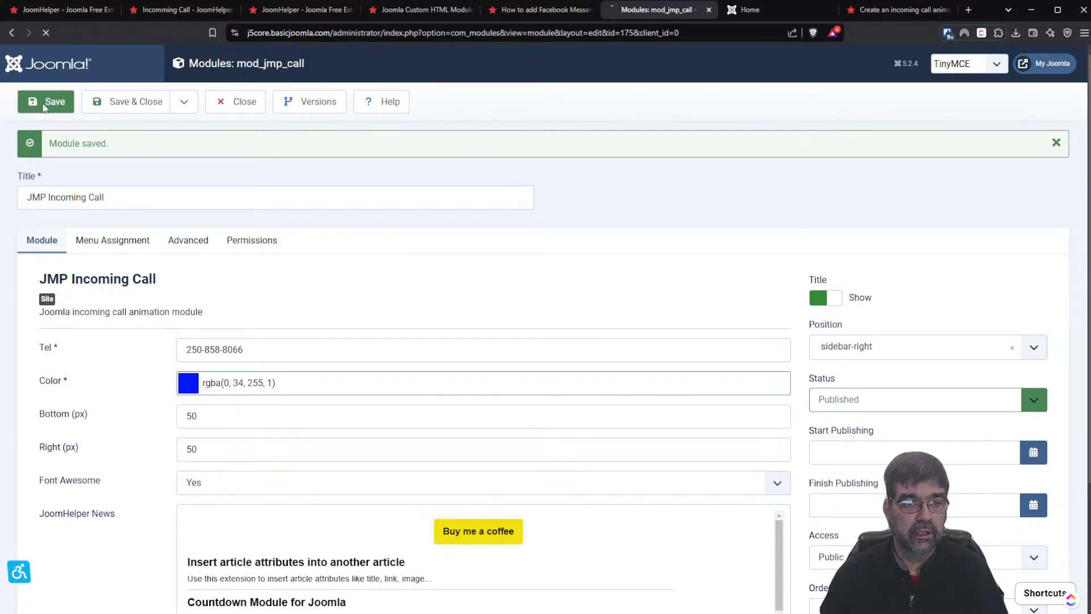
Reload the site's home page to confirm the call button now appears blue.
{"action": "left_click", "coordinate": [765, 16]}
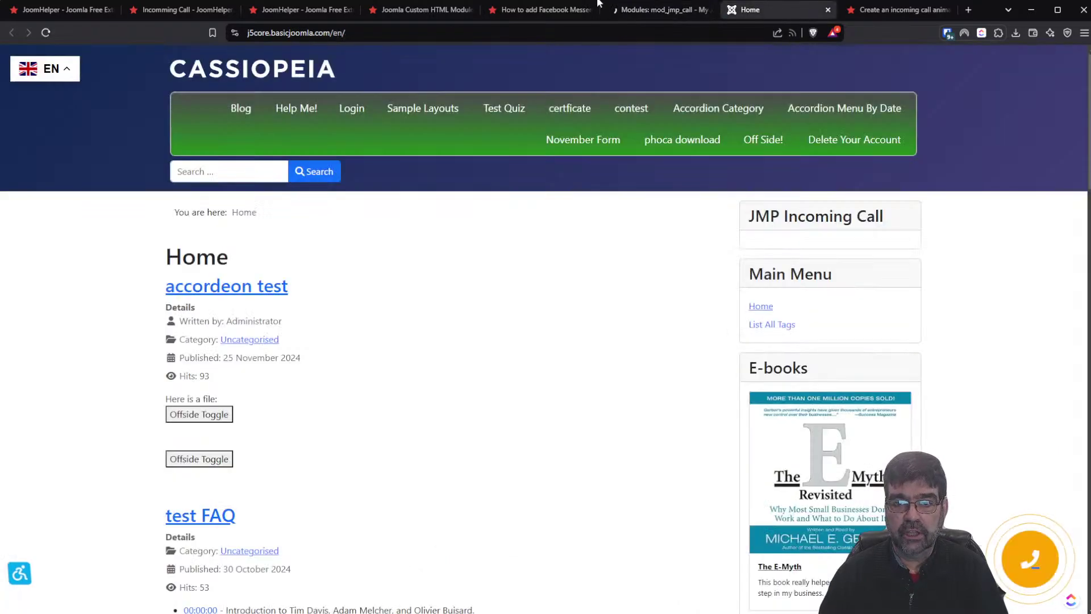
{"action": "left_click", "coordinate": [46, 33]}
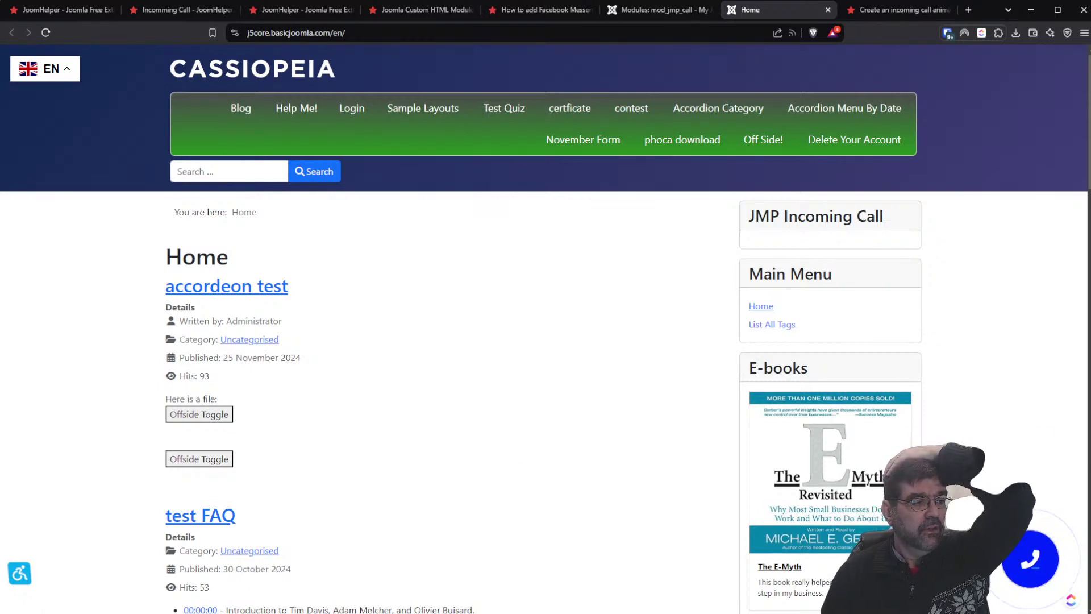
{"action": "left_click", "coordinate": [146, 15]}
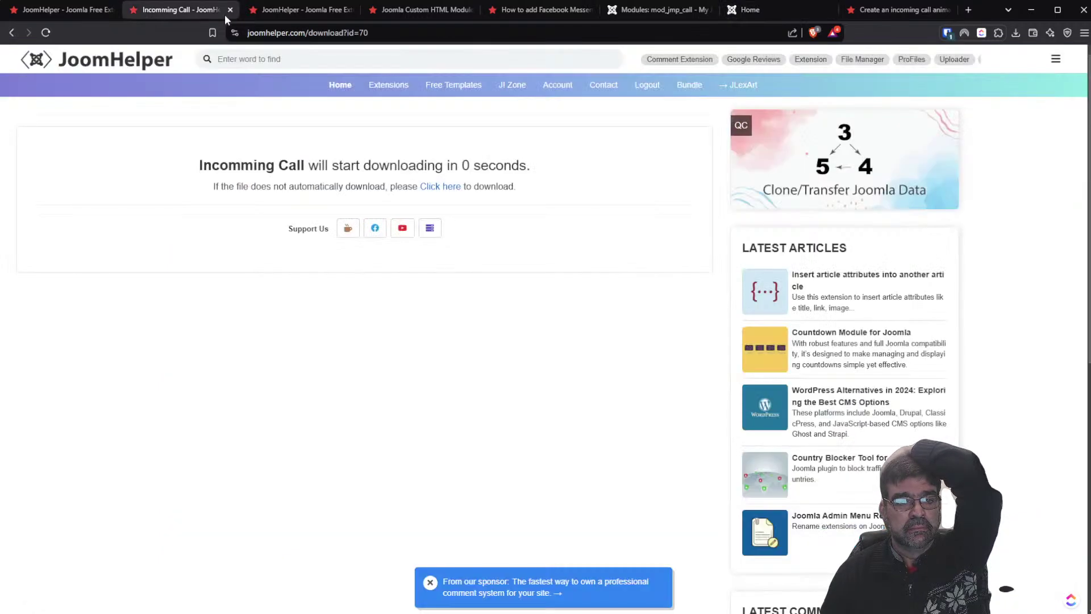
Close the leftover download, Messenger and incoming-call tabs and exit the module editor.
{"action": "left_click", "coordinate": [230, 10]}
{"action": "left_click", "coordinate": [230, 10]}
{"action": "left_click", "coordinate": [230, 10]}
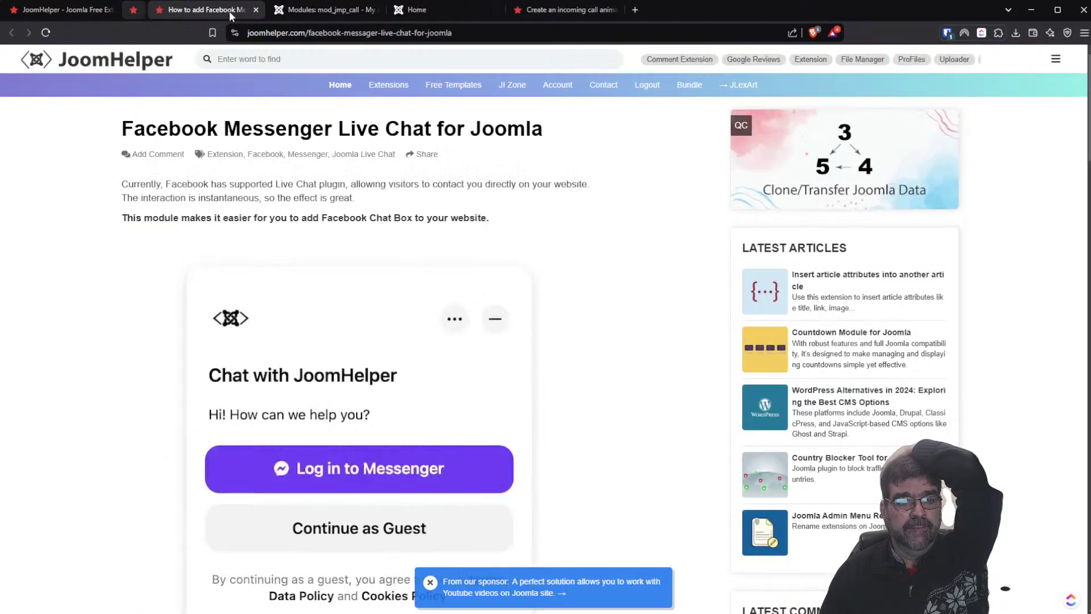
{"action": "left_click", "coordinate": [231, 10]}
{"action": "left_click", "coordinate": [254, 102]}
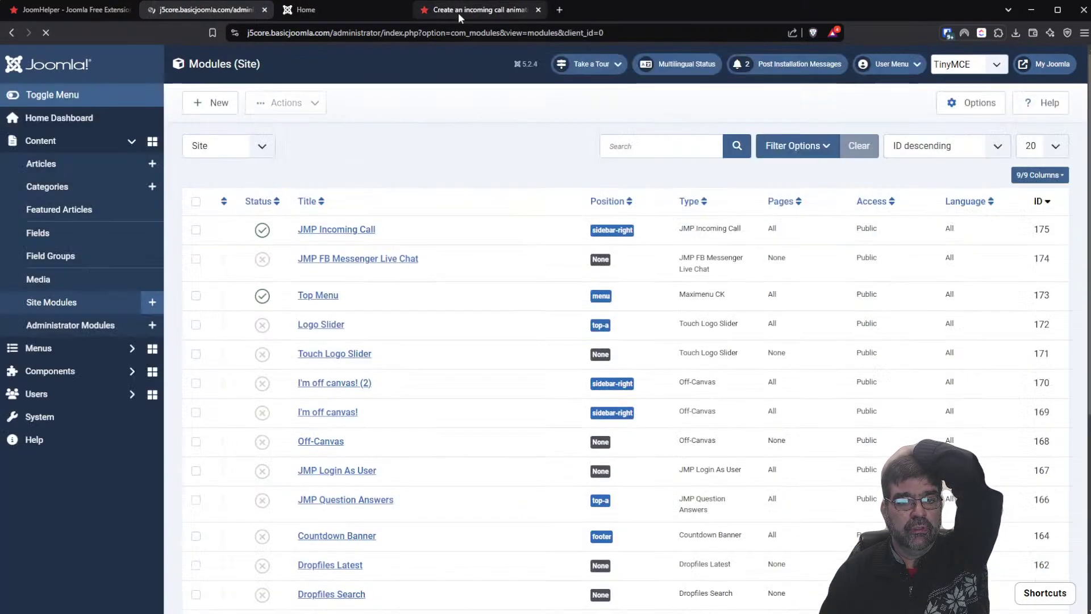
{"action": "left_click", "coordinate": [458, 13]}
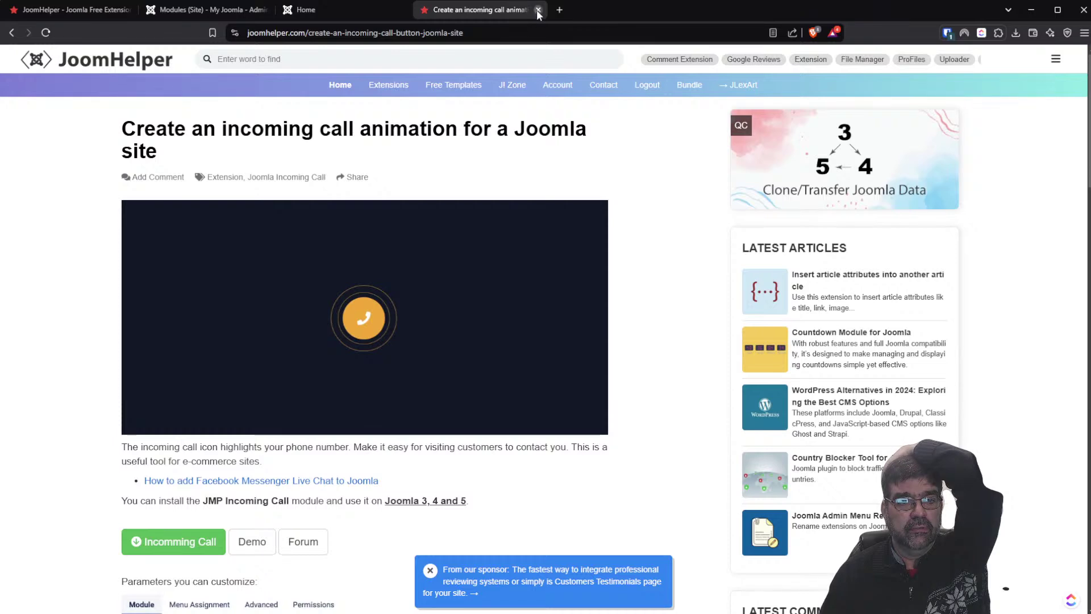
{"action": "left_click", "coordinate": [539, 9]}
{"action": "left_click", "coordinate": [65, 9]}
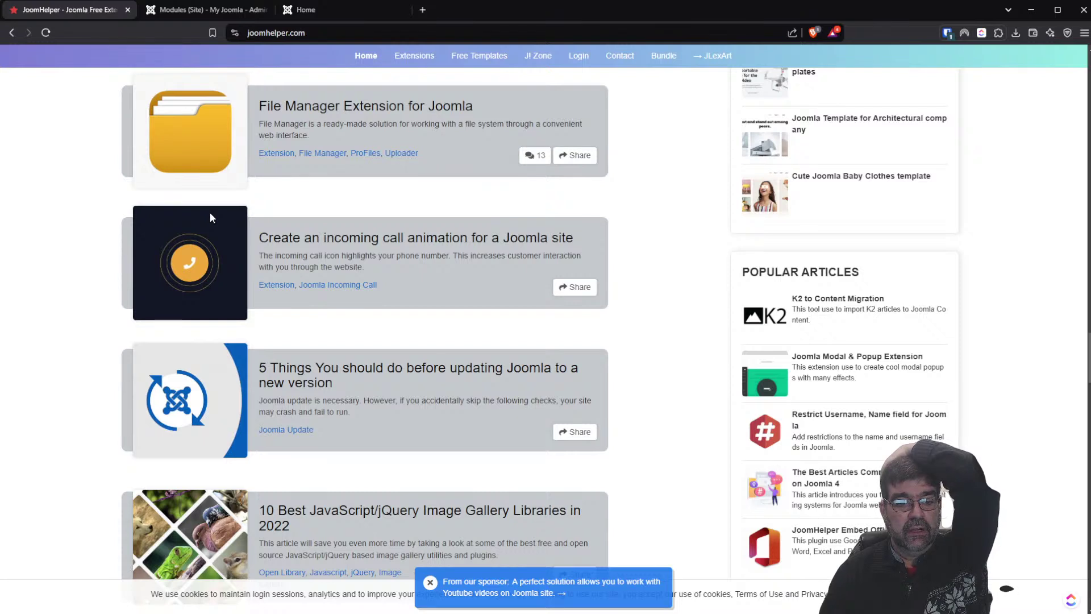
Preview the 5 Things article in a new tab, then close it.
{"action": "scroll", "coordinate": [206, 215], "scroll_direction": "down", "scroll_amount": 2}
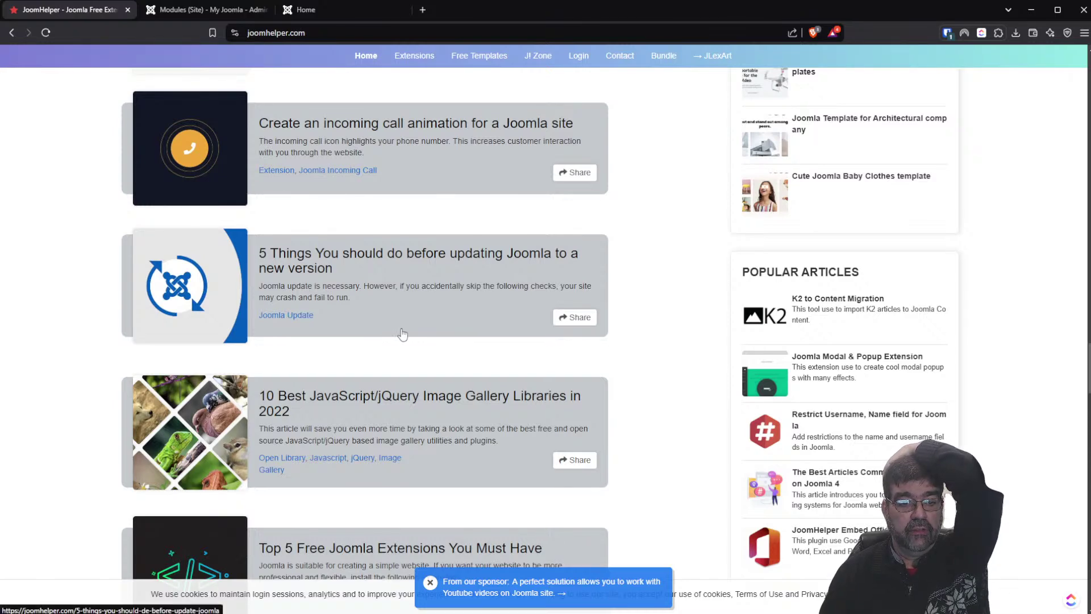
{"action": "right_click", "coordinate": [229, 298]}
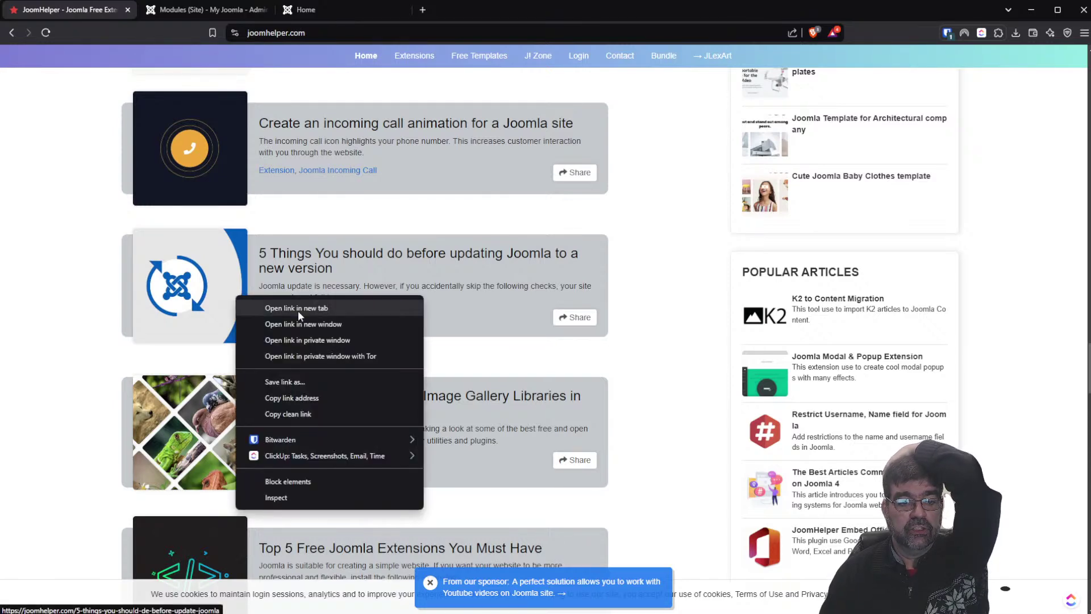
{"action": "left_click", "coordinate": [297, 308]}
{"action": "left_click", "coordinate": [208, 9]}
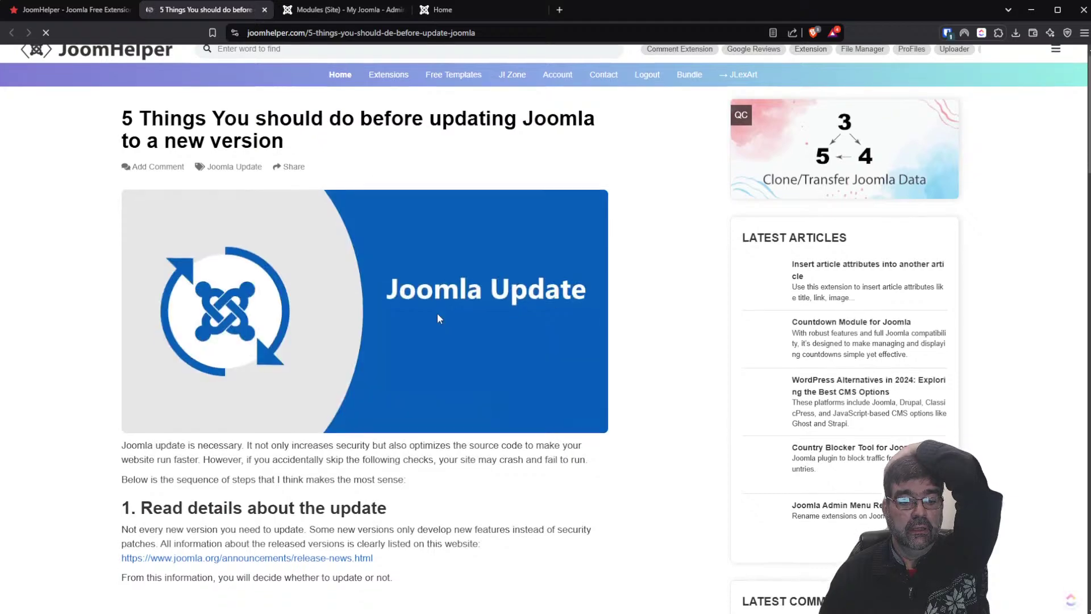
{"action": "scroll", "coordinate": [437, 312], "scroll_direction": "down", "scroll_amount": 5}
{"action": "scroll", "coordinate": [439, 349], "scroll_direction": "down", "scroll_amount": 4}
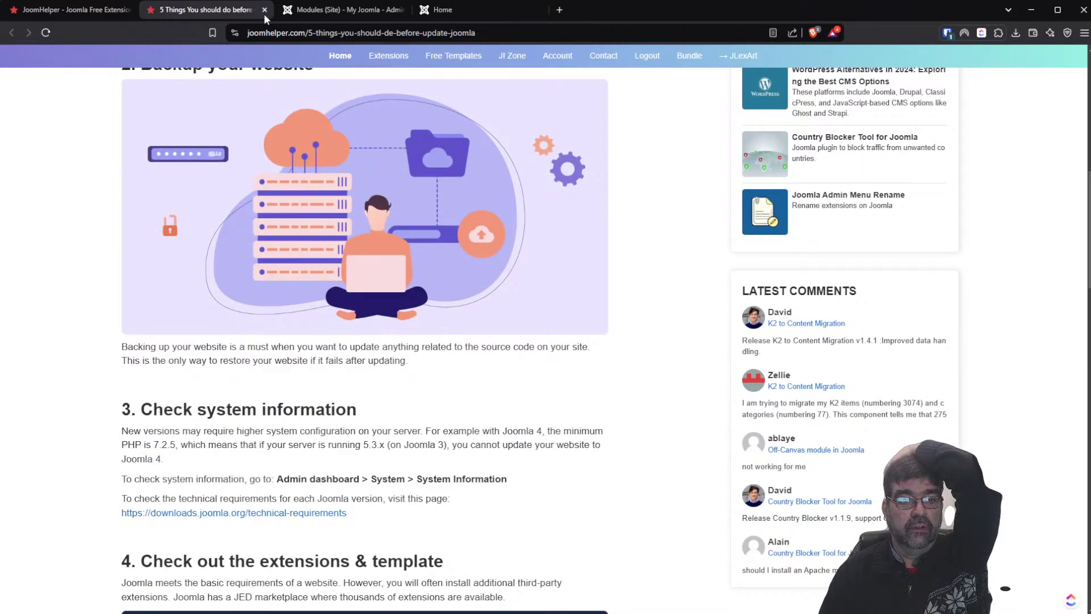
{"action": "left_click", "coordinate": [264, 12]}
Preview the 10 Best JavaScript/jQuery Image Gallery Libraries article in a new tab, then close it.
{"action": "scroll", "coordinate": [338, 245], "scroll_direction": "down", "scroll_amount": 4}
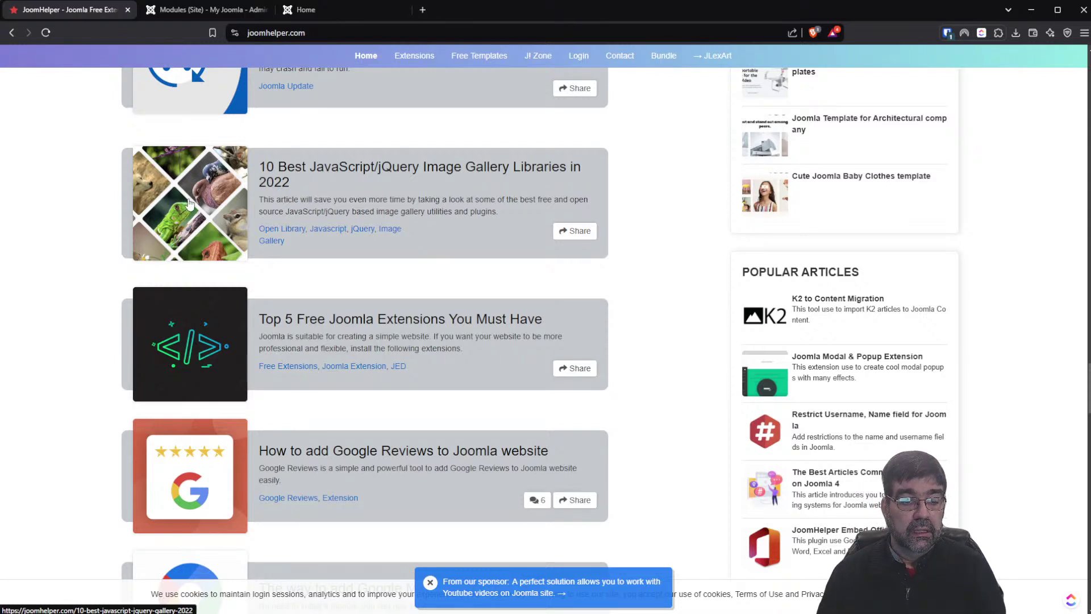
{"action": "right_click", "coordinate": [193, 200]}
{"action": "left_click", "coordinate": [215, 211]}
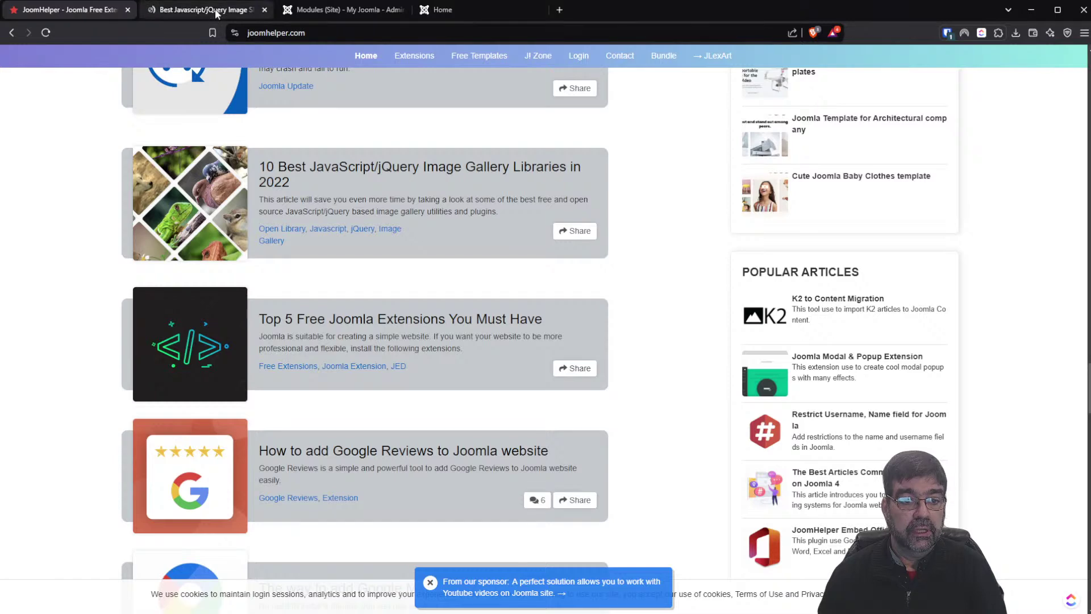
{"action": "left_click", "coordinate": [214, 10]}
{"action": "scroll", "coordinate": [402, 248], "scroll_direction": "down", "scroll_amount": 7}
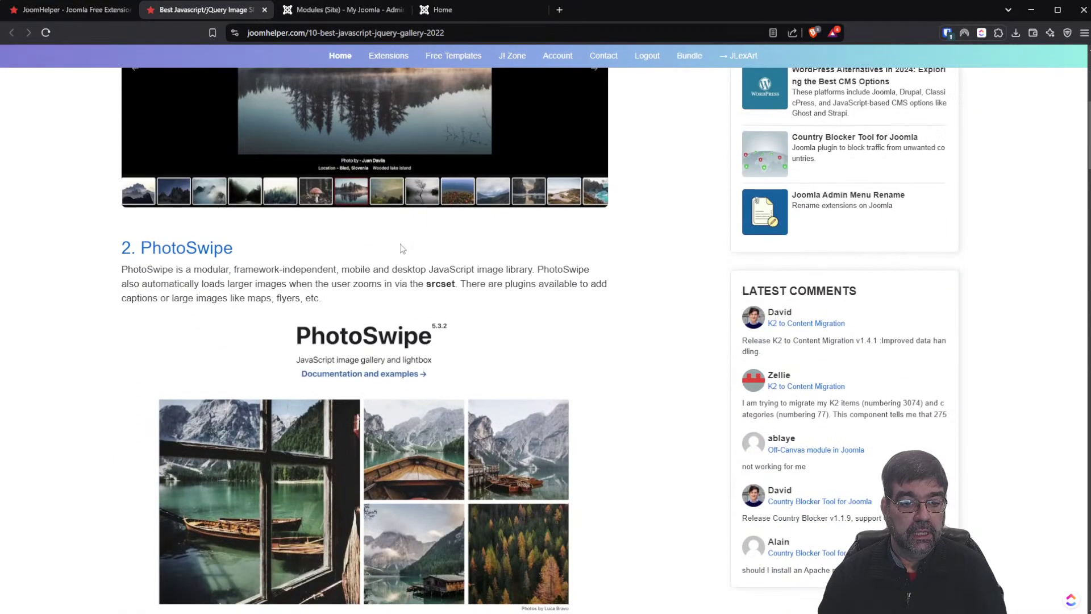
{"action": "scroll", "coordinate": [402, 249], "scroll_direction": "down", "scroll_amount": 11}
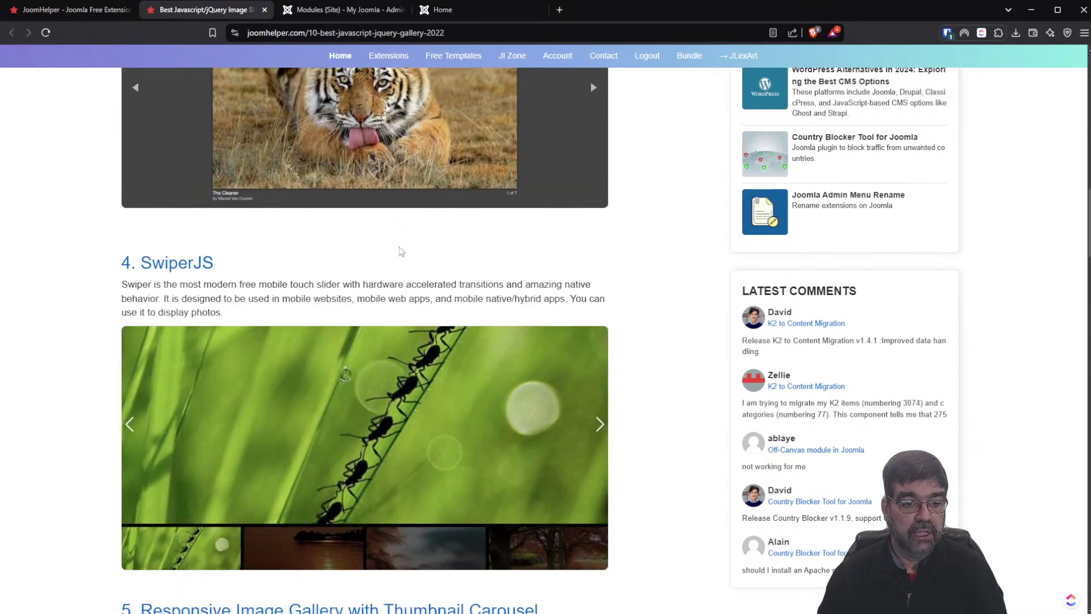
{"action": "left_click", "coordinate": [264, 10]}
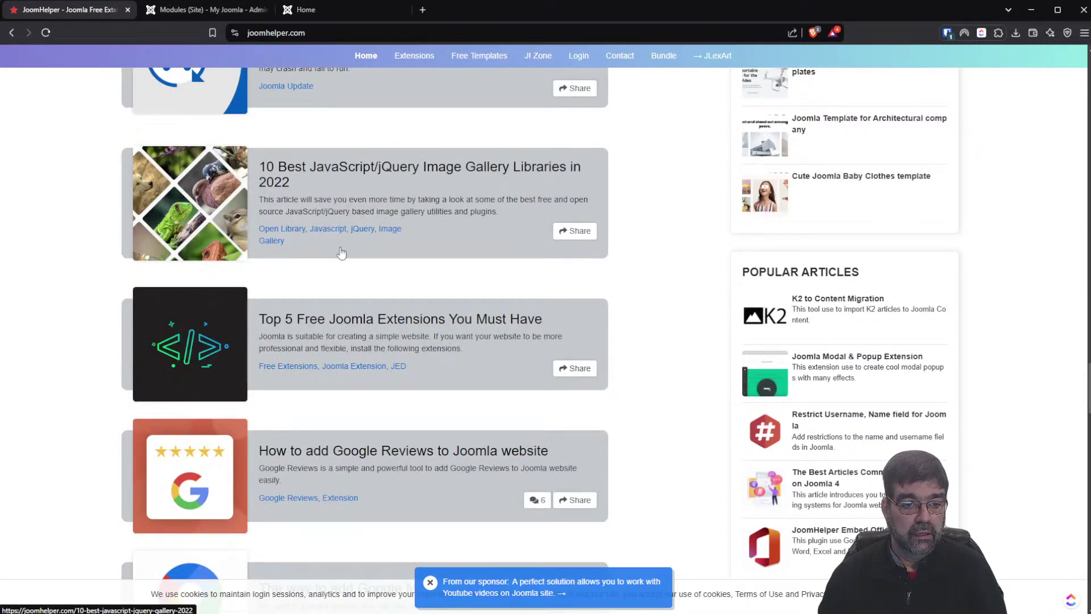
{"action": "scroll", "coordinate": [341, 253], "scroll_direction": "down", "scroll_amount": 4}
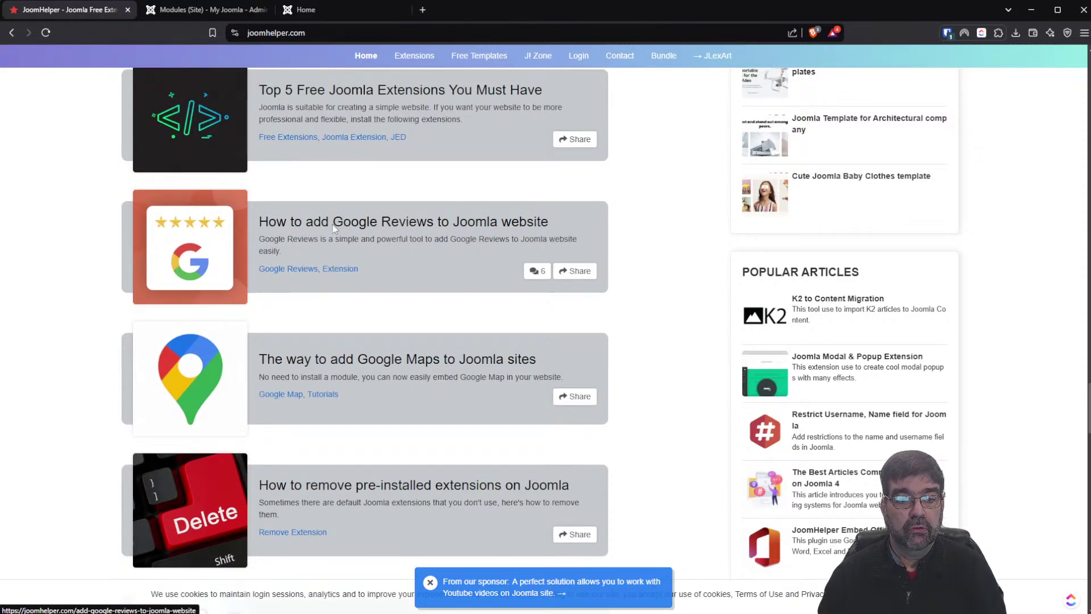
Read the How to add Google Reviews to Joomla website article in a new tab.
{"action": "right_click", "coordinate": [331, 224]}
{"action": "left_click", "coordinate": [380, 237]}
{"action": "left_click", "coordinate": [196, 10]}
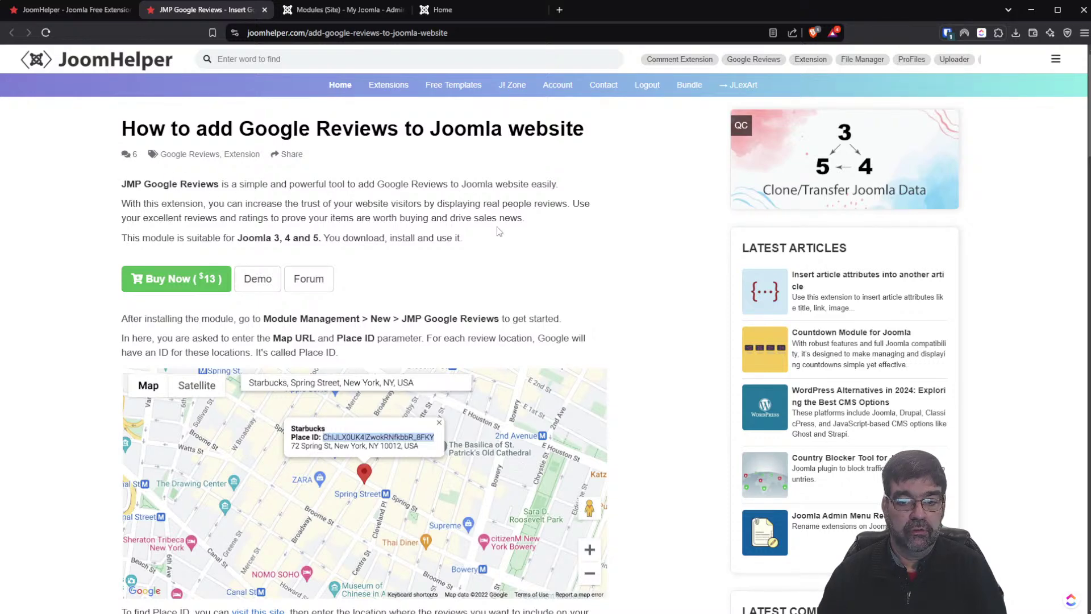
{"action": "scroll", "coordinate": [499, 231], "scroll_direction": "down", "scroll_amount": 5}
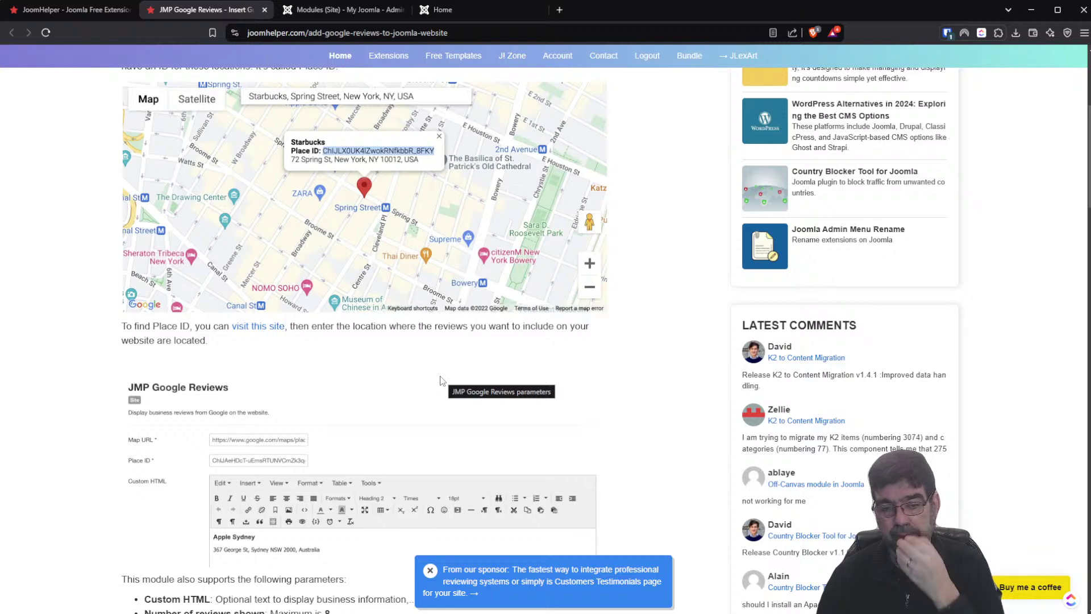
{"action": "scroll", "coordinate": [387, 359], "scroll_direction": "down", "scroll_amount": 2}
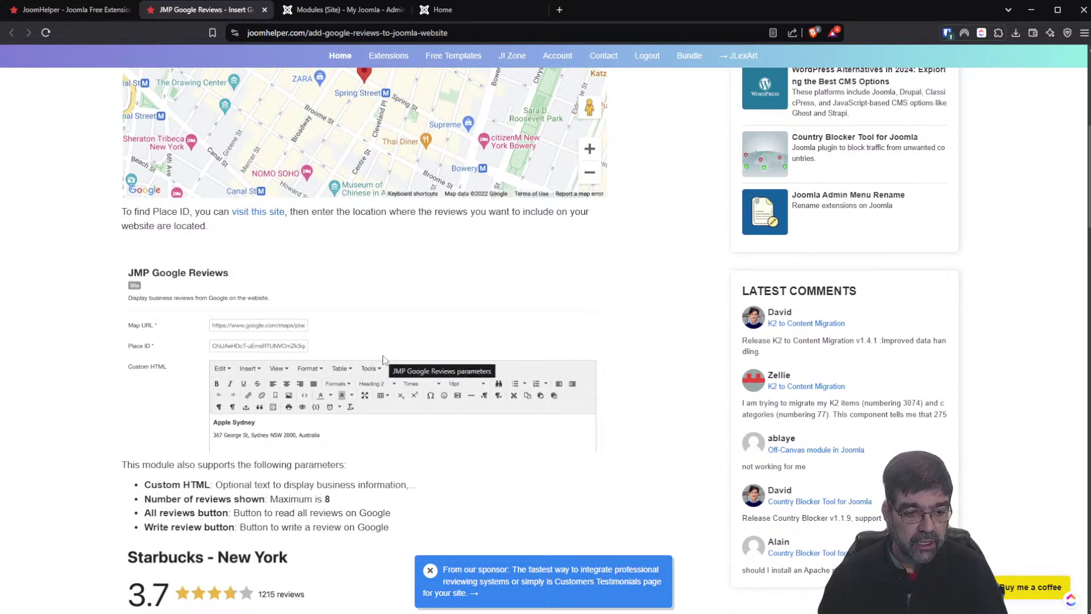
{"action": "scroll", "coordinate": [383, 360], "scroll_direction": "up", "scroll_amount": 6}
{"action": "scroll", "coordinate": [380, 363], "scroll_direction": "up", "scroll_amount": 1}
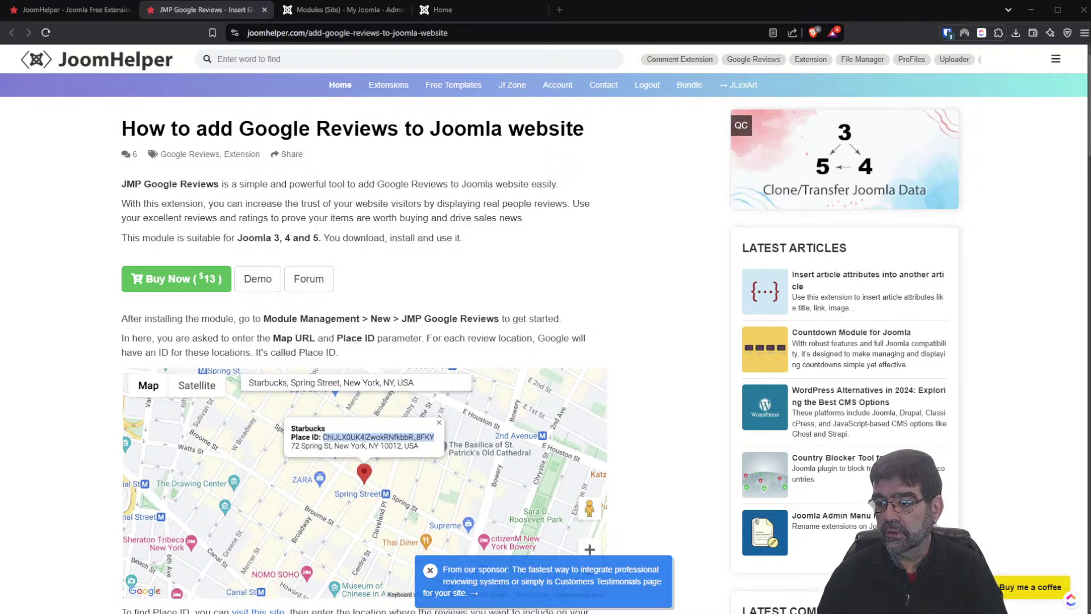
{"action": "left_click", "coordinate": [317, 10]}
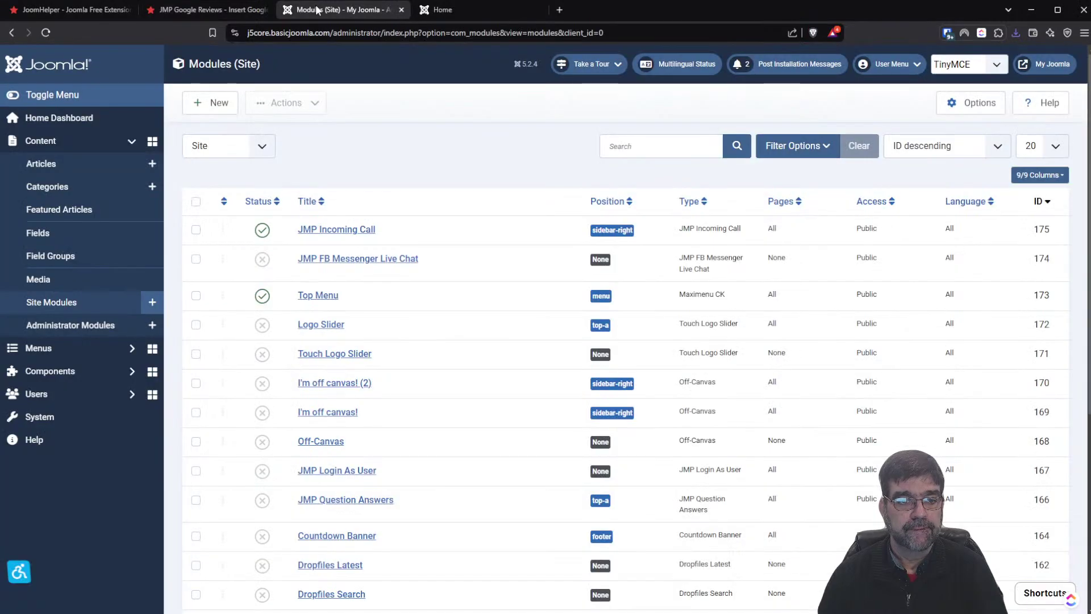
Install the Google_Reviews_v1.4.3.zip package through the Joomla extension installer.
{"action": "left_click", "coordinate": [70, 416]}
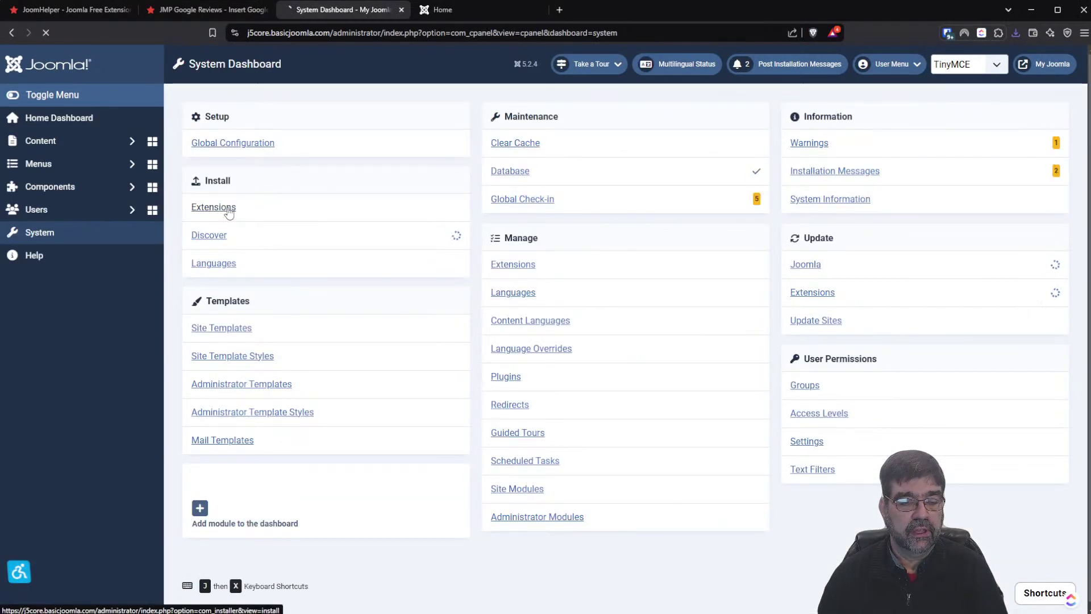
{"action": "left_click", "coordinate": [215, 208]}
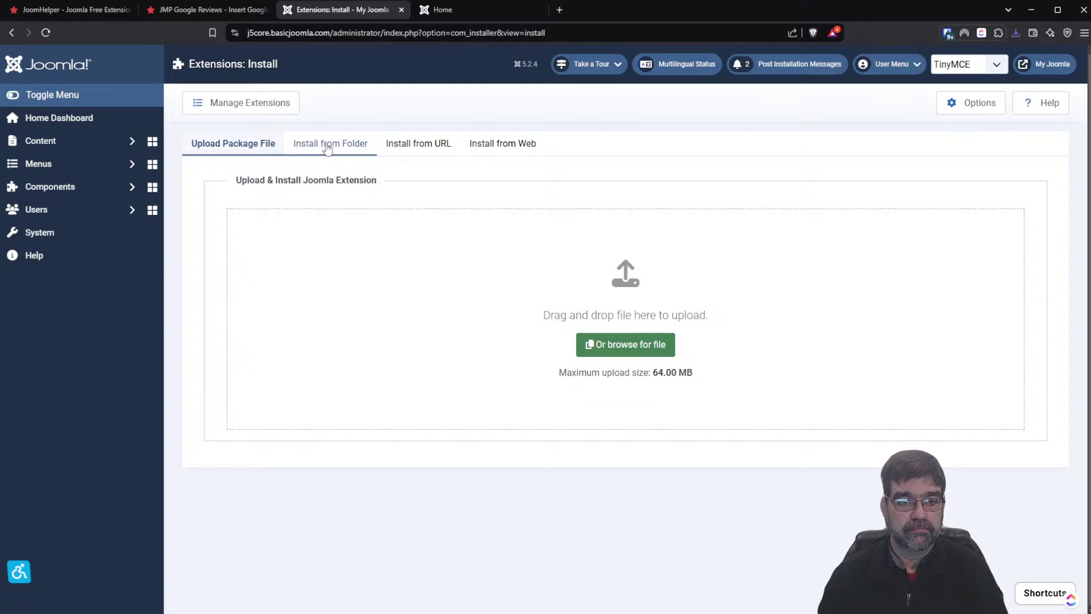
{"action": "left_click", "coordinate": [656, 344]}
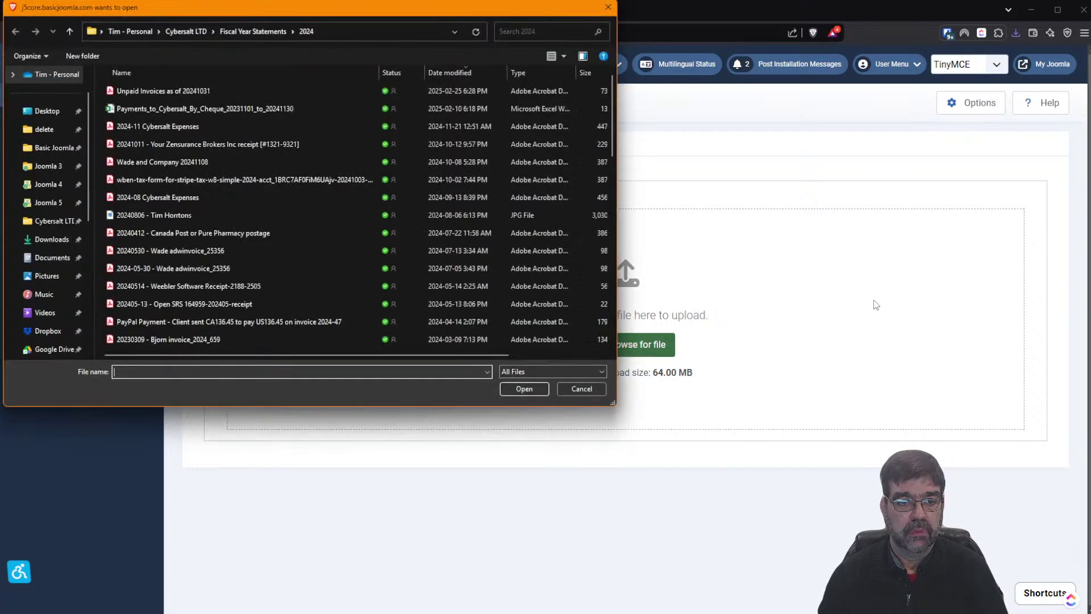
{"action": "left_click", "coordinate": [587, 392]}
{"action": "left_click", "coordinate": [1016, 32]}
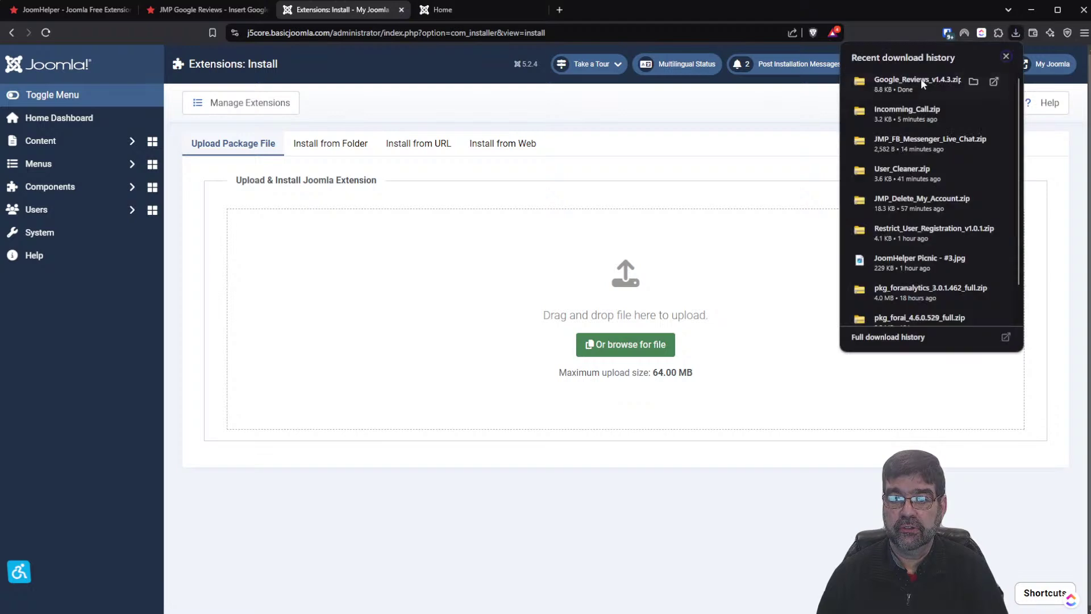
{"action": "left_click_drag", "start_coordinate": [921, 82], "coordinate": [653, 293]}
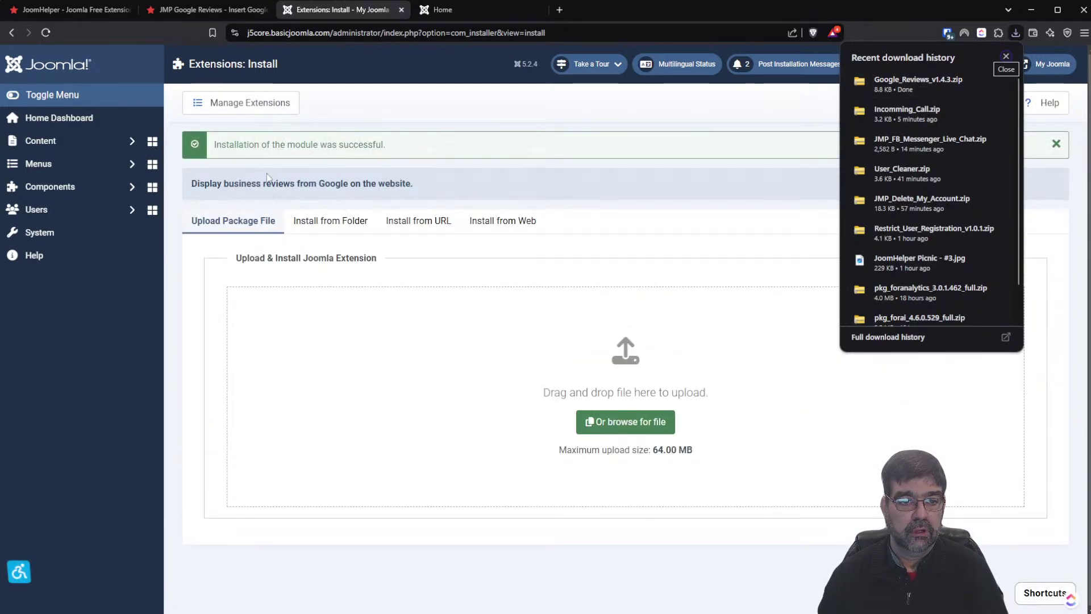
Open the JMP Google Reviews module from the Site Modules list.
{"action": "left_click", "coordinate": [69, 232]}
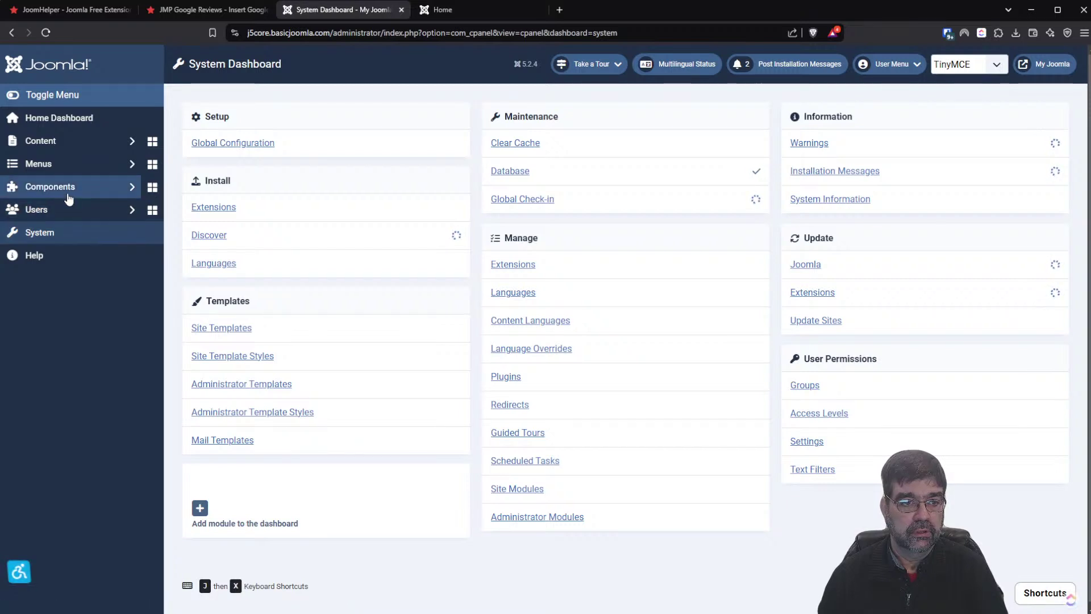
{"action": "left_click", "coordinate": [52, 143]}
{"action": "left_click", "coordinate": [68, 303]}
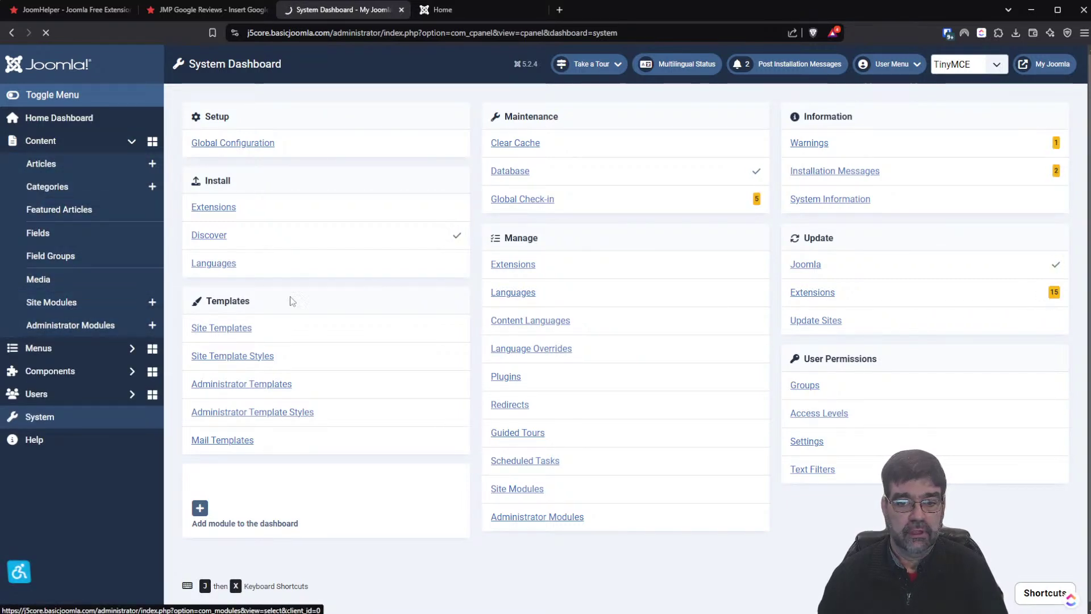
{"action": "left_click", "coordinate": [370, 234]}
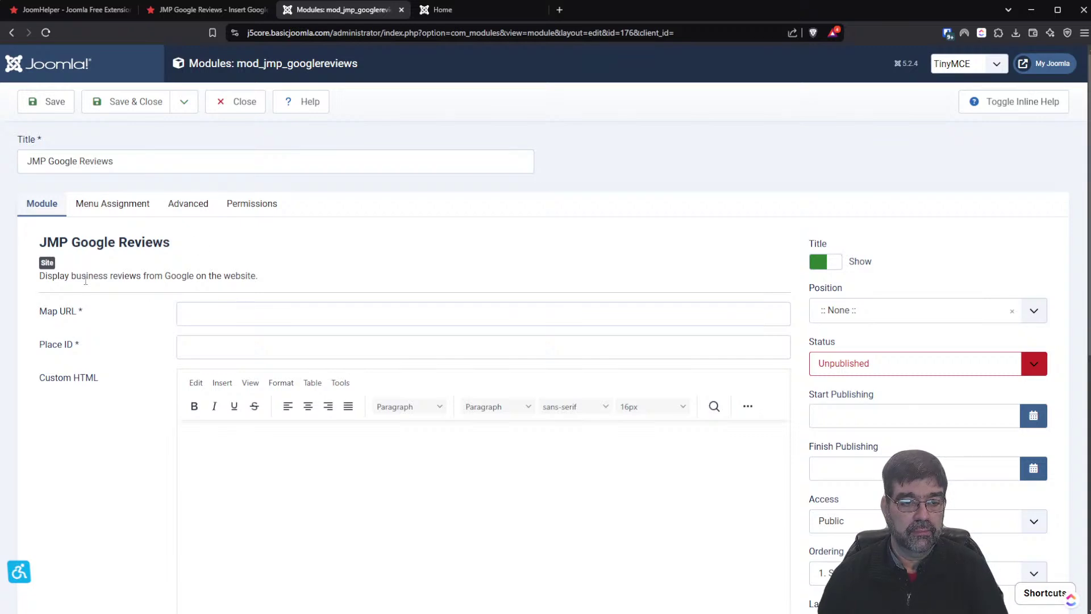
Set the module status to Published and its position to top-b.
{"action": "left_click", "coordinate": [1029, 374]}
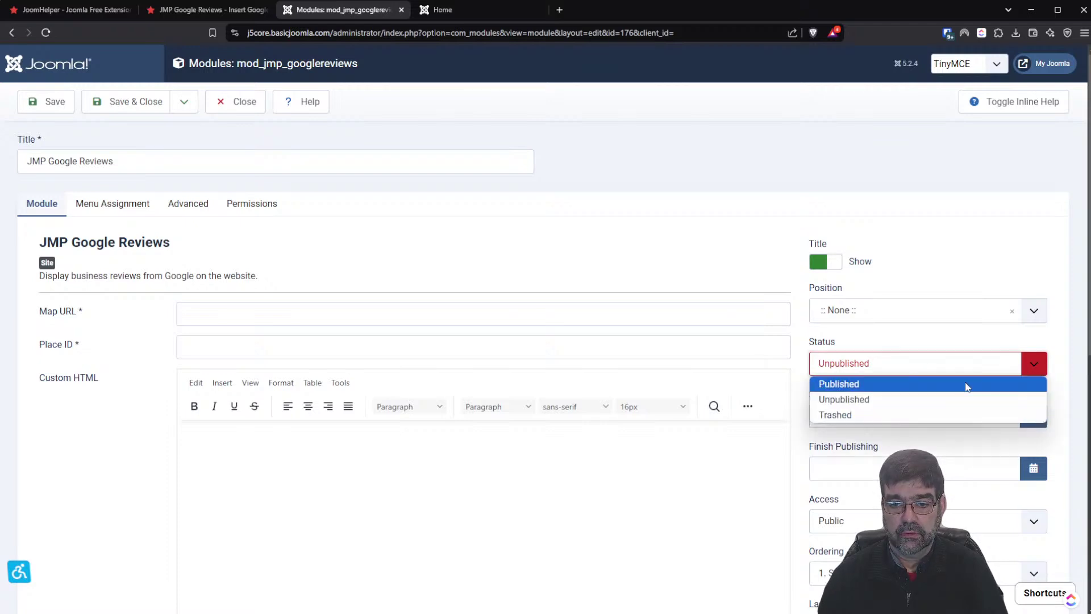
{"action": "left_click", "coordinate": [965, 382]}
{"action": "left_click", "coordinate": [889, 312]}
{"action": "type", "text": "side"}
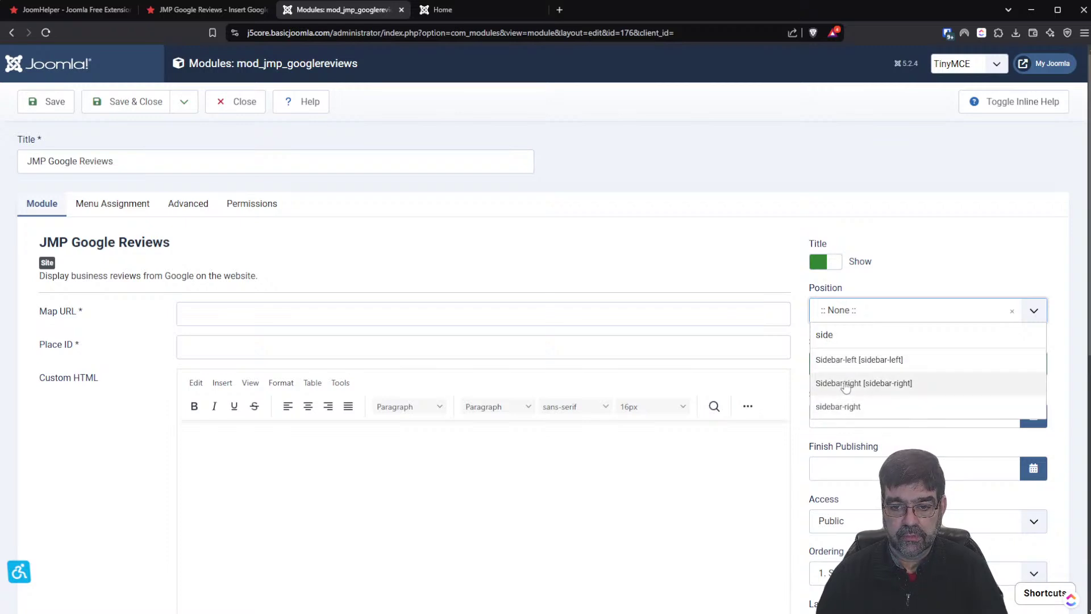
{"action": "left_click_drag", "start_coordinate": [849, 337], "coordinate": [779, 325]}
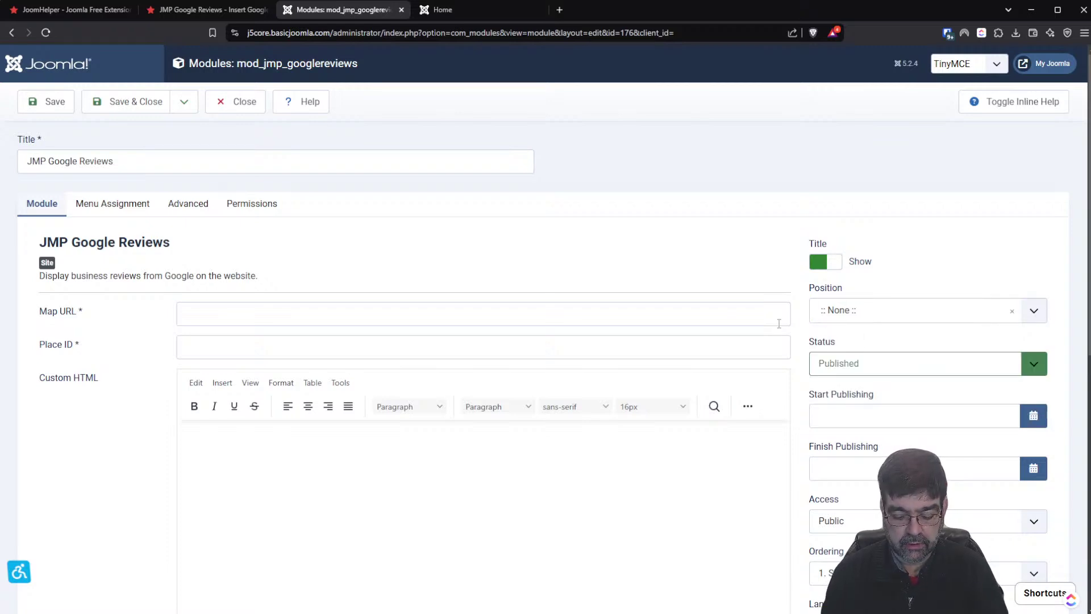
{"action": "left_click", "coordinate": [864, 315]}
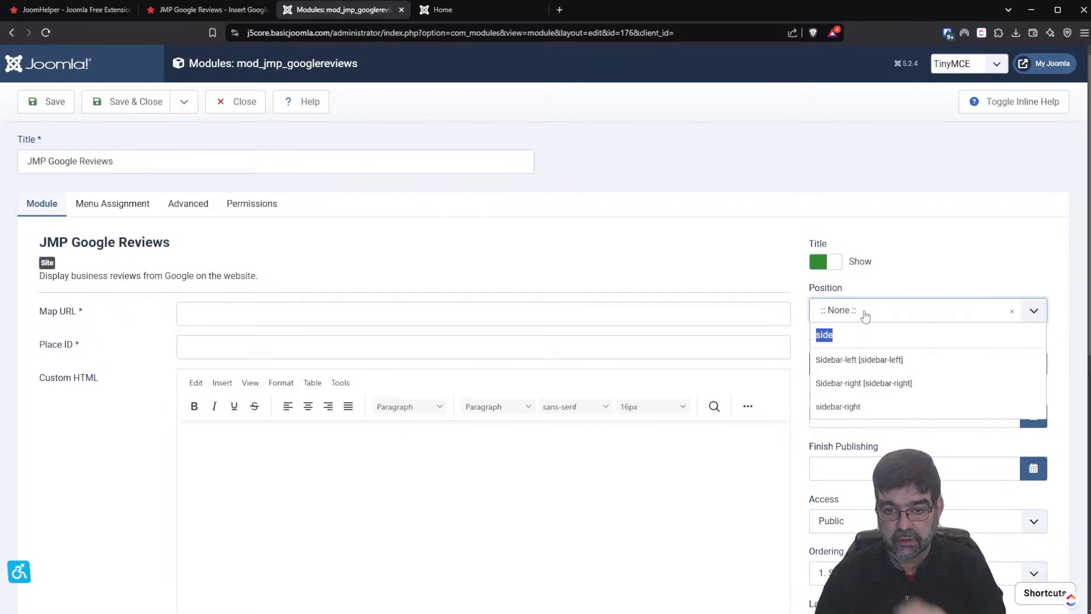
{"action": "type", "text": "top"}
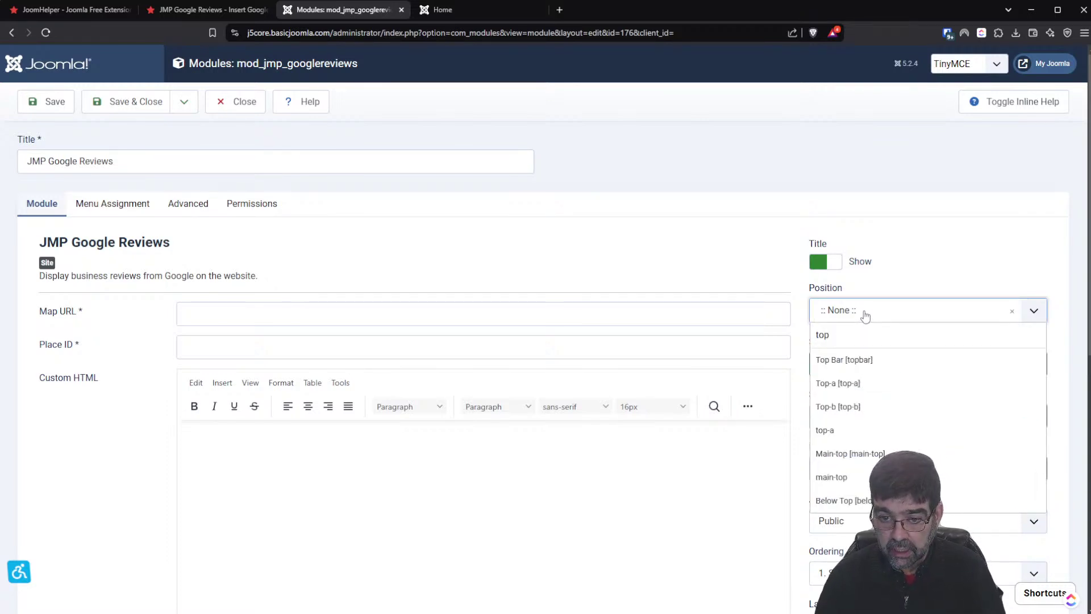
{"action": "left_click", "coordinate": [859, 404]}
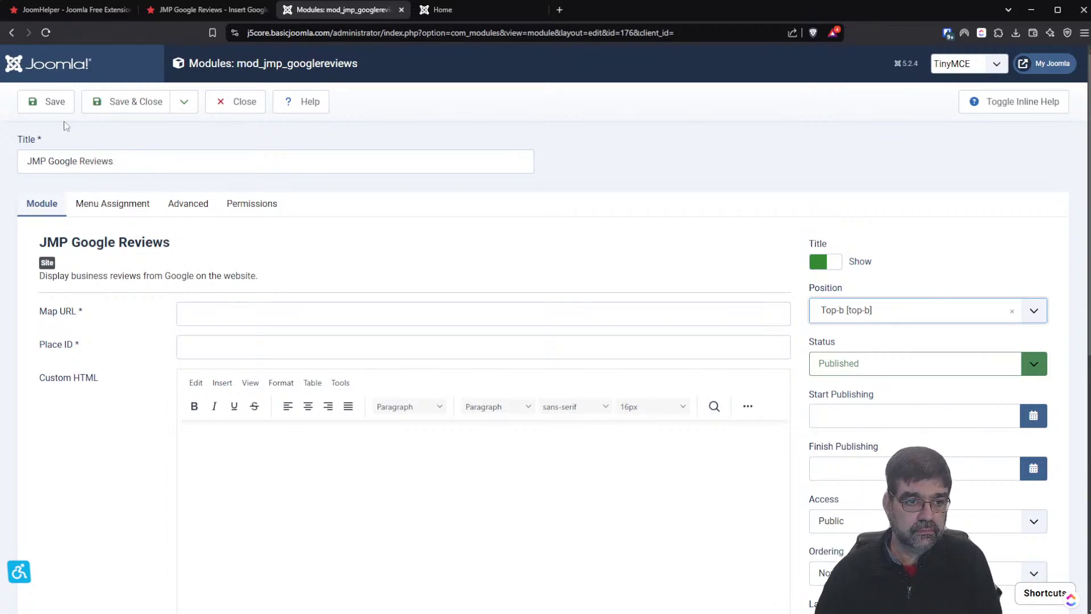
Assign the module to all pages and try saving it.
{"action": "left_click", "coordinate": [108, 205]}
{"action": "left_click", "coordinate": [244, 282]}
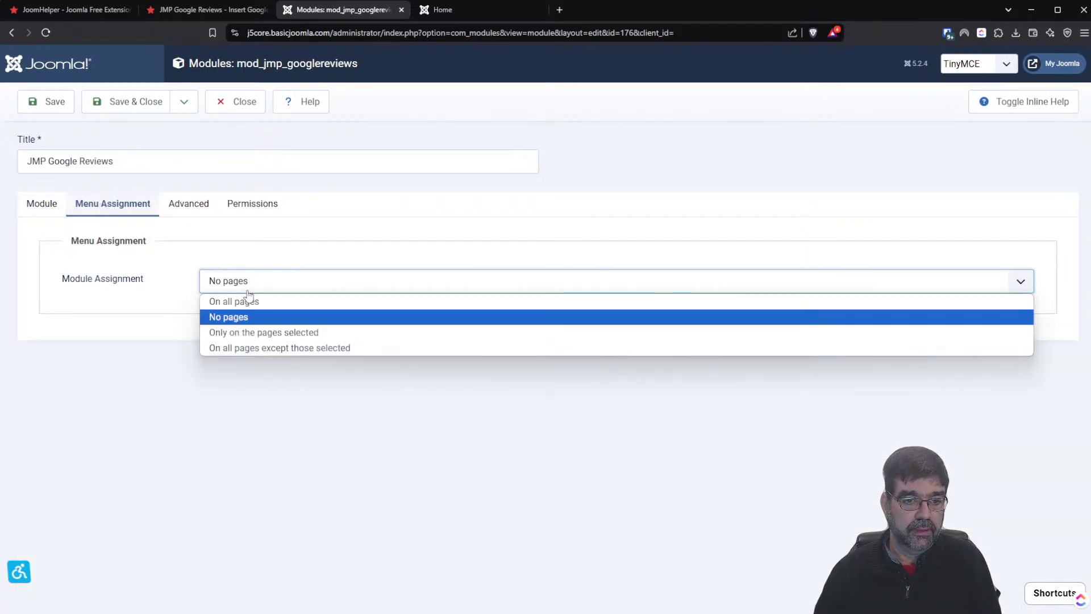
{"action": "left_click", "coordinate": [248, 300]}
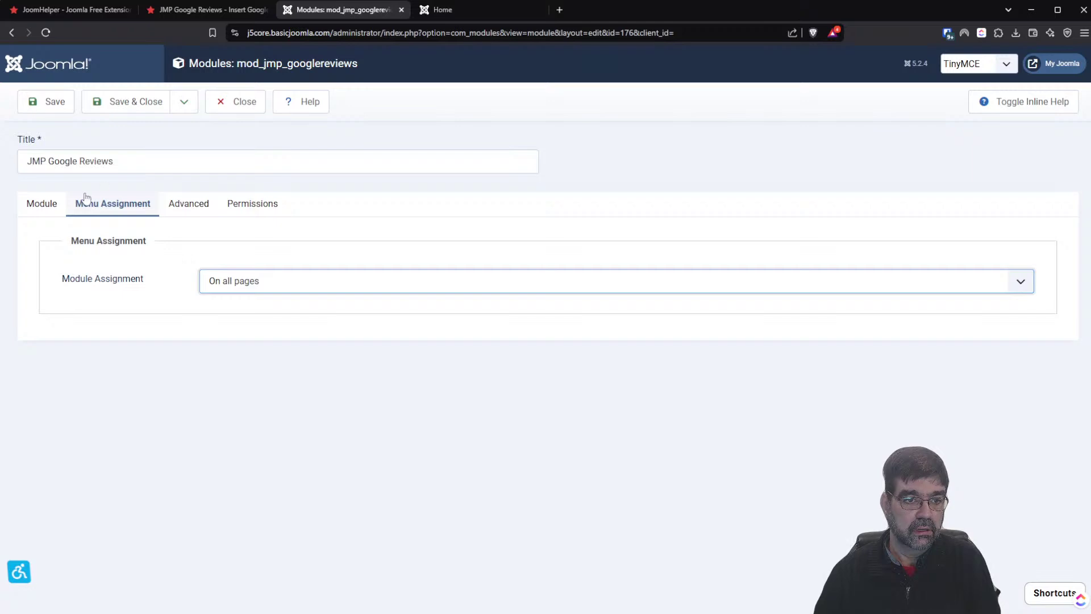
{"action": "left_click", "coordinate": [54, 204]}
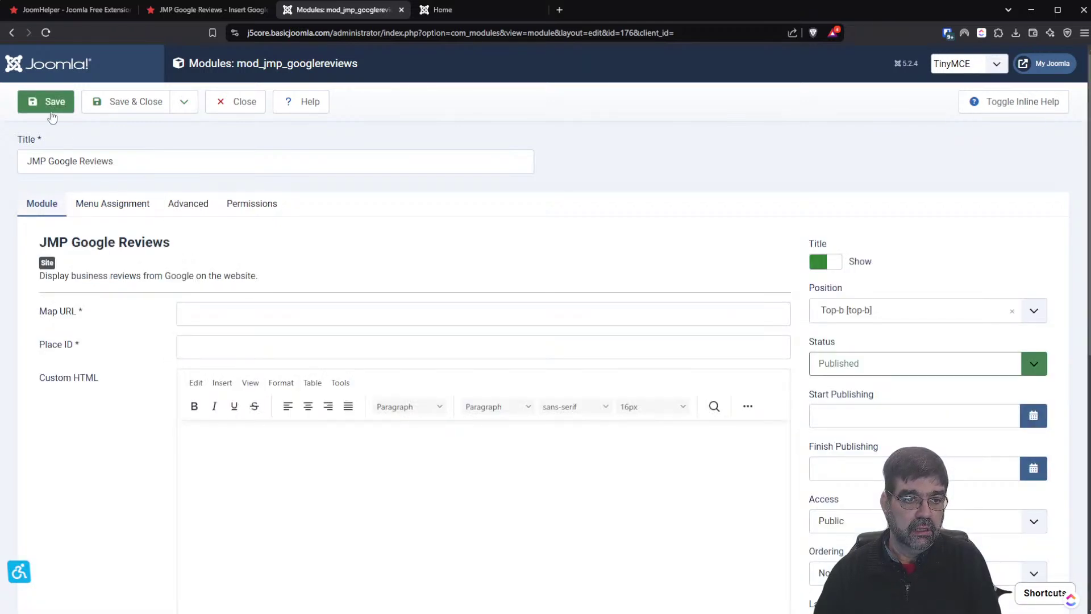
{"action": "left_click", "coordinate": [51, 111]}
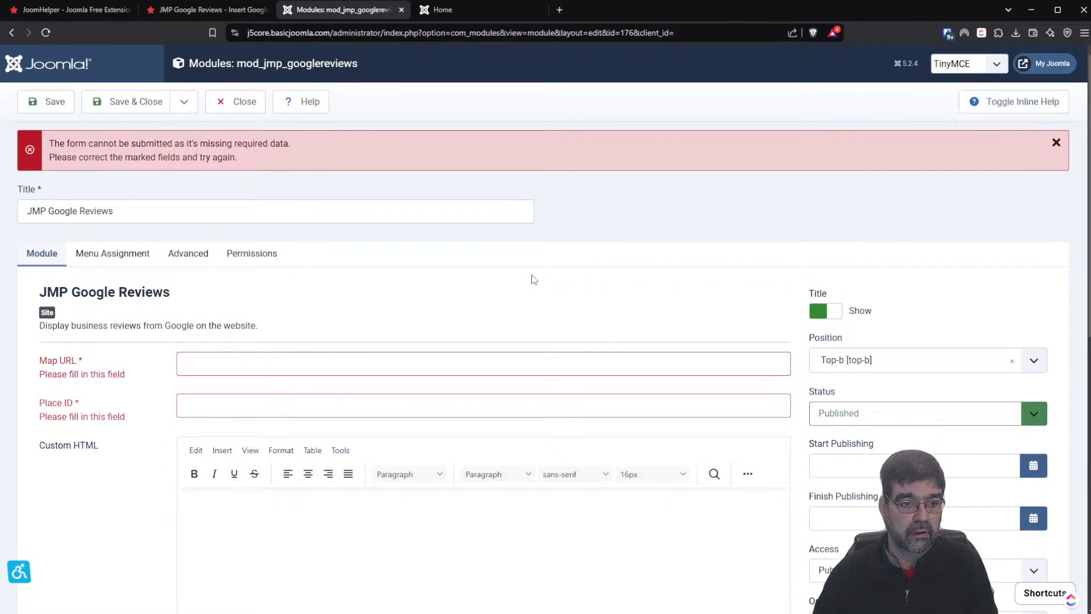
{"action": "left_click", "coordinate": [557, 11]}
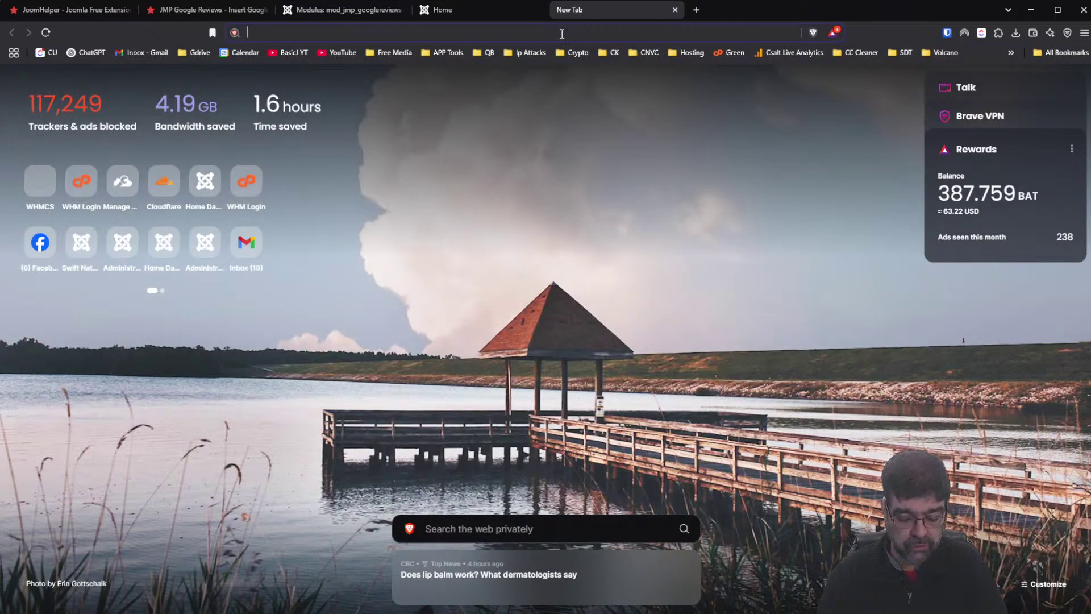
Search Google for cybersalt consulting.
{"action": "type", "text": "google"}
{"action": "key", "text": "Return"}
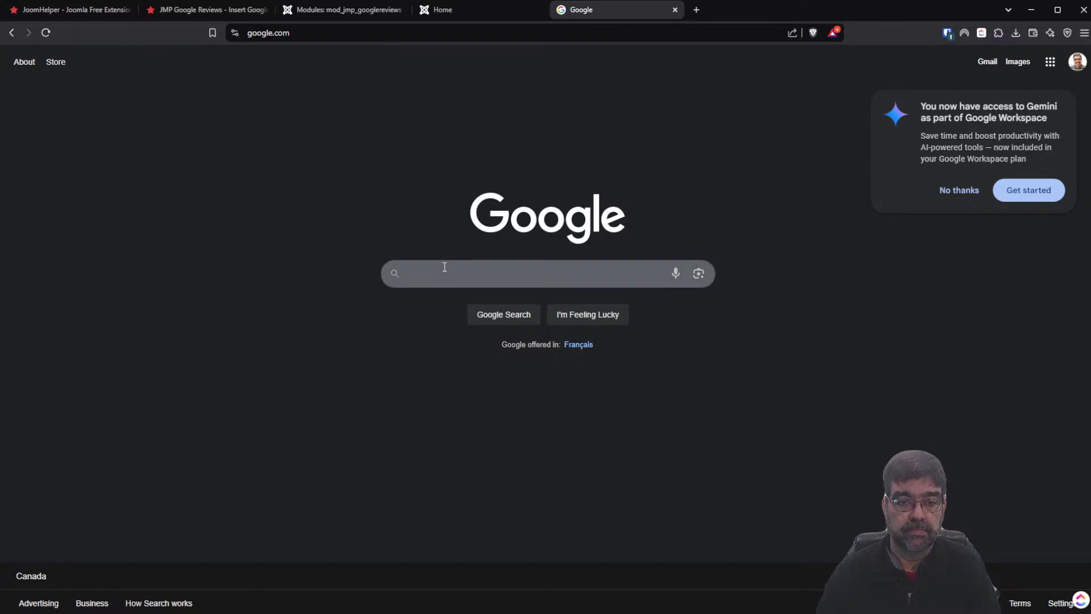
{"action": "left_click", "coordinate": [471, 261]}
{"action": "type", "text": "cybersalt"}
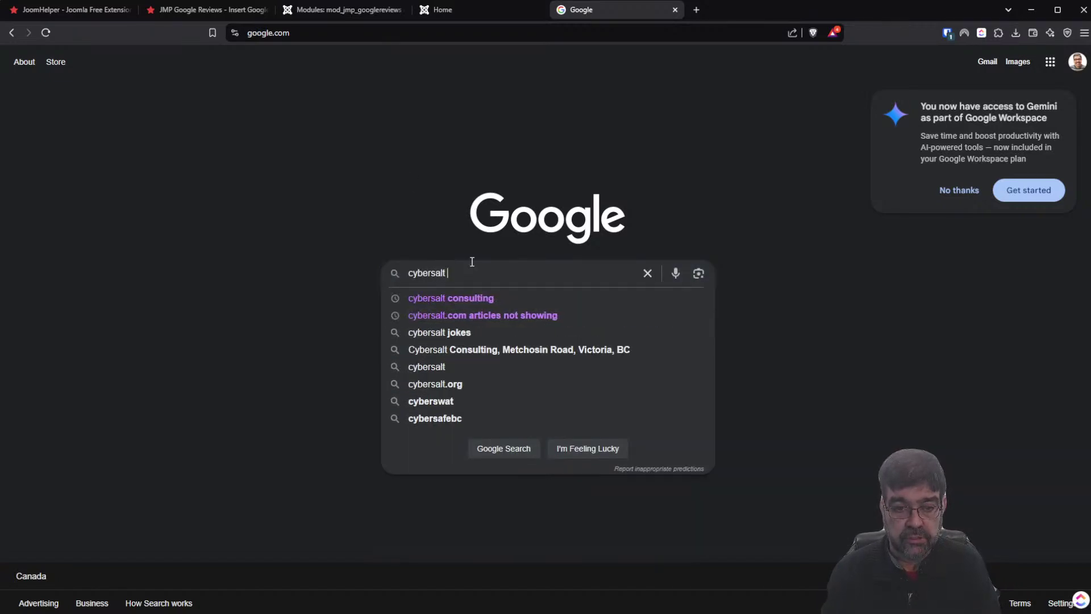
{"action": "key", "text": "Down"}
{"action": "key", "text": "Return"}
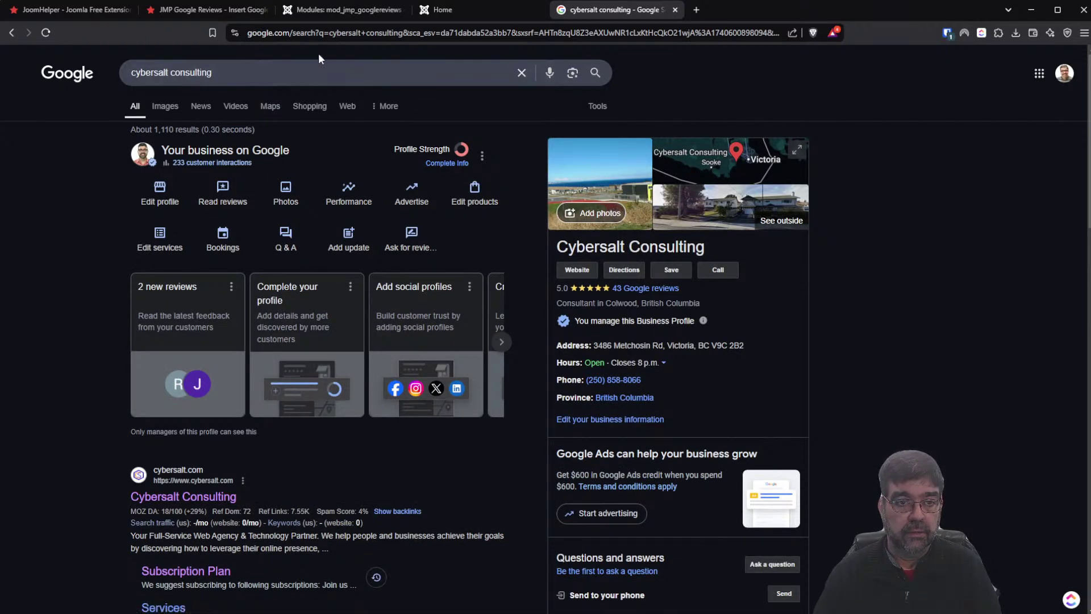
Open Cybersalt Consulting in Google Maps and copy the page's map URL.
{"action": "left_click", "coordinate": [350, 34]}
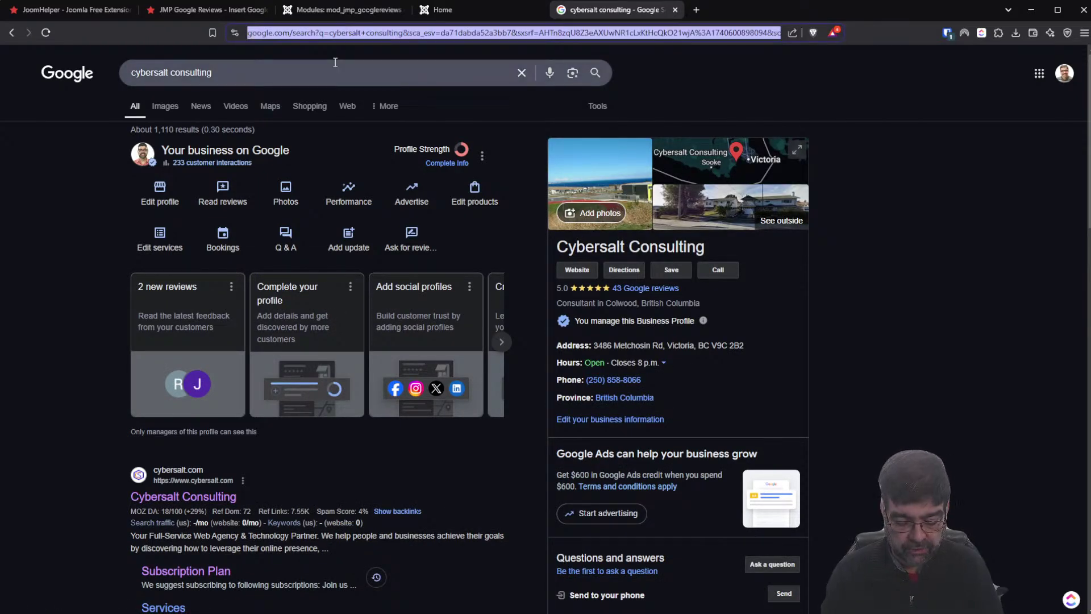
{"action": "type", "text": "google maps"}
{"action": "key", "text": "Return"}
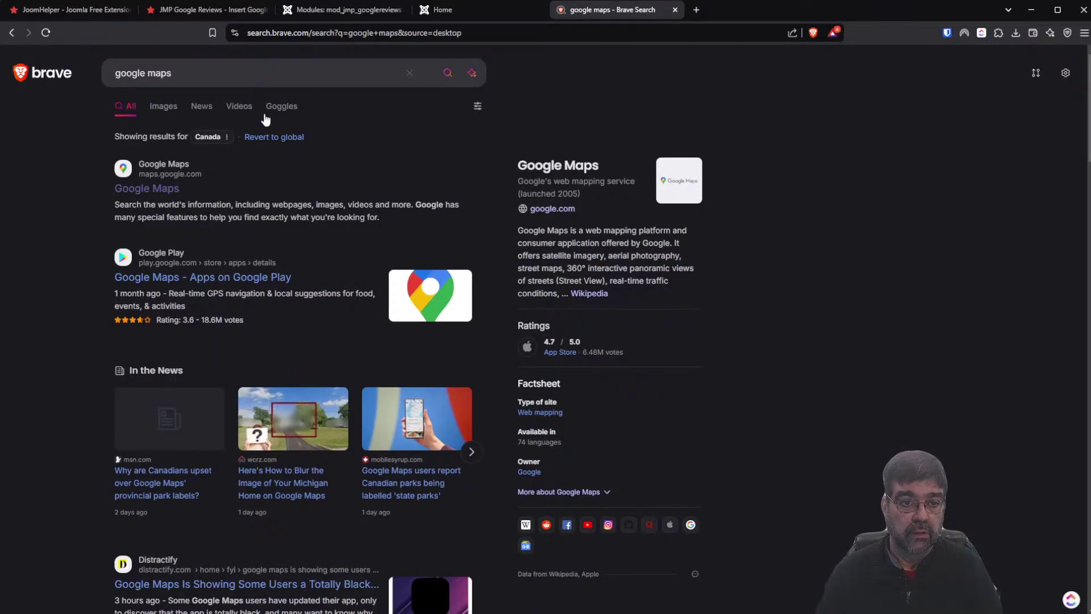
{"action": "left_click", "coordinate": [165, 188]}
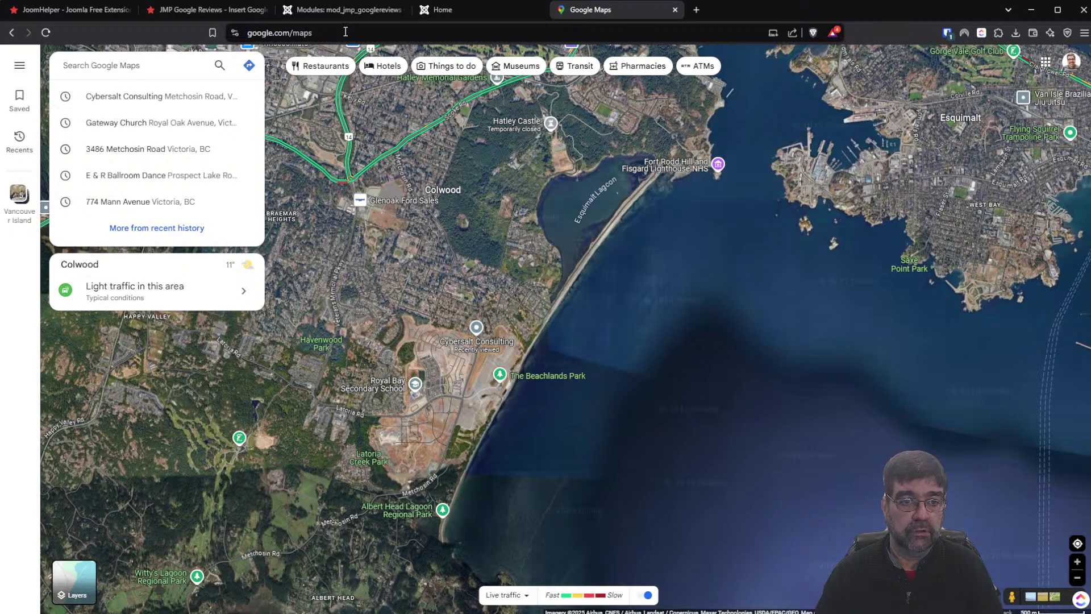
{"action": "left_click", "coordinate": [149, 97]}
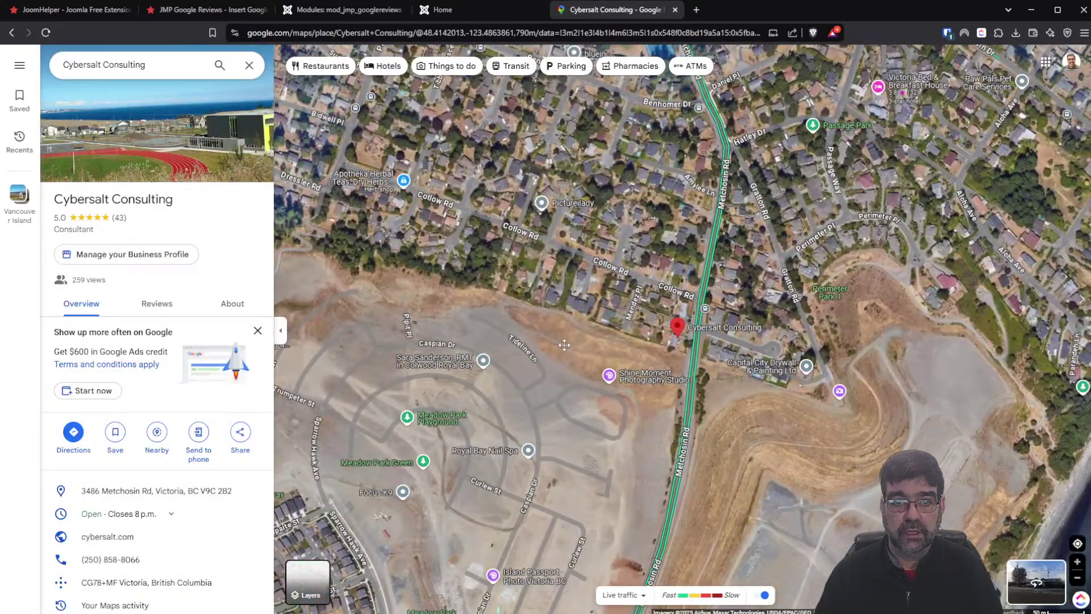
{"action": "left_click_drag", "start_coordinate": [564, 345], "coordinate": [515, 366]}
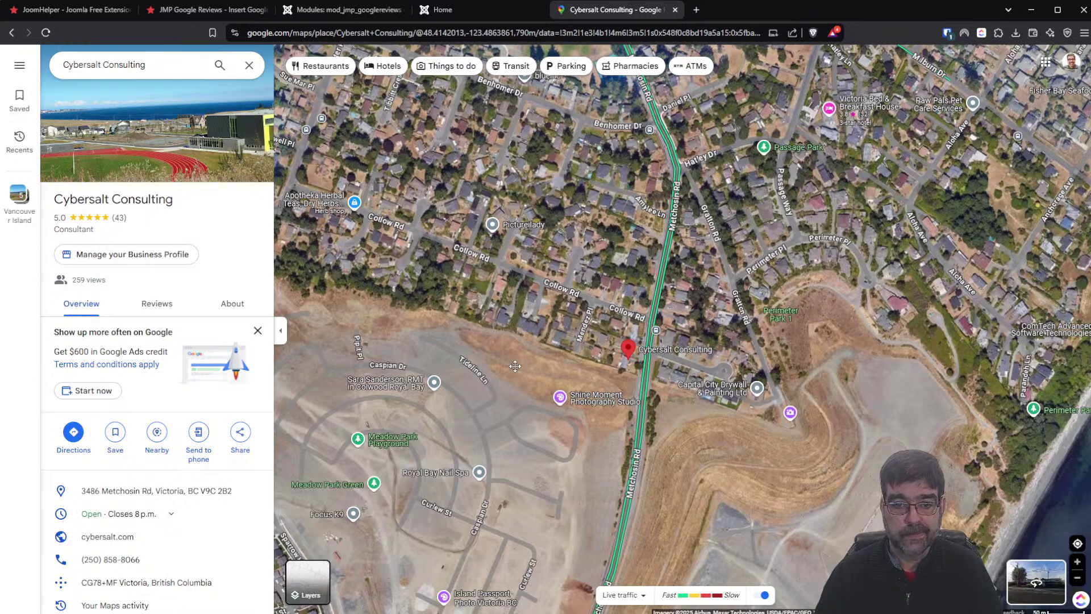
{"action": "left_click", "coordinate": [500, 33]}
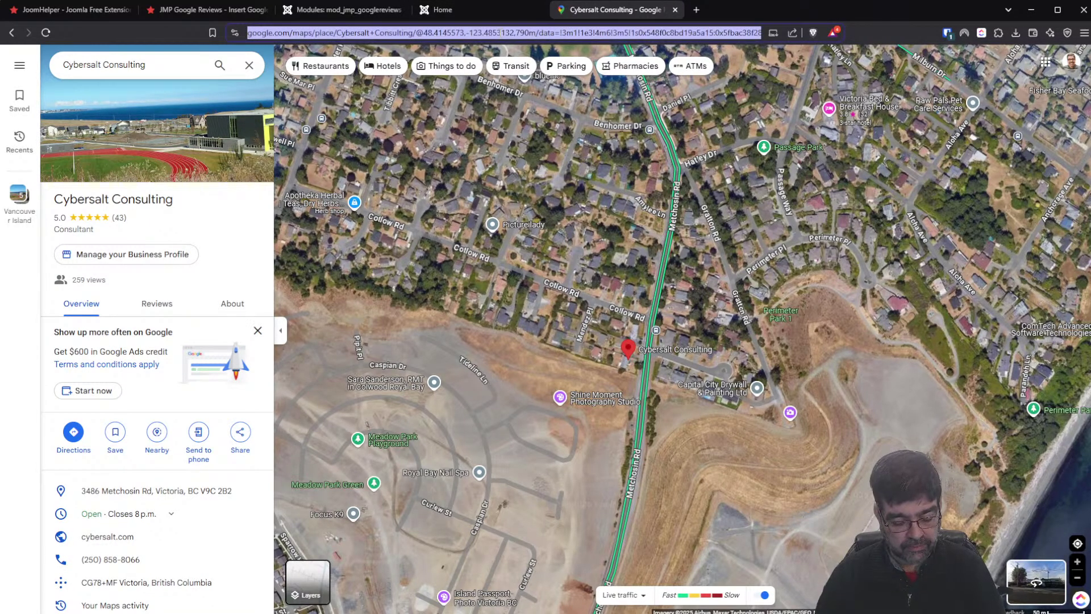
{"action": "left_click", "coordinate": [348, 12]}
Paste the Cybersalt Consulting Google Maps link into the module's Map URL field.
{"action": "left_click", "coordinate": [275, 364]}
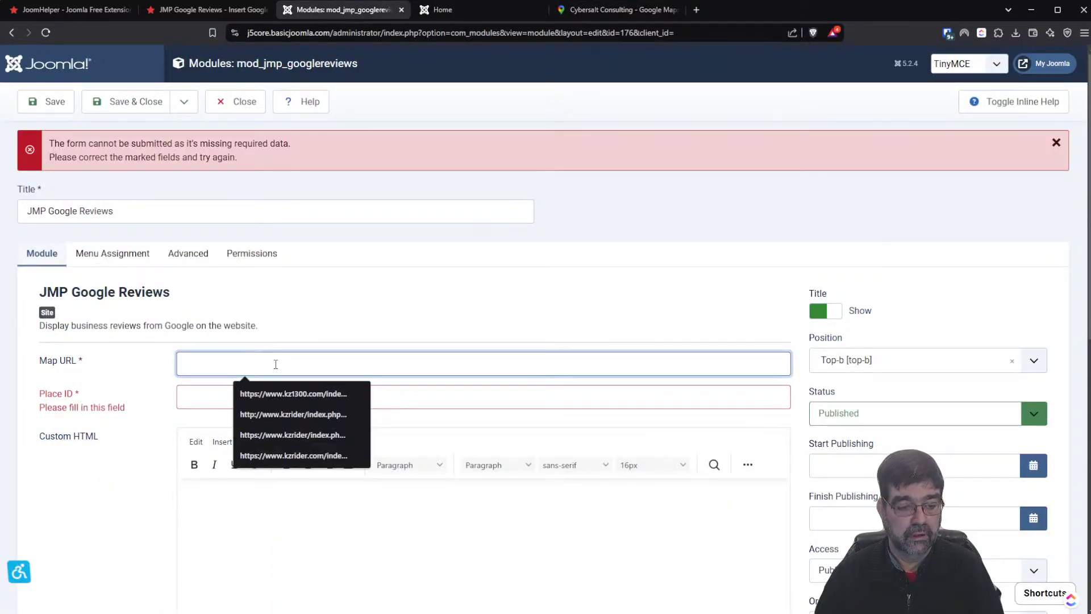
{"action": "key", "text": "ctrl+v"}
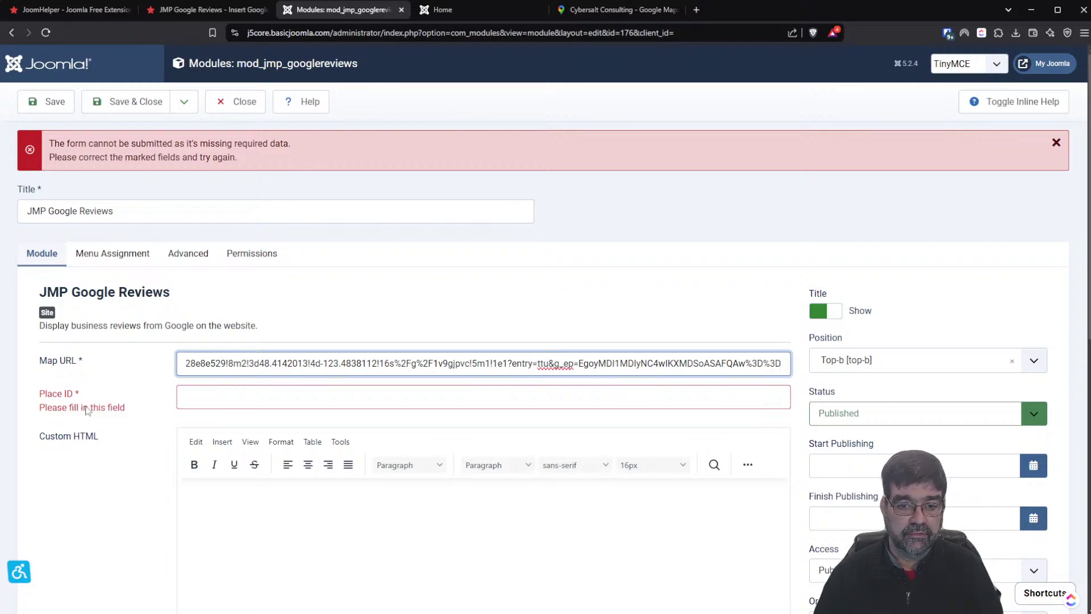
{"action": "left_click", "coordinate": [575, 12]}
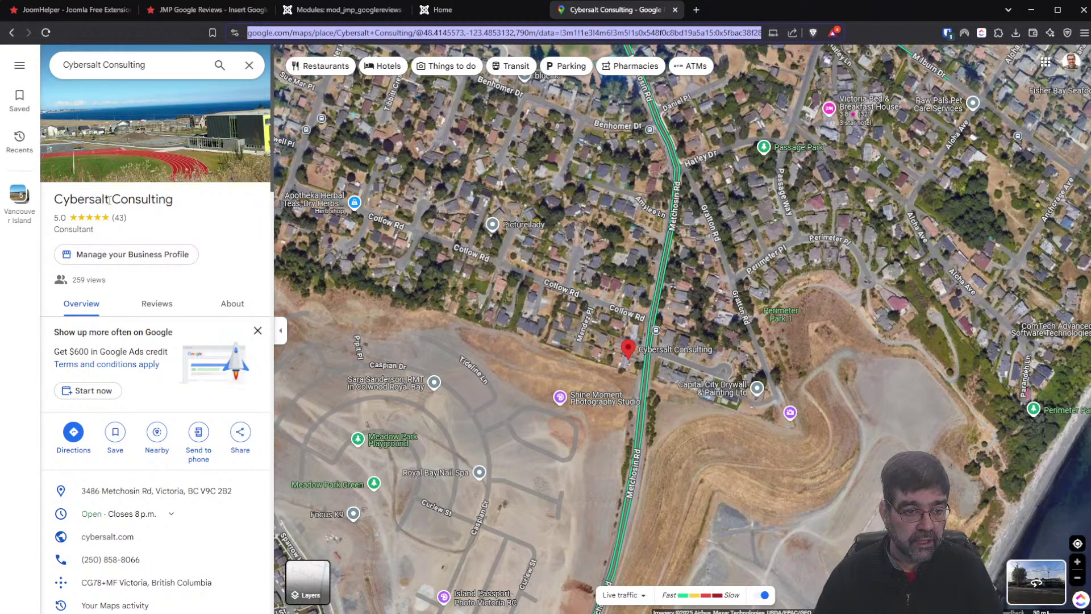
Open the guide's 'visit this site' Place ID lookup link in a new tab.
{"action": "left_click", "coordinate": [200, 10]}
{"action": "scroll", "coordinate": [499, 199], "scroll_direction": "down", "scroll_amount": 5}
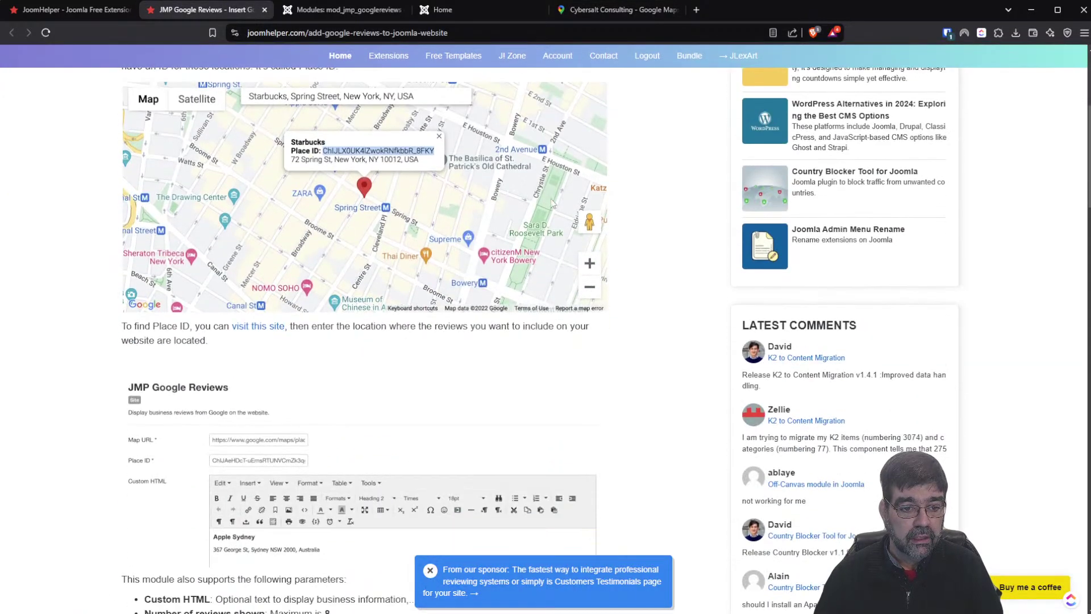
{"action": "scroll", "coordinate": [646, 218], "scroll_direction": "up", "scroll_amount": 4}
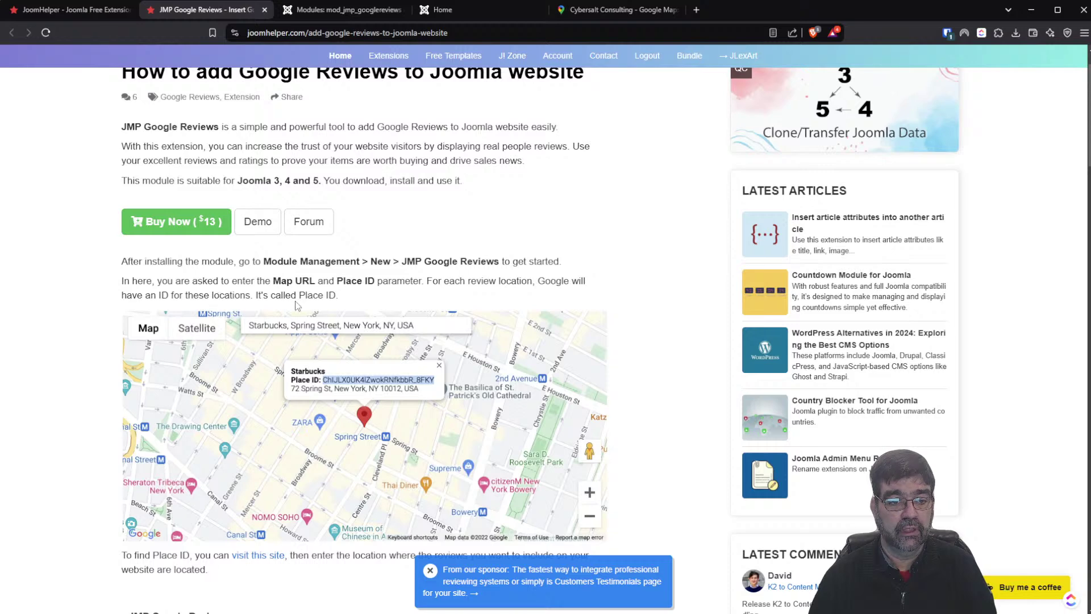
{"action": "scroll", "coordinate": [494, 324], "scroll_direction": "down", "scroll_amount": 3}
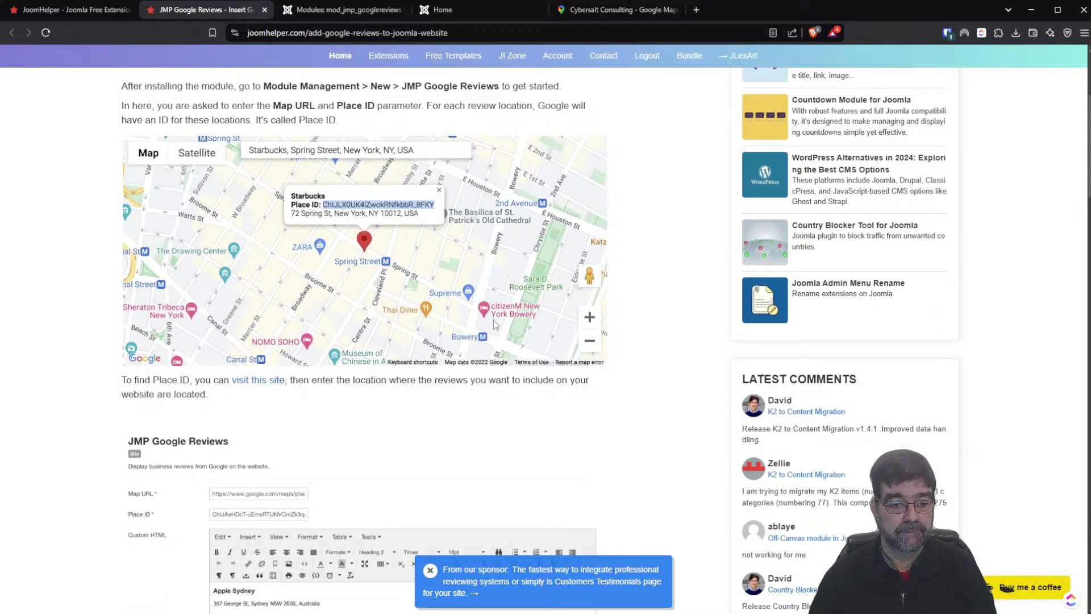
{"action": "scroll", "coordinate": [494, 323], "scroll_direction": "down", "scroll_amount": 2}
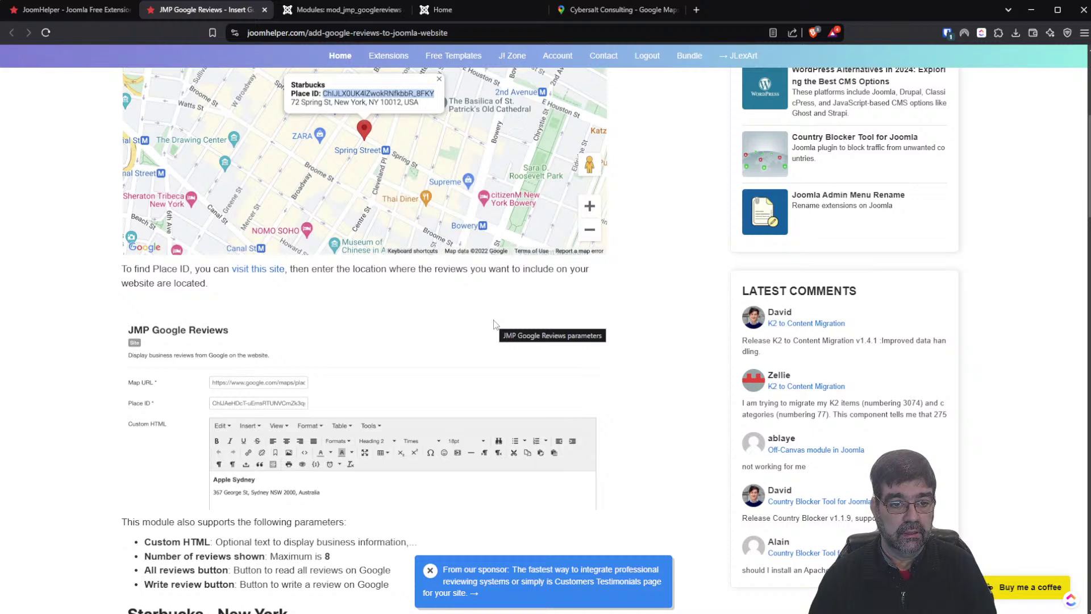
{"action": "right_click", "coordinate": [264, 272]}
{"action": "left_click", "coordinate": [298, 283]}
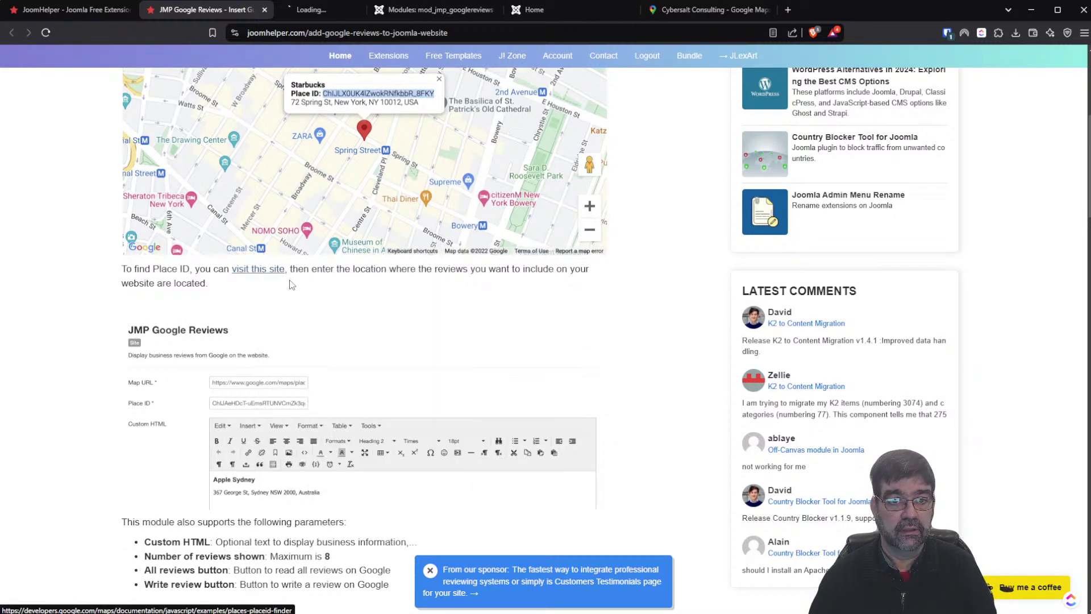
Look up Cybersalt Consulting in the Place ID Finder and copy its Place ID.
{"action": "left_click", "coordinate": [325, 12]}
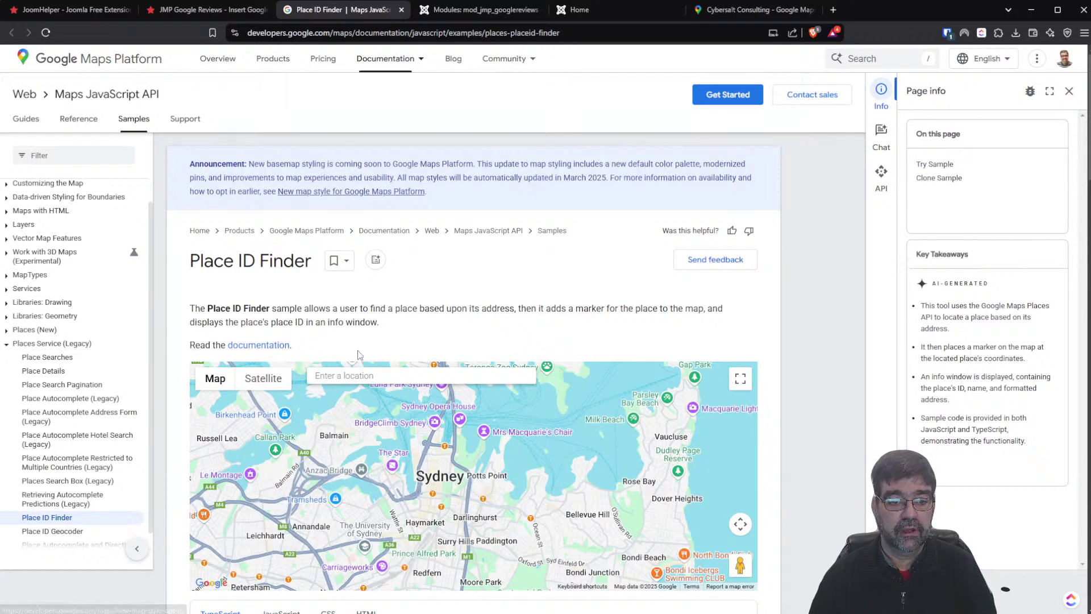
{"action": "left_click", "coordinate": [372, 374]}
{"action": "type", "text": "cybersalt"}
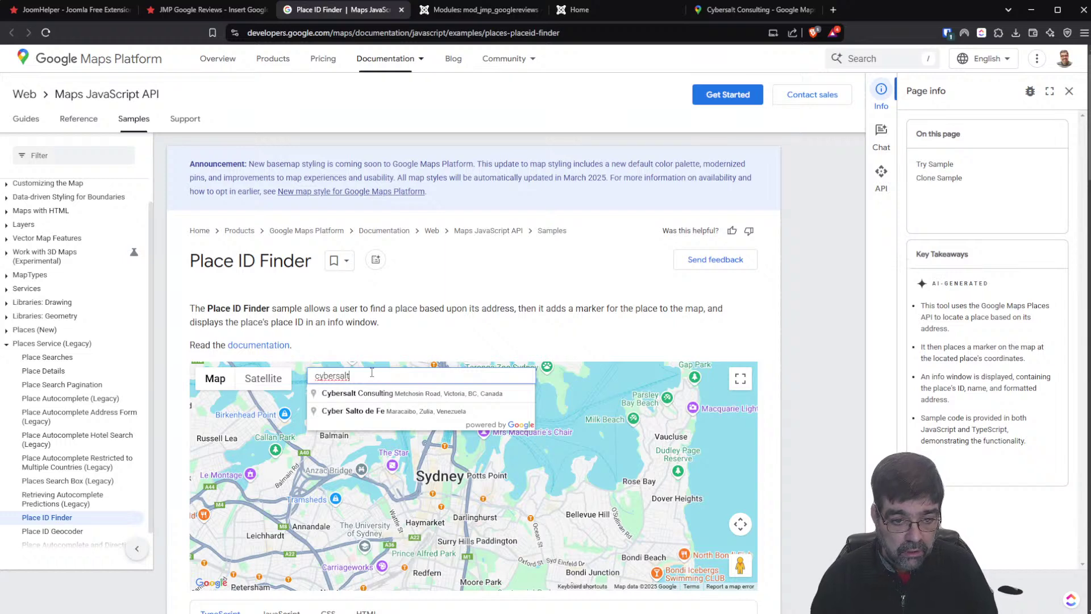
{"action": "left_click", "coordinate": [374, 394]}
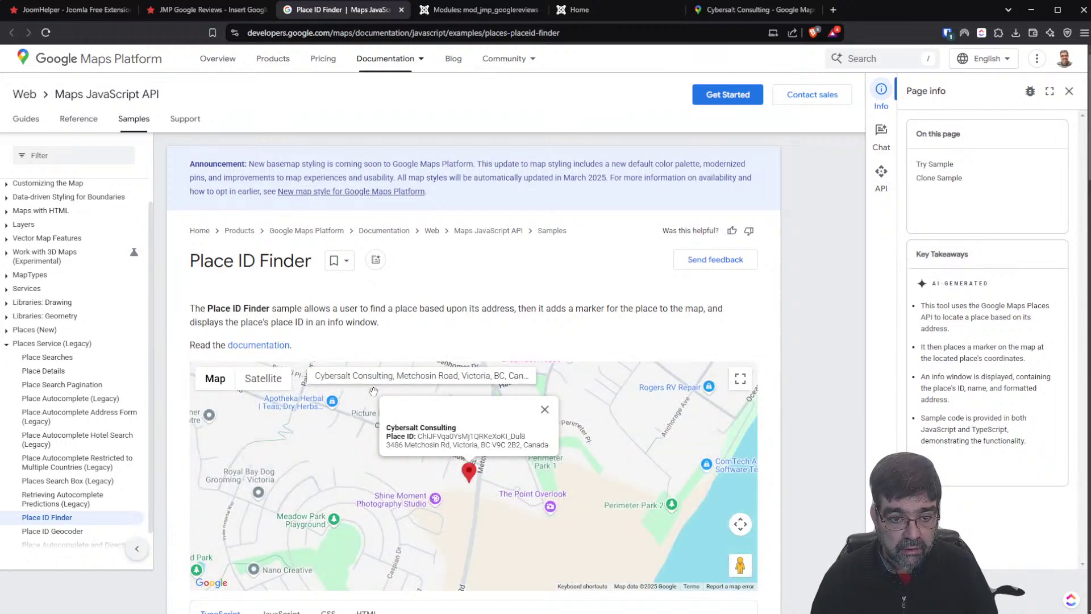
{"action": "left_click_drag", "start_coordinate": [422, 441], "coordinate": [529, 436]}
{"action": "double_click", "coordinate": [530, 436]}
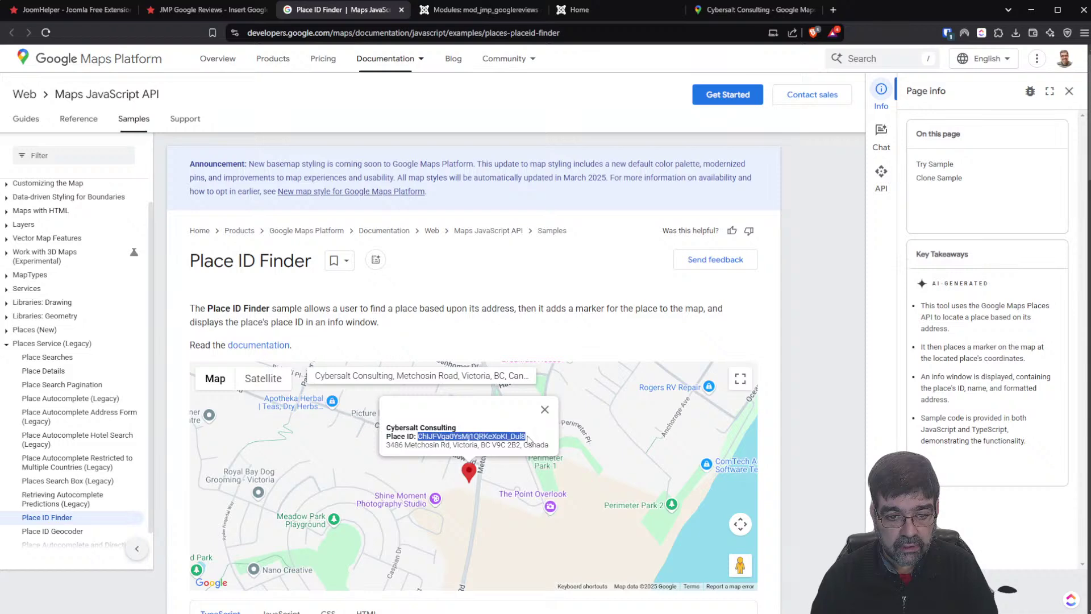
{"action": "right_click", "coordinate": [519, 437]}
{"action": "left_click", "coordinate": [554, 450]}
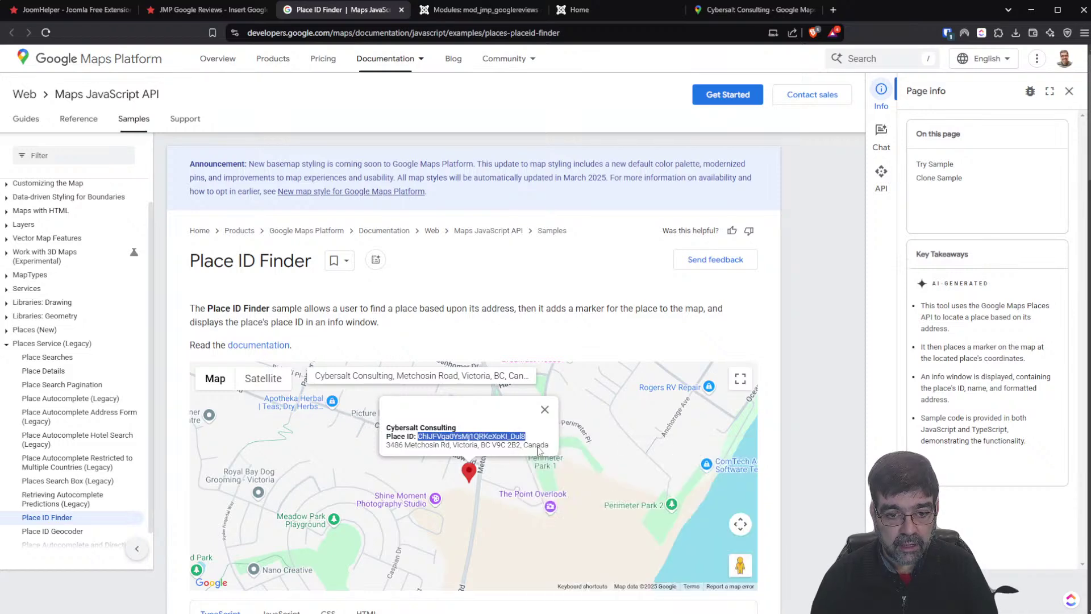
{"action": "left_click", "coordinate": [193, 9]}
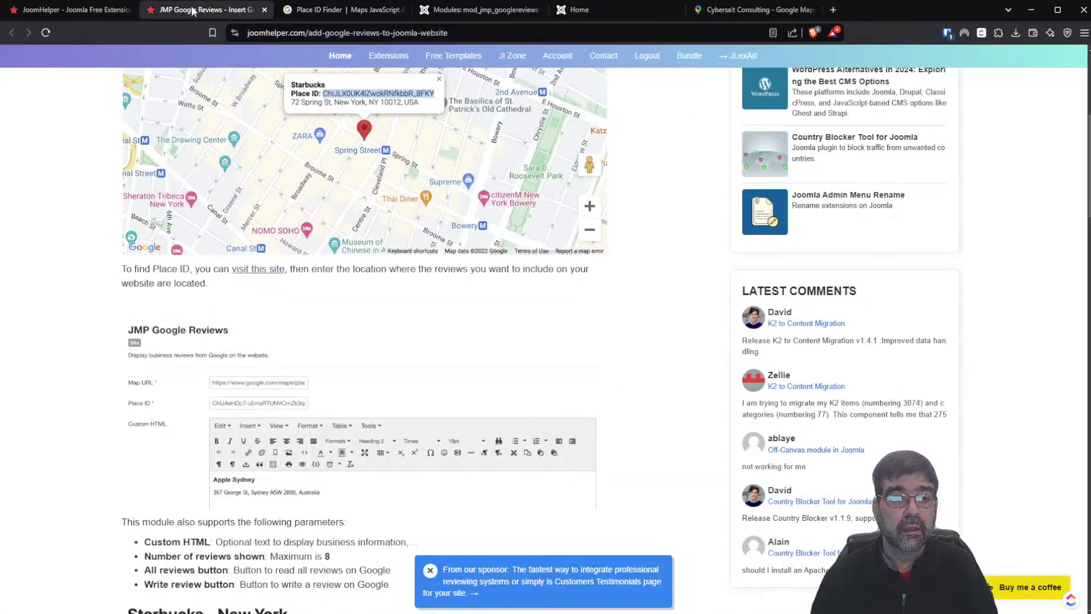
Paste the Place ID and enter 'Visit us today!' as the module's custom HTML text.
{"action": "left_click", "coordinate": [484, 12]}
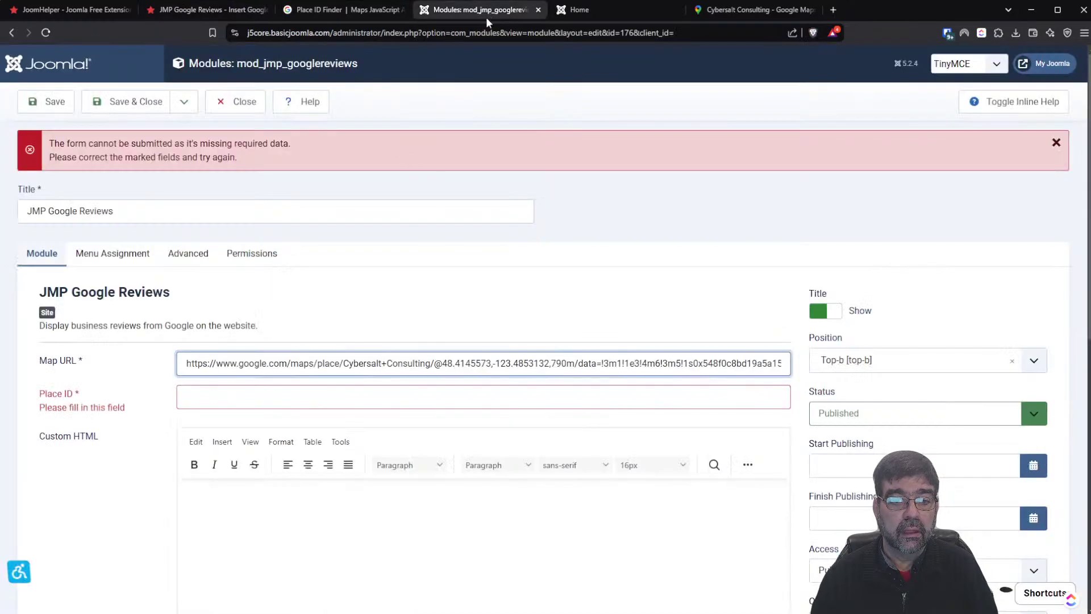
{"action": "left_click", "coordinate": [328, 400]}
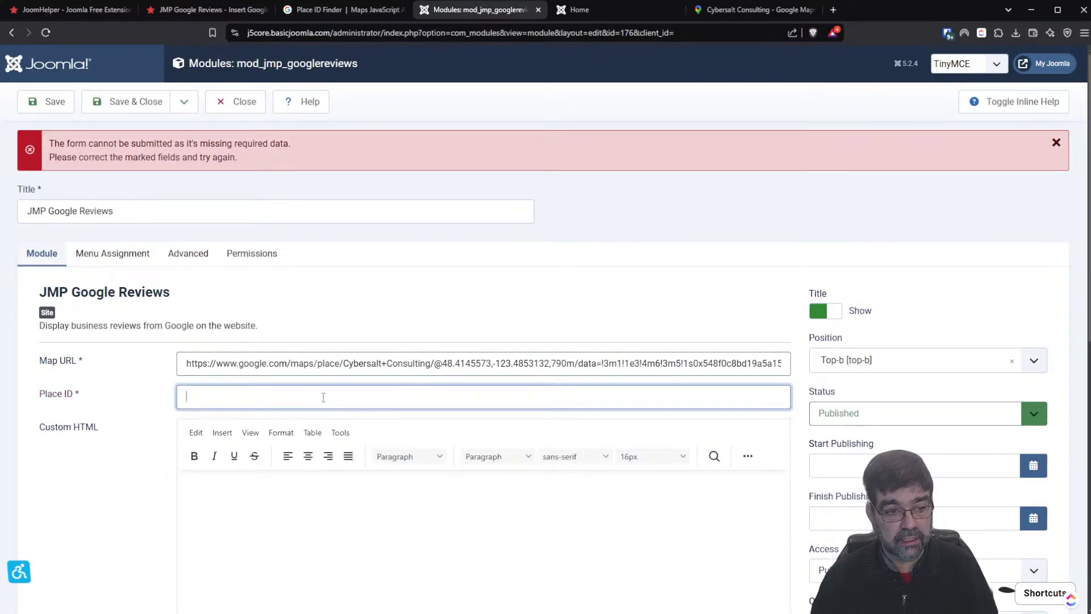
{"action": "key", "text": "ctrl+v"}
{"action": "scroll", "coordinate": [322, 397], "scroll_direction": "down", "scroll_amount": 1}
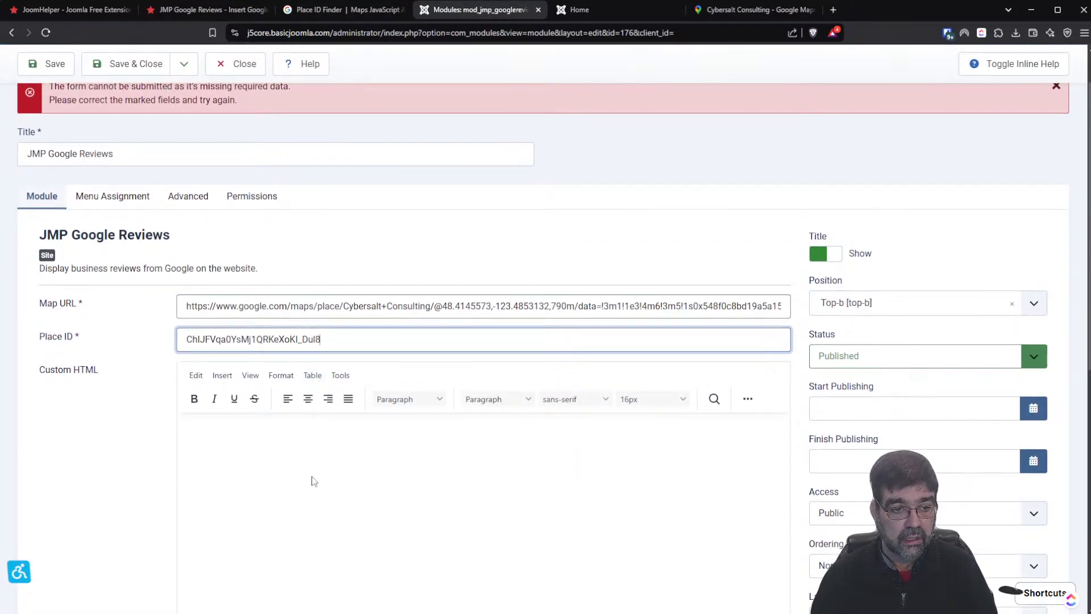
{"action": "left_click", "coordinate": [314, 482]}
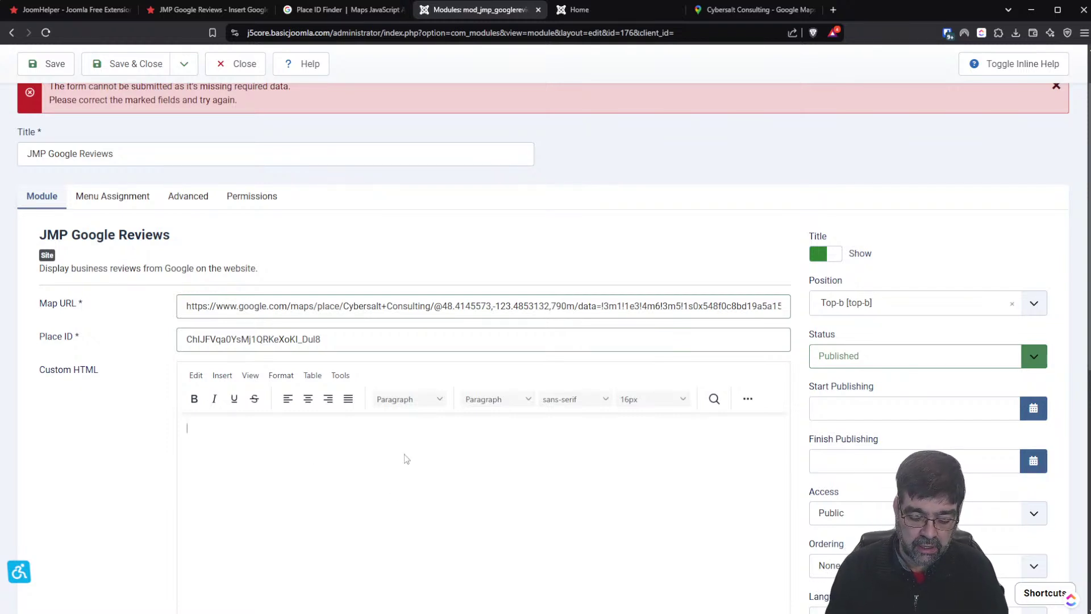
{"action": "type", "text": "sit us today!"}
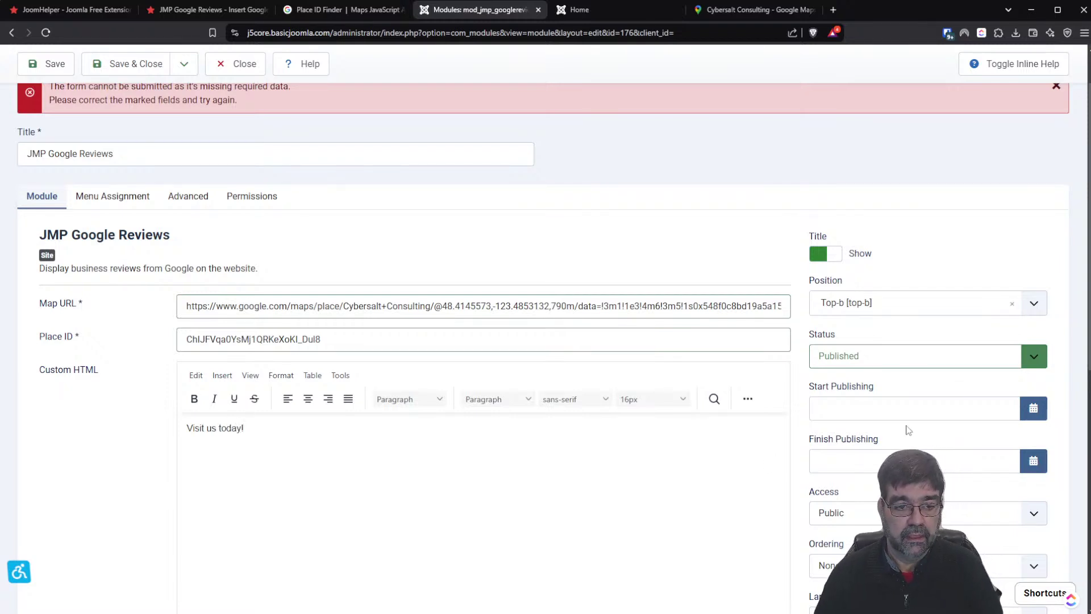
Sort reviews by most recent, keep review language None, and save the module.
{"action": "scroll", "coordinate": [438, 348], "scroll_direction": "down", "scroll_amount": 6}
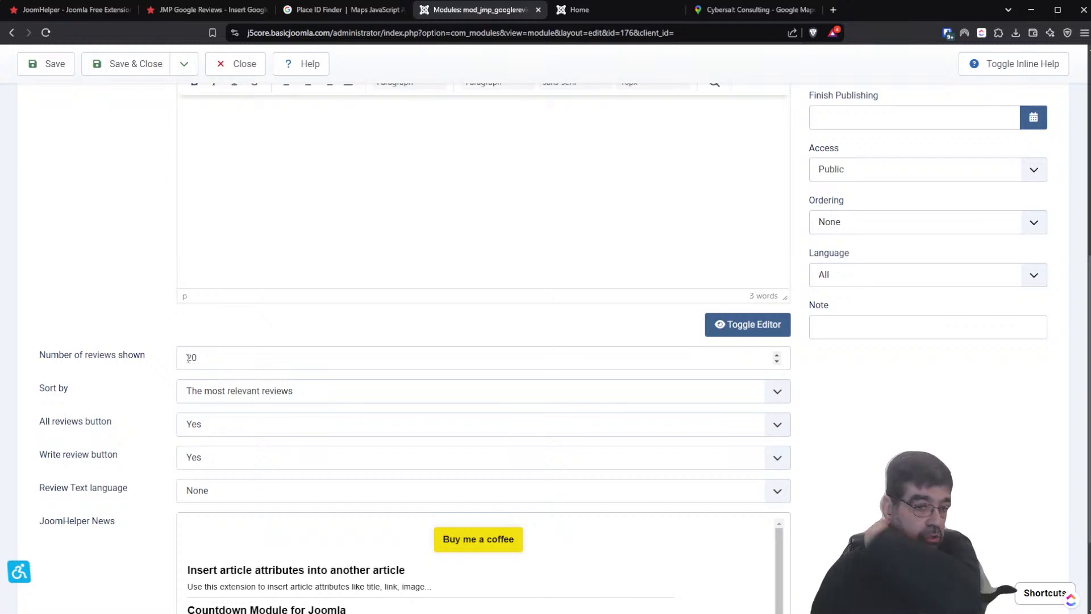
{"action": "left_click", "coordinate": [249, 395]}
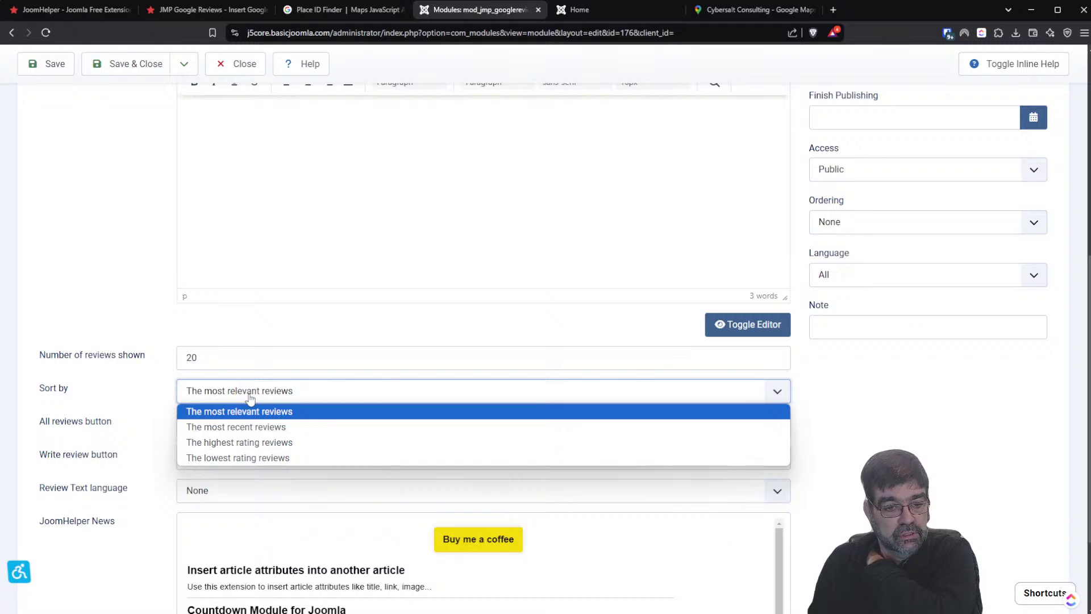
{"action": "left_click", "coordinate": [264, 427]}
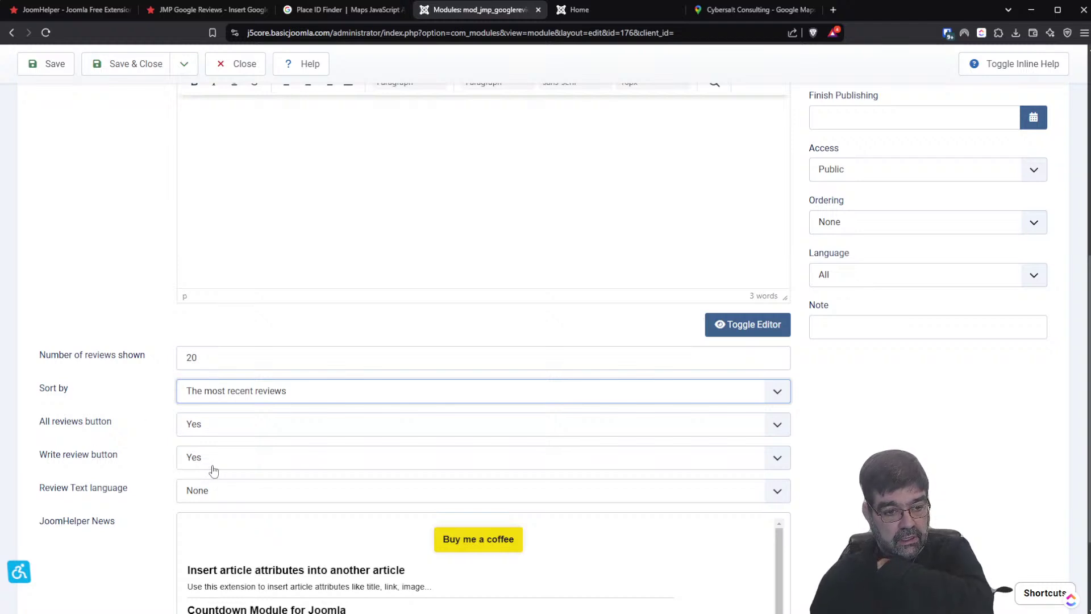
{"action": "scroll", "coordinate": [213, 469], "scroll_direction": "down", "scroll_amount": 2}
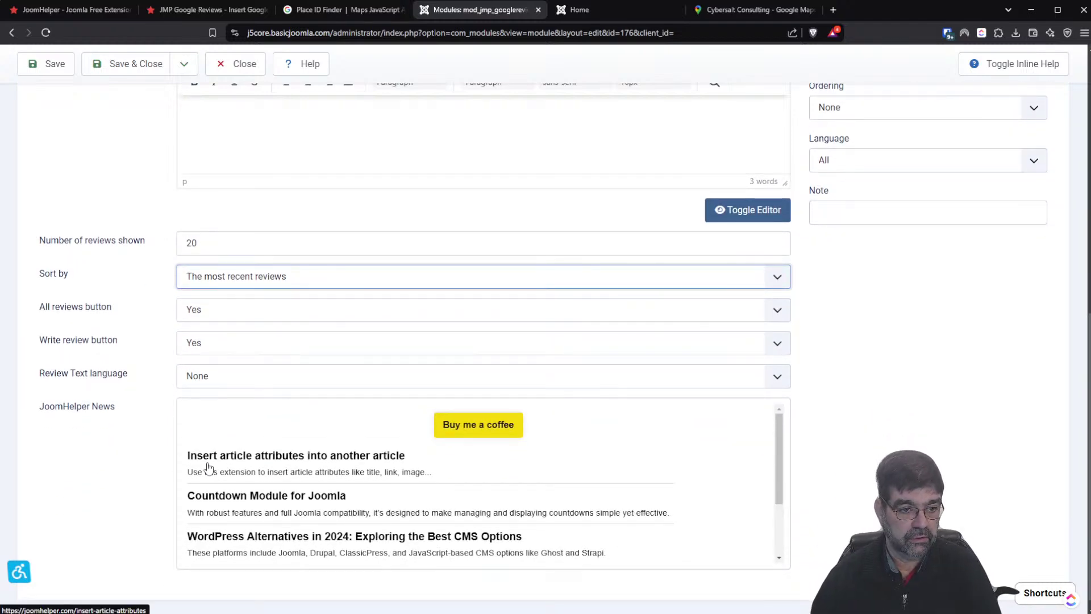
{"action": "left_click", "coordinate": [205, 381]}
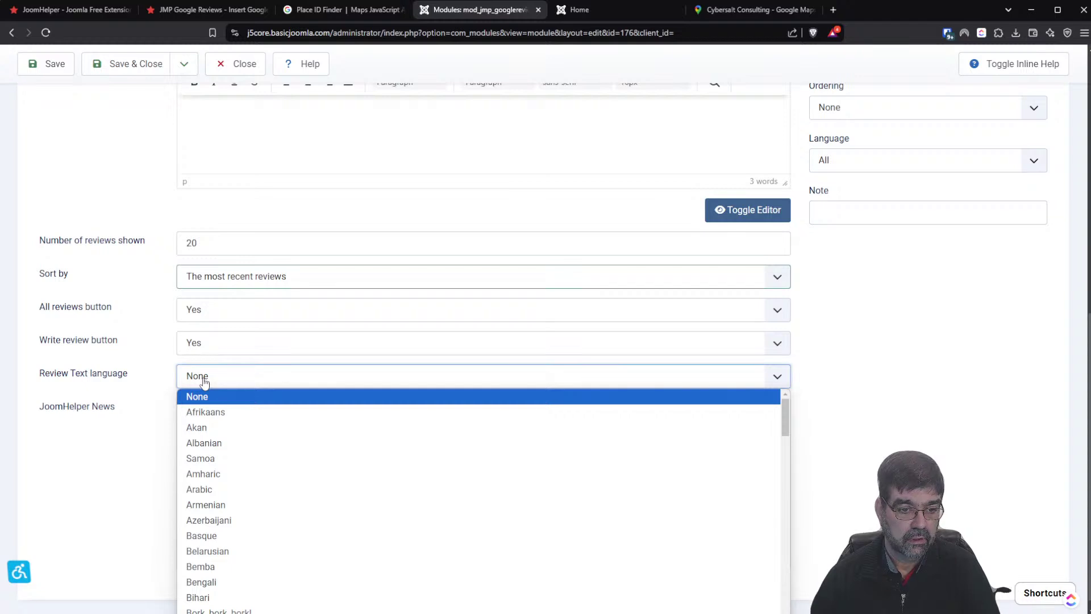
{"action": "left_click", "coordinate": [125, 378]}
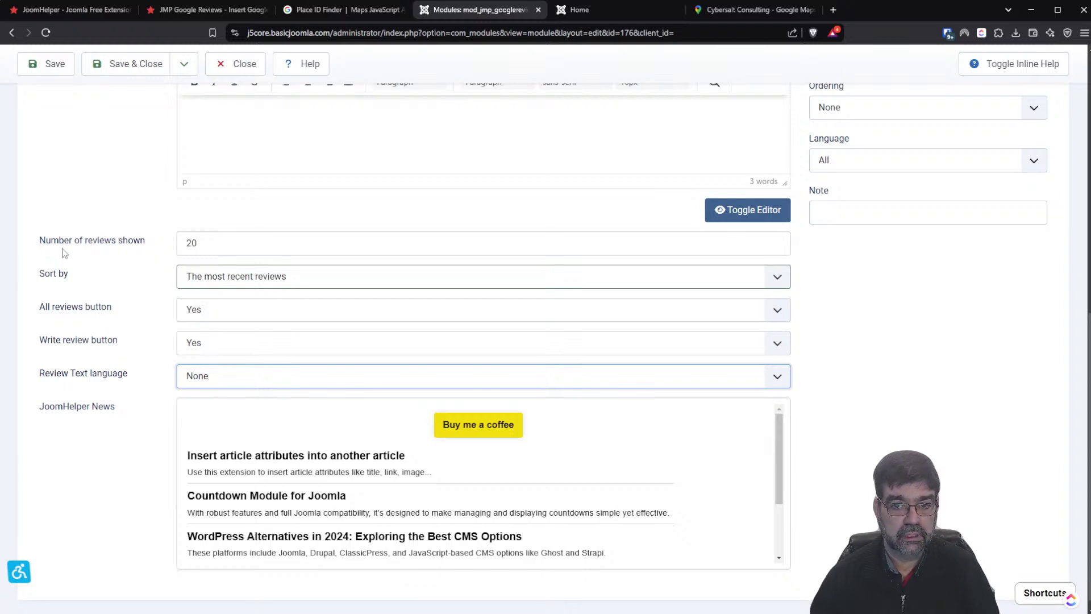
{"action": "left_click_drag", "start_coordinate": [1089, 319], "coordinate": [1088, 57]}
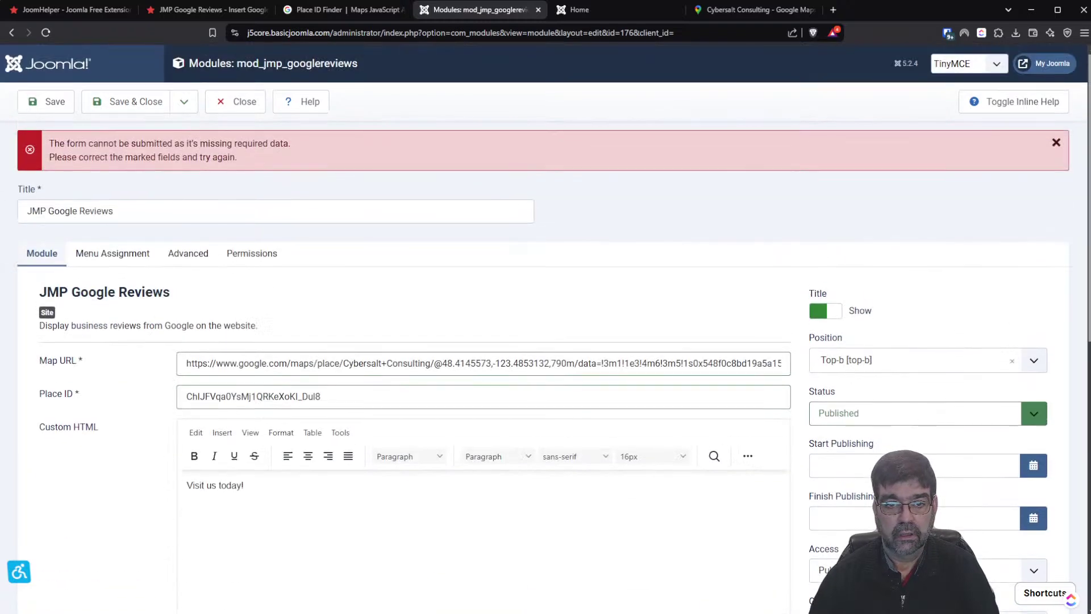
{"action": "left_click", "coordinate": [37, 103]}
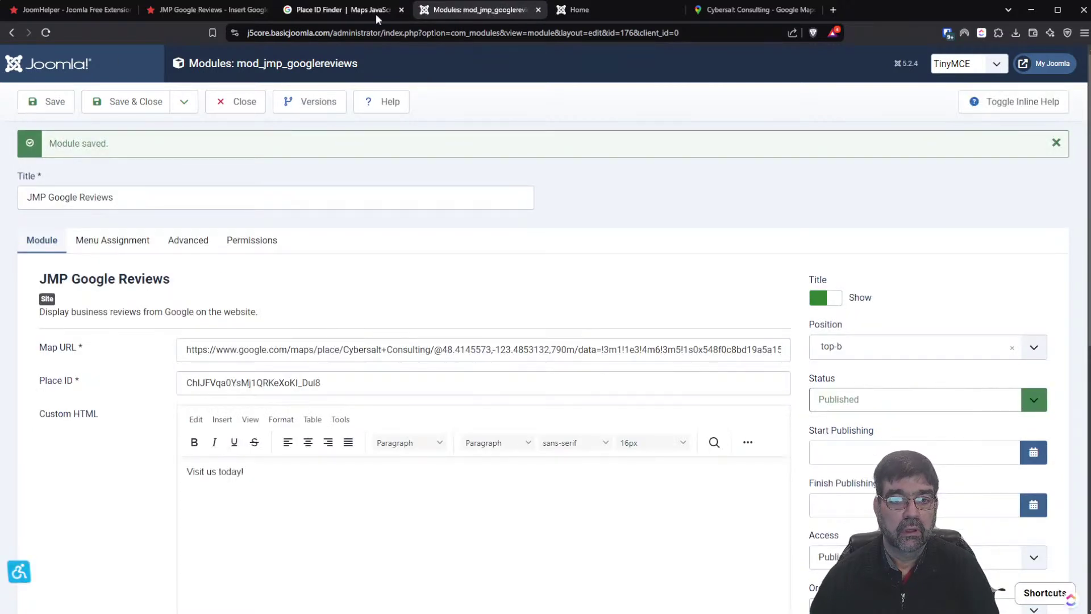
Reload the Home page to show the JMP Google Reviews block, then open all Cybersalt Consulting Google reviews.
{"action": "left_click", "coordinate": [629, 13]}
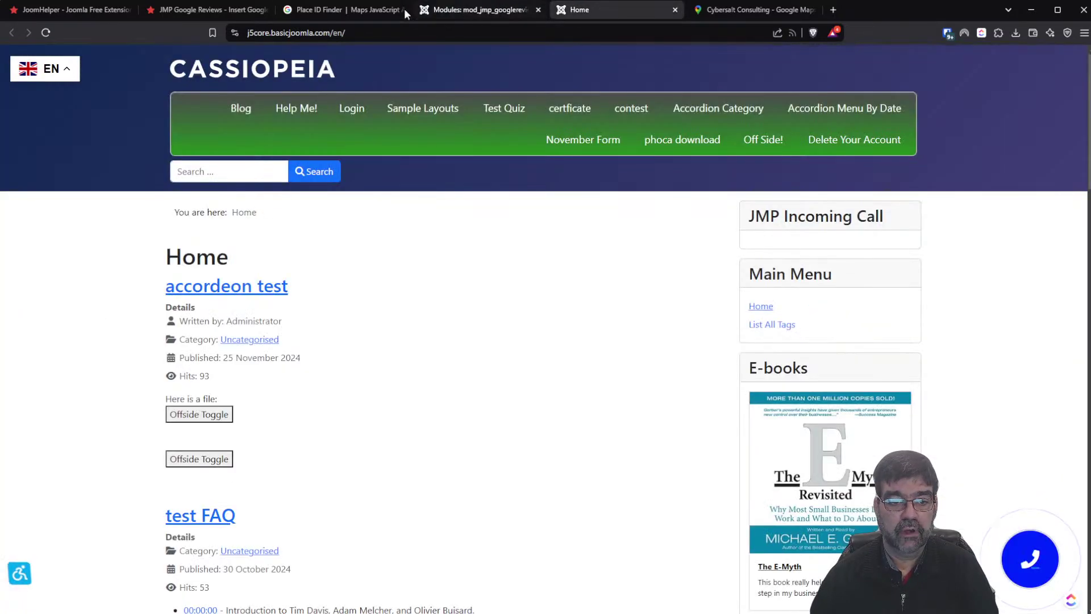
{"action": "left_click", "coordinate": [46, 33]}
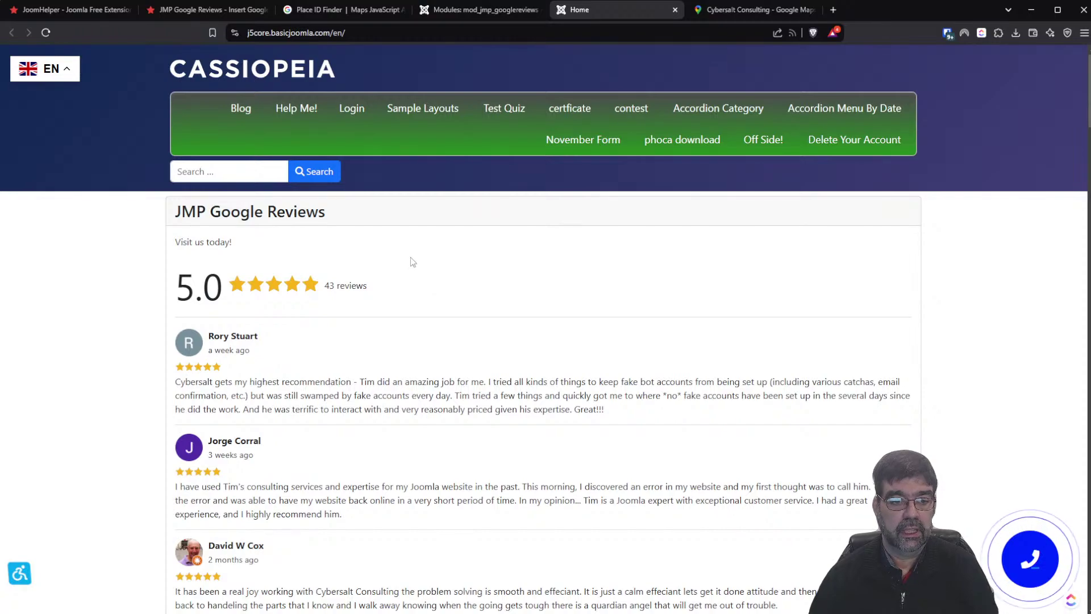
{"action": "scroll", "coordinate": [410, 262], "scroll_direction": "down", "scroll_amount": 2}
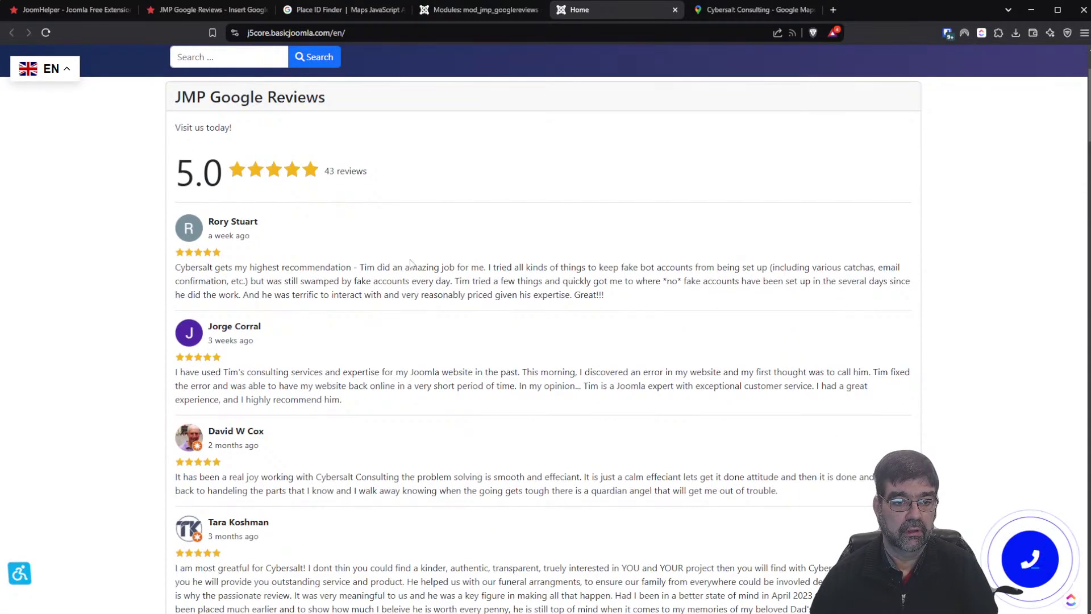
{"action": "scroll", "coordinate": [411, 263], "scroll_direction": "down", "scroll_amount": 6}
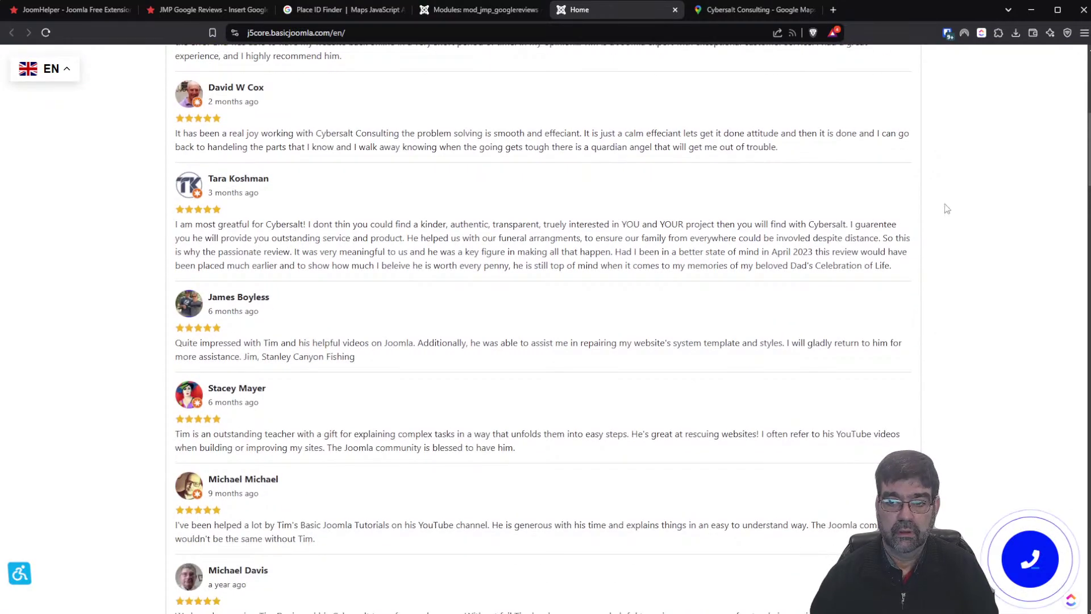
{"action": "left_click_drag", "start_coordinate": [1083, 169], "coordinate": [1088, 259]}
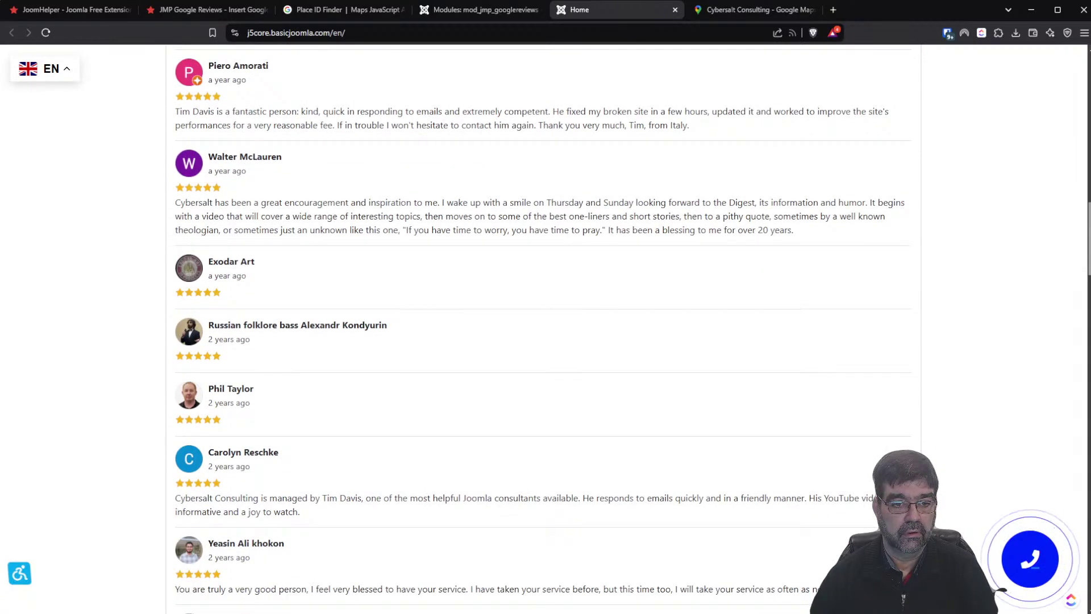
{"action": "scroll", "coordinate": [439, 285], "scroll_direction": "down", "scroll_amount": 12}
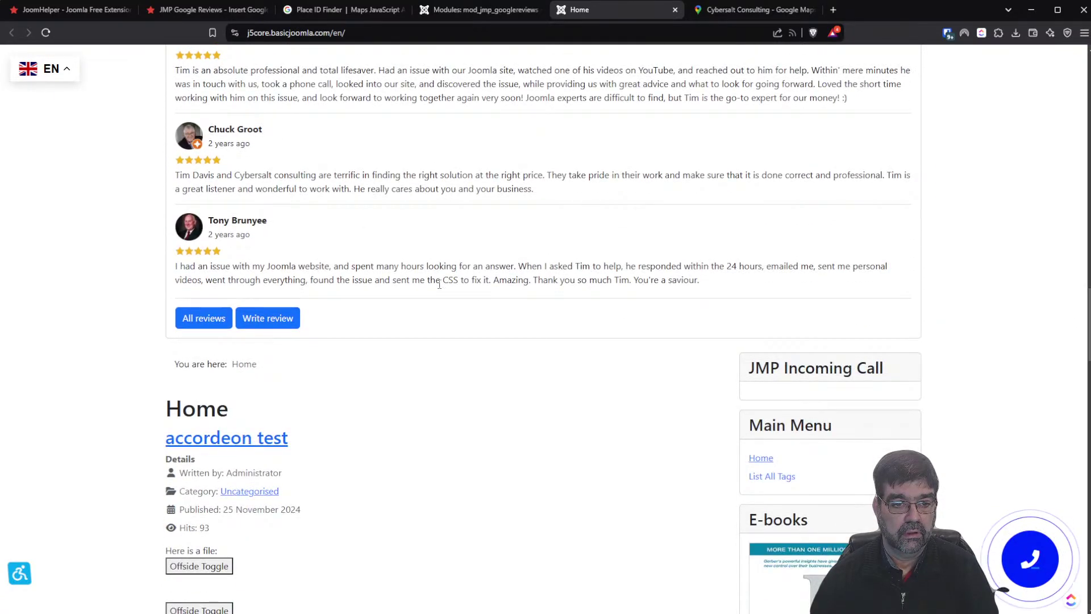
{"action": "left_click", "coordinate": [192, 318]}
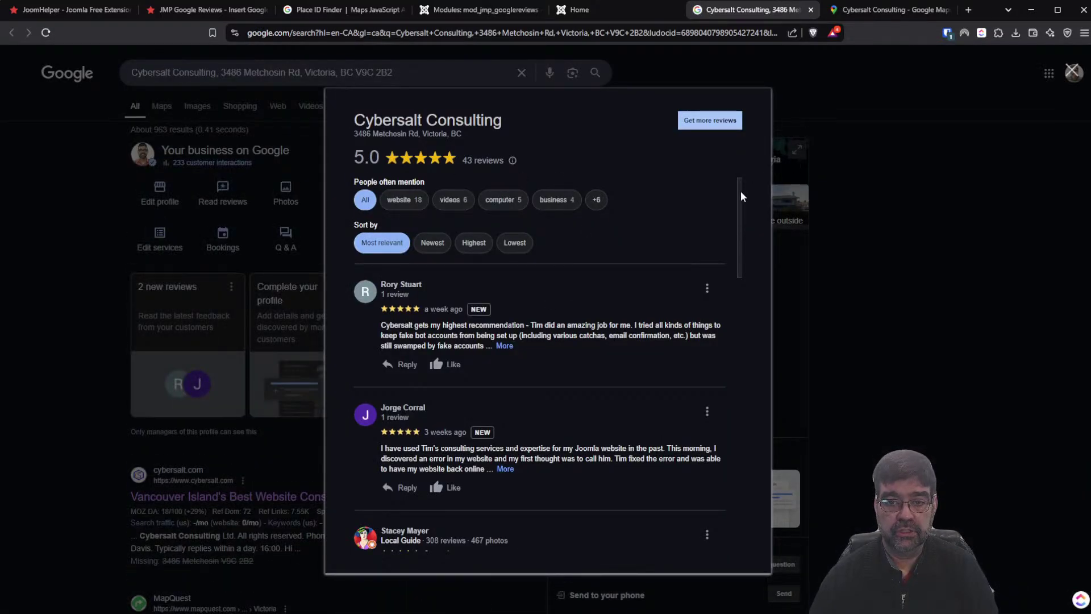
Briefly open the write-a-Google-review page, then come back to the site's Home page.
{"action": "left_click", "coordinate": [620, 10]}
{"action": "left_click", "coordinate": [268, 319]}
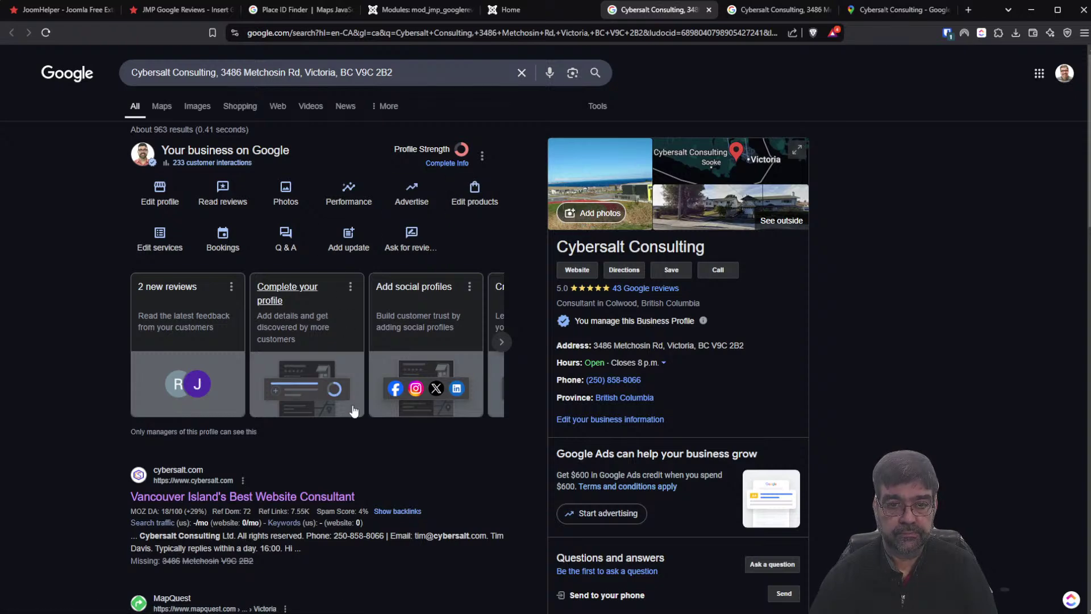
{"action": "left_click", "coordinate": [517, 14]}
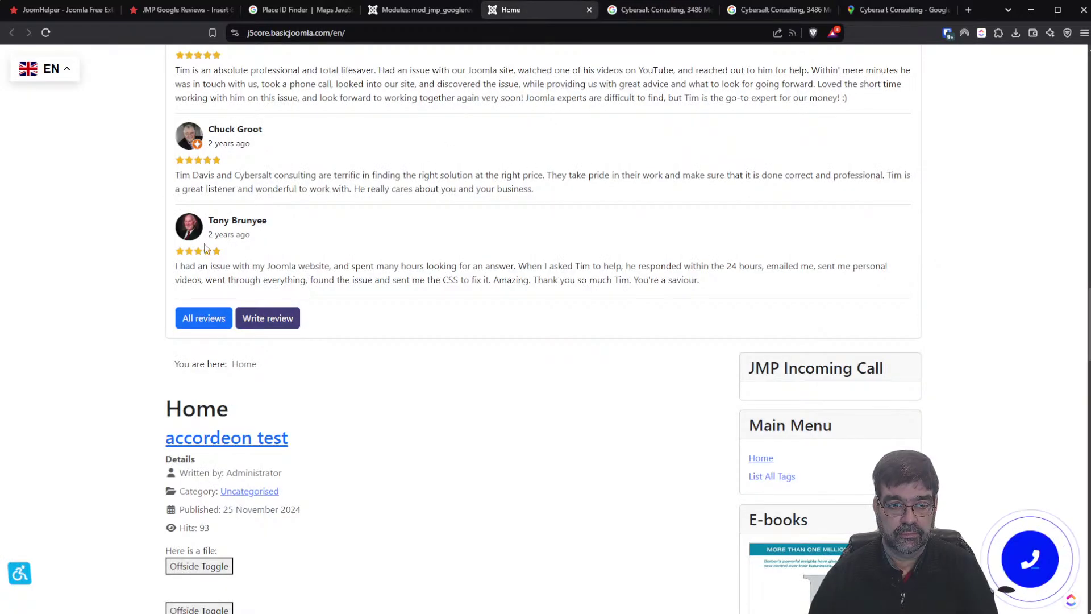
Scroll through the front-end reviews block, then return to the mod_jmp_googlereviews module settings tab.
{"action": "scroll", "coordinate": [544, 329], "scroll_direction": "down", "scroll_amount": 3}
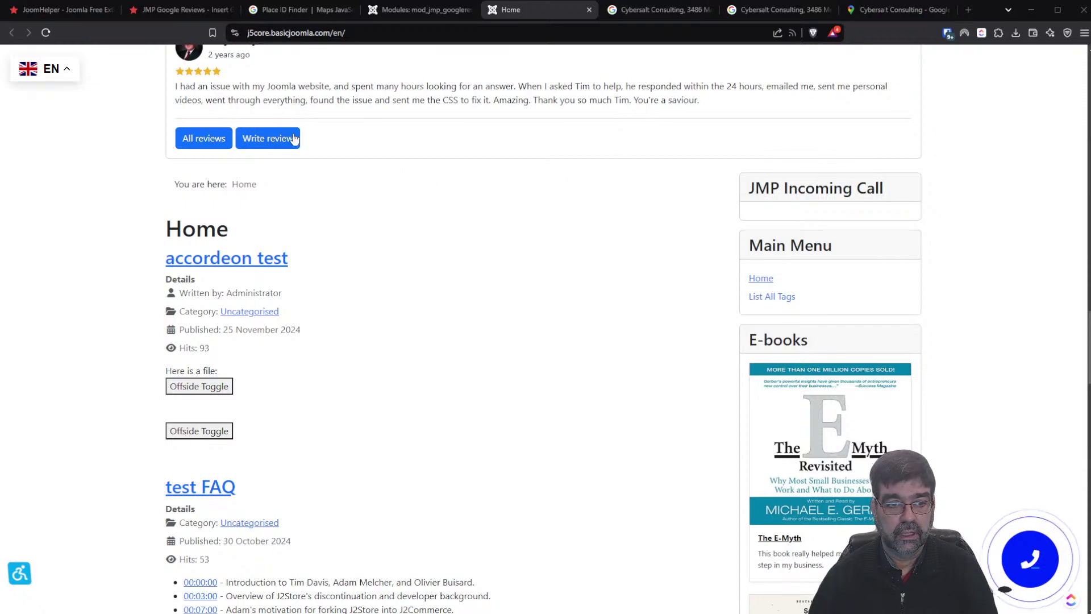
{"action": "left_click_drag", "start_coordinate": [1089, 354], "coordinate": [1090, 102]}
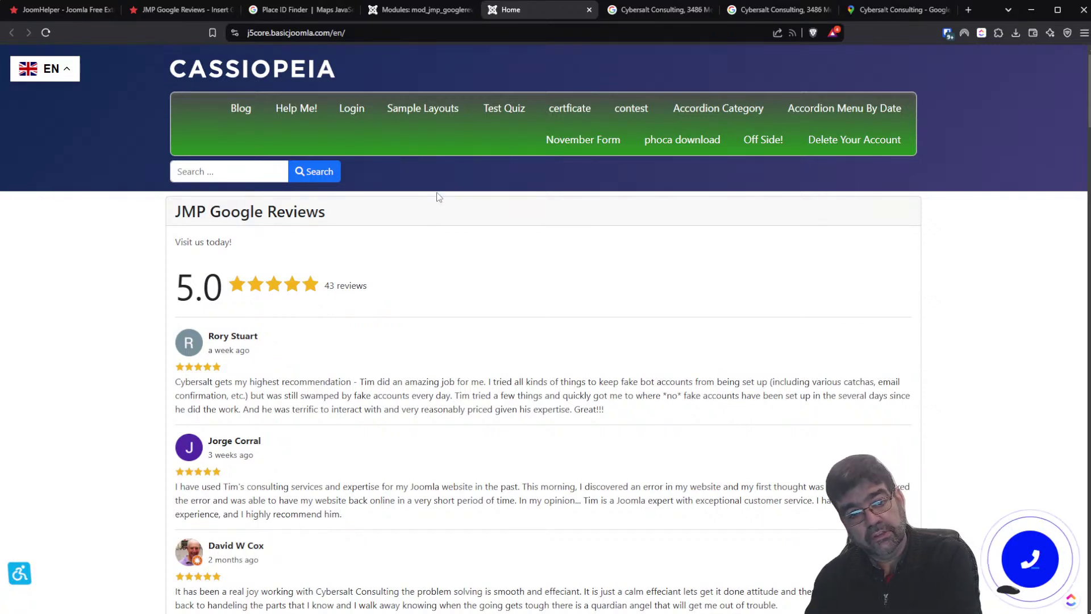
{"action": "mouse_move", "coordinate": [445, 137]}
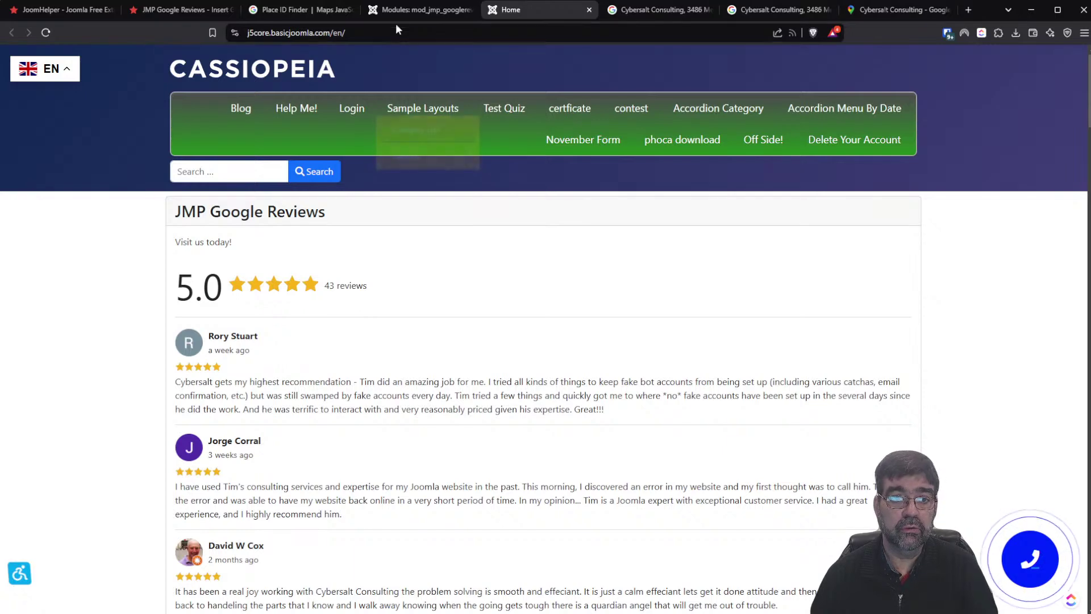
{"action": "left_click", "coordinate": [402, 10]}
Back on the front-end Home page, inspect the first review's text in the developer tools.
{"action": "scroll", "coordinate": [336, 291], "scroll_direction": "down", "scroll_amount": 6}
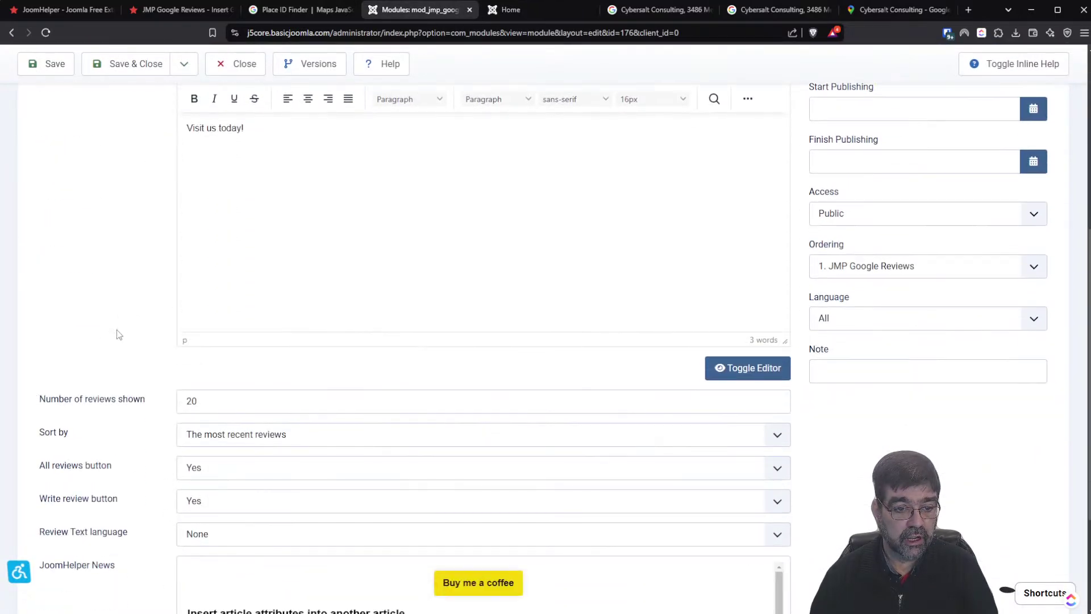
{"action": "scroll", "coordinate": [117, 326], "scroll_direction": "down", "scroll_amount": 2}
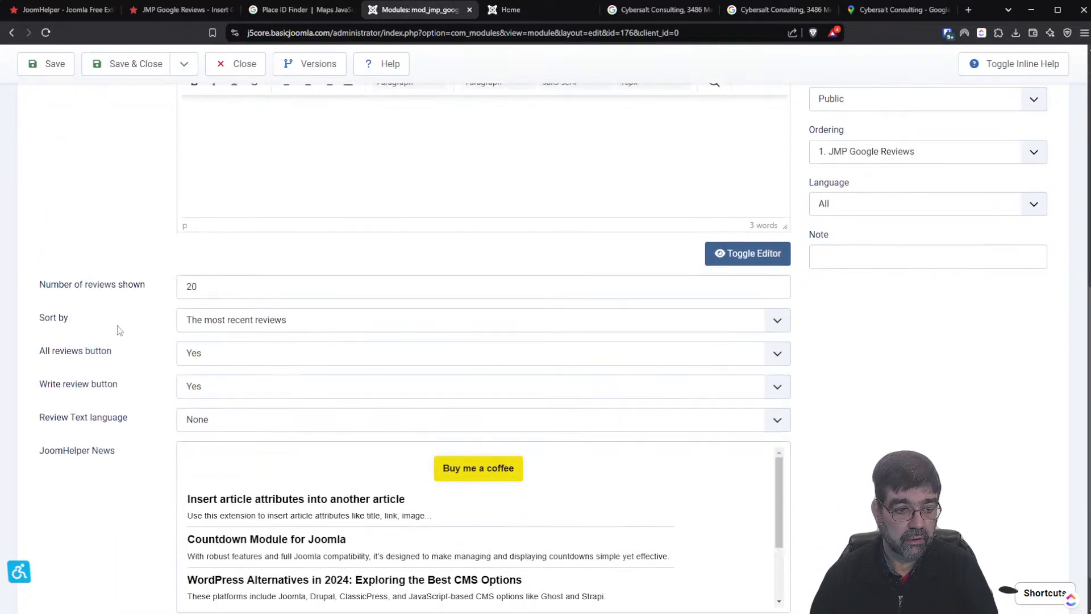
{"action": "scroll", "coordinate": [119, 331], "scroll_direction": "down", "scroll_amount": 1}
{"action": "scroll", "coordinate": [119, 331], "scroll_direction": "up", "scroll_amount": 7}
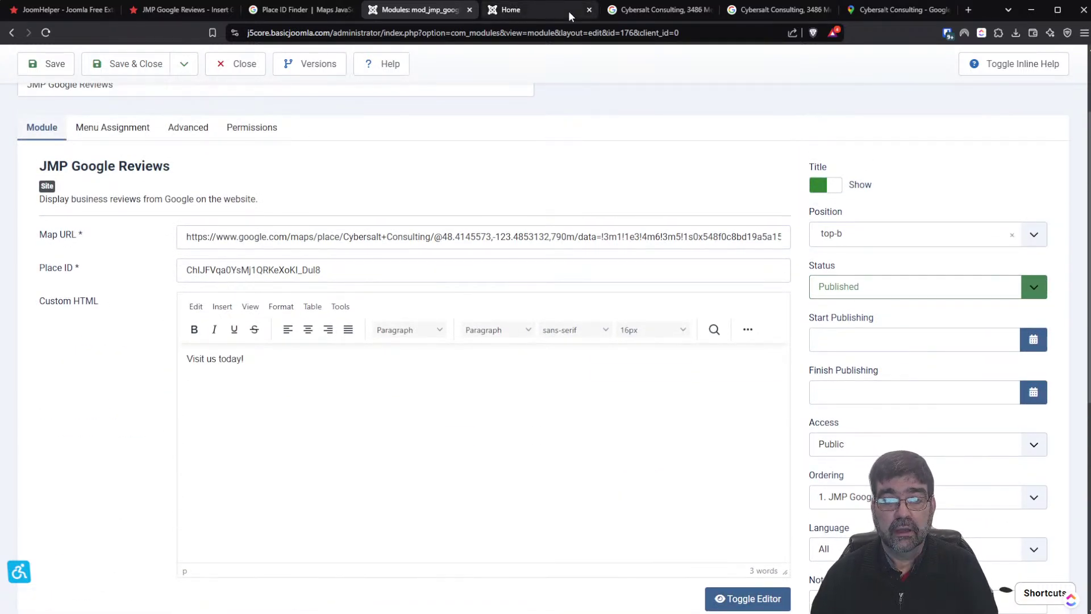
{"action": "left_click", "coordinate": [568, 11]}
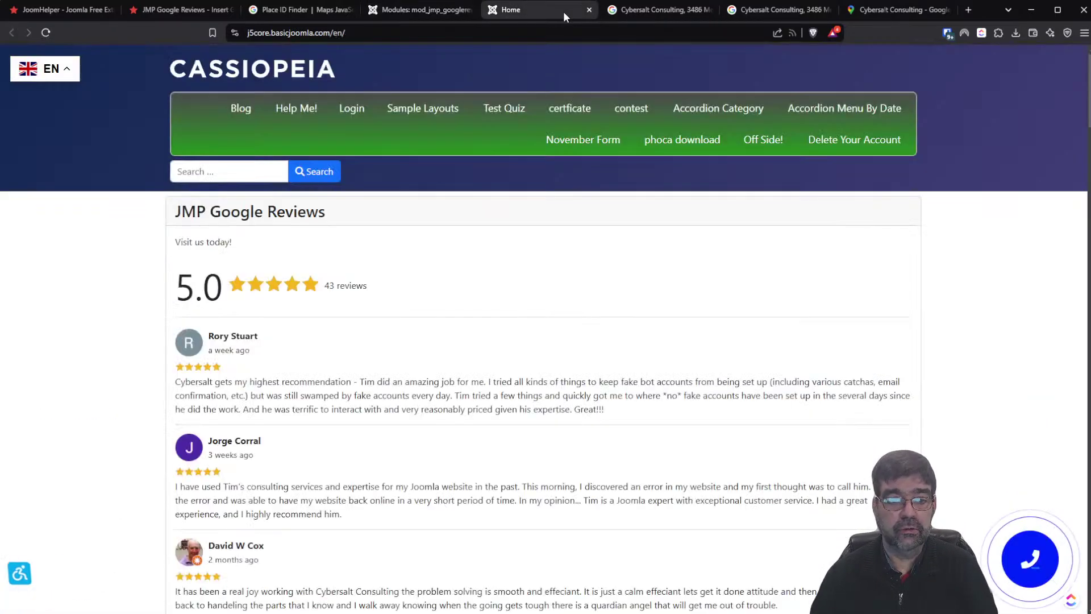
{"action": "right_click", "coordinate": [289, 405]}
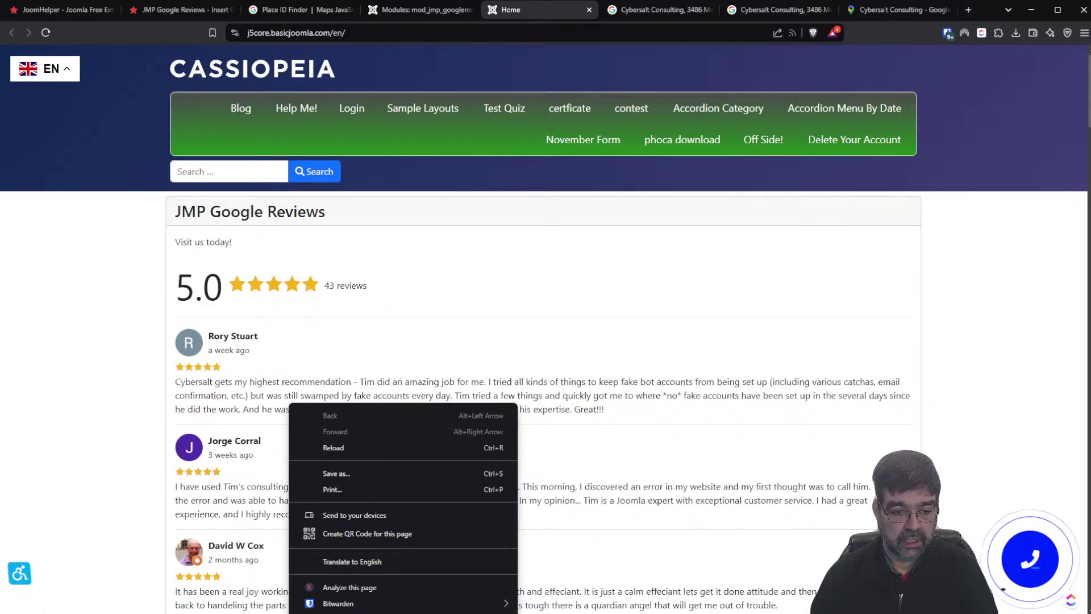
{"action": "left_click", "coordinate": [341, 612]}
{"action": "scroll", "coordinate": [260, 349], "scroll_direction": "down", "scroll_amount": 2}
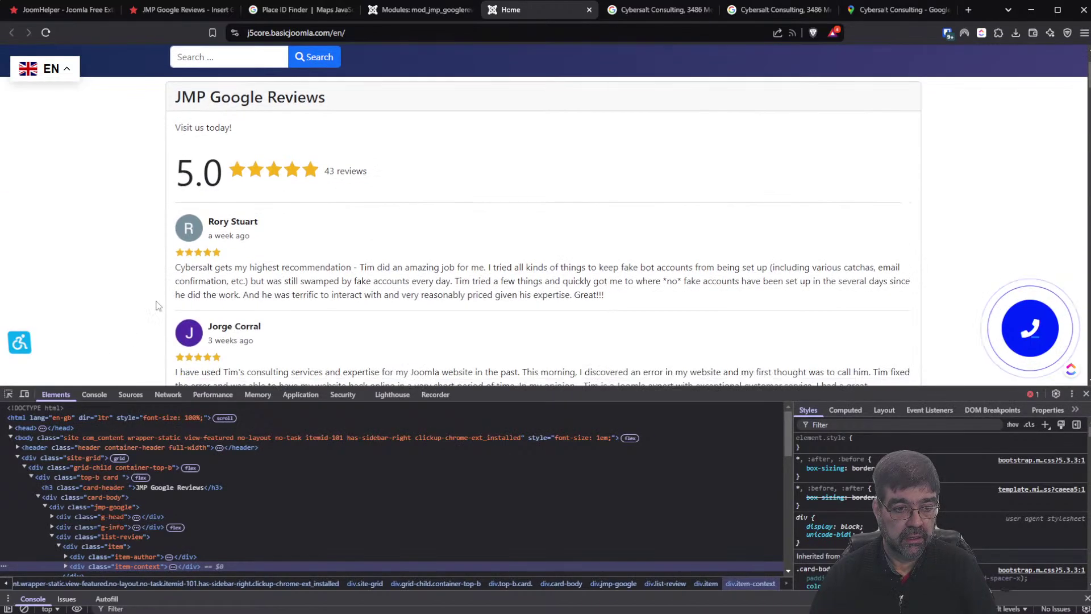
Pick the review on the page, expand div.item-context to select div.star-icons, then close DevTools.
{"action": "left_click", "coordinate": [8, 394]}
{"action": "left_click", "coordinate": [206, 279]}
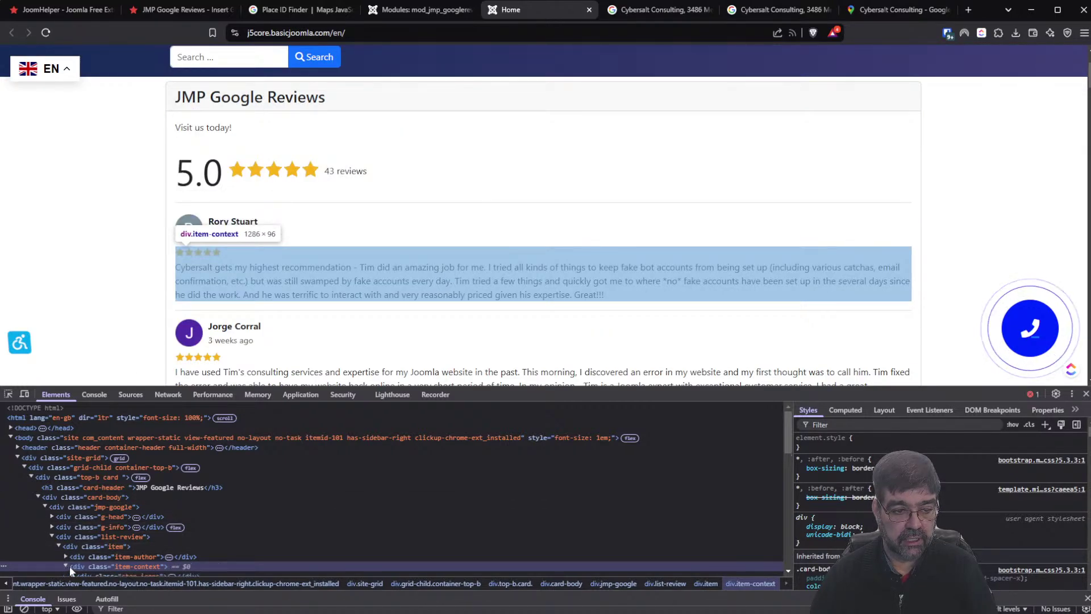
{"action": "left_click", "coordinate": [66, 566]}
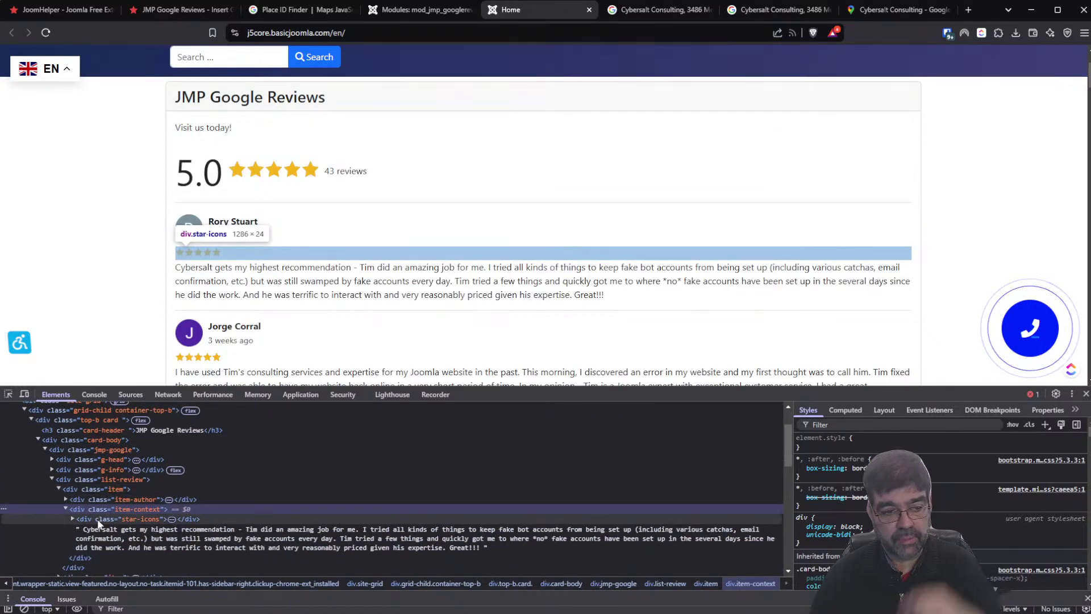
{"action": "left_click", "coordinate": [97, 520]}
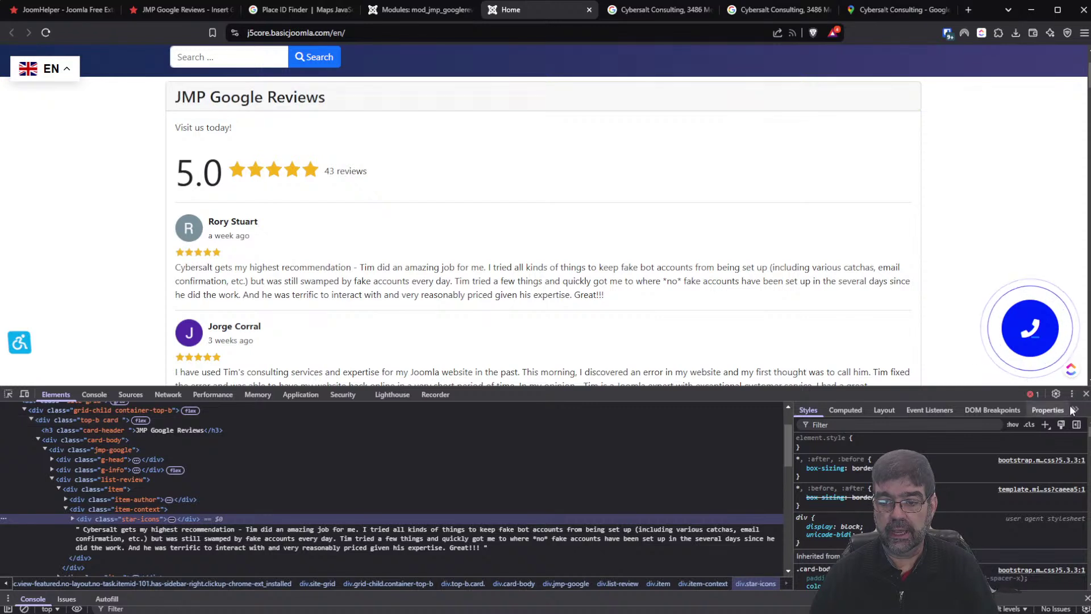
{"action": "key", "text": "F12"}
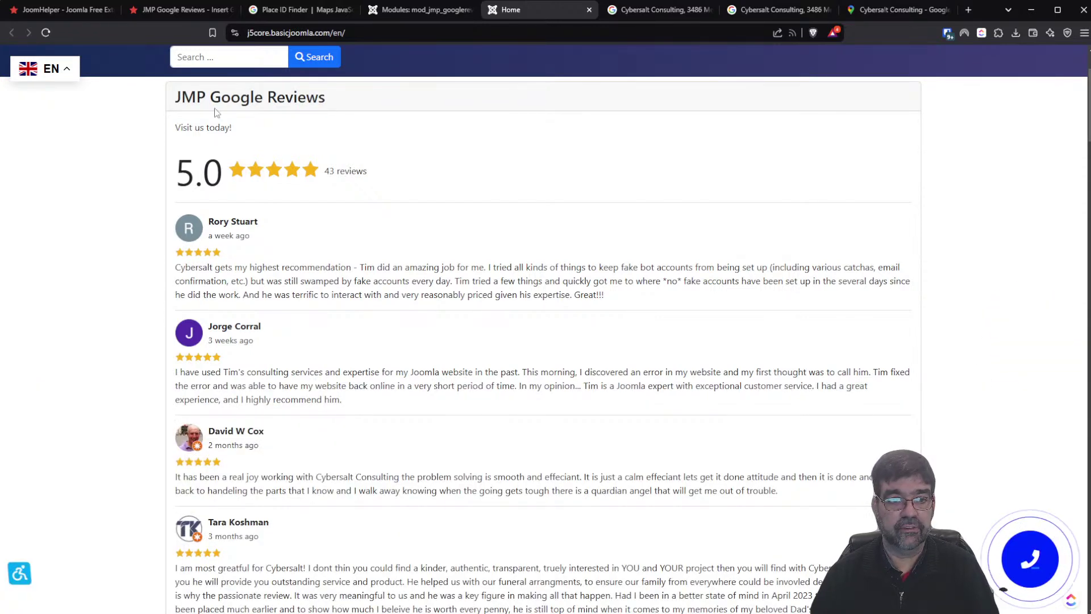
Copy the words 'Google Reviews' from the reviews module heading.
{"action": "left_click_drag", "start_coordinate": [317, 99], "coordinate": [212, 97]}
{"action": "right_click", "coordinate": [233, 95]}
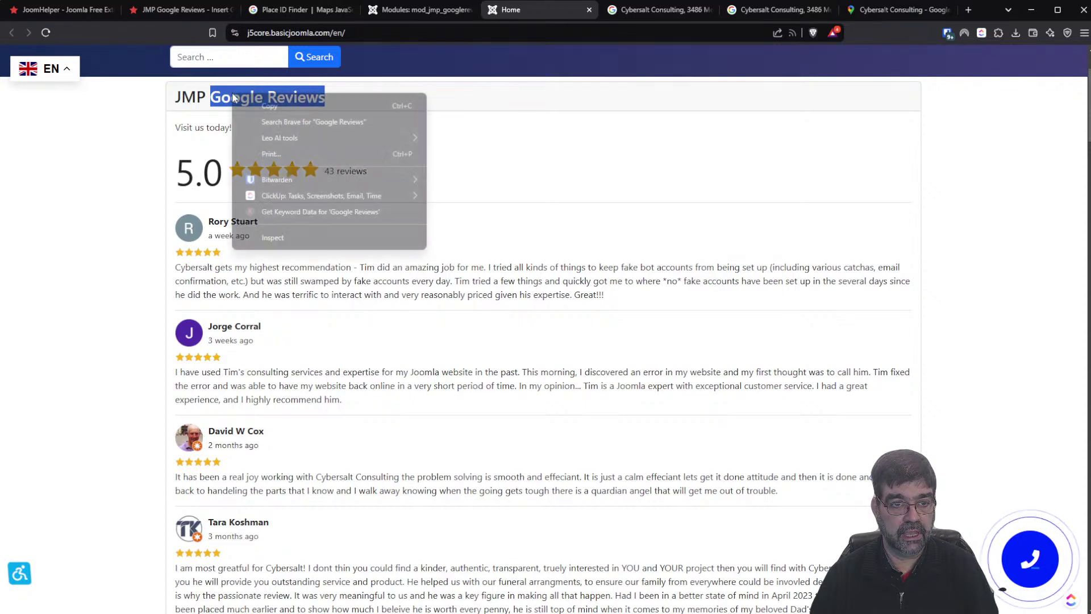
{"action": "left_click", "coordinate": [254, 104]}
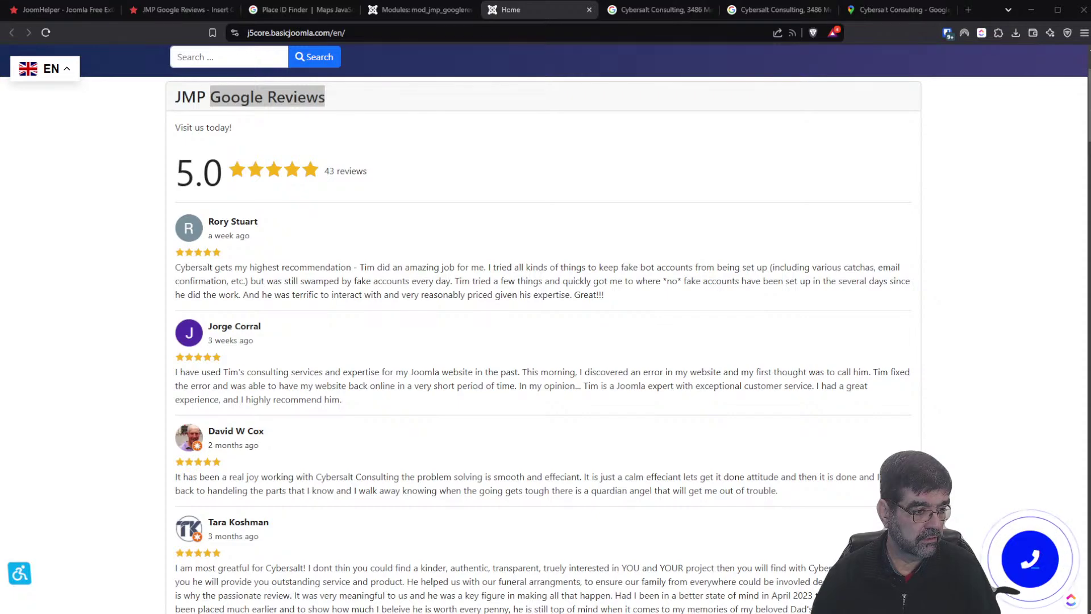
Clear the selection and scroll through the list of five-star reviews.
{"action": "left_click", "coordinate": [293, 314]}
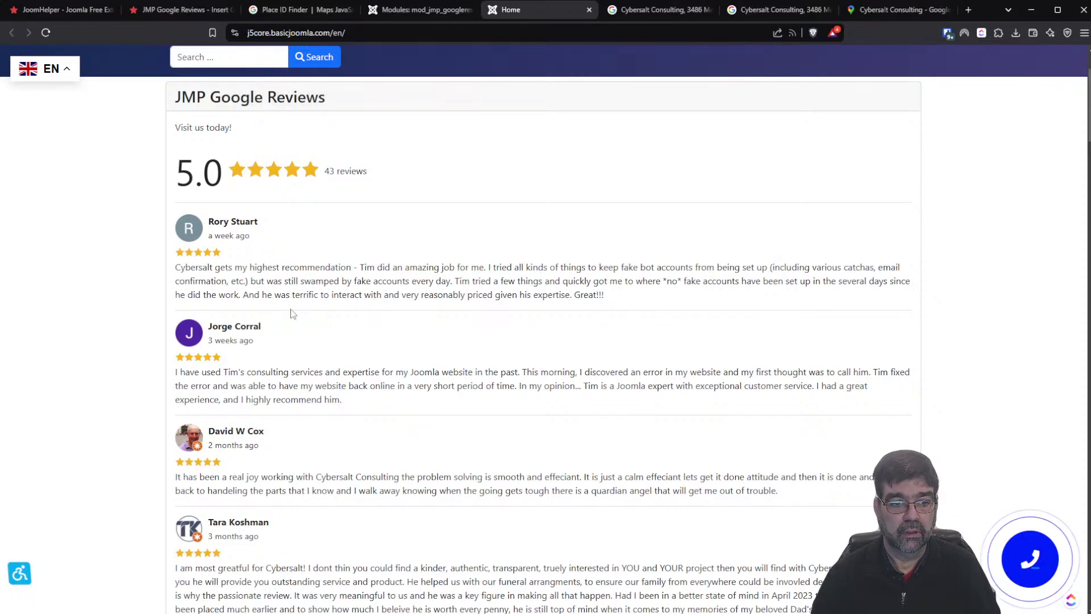
{"action": "scroll", "coordinate": [293, 314], "scroll_direction": "down", "scroll_amount": 15}
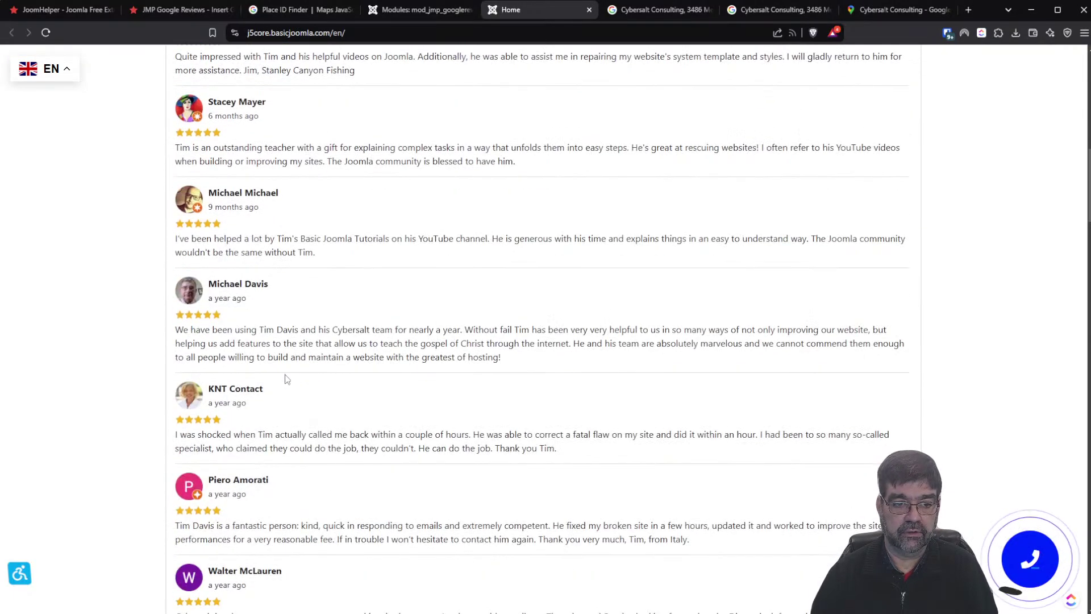
{"action": "scroll", "coordinate": [374, 390], "scroll_direction": "down", "scroll_amount": 7}
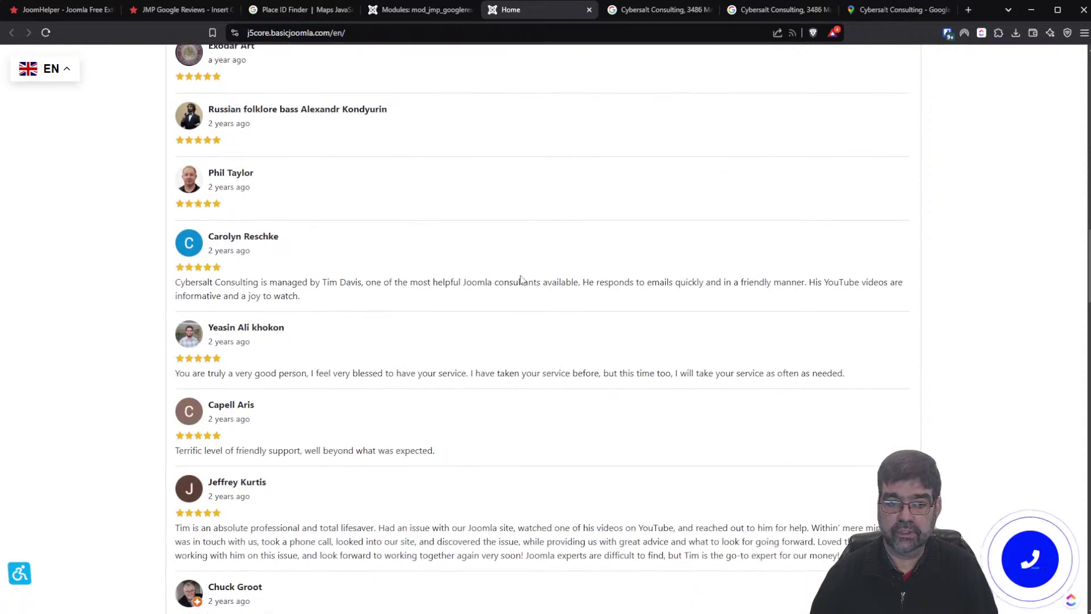
{"action": "left_click_drag", "start_coordinate": [1089, 267], "coordinate": [1089, 91]}
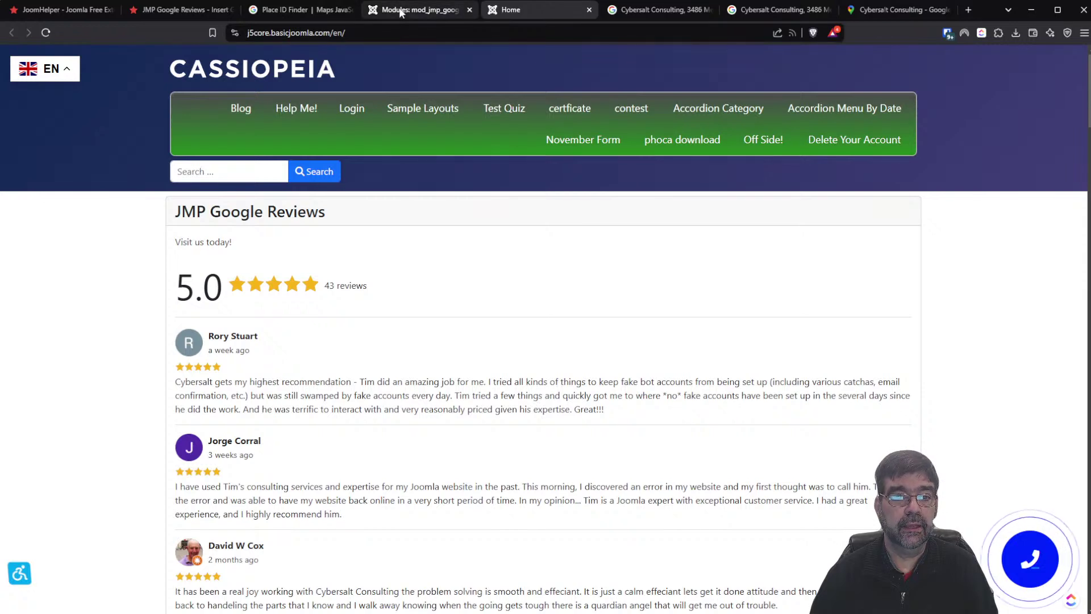
Close the reviews article, Place ID Finder, Cybersalt and Google Maps tabs, plus the module editor.
{"action": "left_click", "coordinate": [150, 13]}
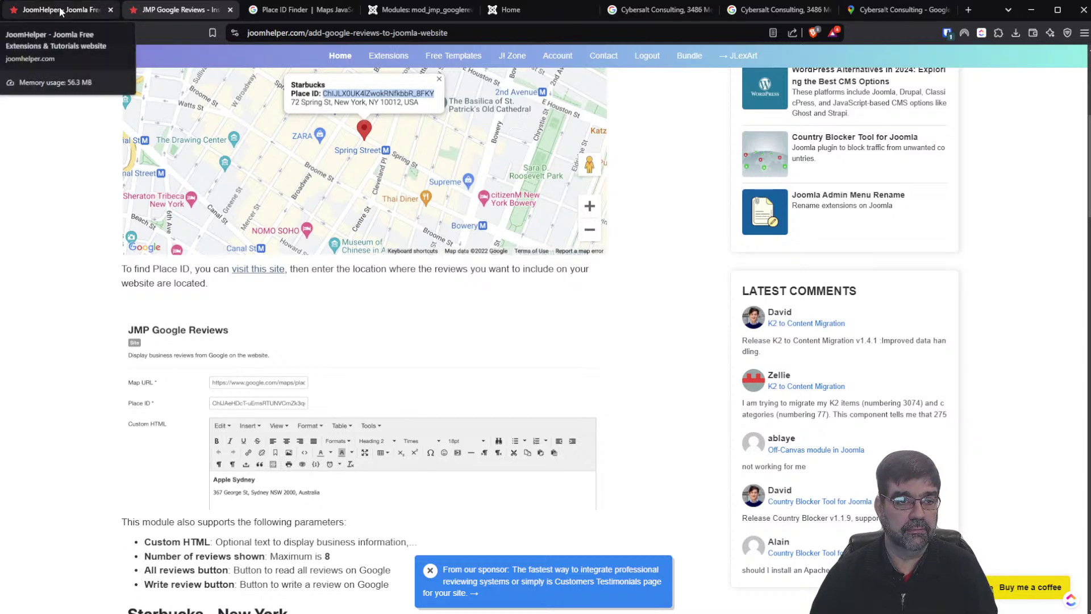
{"action": "left_click", "coordinate": [230, 10]}
{"action": "left_click", "coordinate": [231, 9]}
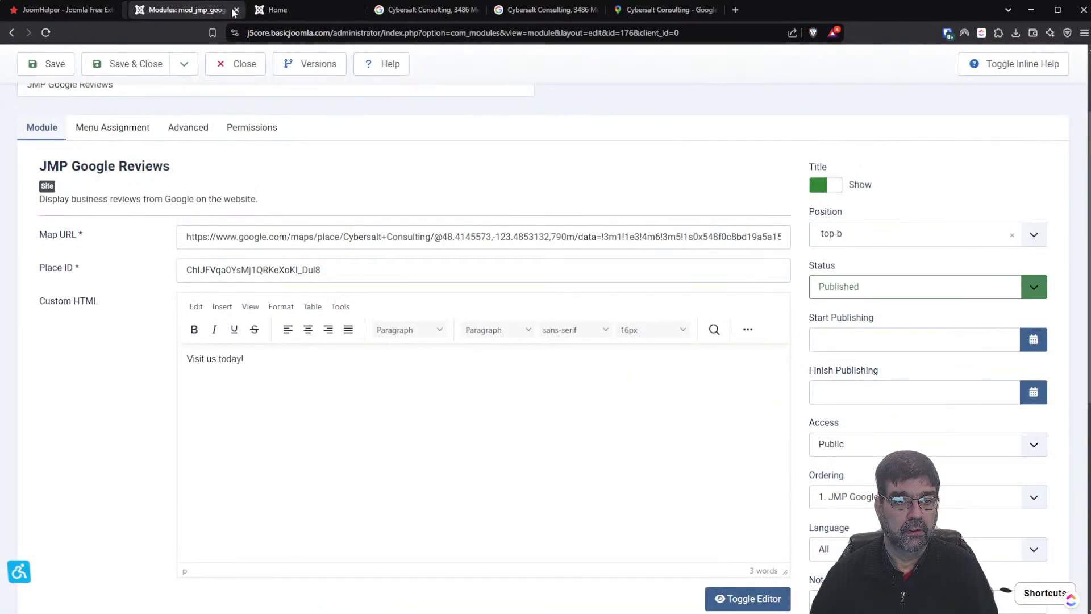
{"action": "left_click", "coordinate": [236, 64]}
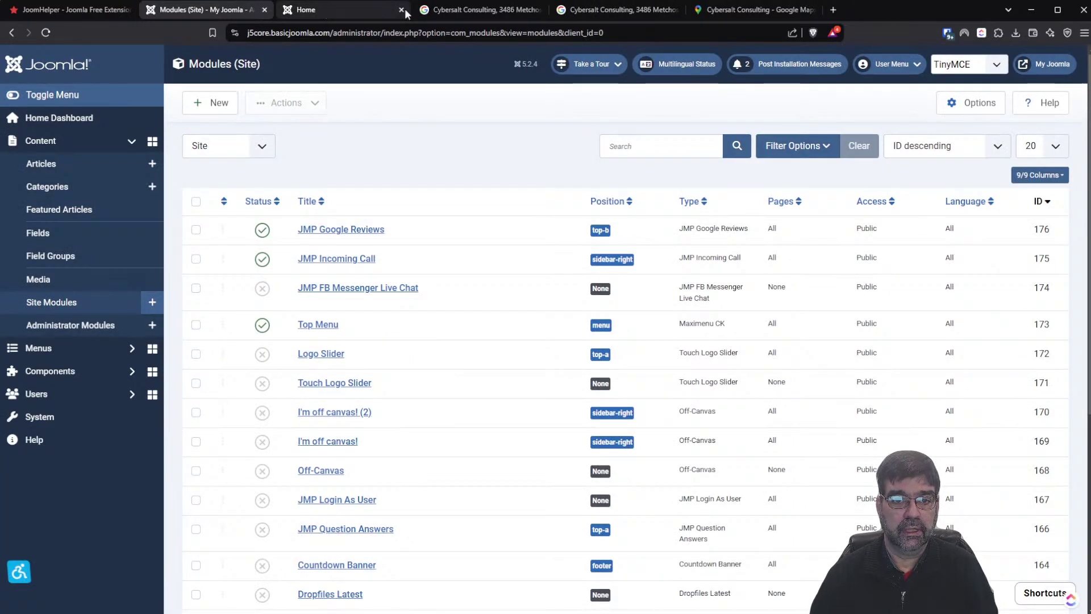
{"action": "left_click", "coordinate": [539, 10]}
{"action": "left_click", "coordinate": [538, 10]}
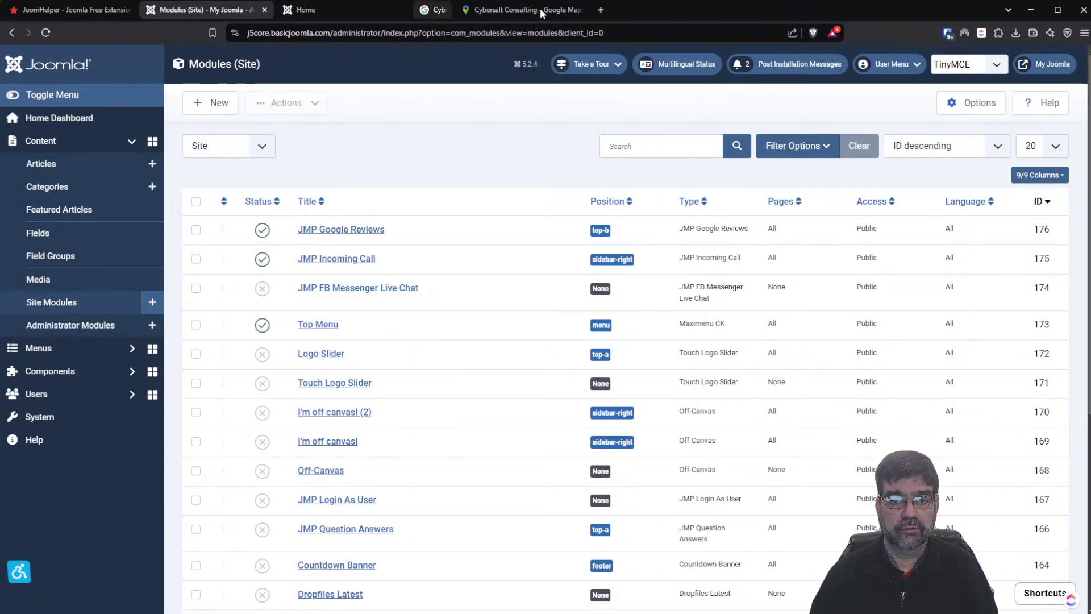
{"action": "left_click", "coordinate": [538, 9]}
Browse the JoomHelper home page article list to the pre-installed extensions removal article.
{"action": "left_click", "coordinate": [91, 10]}
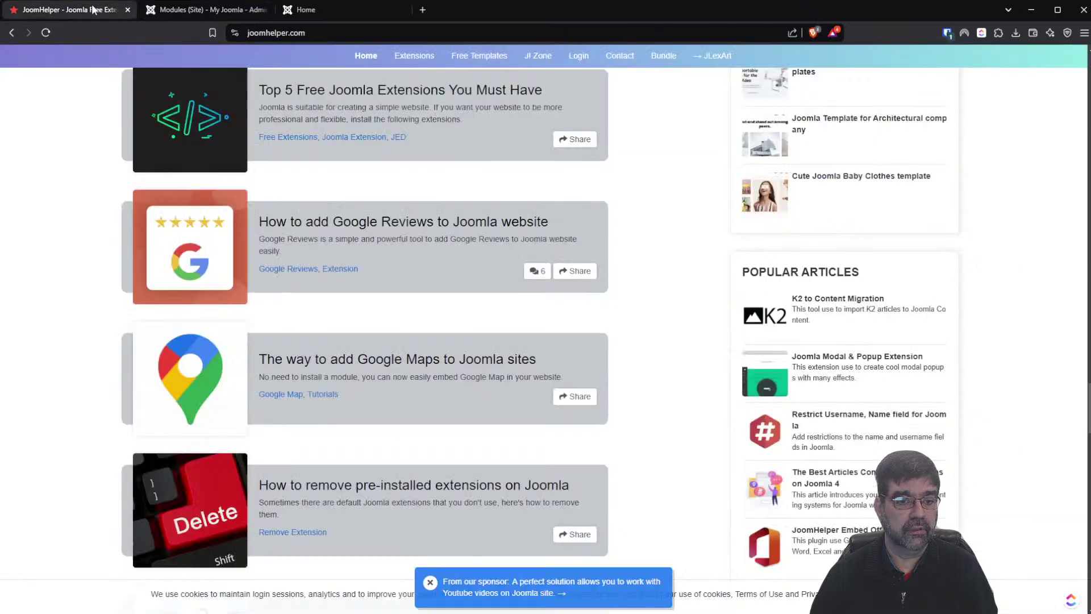
{"action": "scroll", "coordinate": [406, 253], "scroll_direction": "down", "scroll_amount": 3}
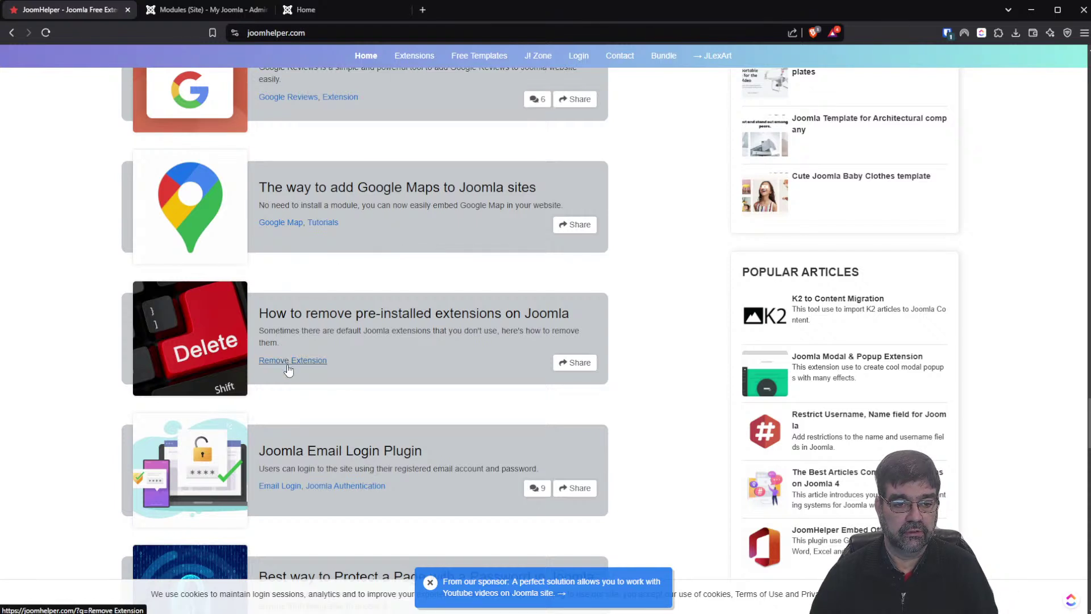
{"action": "right_click", "coordinate": [291, 319]}
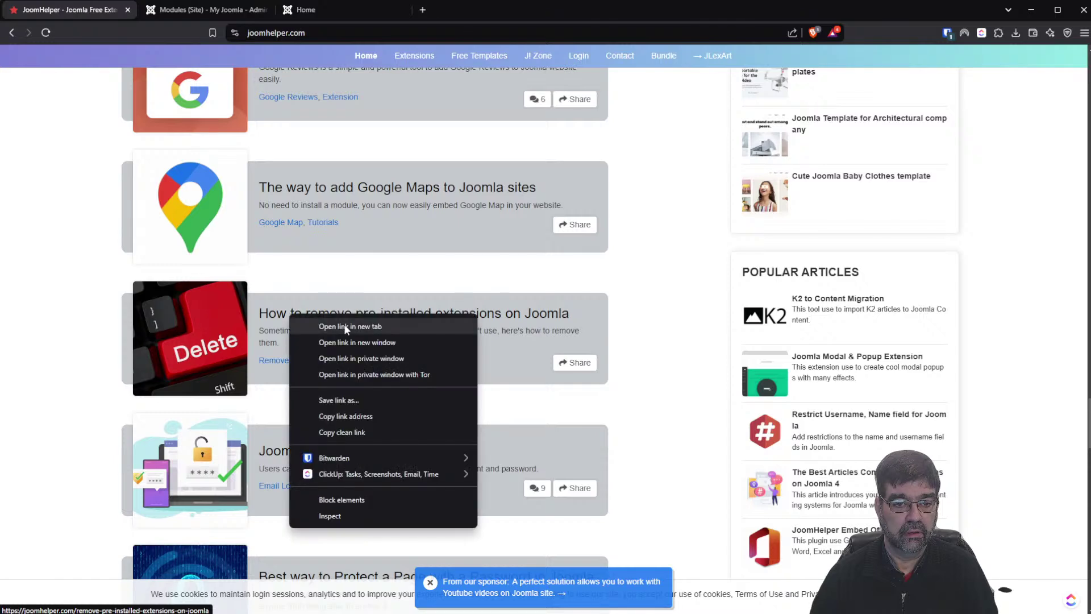
Read 'How to remove pre-installed extensions on Joomla' in a new tab, then close it.
{"action": "left_click", "coordinate": [341, 325]}
{"action": "left_click", "coordinate": [241, 12]}
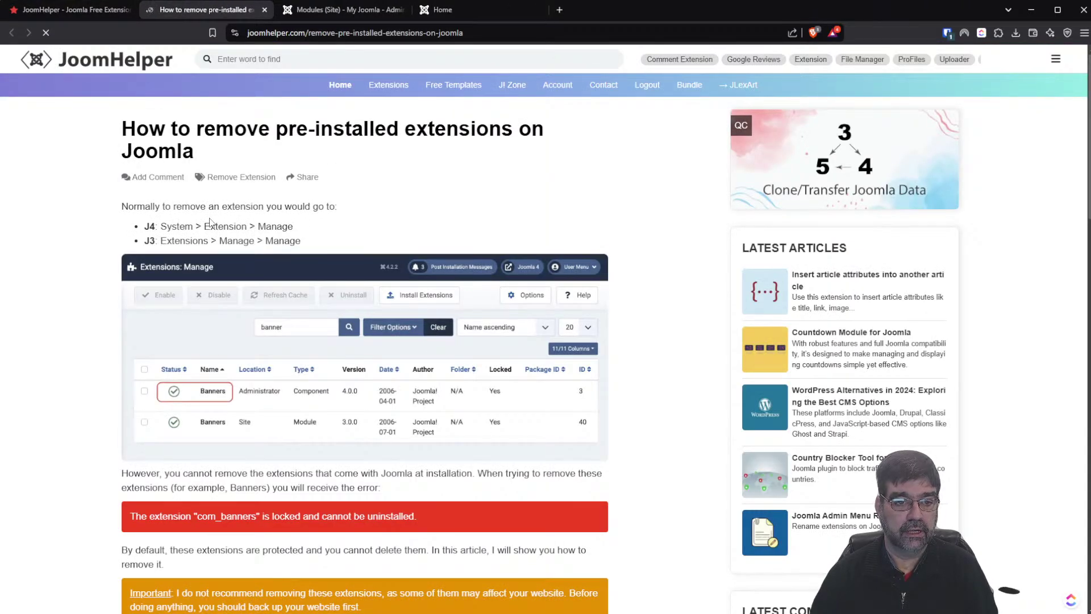
{"action": "scroll", "coordinate": [210, 227], "scroll_direction": "down", "scroll_amount": 3}
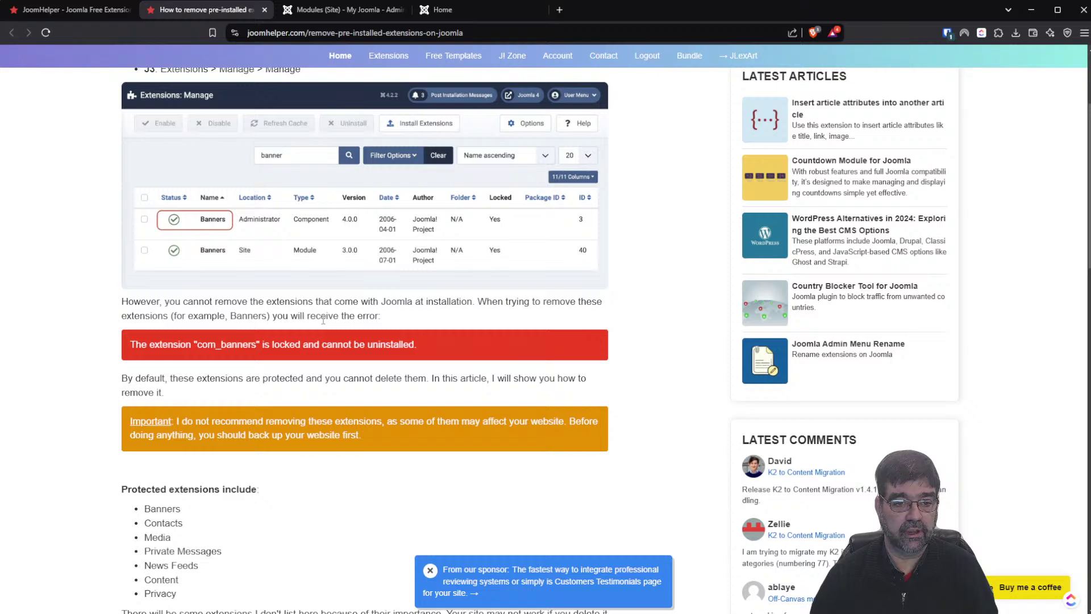
{"action": "scroll", "coordinate": [172, 348], "scroll_direction": "down", "scroll_amount": 2}
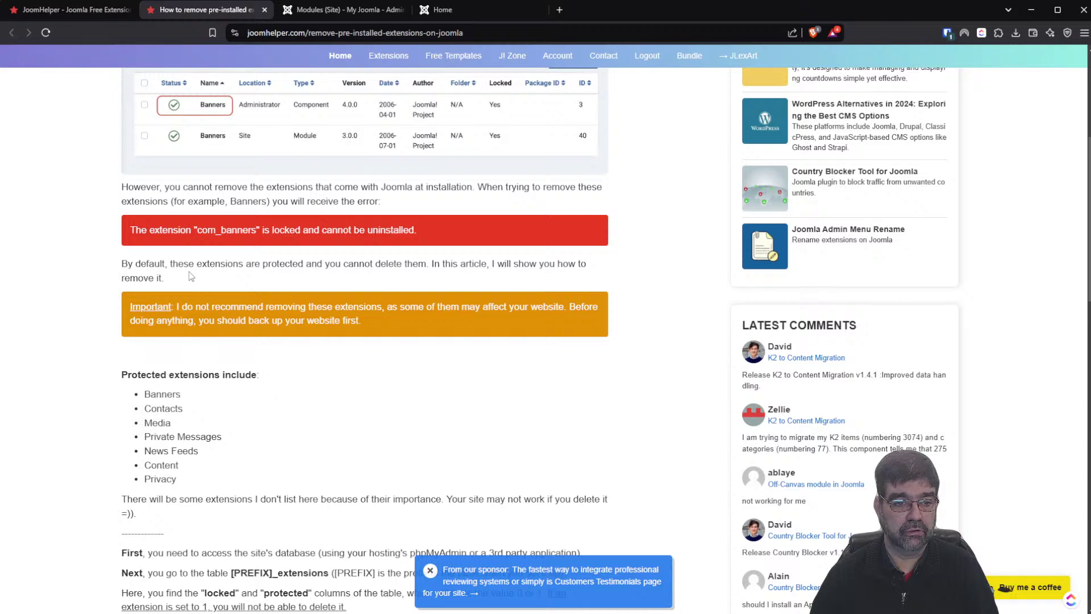
{"action": "scroll", "coordinate": [191, 276], "scroll_direction": "down", "scroll_amount": 1}
{"action": "scroll", "coordinate": [188, 277], "scroll_direction": "down", "scroll_amount": 7}
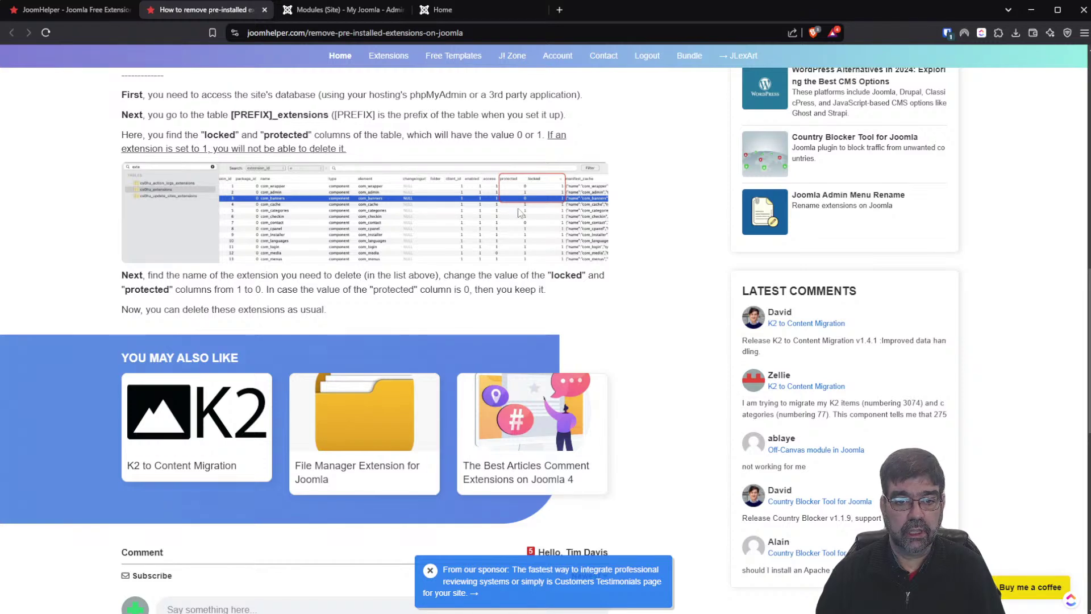
{"action": "scroll", "coordinate": [534, 208], "scroll_direction": "down", "scroll_amount": 6}
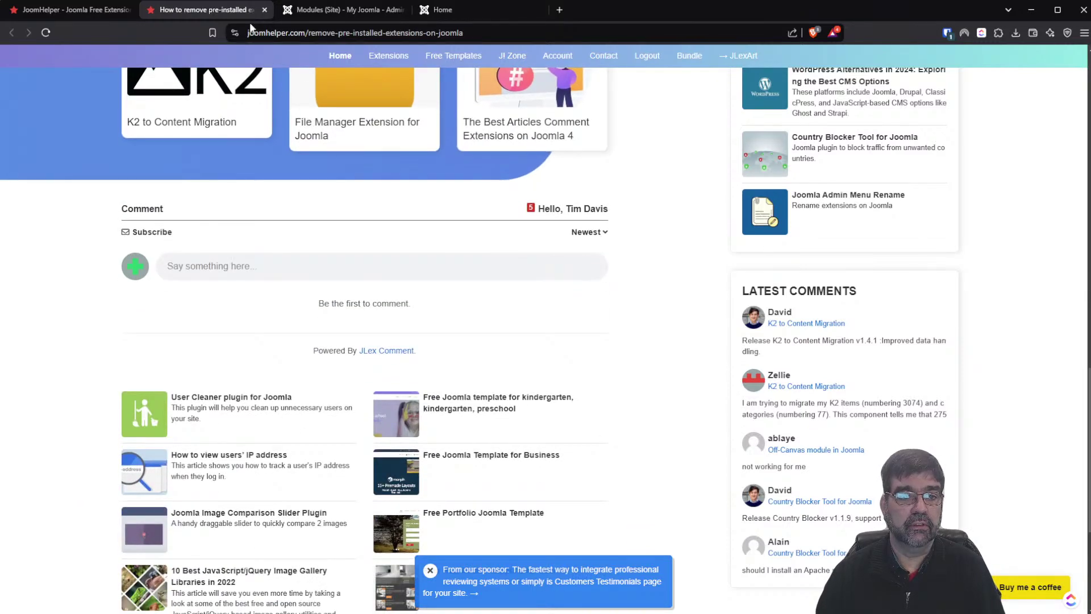
{"action": "left_click", "coordinate": [264, 10]}
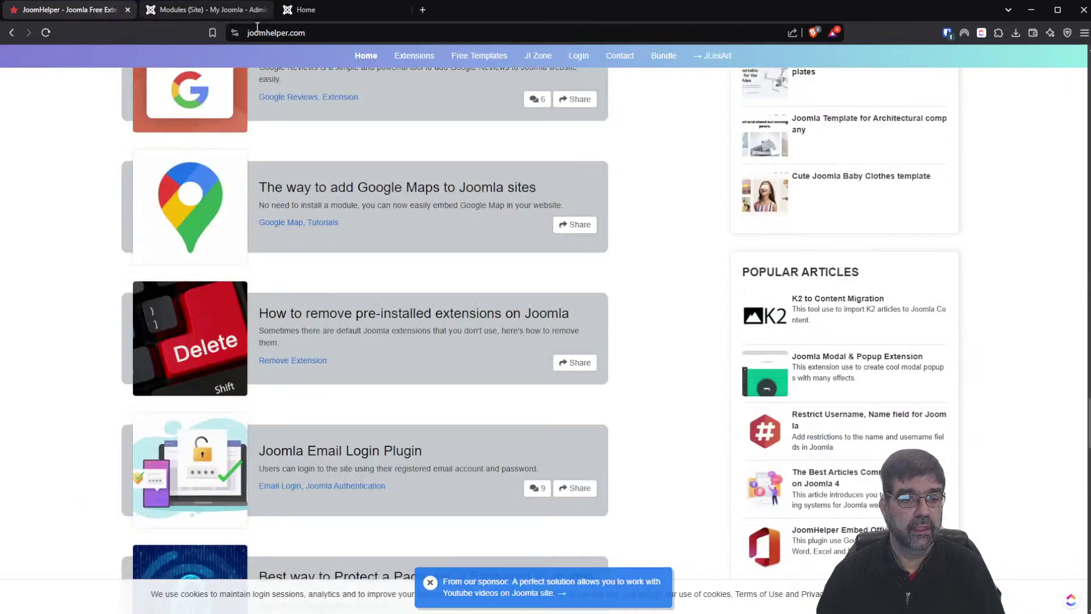
Look over the Email Login Plugin page in a new tab, then return to the Joomla admin.
{"action": "scroll", "coordinate": [420, 224], "scroll_direction": "down", "scroll_amount": 3}
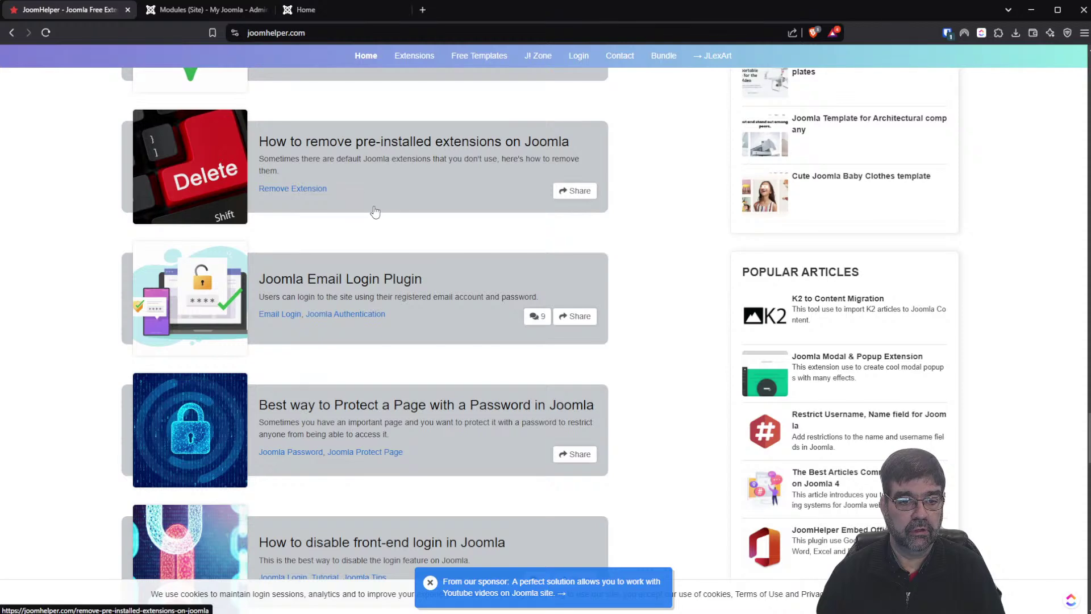
{"action": "right_click", "coordinate": [208, 287]}
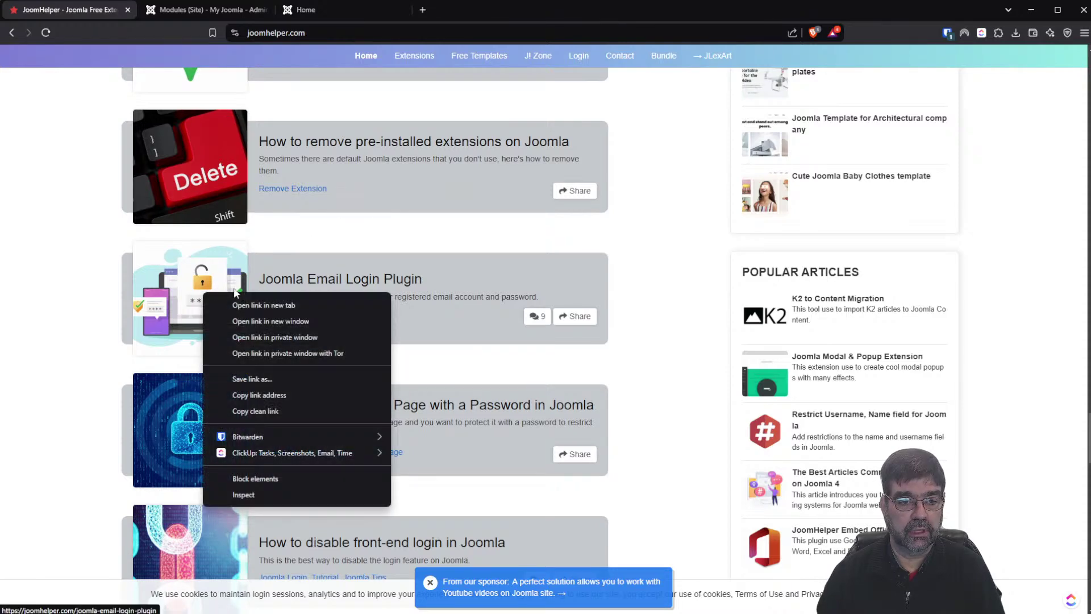
{"action": "left_click", "coordinate": [223, 302]}
{"action": "left_click", "coordinate": [204, 10]}
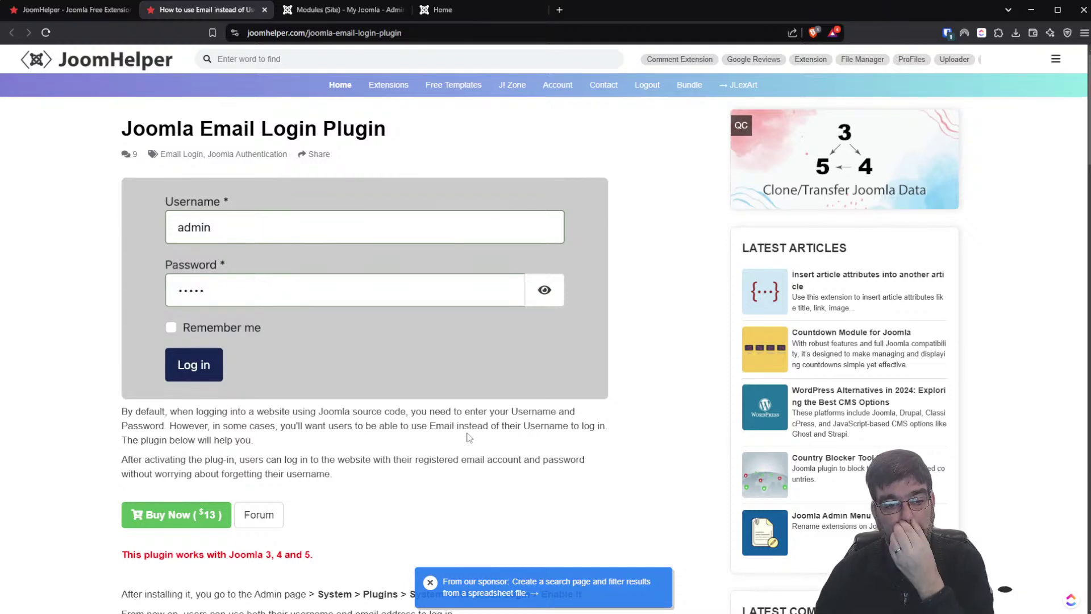
{"action": "scroll", "coordinate": [470, 438], "scroll_direction": "down", "scroll_amount": 3}
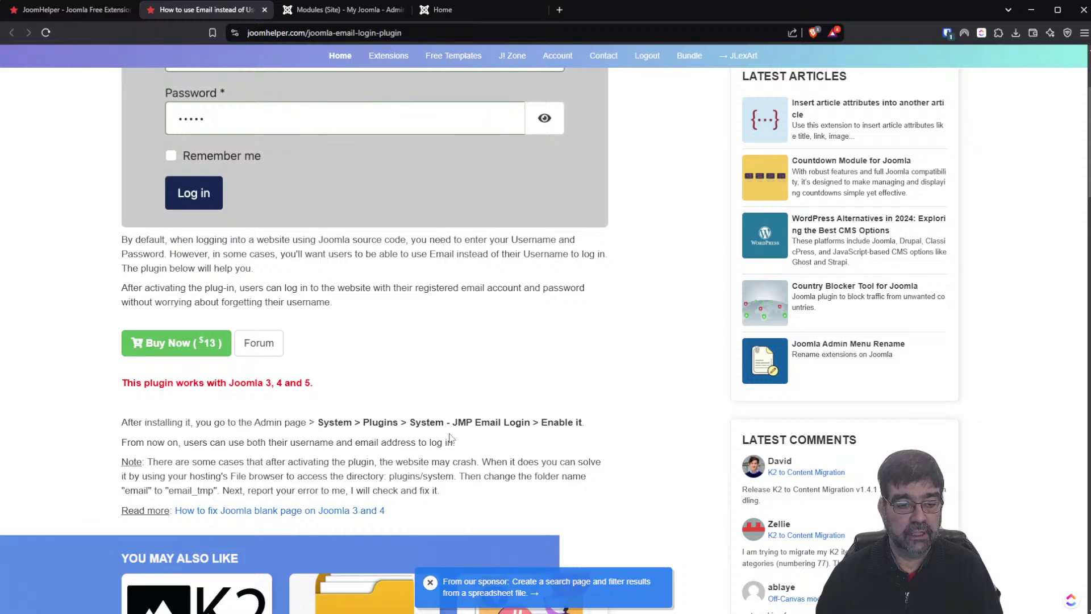
{"action": "scroll", "coordinate": [450, 438], "scroll_direction": "up", "scroll_amount": 3}
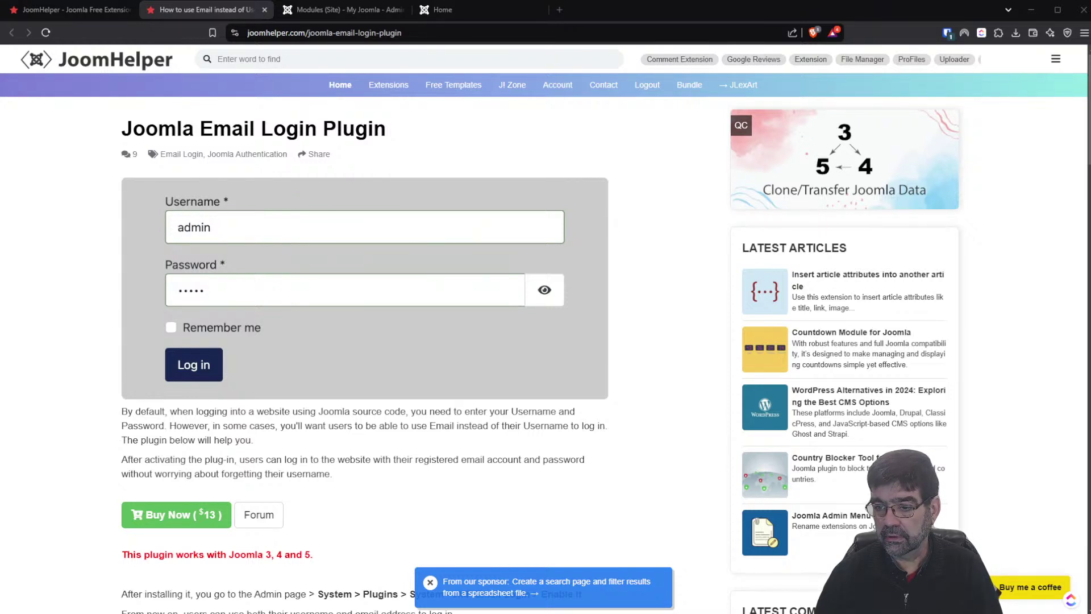
{"action": "left_click", "coordinate": [319, 11]}
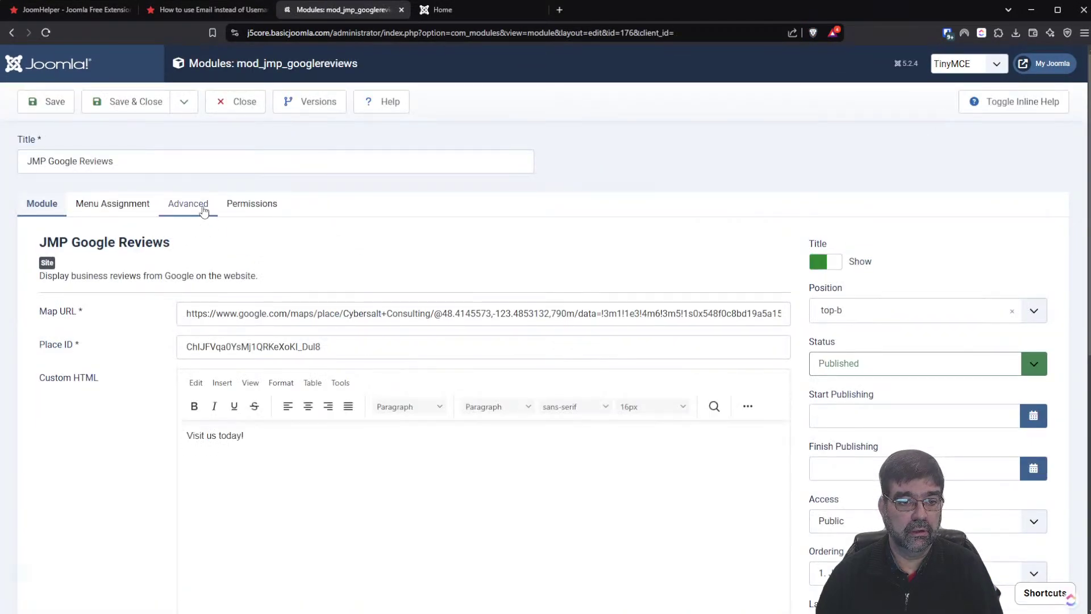
Review the module's Advanced, Menu Assignment and Module tabs, then close the editor without saving.
{"action": "left_click", "coordinate": [203, 210]}
{"action": "scroll", "coordinate": [156, 274], "scroll_direction": "down", "scroll_amount": 1}
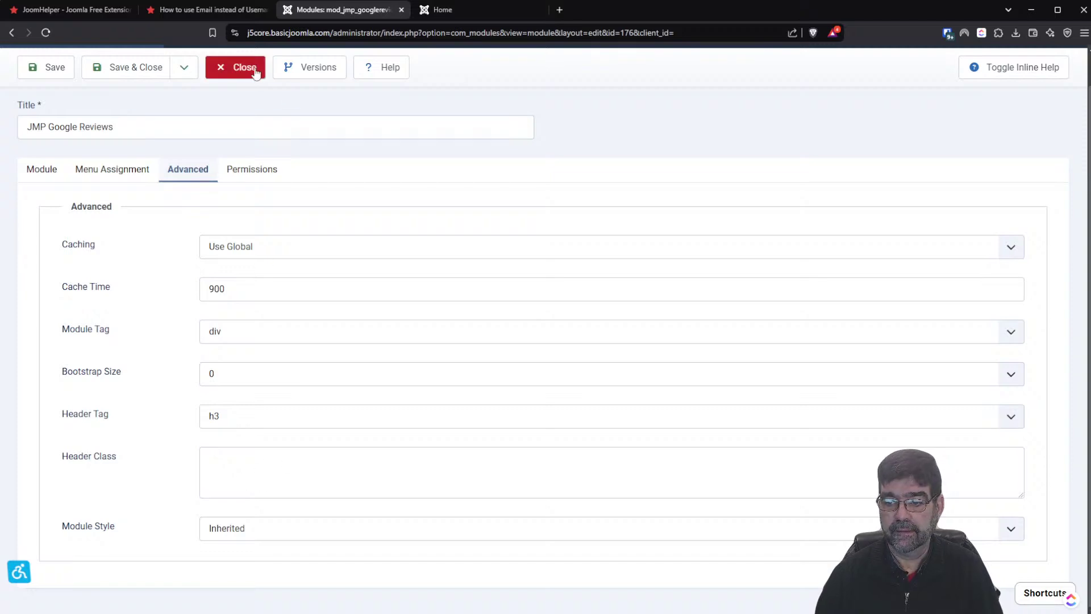
{"action": "left_click", "coordinate": [149, 170]}
{"action": "left_click", "coordinate": [23, 204]}
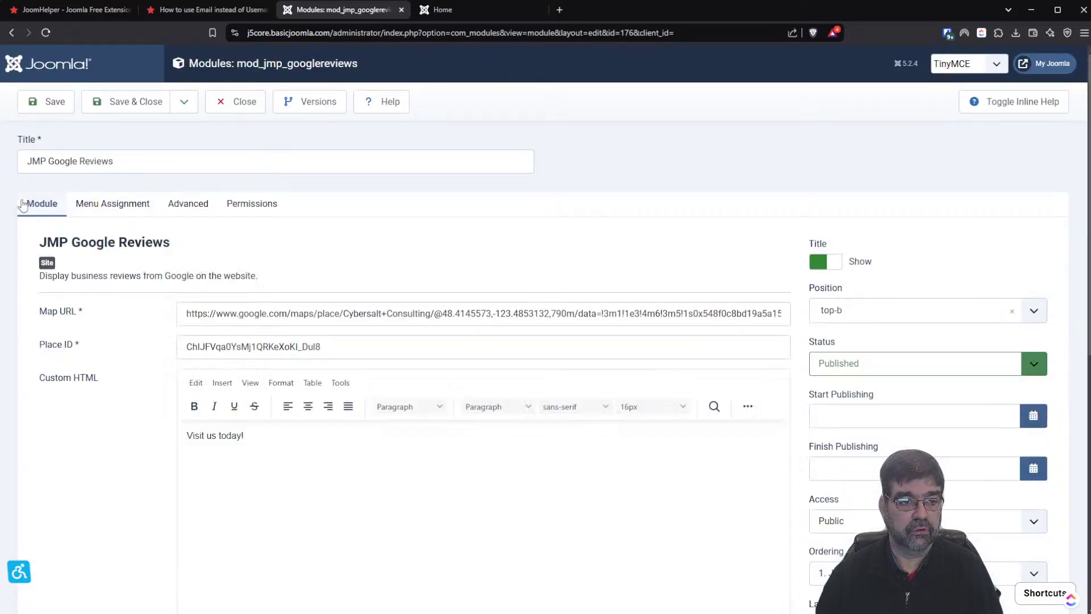
{"action": "left_click", "coordinate": [243, 108]}
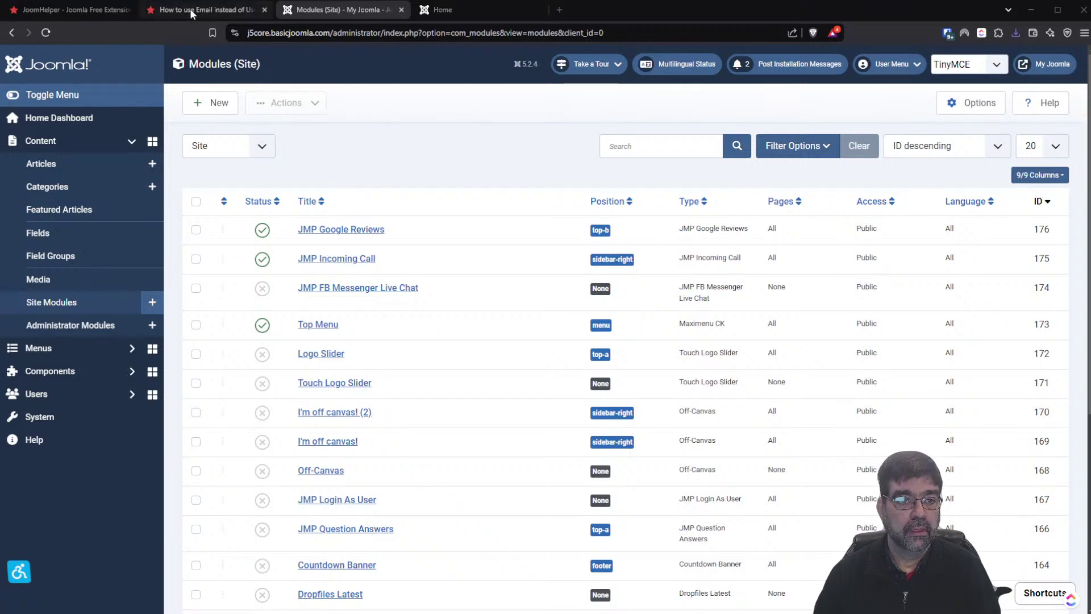
Install the Email_Login_v1.2.7.zip package by dropping it onto the extension installer.
{"action": "left_click", "coordinate": [57, 417]}
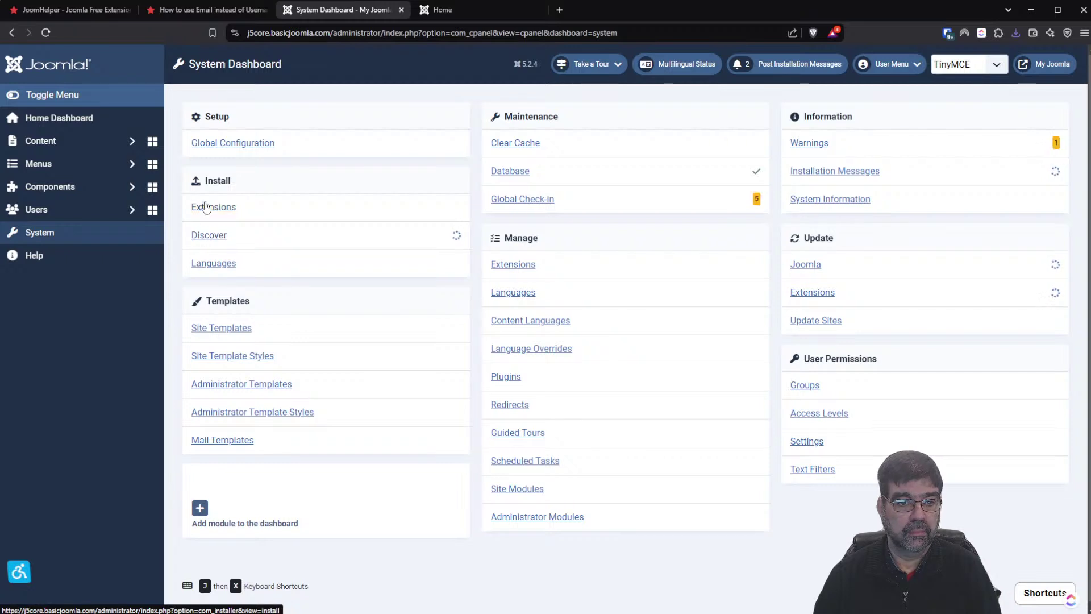
{"action": "left_click", "coordinate": [208, 208]}
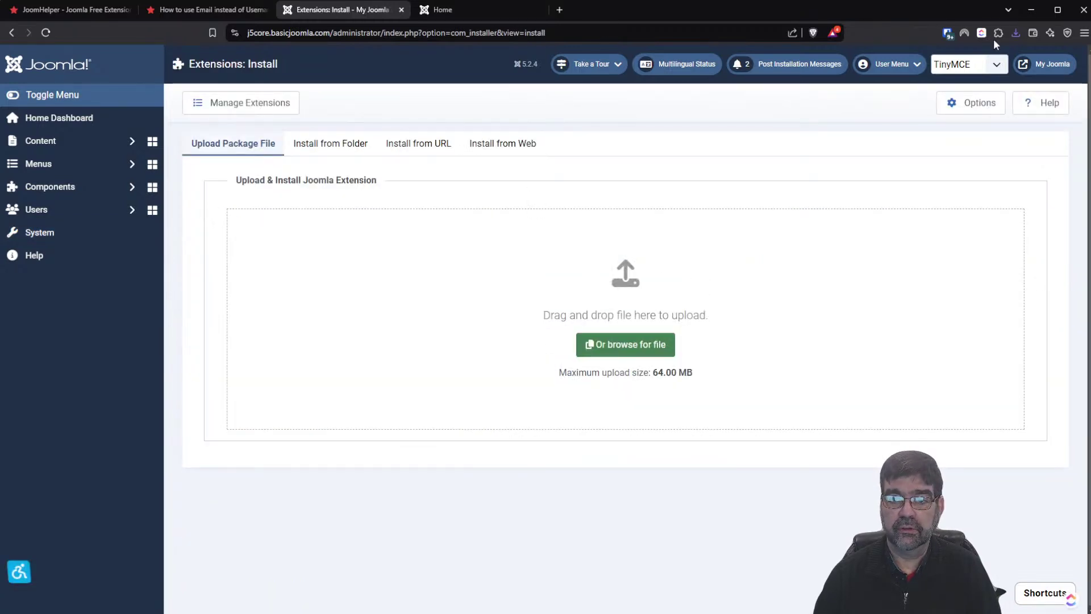
{"action": "left_click", "coordinate": [1015, 32]}
{"action": "left_click_drag", "start_coordinate": [911, 83], "coordinate": [607, 297]}
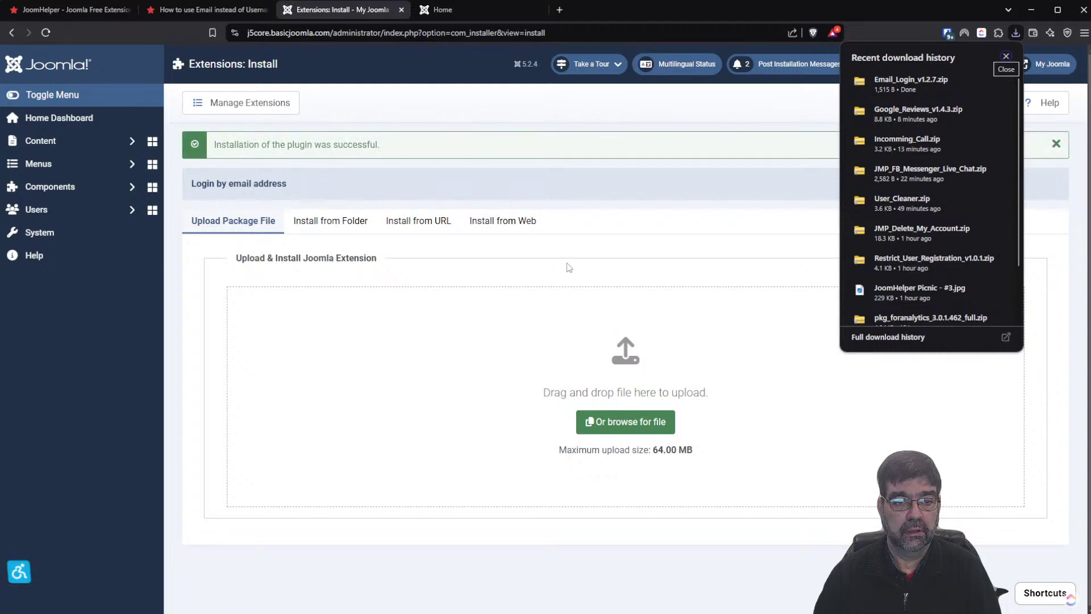
Set the System - JMP Email Login plugin to Enabled and save it.
{"action": "left_click", "coordinate": [66, 233]}
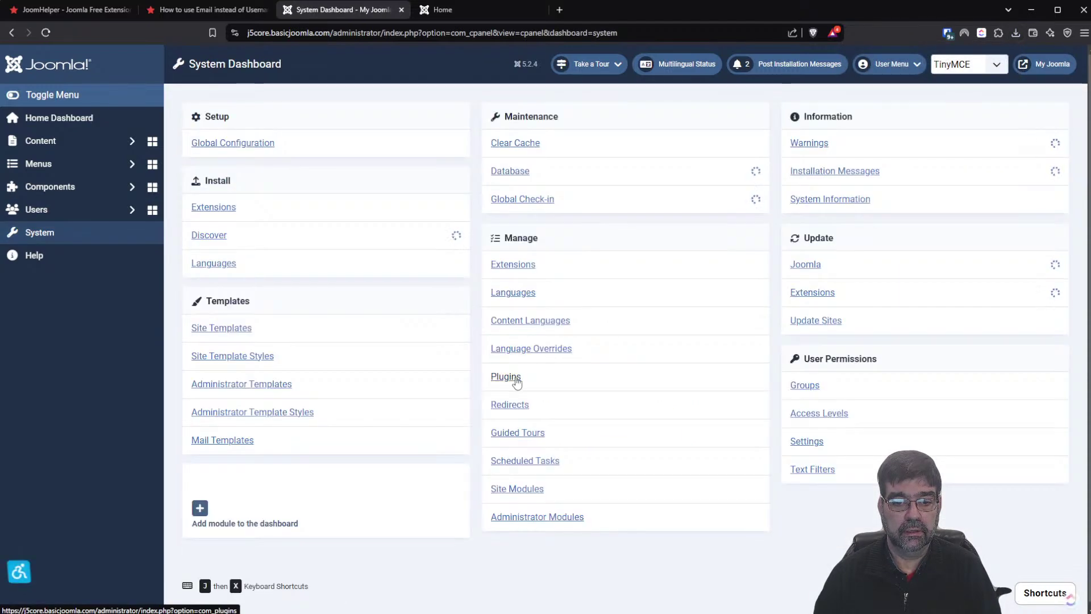
{"action": "left_click", "coordinate": [513, 378]}
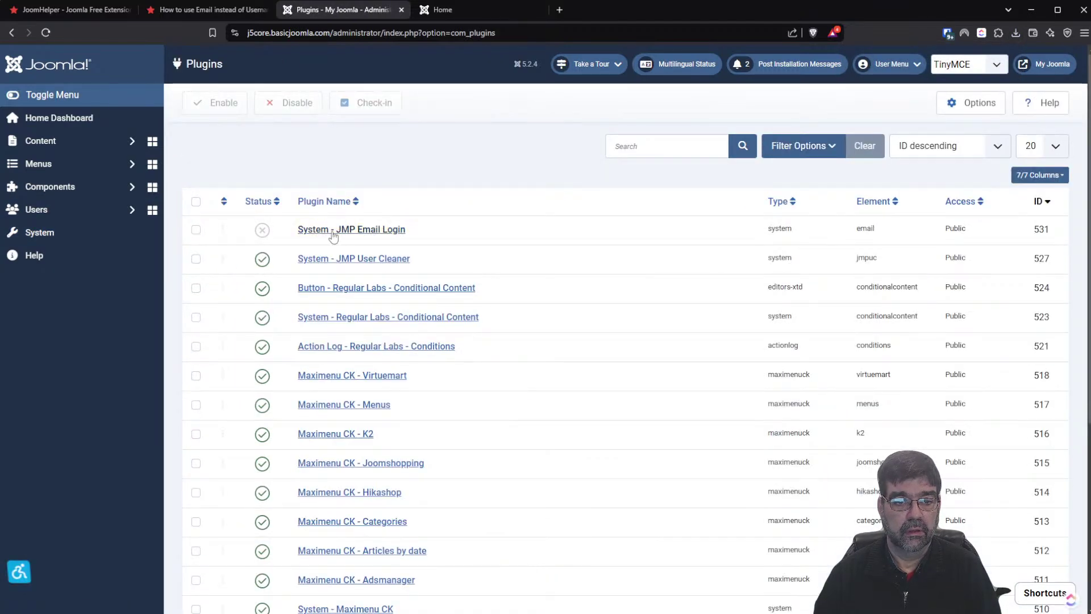
{"action": "left_click", "coordinate": [336, 231]}
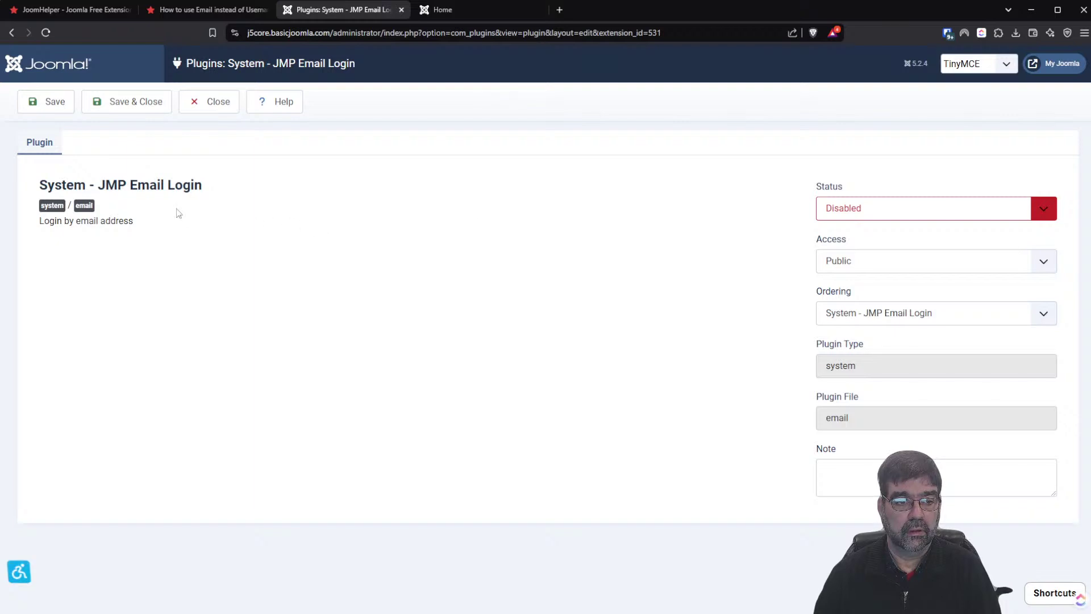
{"action": "left_click", "coordinate": [991, 207]}
{"action": "left_click", "coordinate": [934, 232]}
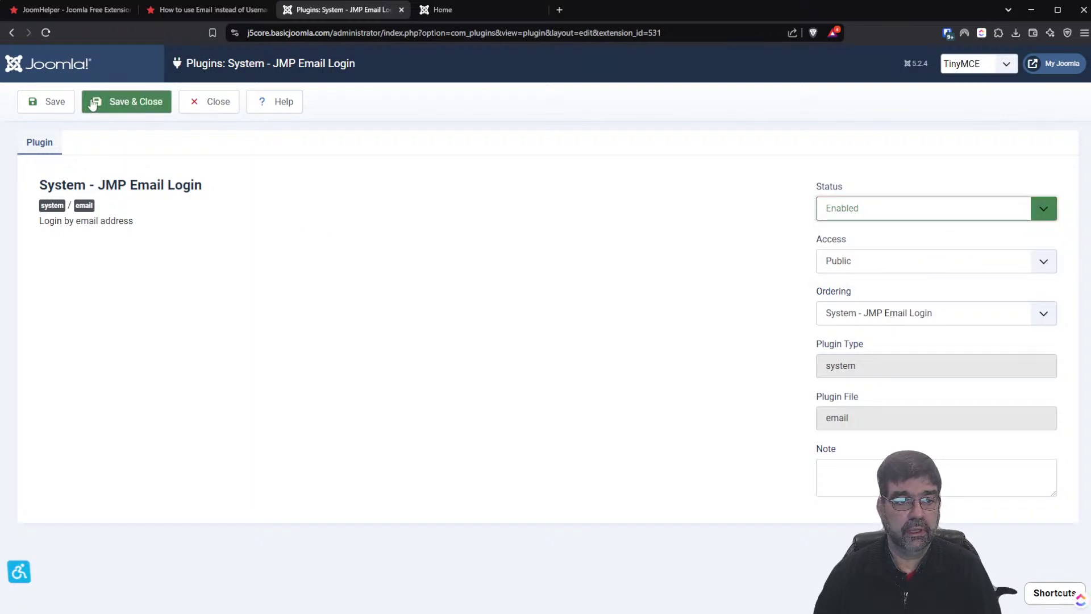
{"action": "left_click", "coordinate": [69, 105]}
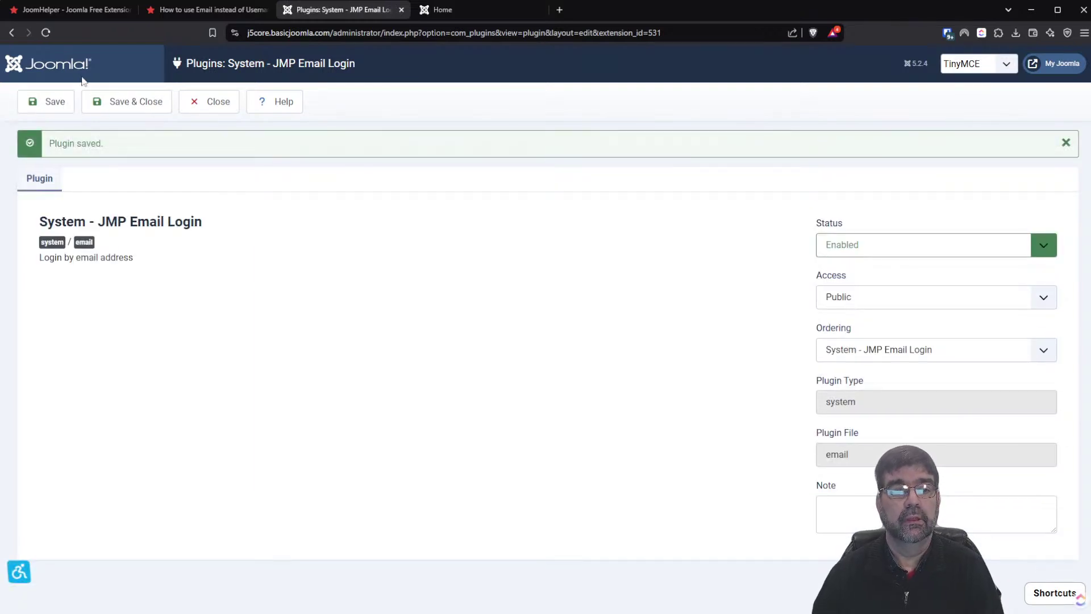
{"action": "left_click", "coordinate": [219, 103]}
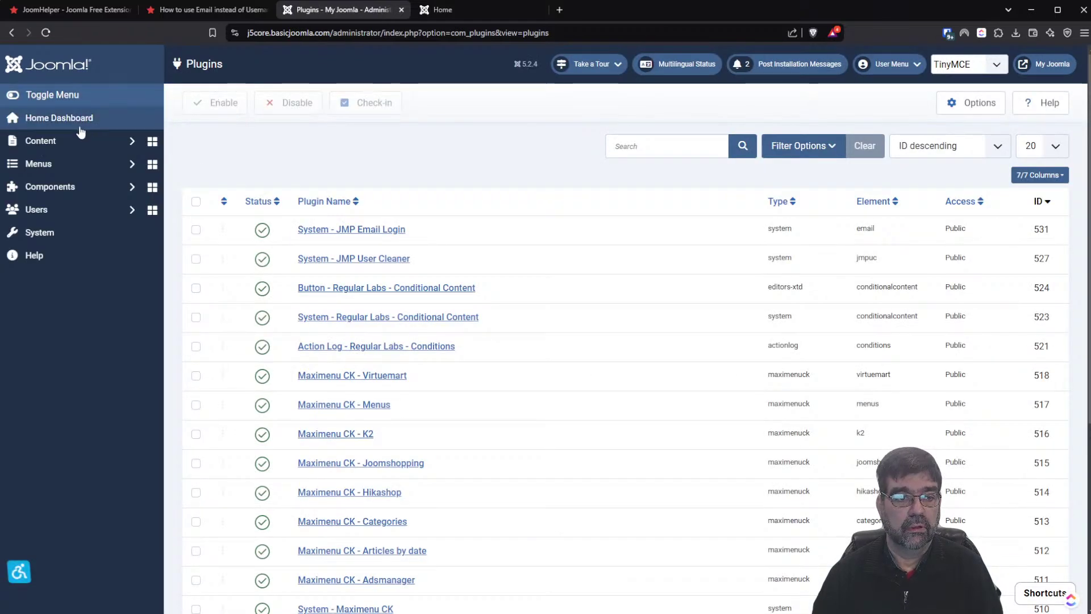
Copy the administrator's e-mail address from the Users list.
{"action": "left_click", "coordinate": [73, 142]}
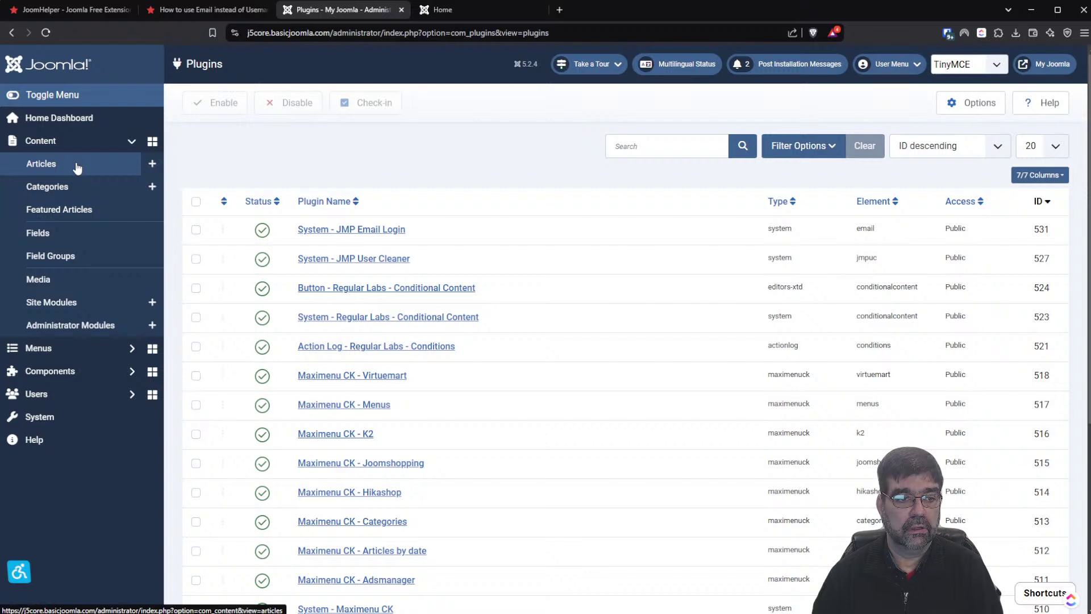
{"action": "left_click", "coordinate": [57, 393]}
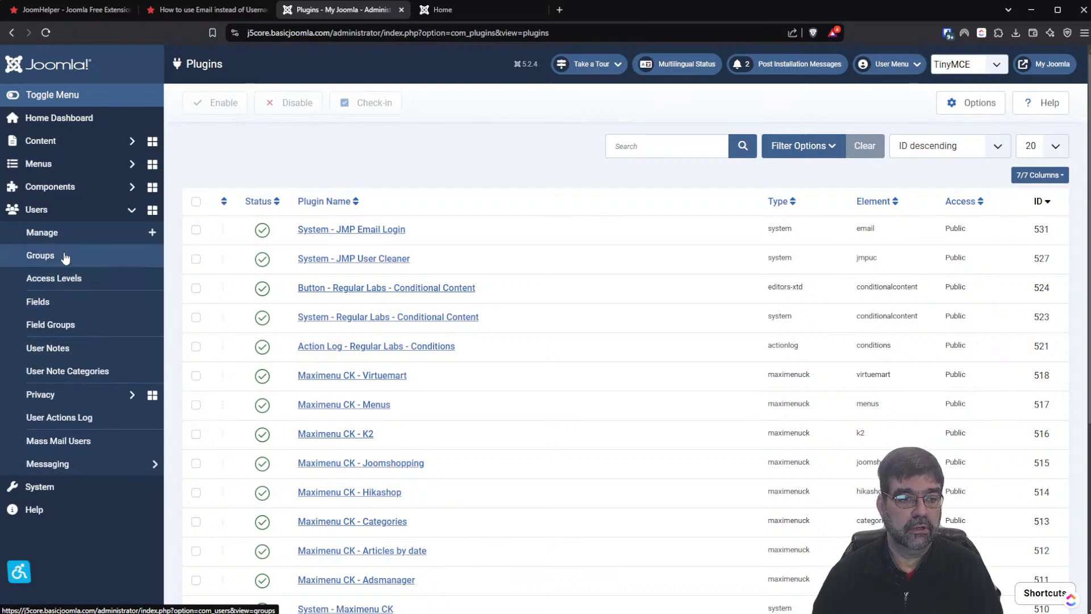
{"action": "left_click", "coordinate": [66, 237]}
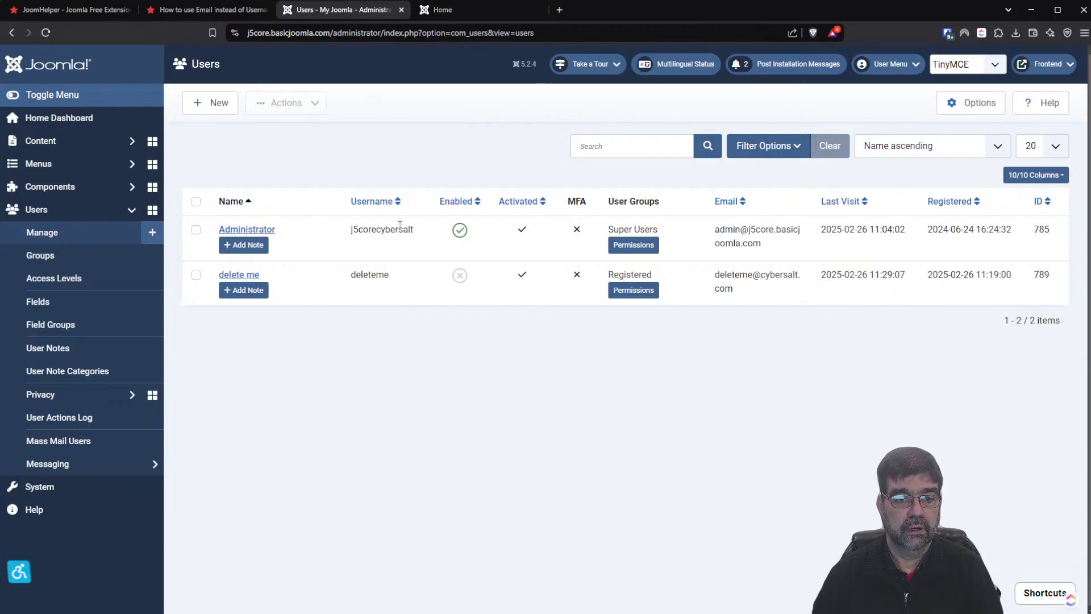
{"action": "left_click_drag", "start_coordinate": [410, 228], "coordinate": [351, 229]}
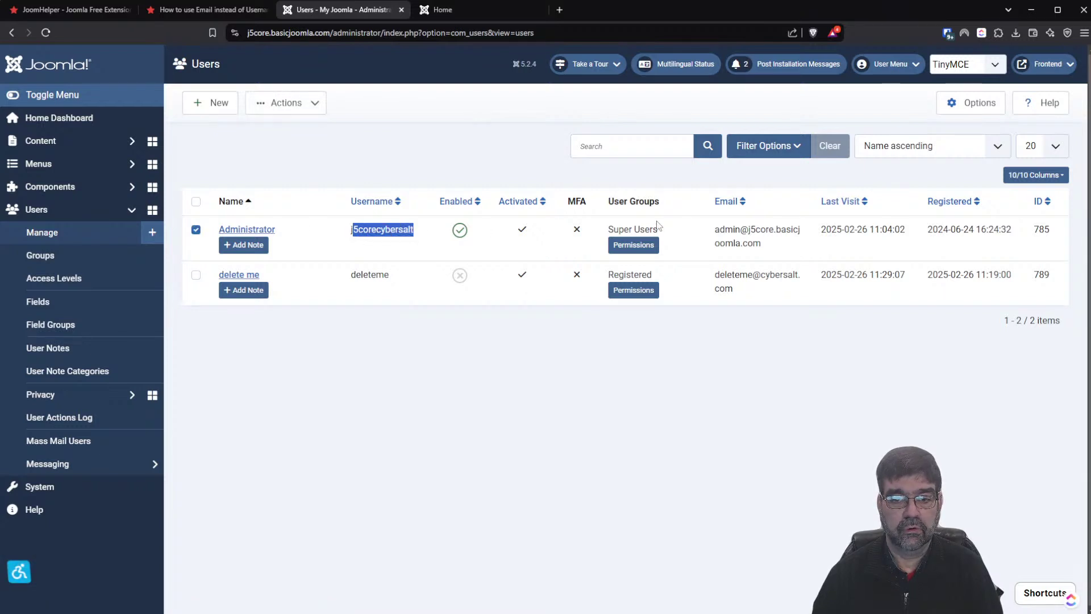
{"action": "left_click_drag", "start_coordinate": [769, 249], "coordinate": [726, 233]}
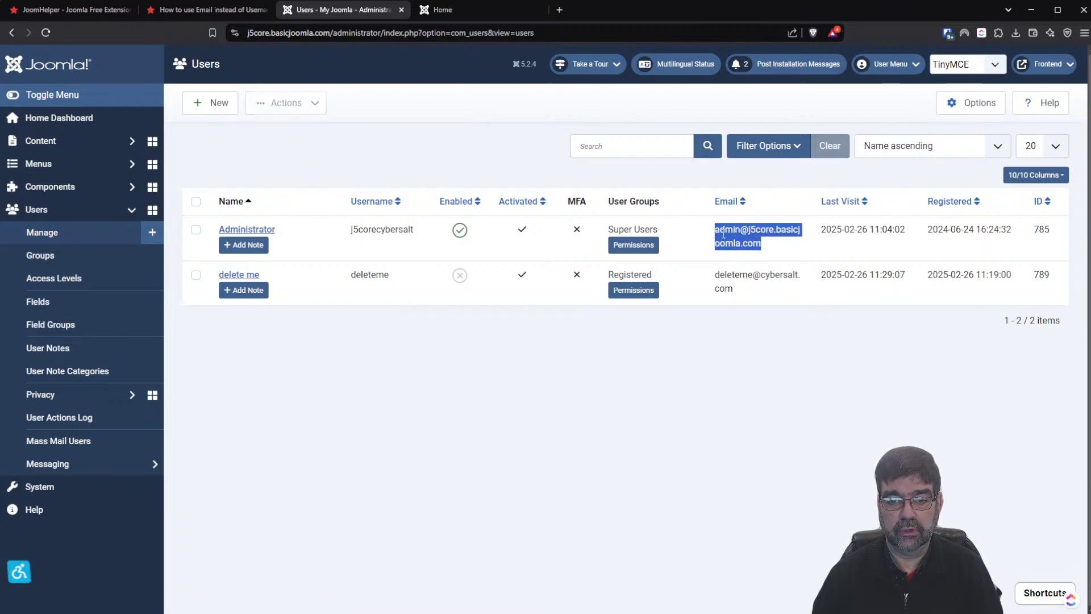
{"action": "right_click", "coordinate": [727, 237]}
{"action": "left_click", "coordinate": [747, 243]}
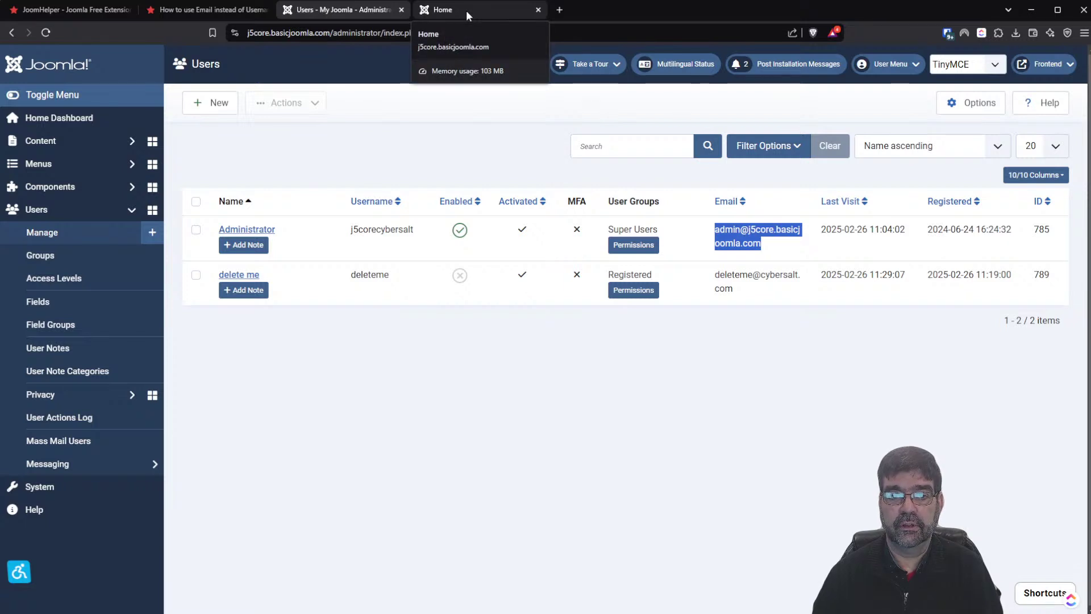
Log out of the administrator back end from the User Menu.
{"action": "left_click", "coordinate": [1035, 67]}
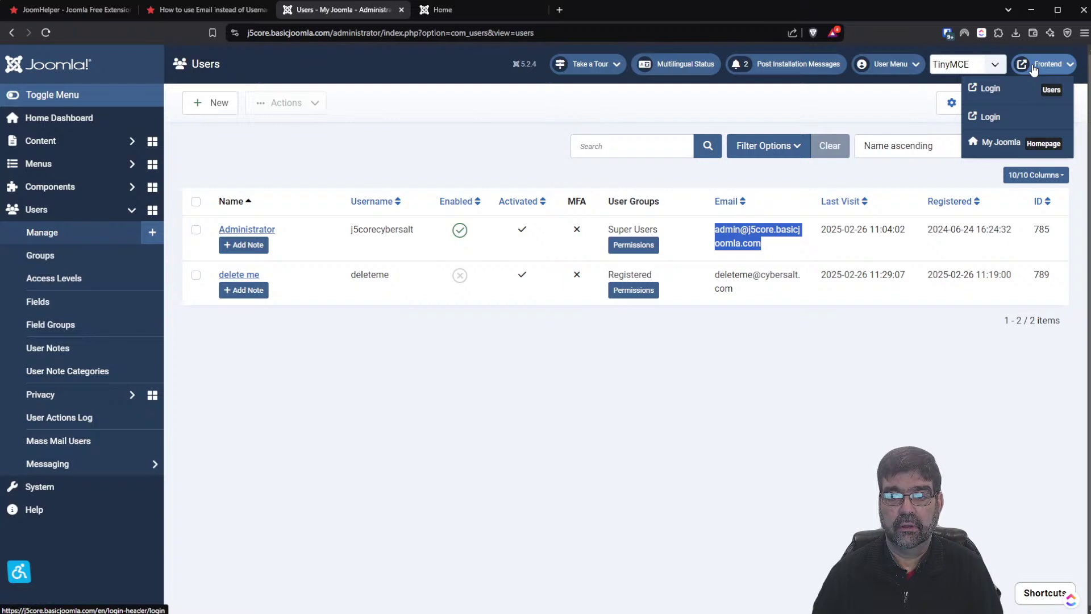
{"action": "left_click", "coordinate": [889, 63]}
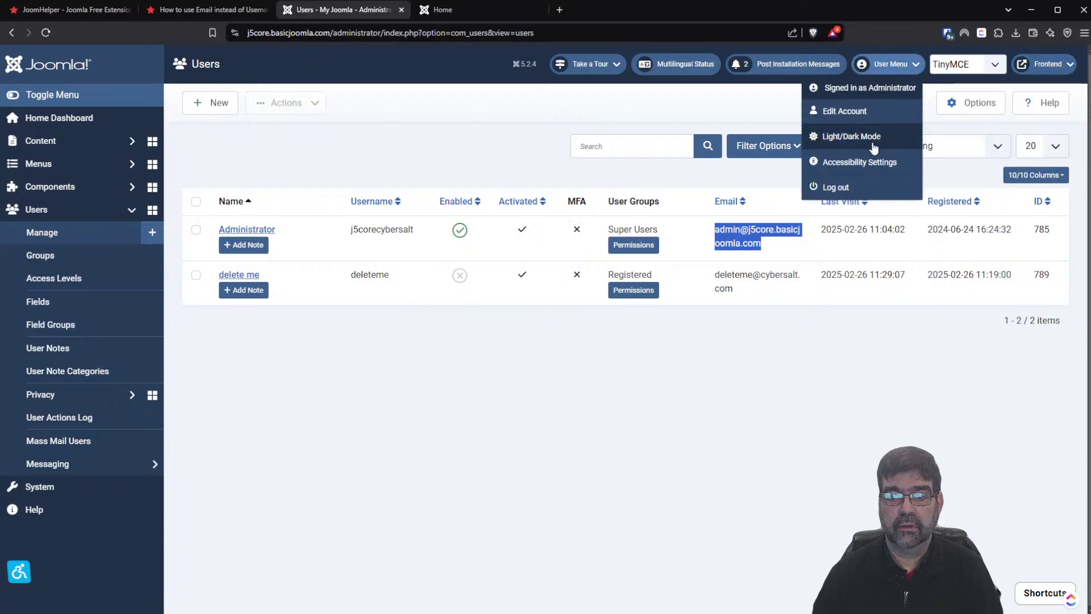
{"action": "left_click", "coordinate": [874, 187]}
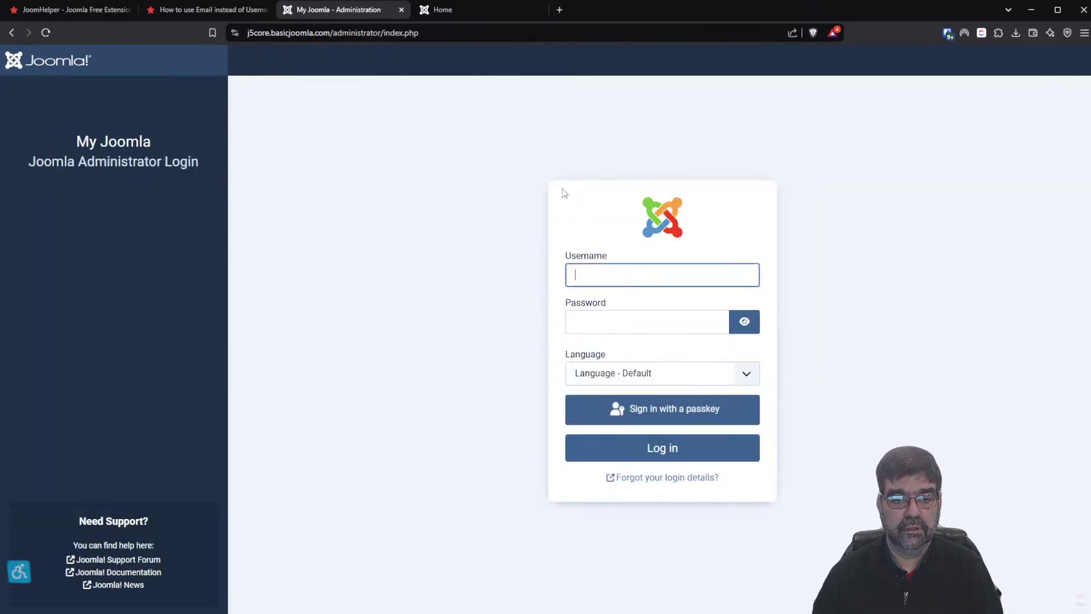
Try logging in with the administrator's e-mail as the username, which gets rejected.
{"action": "left_click", "coordinate": [611, 272]}
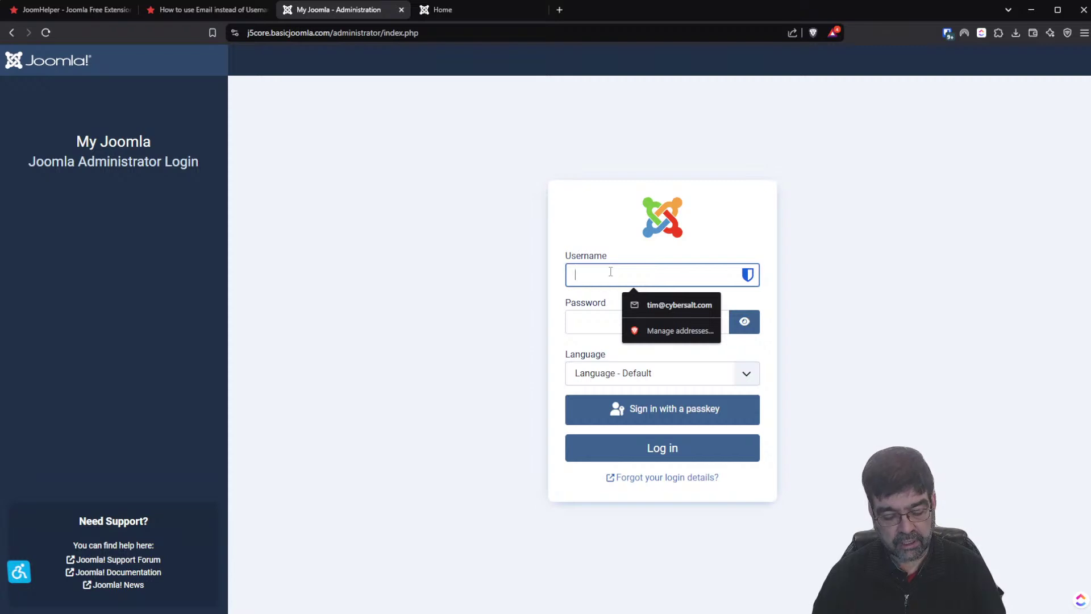
{"action": "key", "text": "ctrl+v"}
{"action": "left_click", "coordinate": [682, 324]}
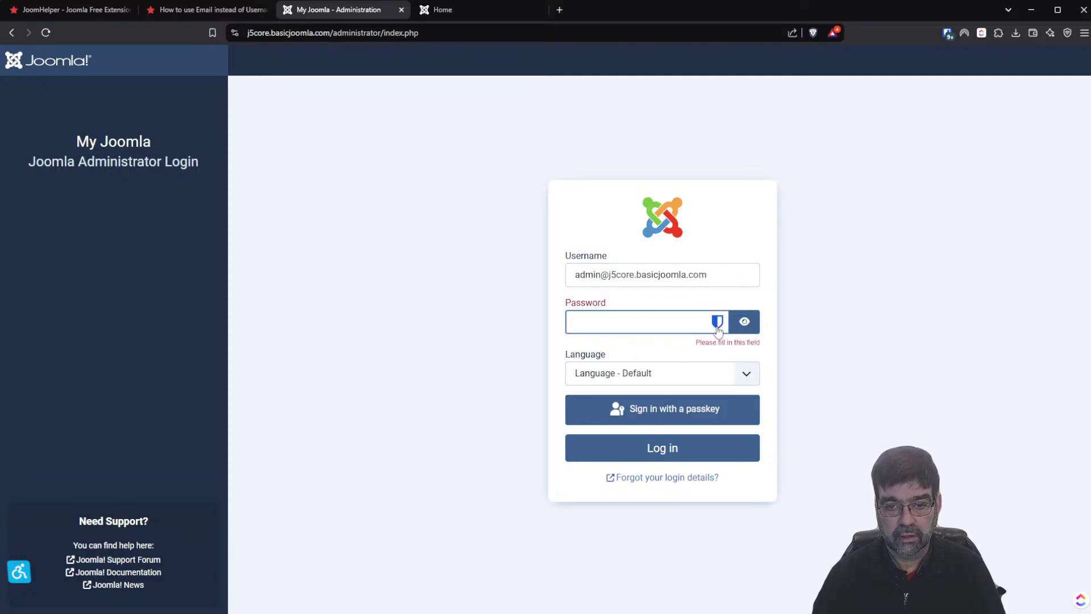
{"action": "left_click", "coordinate": [718, 323]}
{"action": "left_click", "coordinate": [670, 360]}
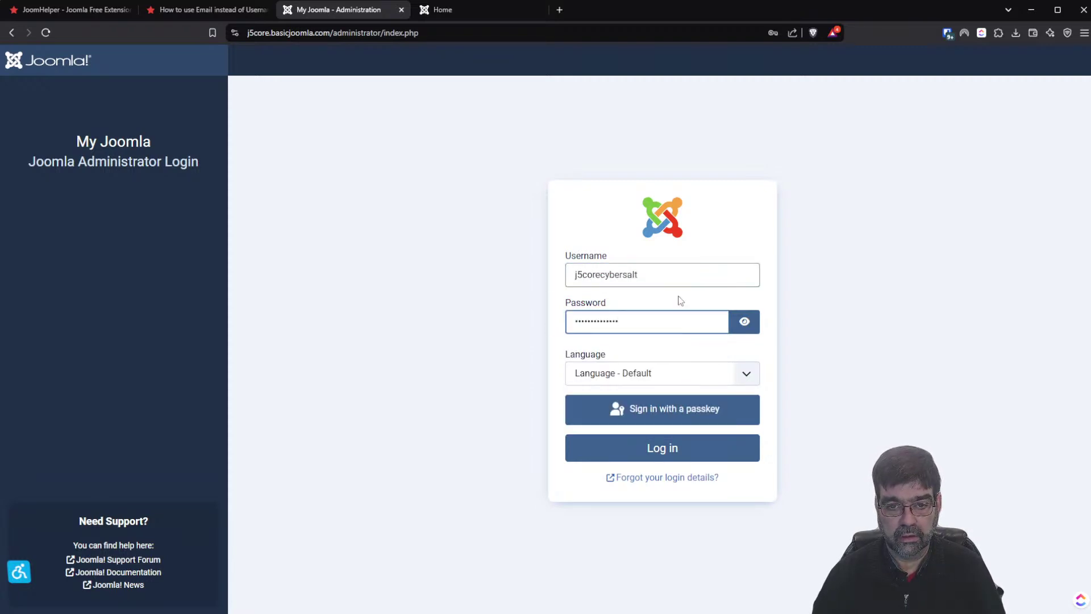
{"action": "left_click_drag", "start_coordinate": [678, 278], "coordinate": [500, 275]}
{"action": "key", "text": "ctrl+v"}
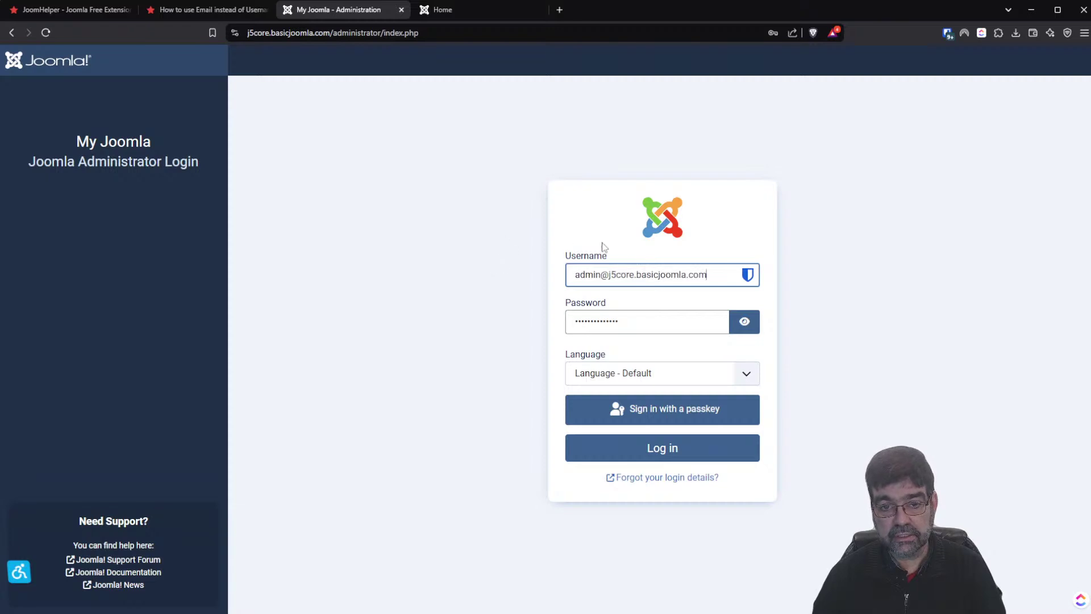
{"action": "left_click", "coordinate": [682, 455]}
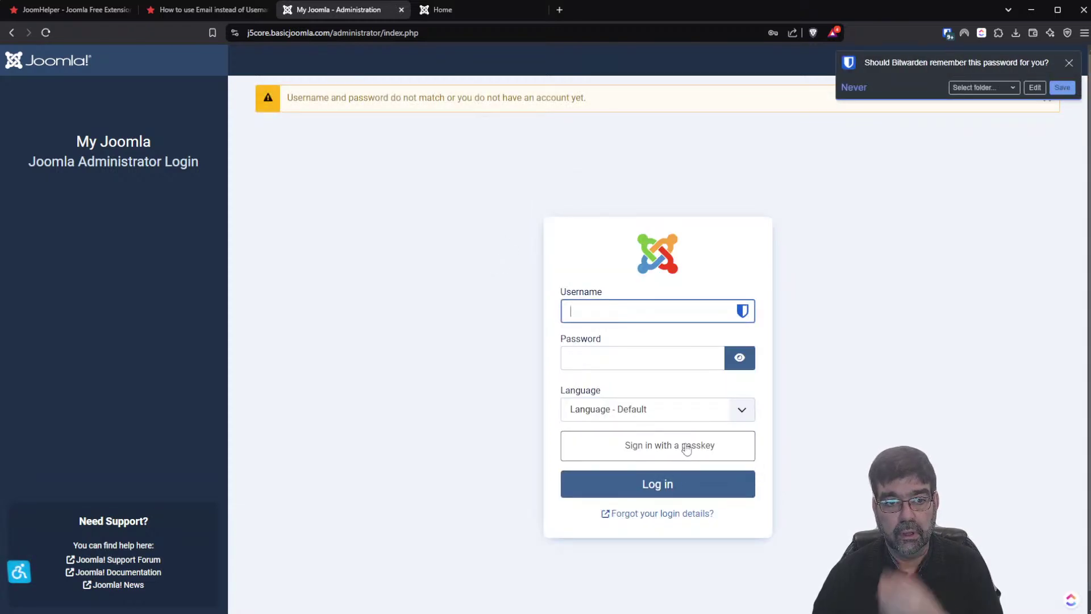
Log in with the saved username and password and dismiss the save-password offer.
{"action": "left_click", "coordinate": [744, 317]}
{"action": "left_click", "coordinate": [678, 354]}
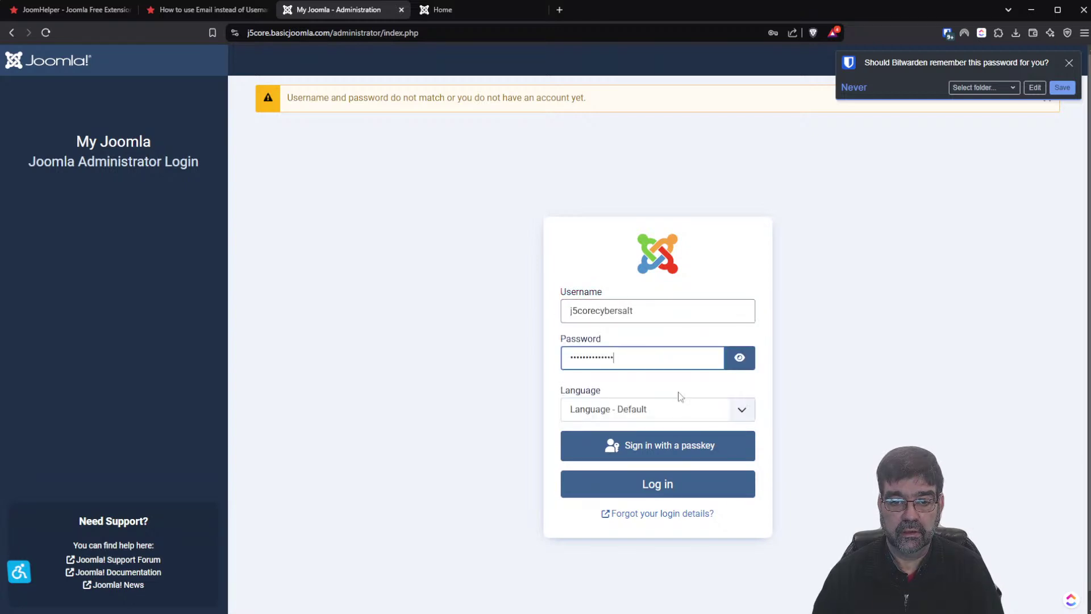
{"action": "left_click", "coordinate": [667, 484]}
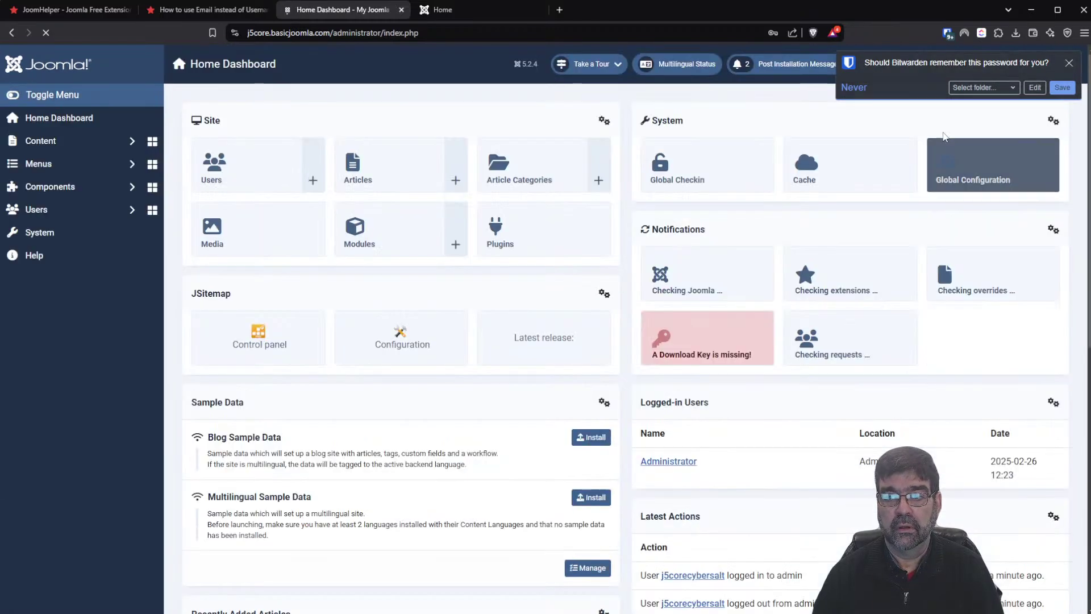
{"action": "left_click", "coordinate": [1069, 62]}
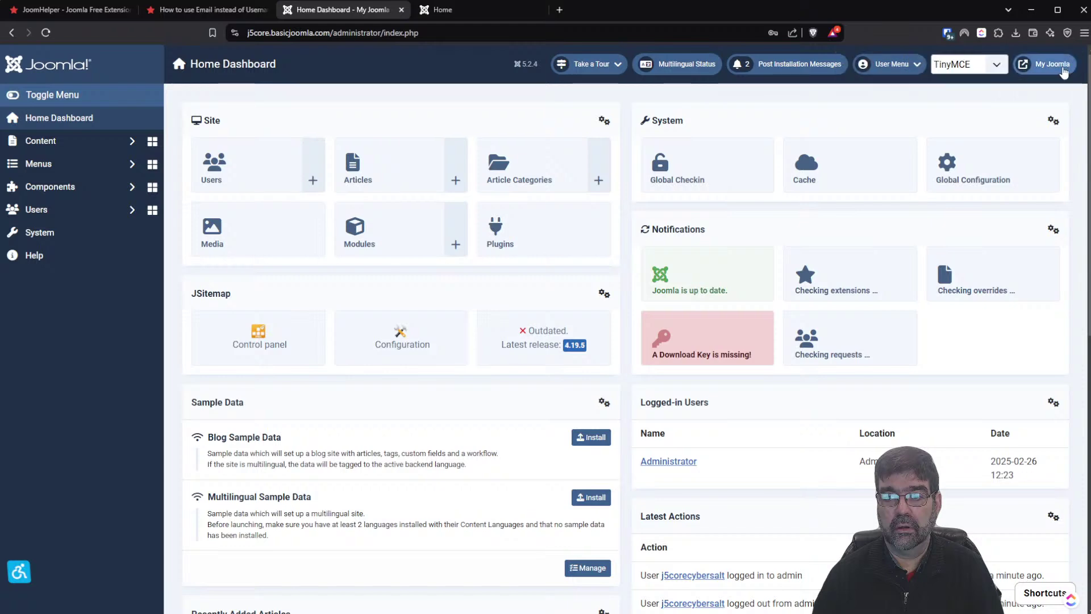
Open the site front end and fill its Login Form with the admin e-mail and saved password.
{"action": "left_click", "coordinate": [948, 68]}
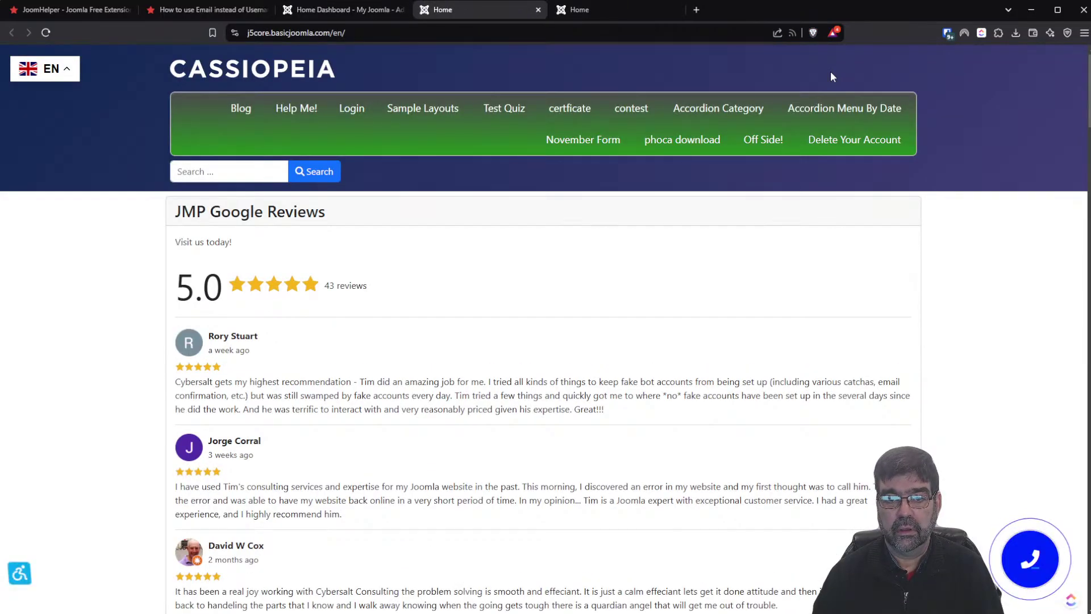
{"action": "left_click_drag", "start_coordinate": [1090, 103], "coordinate": [1082, 438]}
{"action": "left_click", "coordinate": [843, 333]}
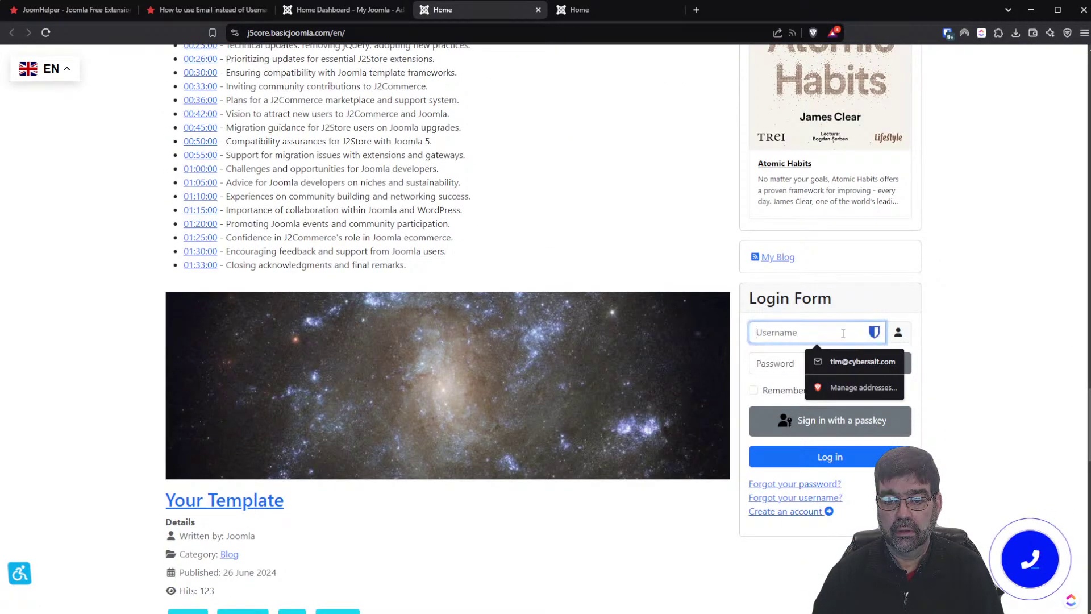
{"action": "left_click", "coordinate": [874, 335]}
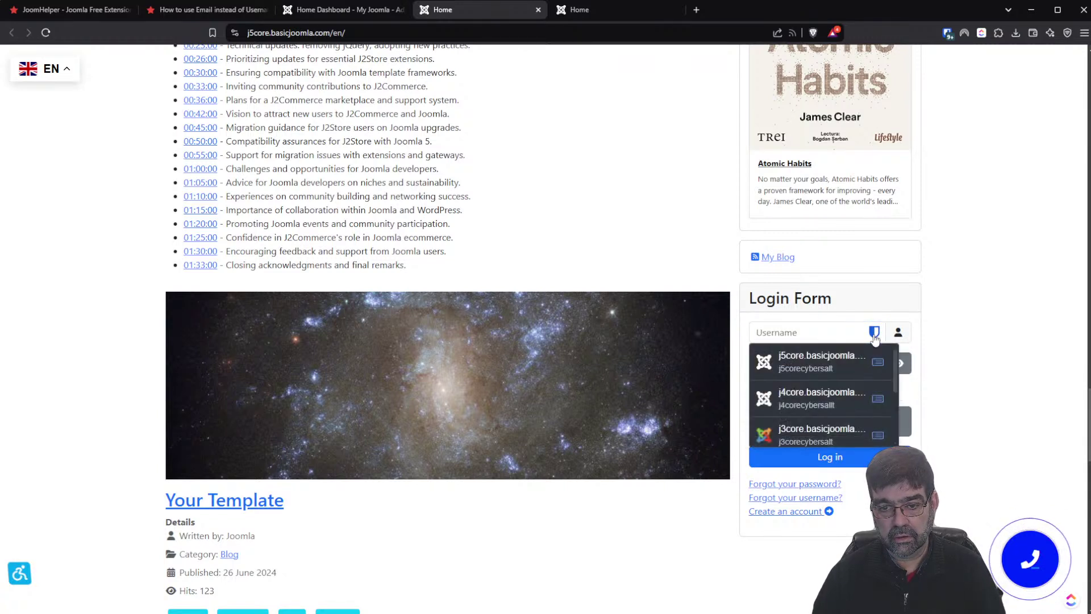
{"action": "left_click", "coordinate": [834, 370]}
{"action": "double_click", "coordinate": [830, 334]}
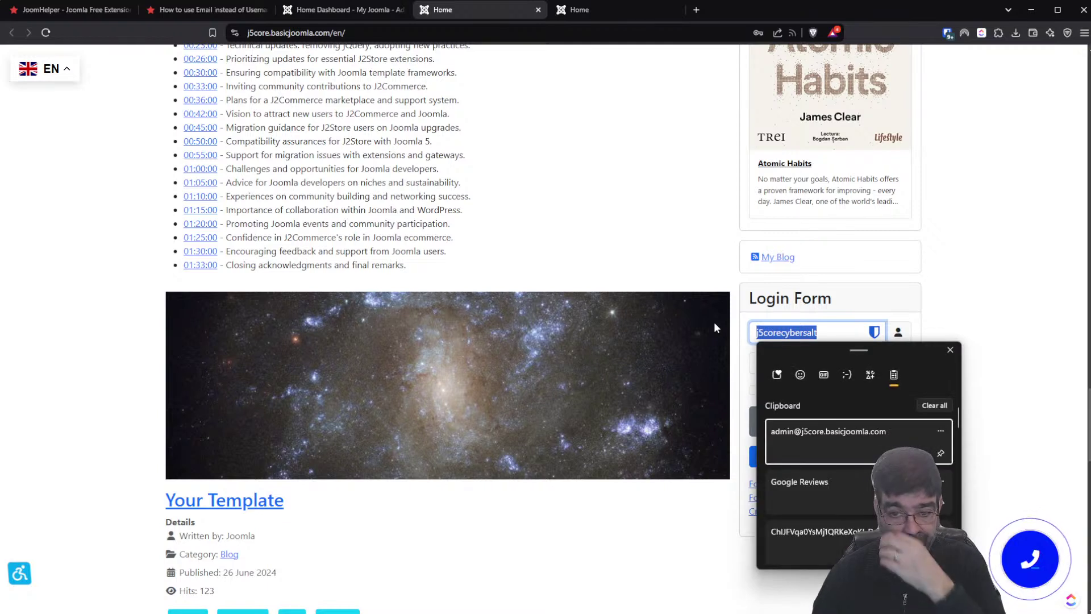
{"action": "left_click", "coordinate": [820, 434]}
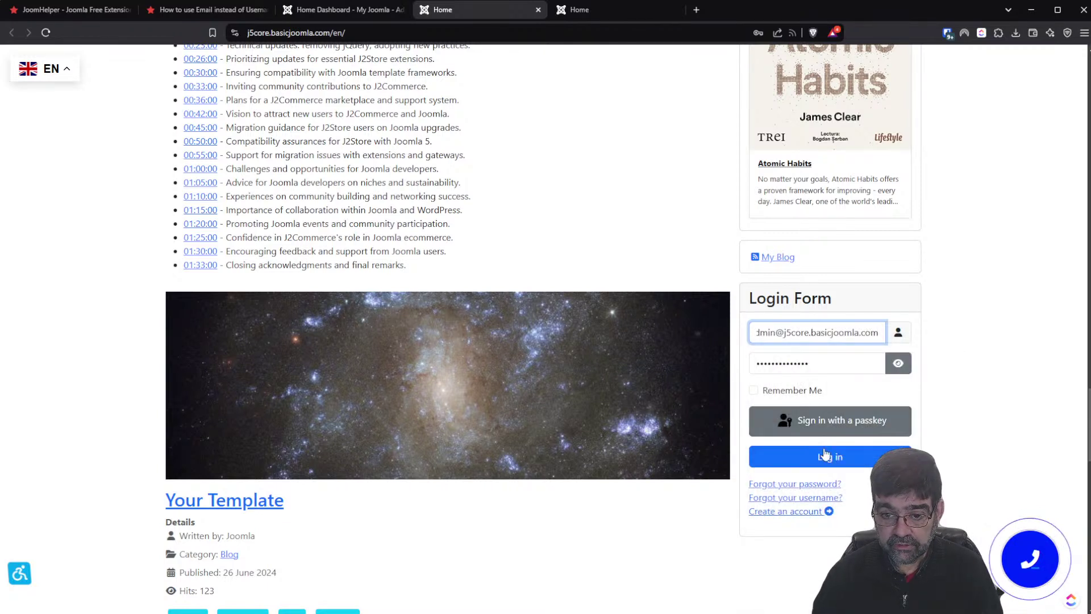
Log in on the front end, then return to the Email Login Plugin article.
{"action": "left_click", "coordinate": [827, 458]}
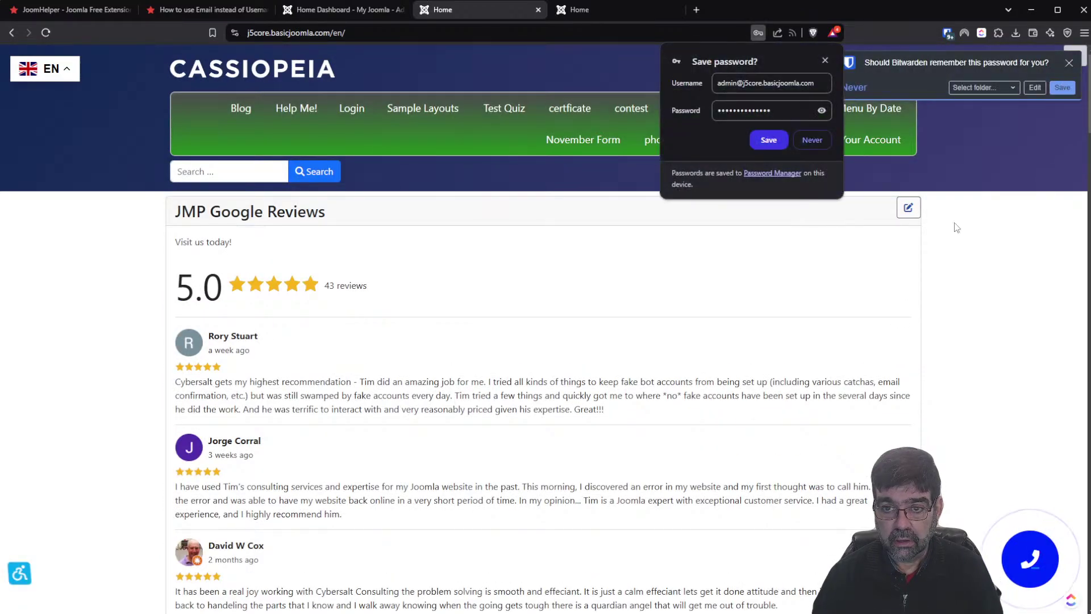
{"action": "left_click_drag", "start_coordinate": [1088, 94], "coordinate": [1080, 382]}
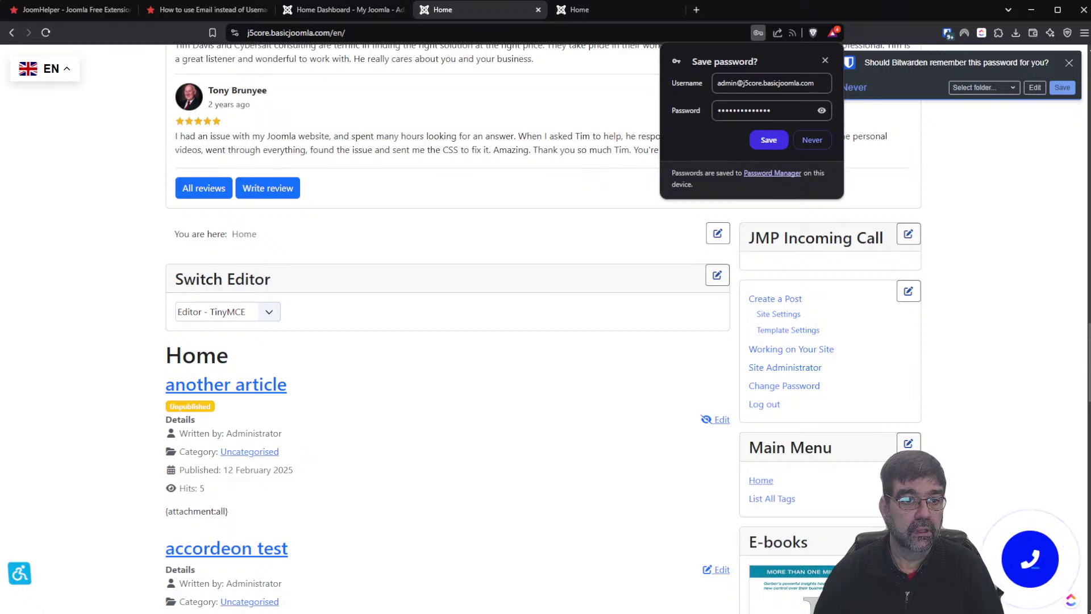
{"action": "left_click", "coordinate": [171, 9]}
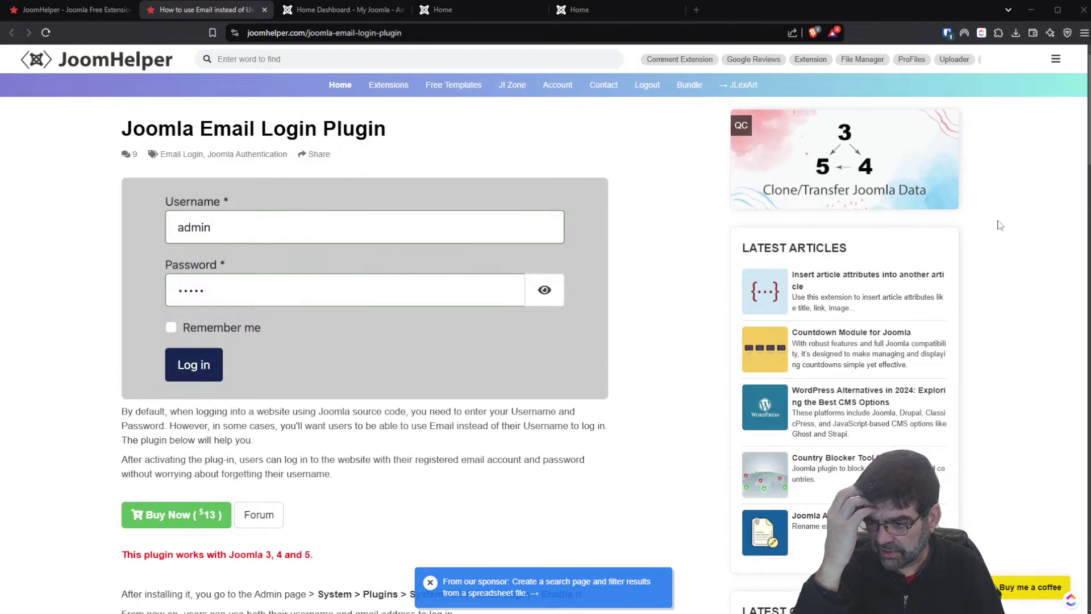
Browse the JoomHelper home page's extension article list, then open a new blank tab.
{"action": "left_click", "coordinate": [91, 11]}
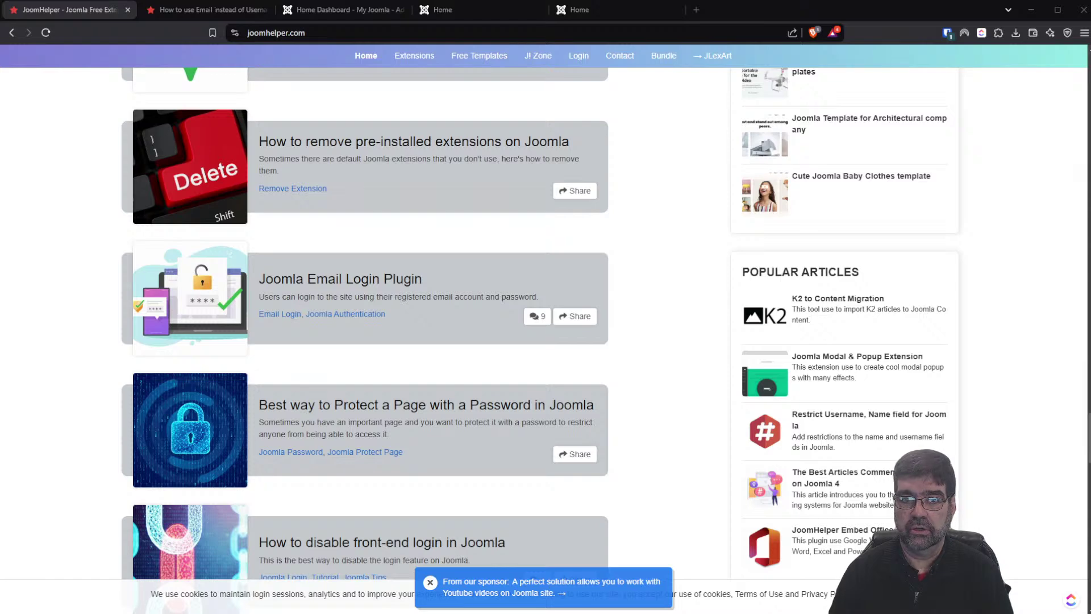
{"action": "left_click", "coordinate": [695, 10]}
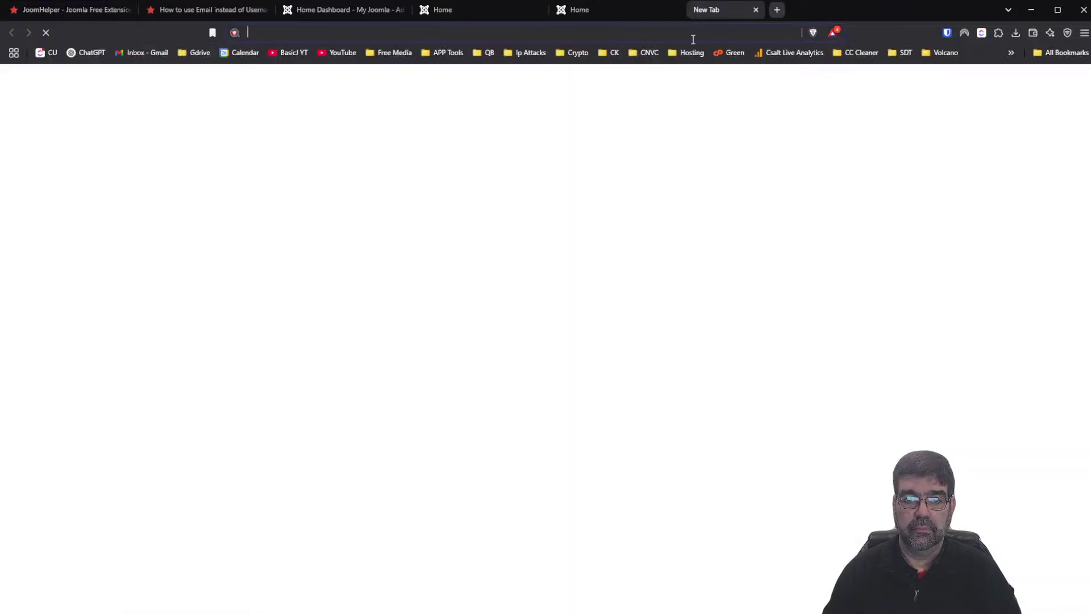
Search the web for 'r2h joomla', open the R2H ImageManager page and copy its address.
{"action": "type", "text": "r2k"}
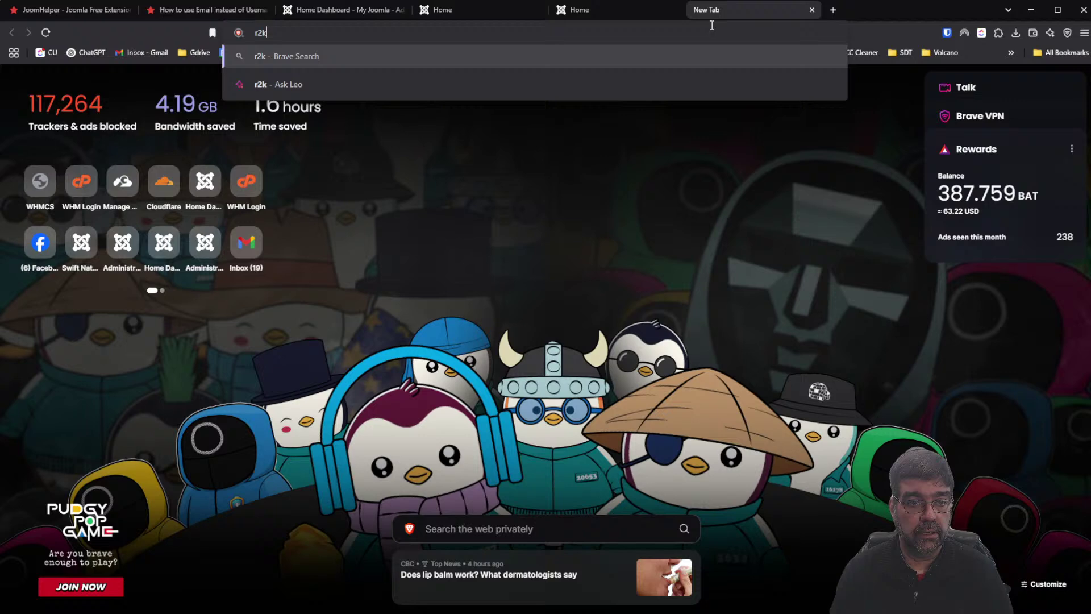
{"action": "key", "text": "BackSpace"}
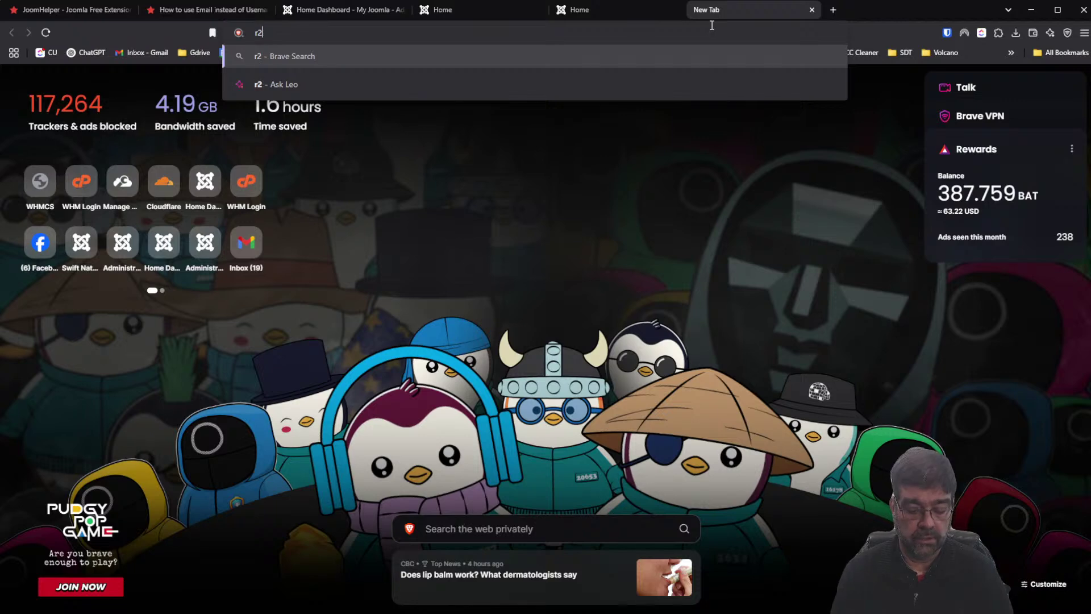
{"action": "type", "text": "h joomla"}
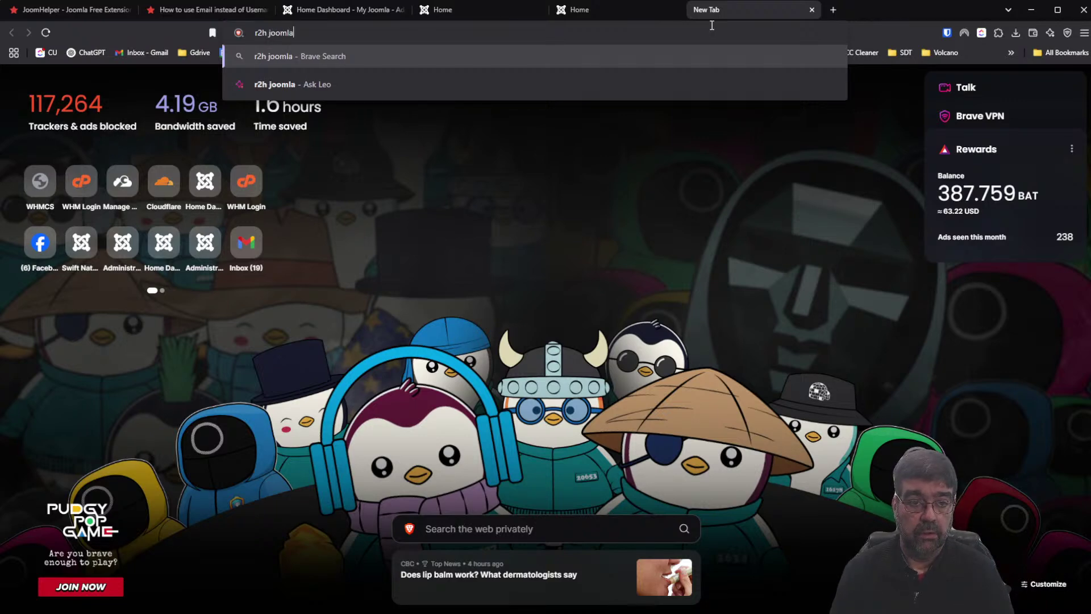
{"action": "key", "text": "Return"}
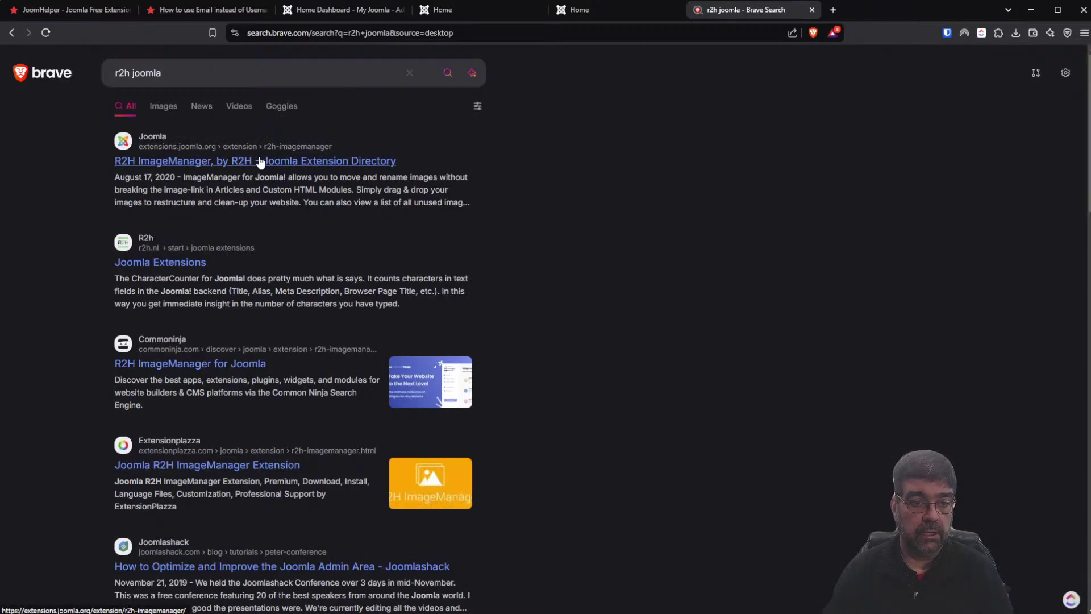
{"action": "left_click", "coordinate": [260, 162]}
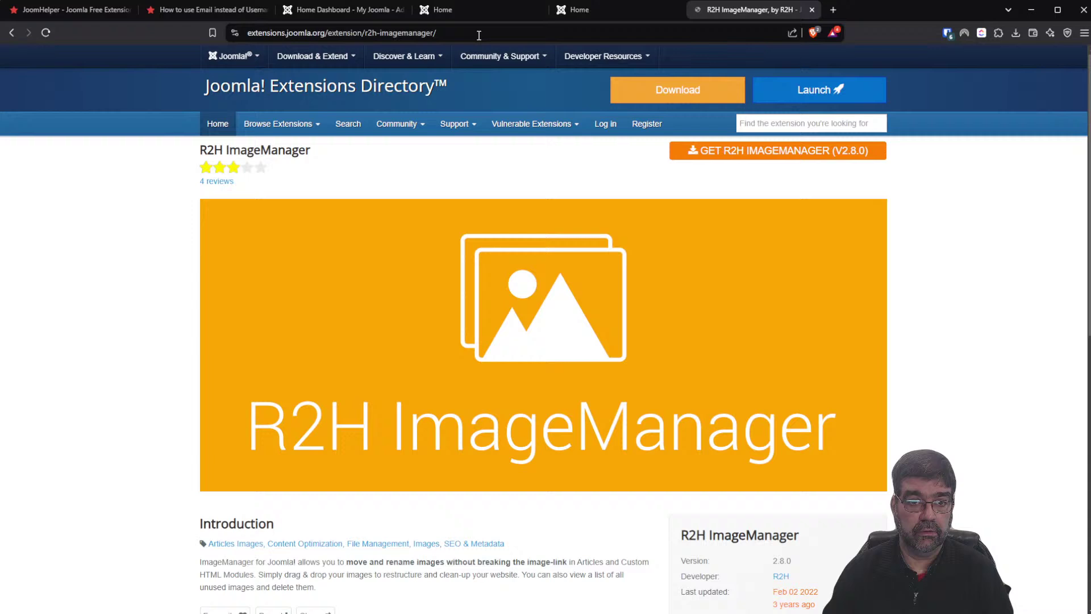
{"action": "right_click", "coordinate": [479, 35]}
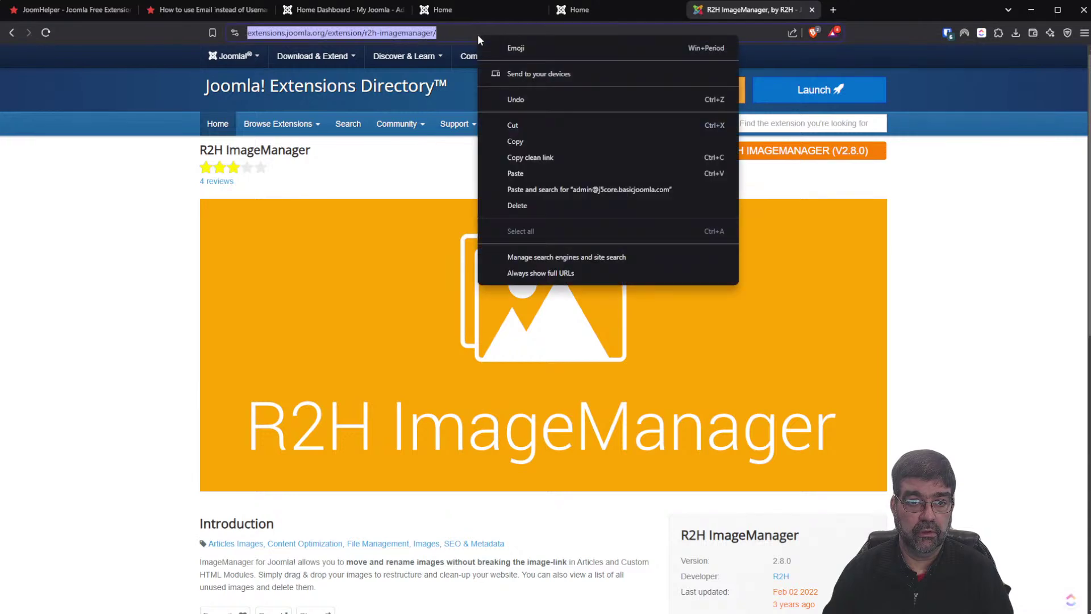
{"action": "left_click", "coordinate": [540, 141]}
{"action": "key", "text": "alt+Tab"}
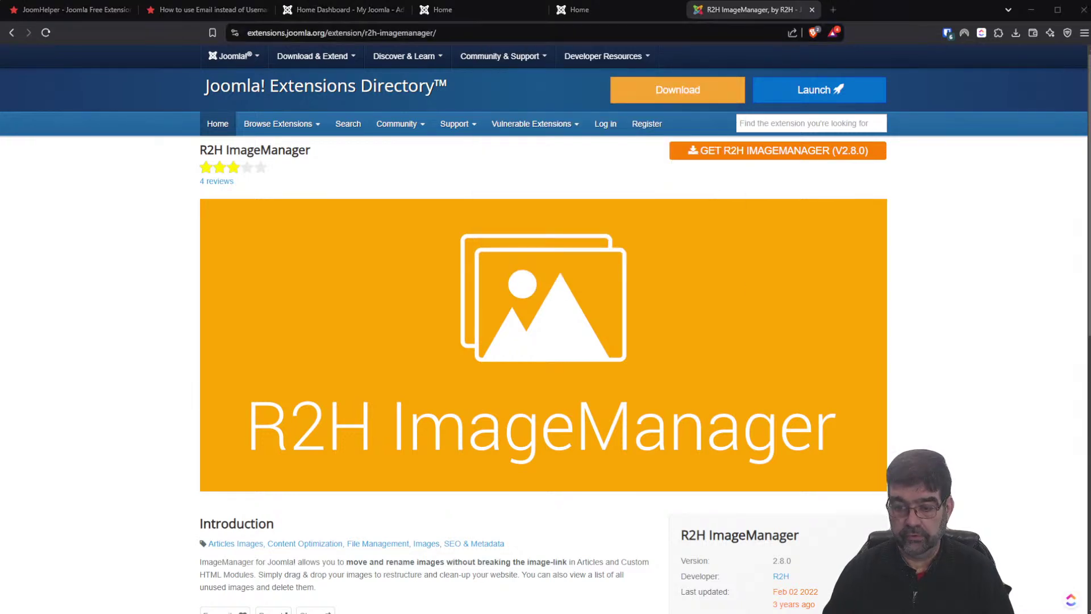
Review the ImageManager 2.x listing (2.10.3, € 39.00), download it, then return to the Email Login article.
{"action": "scroll", "coordinate": [578, 467], "scroll_direction": "down", "scroll_amount": 3}
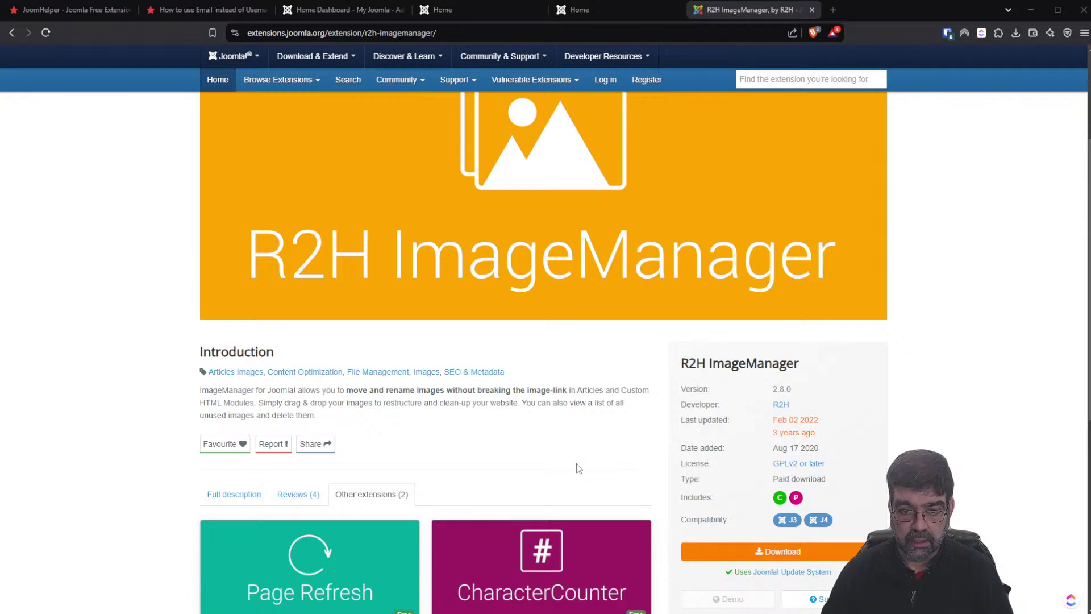
{"action": "scroll", "coordinate": [578, 468], "scroll_direction": "down", "scroll_amount": 3}
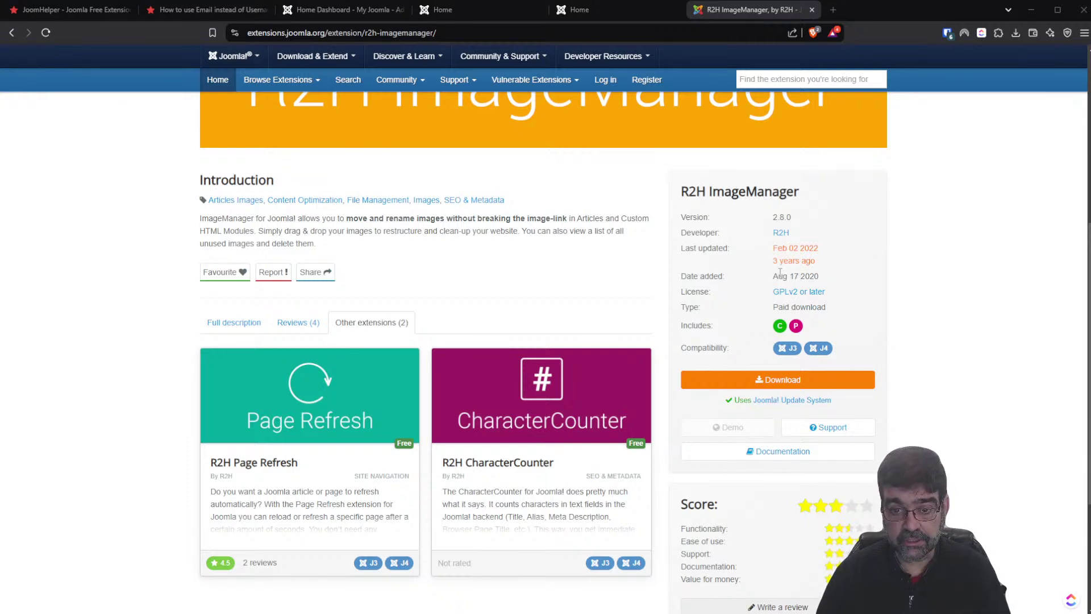
{"action": "left_click", "coordinate": [769, 379]}
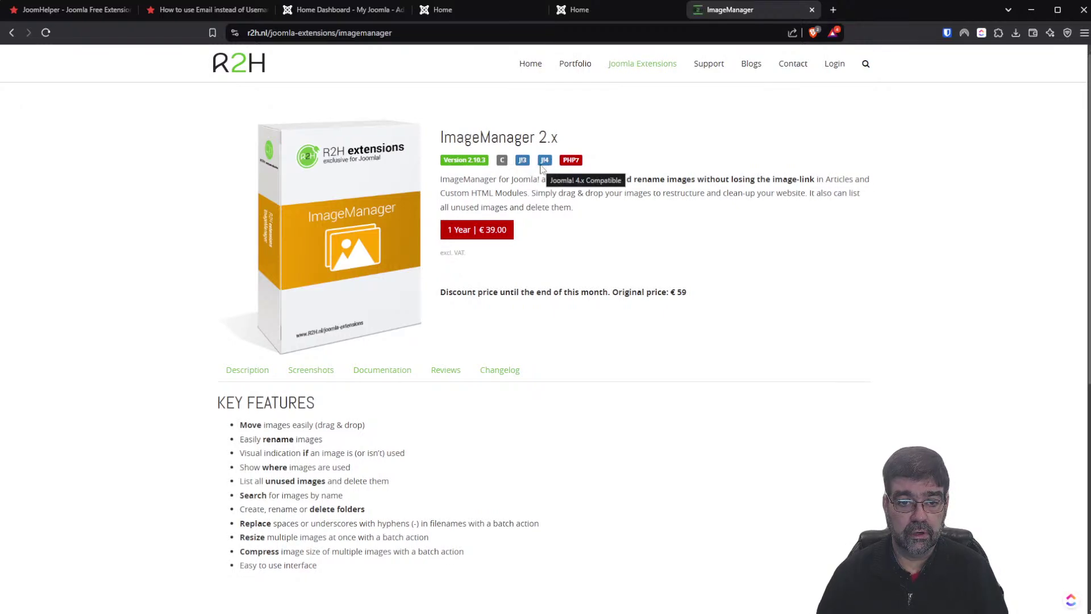
{"action": "scroll", "coordinate": [435, 330], "scroll_direction": "down", "scroll_amount": 5}
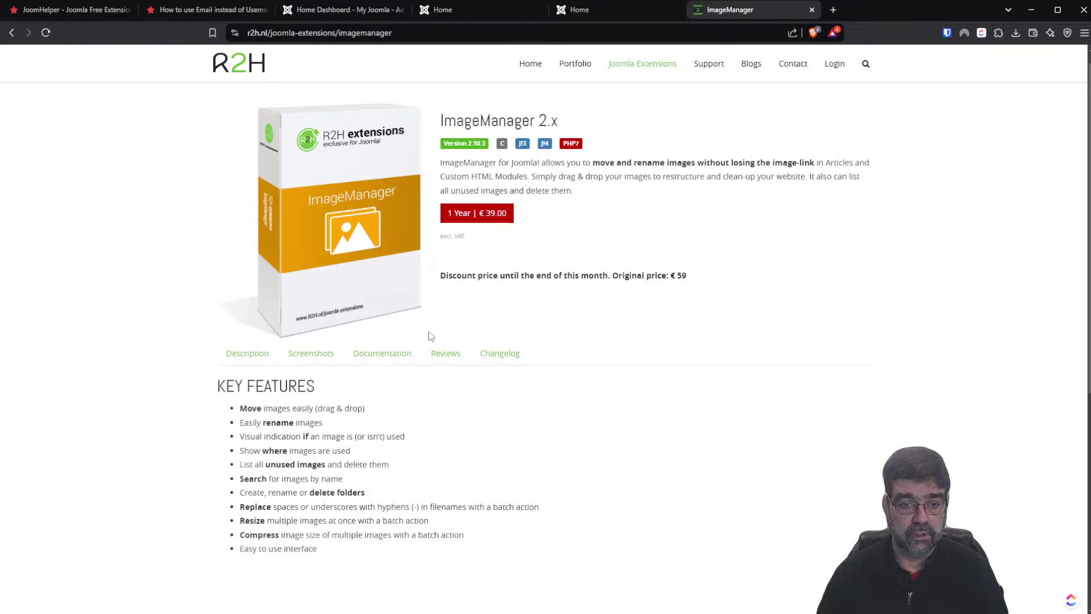
{"action": "scroll", "coordinate": [429, 335], "scroll_direction": "up", "scroll_amount": 2}
{"action": "scroll", "coordinate": [431, 336], "scroll_direction": "up", "scroll_amount": 3}
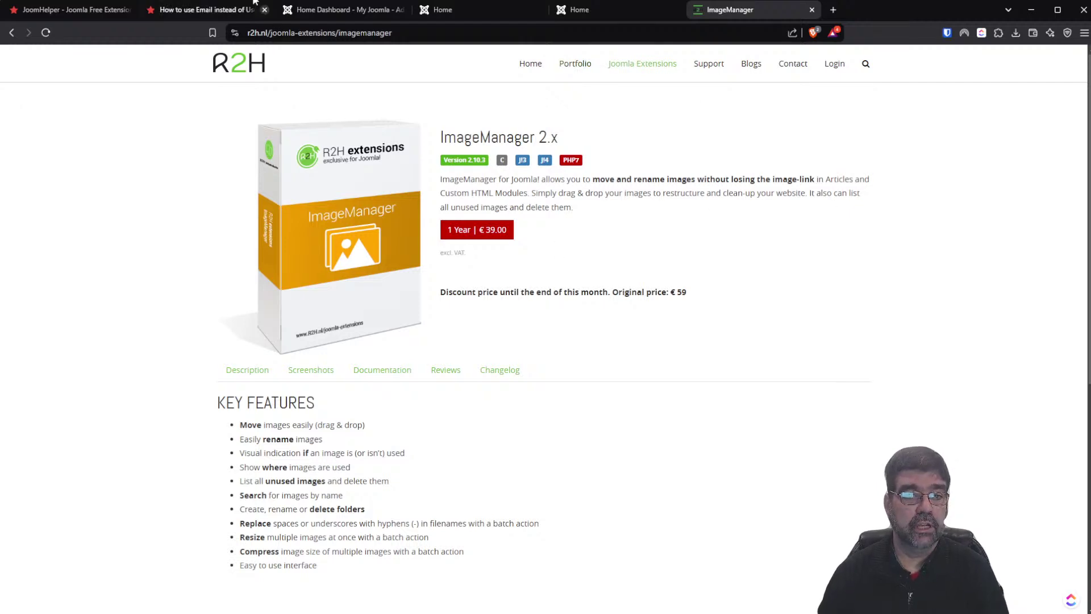
{"action": "left_click", "coordinate": [211, 9]}
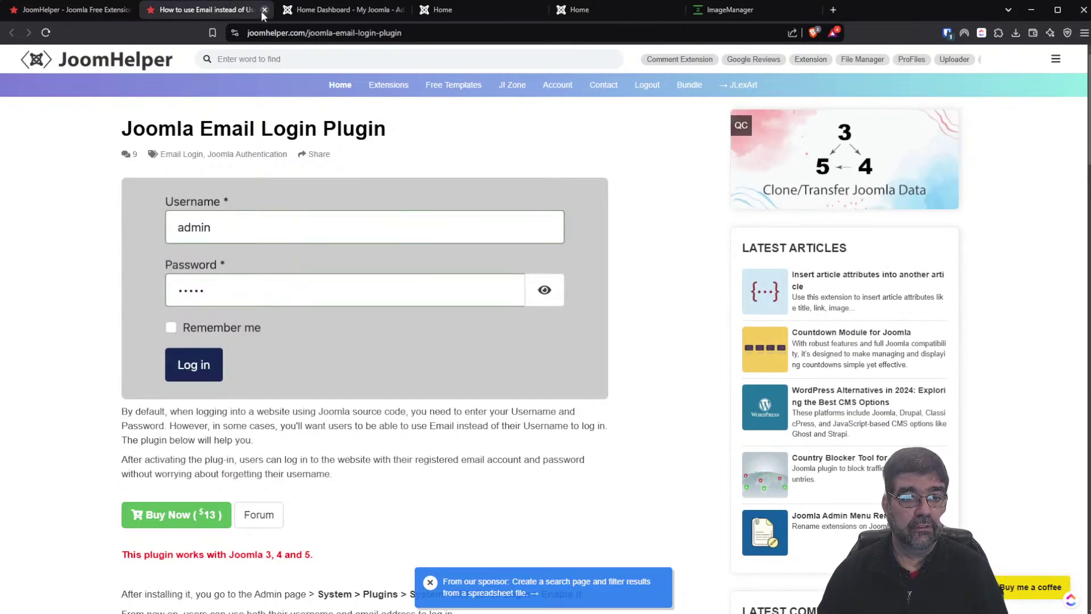
Close the Email Login article, copy the ImageManager page address, and close that tab.
{"action": "left_click", "coordinate": [263, 10]}
{"action": "left_click", "coordinate": [336, 15]}
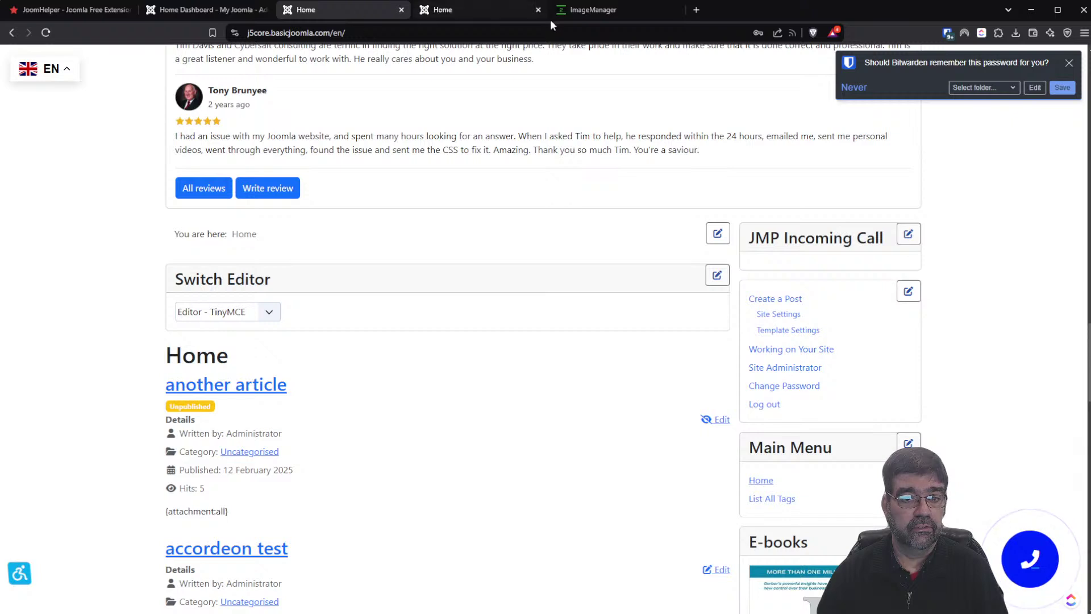
{"action": "left_click", "coordinate": [581, 17]}
{"action": "right_click", "coordinate": [526, 32]}
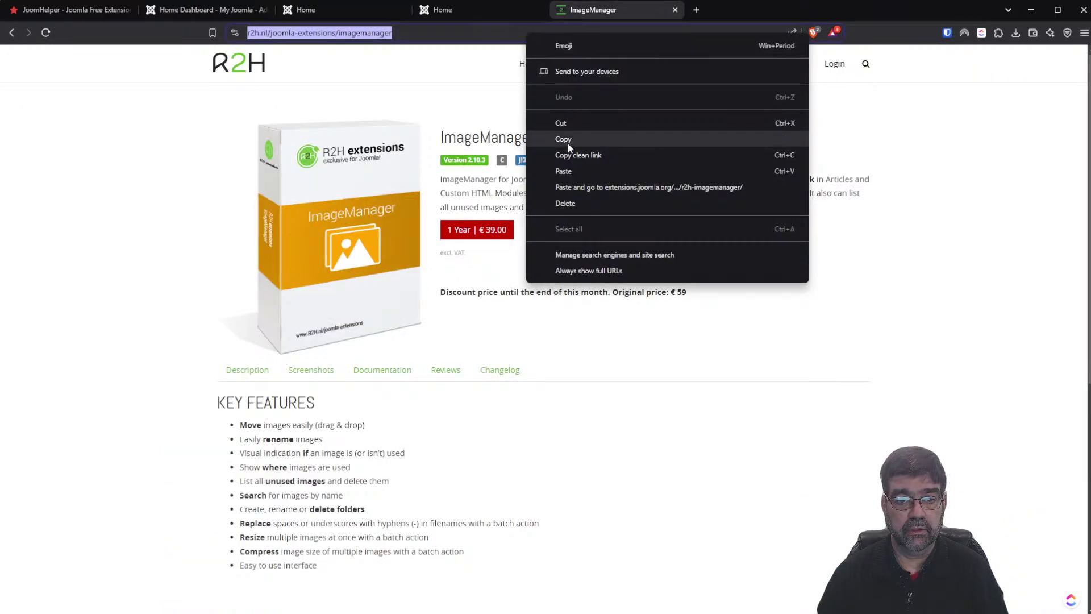
{"action": "left_click", "coordinate": [566, 140]}
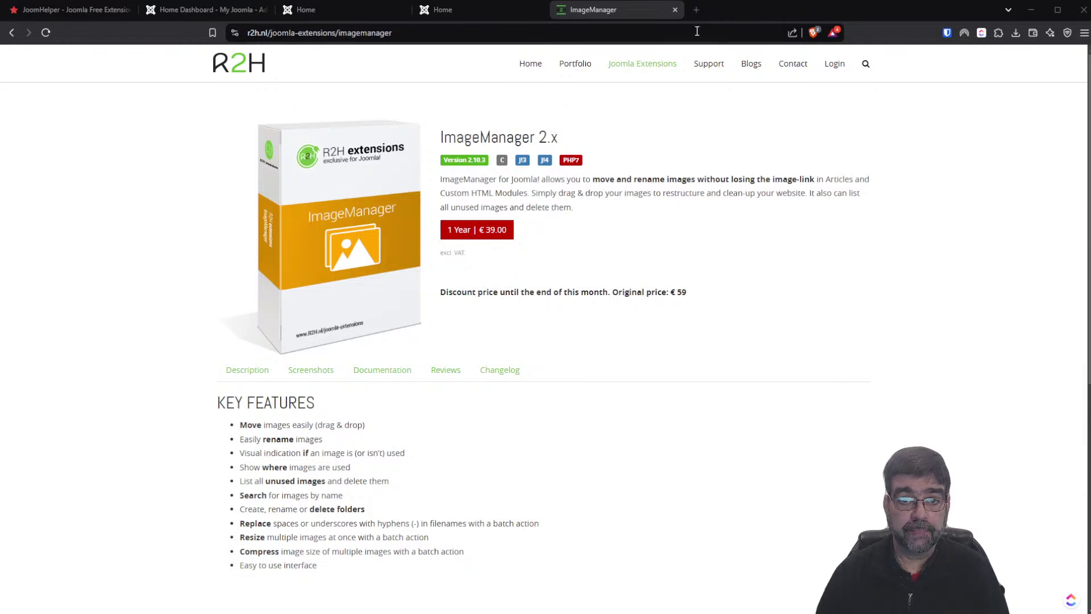
{"action": "left_click", "coordinate": [675, 10]}
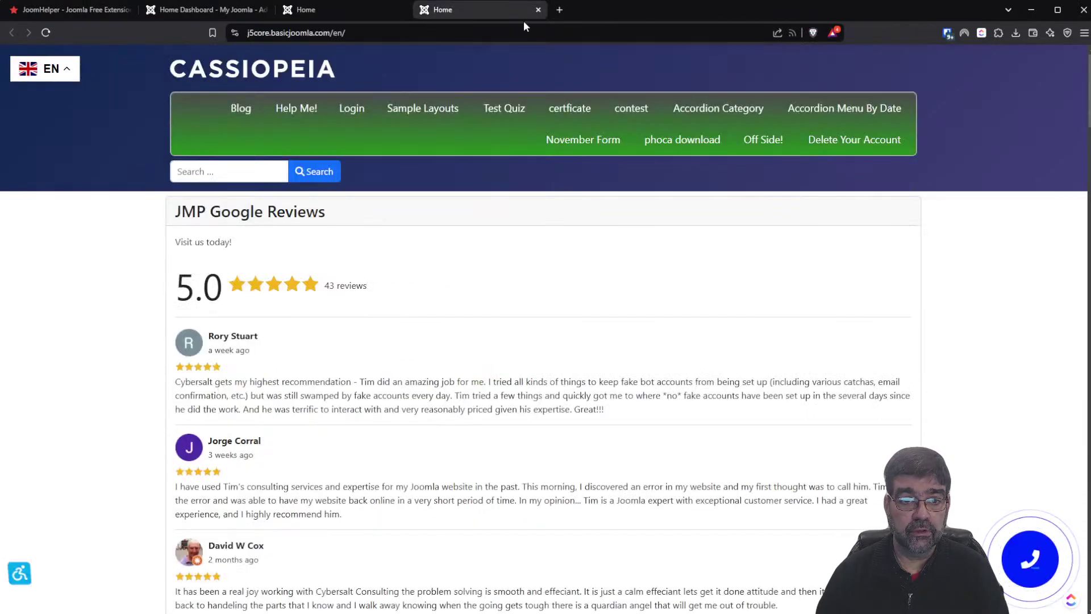
Open JoomHelper's 'Best way to Protect a Page with a Password' article in a new tab.
{"action": "left_click", "coordinate": [64, 16]}
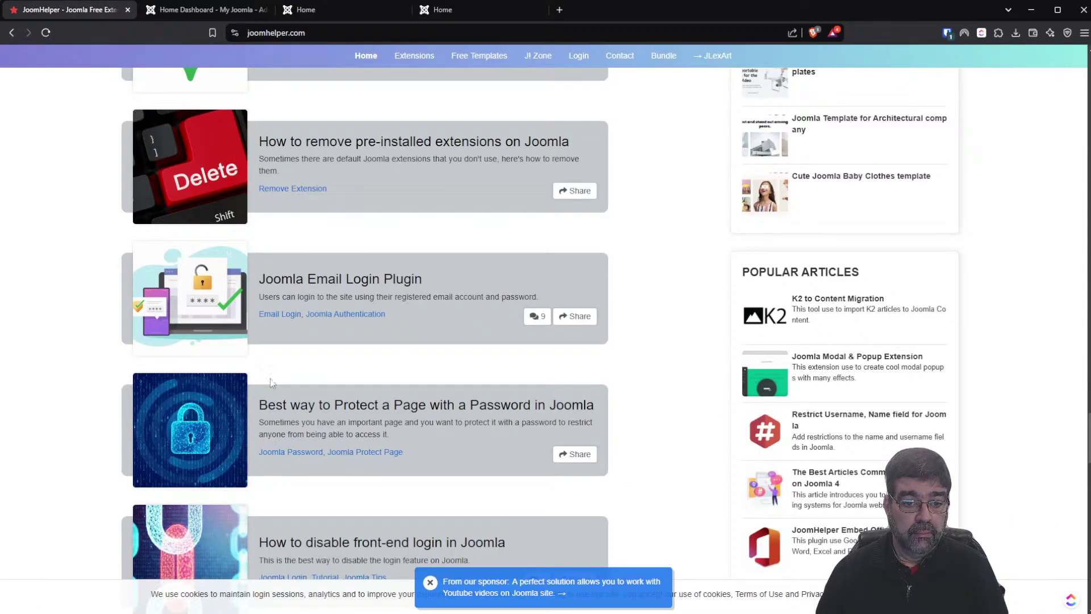
{"action": "right_click", "coordinate": [304, 413]}
{"action": "left_click", "coordinate": [322, 422]}
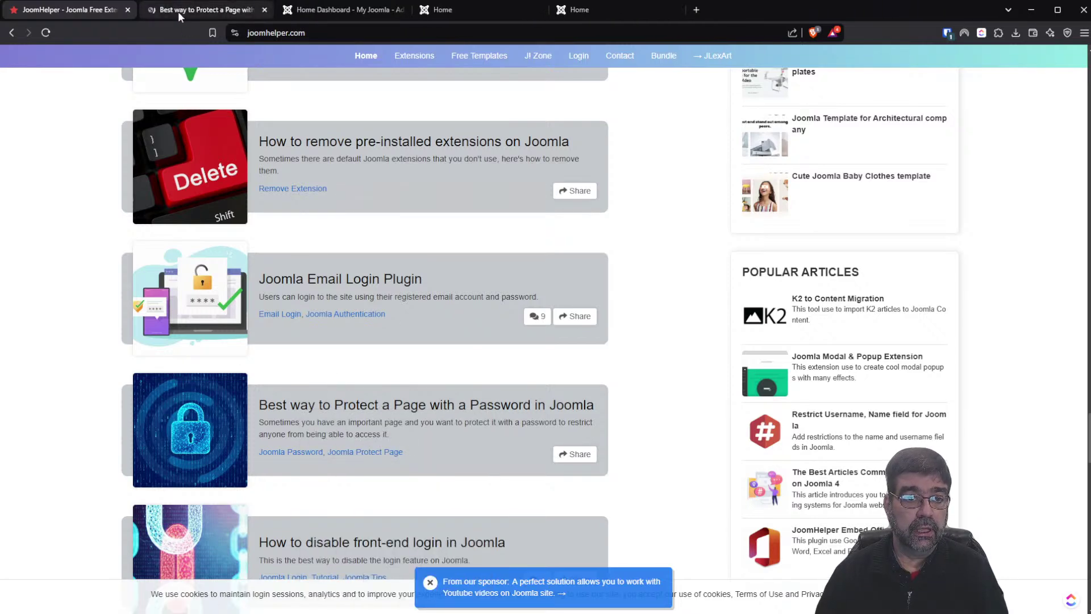
{"action": "left_click", "coordinate": [179, 12]}
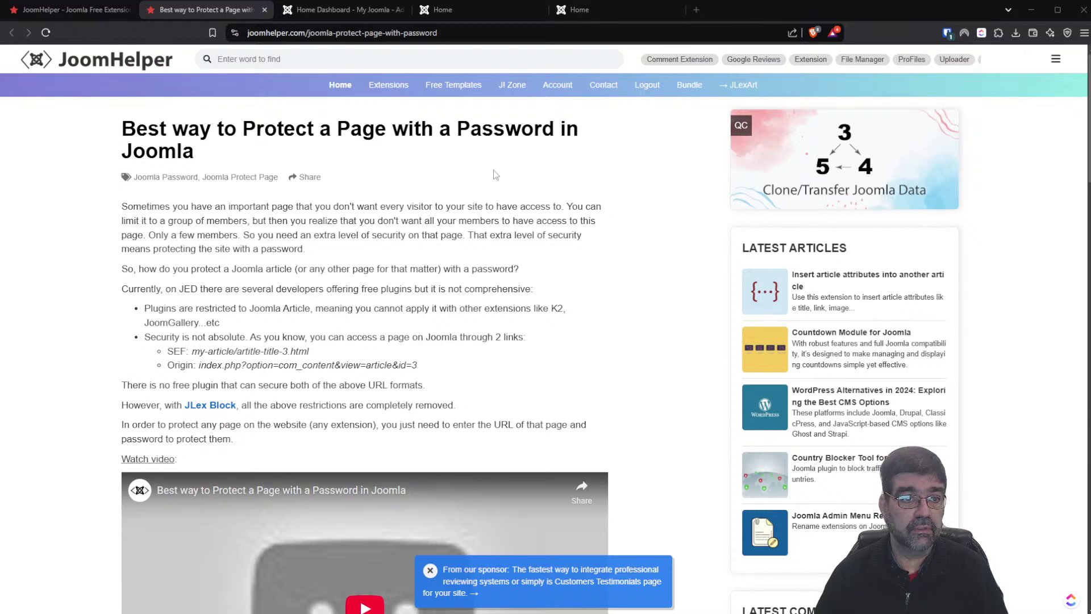
Install the Article_Password_Plugin_v1.1.9 zip through the Joomla extension installer, returning to System.
{"action": "left_click", "coordinate": [341, 9]}
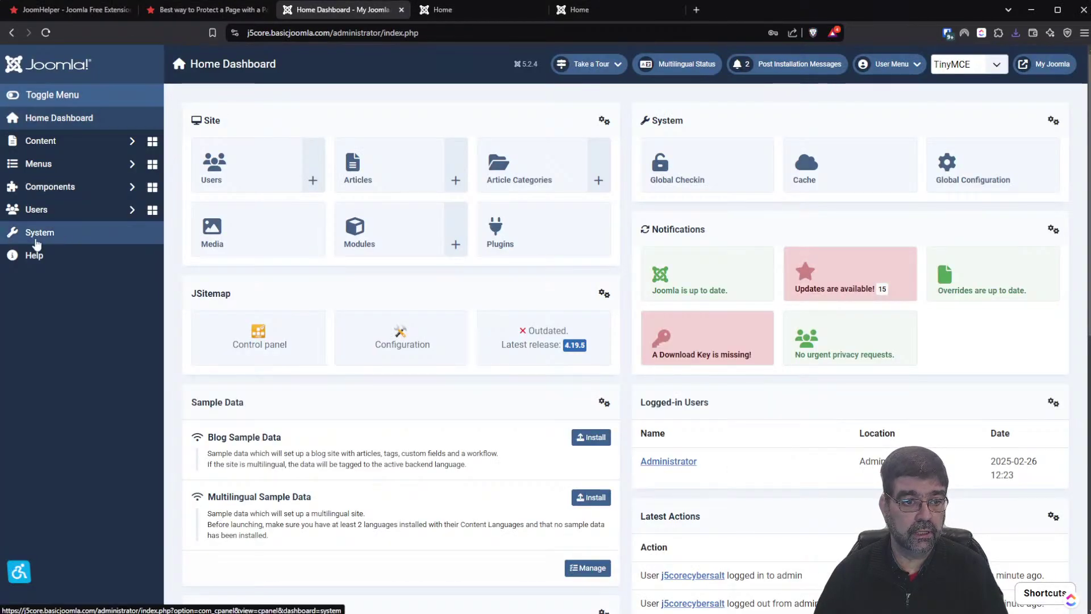
{"action": "left_click", "coordinate": [203, 211]}
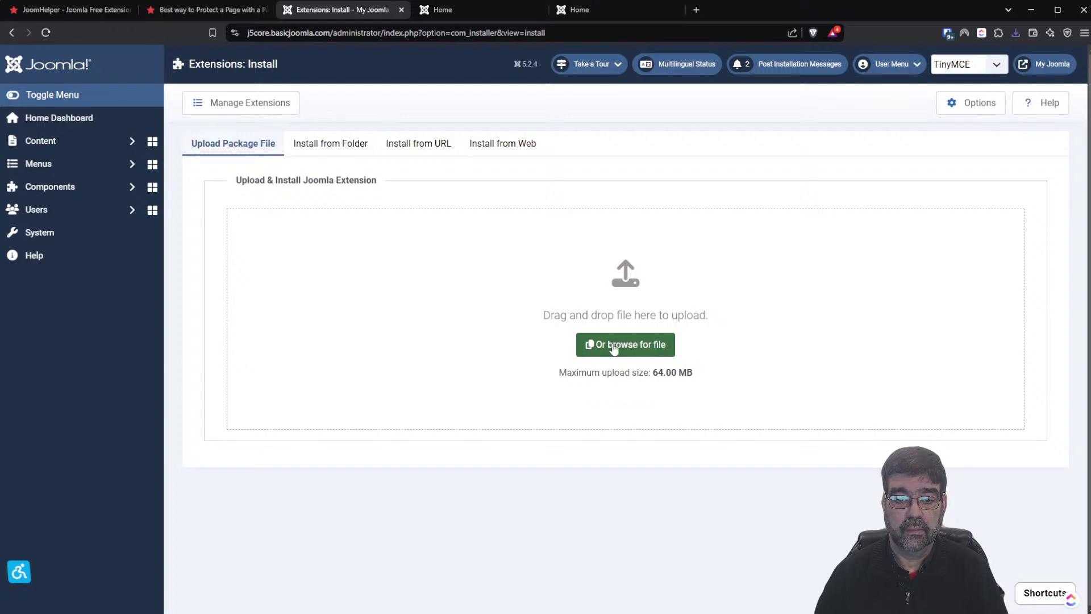
{"action": "left_click", "coordinate": [1016, 32]}
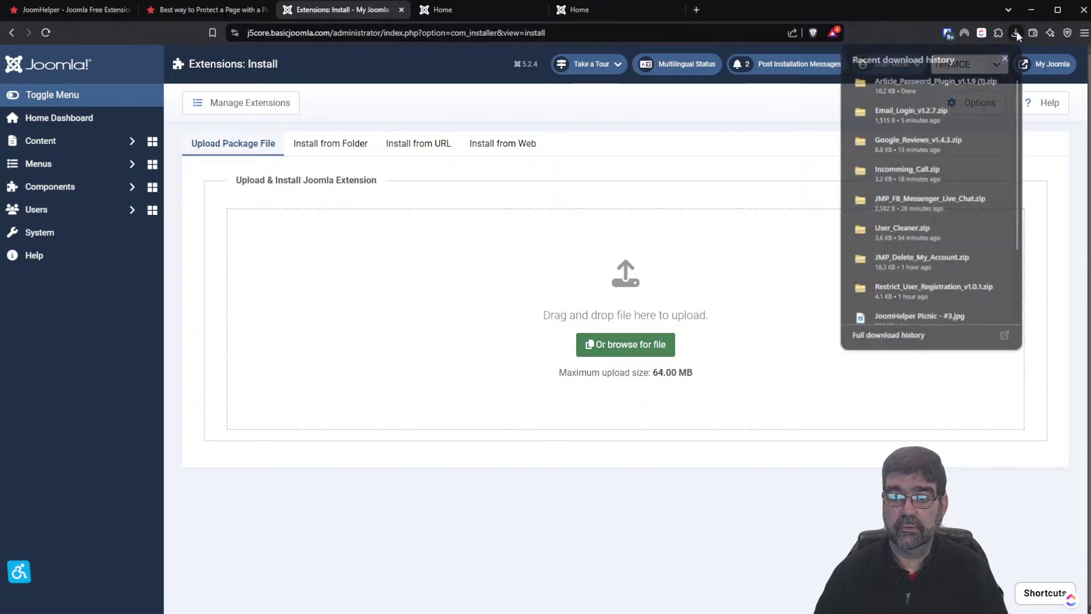
{"action": "left_click_drag", "start_coordinate": [939, 85], "coordinate": [626, 313]}
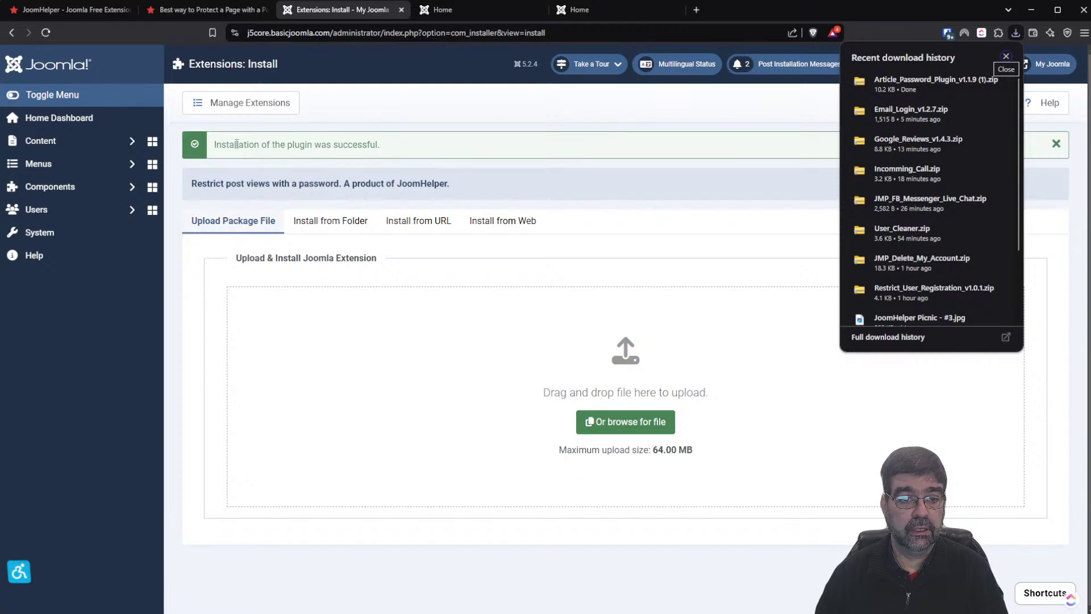
{"action": "left_click", "coordinate": [63, 234]}
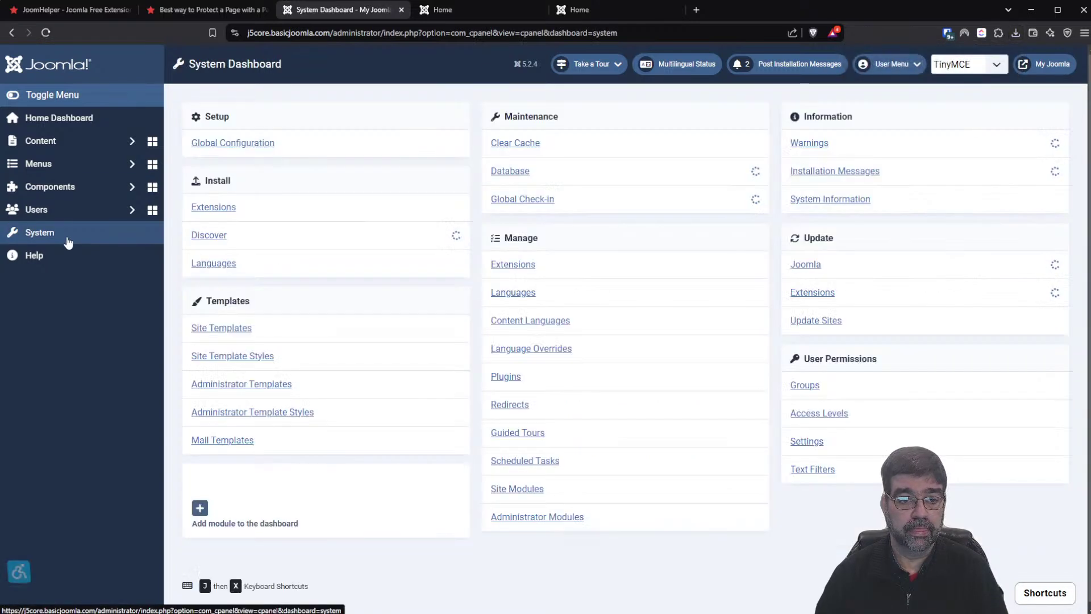
Sort Plugins by ID descending, showing System - JMP Email Login (ID 531) first, then open Articles.
{"action": "left_click", "coordinate": [505, 377]}
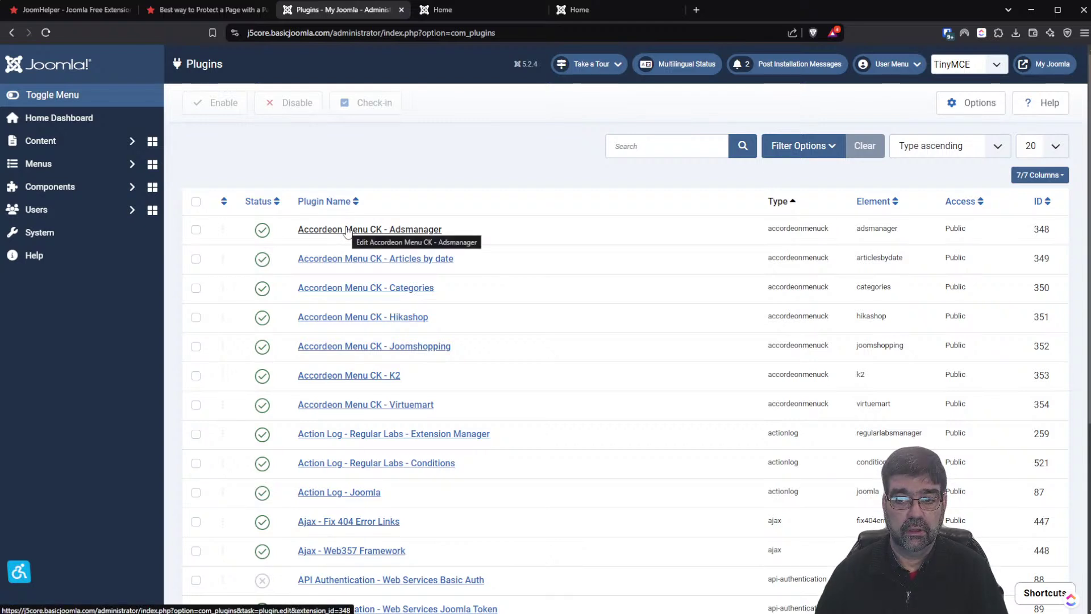
{"action": "left_click", "coordinate": [1047, 202]}
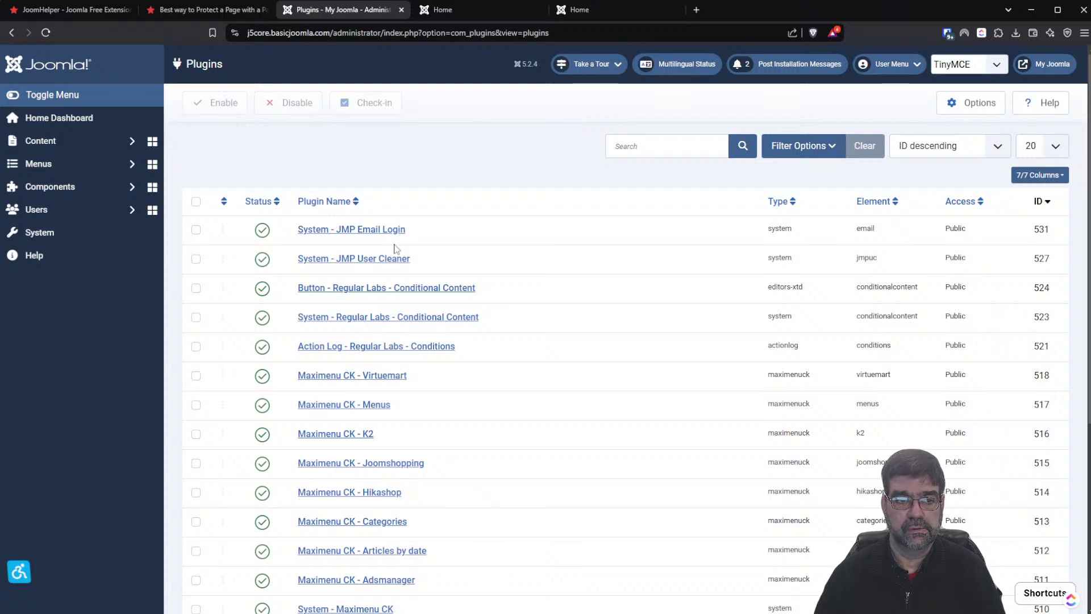
{"action": "left_click", "coordinate": [60, 142]}
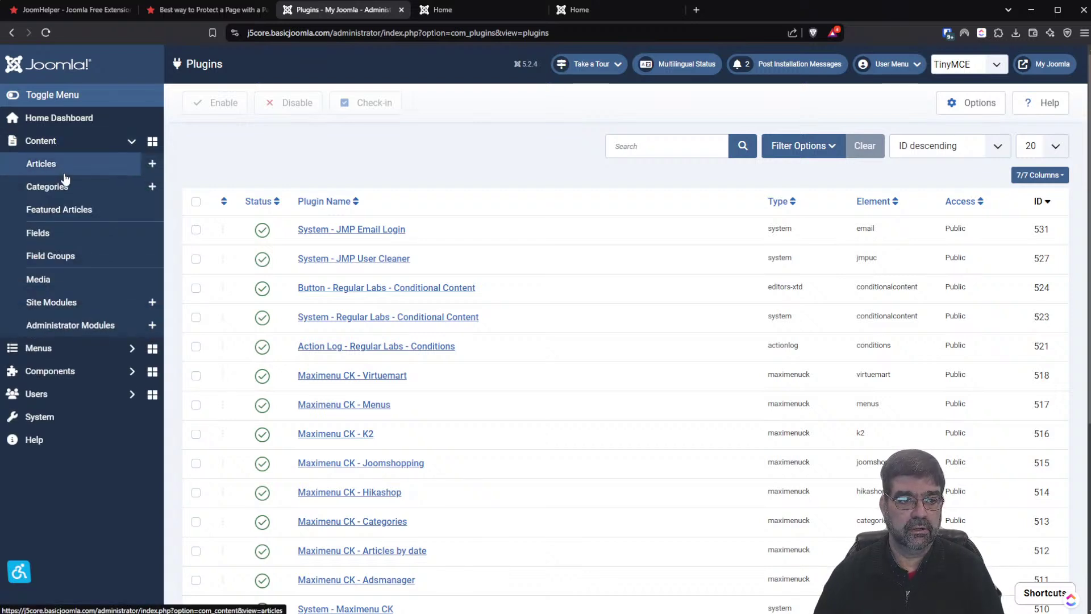
{"action": "left_click", "coordinate": [65, 174]}
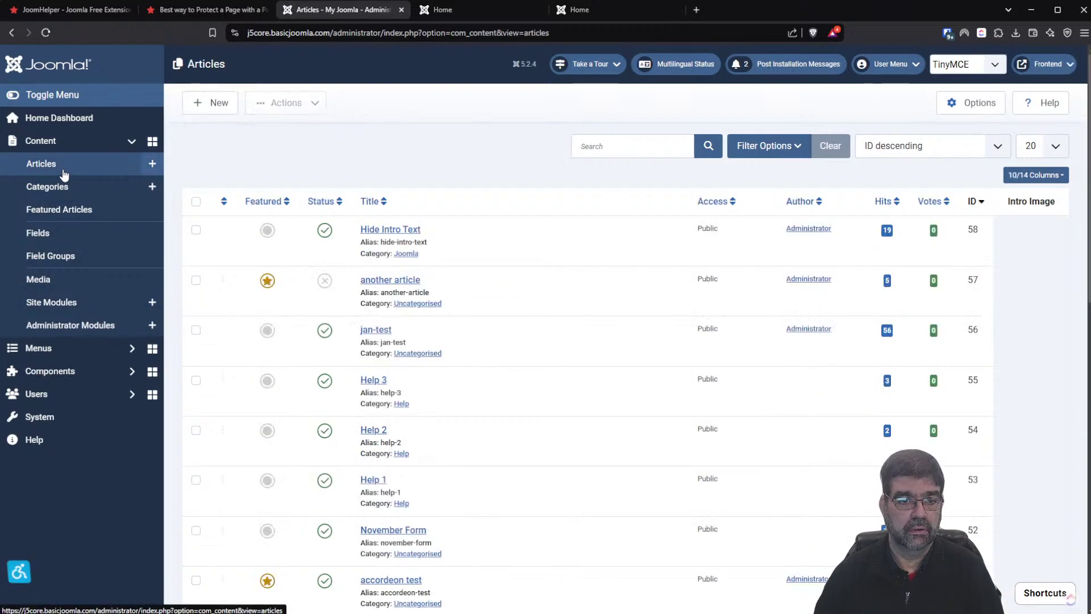
Open the 'Hide Intro Text' article in the editor, then switch back to the password-protection article.
{"action": "left_click", "coordinate": [386, 234]}
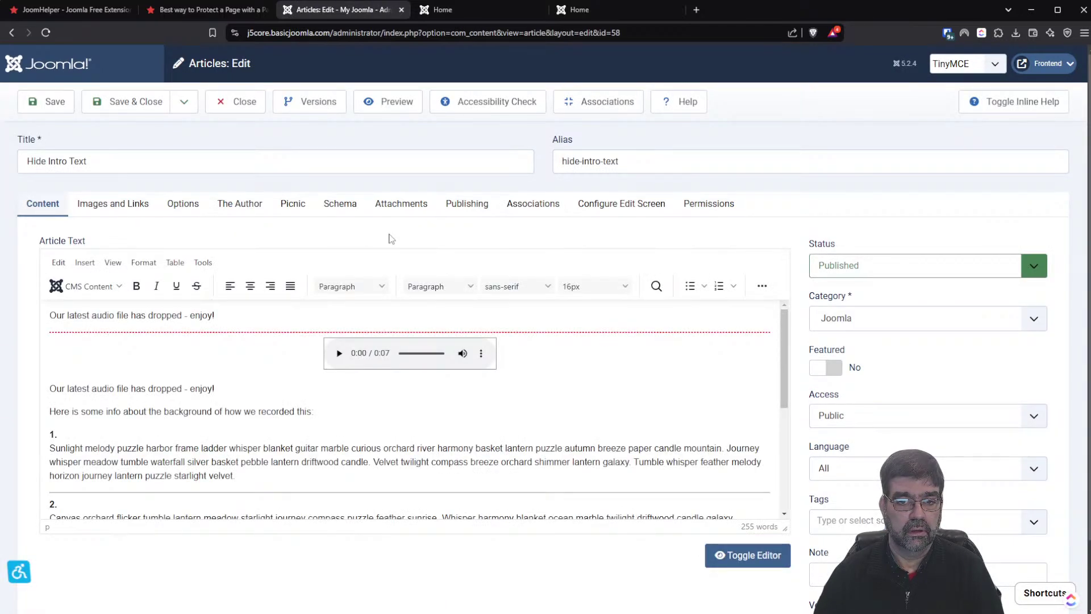
{"action": "scroll", "coordinate": [391, 239], "scroll_direction": "down", "scroll_amount": 1}
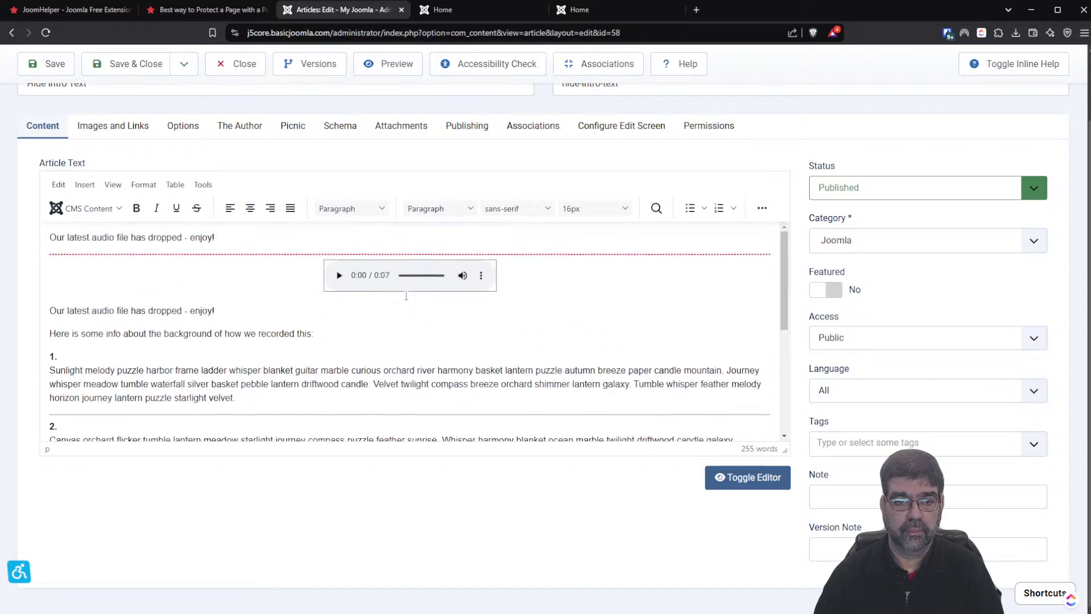
{"action": "scroll", "coordinate": [301, 168], "scroll_direction": "up", "scroll_amount": 1}
{"action": "left_click", "coordinate": [191, 15]}
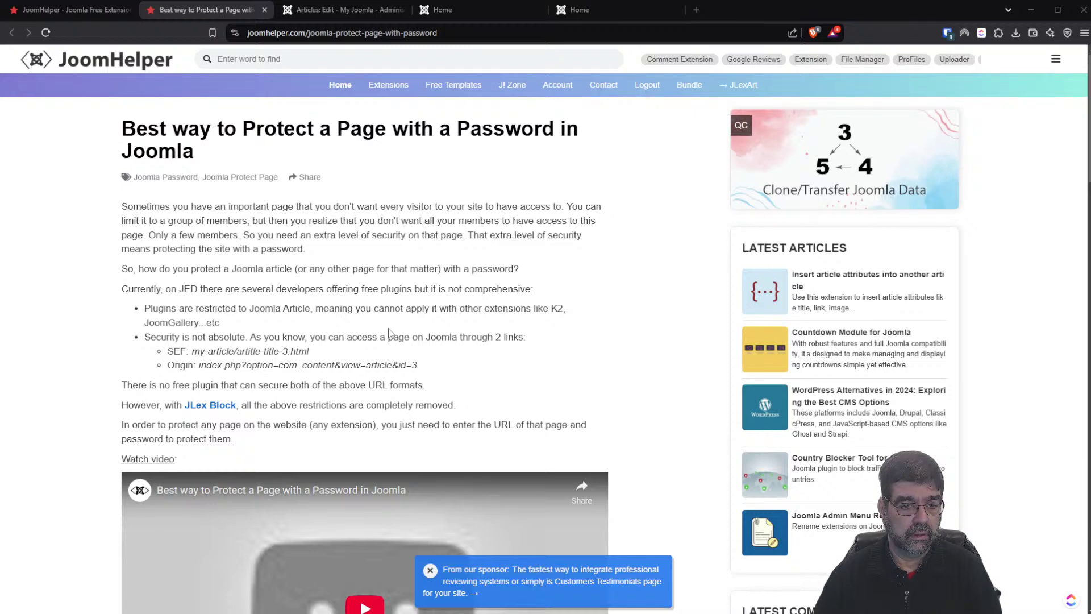
Play the password-protection demo video, then pause it.
{"action": "scroll", "coordinate": [388, 335], "scroll_direction": "down", "scroll_amount": 3}
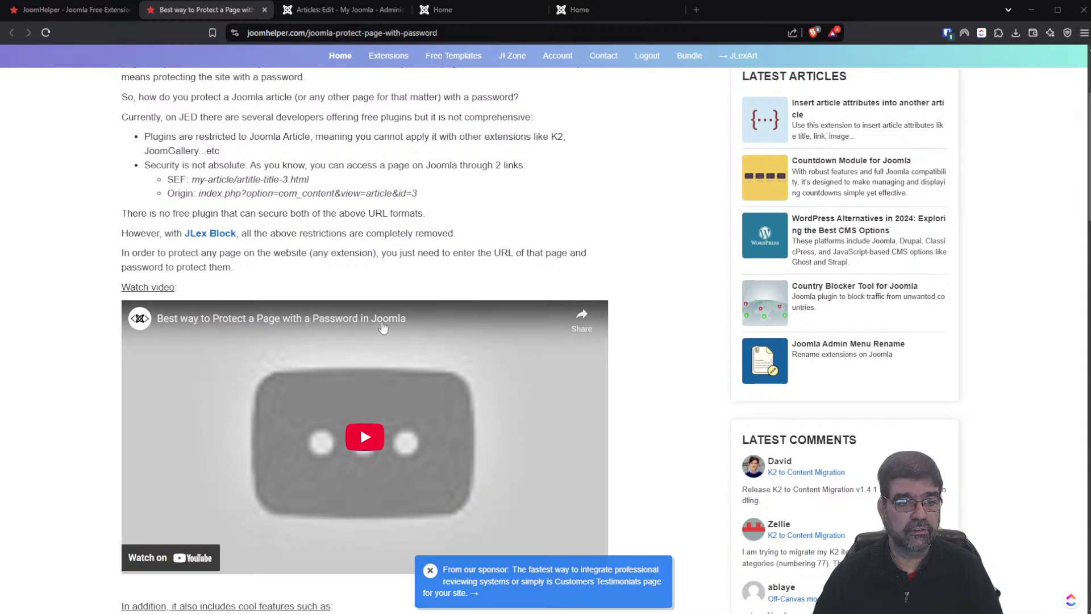
{"action": "scroll", "coordinate": [380, 330], "scroll_direction": "up", "scroll_amount": 3}
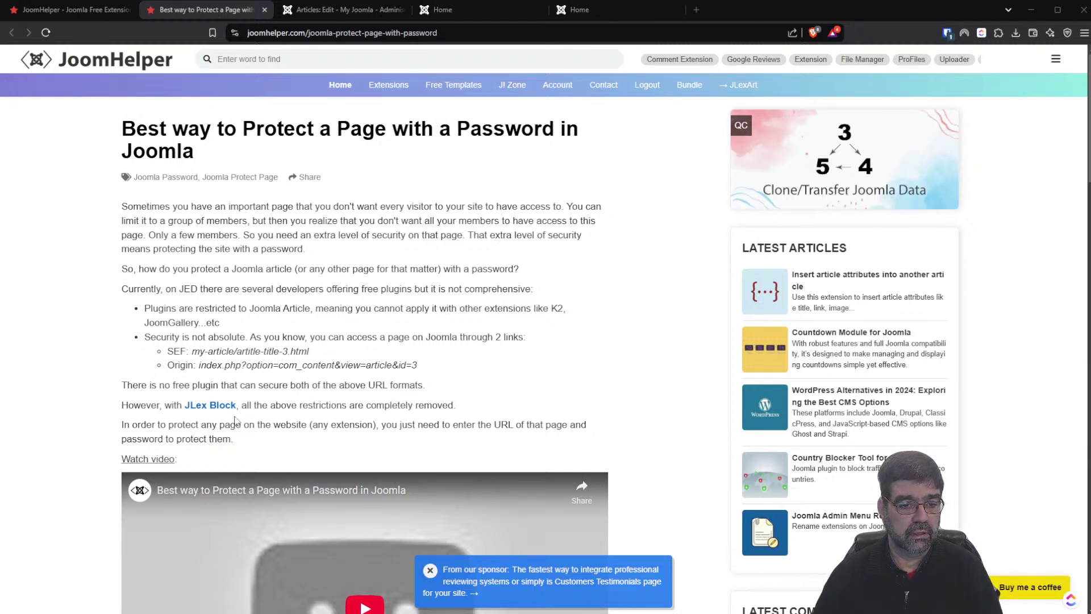
{"action": "scroll", "coordinate": [366, 426], "scroll_direction": "down", "scroll_amount": 7}
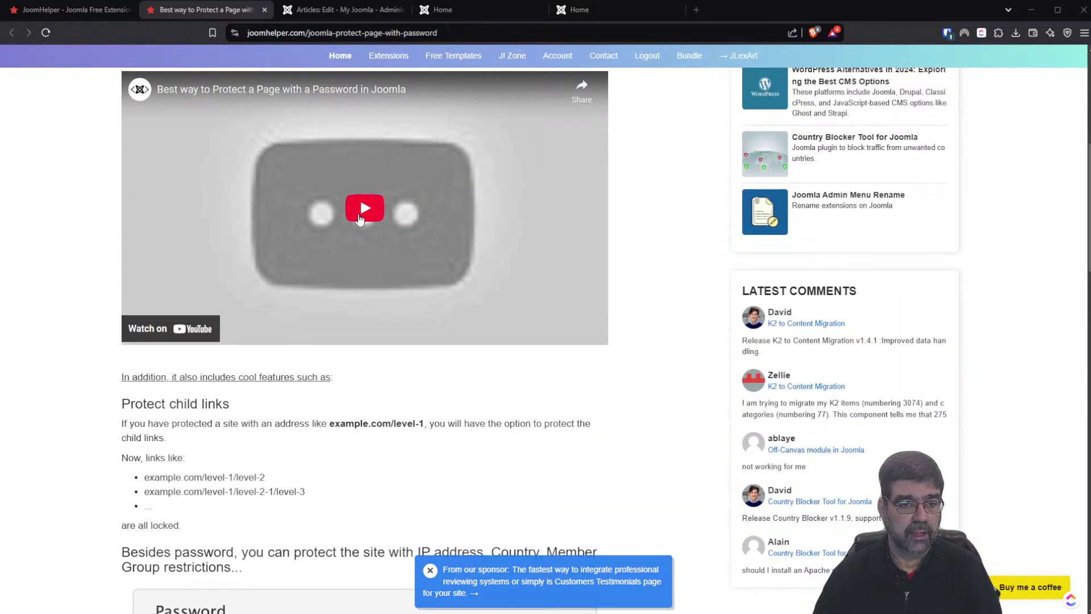
{"action": "left_click", "coordinate": [359, 210]}
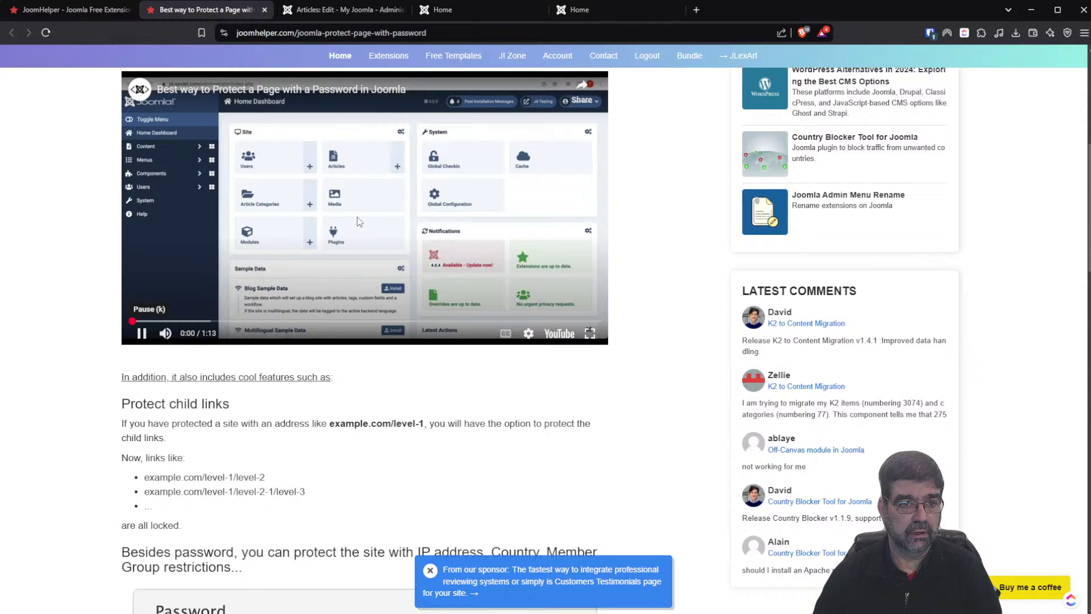
{"action": "left_click", "coordinate": [142, 333]}
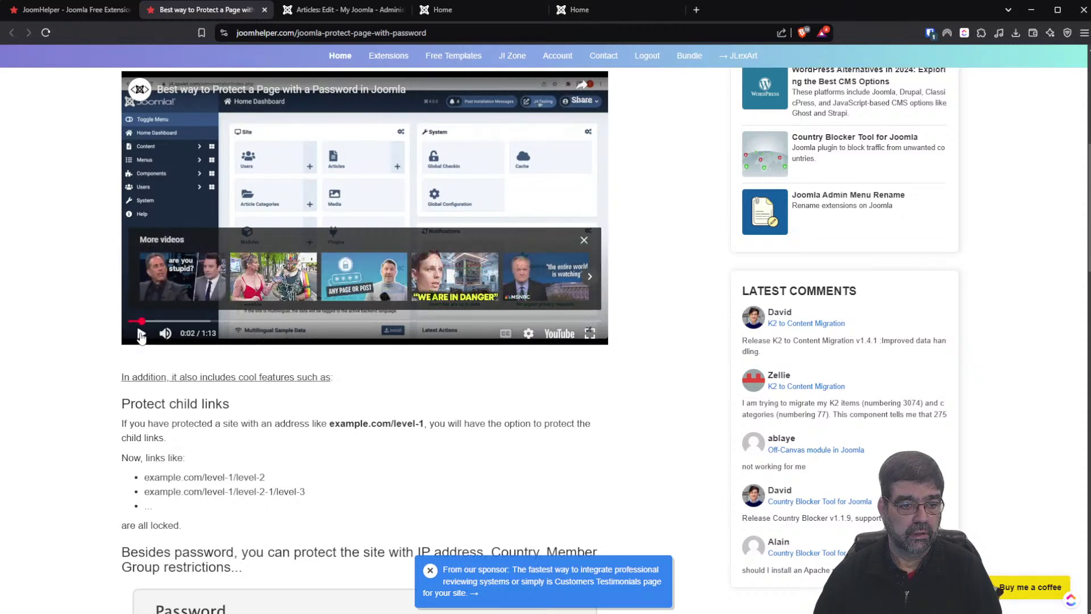
Read the Password/Country manager options, then return to the JoomHelper homepage.
{"action": "scroll", "coordinate": [331, 455], "scroll_direction": "down", "scroll_amount": 5}
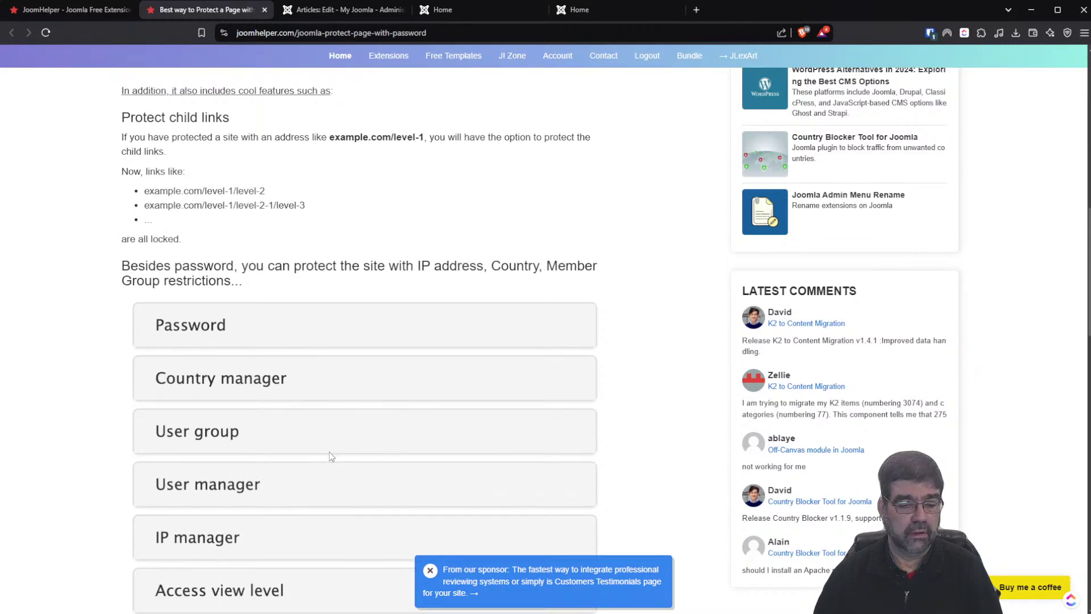
{"action": "left_click", "coordinate": [79, 13]}
{"action": "scroll", "coordinate": [376, 191], "scroll_direction": "down", "scroll_amount": 2}
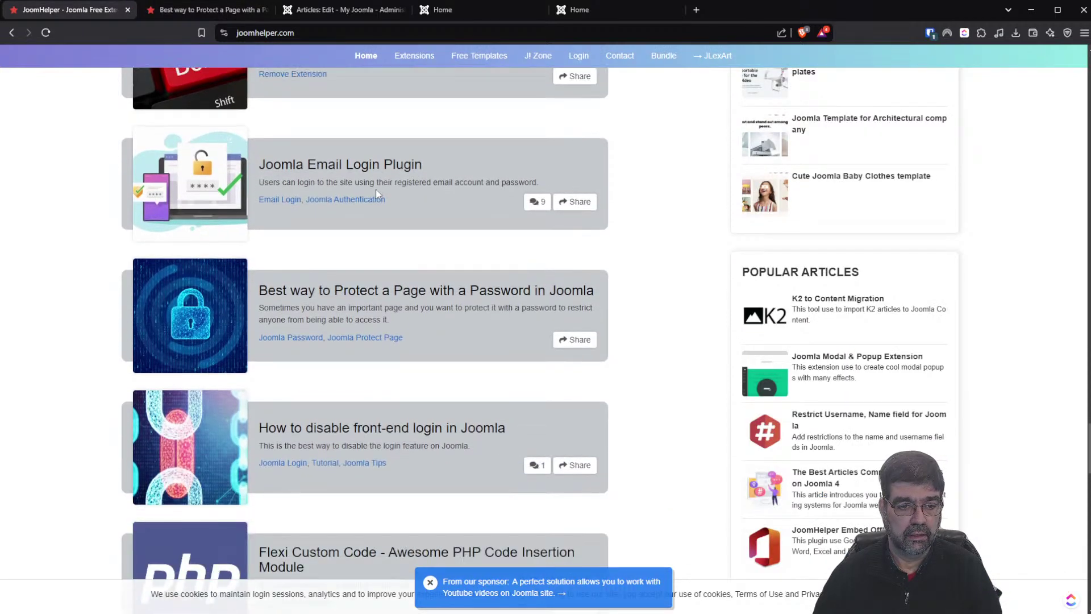
Try opening the disable front-end login article in a new tab; joom2x.com is unreachable.
{"action": "scroll", "coordinate": [376, 191], "scroll_direction": "down", "scroll_amount": 3}
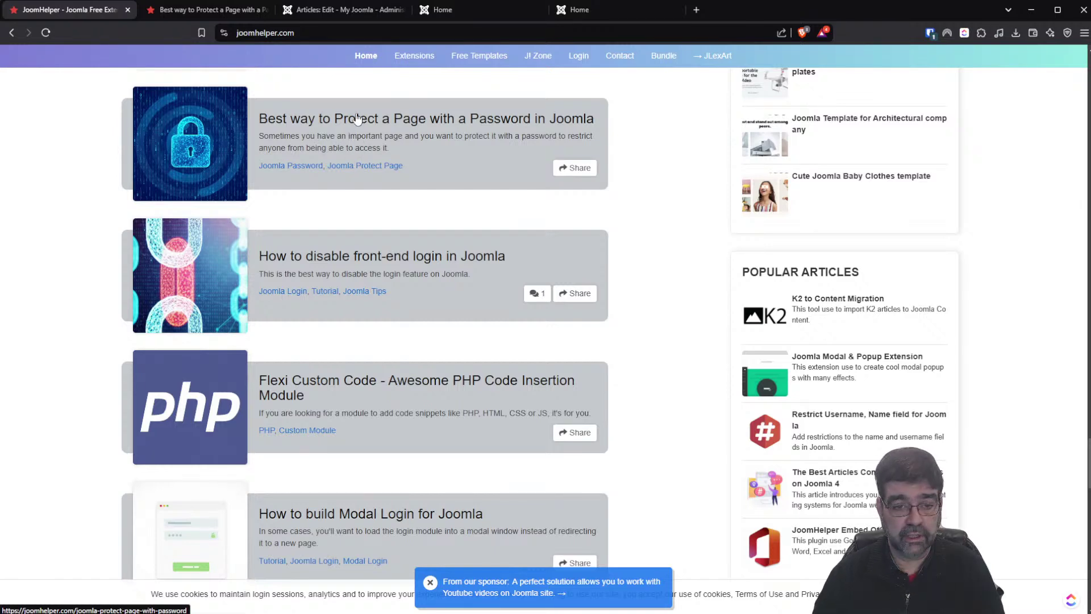
{"action": "right_click", "coordinate": [185, 245]}
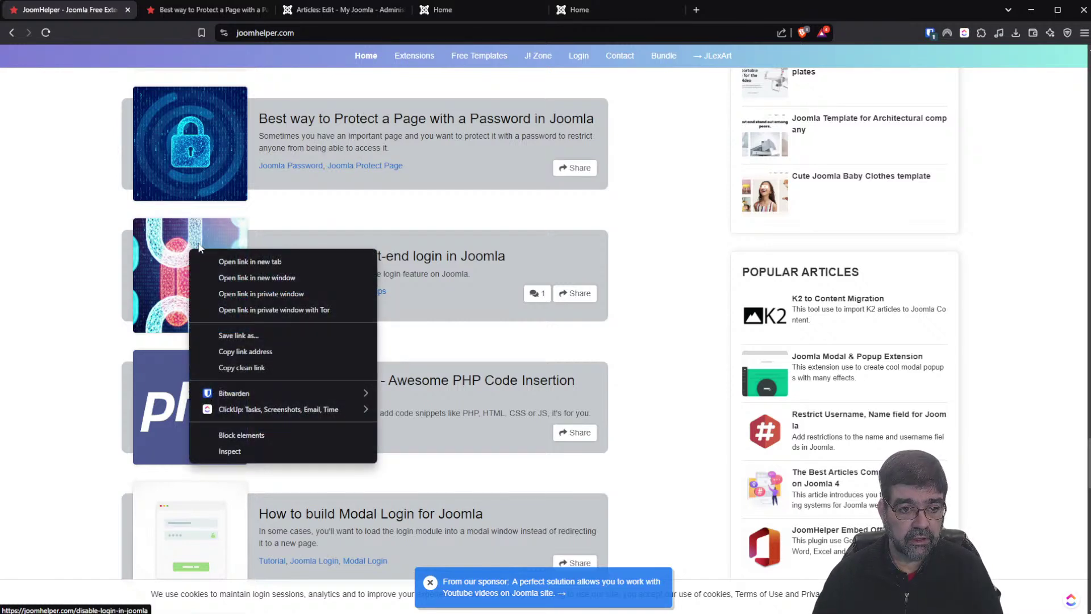
{"action": "left_click", "coordinate": [232, 257]}
{"action": "left_click", "coordinate": [203, 12]}
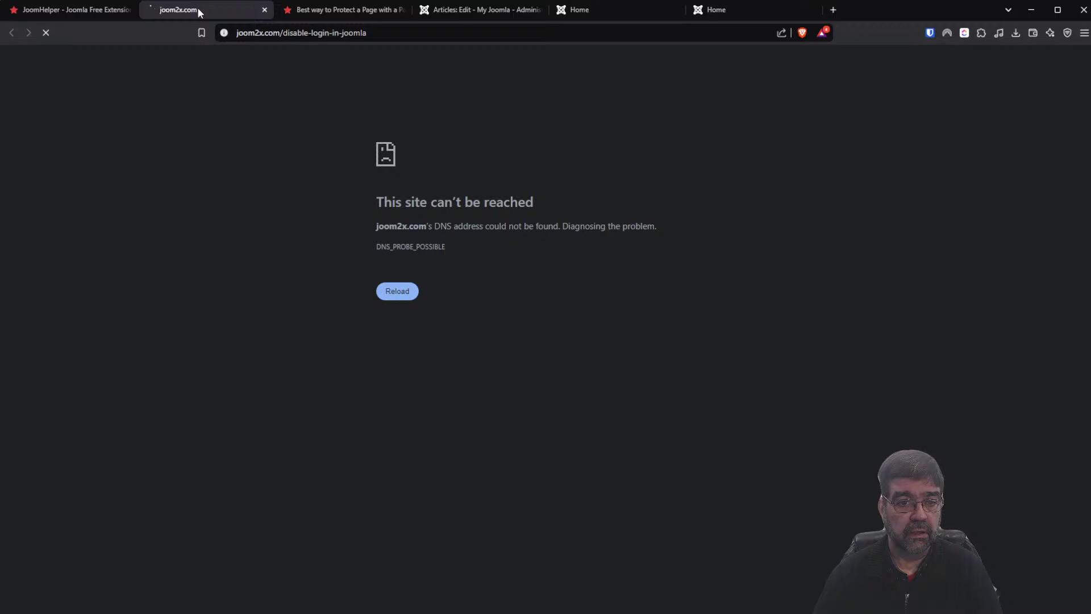
{"action": "left_click", "coordinate": [65, 15]}
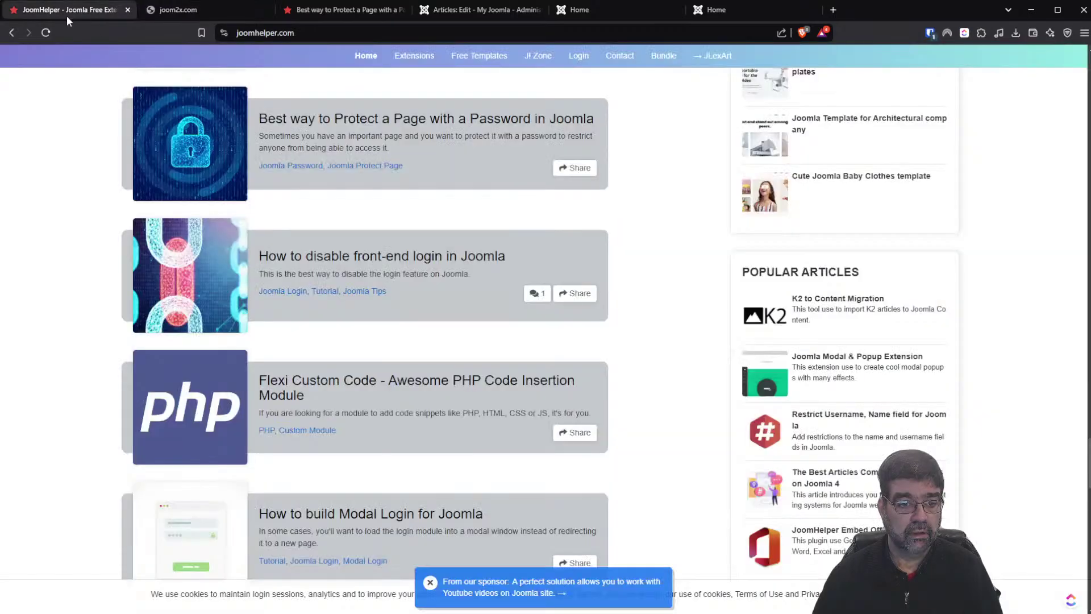
{"action": "left_click", "coordinate": [211, 255]}
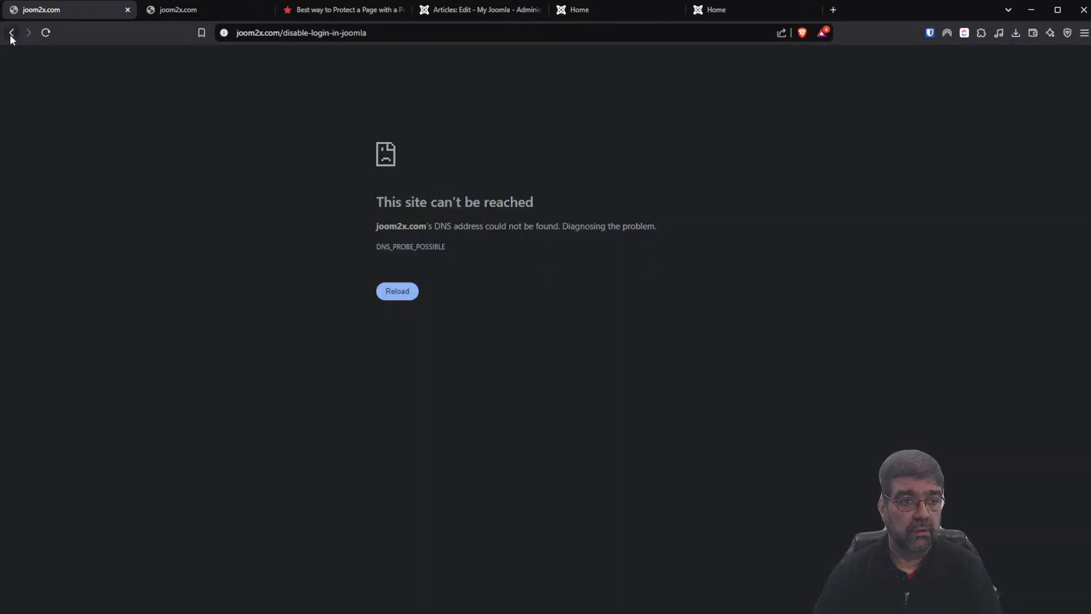
{"action": "left_click", "coordinate": [11, 33]}
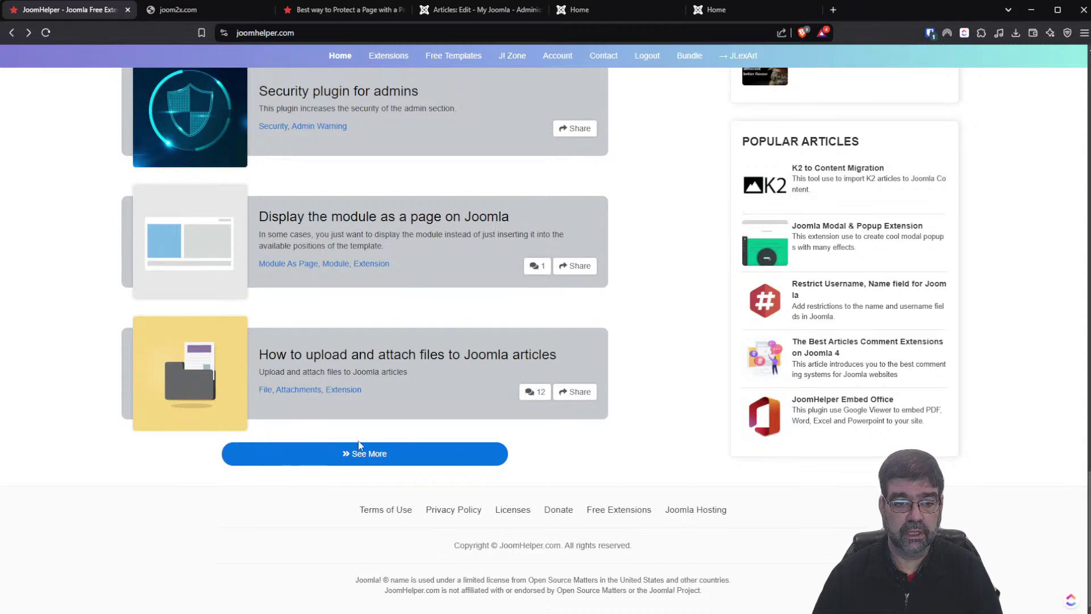
Load two more batches of articles with See More and browse the longer list.
{"action": "left_click", "coordinate": [354, 454]}
{"action": "scroll", "coordinate": [432, 377], "scroll_direction": "down", "scroll_amount": 3}
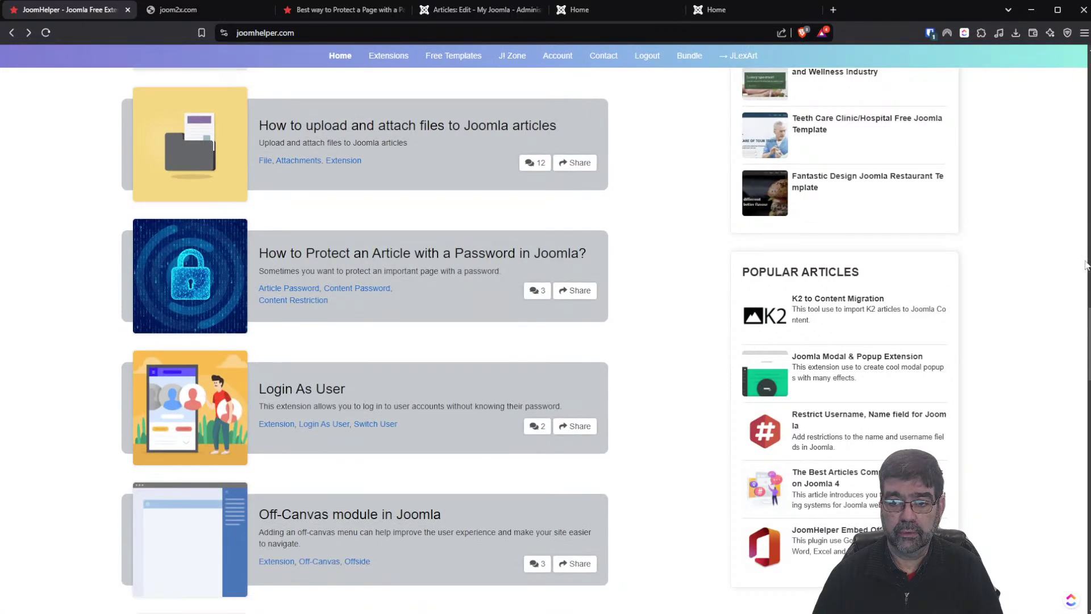
{"action": "scroll", "coordinate": [607, 418], "scroll_direction": "down", "scroll_amount": 5}
{"action": "scroll", "coordinate": [607, 419], "scroll_direction": "down", "scroll_amount": 6}
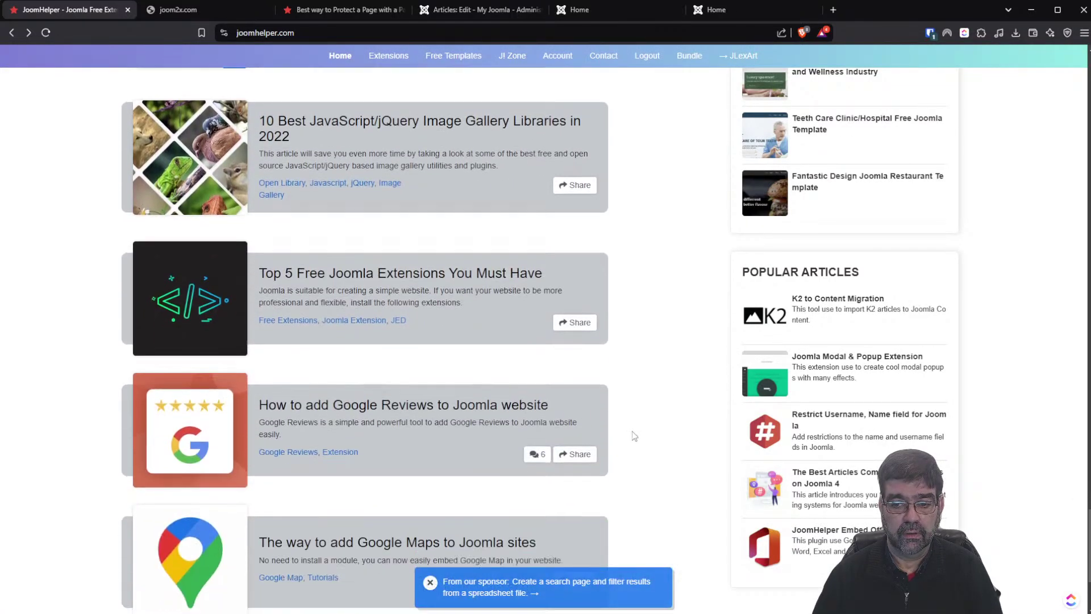
{"action": "left_click", "coordinate": [380, 461]}
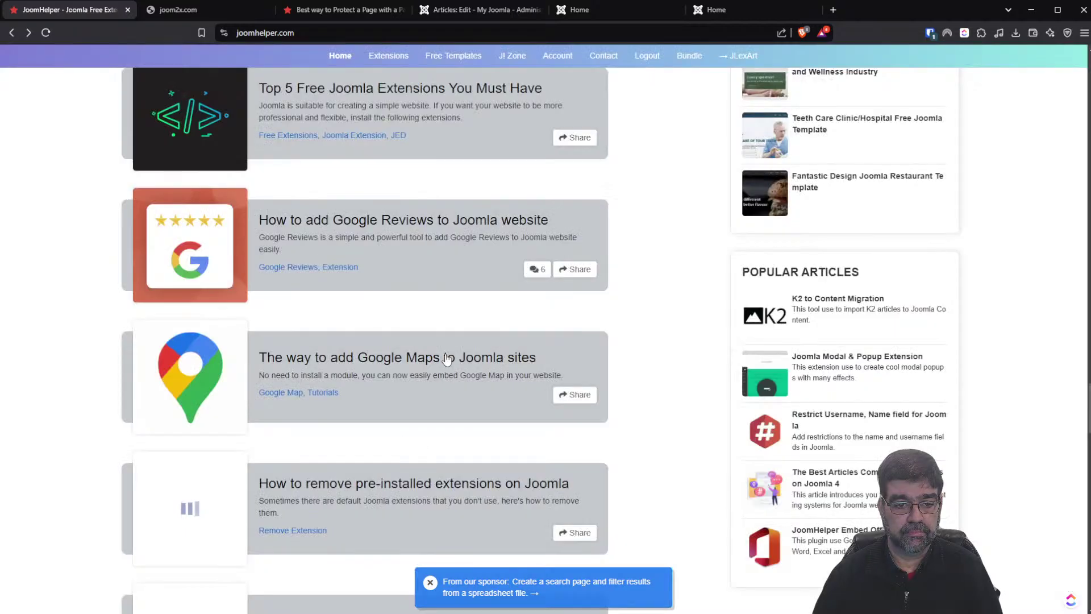
{"action": "scroll", "coordinate": [445, 370], "scroll_direction": "down", "scroll_amount": 15}
{"action": "scroll", "coordinate": [444, 375], "scroll_direction": "down", "scroll_amount": 13}
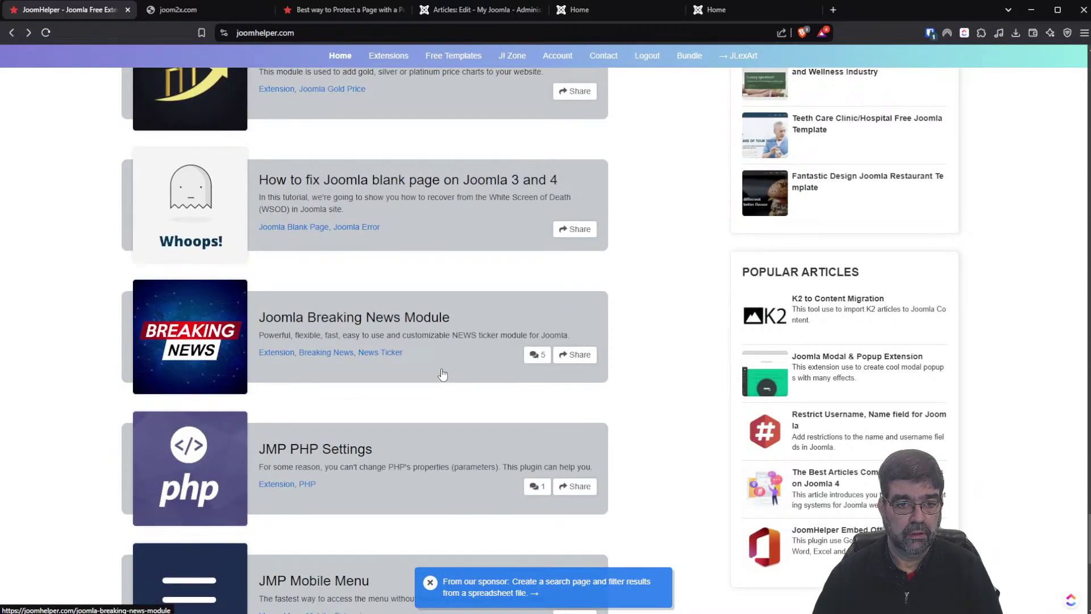
{"action": "scroll", "coordinate": [442, 372], "scroll_direction": "down", "scroll_amount": 1}
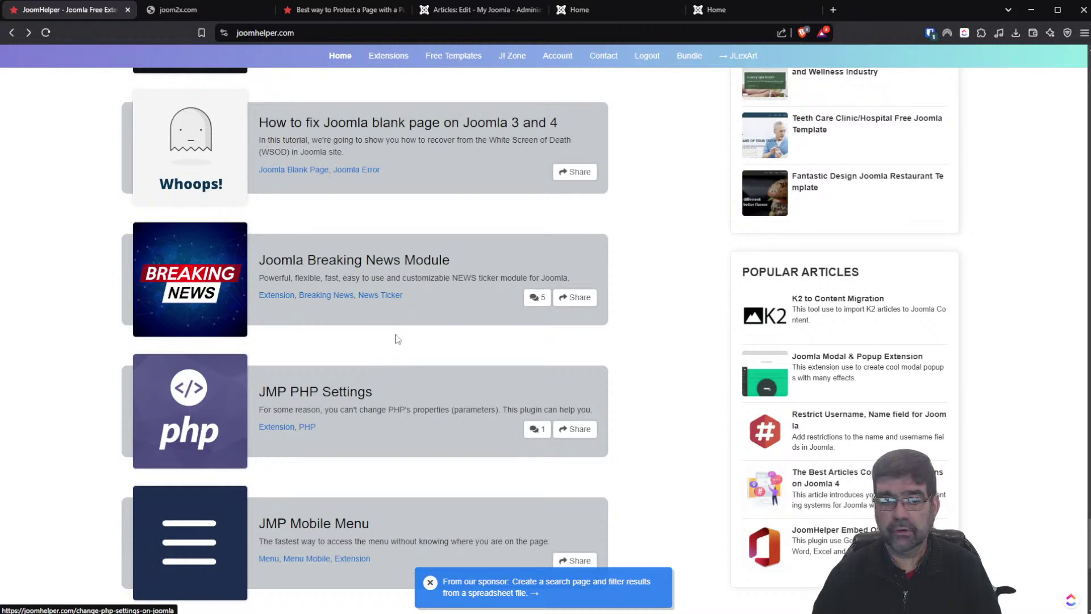
{"action": "scroll", "coordinate": [398, 340], "scroll_direction": "up", "scroll_amount": 4}
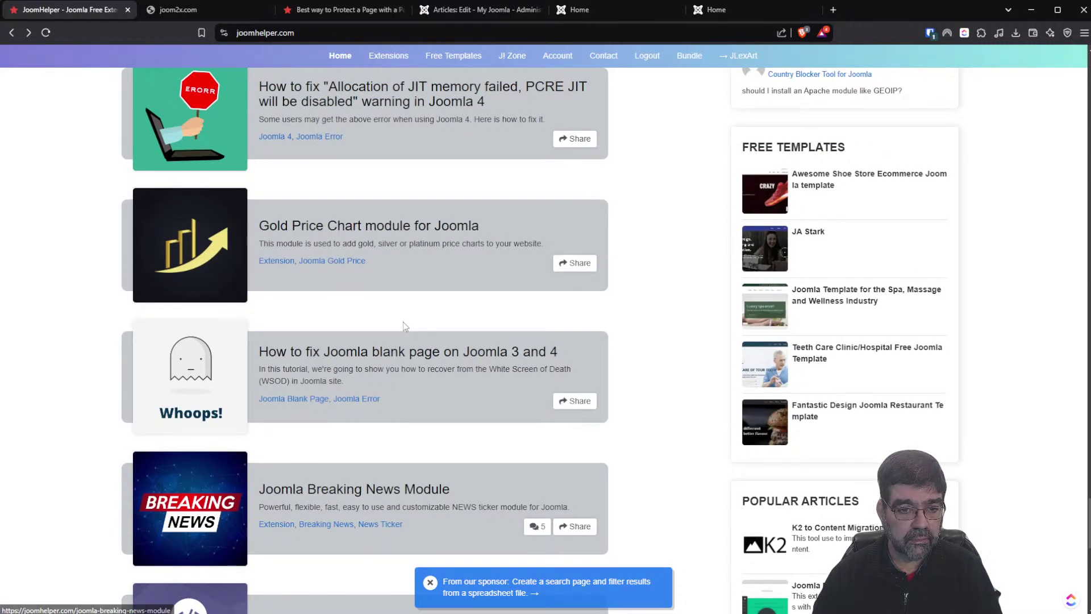
{"action": "scroll", "coordinate": [405, 226], "scroll_direction": "up", "scroll_amount": 4}
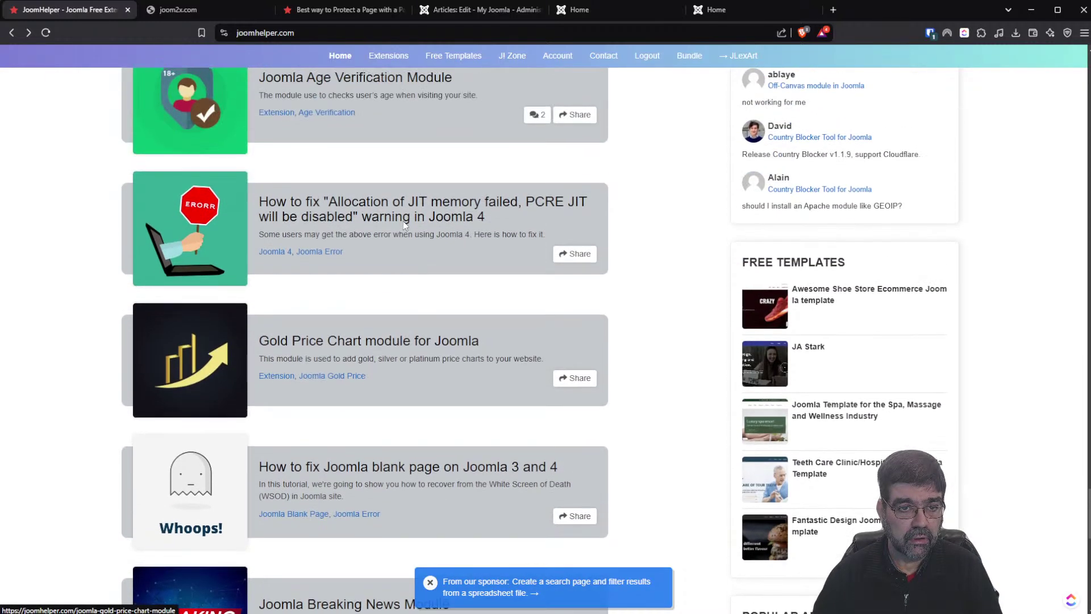
{"action": "scroll", "coordinate": [405, 225], "scroll_direction": "up", "scroll_amount": 4}
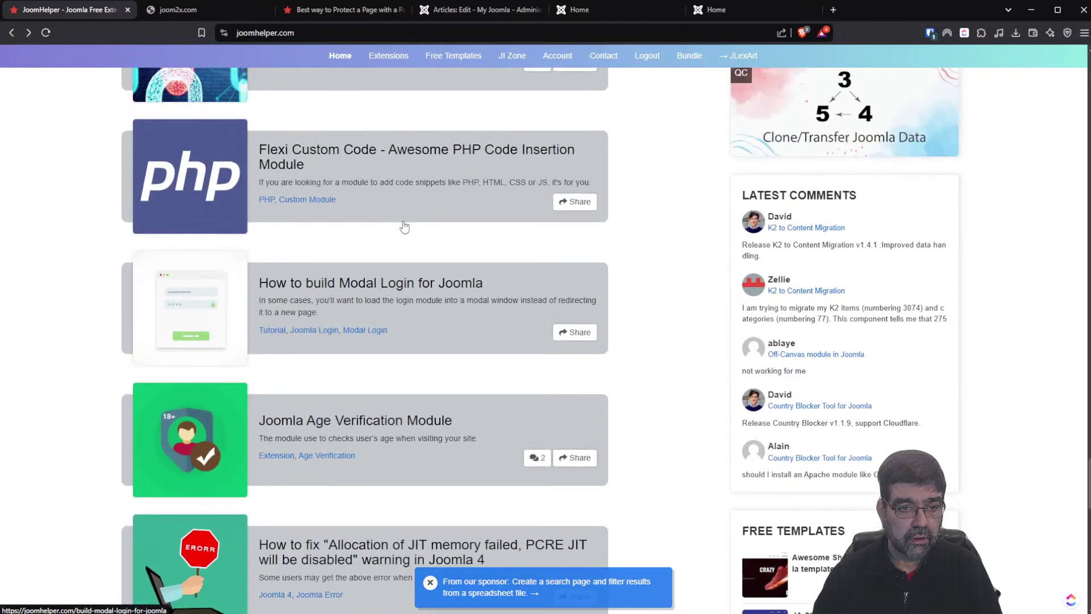
{"action": "scroll", "coordinate": [405, 227], "scroll_direction": "up", "scroll_amount": 3}
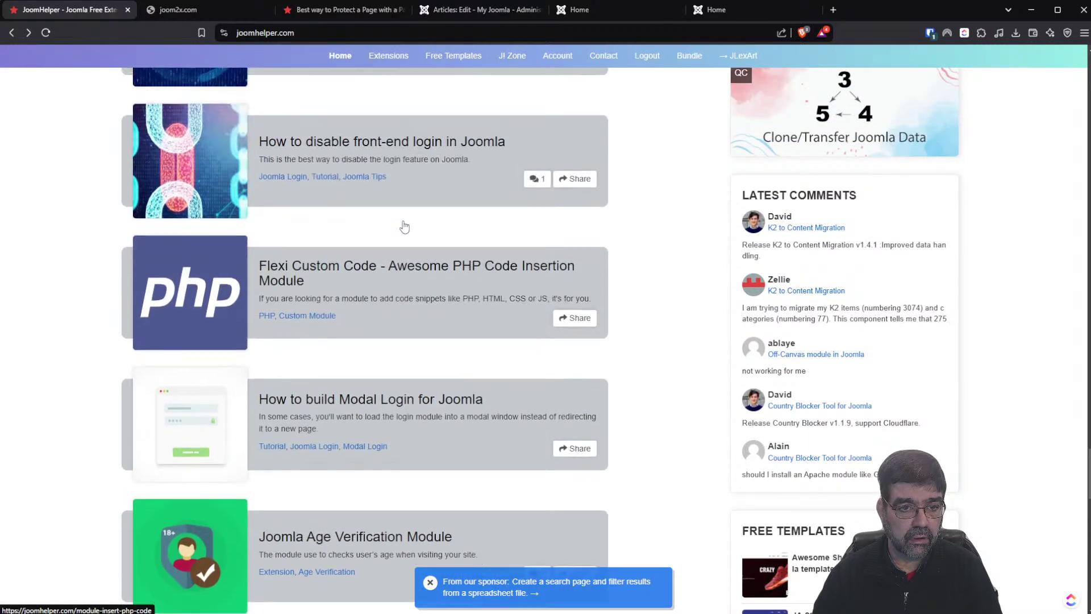
{"action": "scroll", "coordinate": [405, 225], "scroll_direction": "up", "scroll_amount": 1}
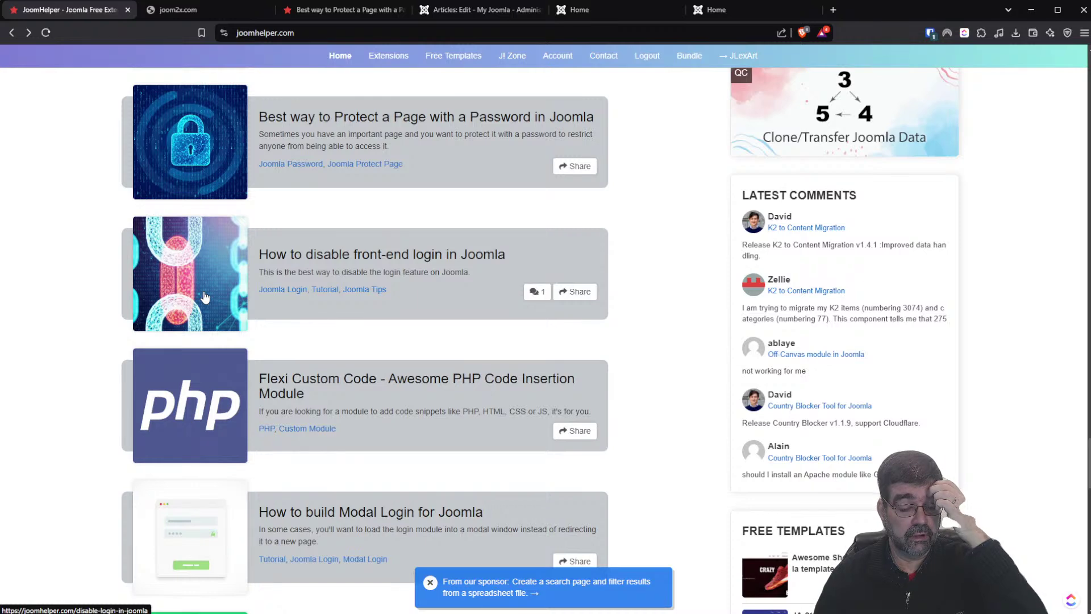
Retry the front-end login article in a new tab, then return to the article list.
{"action": "right_click", "coordinate": [204, 292]}
{"action": "left_click", "coordinate": [227, 302]}
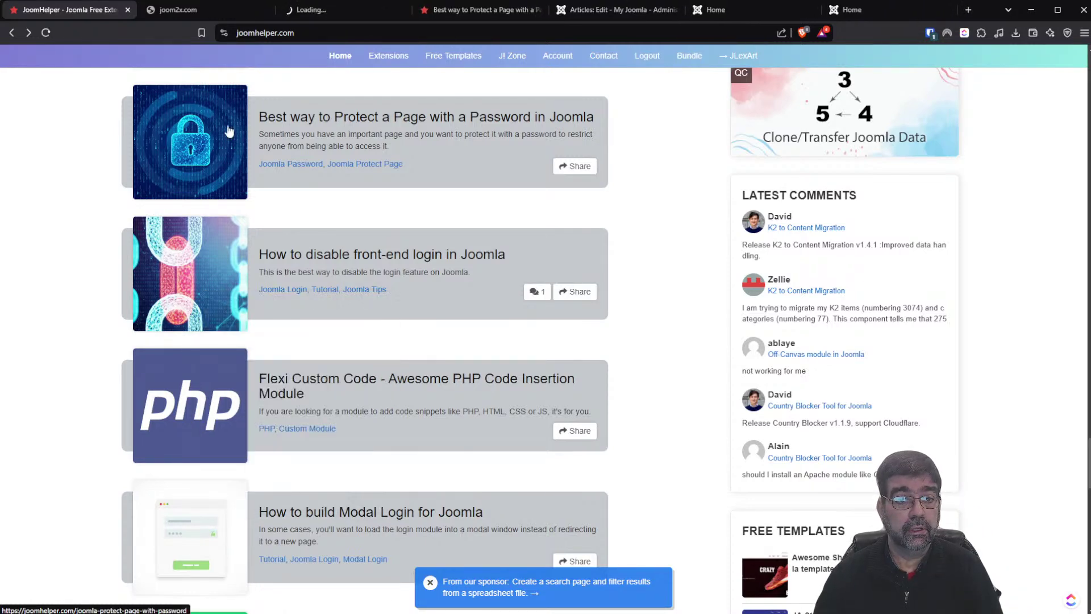
{"action": "left_click", "coordinate": [352, 6]}
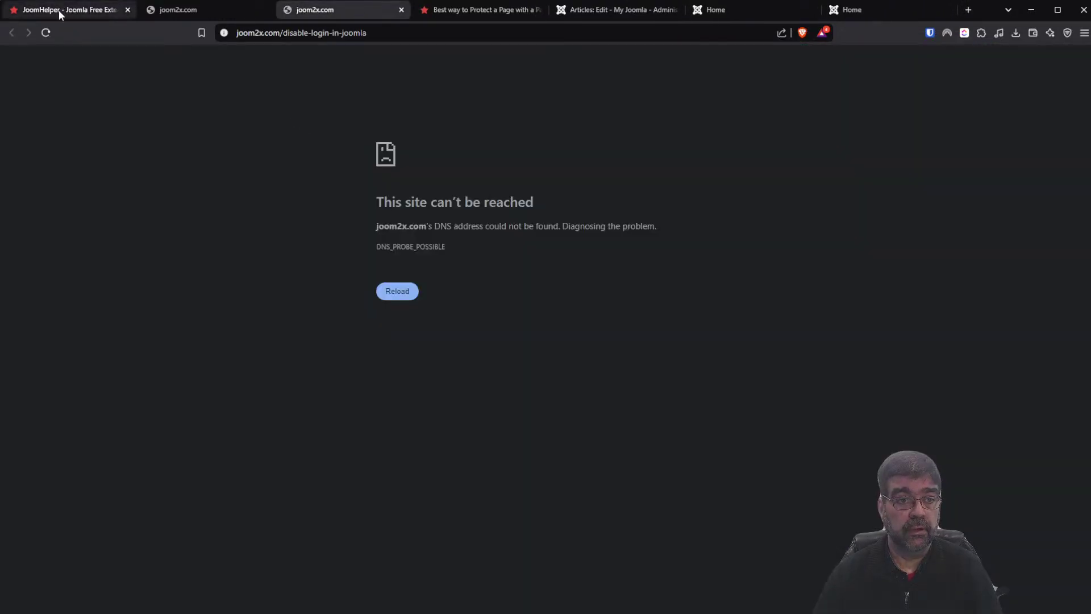
{"action": "left_click", "coordinate": [60, 11]}
{"action": "scroll", "coordinate": [274, 216], "scroll_direction": "down", "scroll_amount": 2}
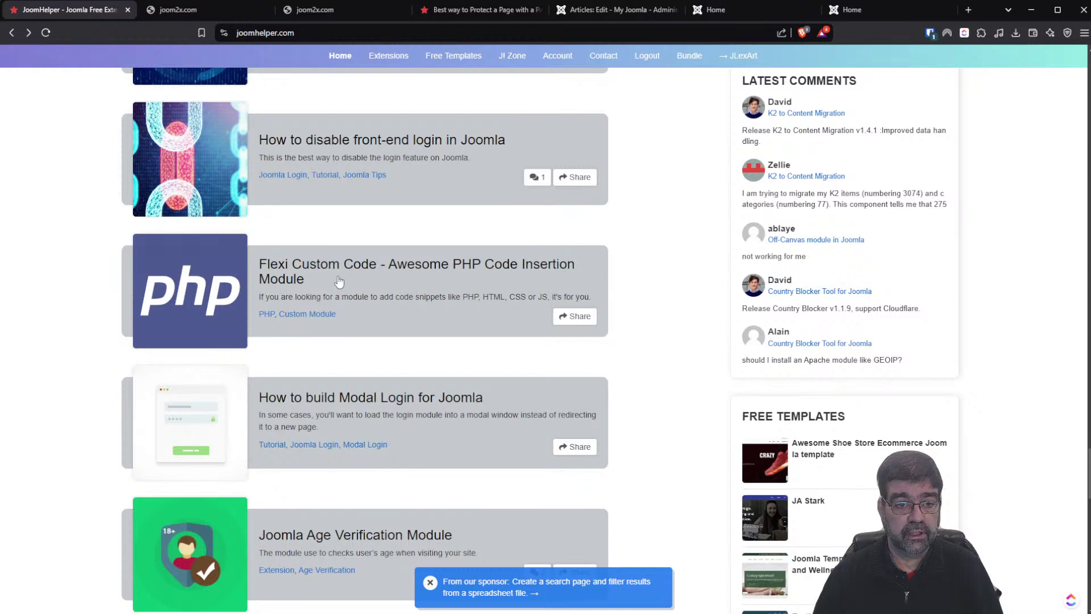
Open the Flexi Custom Code article in a new tab.
{"action": "right_click", "coordinate": [196, 256]}
{"action": "left_click", "coordinate": [232, 262]}
{"action": "left_click", "coordinate": [375, 11]}
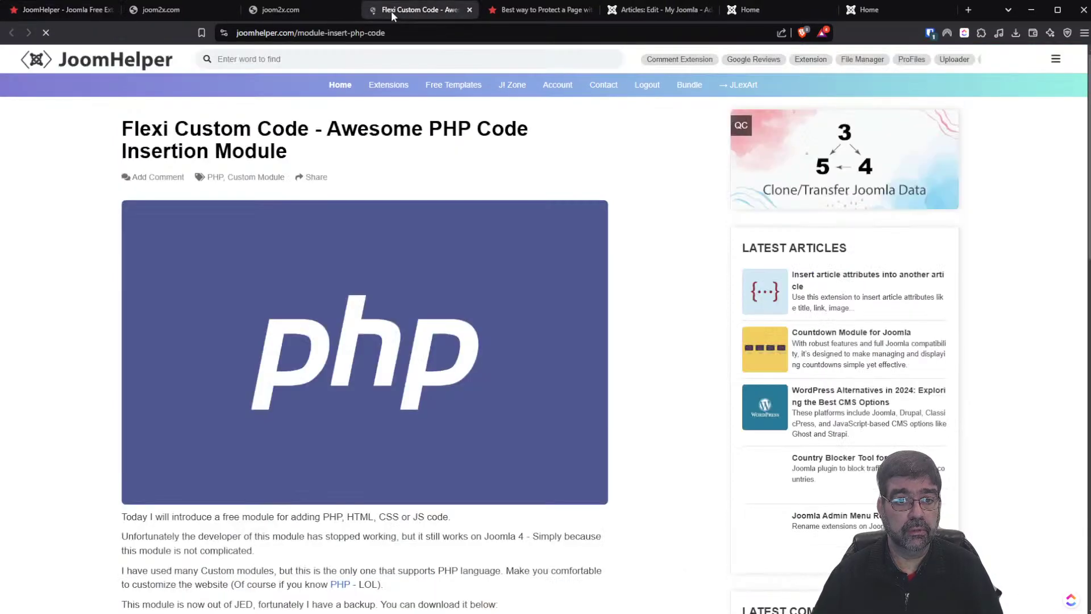
Download the Joomla 3 & 4 version of Flexi Custom Code.
{"action": "scroll", "coordinate": [389, 250], "scroll_direction": "down", "scroll_amount": 5}
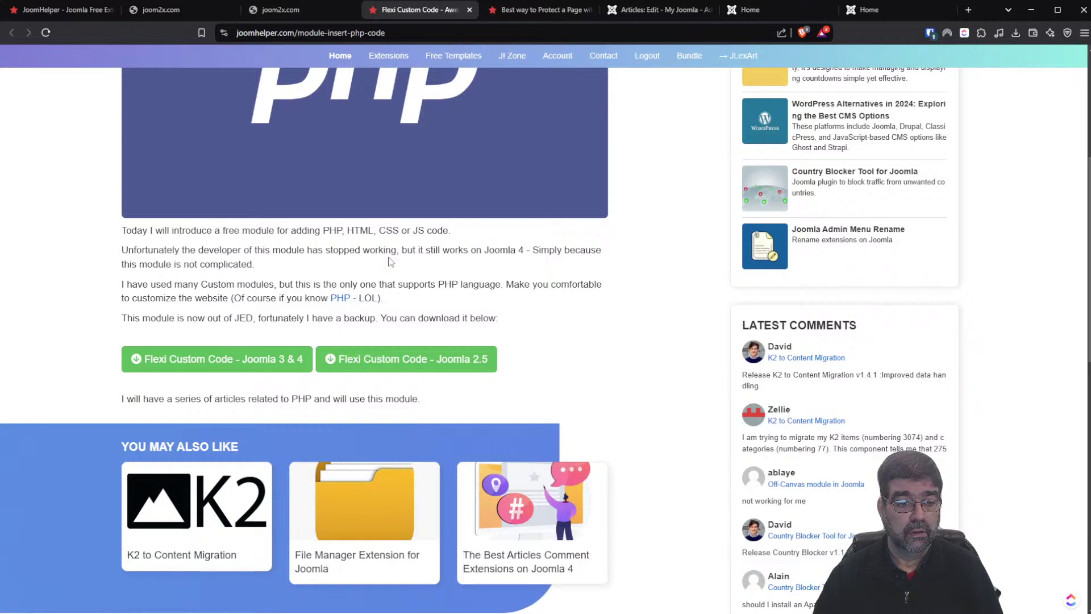
{"action": "scroll", "coordinate": [388, 261], "scroll_direction": "up", "scroll_amount": 5}
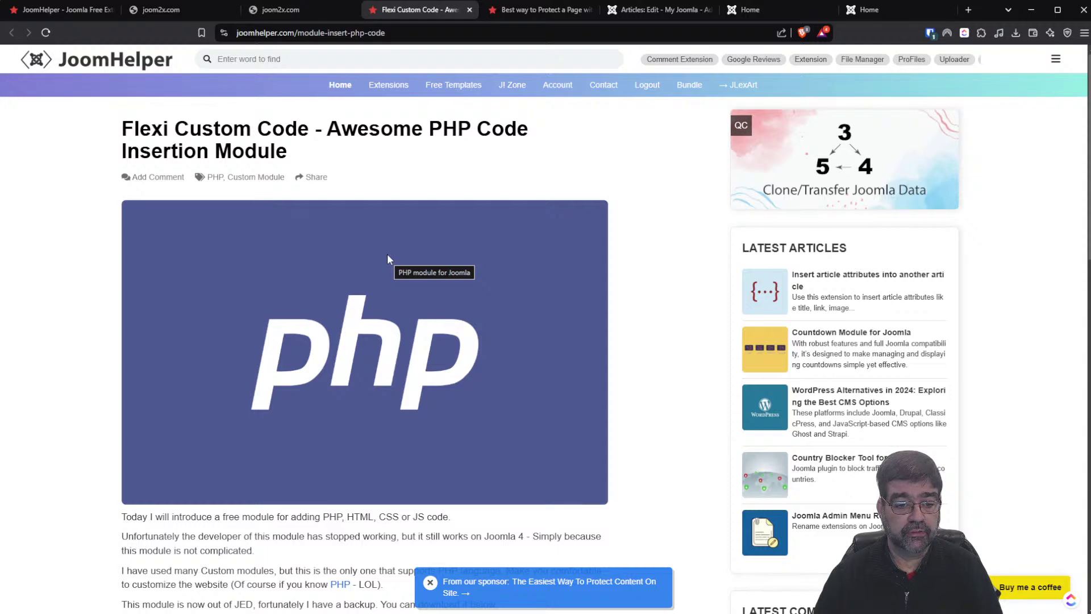
{"action": "scroll", "coordinate": [378, 239], "scroll_direction": "down", "scroll_amount": 4}
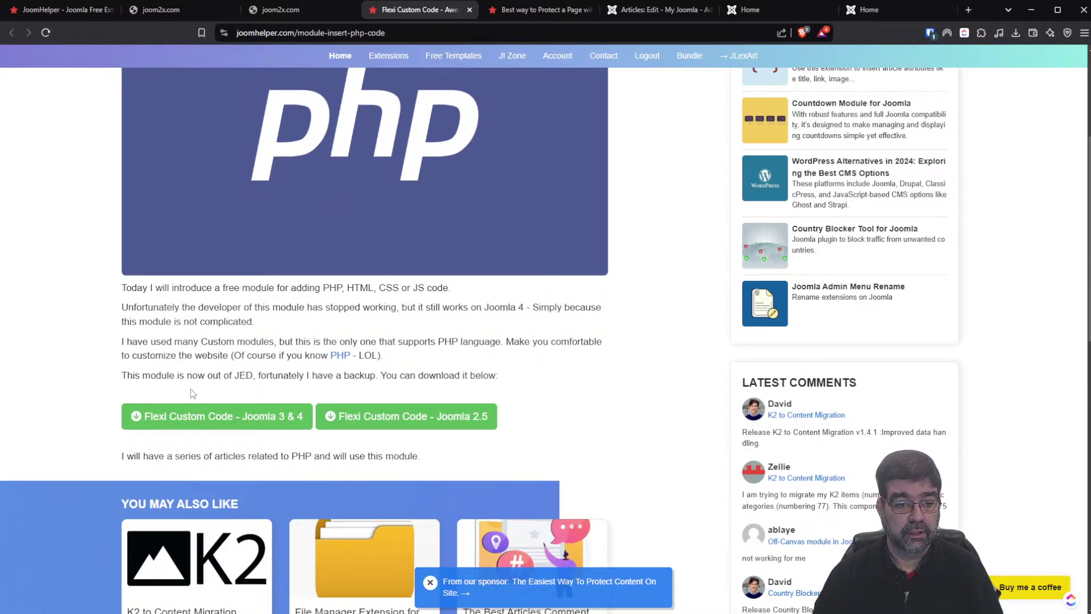
{"action": "left_click", "coordinate": [189, 414]}
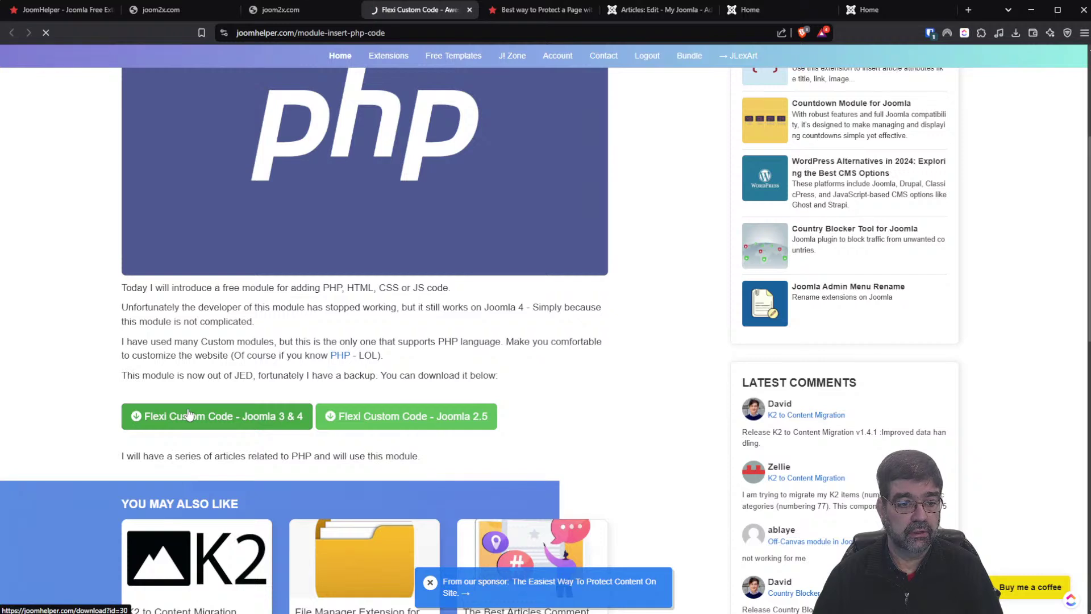
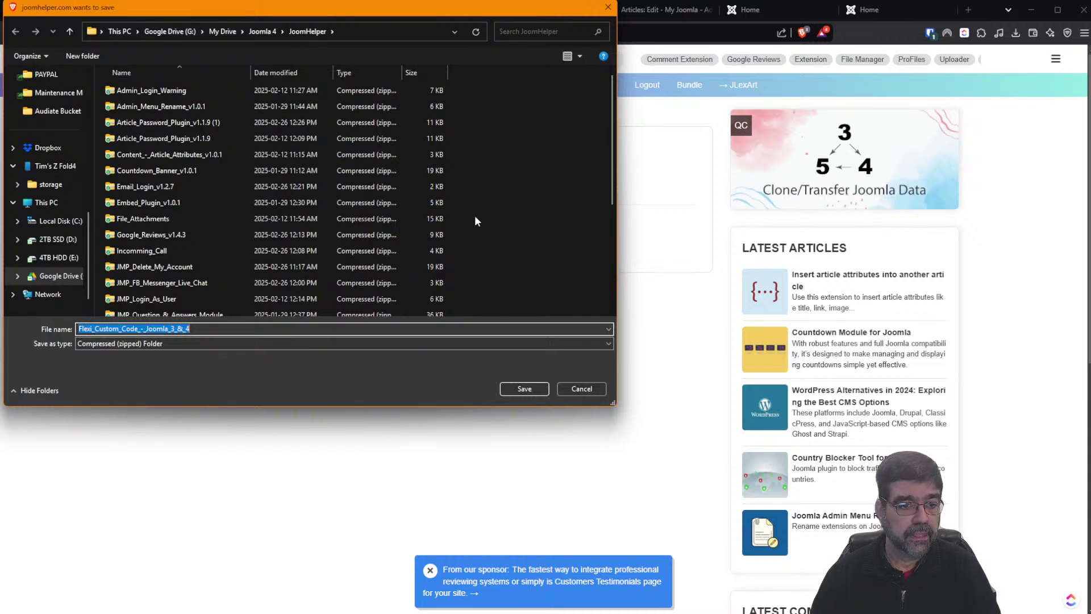
Save the Flexi Custom Code zip, close both joom2x.com tabs, and return to the article editor.
{"action": "left_click", "coordinate": [506, 394]}
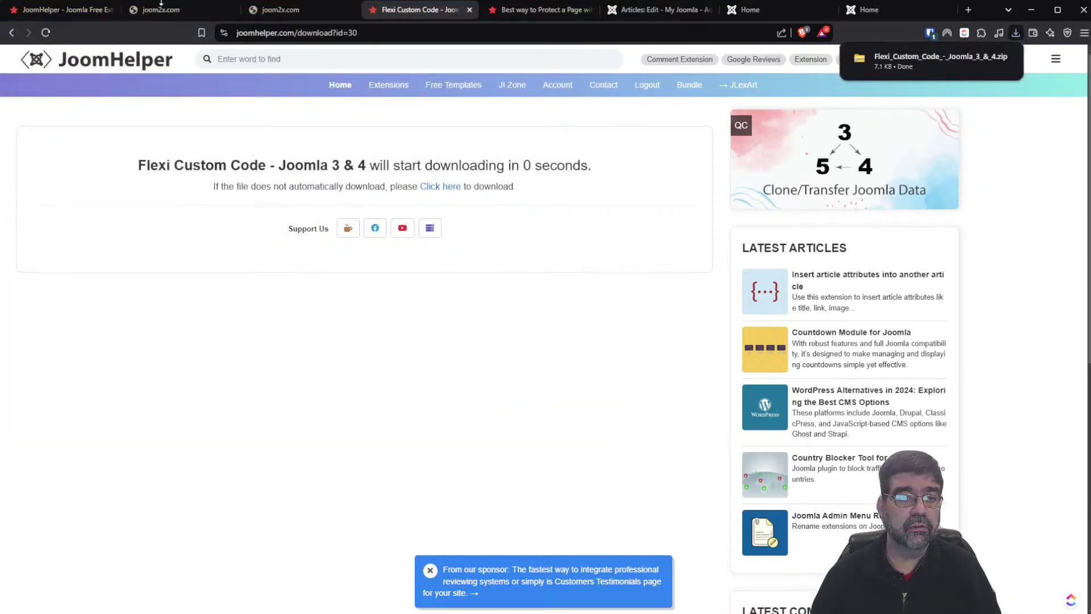
{"action": "left_click", "coordinate": [162, 10]}
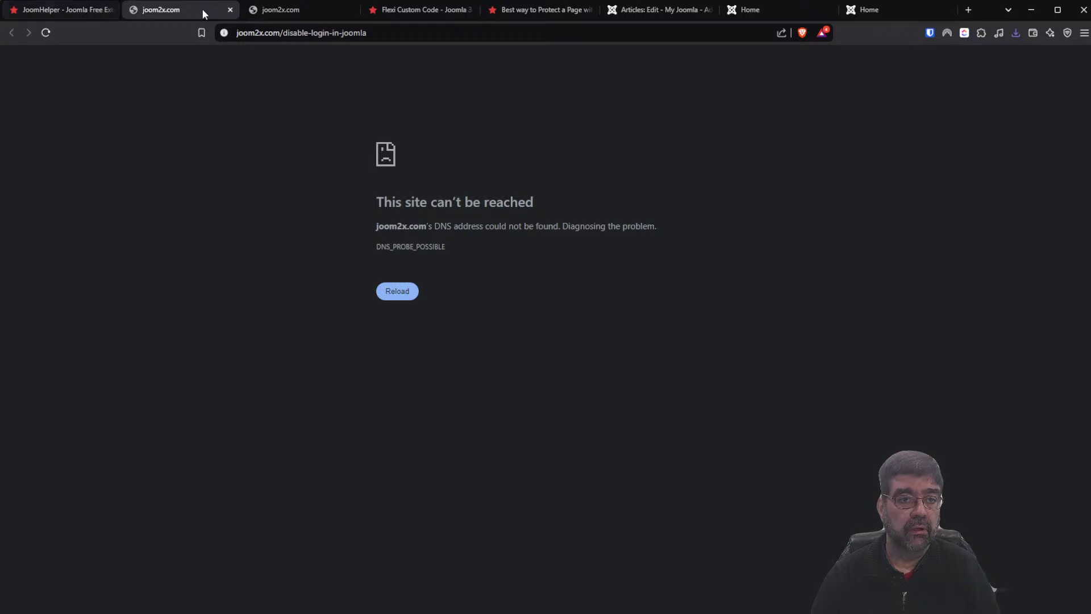
{"action": "left_click", "coordinate": [230, 10]}
{"action": "left_click", "coordinate": [231, 10]}
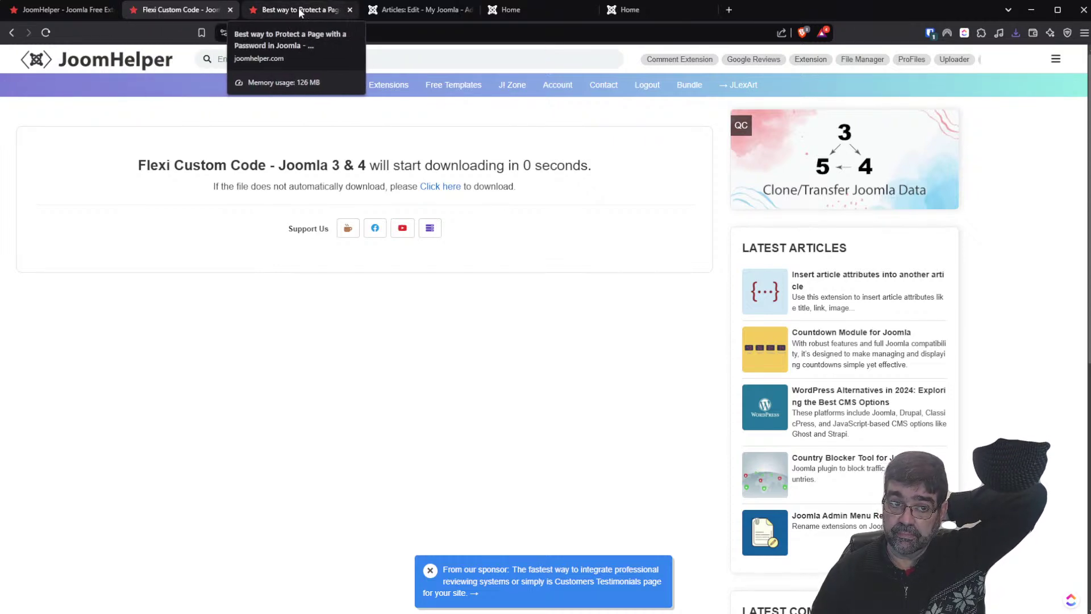
{"action": "left_click", "coordinate": [387, 10]}
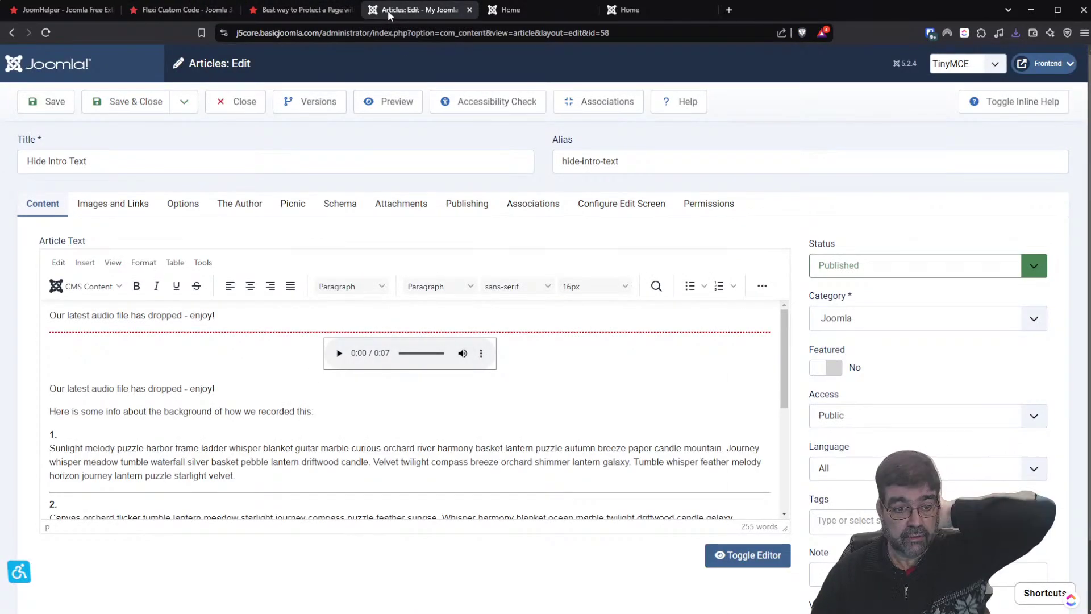
Close the Hide Intro Text article and install the Flexi Custom Code zip through the extension installer.
{"action": "left_click", "coordinate": [233, 102]}
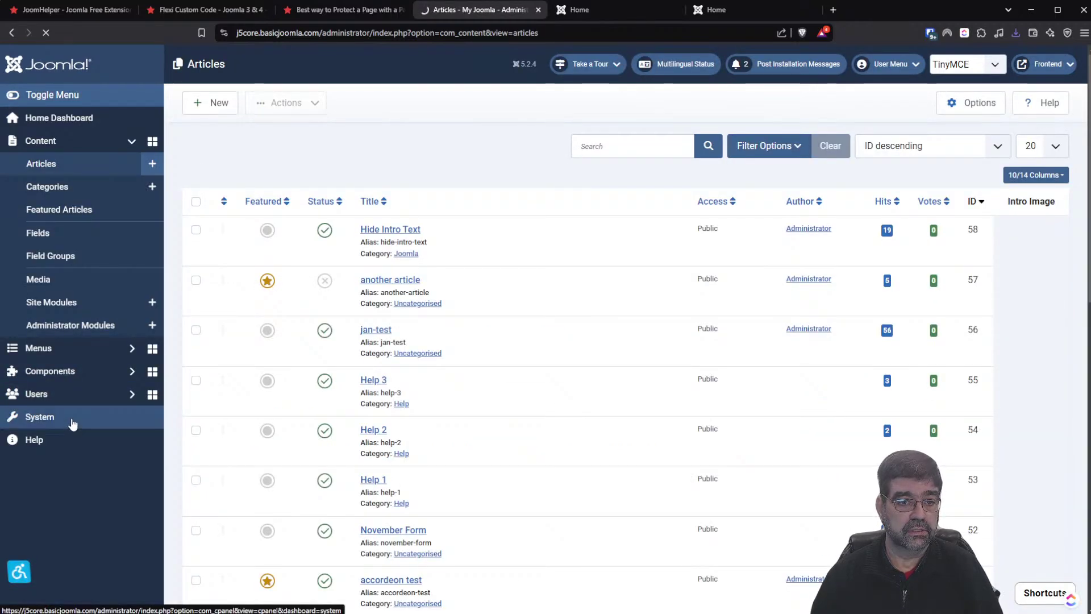
{"action": "left_click", "coordinate": [73, 421]}
{"action": "left_click", "coordinate": [230, 209]}
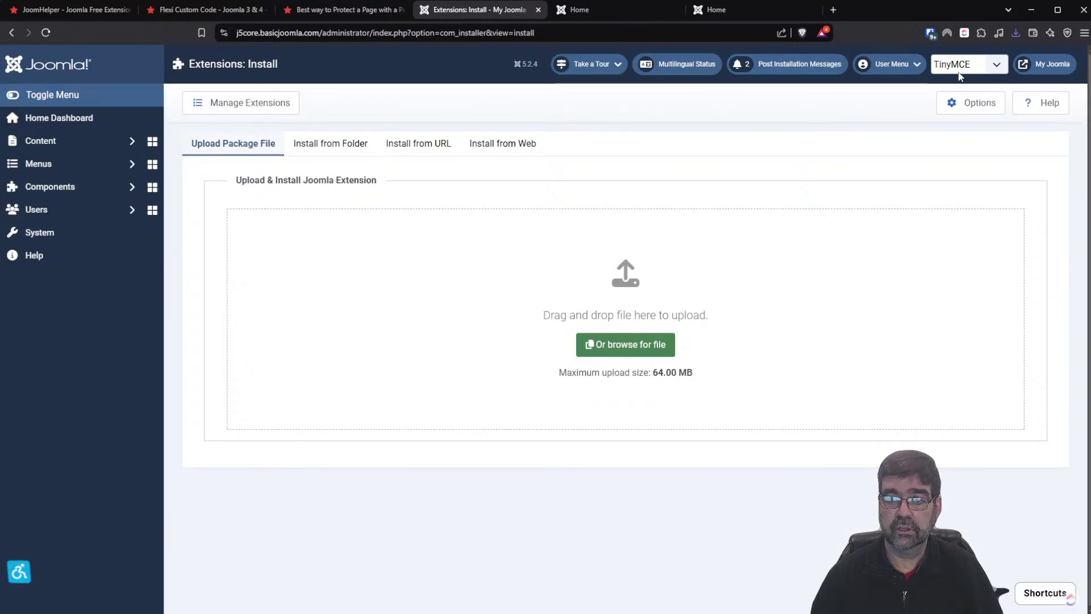
{"action": "left_click", "coordinate": [1017, 33]}
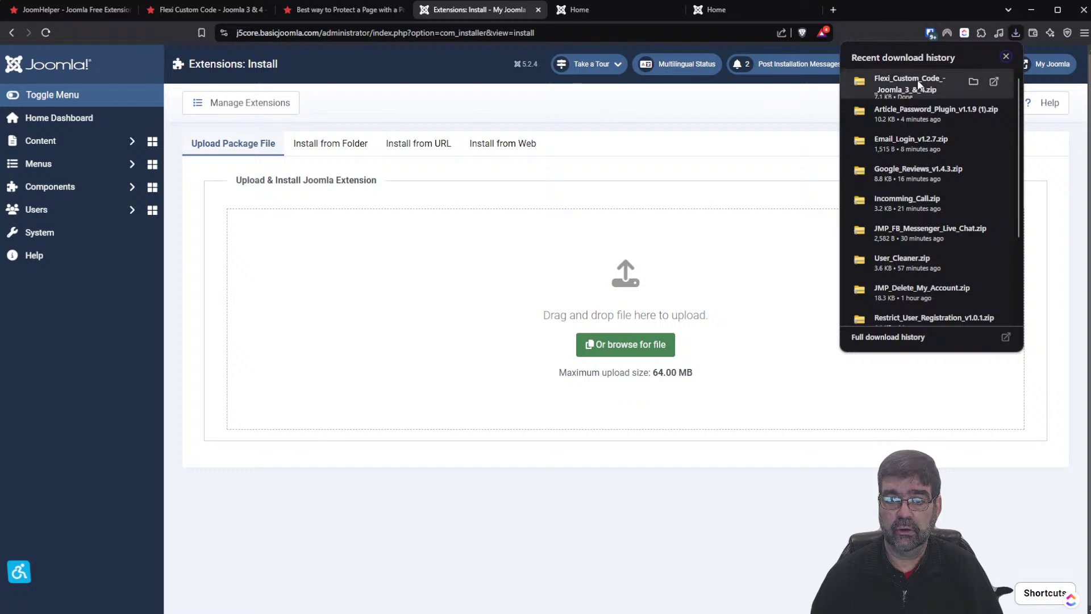
{"action": "left_click_drag", "start_coordinate": [916, 90], "coordinate": [548, 320]}
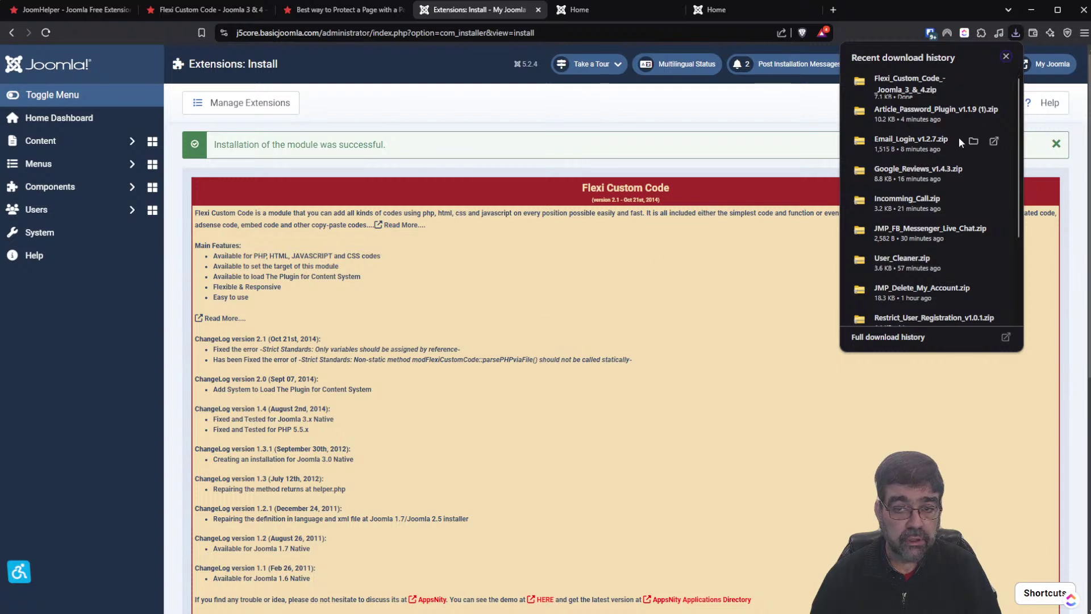
{"action": "left_click", "coordinate": [1015, 60]}
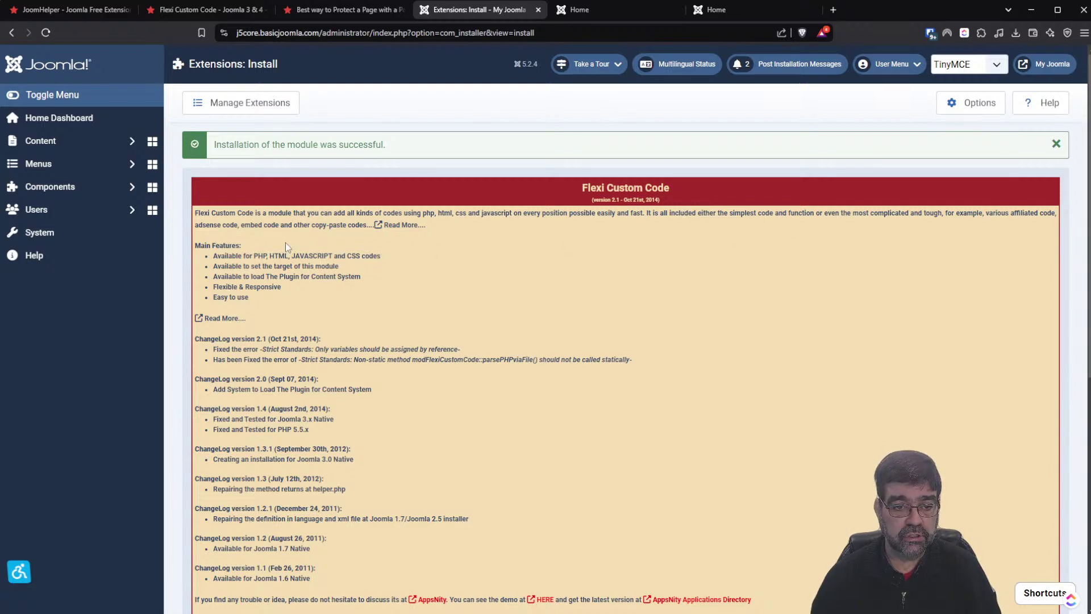
{"action": "scroll", "coordinate": [285, 242], "scroll_direction": "down", "scroll_amount": 4}
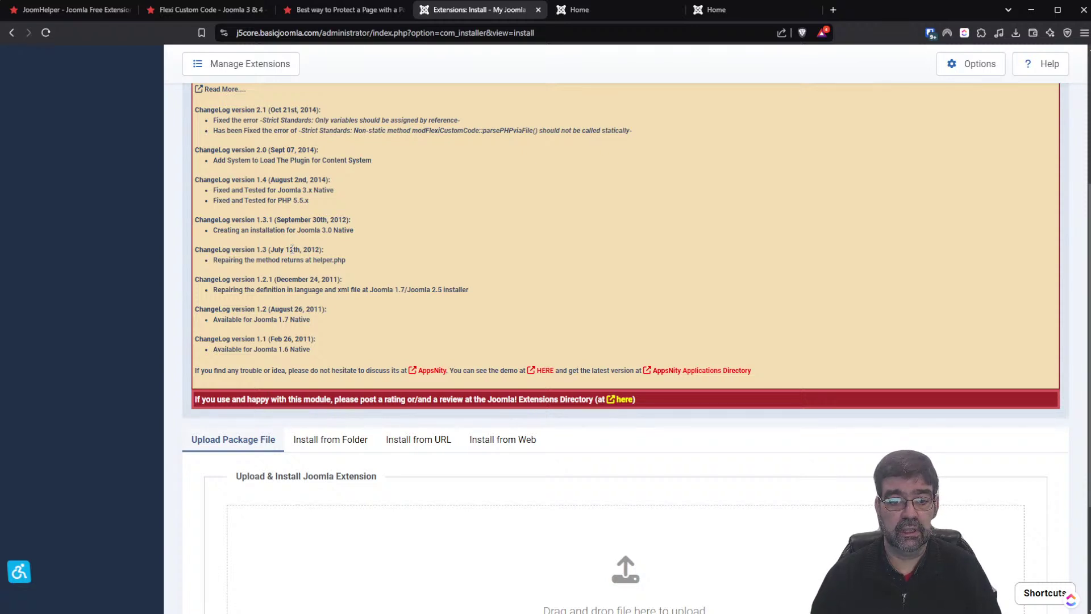
{"action": "scroll", "coordinate": [623, 224], "scroll_direction": "up", "scroll_amount": 5}
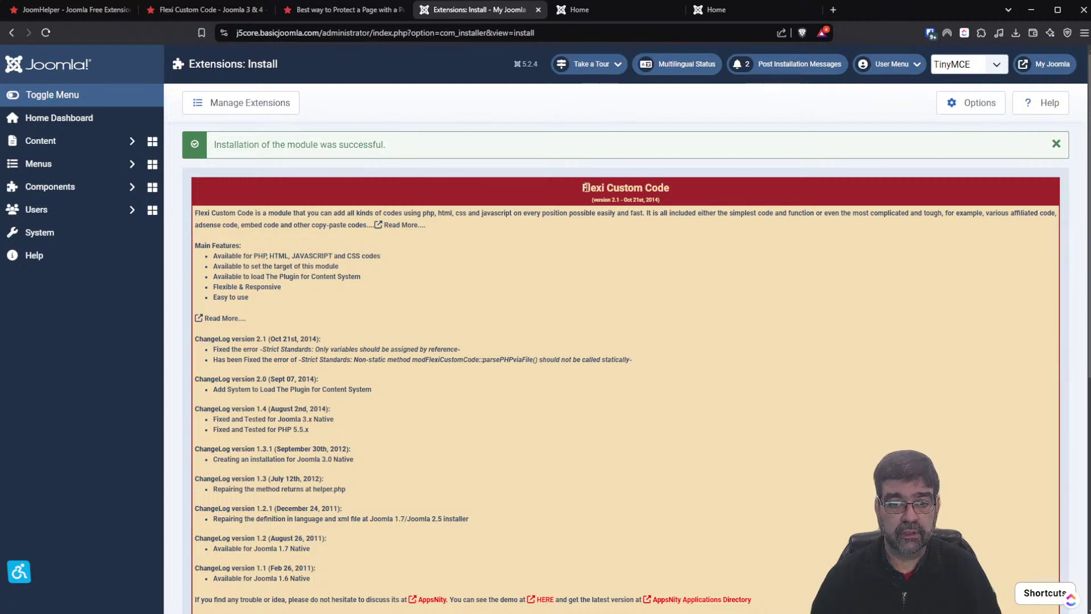
Open the Flexi Custom Code site module from the module list sorted by ID descending.
{"action": "left_click", "coordinate": [82, 235]}
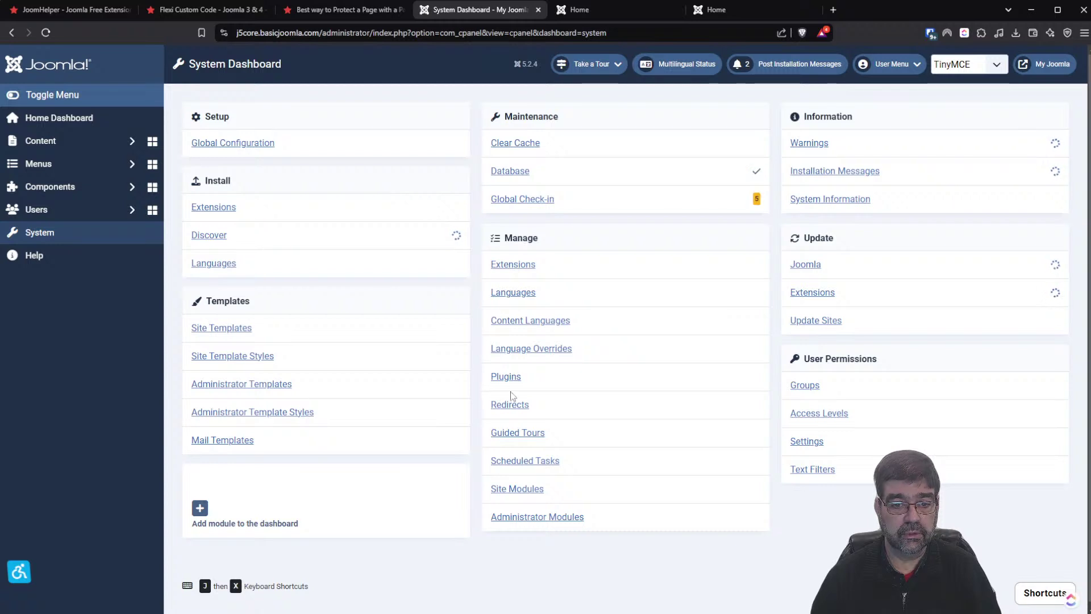
{"action": "left_click", "coordinate": [514, 489]}
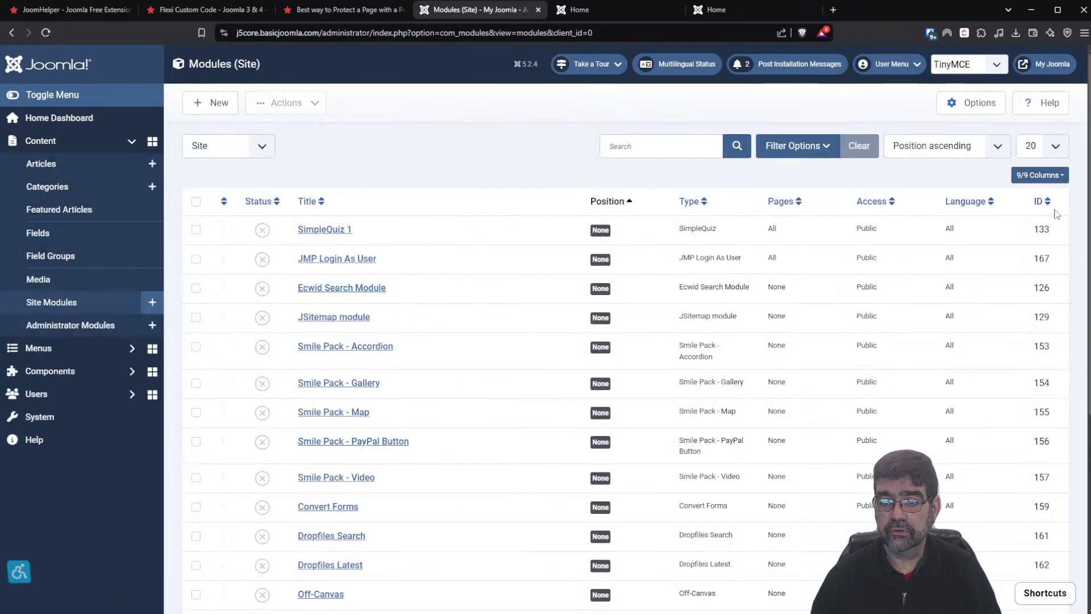
{"action": "left_click", "coordinate": [1049, 203]}
{"action": "left_click", "coordinate": [1049, 203]}
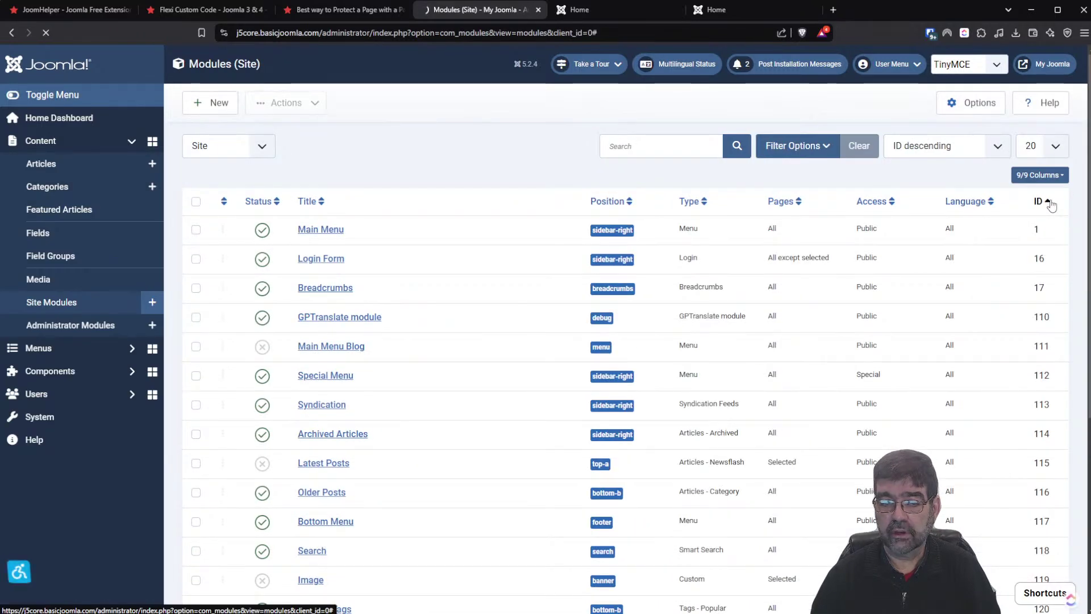
{"action": "left_click", "coordinate": [338, 233]}
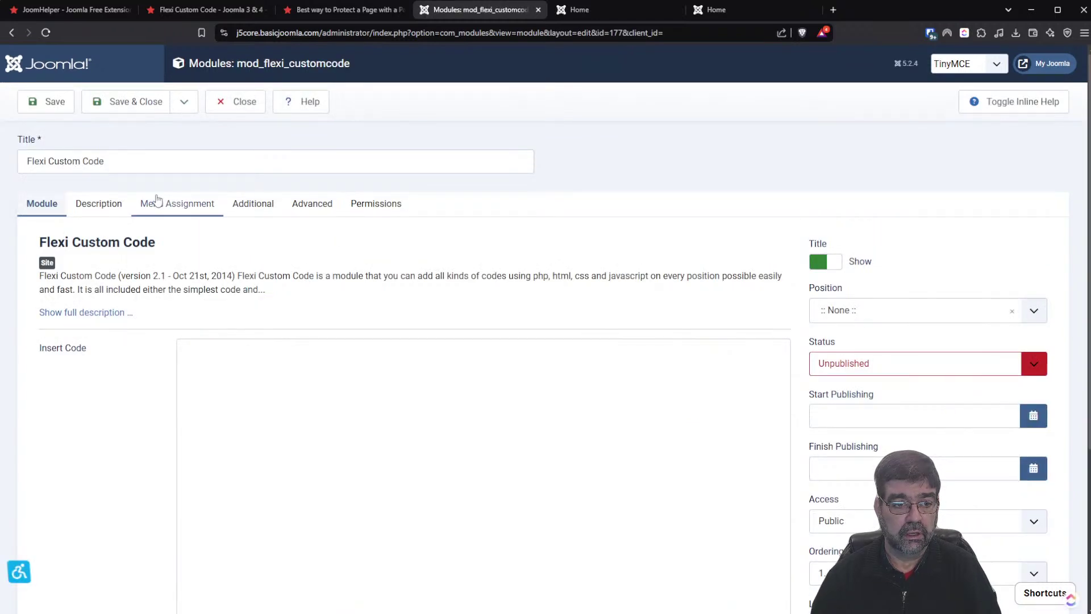
Set the Flexi Custom Code module status to Published.
{"action": "left_click", "coordinate": [885, 364]}
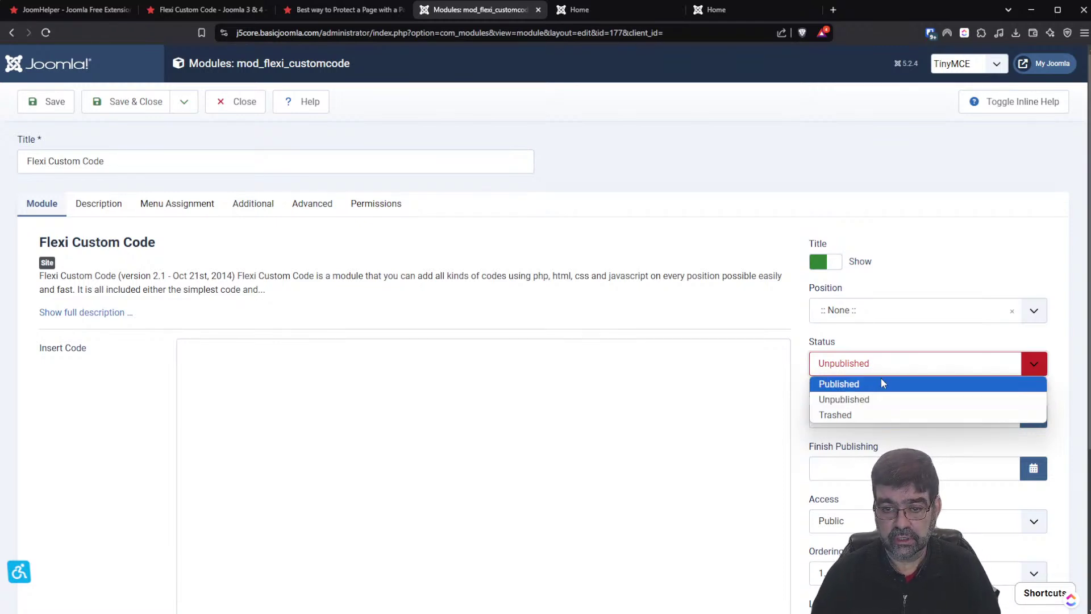
{"action": "left_click", "coordinate": [883, 383]}
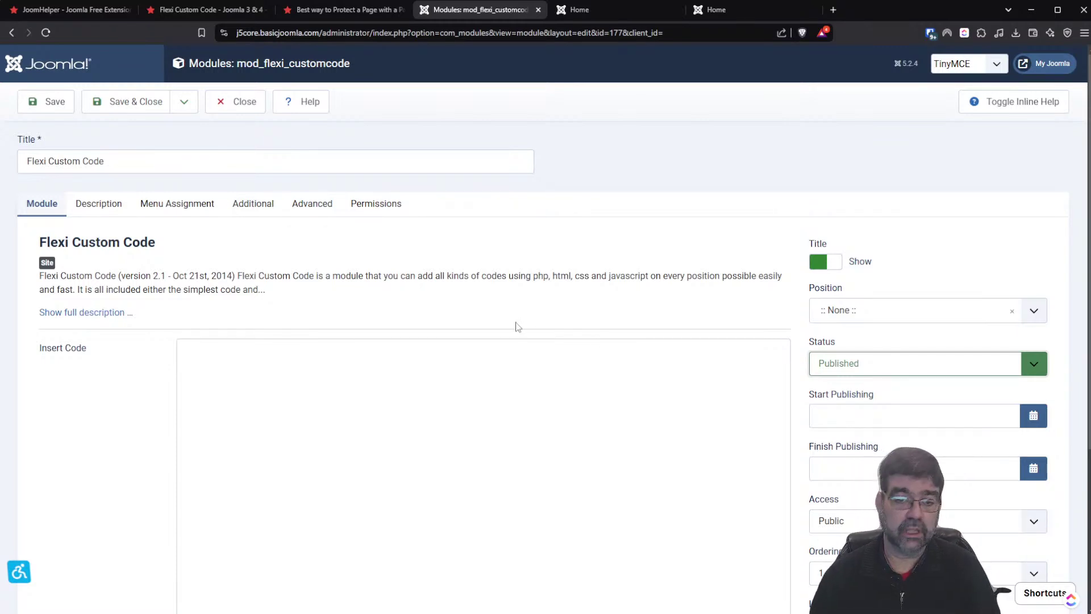
{"action": "scroll", "coordinate": [518, 345], "scroll_direction": "down", "scroll_amount": 1}
{"action": "scroll", "coordinate": [518, 346], "scroll_direction": "down", "scroll_amount": 4}
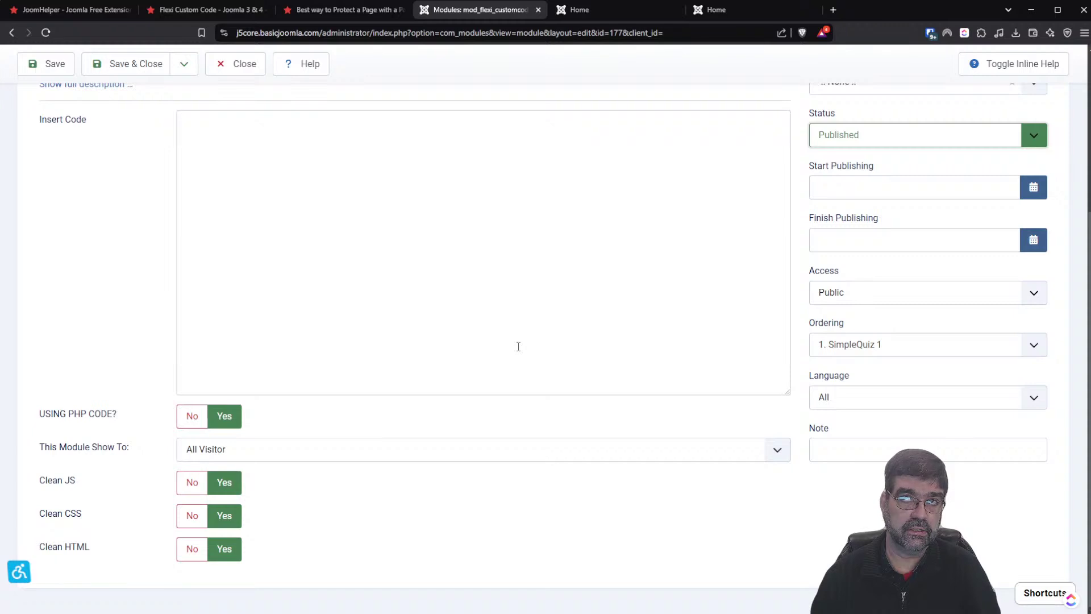
{"action": "scroll", "coordinate": [519, 346], "scroll_direction": "up", "scroll_amount": 4}
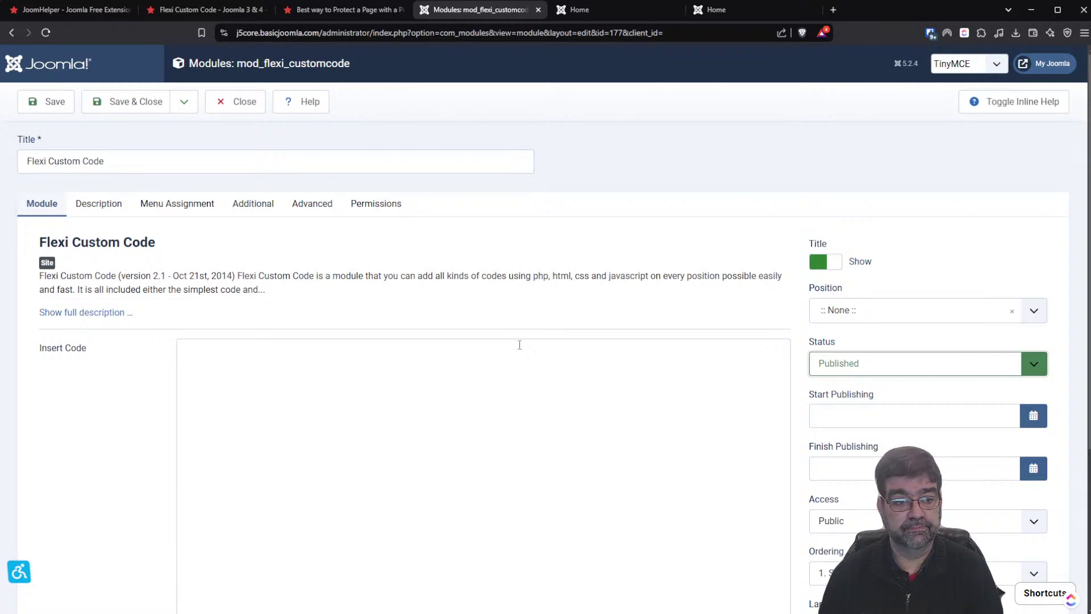
Assign the module to the sidebar-right position and open a new browser tab.
{"action": "left_click", "coordinate": [836, 316]}
{"action": "type", "text": "side"}
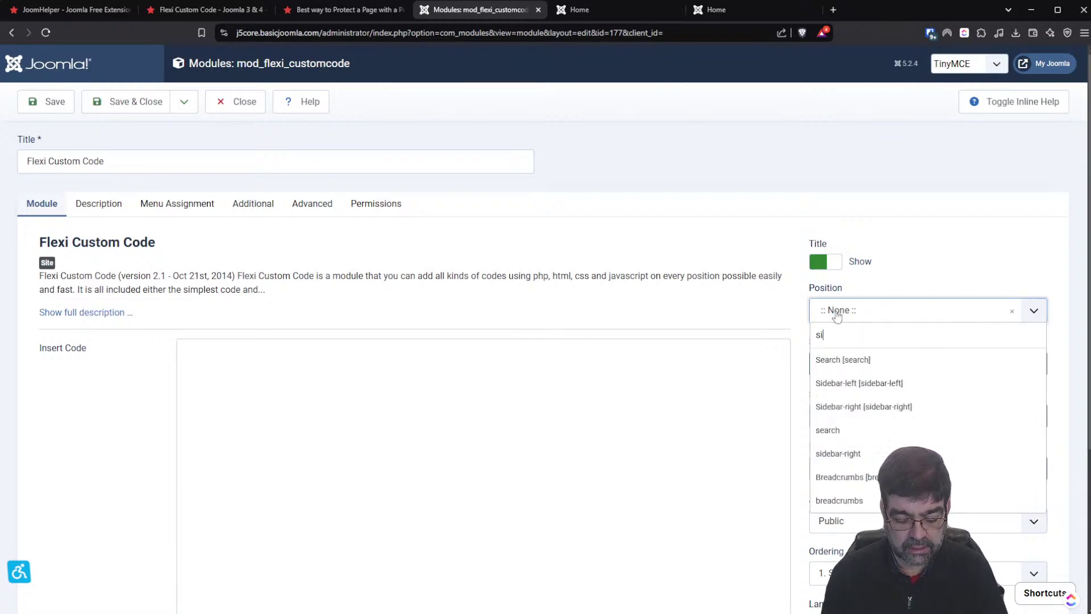
{"action": "key", "text": "Down"}
{"action": "key", "text": "Down"}
{"action": "key", "text": "Down"}
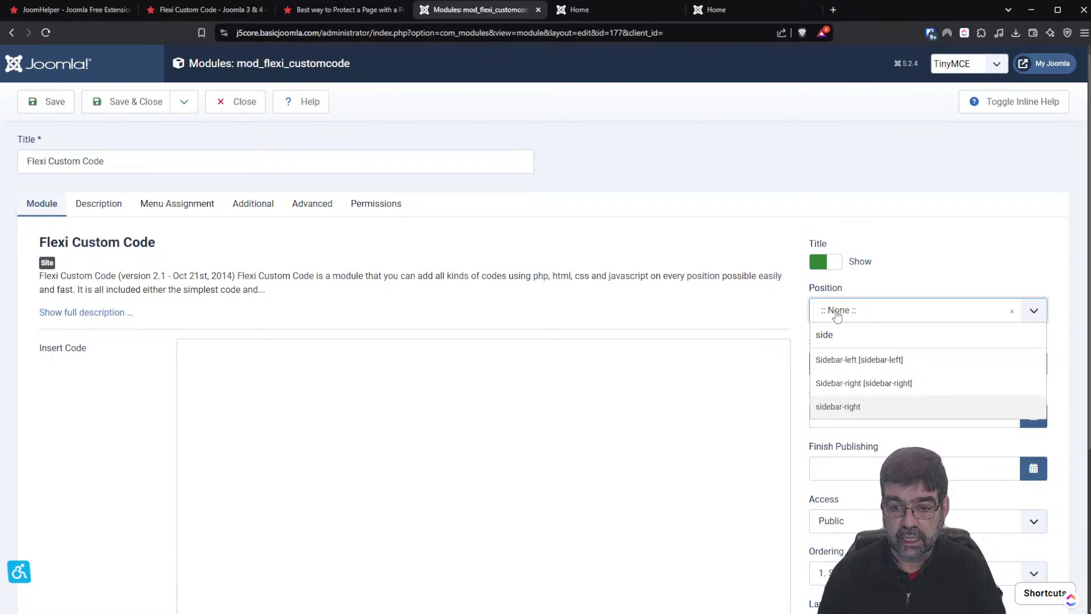
{"action": "key", "text": "Return"}
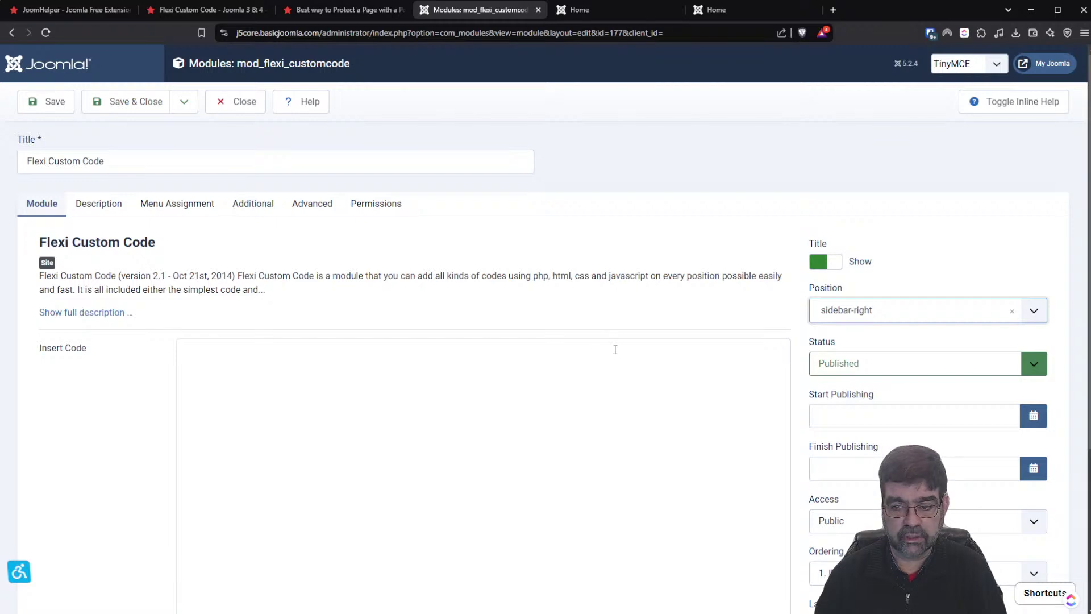
{"action": "scroll", "coordinate": [444, 409], "scroll_direction": "down", "scroll_amount": 4}
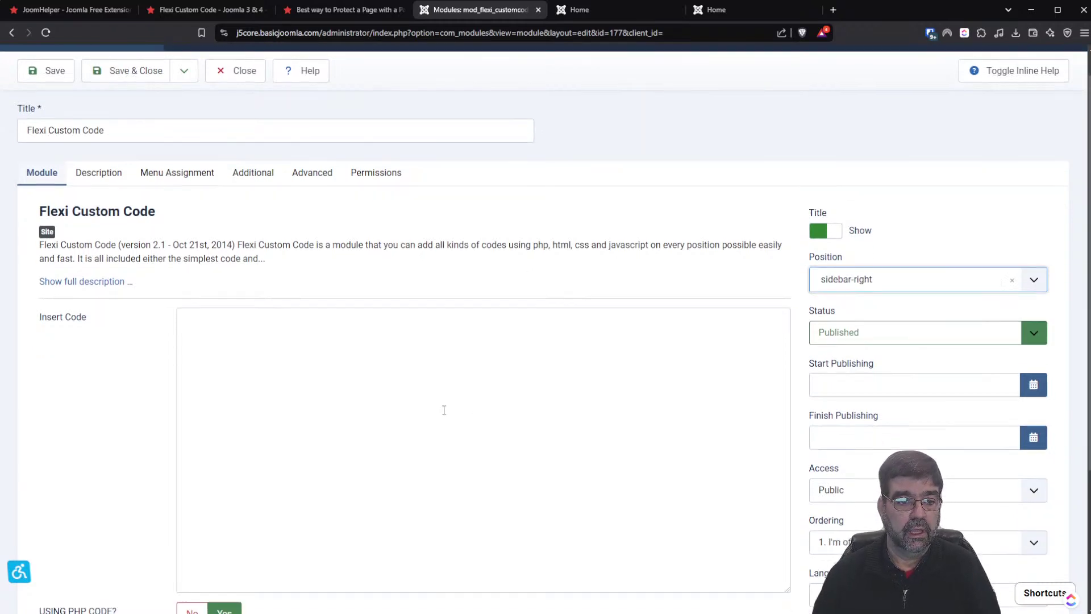
{"action": "scroll", "coordinate": [445, 420], "scroll_direction": "up", "scroll_amount": 2}
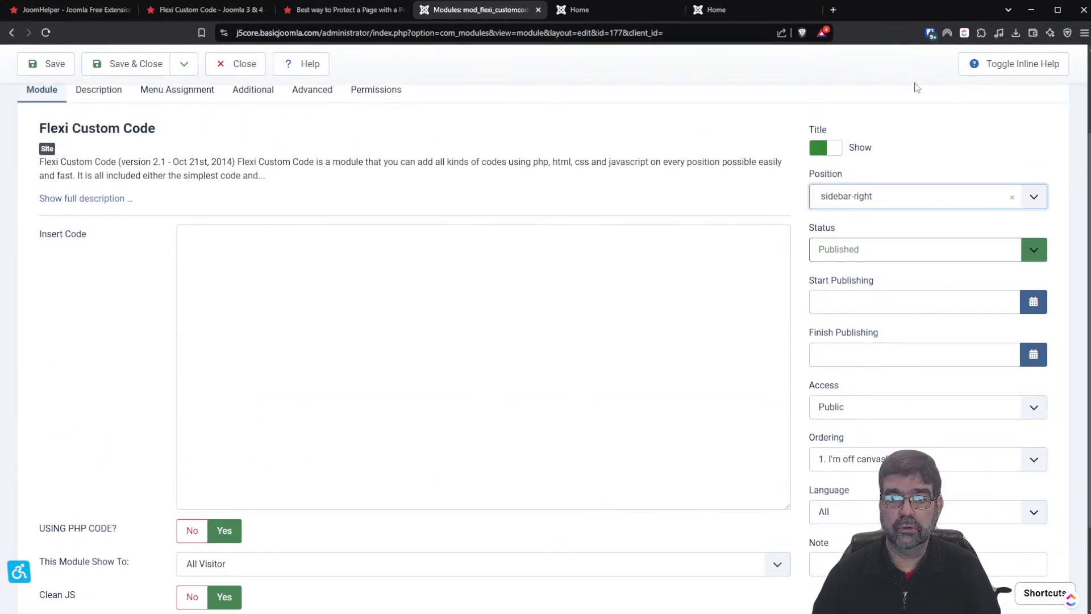
{"action": "left_click", "coordinate": [834, 10]}
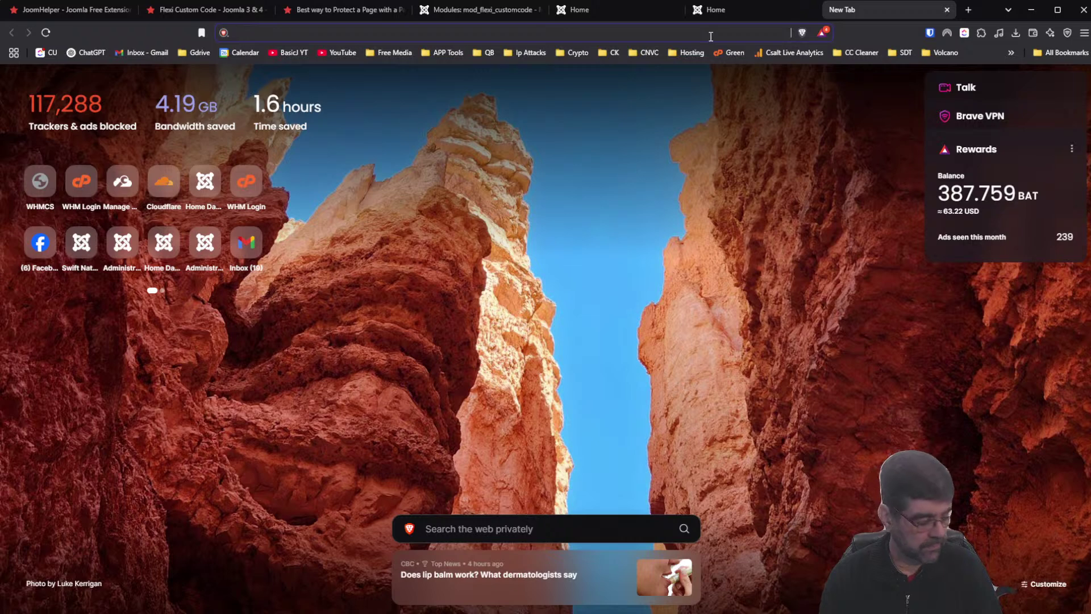
Go to the Gemini app from the new tab.
{"action": "type", "text": "fem"}
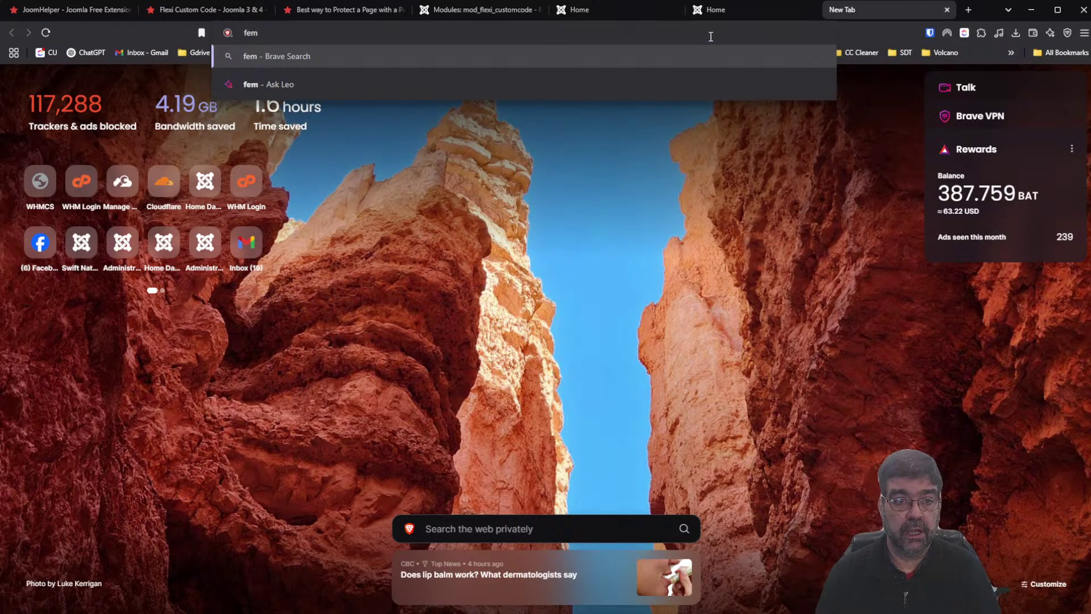
{"action": "key", "text": "BackSpace"}
{"action": "key", "text": "BackSpace"}
{"action": "key", "text": "BackSpace"}
{"action": "type", "text": "gemini.google.com/app"}
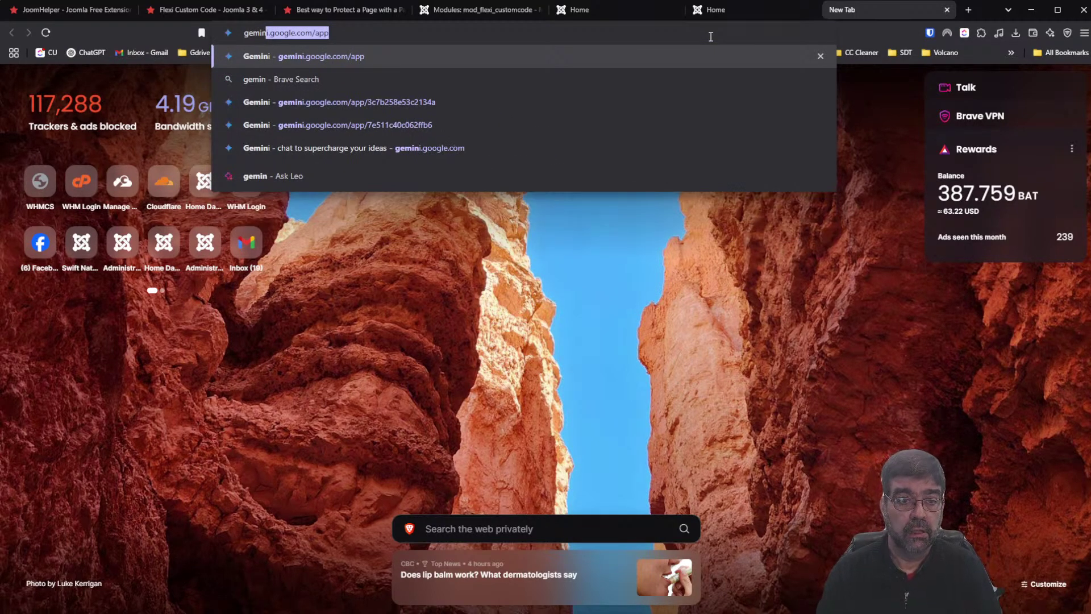
{"action": "key", "text": "Return"}
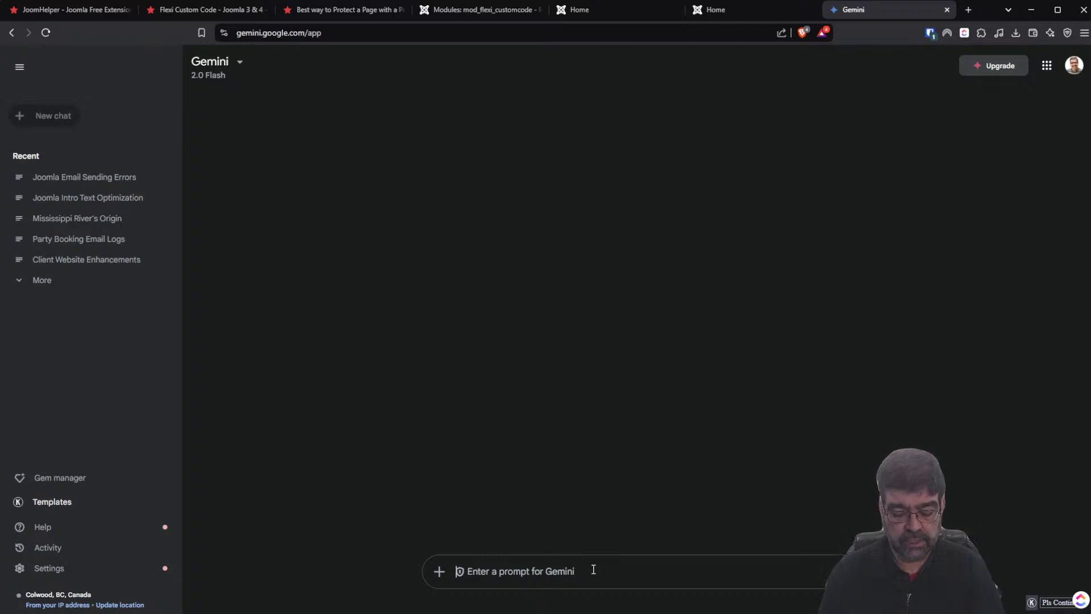
Ask Gemini for PHP code showing the current time in 20 possible combinations and review the answer.
{"action": "type", "text": "gie me some ph"}
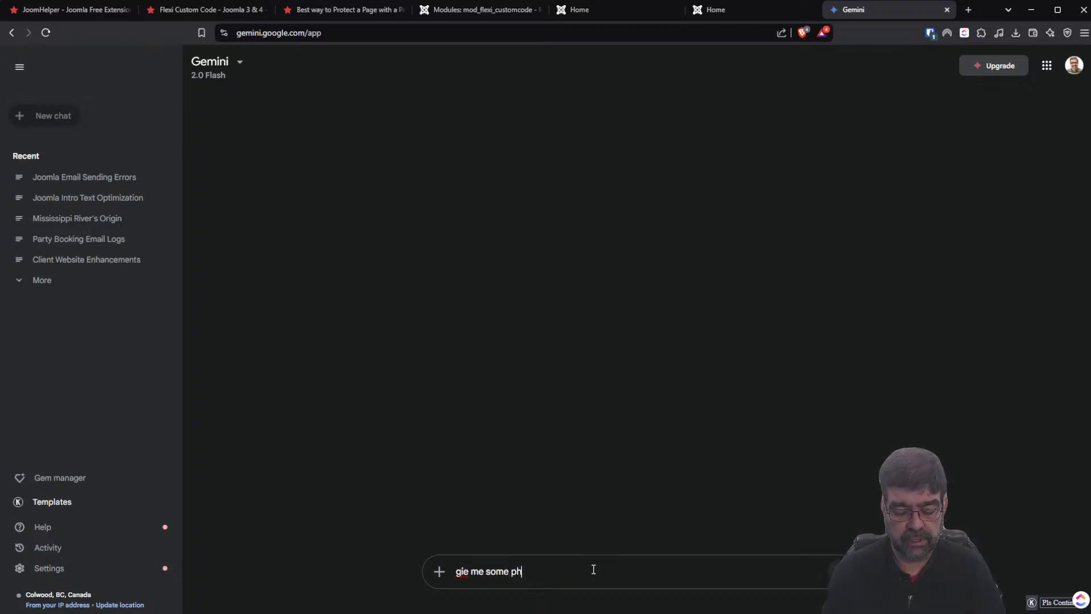
{"action": "type", "text": "p code tha"}
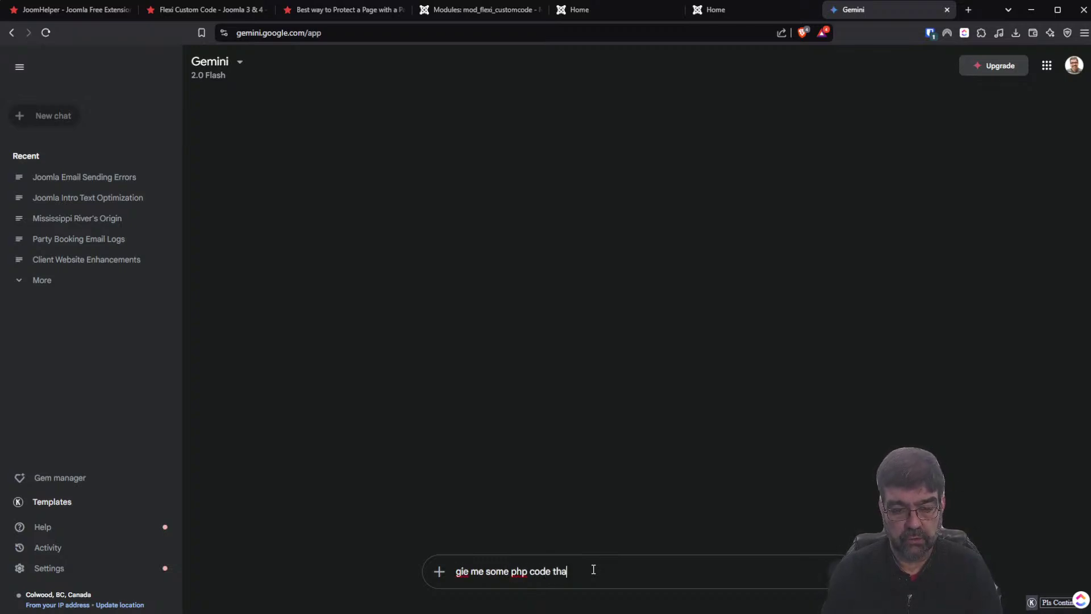
{"action": "type", "text": "t displays the "}
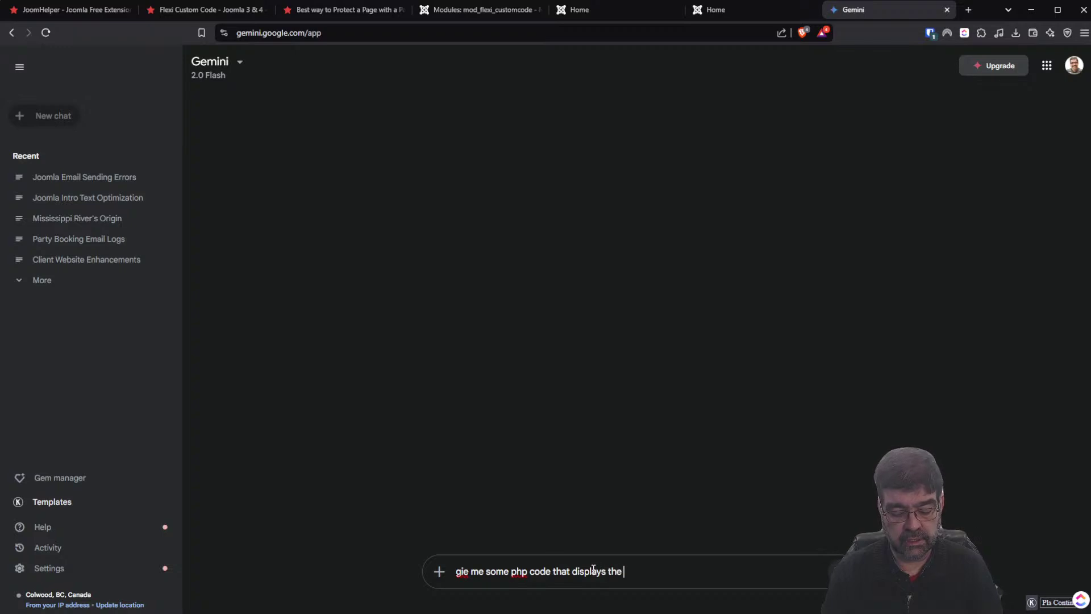
{"action": "type", "text": "current time in "}
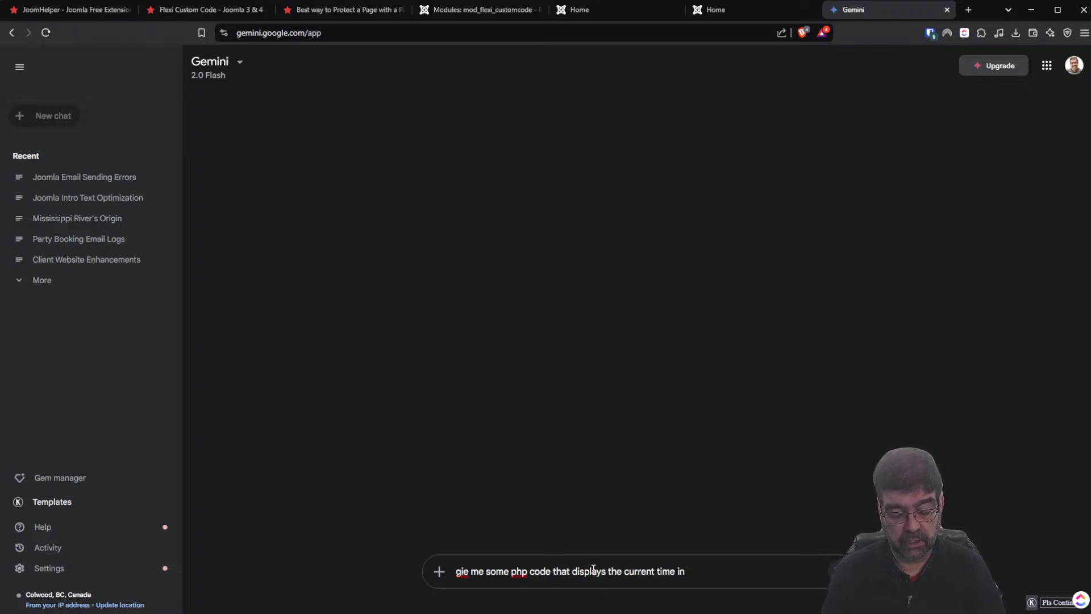
{"action": "type", "text": "20 differe"}
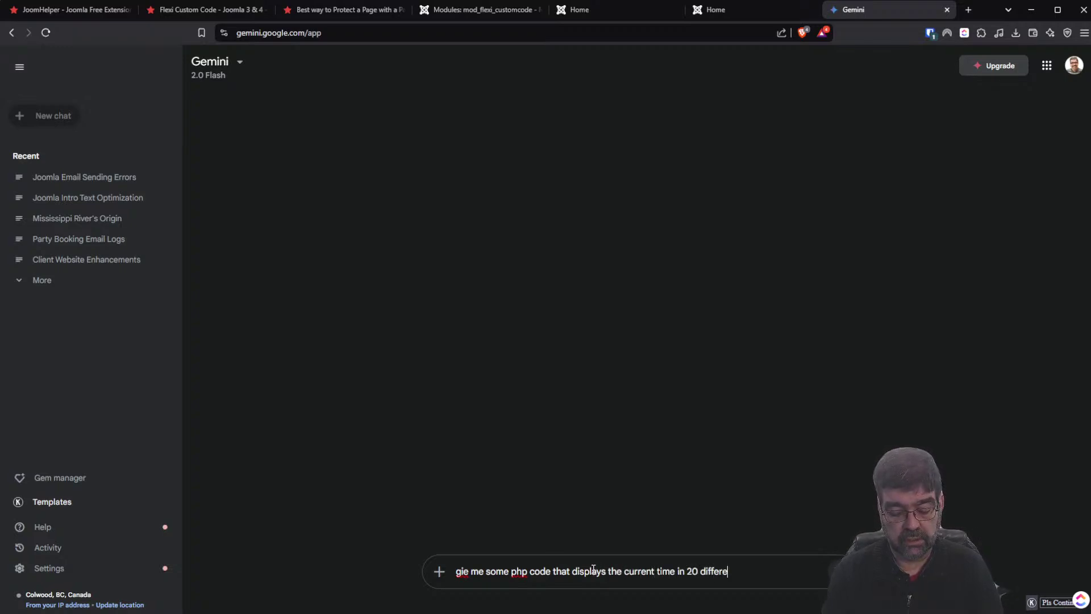
{"action": "type", "text": "nt combintaiotn"}
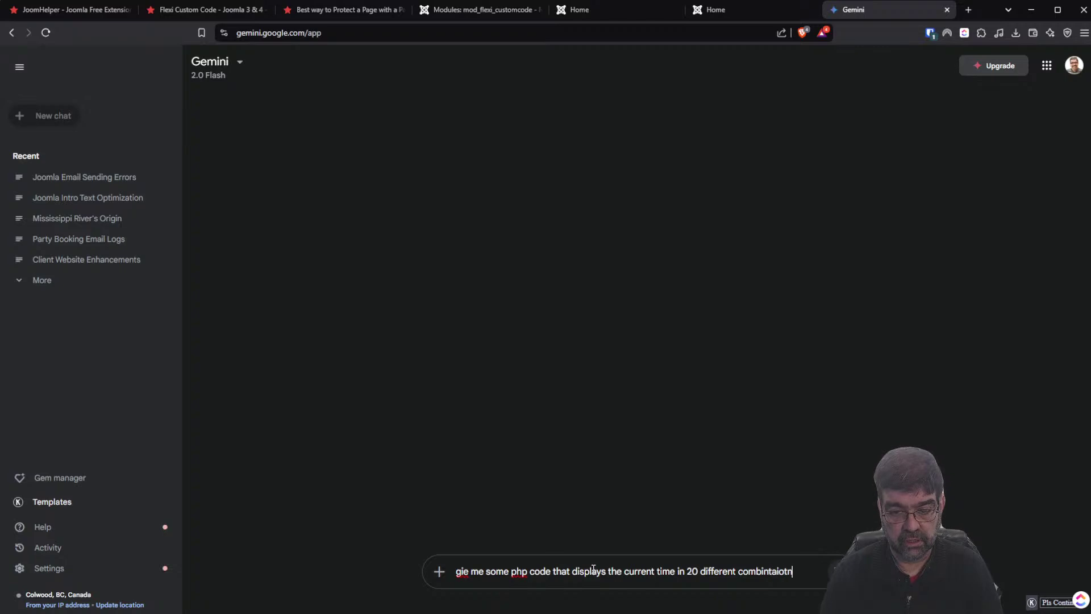
{"action": "key", "text": "BackSpace"}
{"action": "key", "text": "BackSpace"}
{"action": "key", "text": "BackSpace"}
{"action": "key", "text": "BackSpace"}
{"action": "key", "text": "BackSpace"}
{"action": "key", "text": "BackSpace"}
{"action": "type", "text": "ations"}
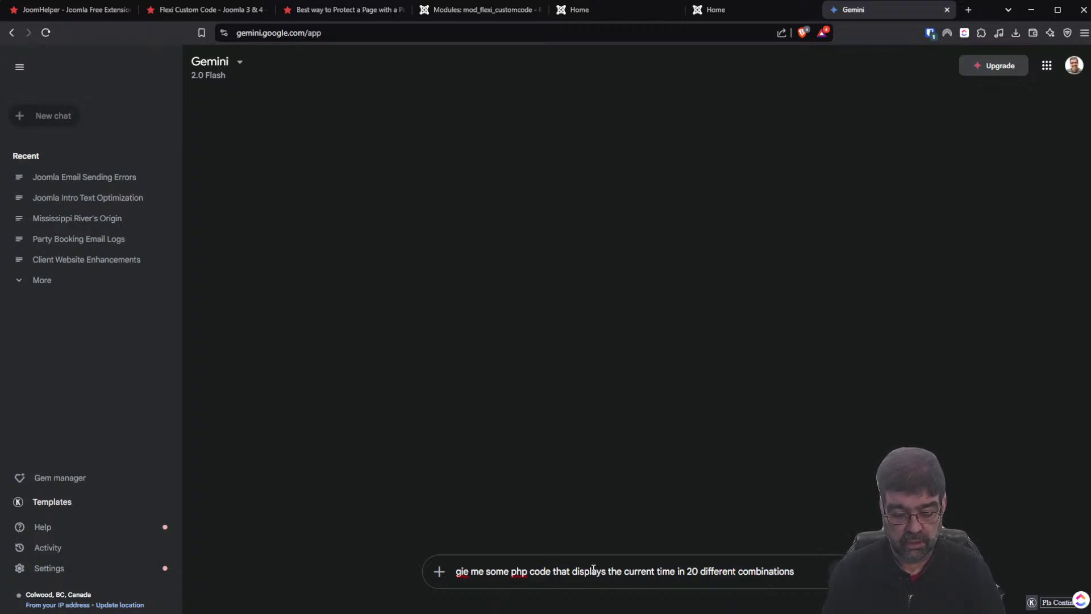
{"action": "type", "text": " that are"}
{"action": "type", "text": " possible"}
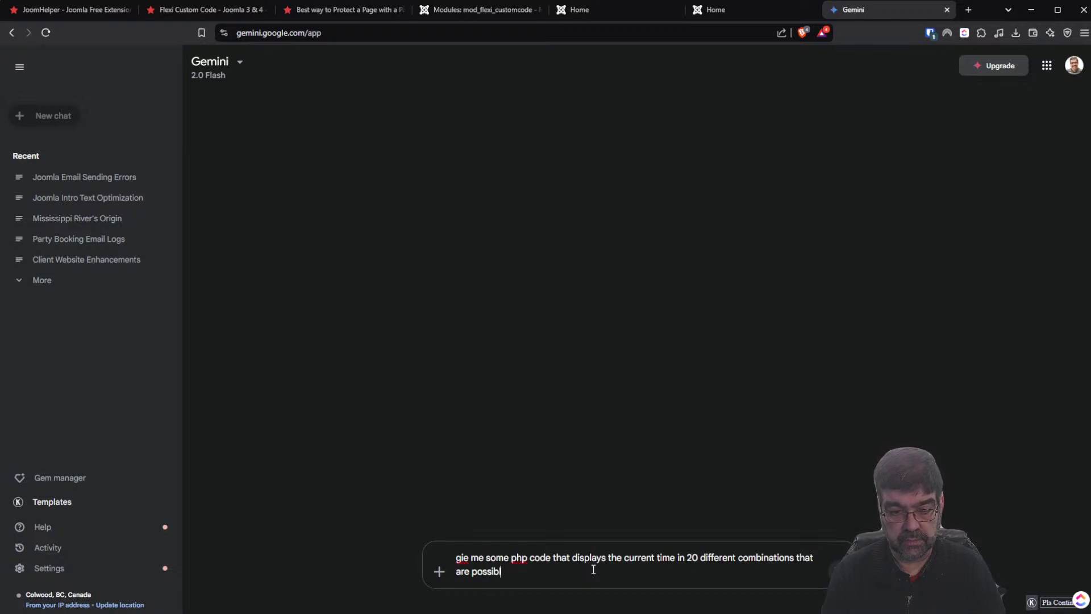
{"action": "key", "text": "Up"}
{"action": "key", "text": "Left"}
{"action": "key", "text": "Left"}
{"action": "key", "text": "Left"}
{"action": "key", "text": "Left"}
{"action": "key", "text": "Left"}
{"action": "key", "text": "Left"}
{"action": "key", "text": "Left"}
{"action": "key", "text": "Left"}
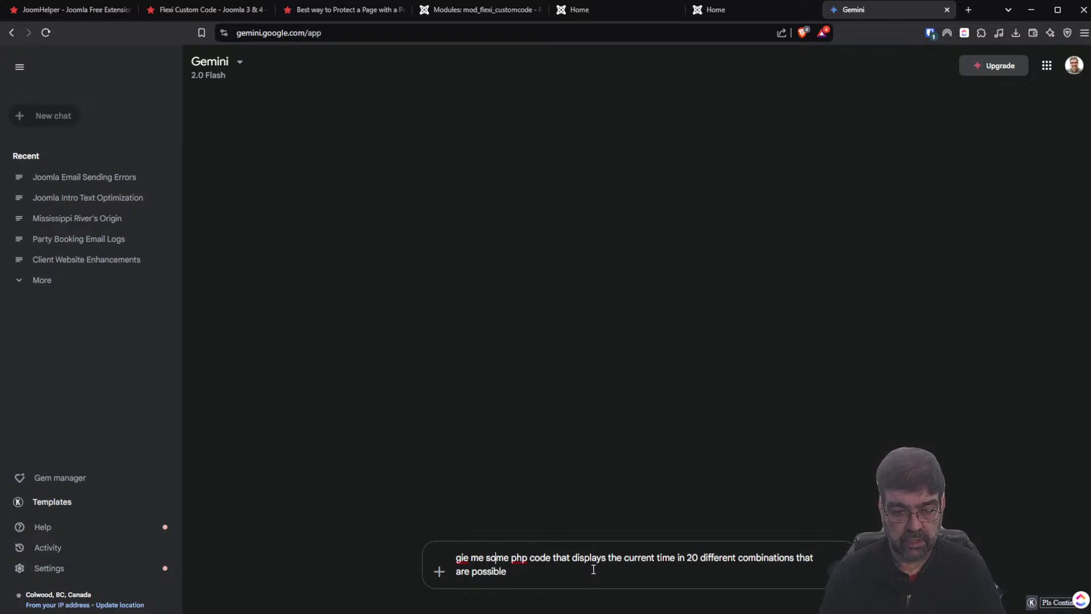
{"action": "type", "text": "v"}
{"action": "key", "text": "Return"}
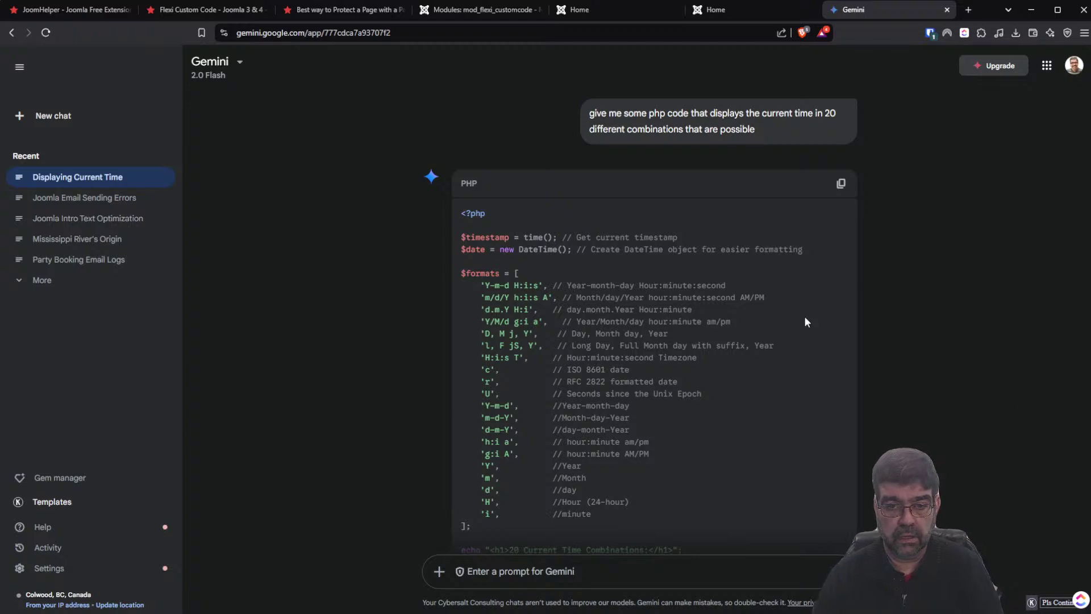
{"action": "scroll", "coordinate": [754, 318], "scroll_direction": "down", "scroll_amount": 4}
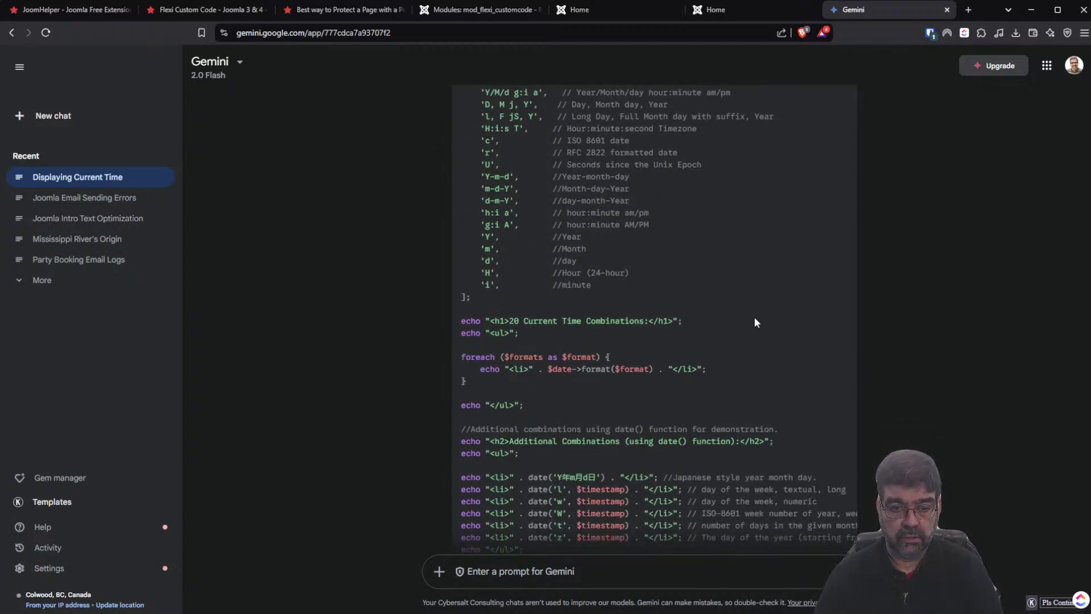
{"action": "scroll", "coordinate": [755, 321], "scroll_direction": "down", "scroll_amount": 3}
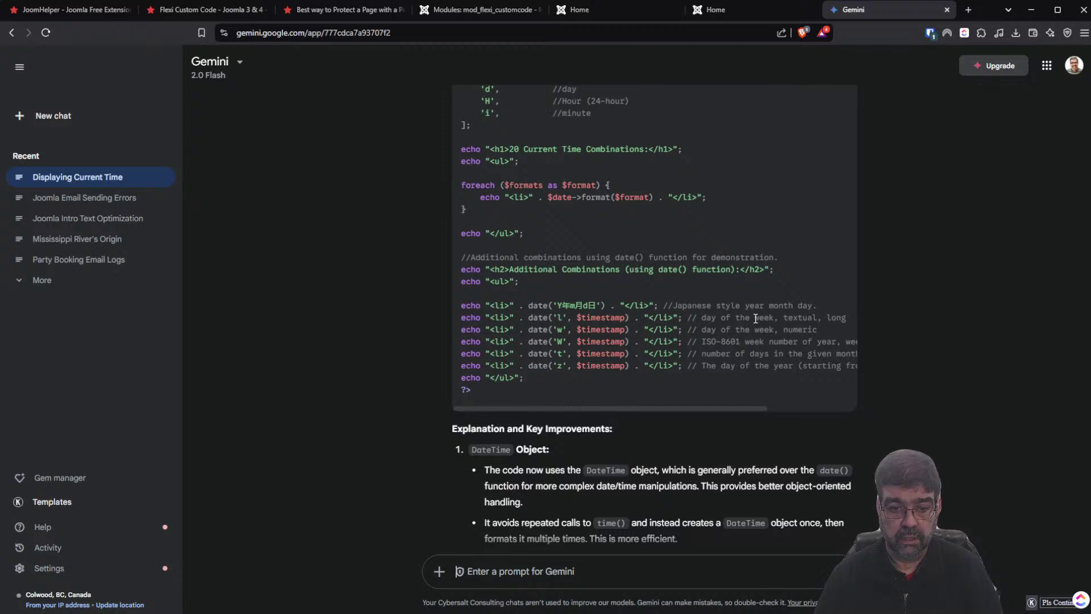
{"action": "scroll", "coordinate": [755, 318], "scroll_direction": "down", "scroll_amount": 6}
{"action": "left_click", "coordinate": [640, 577]}
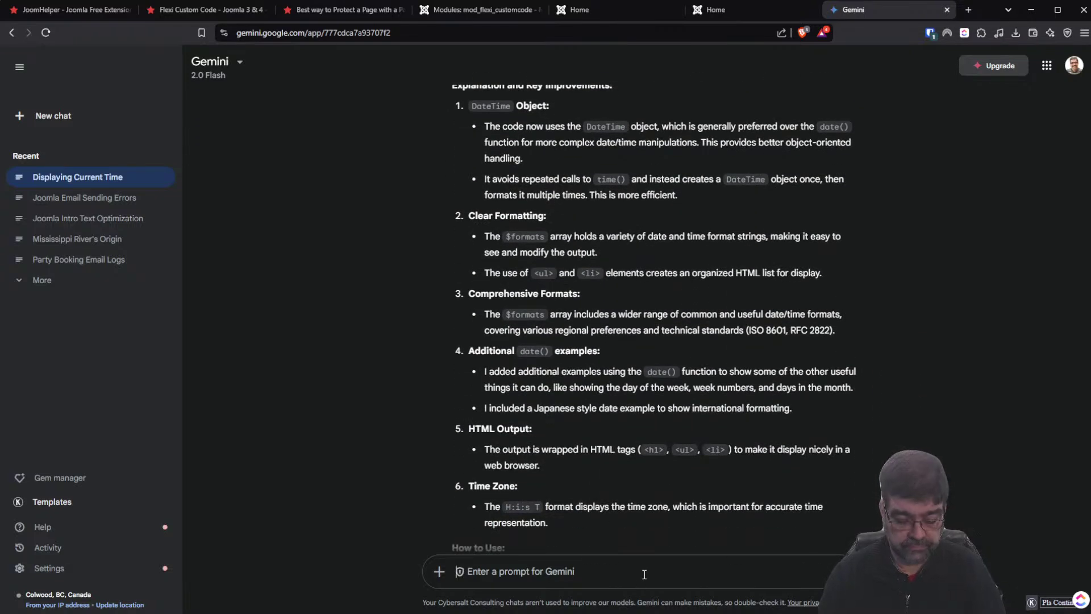
{"action": "type", "text": "I also want to"}
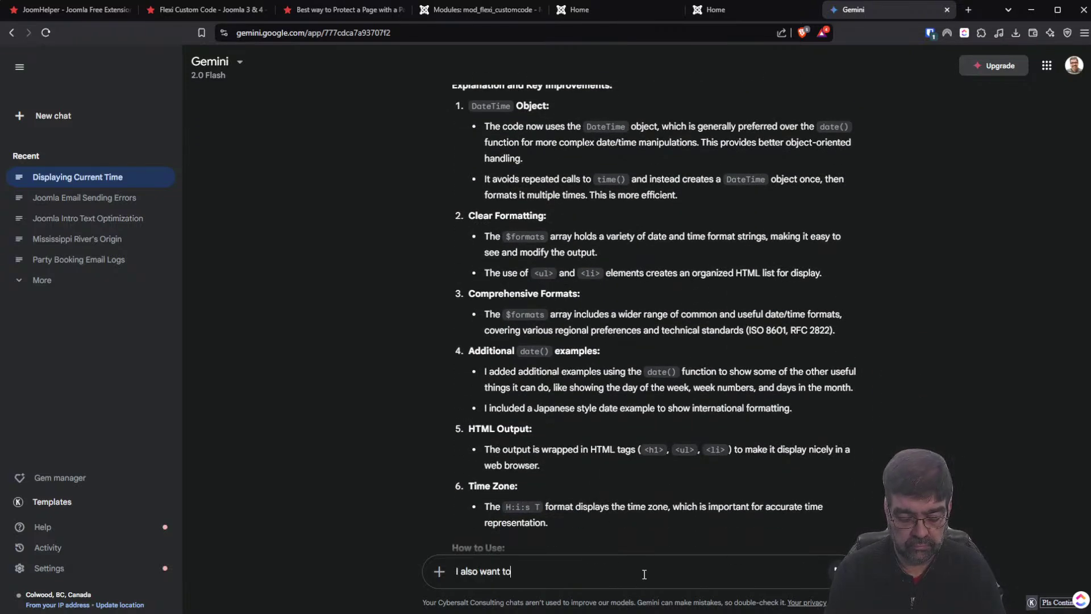
{"action": "type", "text": " see"}
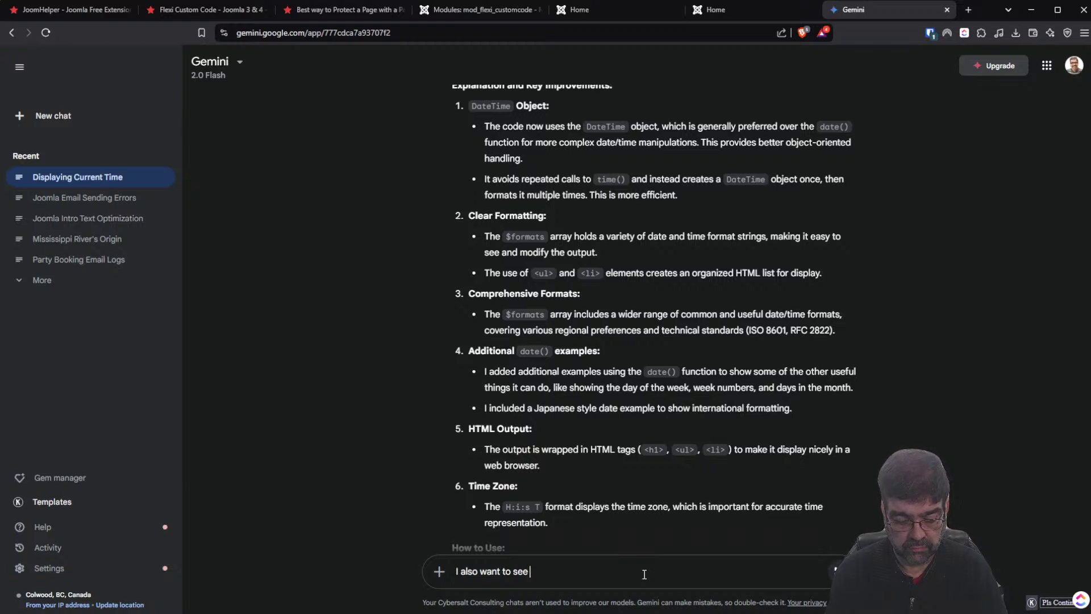
Ask Gemini to output all 20 time variations at once on an HTML page.
{"action": "key", "text": "BackSpace"}
{"action": "key", "text": "BackSpace"}
{"action": "key", "text": "BackSpace"}
{"action": "type", "text": "out"}
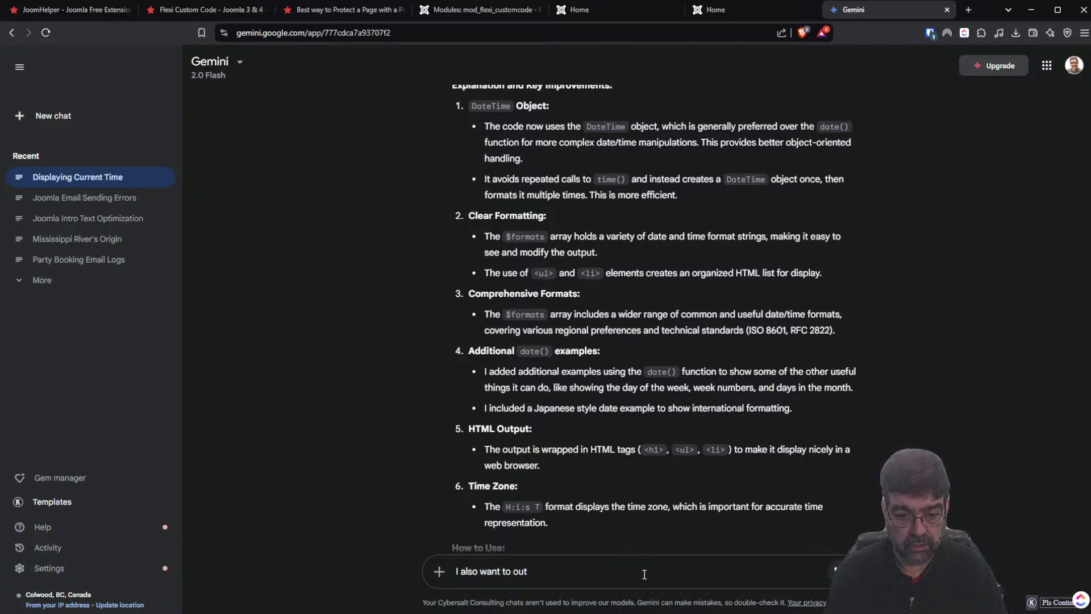
{"action": "key", "text": "BackSpace"}
{"action": "type", "text": "tput on a"}
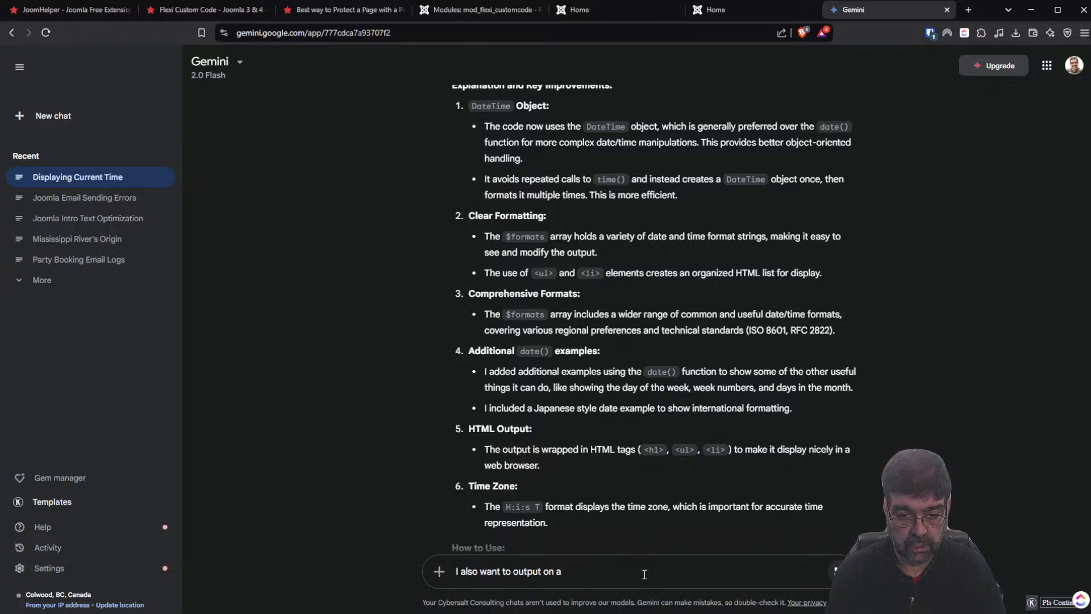
{"action": "type", "text": "n html"}
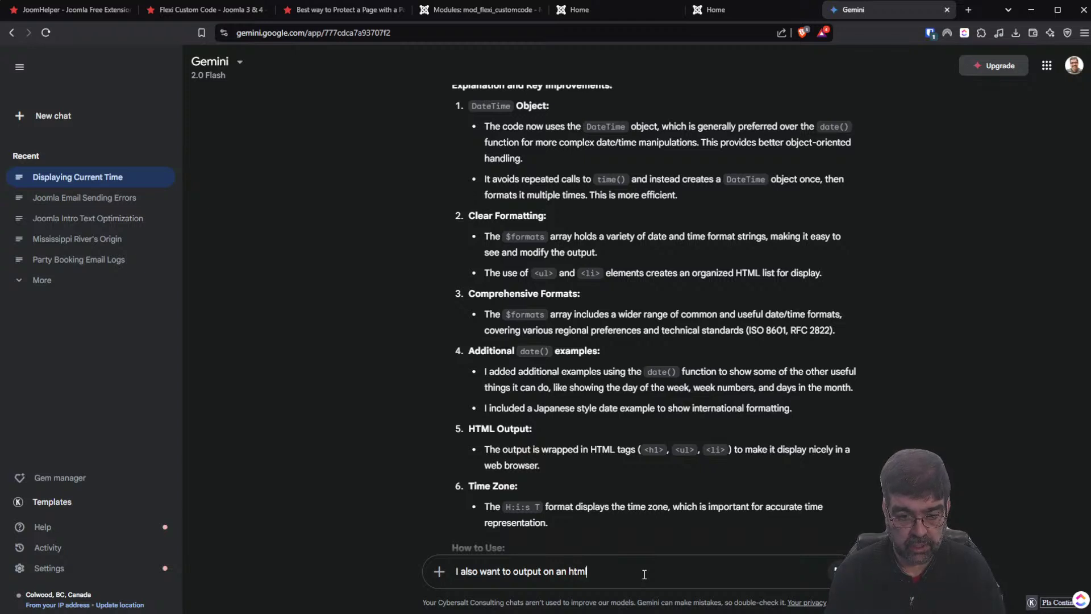
{"action": "type", "text": " page"}
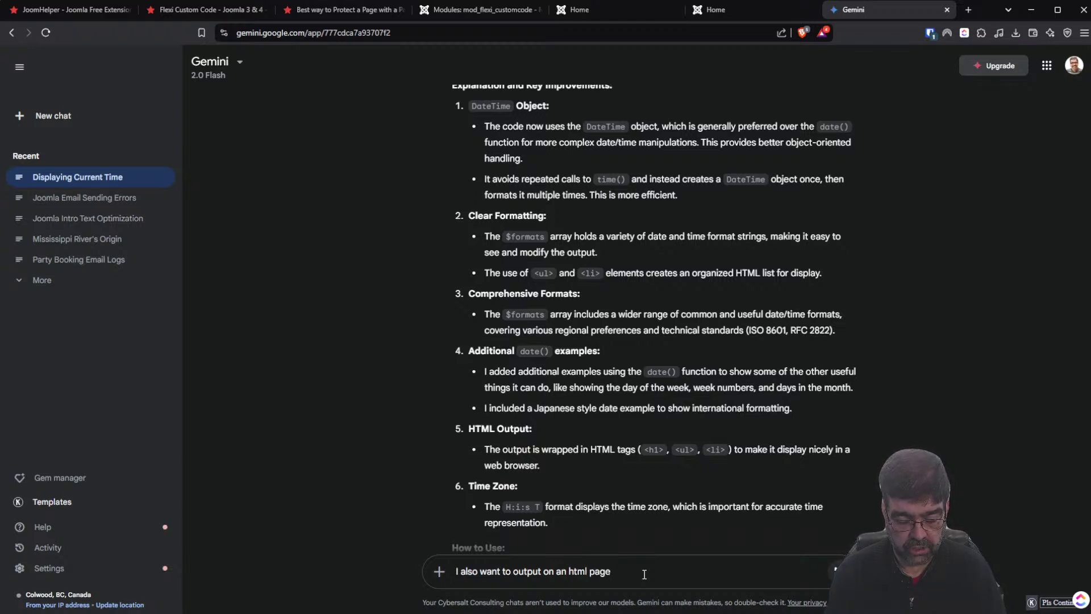
{"action": "type", "text": " the 2"}
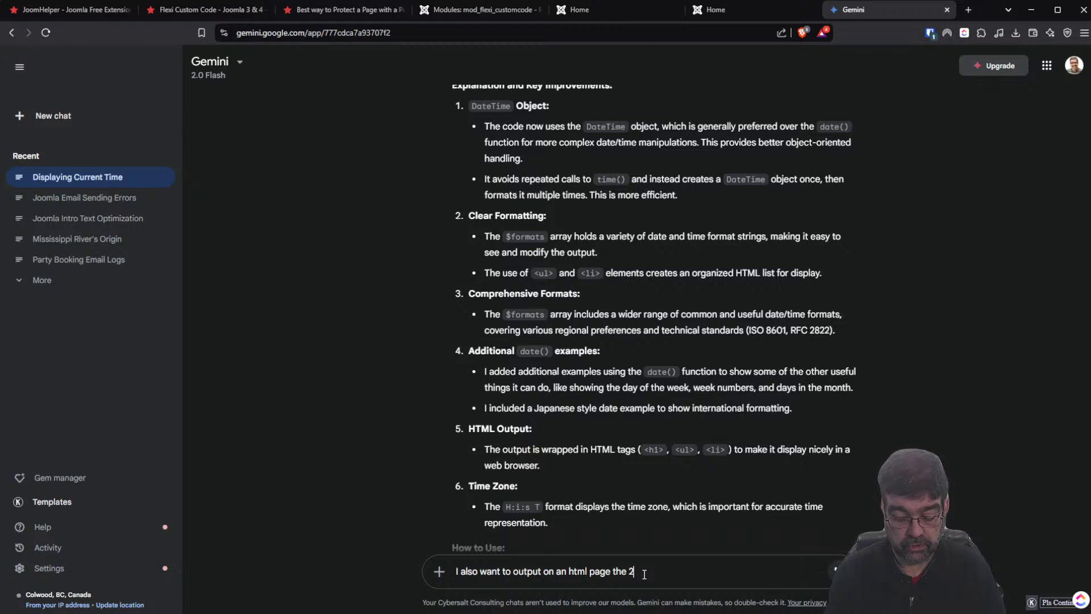
{"action": "type", "text": "0 carations"}
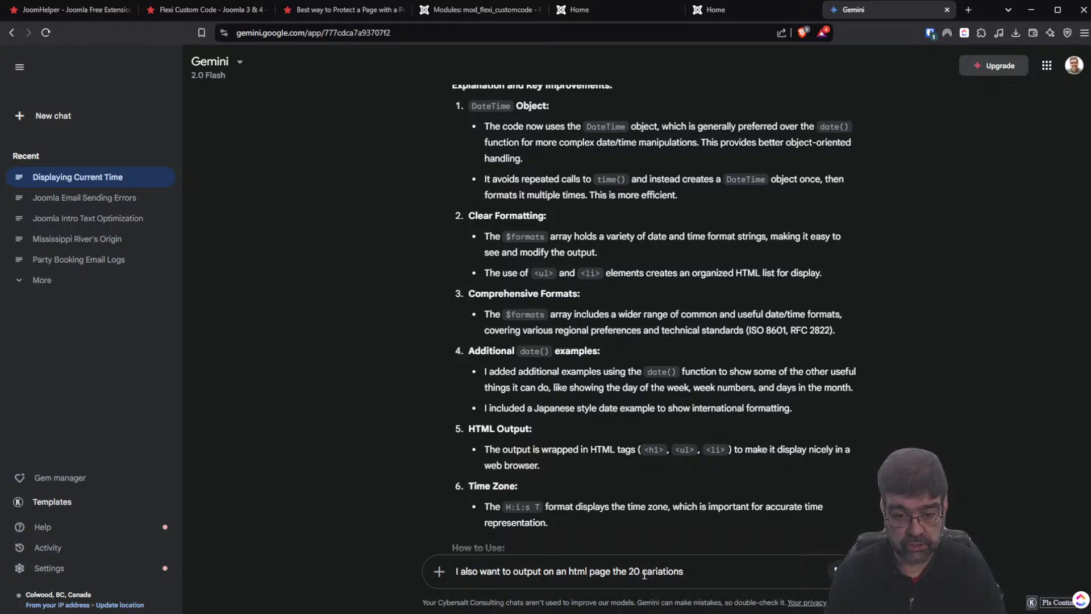
{"action": "key", "text": "BackSpace"}
{"action": "key", "text": "BackSpace"}
{"action": "key", "text": "BackSpace"}
{"action": "key", "text": "BackSpace"}
{"action": "key", "text": "BackSpace"}
{"action": "key", "text": "BackSpace"}
{"action": "key", "text": "BackSpace"}
{"action": "type", "text": "va"}
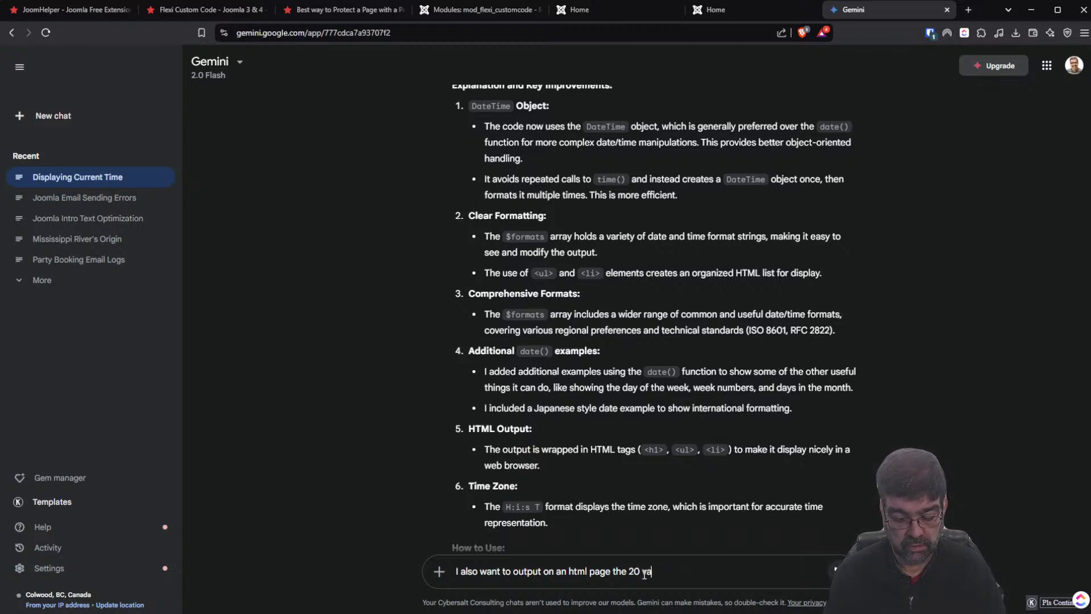
{"action": "type", "text": "ria"}
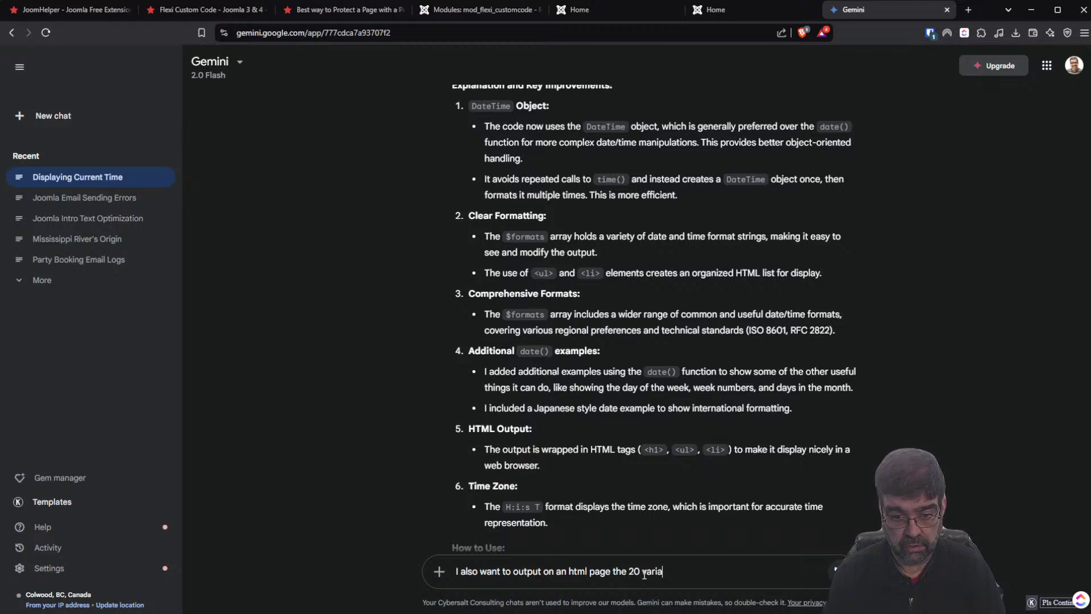
{"action": "type", "text": "tions all at on"}
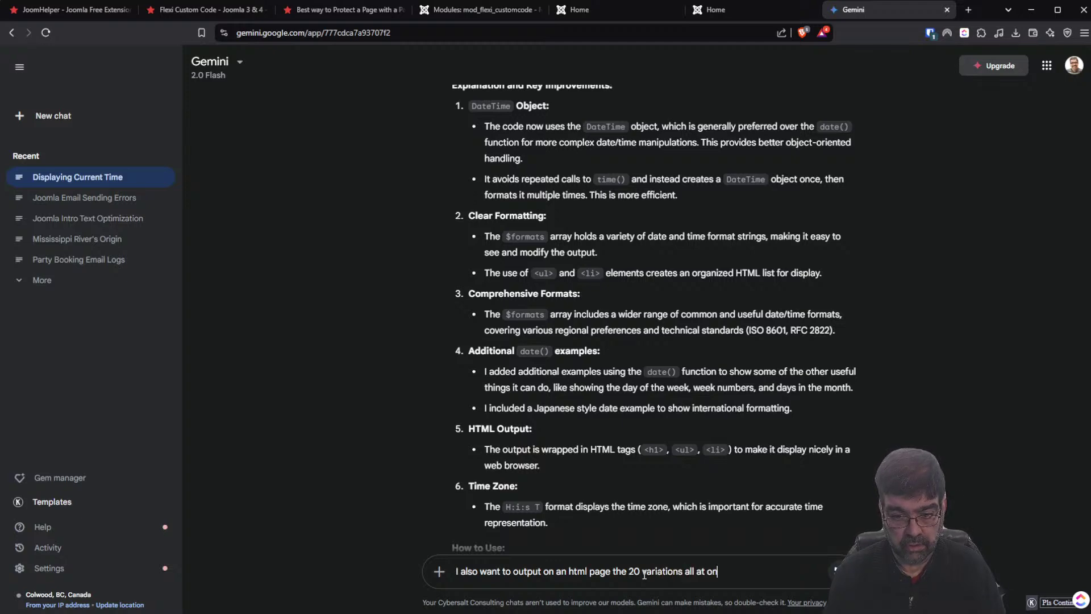
{"action": "type", "text": "ce"}
{"action": "key", "text": "Return"}
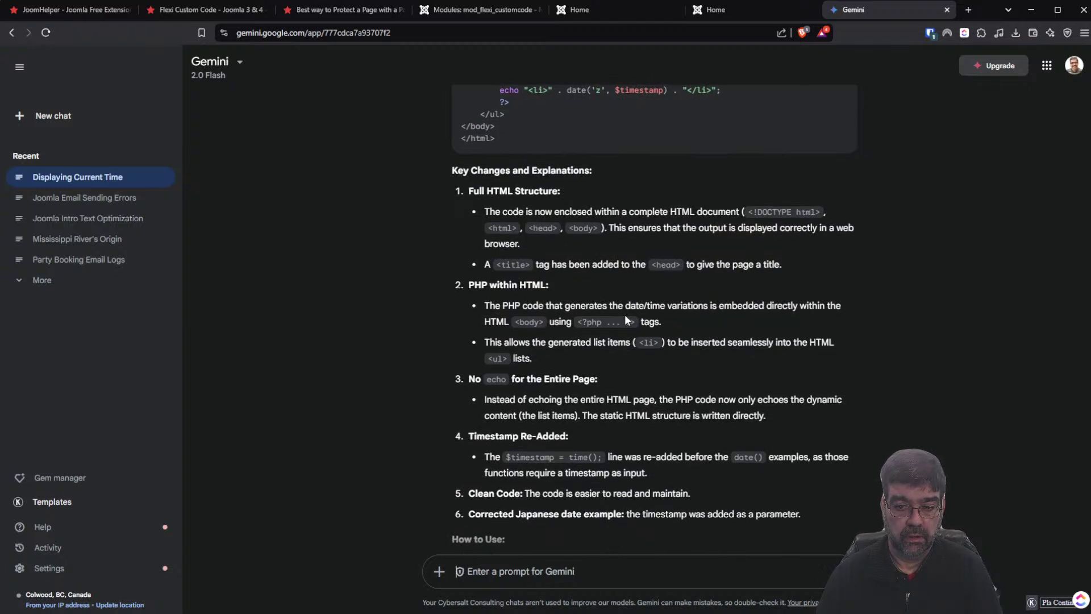
Copy Gemini's HTML page code and go back to the Joomla module editor.
{"action": "scroll", "coordinate": [624, 318], "scroll_direction": "up", "scroll_amount": 6}
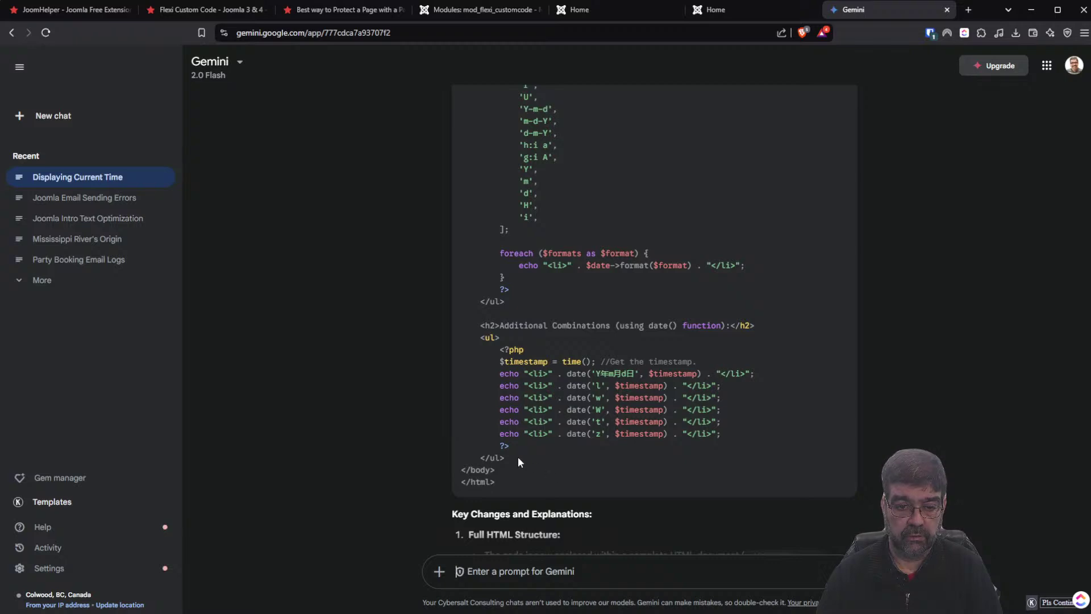
{"action": "left_click_drag", "start_coordinate": [517, 455], "coordinate": [467, 398]}
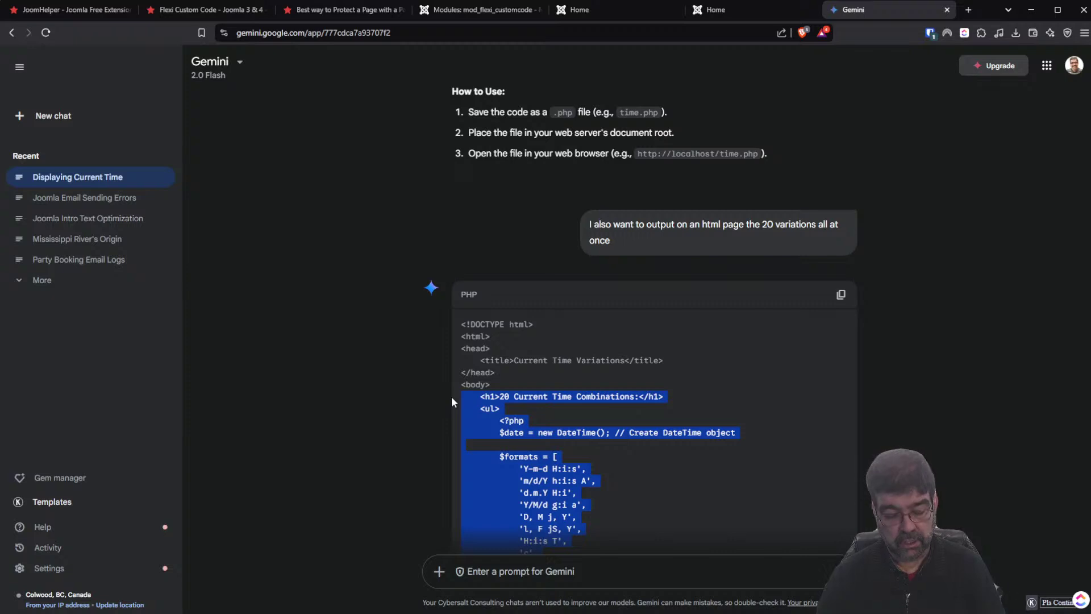
{"action": "left_click", "coordinate": [460, 11]}
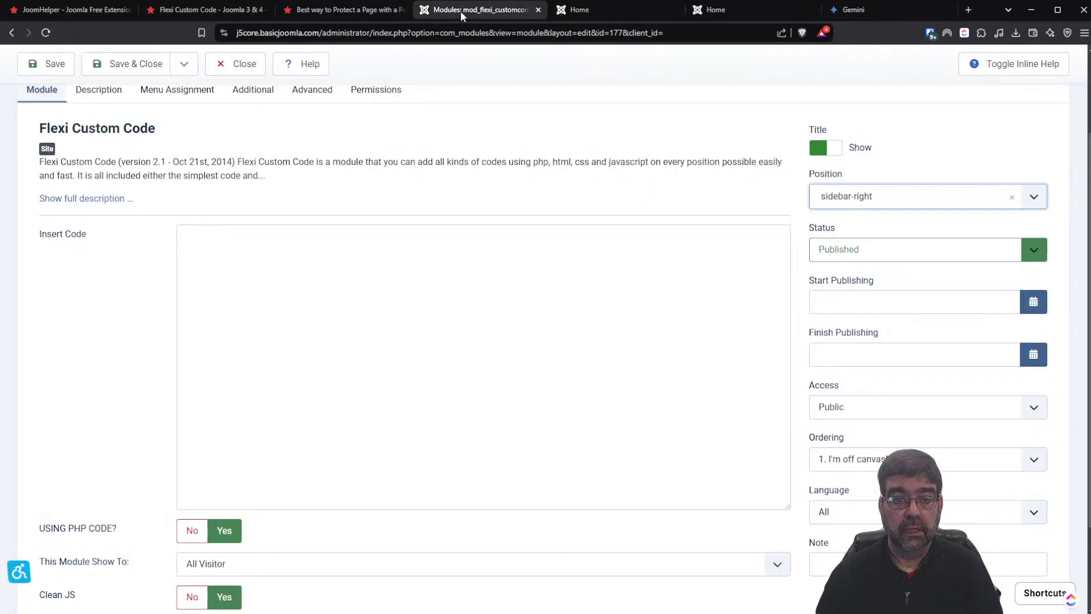
Paste the PHP time code into the module and keep it visible to all visitors.
{"action": "left_click", "coordinate": [291, 299]}
{"action": "key", "text": "ctrl+v"}
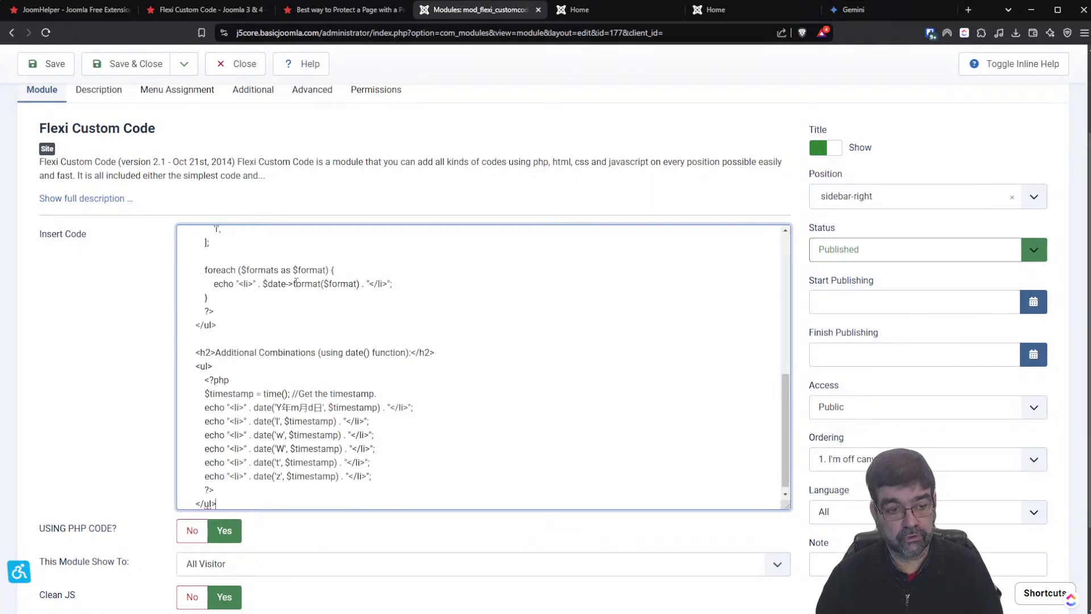
{"action": "scroll", "coordinate": [149, 279], "scroll_direction": "down", "scroll_amount": 2}
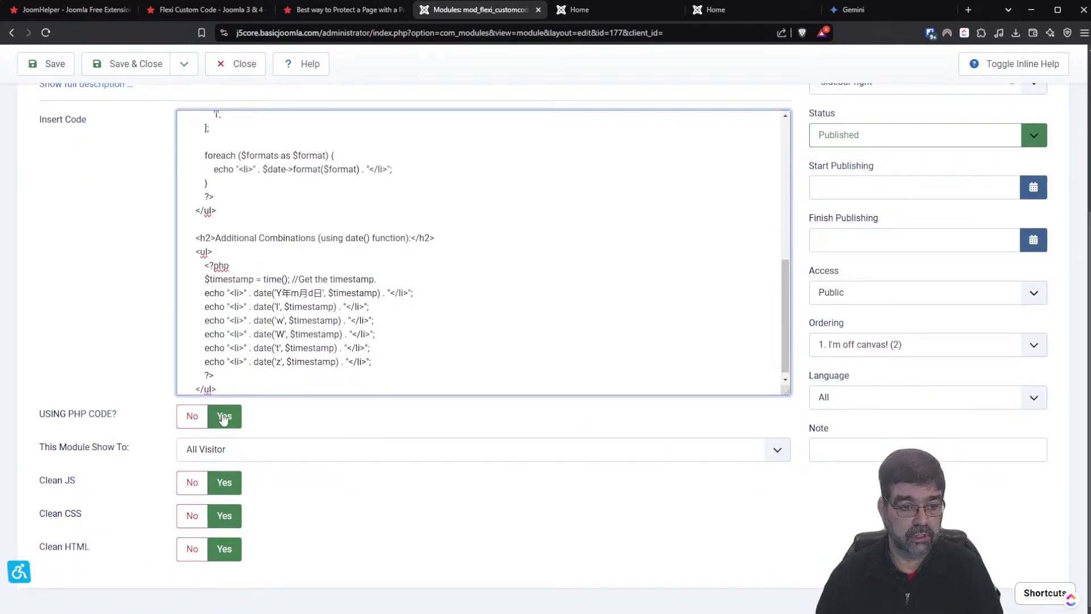
{"action": "left_click", "coordinate": [208, 457]}
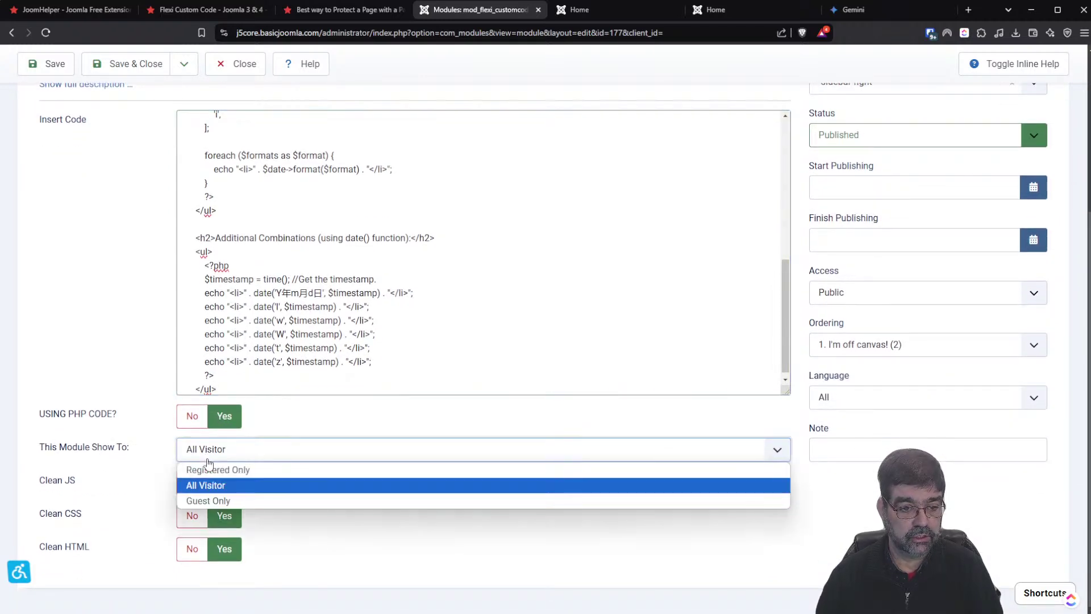
{"action": "left_click", "coordinate": [208, 458]}
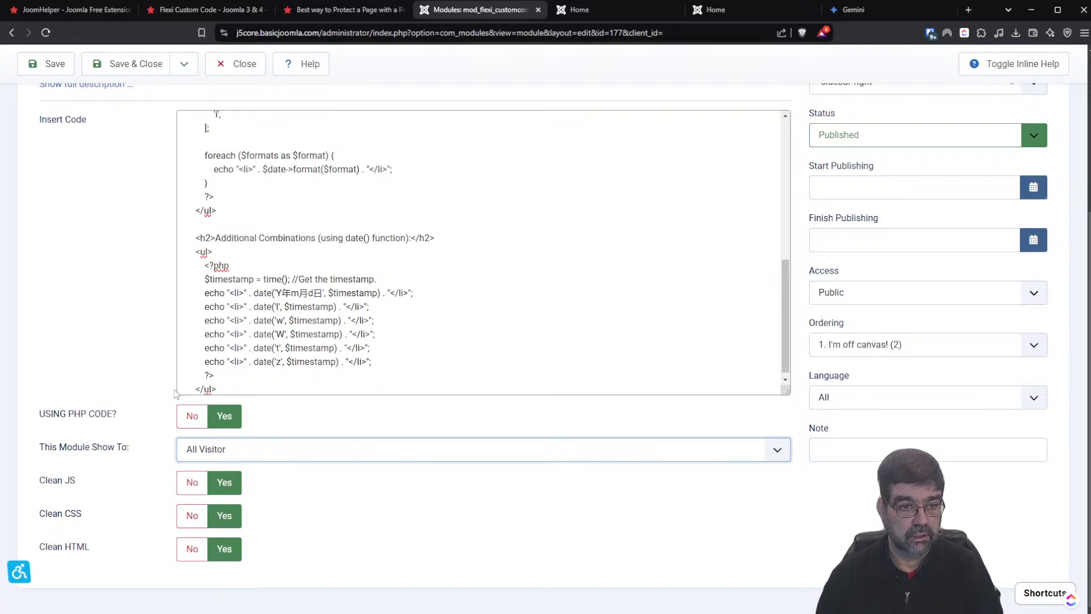
{"action": "scroll", "coordinate": [488, 401], "scroll_direction": "up", "scroll_amount": 5}
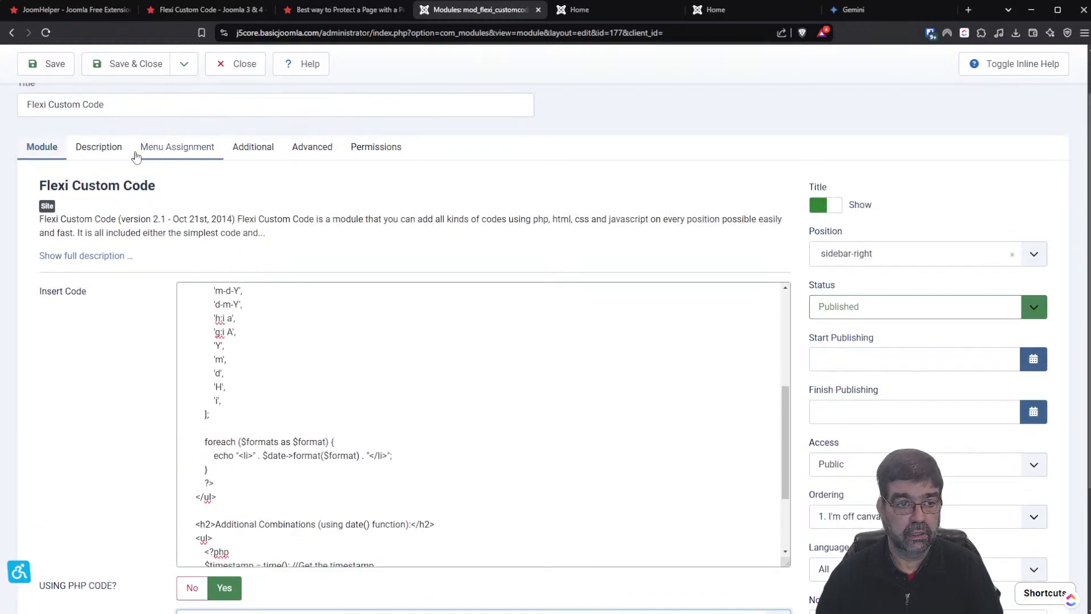
Assign the module to all pages, then save and close it.
{"action": "left_click", "coordinate": [168, 148]}
{"action": "left_click", "coordinate": [220, 284]}
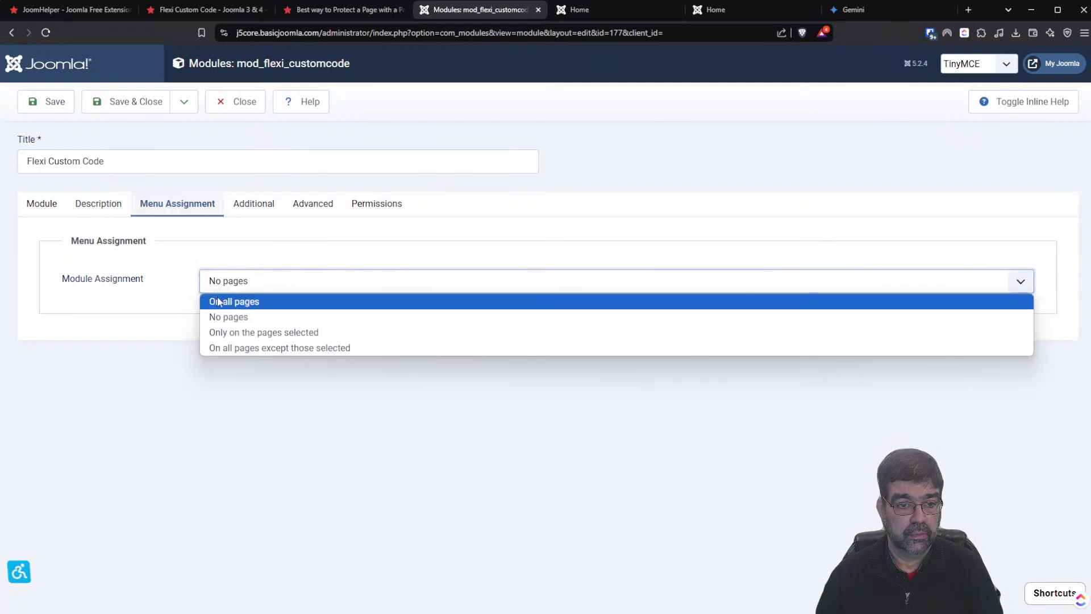
{"action": "left_click", "coordinate": [221, 300]}
{"action": "left_click", "coordinate": [24, 110]}
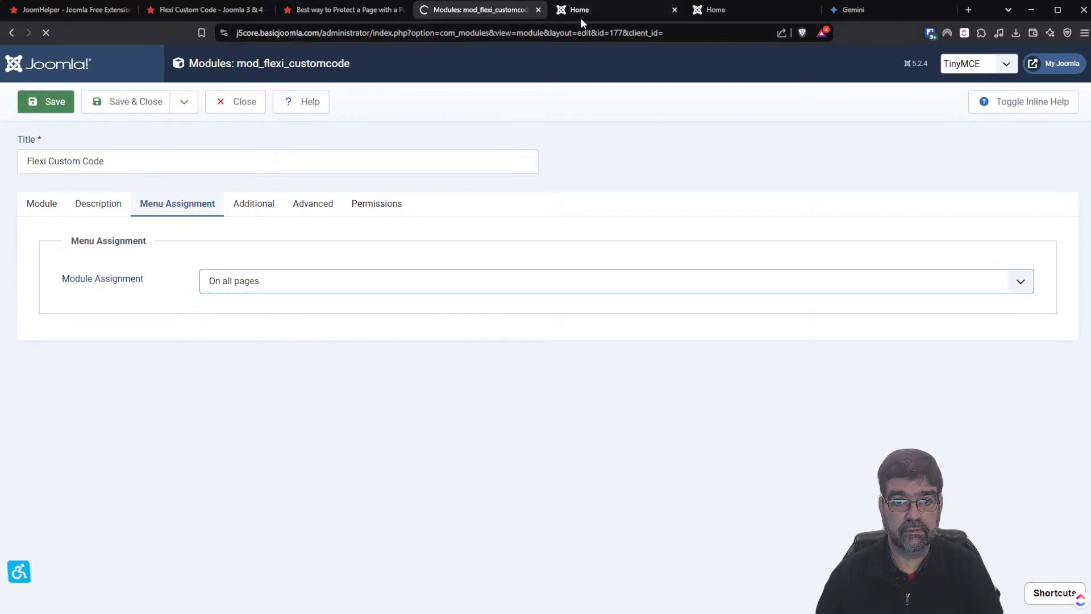
{"action": "left_click", "coordinate": [589, 13]}
{"action": "left_click", "coordinate": [457, 15]}
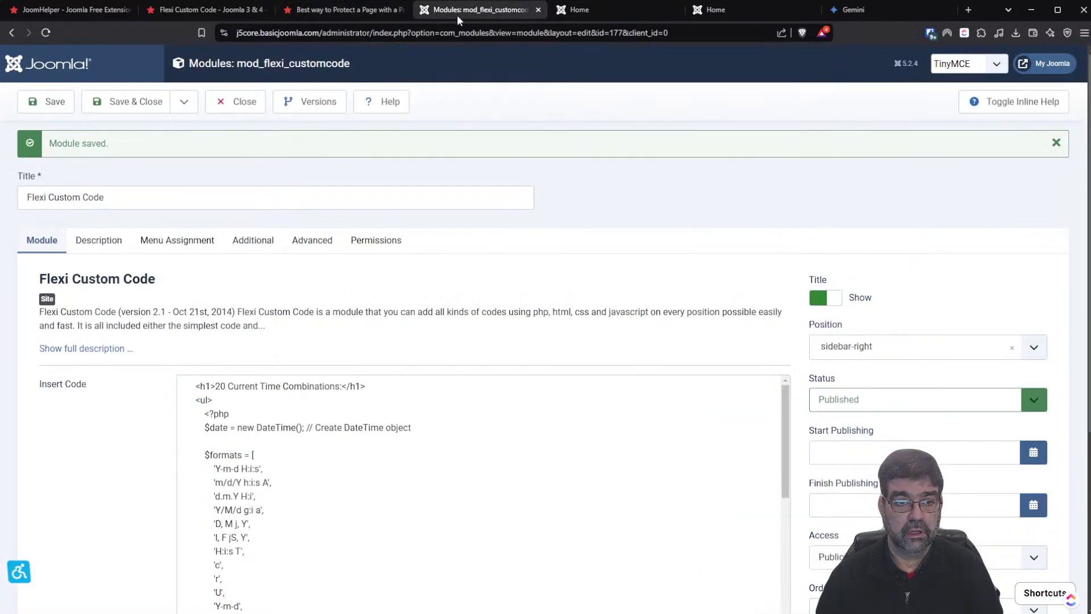
{"action": "left_click", "coordinate": [129, 108]}
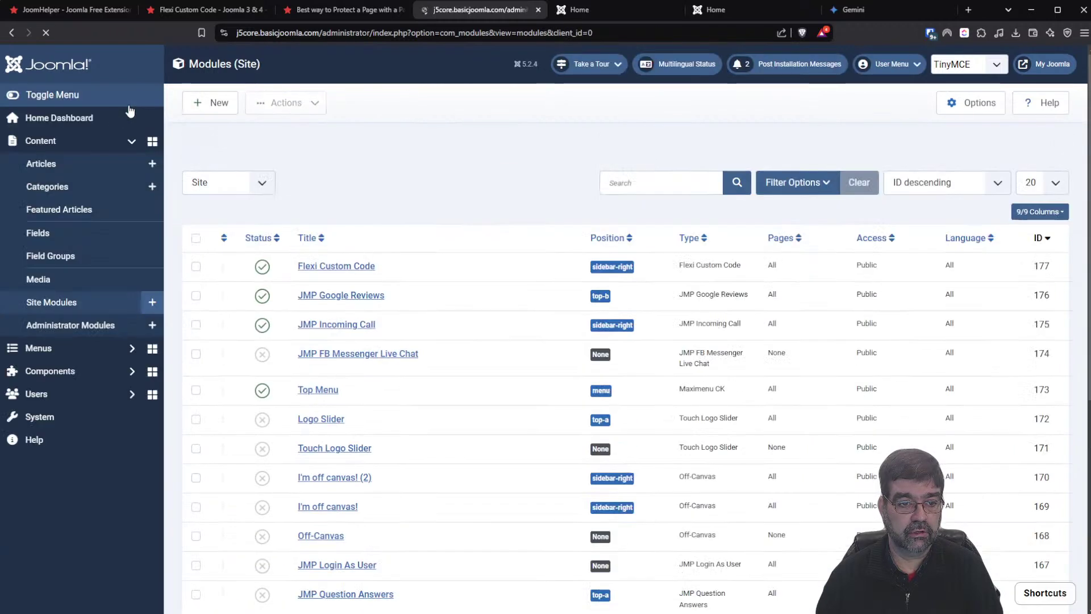
Reload the front-end home page and inspect the 20 current-time formats in the sidebar.
{"action": "left_click", "coordinate": [589, 10]}
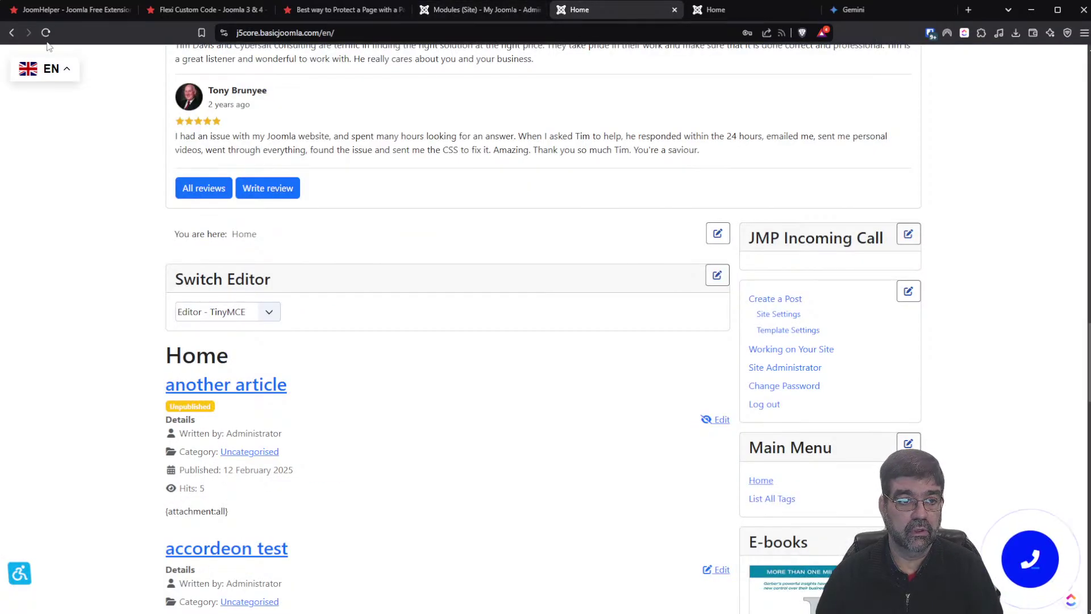
{"action": "left_click", "coordinate": [45, 34]}
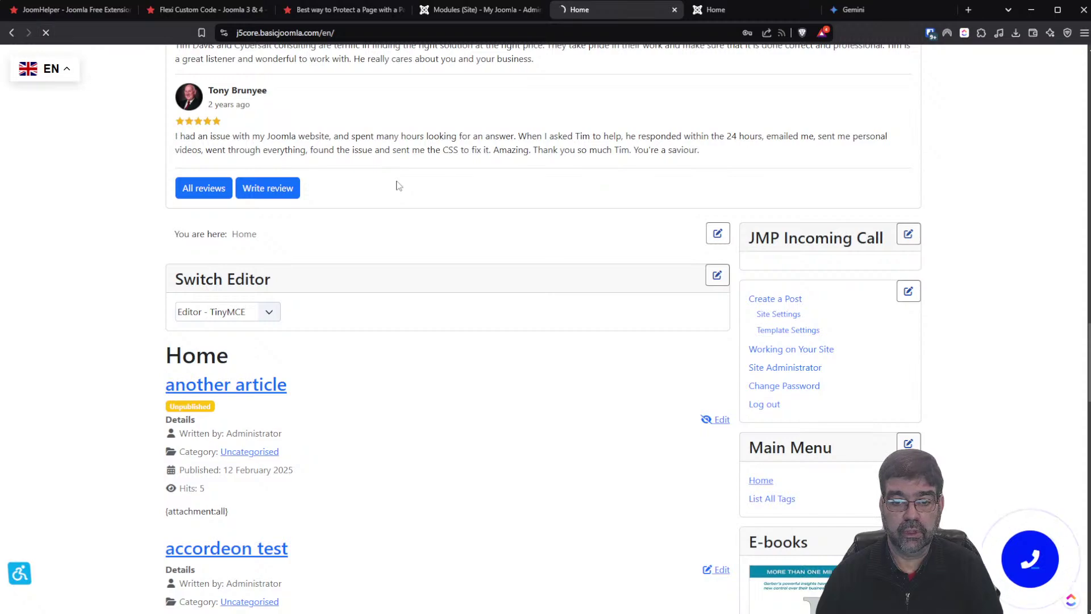
{"action": "scroll", "coordinate": [1011, 231], "scroll_direction": "down", "scroll_amount": 20}
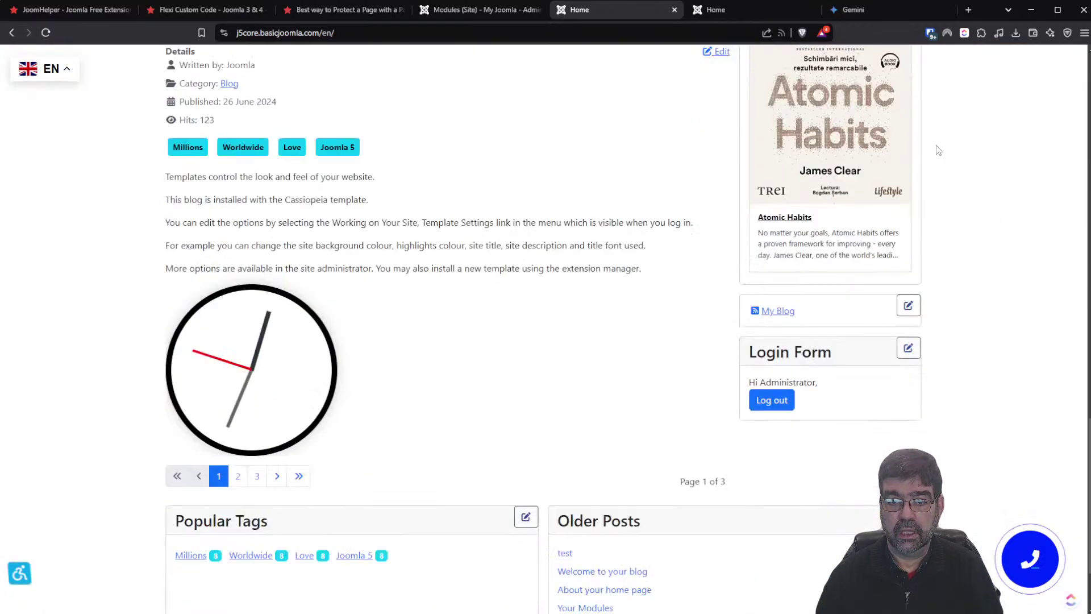
{"action": "left_click_drag", "start_coordinate": [1090, 470], "coordinate": [1089, 124]}
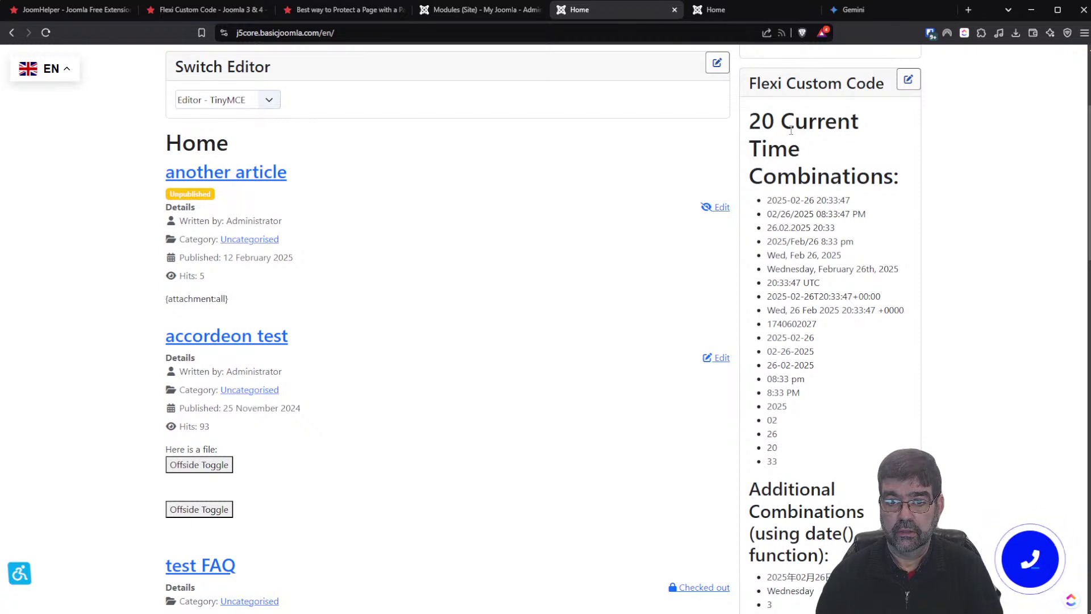
{"action": "left_click_drag", "start_coordinate": [773, 199], "coordinate": [803, 417]}
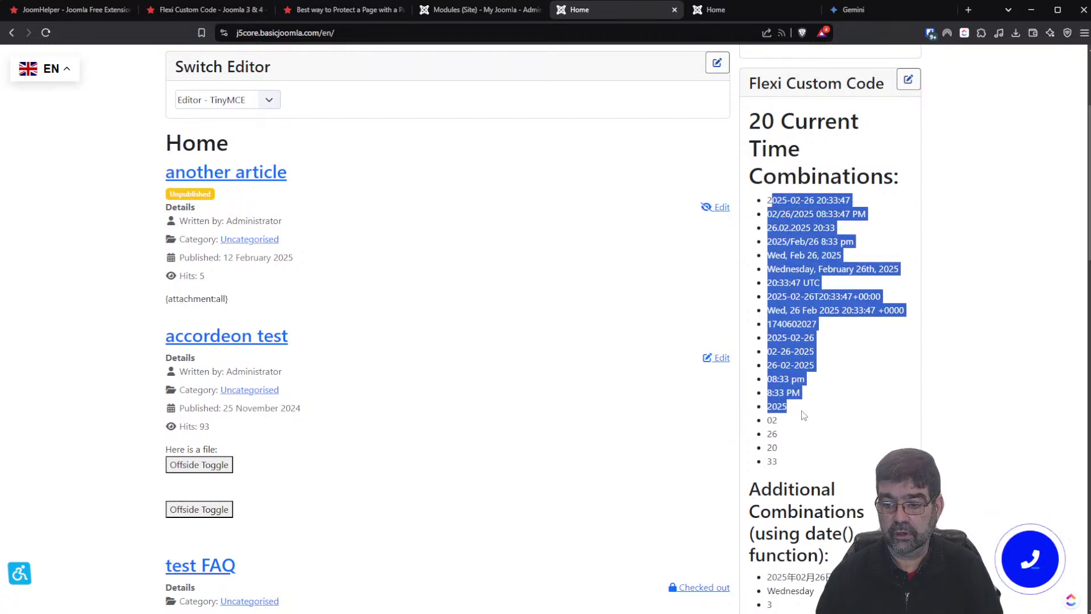
{"action": "left_click", "coordinate": [811, 305]}
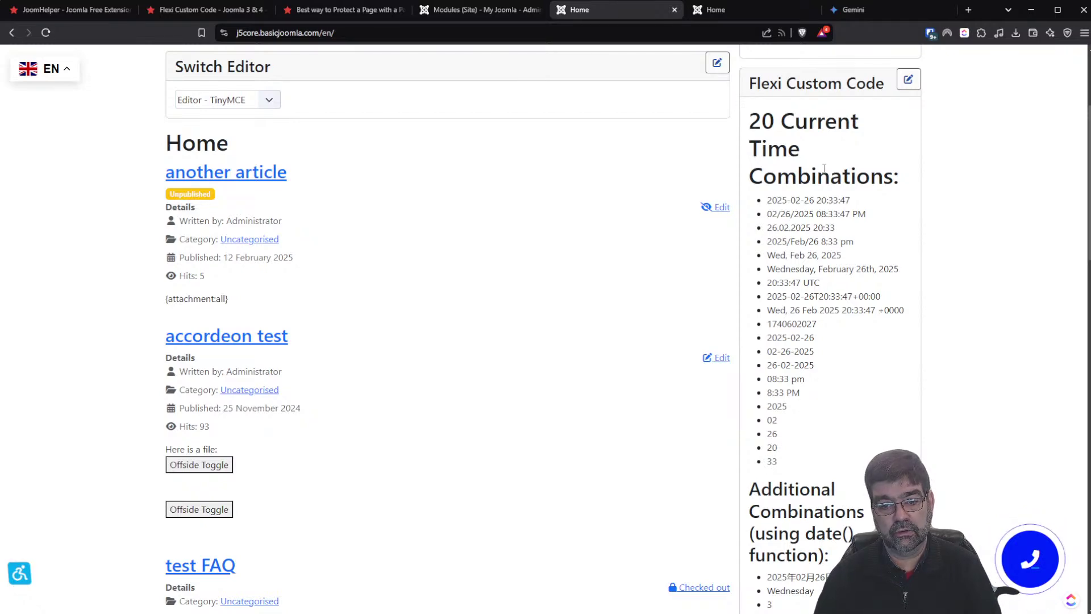
{"action": "scroll", "coordinate": [821, 169], "scroll_direction": "down", "scroll_amount": 4}
{"action": "scroll", "coordinate": [814, 183], "scroll_direction": "up", "scroll_amount": 2}
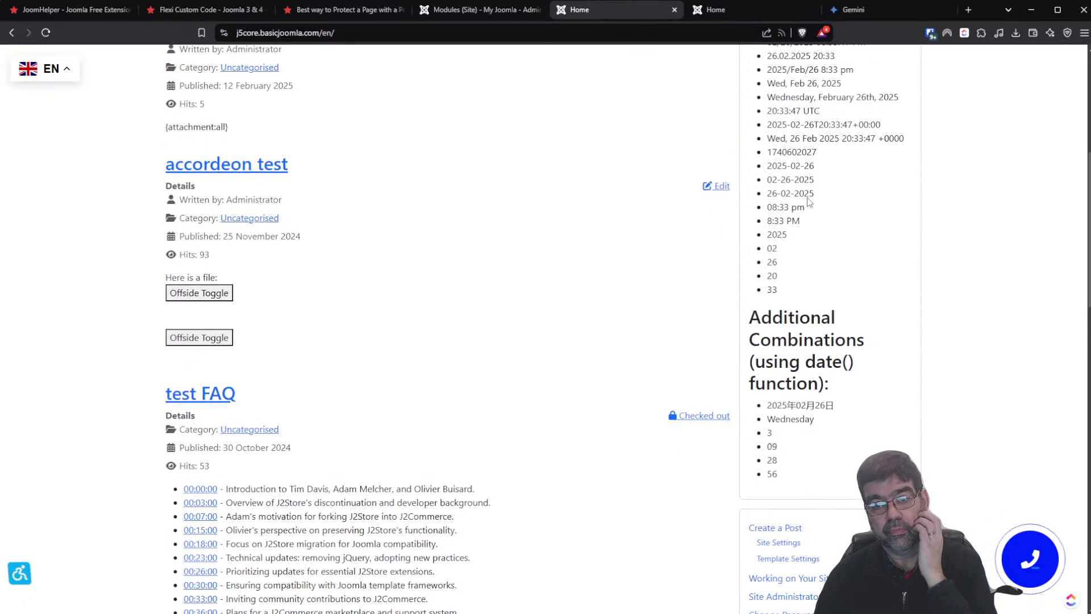
{"action": "scroll", "coordinate": [806, 170], "scroll_direction": "up", "scroll_amount": 2}
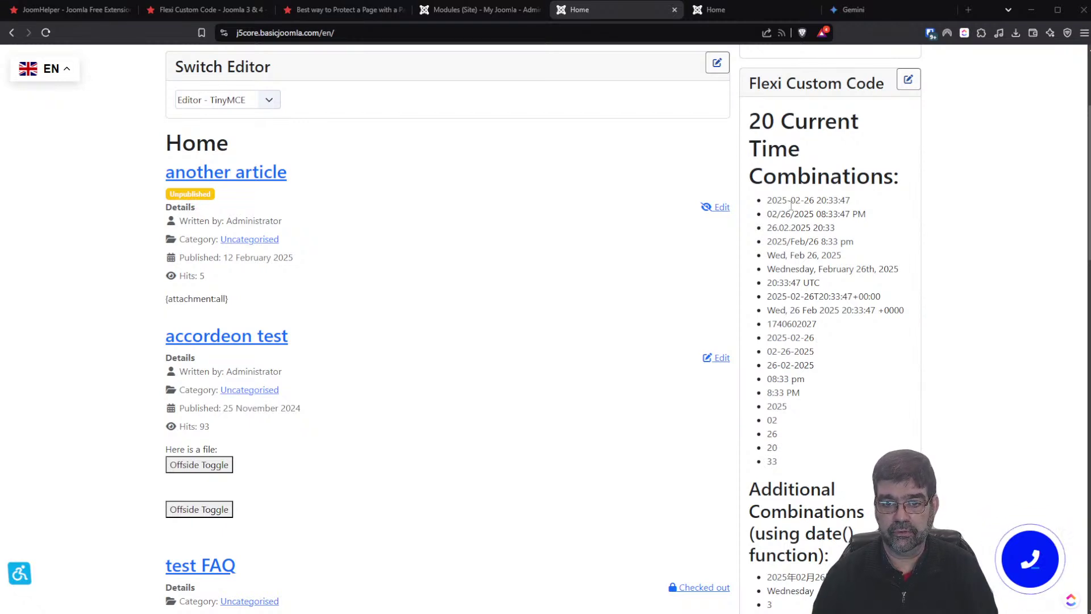
{"action": "scroll", "coordinate": [799, 379], "scroll_direction": "down", "scroll_amount": 3}
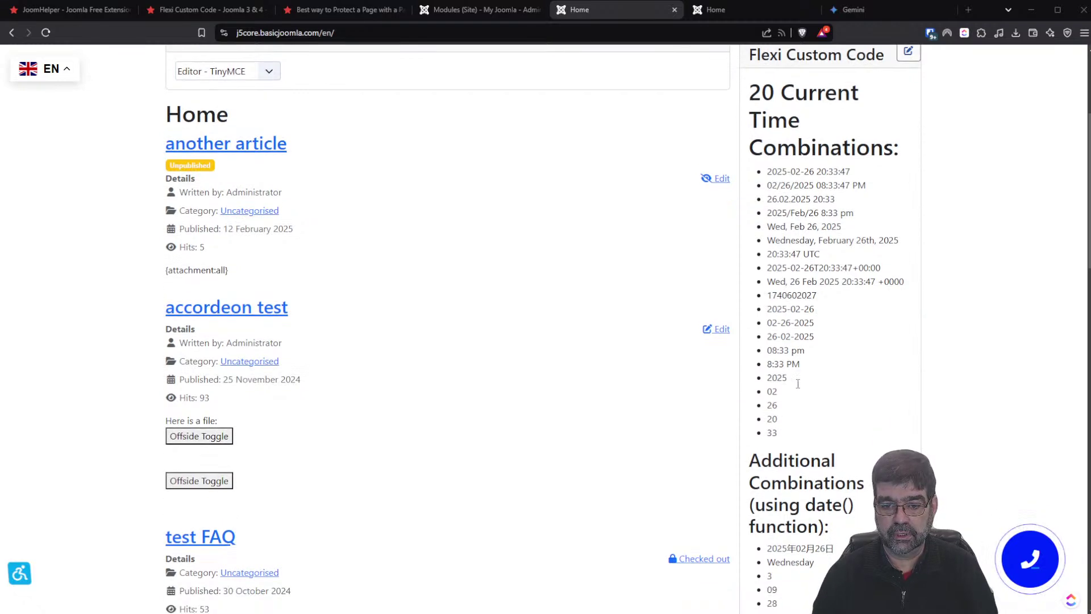
{"action": "scroll", "coordinate": [797, 386], "scroll_direction": "down", "scroll_amount": 3}
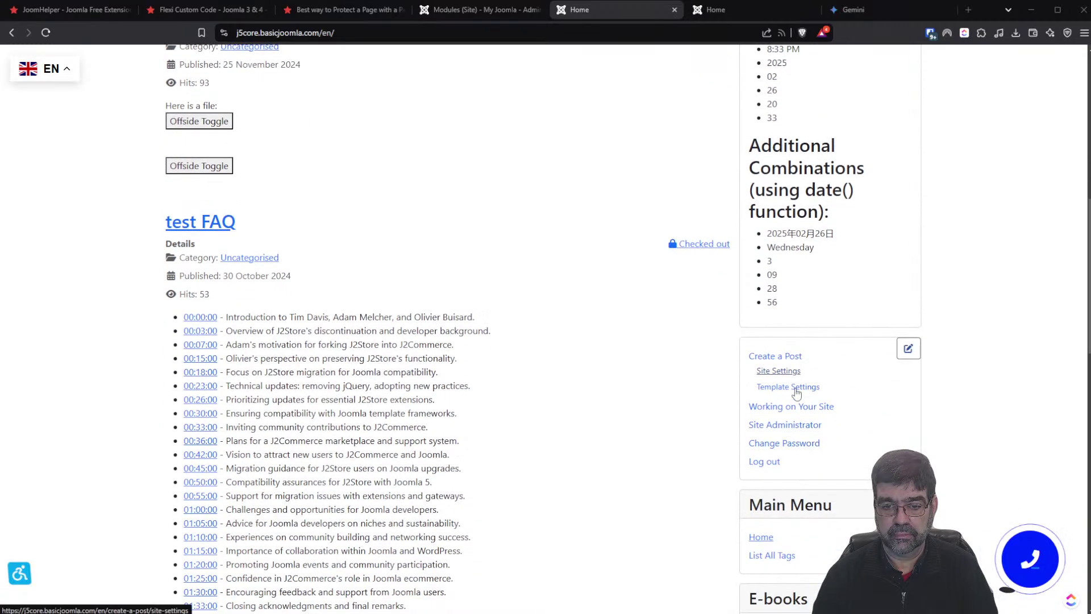
{"action": "scroll", "coordinate": [797, 392], "scroll_direction": "up", "scroll_amount": 10}
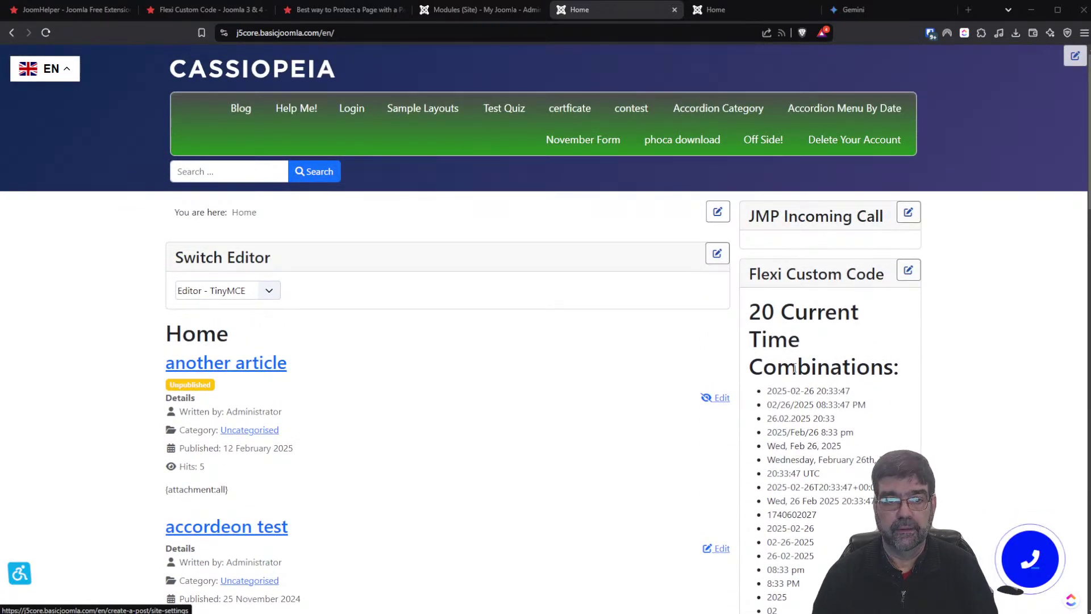
{"action": "left_click", "coordinate": [171, 11]}
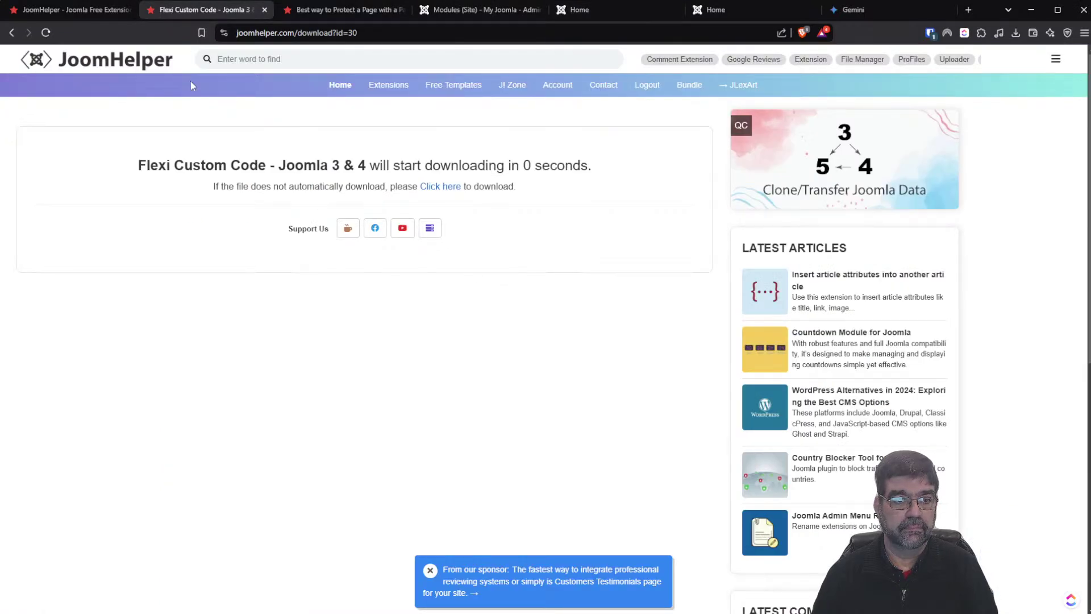
Open the Modal Login article from the JoomHelper list in a new tab and browse it.
{"action": "left_click", "coordinate": [75, 11]}
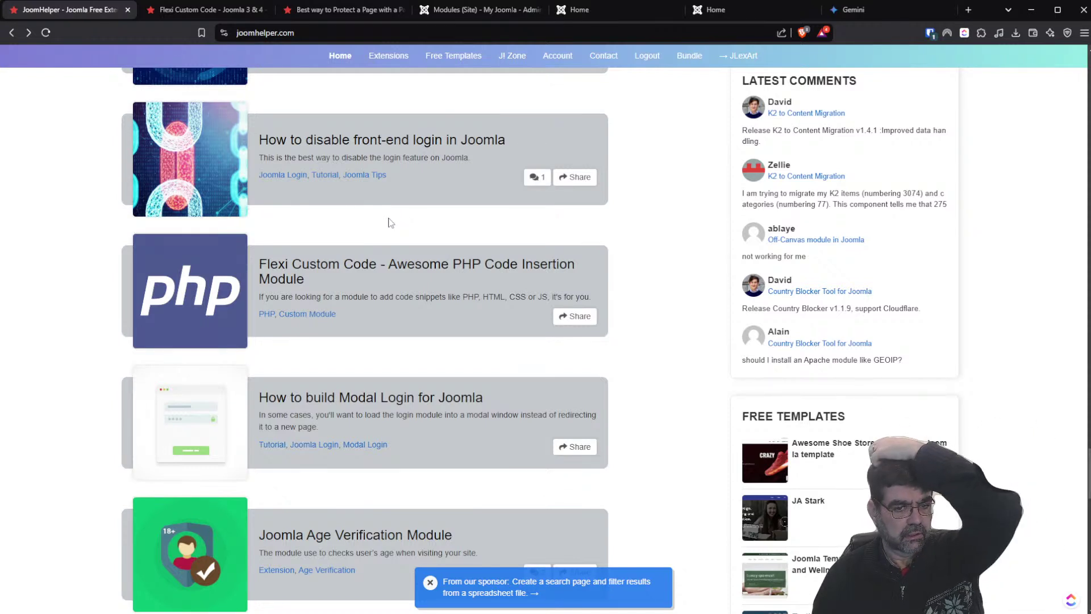
{"action": "right_click", "coordinate": [275, 391]}
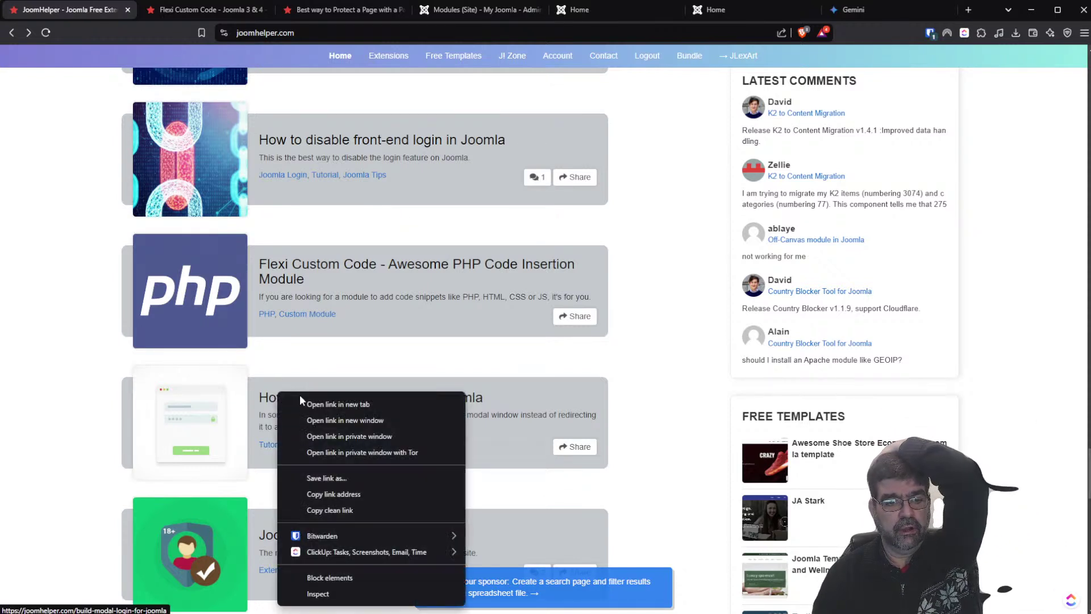
{"action": "left_click", "coordinate": [318, 404]}
{"action": "left_click", "coordinate": [168, 10]}
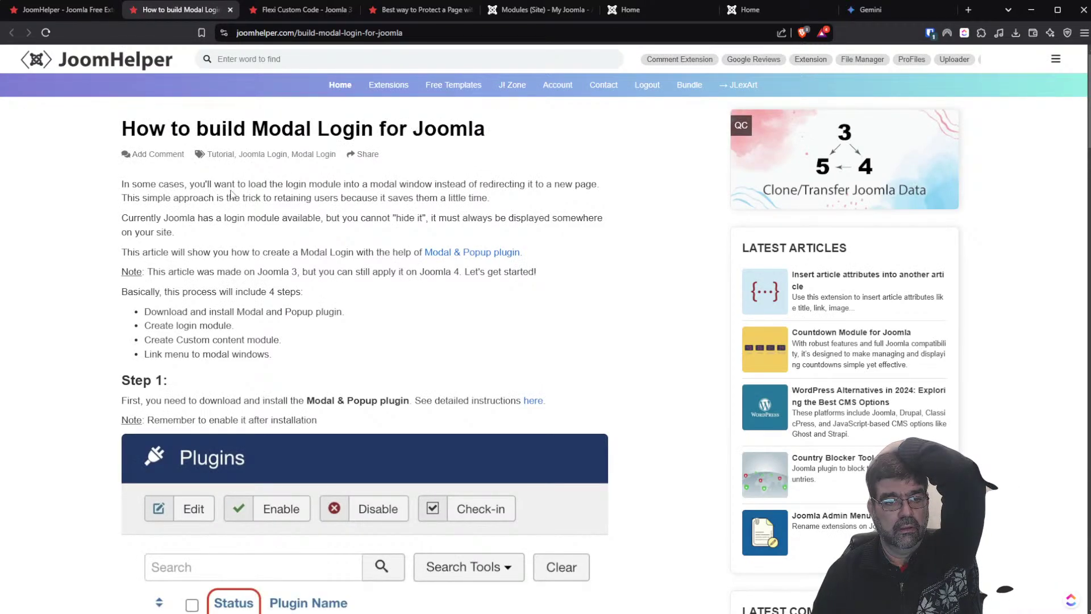
{"action": "scroll", "coordinate": [353, 212], "scroll_direction": "down", "scroll_amount": 6}
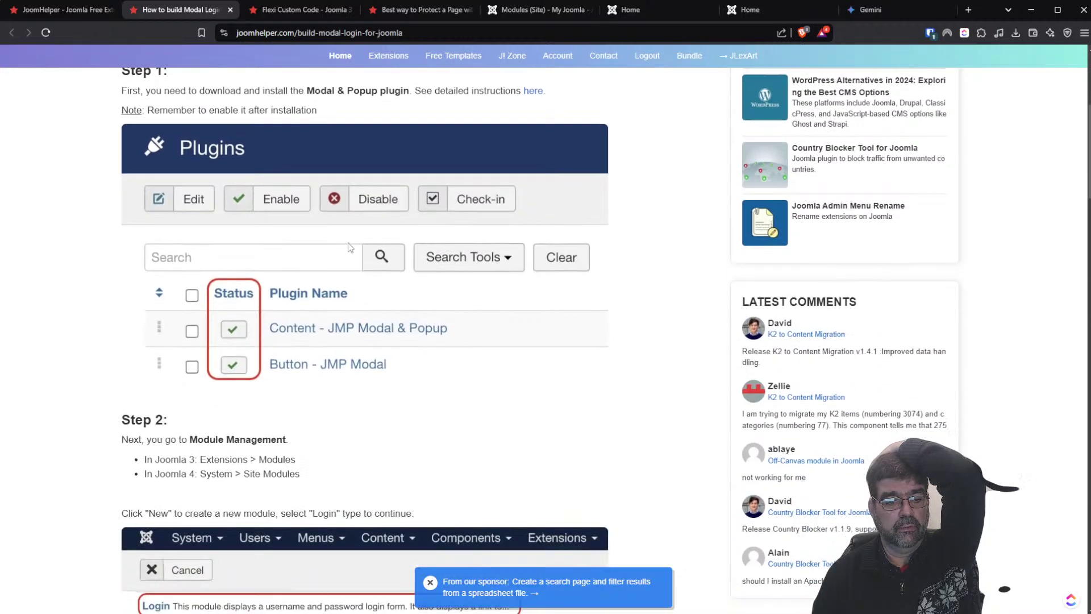
{"action": "scroll", "coordinate": [347, 250], "scroll_direction": "down", "scroll_amount": 3}
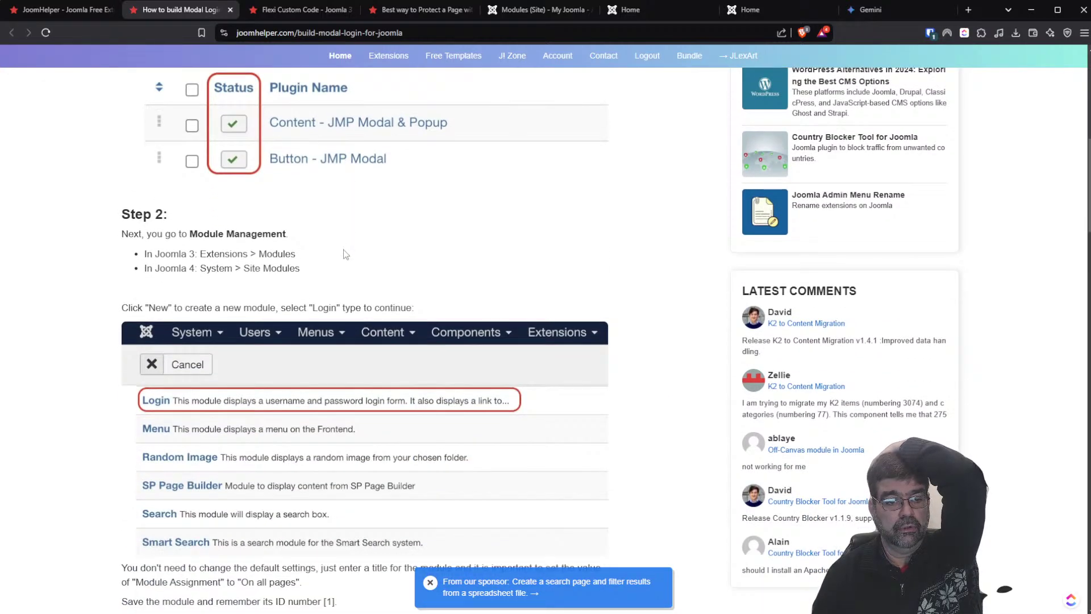
{"action": "scroll", "coordinate": [341, 258], "scroll_direction": "down", "scroll_amount": 3}
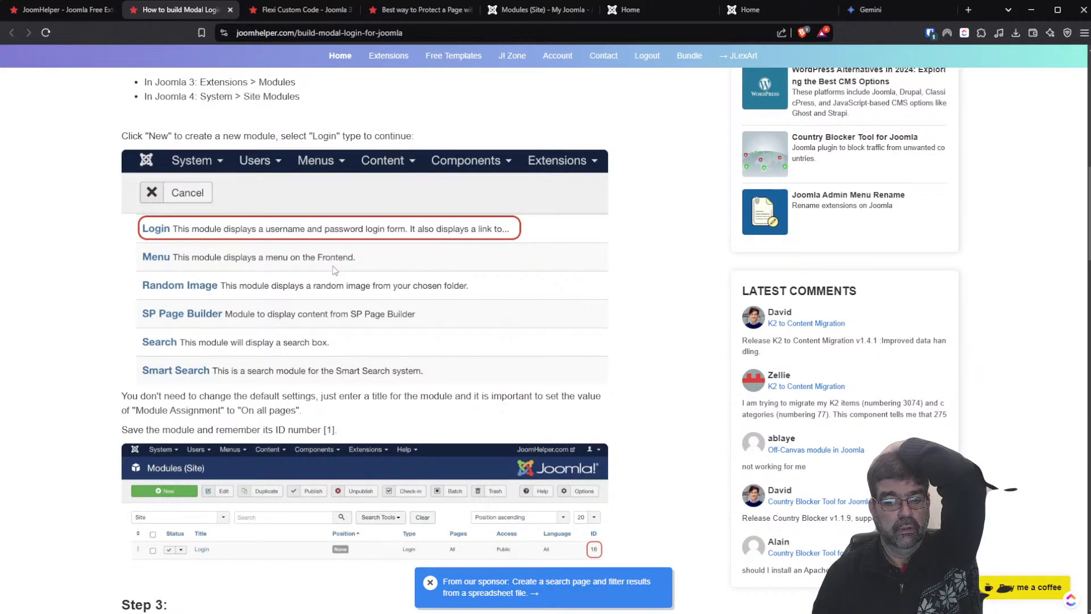
Close the Modal Login, Flexi Custom Code, and other leftover article tabs.
{"action": "left_click", "coordinate": [71, 13]}
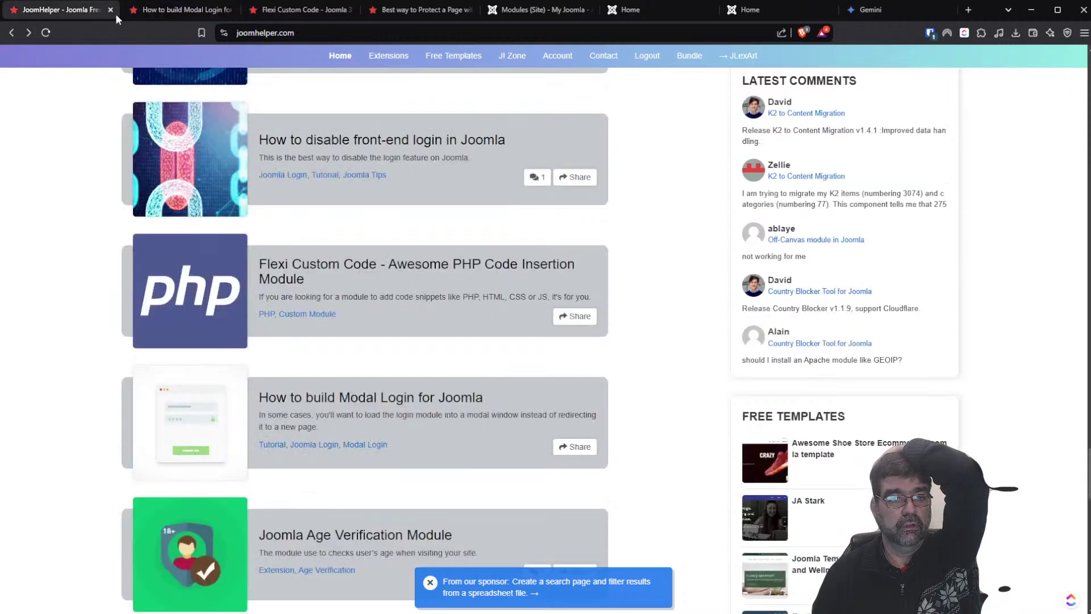
{"action": "left_click", "coordinate": [171, 11]}
{"action": "left_click", "coordinate": [230, 11]}
{"action": "left_click", "coordinate": [228, 11]}
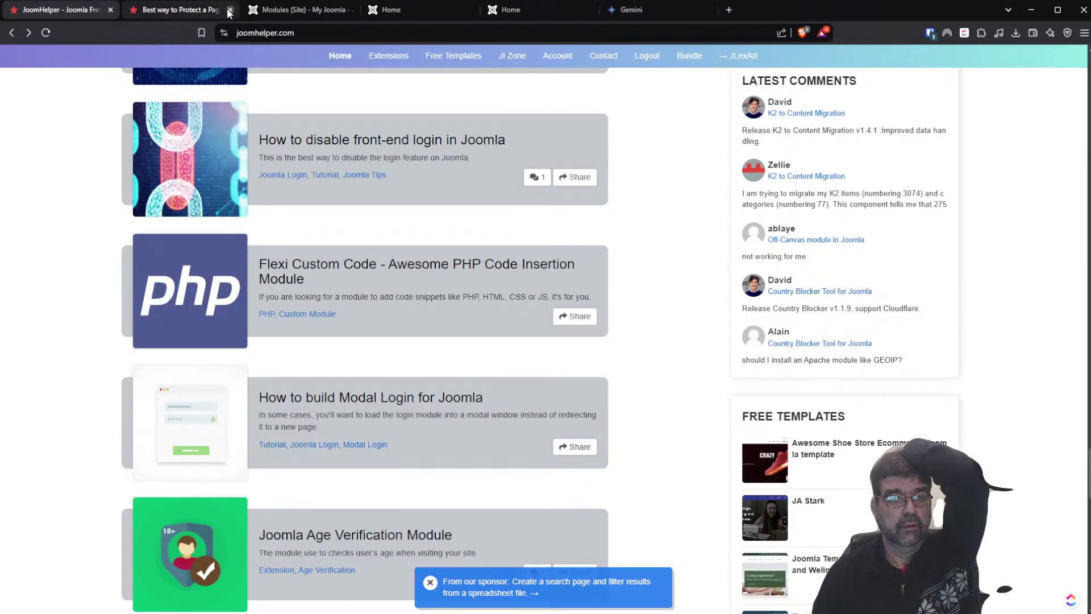
{"action": "left_click", "coordinate": [229, 10]}
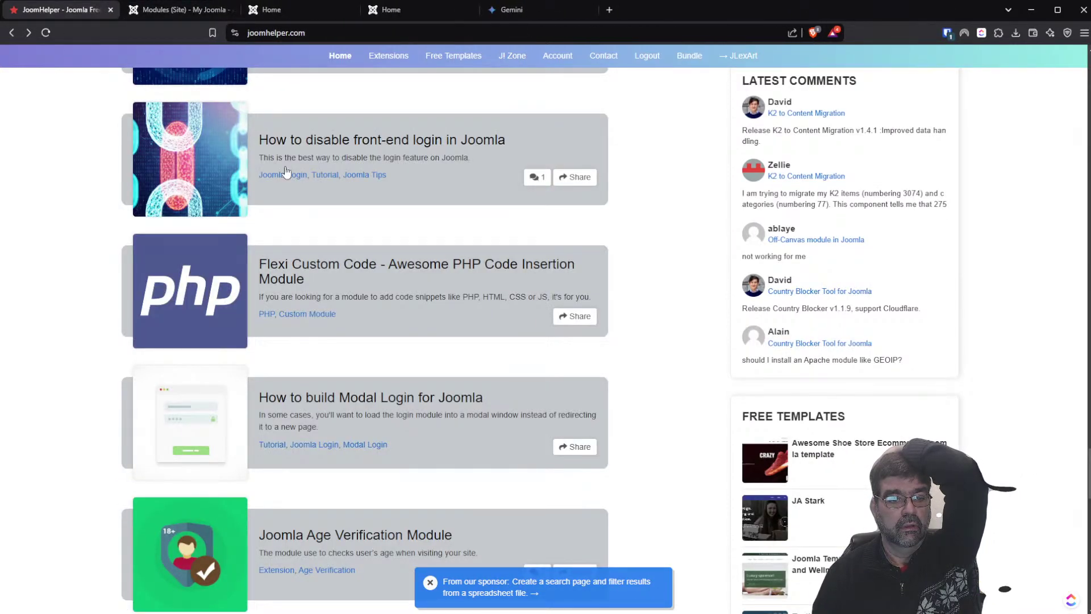
Open the Joomla Age Verification Module article in a new tab and view it.
{"action": "scroll", "coordinate": [412, 298], "scroll_direction": "down", "scroll_amount": 1}
{"action": "scroll", "coordinate": [398, 304], "scroll_direction": "down", "scroll_amount": 2}
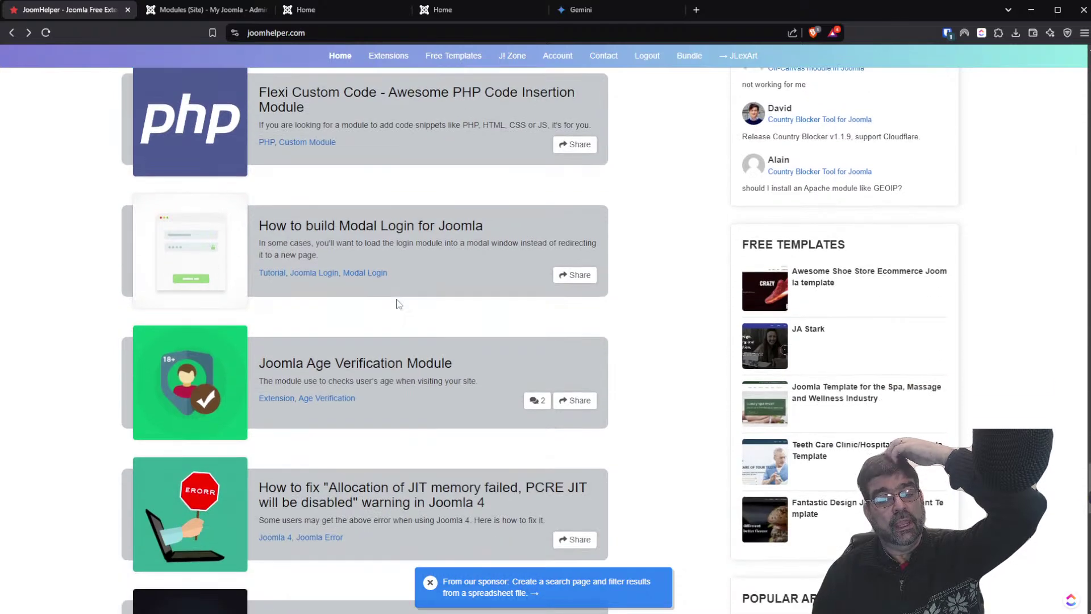
{"action": "right_click", "coordinate": [314, 374]}
{"action": "left_click", "coordinate": [352, 386]}
{"action": "left_click", "coordinate": [213, 14]}
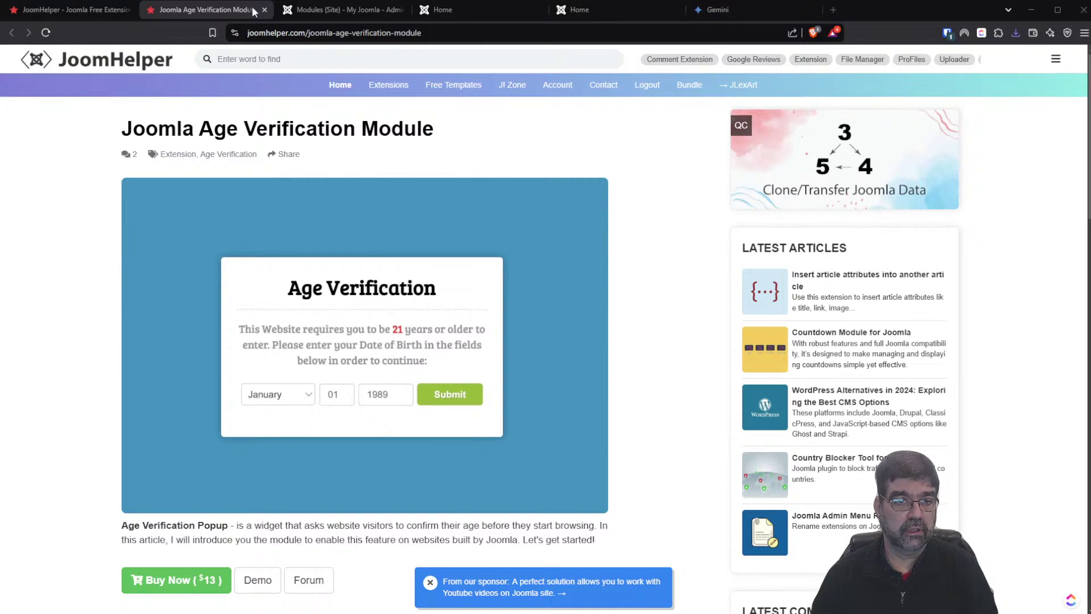
Install JMP_Age_Verification.zip by dragging it from downloads onto Joomla's extension installer.
{"action": "left_click", "coordinate": [321, 9]}
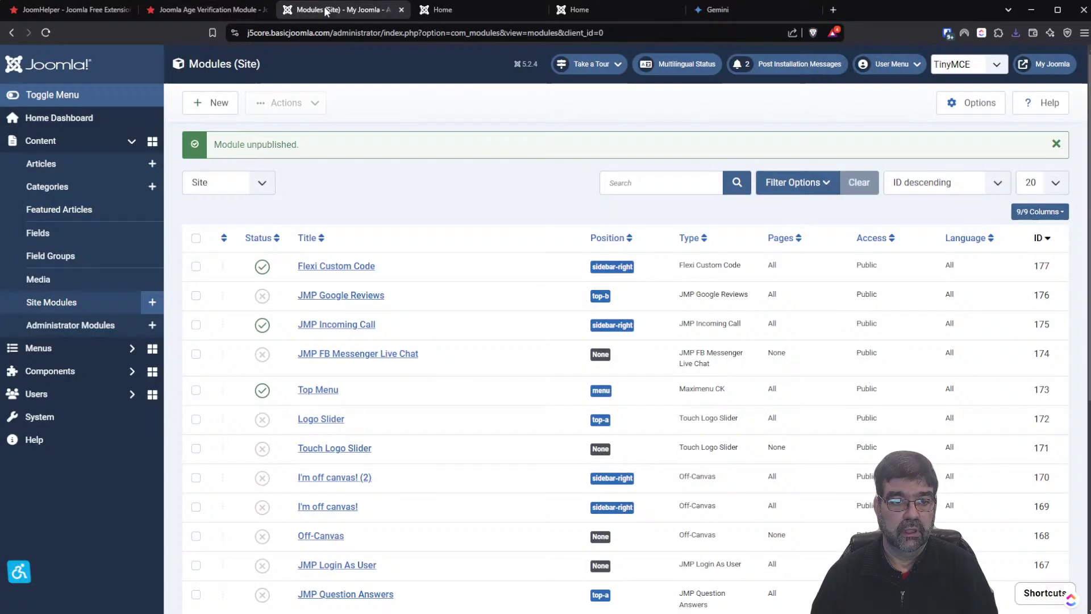
{"action": "left_click", "coordinate": [68, 426]}
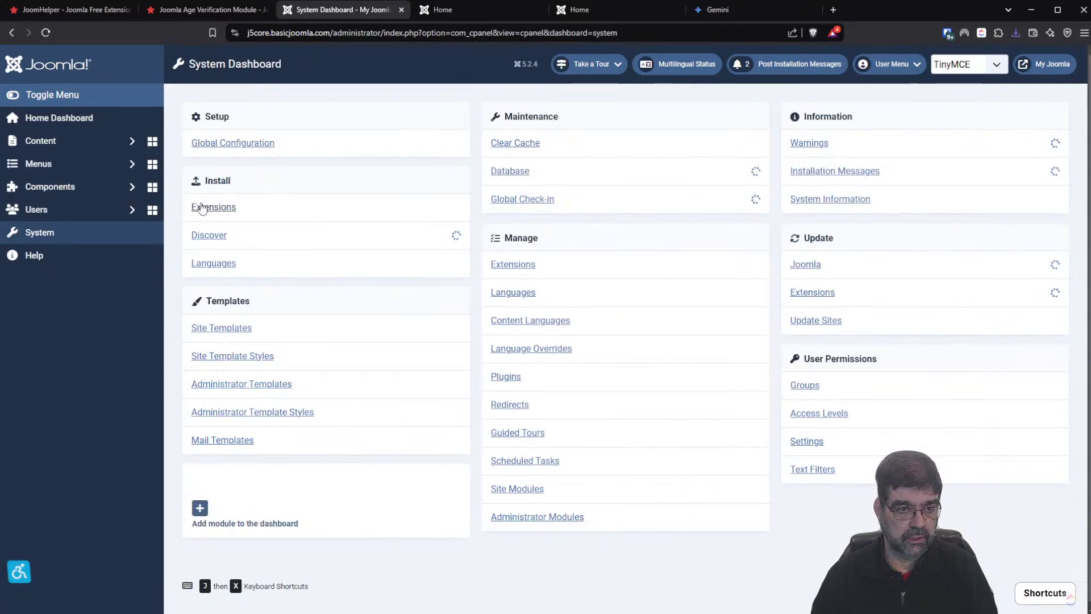
{"action": "left_click", "coordinate": [203, 208]}
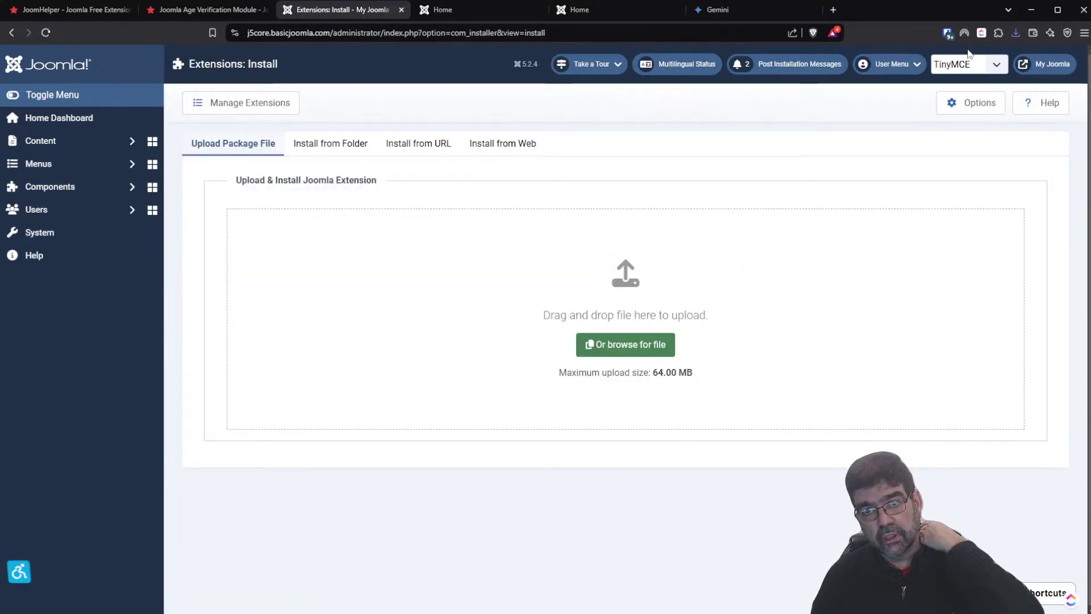
{"action": "left_click", "coordinate": [1015, 33]}
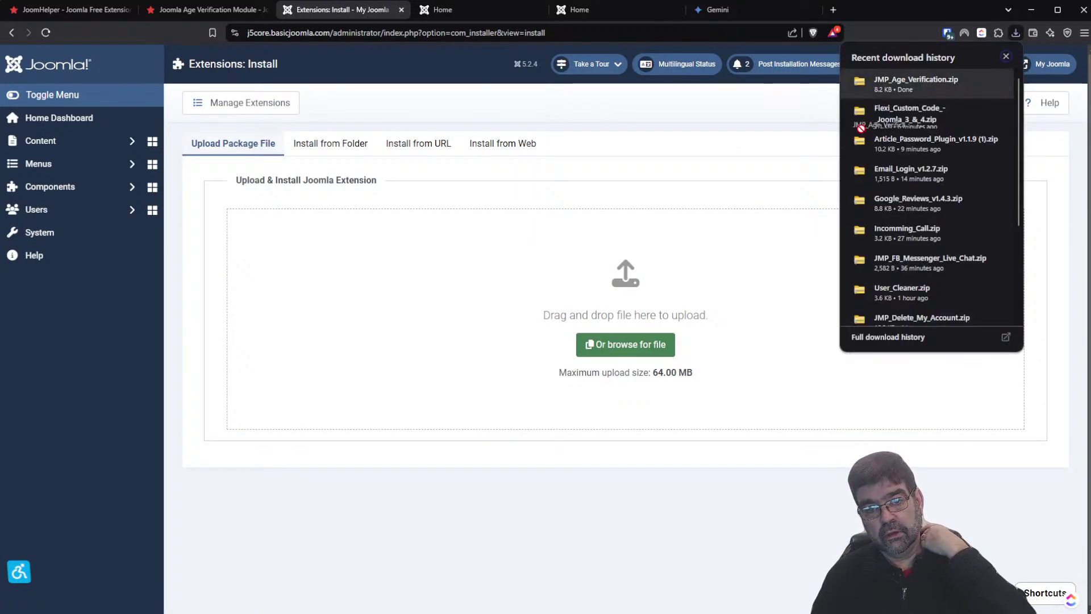
{"action": "left_click_drag", "start_coordinate": [912, 83], "coordinate": [630, 289]}
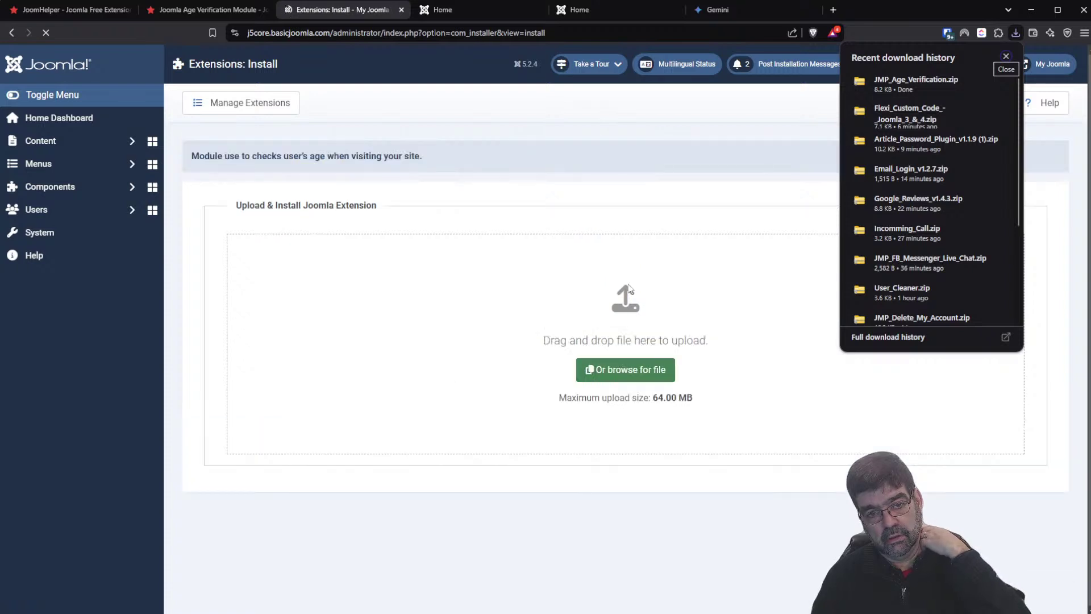
{"action": "left_click", "coordinate": [83, 238]}
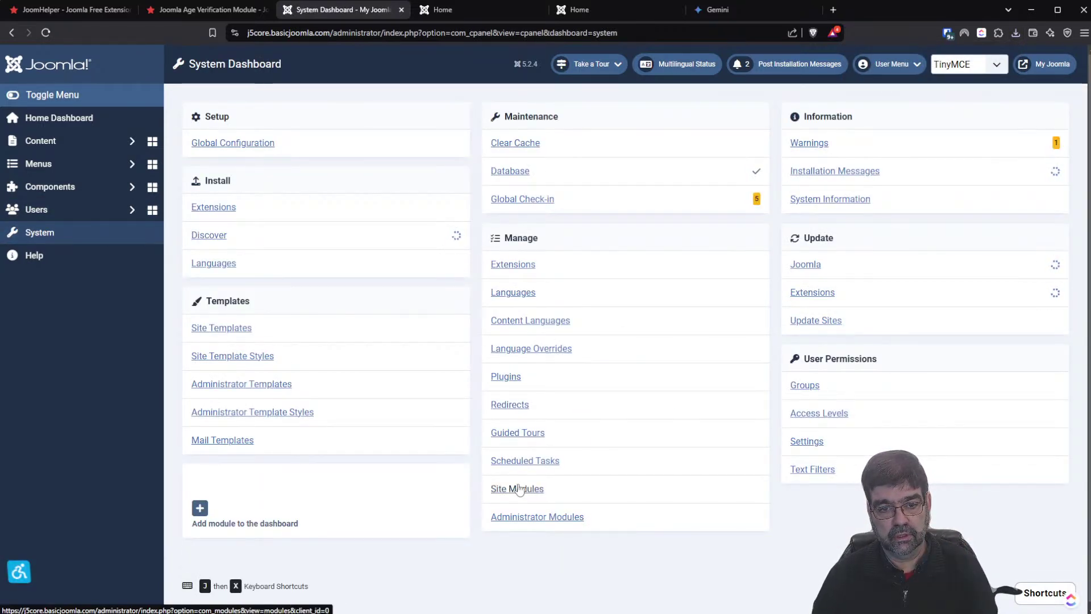
Open the JMP Age Verification module and set it to Published in position Top-b.
{"action": "left_click", "coordinate": [518, 489]}
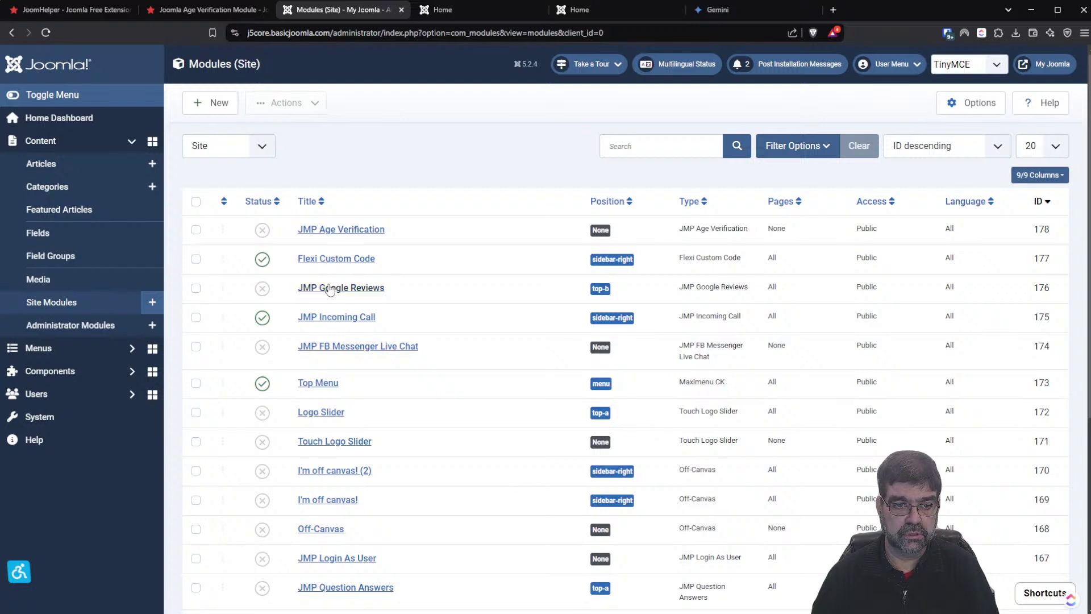
{"action": "left_click", "coordinate": [324, 230]}
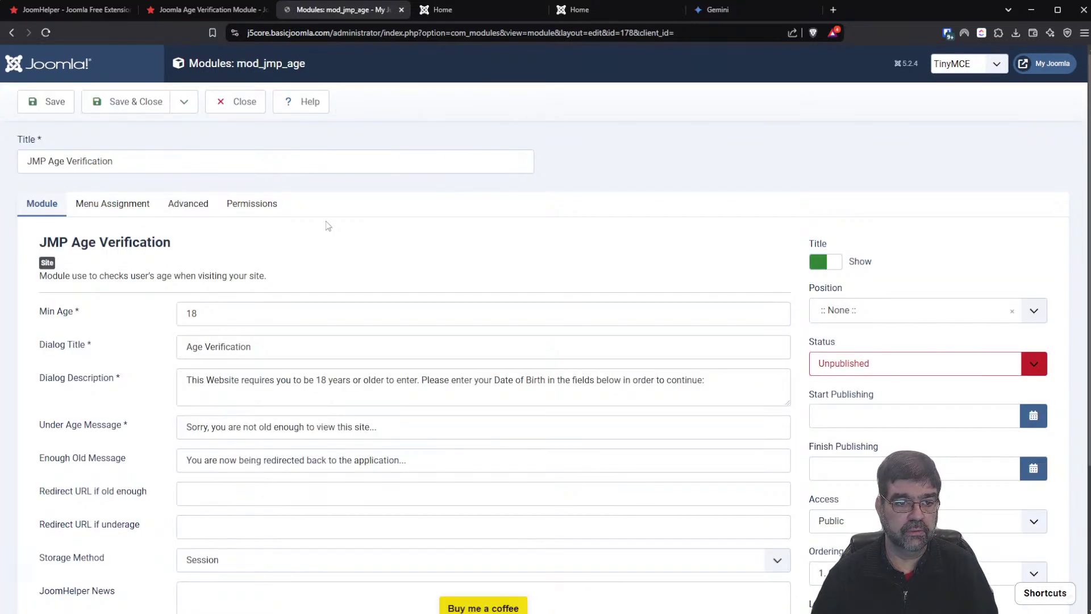
{"action": "left_click", "coordinate": [858, 314]}
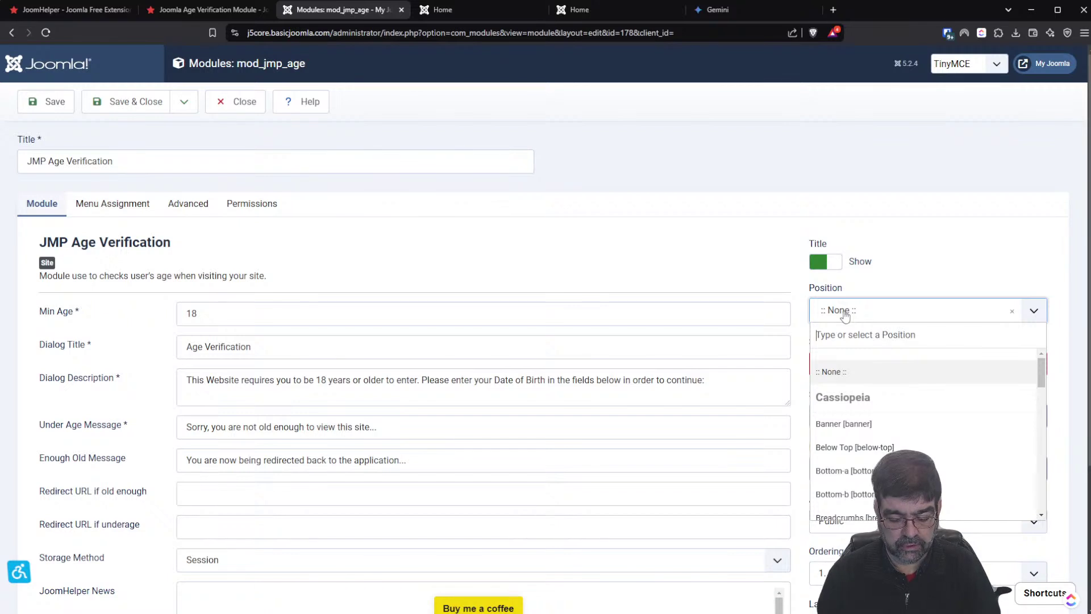
{"action": "type", "text": "top"}
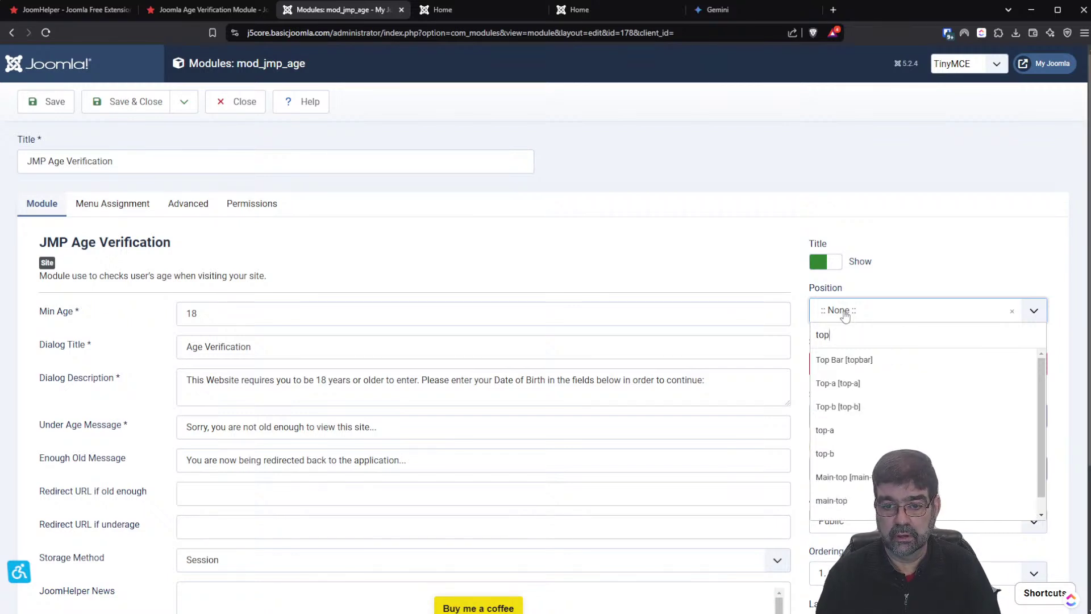
{"action": "key", "text": "Down"}
{"action": "key", "text": "Down"}
{"action": "key", "text": "Return"}
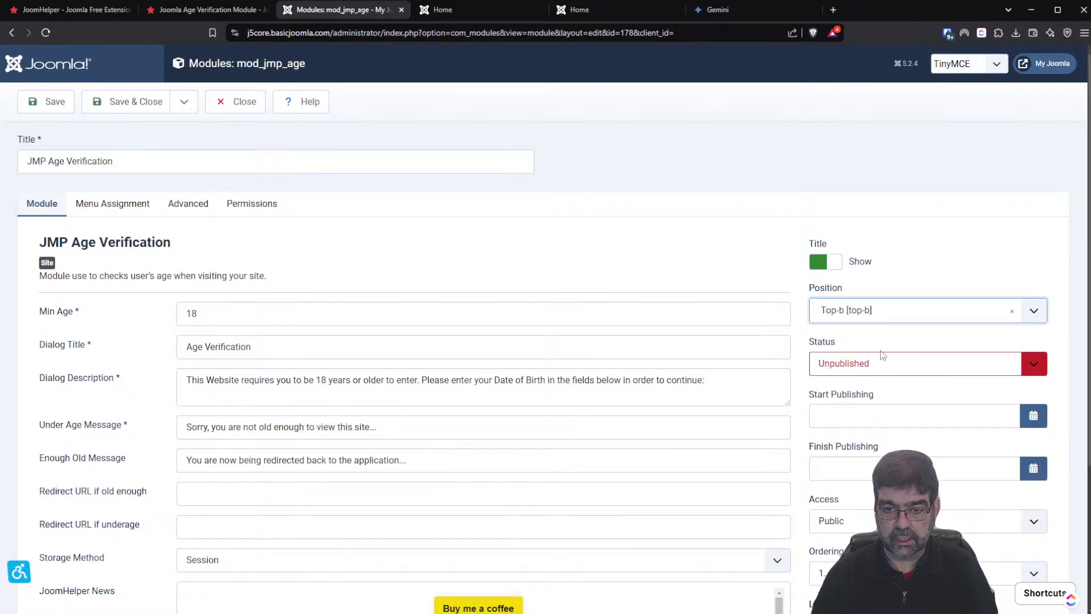
{"action": "left_click", "coordinate": [882, 363]}
{"action": "left_click", "coordinate": [881, 383]}
Set the module's Menu Assignment to On all pages and return to the Module tab.
{"action": "left_click", "coordinate": [90, 206]}
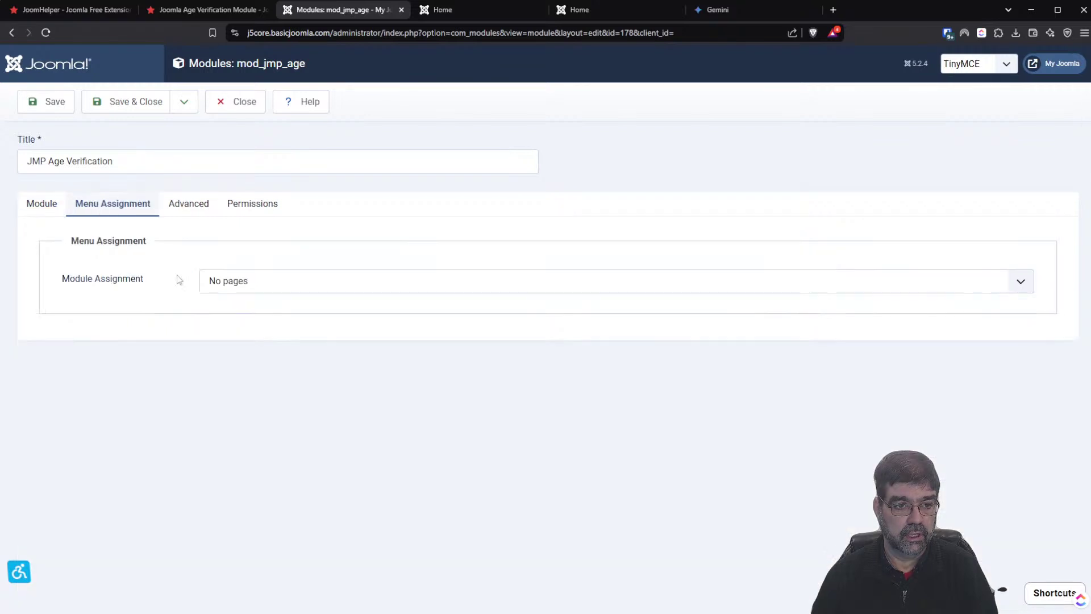
{"action": "left_click", "coordinate": [213, 287]}
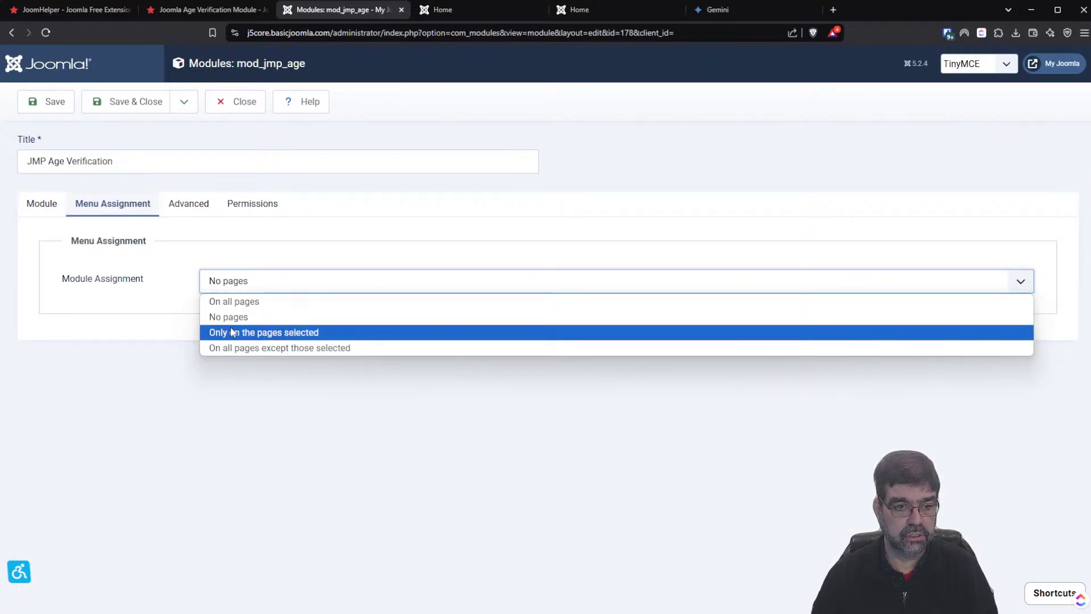
{"action": "left_click", "coordinate": [220, 301]}
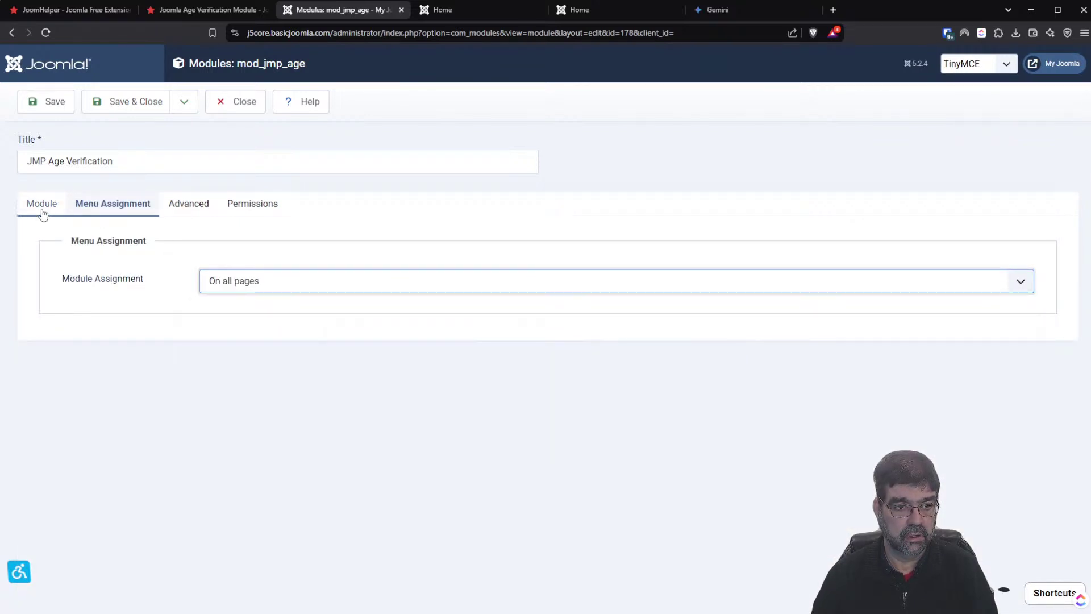
{"action": "left_click", "coordinate": [42, 212]}
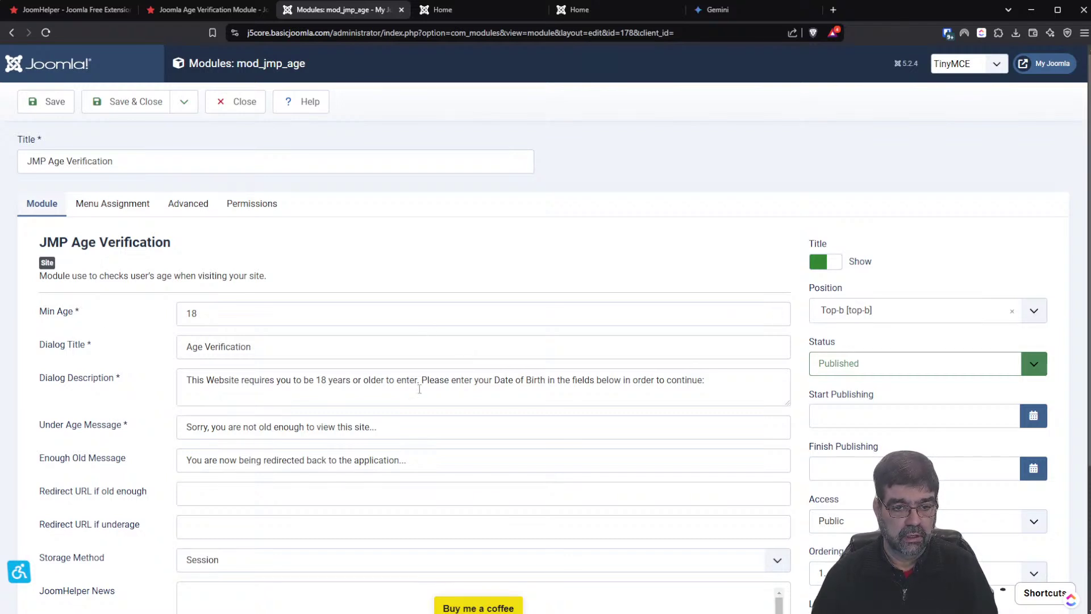
{"action": "scroll", "coordinate": [198, 412], "scroll_direction": "down", "scroll_amount": 2}
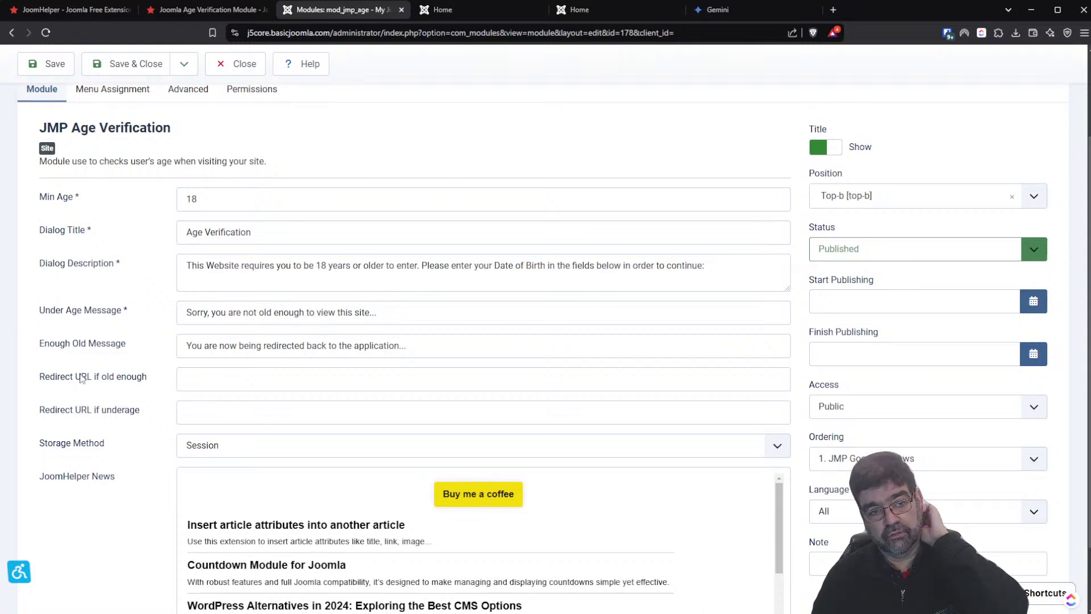
Copy the frontend Blog page URL, then go back to the age verification module editor.
{"action": "left_click", "coordinate": [602, 12]}
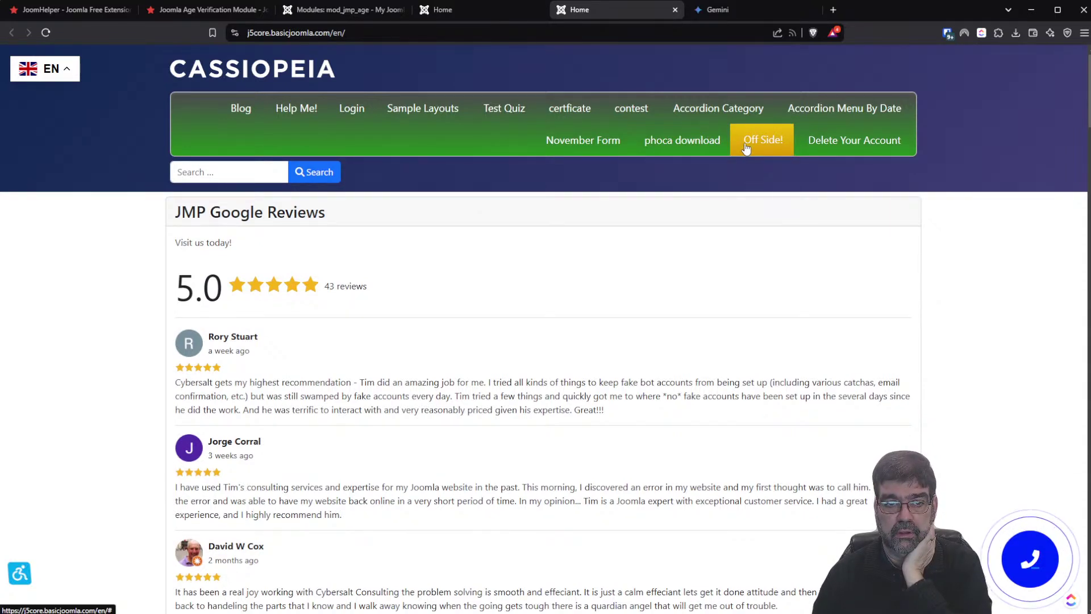
{"action": "left_click", "coordinate": [245, 114]}
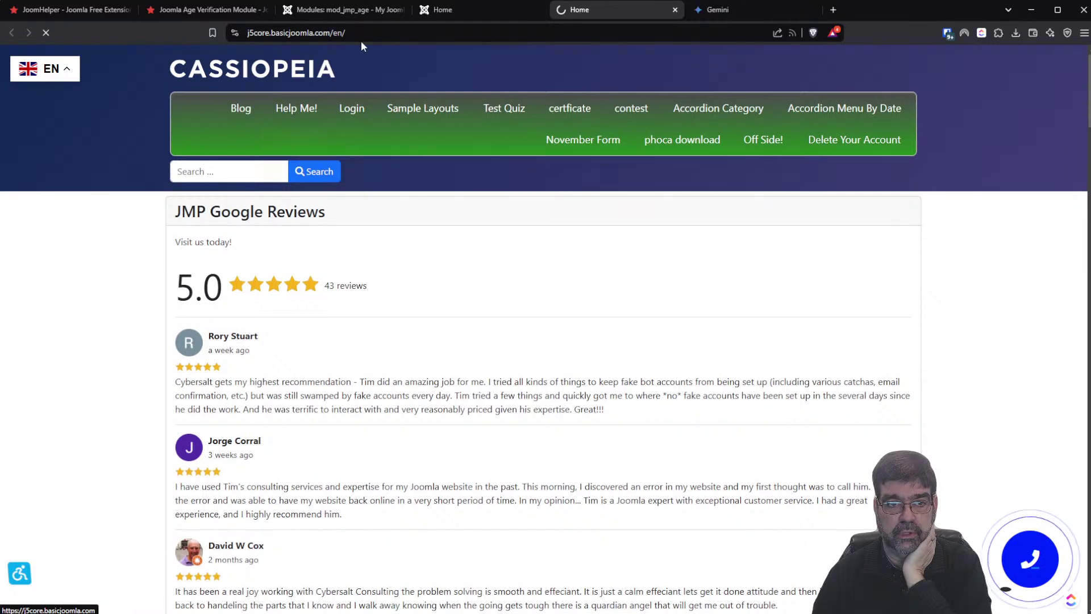
{"action": "left_click", "coordinate": [394, 25]}
{"action": "key", "text": "ctrl+c"}
{"action": "right_click", "coordinate": [393, 23]}
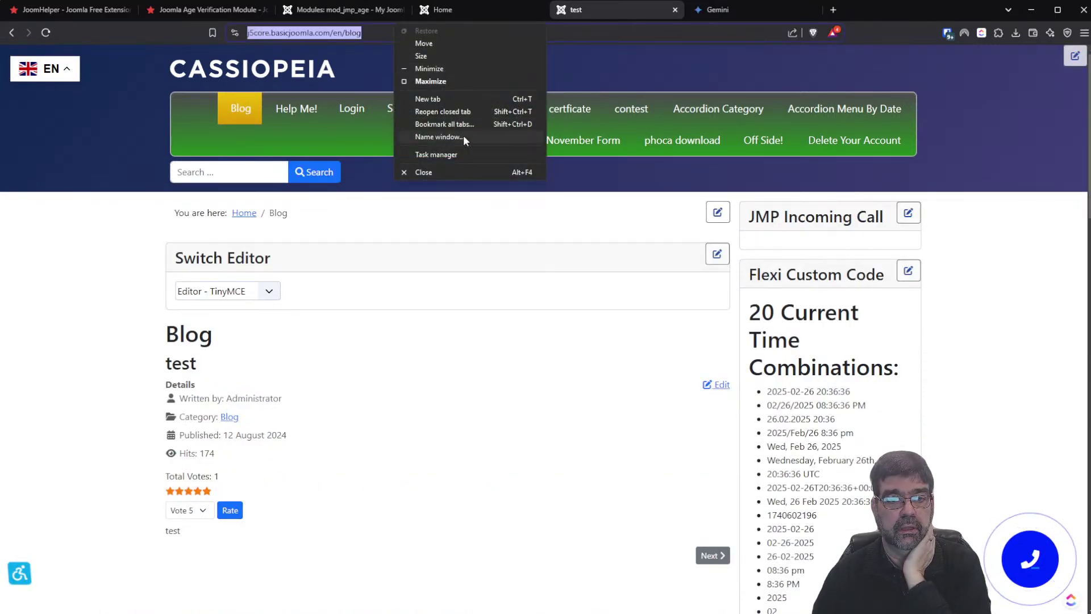
{"action": "right_click", "coordinate": [356, 29]}
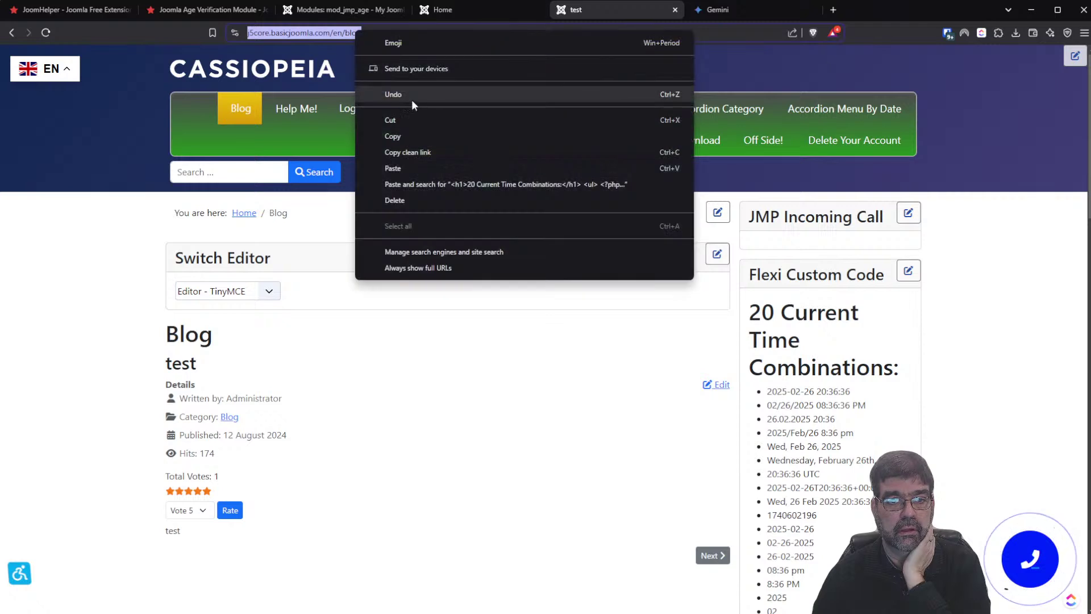
{"action": "left_click", "coordinate": [421, 132]}
{"action": "left_click", "coordinate": [223, 11]}
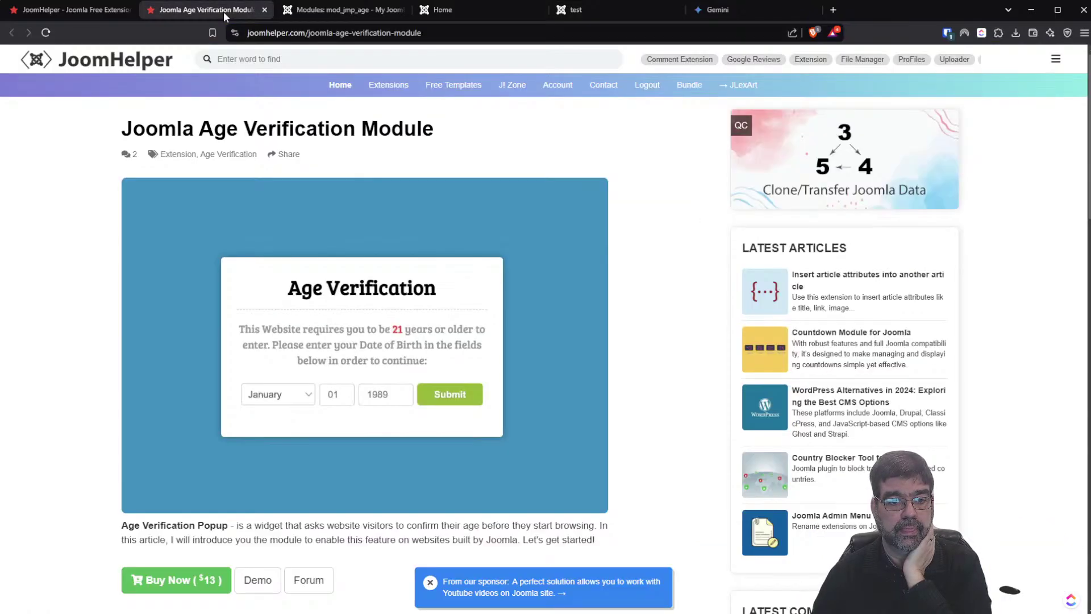
{"action": "left_click", "coordinate": [341, 9]}
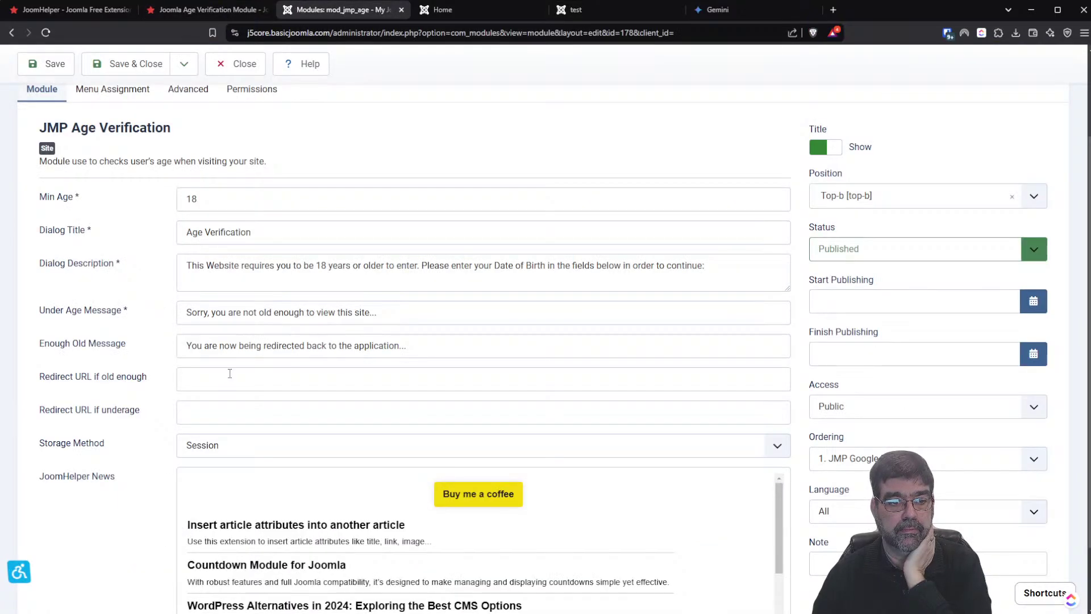
{"action": "left_click", "coordinate": [230, 373]}
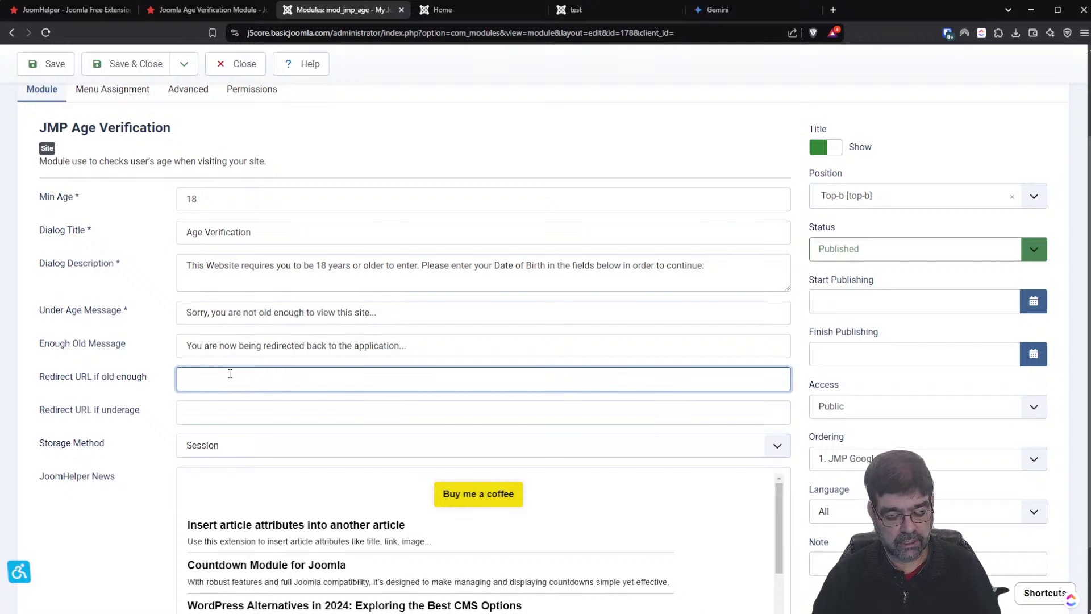
{"action": "key", "text": "ctrl+v"}
{"action": "left_click", "coordinate": [249, 422]}
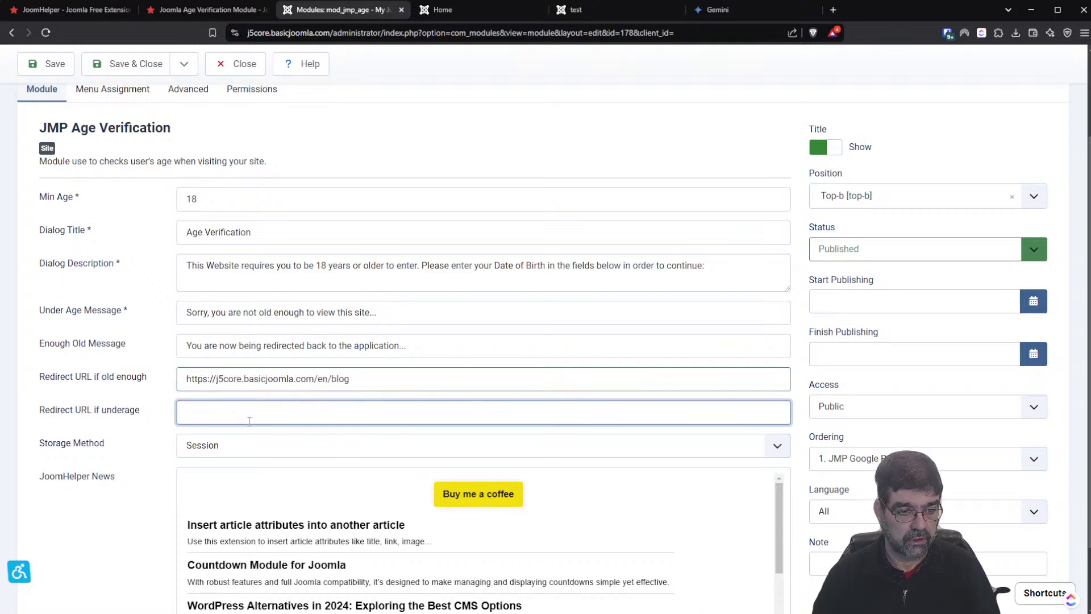
{"action": "type", "text": "https"}
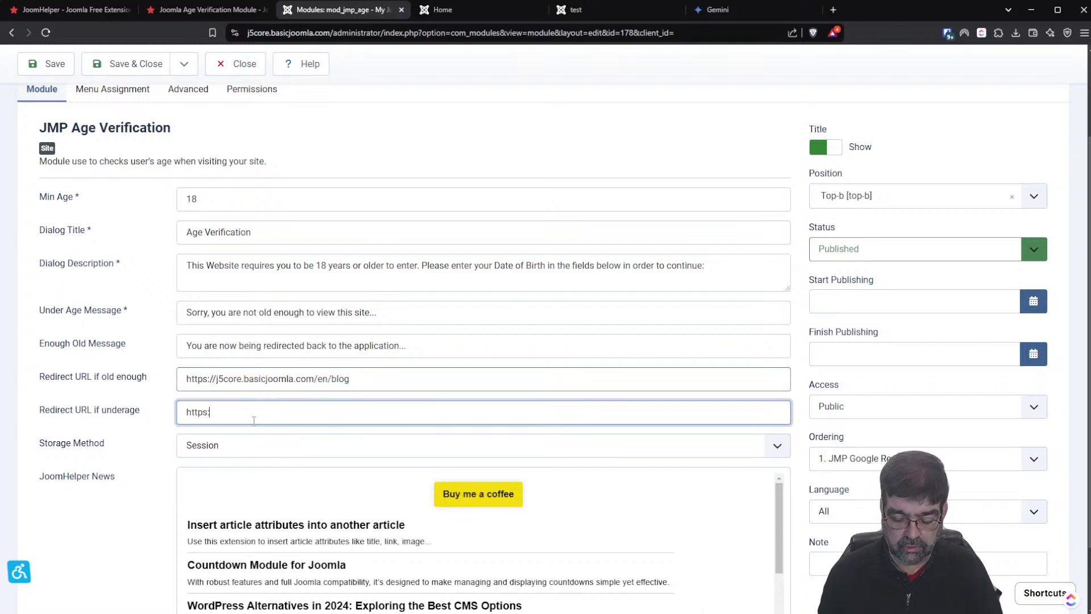
{"action": "type", "text": "://g"}
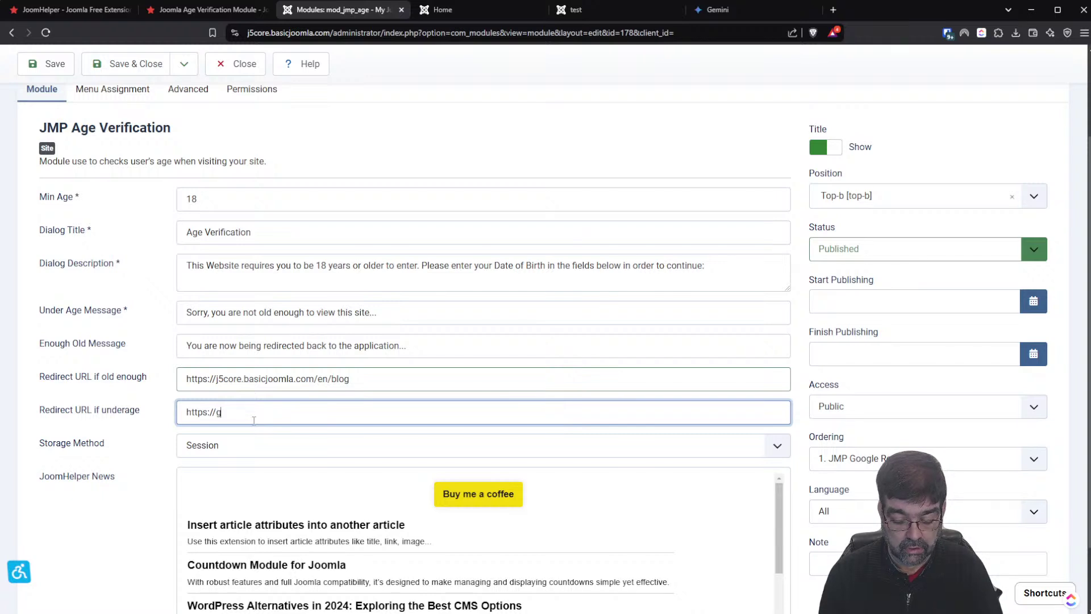
{"action": "type", "text": "oogle.com"}
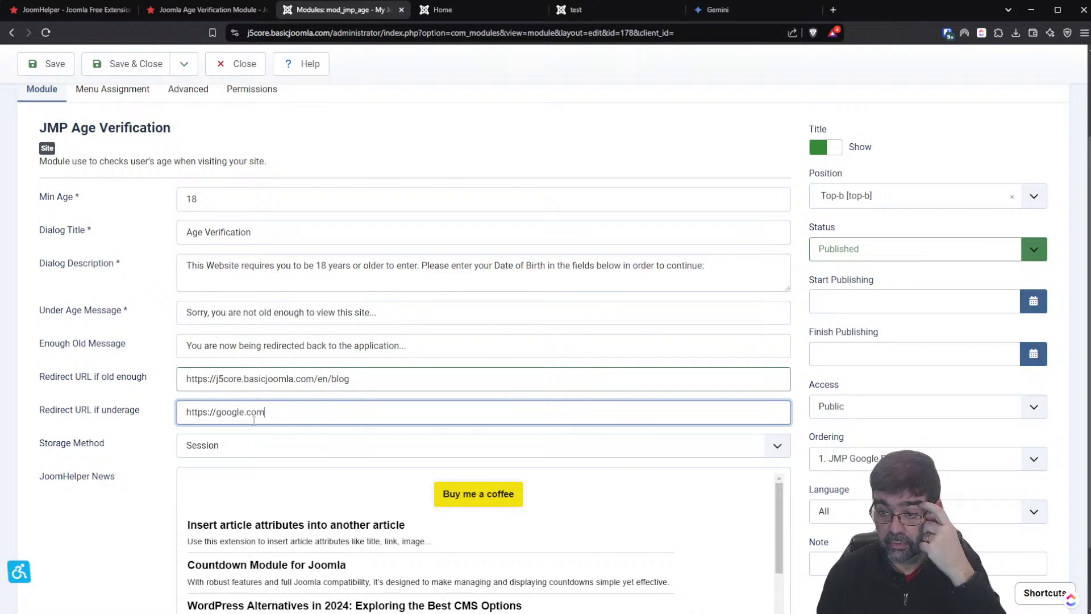
Keep Session as the storage method, save the module, and view the site's home page.
{"action": "scroll", "coordinate": [262, 421], "scroll_direction": "down", "scroll_amount": 1}
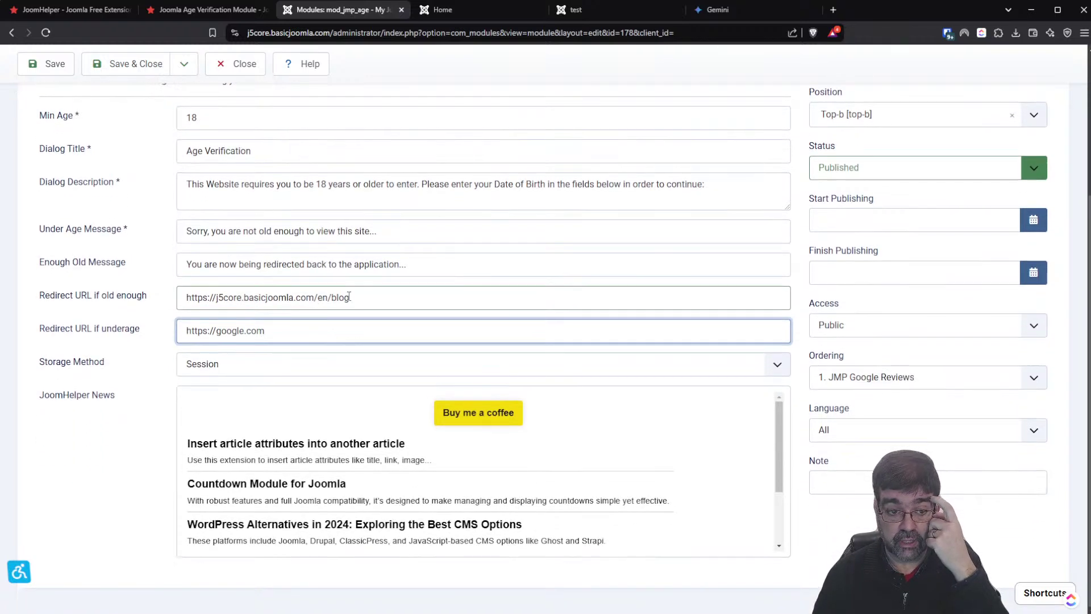
{"action": "left_click", "coordinate": [339, 363]}
{"action": "left_click", "coordinate": [340, 362]}
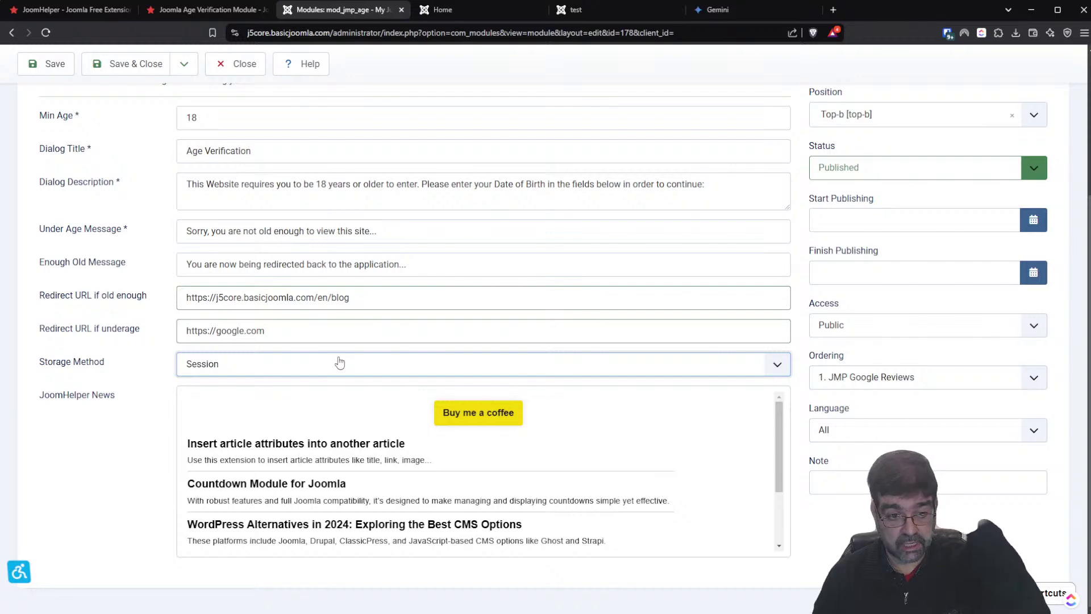
{"action": "scroll", "coordinate": [305, 388], "scroll_direction": "up", "scroll_amount": 3}
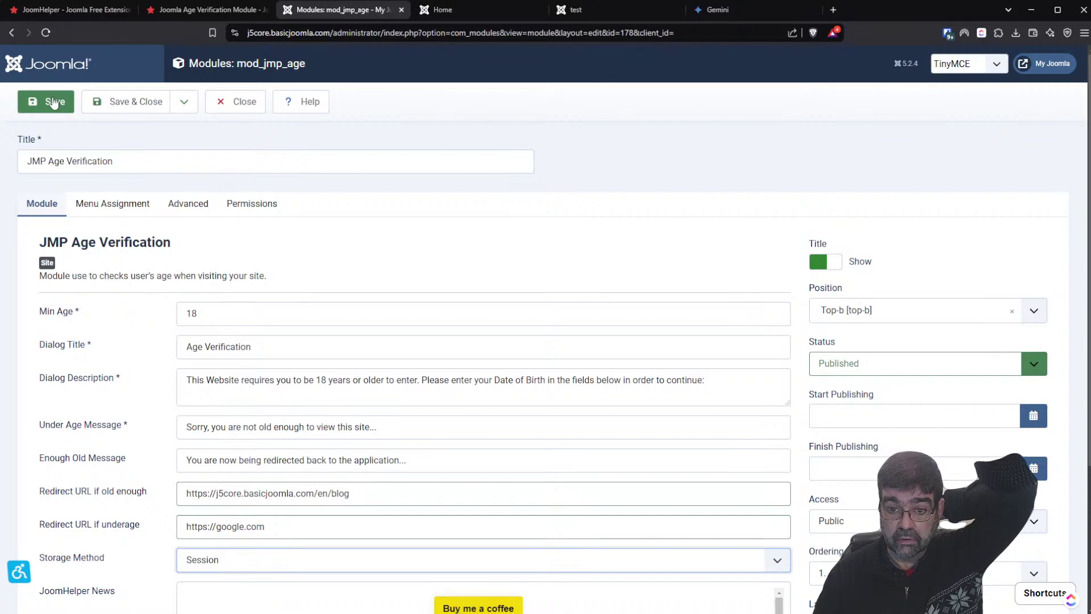
{"action": "left_click", "coordinate": [54, 102]}
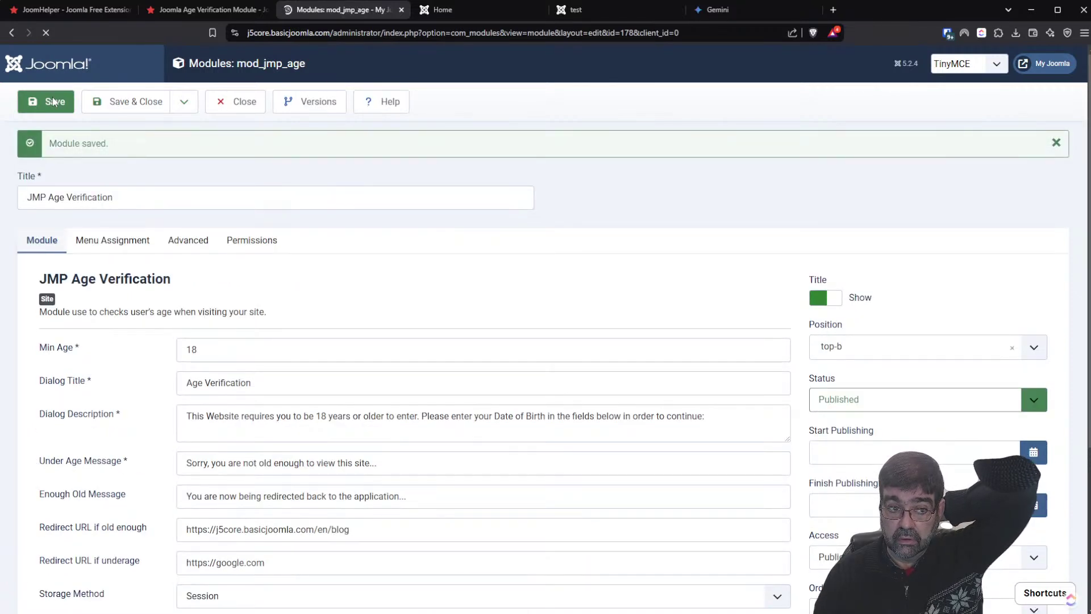
{"action": "left_click", "coordinate": [461, 17]}
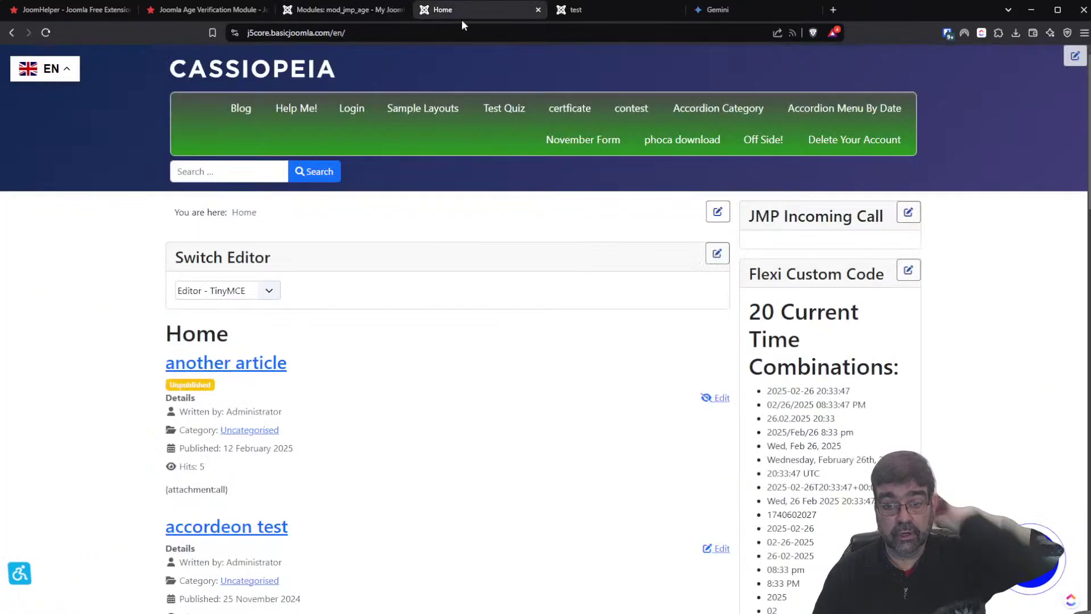
Reload the home page and submit an underage January birth date with day 1, landing on Google.
{"action": "left_click", "coordinate": [45, 33]}
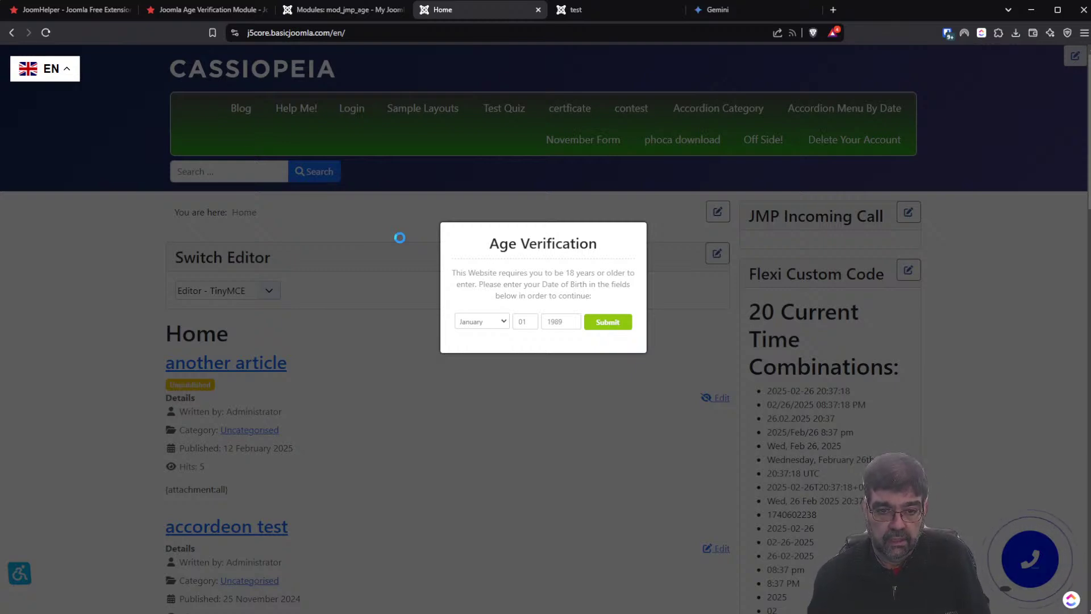
{"action": "left_click", "coordinate": [498, 324]}
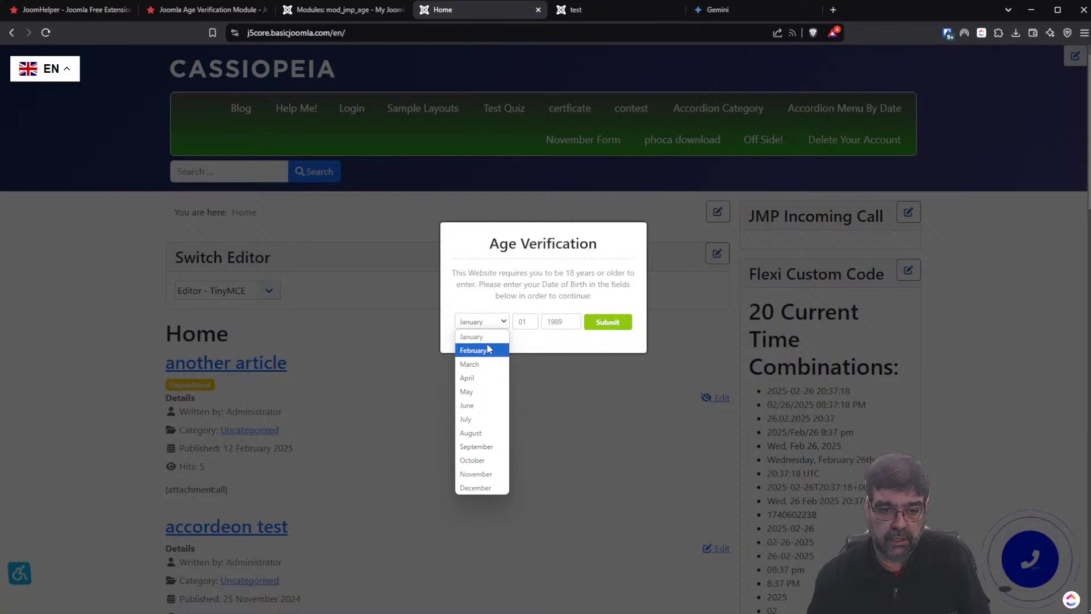
{"action": "left_click", "coordinate": [487, 337]}
{"action": "left_click", "coordinate": [547, 322]}
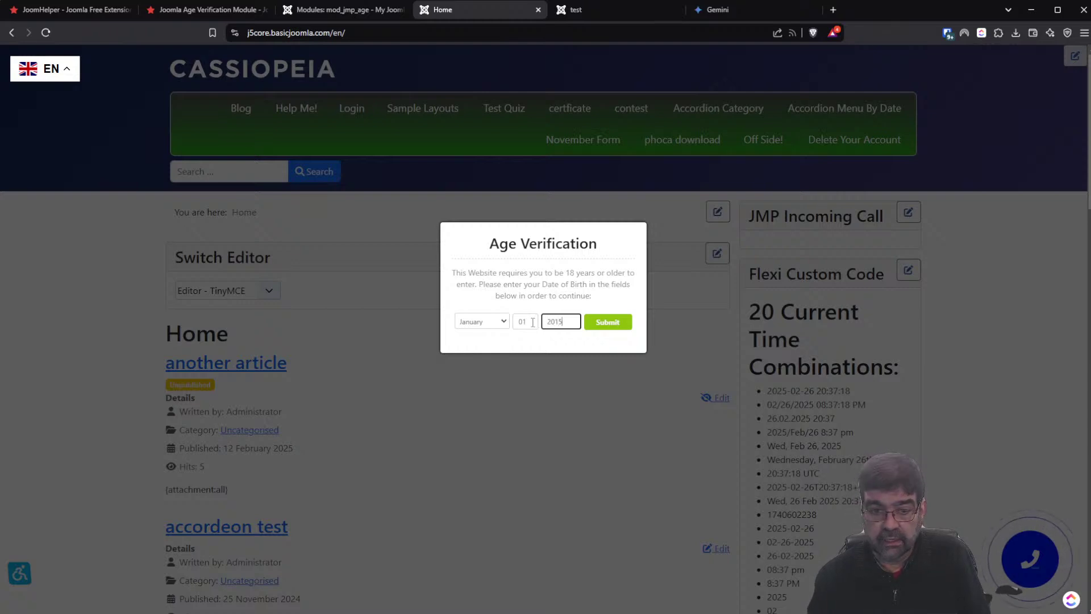
{"action": "left_click", "coordinate": [609, 323]}
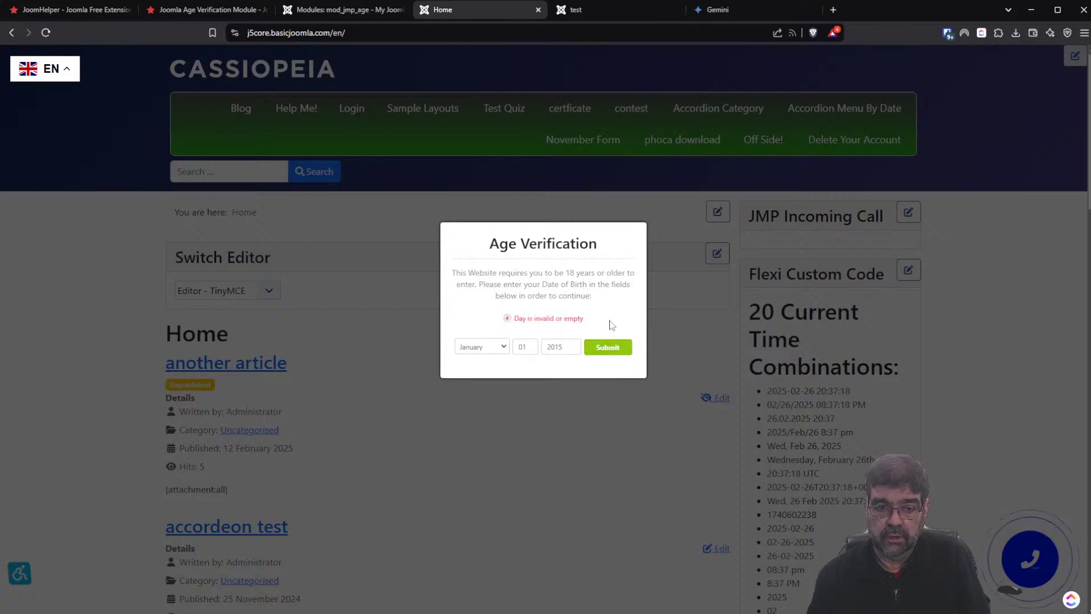
{"action": "left_click", "coordinate": [569, 349]}
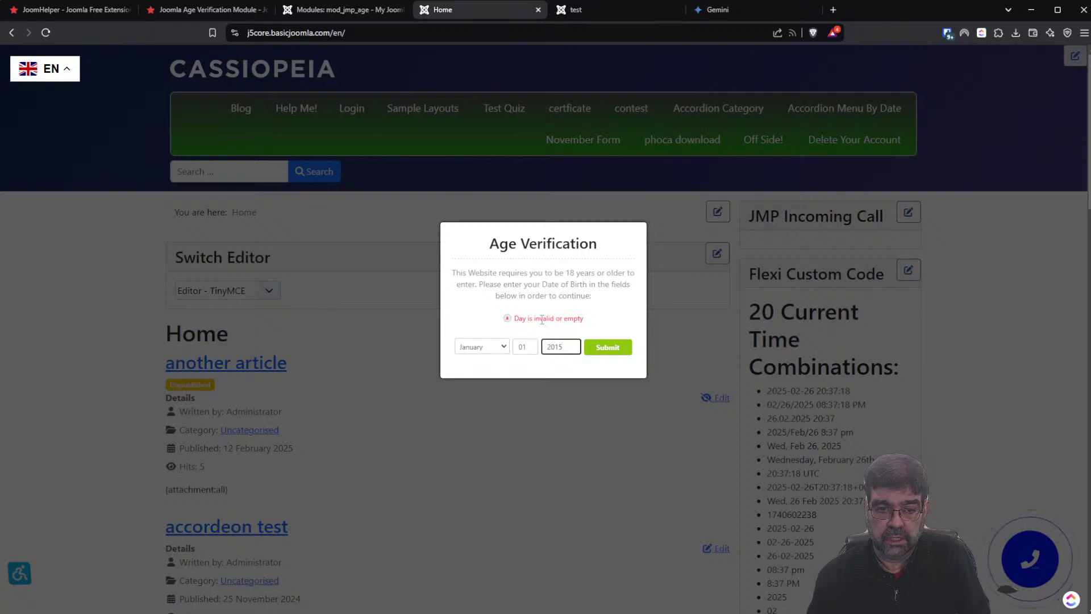
{"action": "left_click", "coordinate": [521, 347]}
{"action": "left_click", "coordinate": [560, 347]}
{"action": "left_click", "coordinate": [537, 347]}
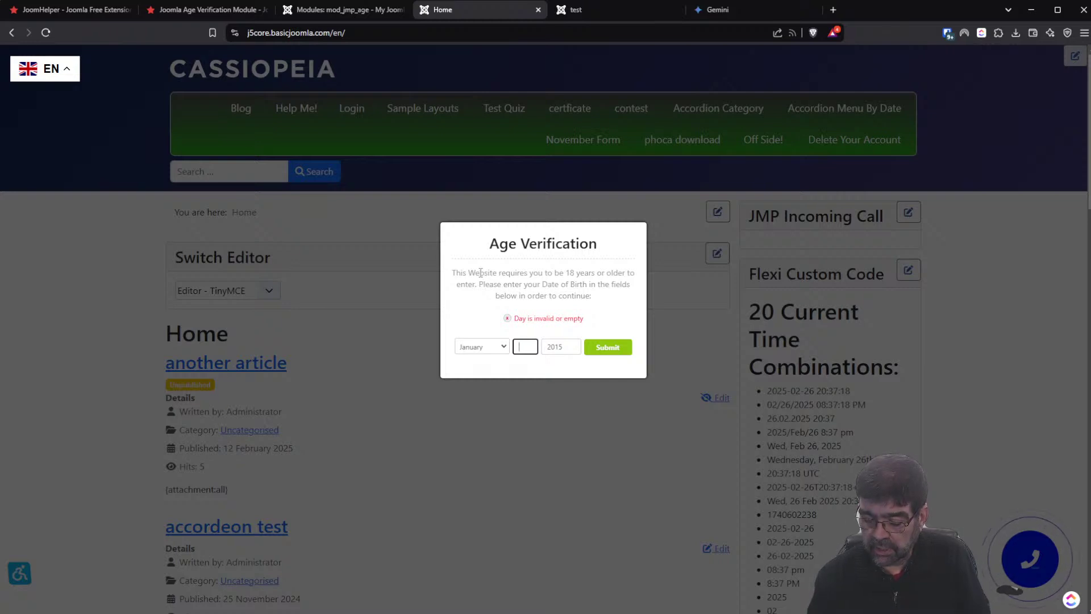
{"action": "type", "text": "1"}
{"action": "left_click", "coordinate": [603, 349]}
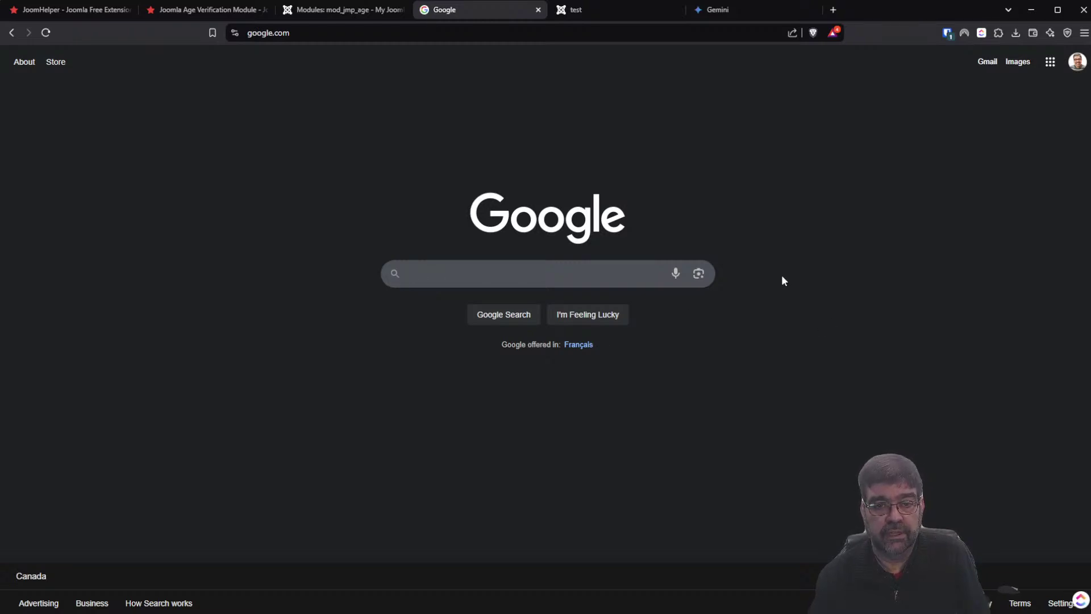
Return to the site, enter birth year 1965 with day 1, and submit to reach the Blog.
{"action": "left_click", "coordinate": [12, 33]}
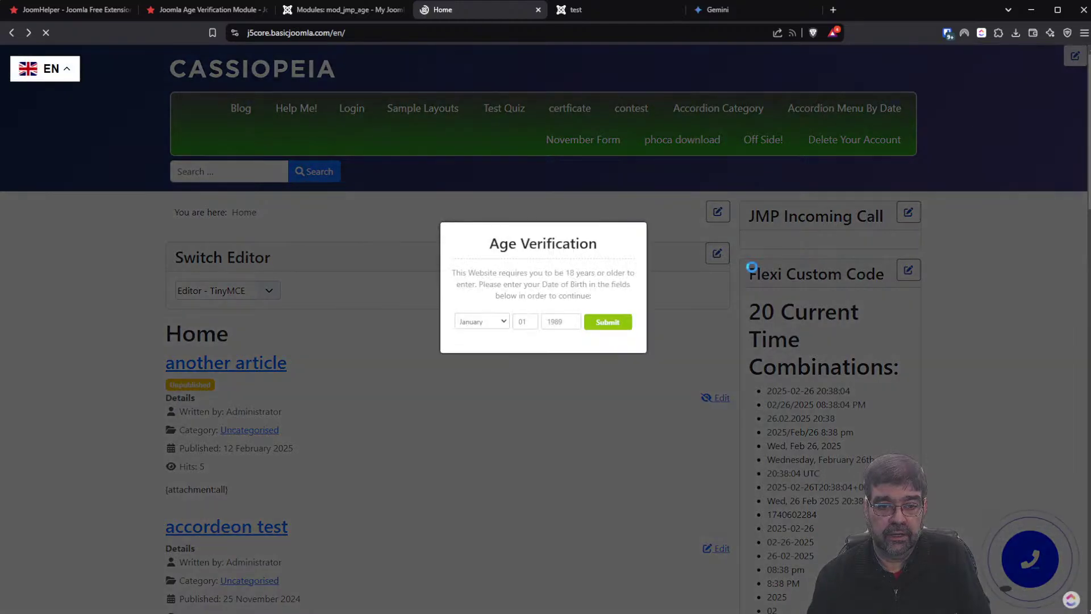
{"action": "left_click", "coordinate": [555, 323]}
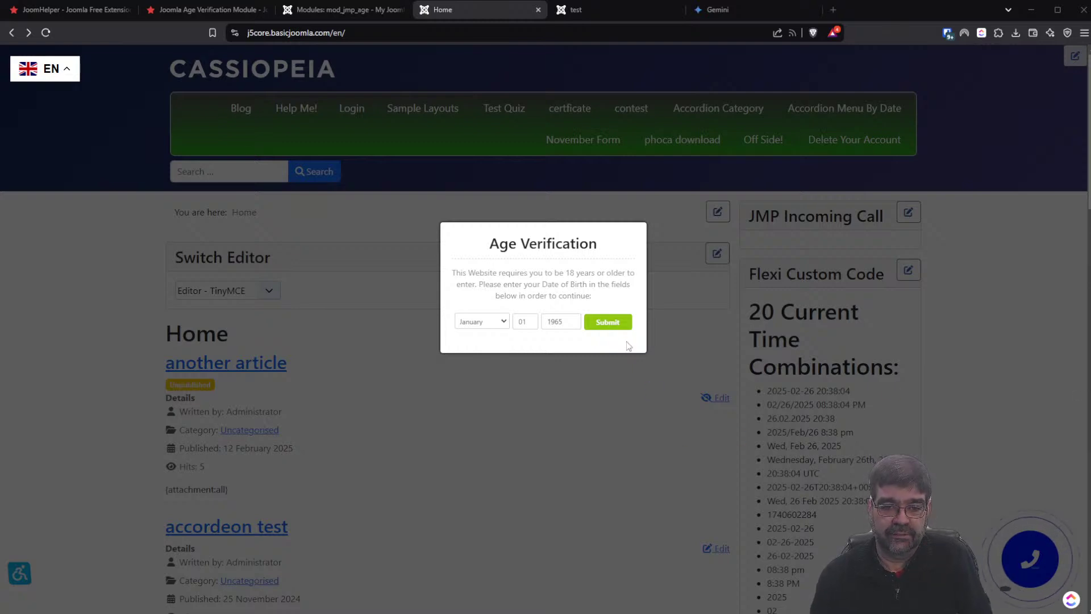
{"action": "left_click", "coordinate": [609, 322]}
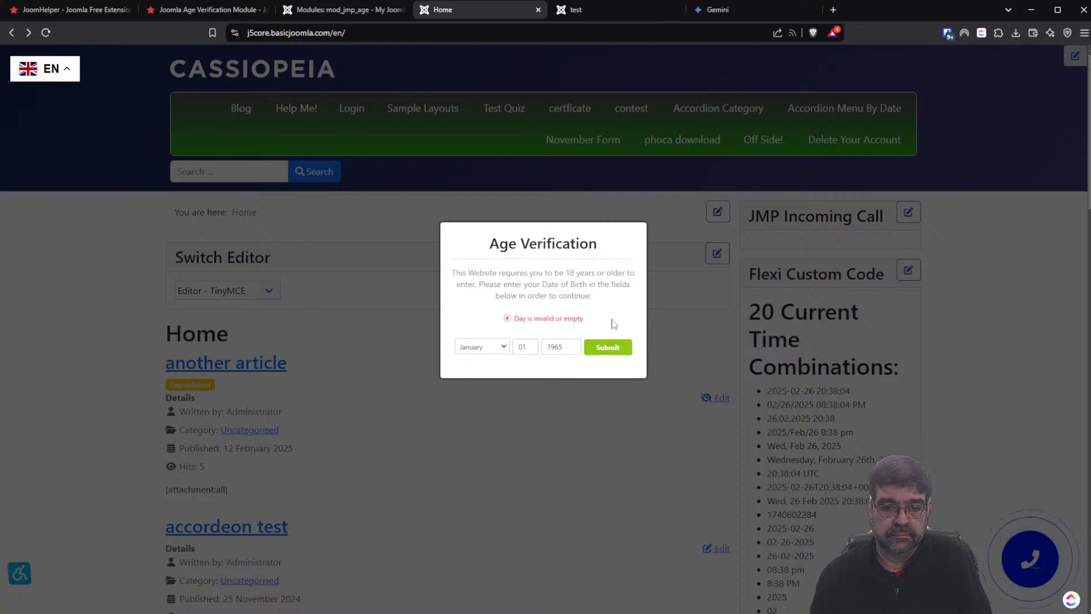
{"action": "left_click", "coordinate": [528, 345]}
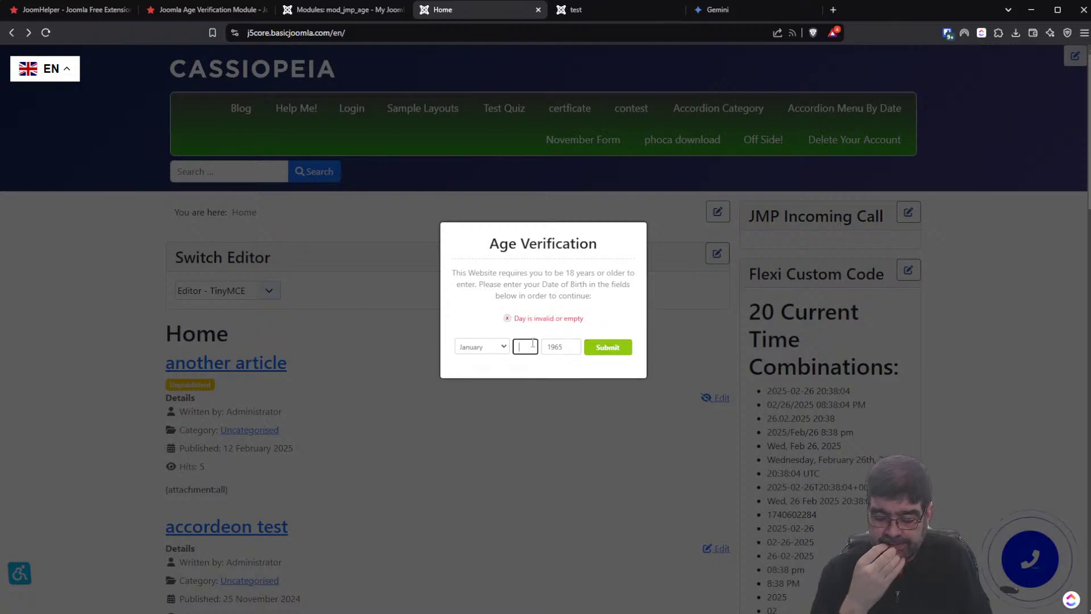
{"action": "left_click", "coordinate": [514, 371]}
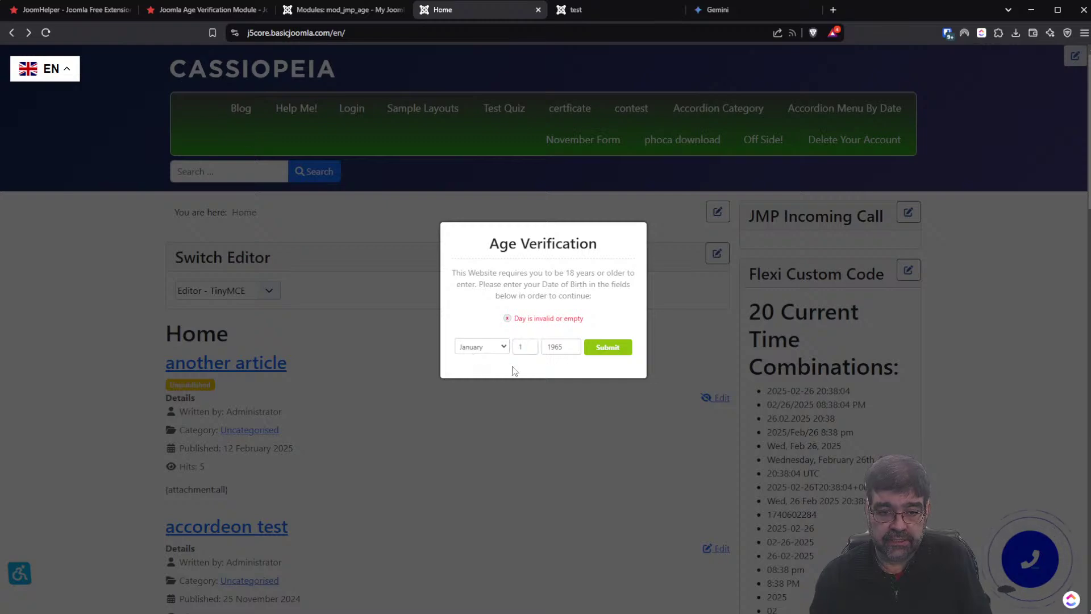
{"action": "left_click", "coordinate": [621, 350]}
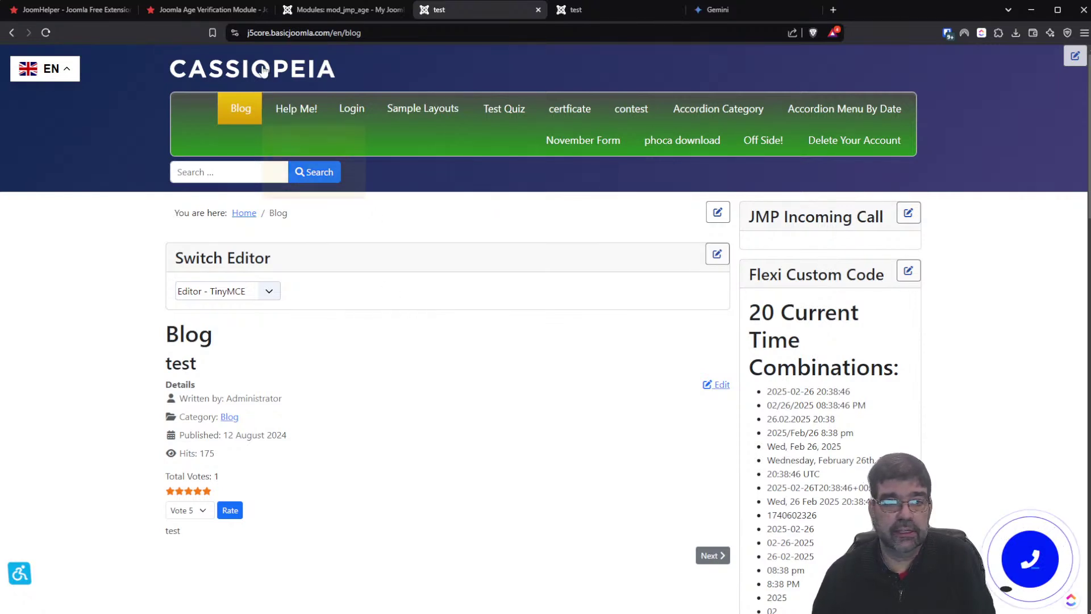
{"action": "left_click", "coordinate": [299, 11]}
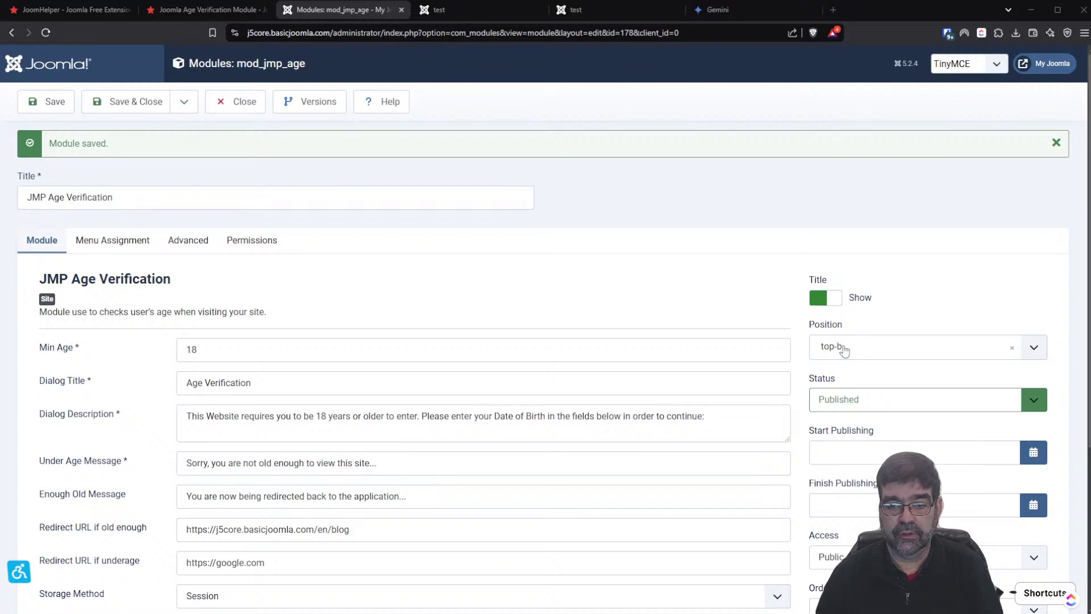
{"action": "left_click", "coordinate": [461, 9]}
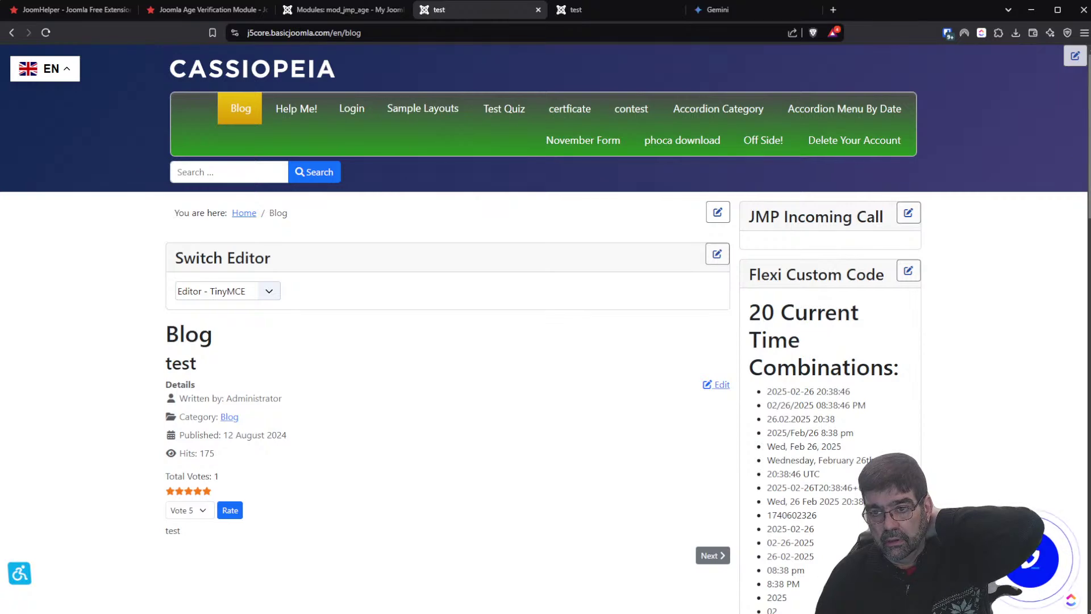
{"action": "scroll", "coordinate": [1086, 148], "scroll_direction": "down", "scroll_amount": 8}
{"action": "scroll", "coordinate": [545, 330], "scroll_direction": "down", "scroll_amount": 15}
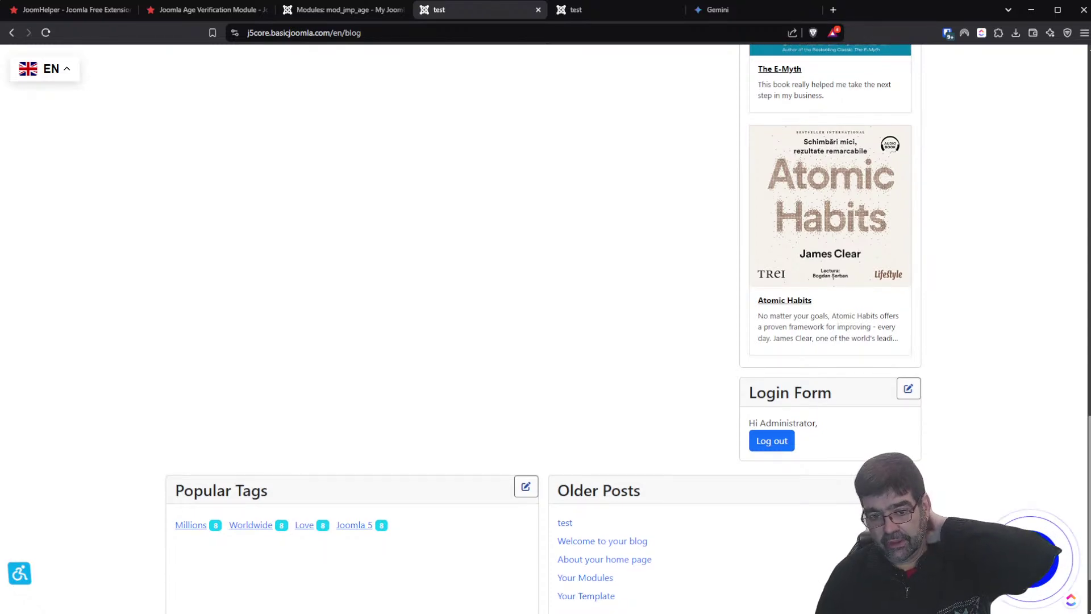
{"action": "scroll", "coordinate": [544, 329], "scroll_direction": "down", "scroll_amount": 1}
{"action": "left_click_drag", "start_coordinate": [1089, 446], "coordinate": [1086, 74]}
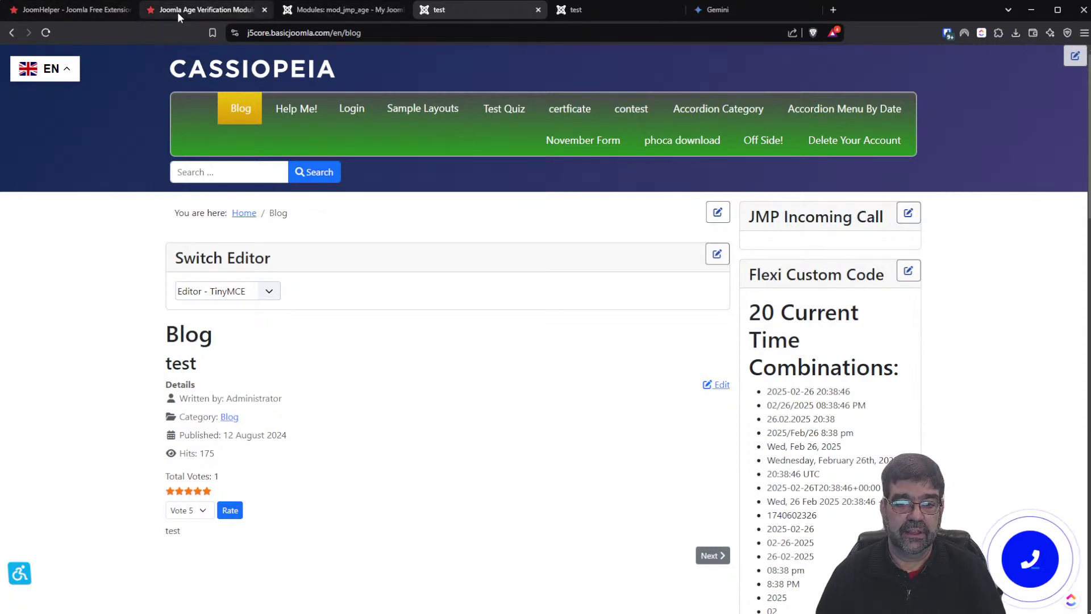
Set the JMP Age Verification module's status to Unpublished and Save & Close it.
{"action": "left_click", "coordinate": [301, 10]}
{"action": "left_click", "coordinate": [874, 357]}
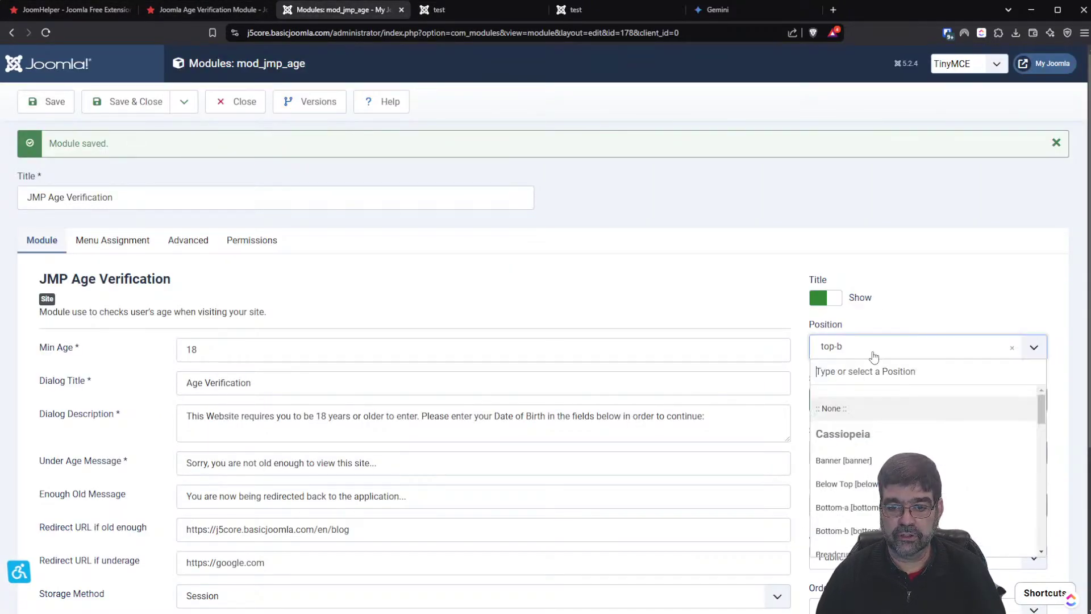
{"action": "left_click", "coordinate": [873, 357]}
{"action": "left_click", "coordinate": [874, 400]}
{"action": "left_click", "coordinate": [853, 435]}
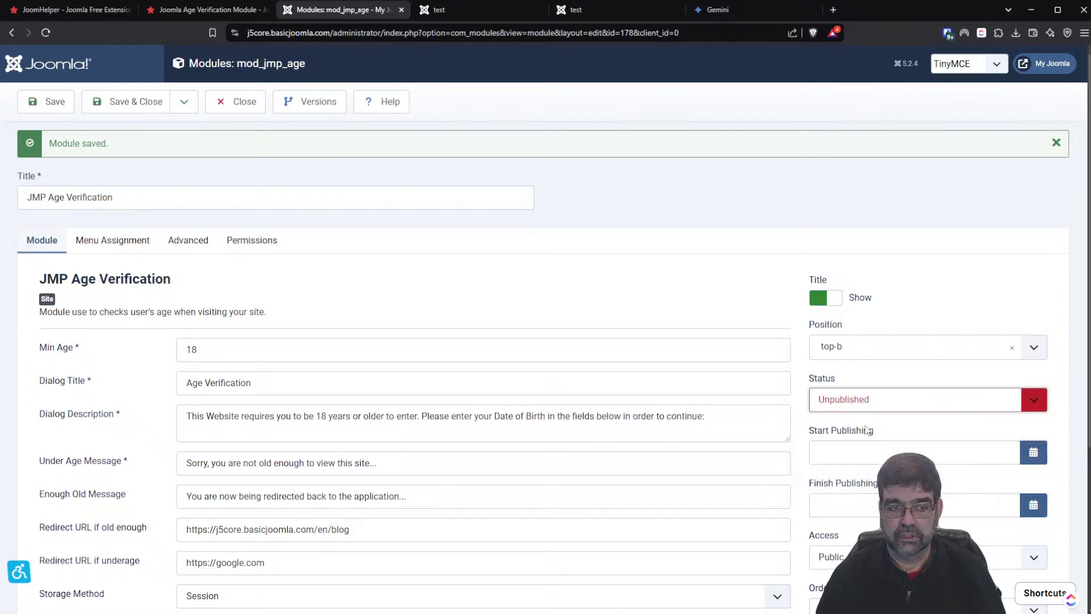
{"action": "left_click", "coordinate": [136, 109]}
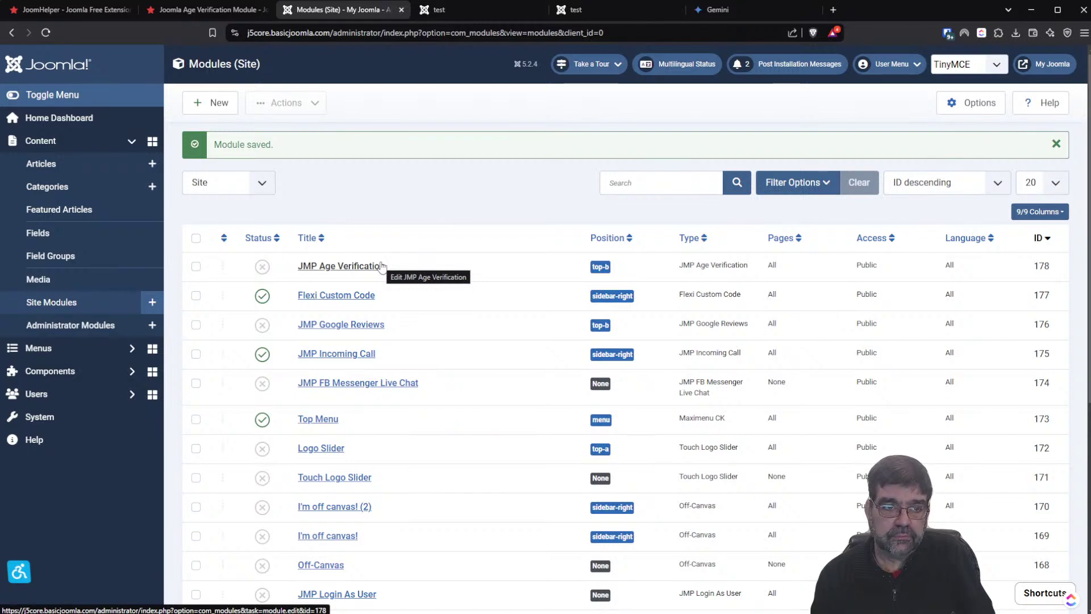
Close the age verification product tab and scroll through the JoomHelper site's article list.
{"action": "left_click", "coordinate": [186, 13]}
{"action": "left_click", "coordinate": [265, 10]}
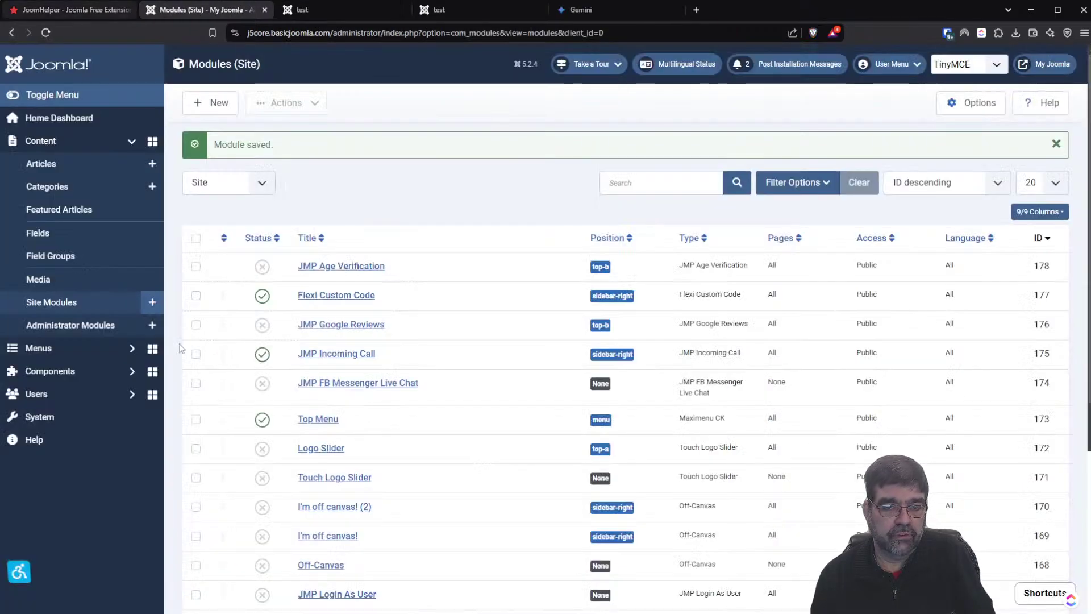
{"action": "left_click", "coordinate": [57, 12]}
{"action": "scroll", "coordinate": [429, 165], "scroll_direction": "down", "scroll_amount": 3}
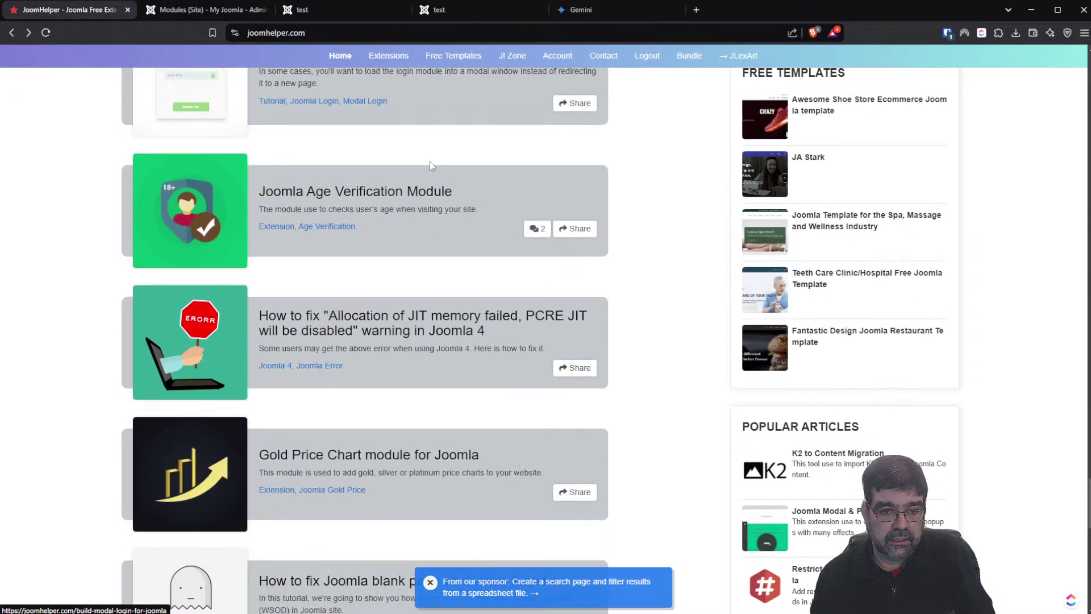
{"action": "scroll", "coordinate": [429, 165], "scroll_direction": "down", "scroll_amount": 3}
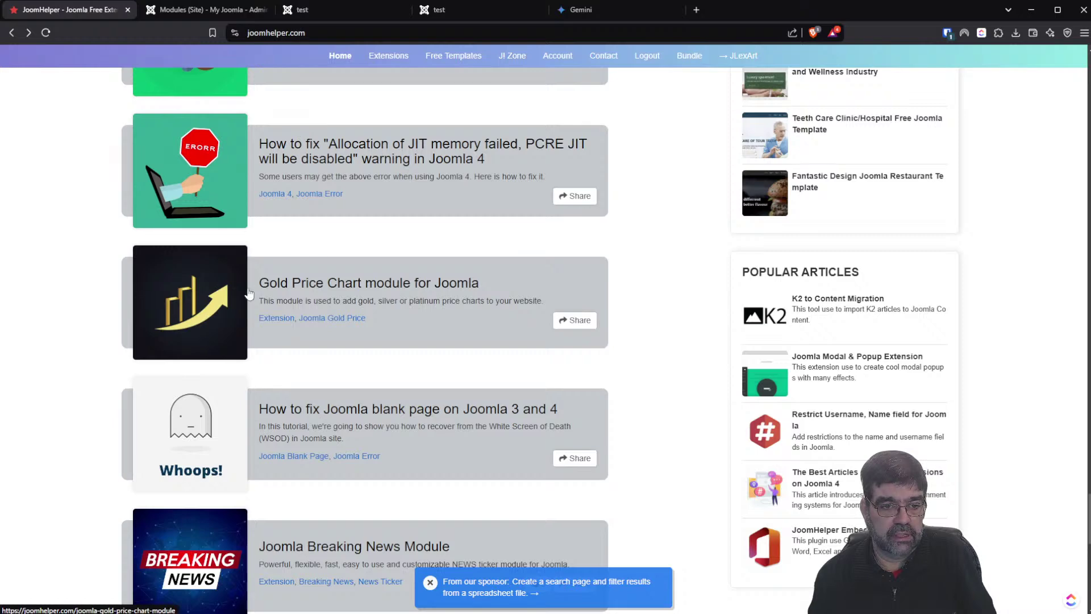
Open the Gold Price Chart module page in a new tab, then return to Joomla's Site Modules.
{"action": "right_click", "coordinate": [298, 283]}
{"action": "left_click", "coordinate": [350, 291]}
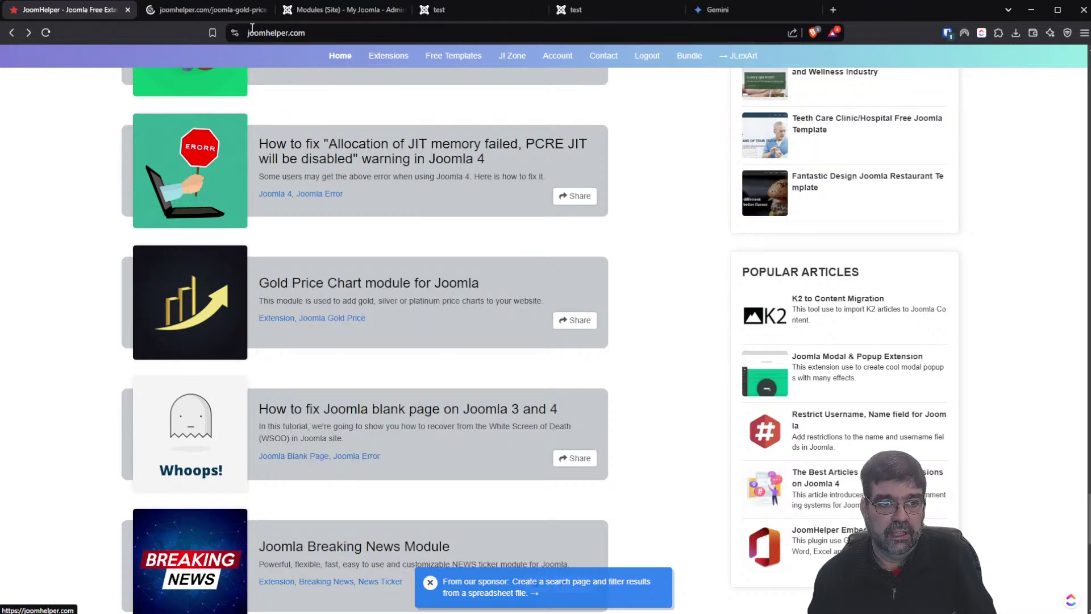
{"action": "left_click", "coordinate": [223, 15]}
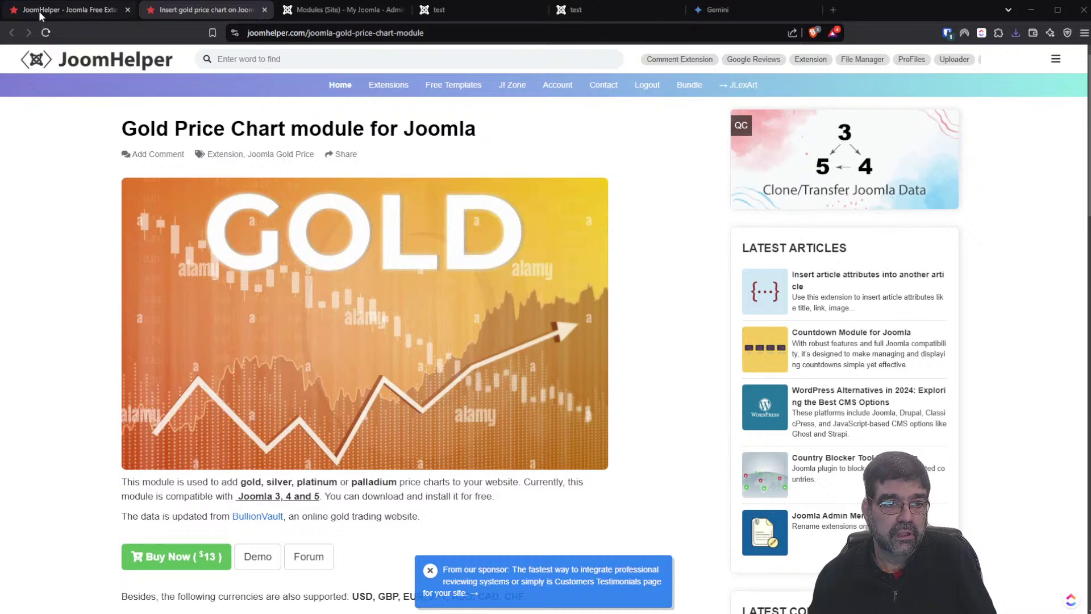
{"action": "left_click", "coordinate": [352, 9]}
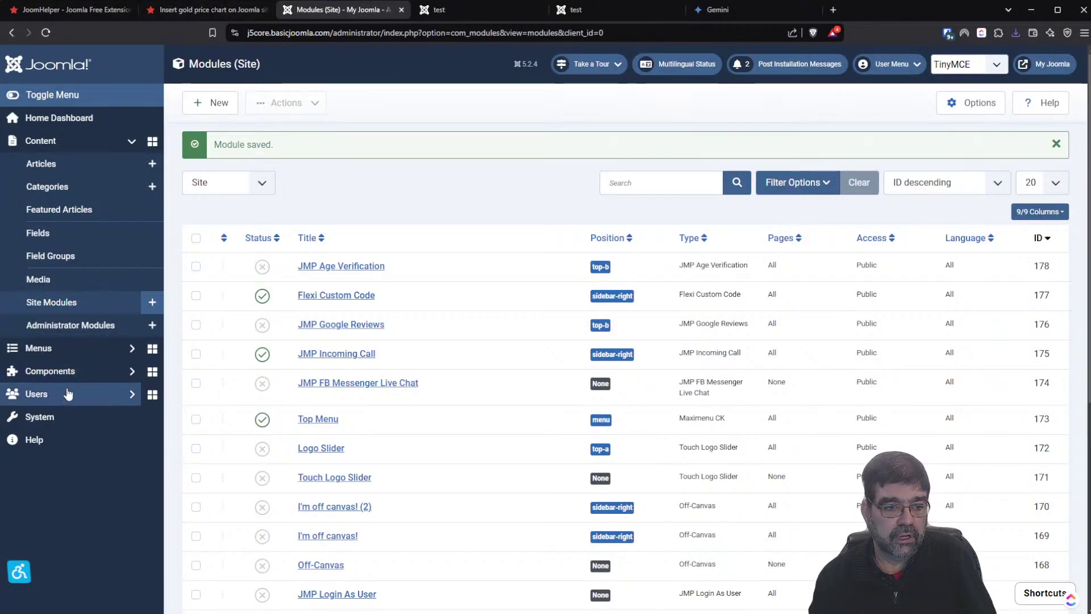
Install Gold_Price_Chart.zip through System > Install Extensions.
{"action": "left_click", "coordinate": [61, 418]}
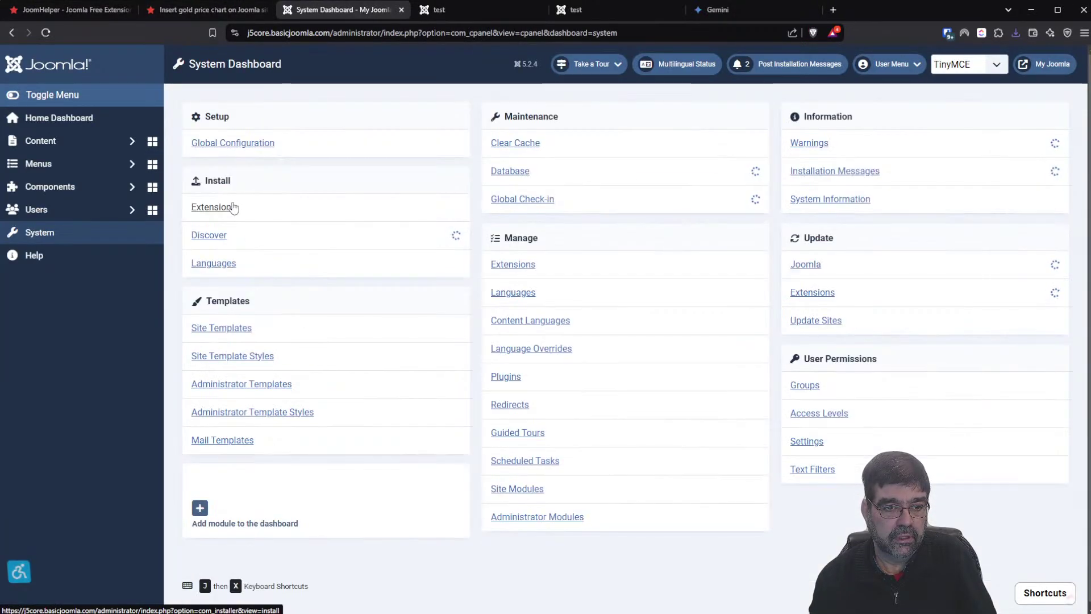
{"action": "left_click", "coordinate": [226, 208]}
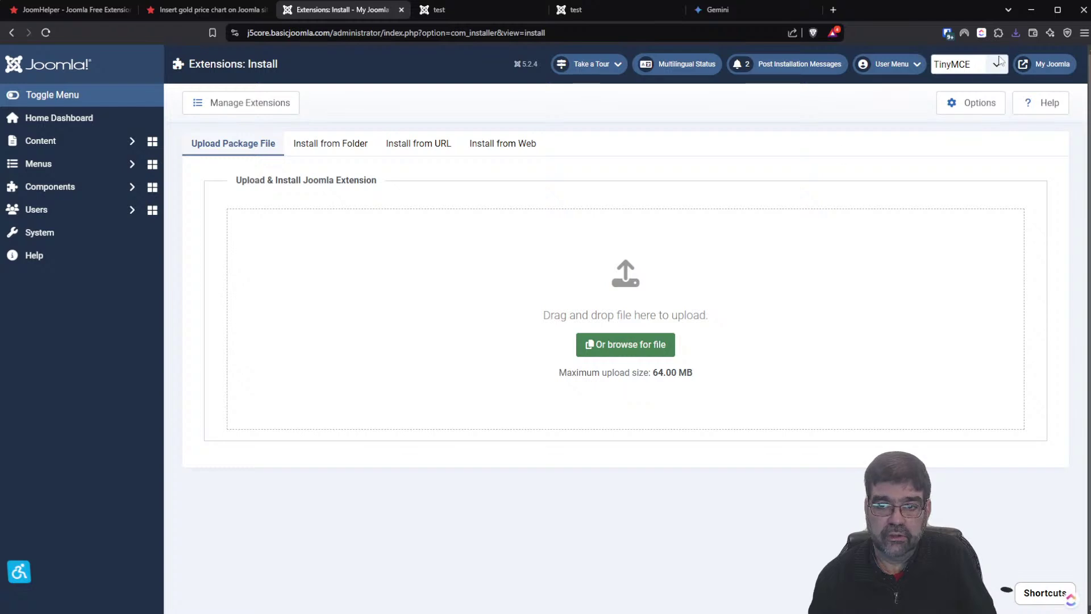
{"action": "left_click", "coordinate": [1016, 32]}
{"action": "left_click_drag", "start_coordinate": [926, 81], "coordinate": [591, 307]}
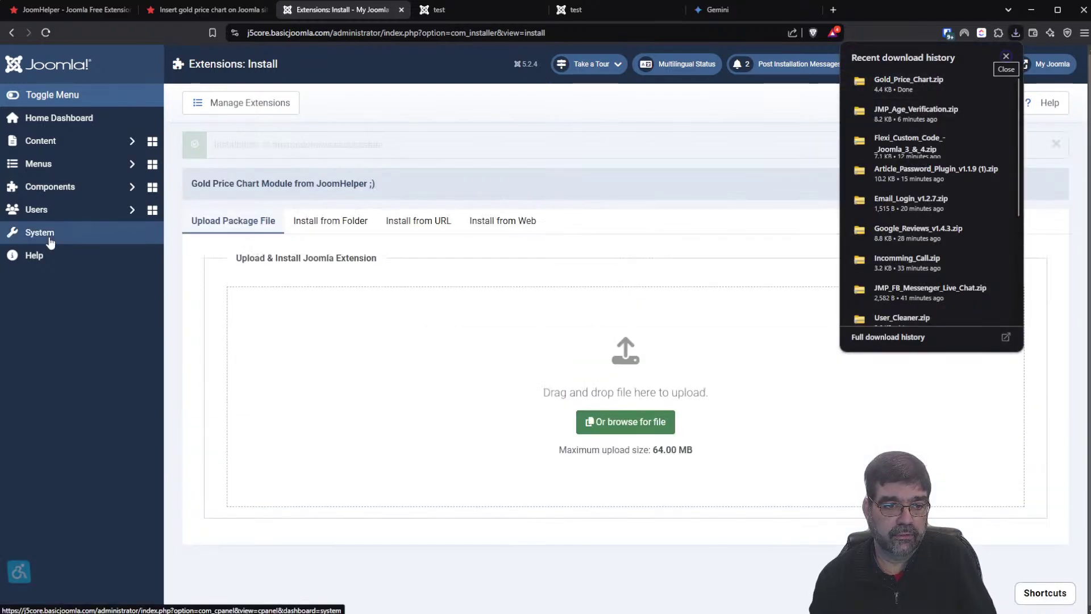
Open the Gold Price Chart module from Site Modules and set it Published in position top-b.
{"action": "left_click", "coordinate": [50, 239]}
{"action": "left_click", "coordinate": [54, 141]}
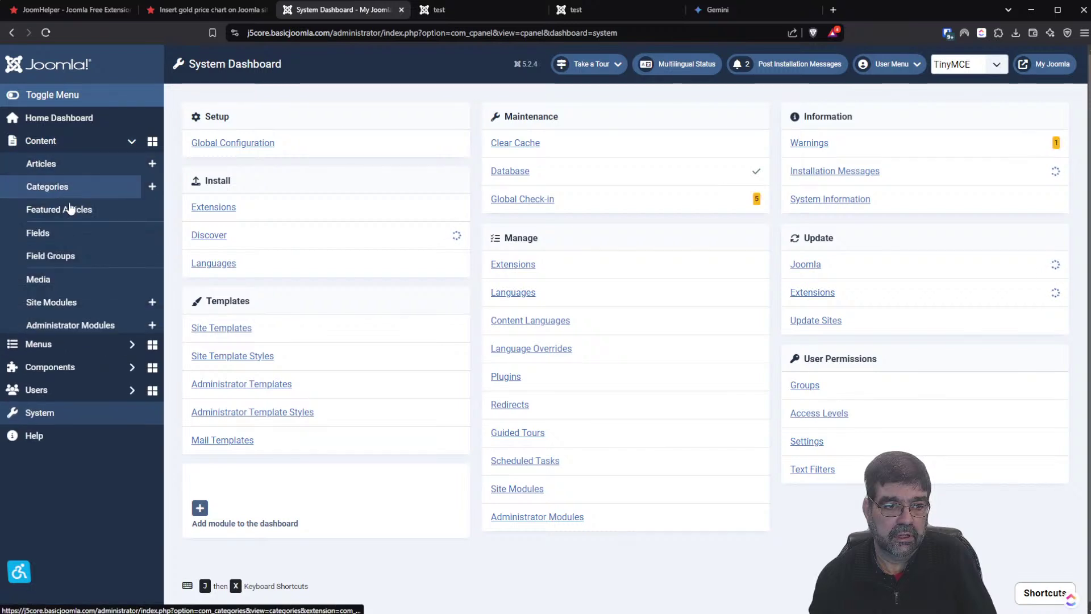
{"action": "left_click", "coordinate": [74, 303]}
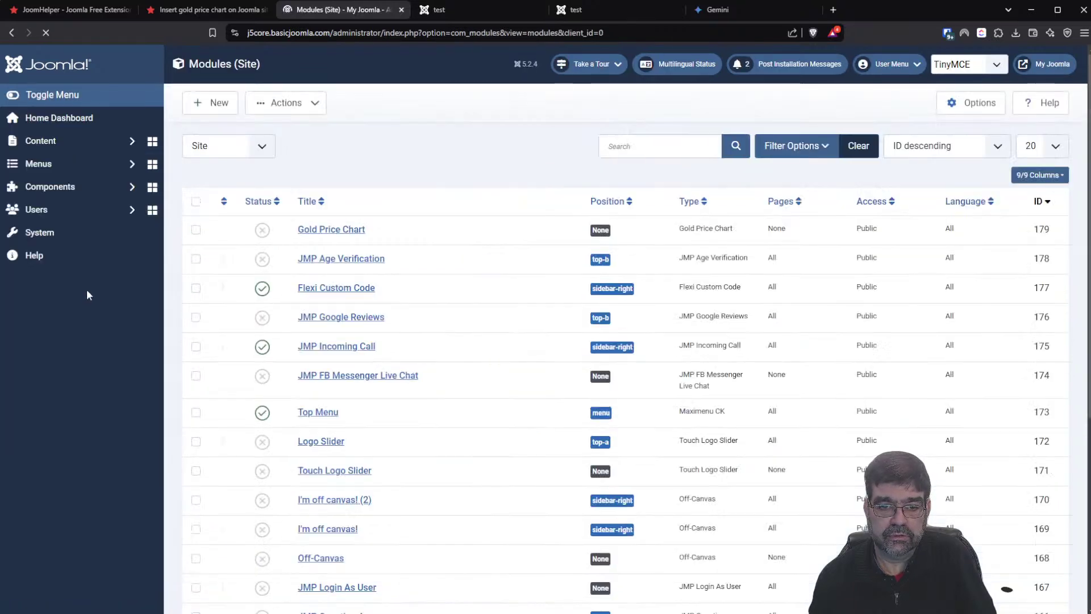
{"action": "left_click", "coordinate": [322, 237]}
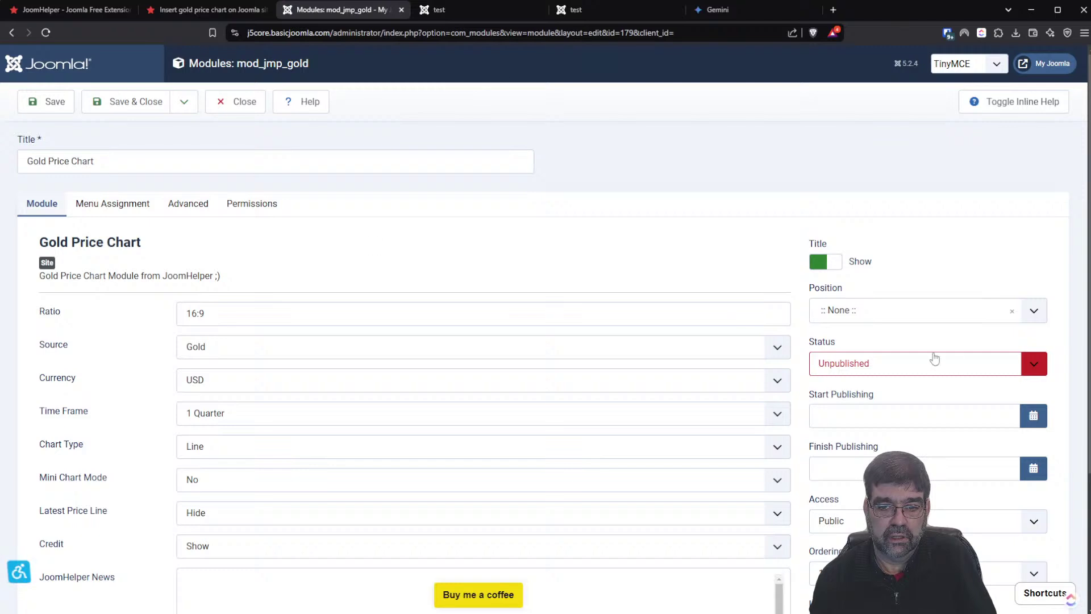
{"action": "left_click", "coordinate": [953, 361]}
{"action": "left_click", "coordinate": [943, 384]}
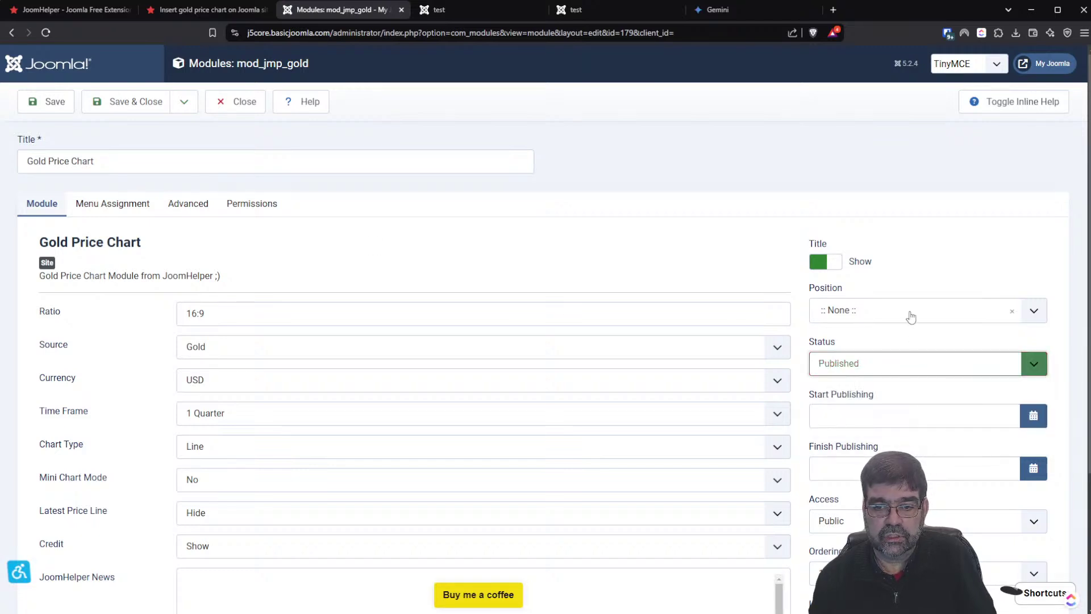
{"action": "left_click", "coordinate": [912, 310]}
{"action": "type", "text": "top"}
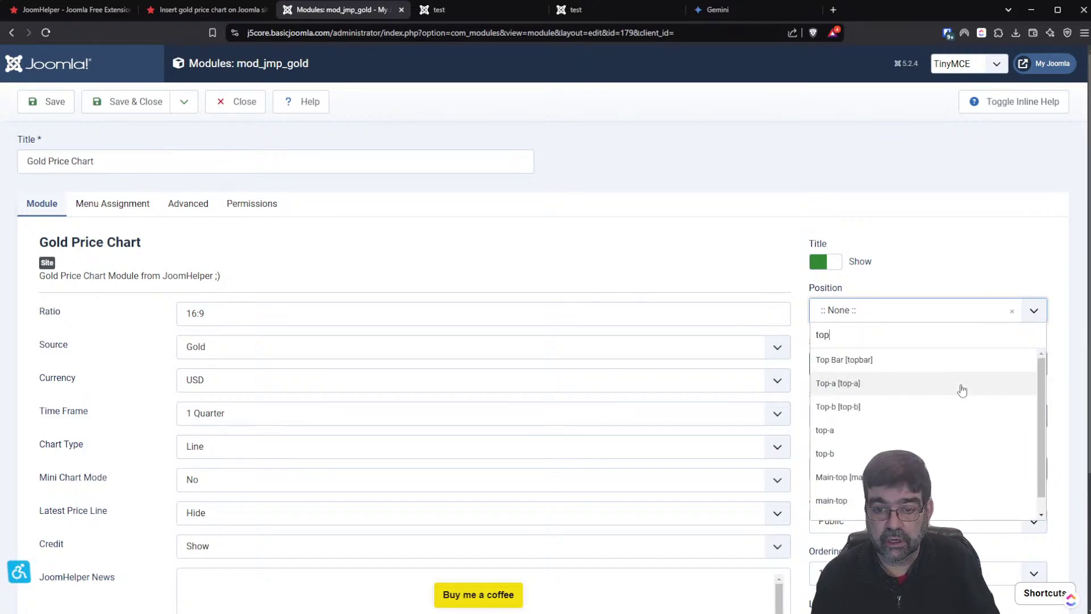
{"action": "left_click", "coordinate": [861, 406]}
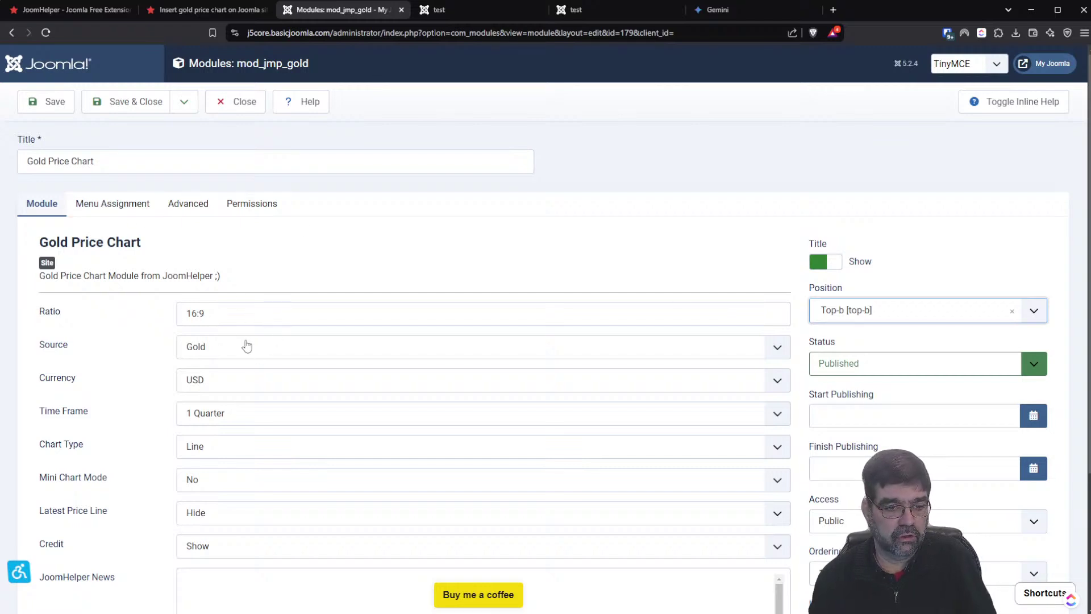
Assign the Gold Price Chart module to all pages and save it.
{"action": "scroll", "coordinate": [169, 329], "scroll_direction": "down", "scroll_amount": 1}
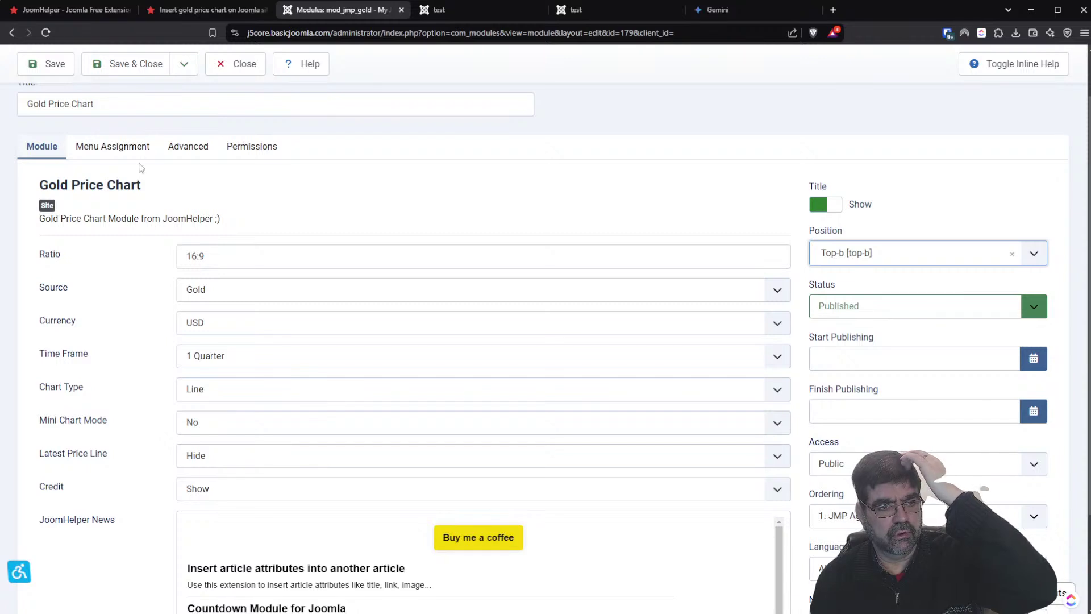
{"action": "left_click", "coordinate": [117, 149]}
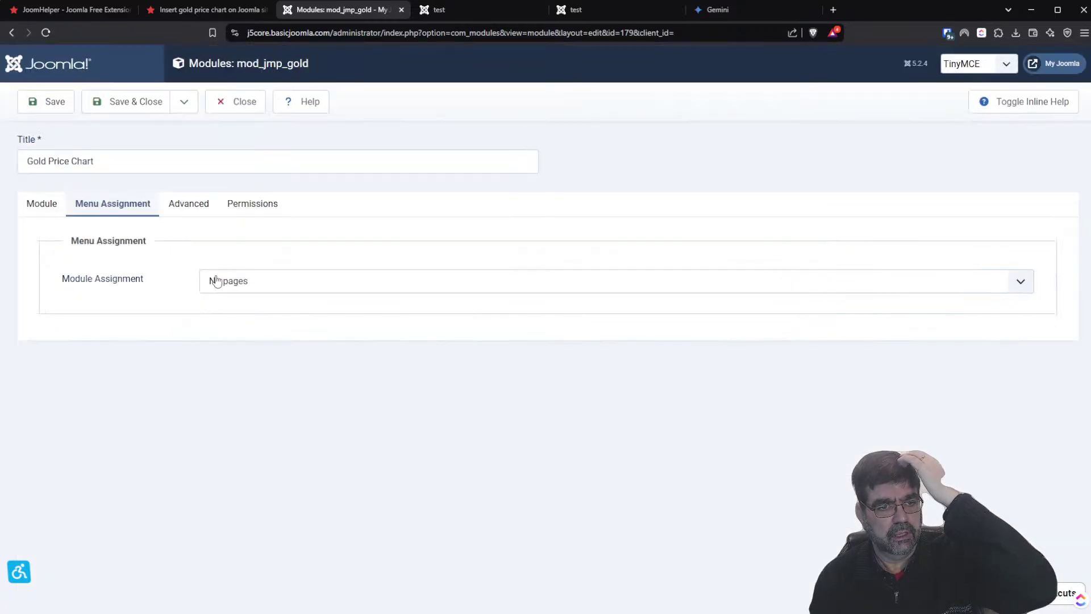
{"action": "left_click", "coordinate": [216, 281]}
{"action": "left_click", "coordinate": [248, 301]}
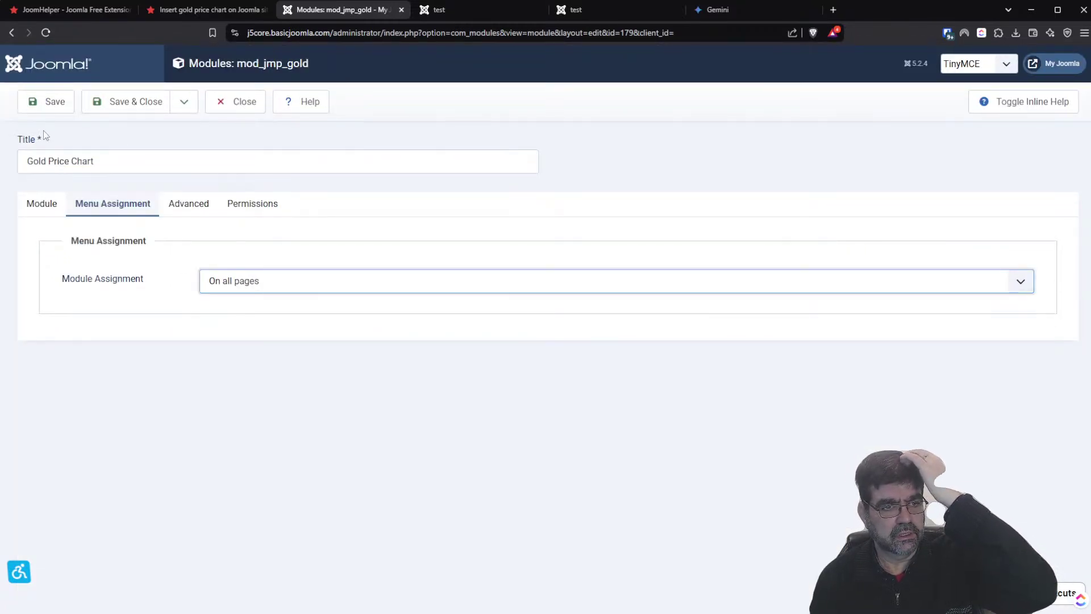
{"action": "left_click", "coordinate": [50, 102]}
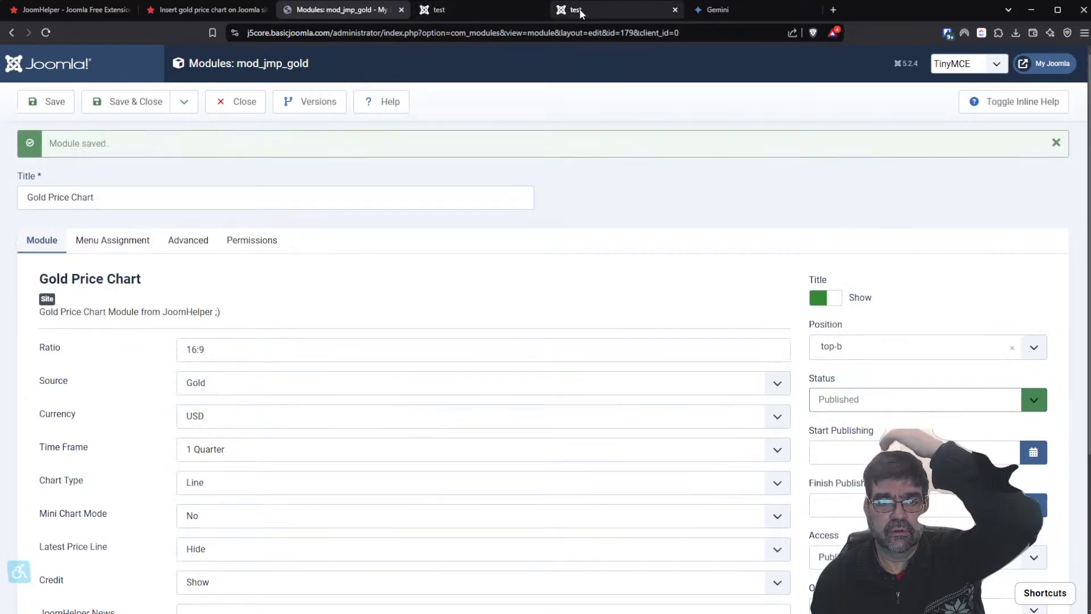
Reload the frontend blog page to check the gold price chart.
{"action": "left_click", "coordinate": [579, 9]}
{"action": "left_click", "coordinate": [673, 10]}
{"action": "left_click", "coordinate": [476, 6]}
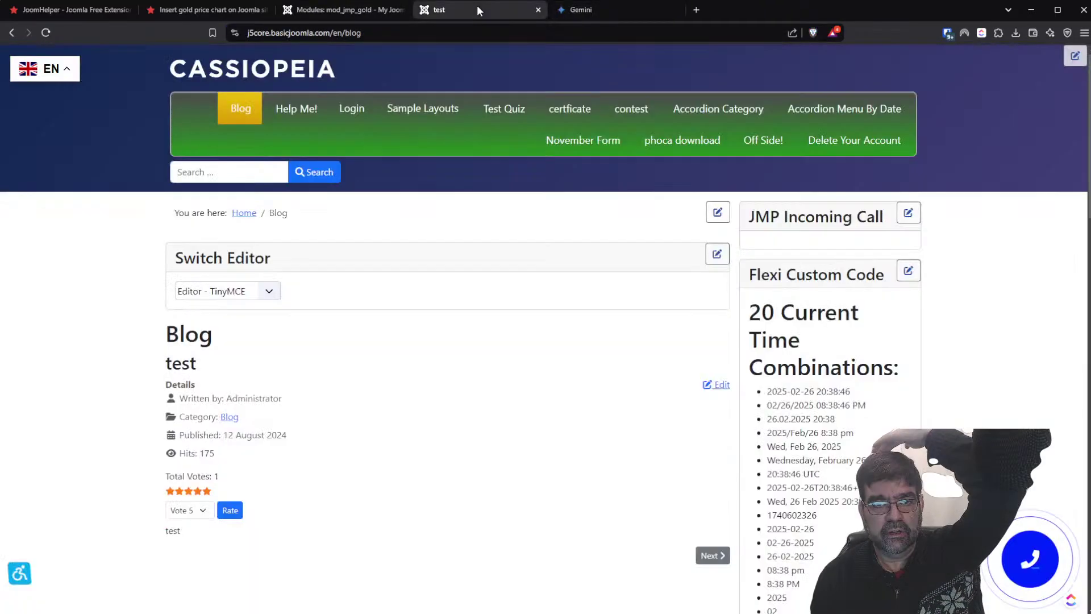
{"action": "left_click", "coordinate": [44, 33]}
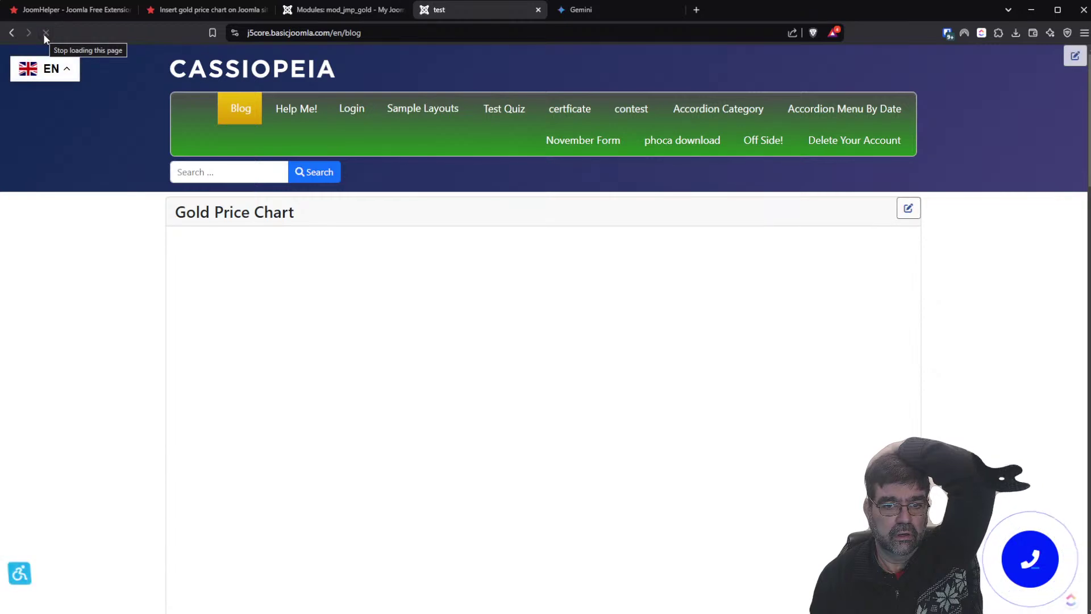
{"action": "scroll", "coordinate": [509, 290], "scroll_direction": "down", "scroll_amount": 5}
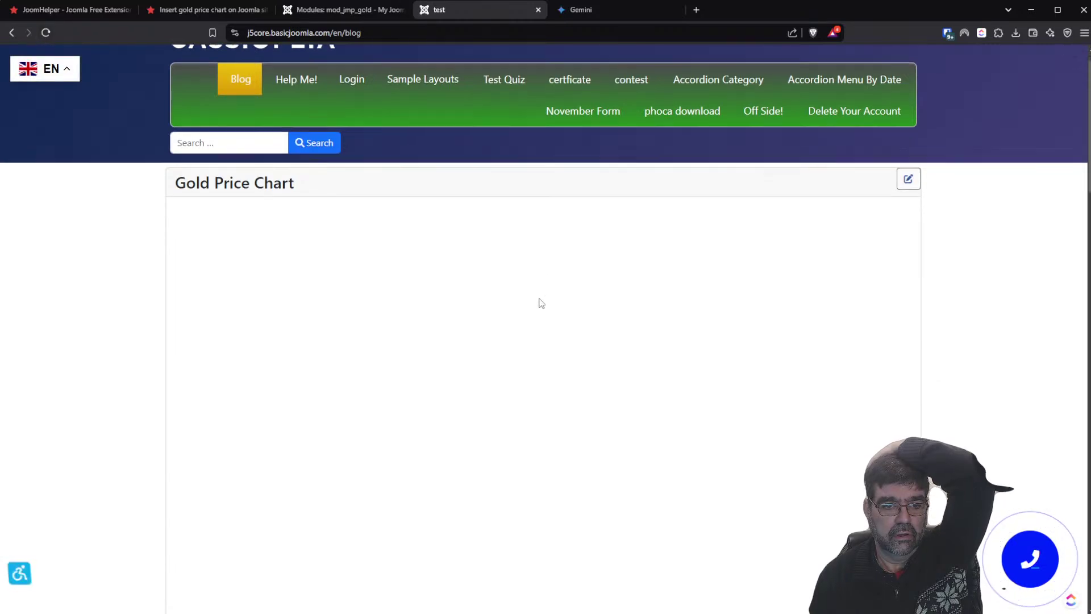
{"action": "scroll", "coordinate": [529, 308], "scroll_direction": "up", "scroll_amount": 3}
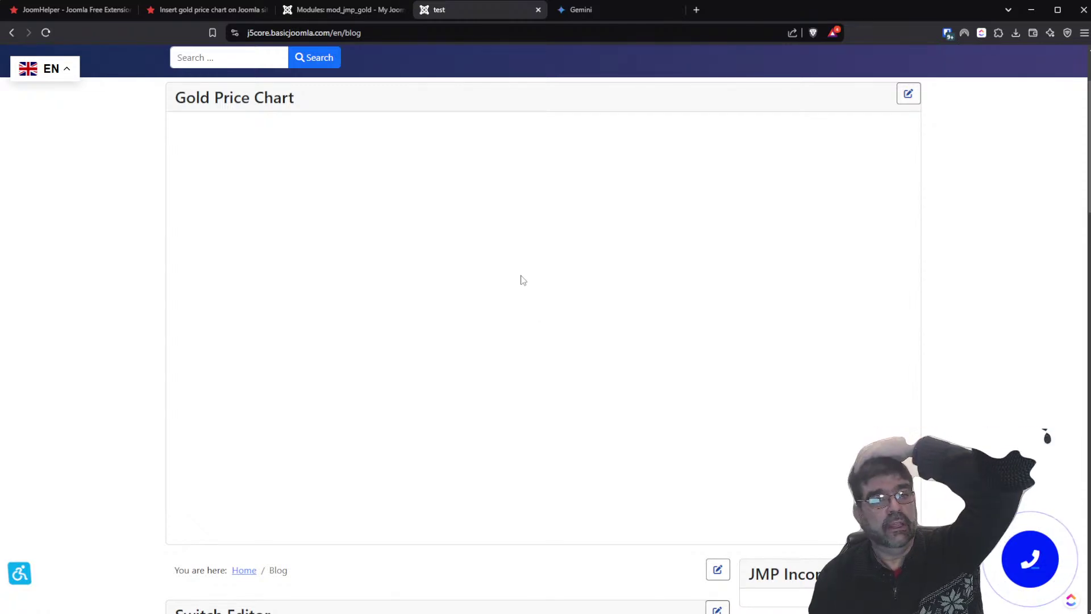
Set the gold chart module's Latest Price Line to Show and save it.
{"action": "left_click", "coordinate": [312, 12]}
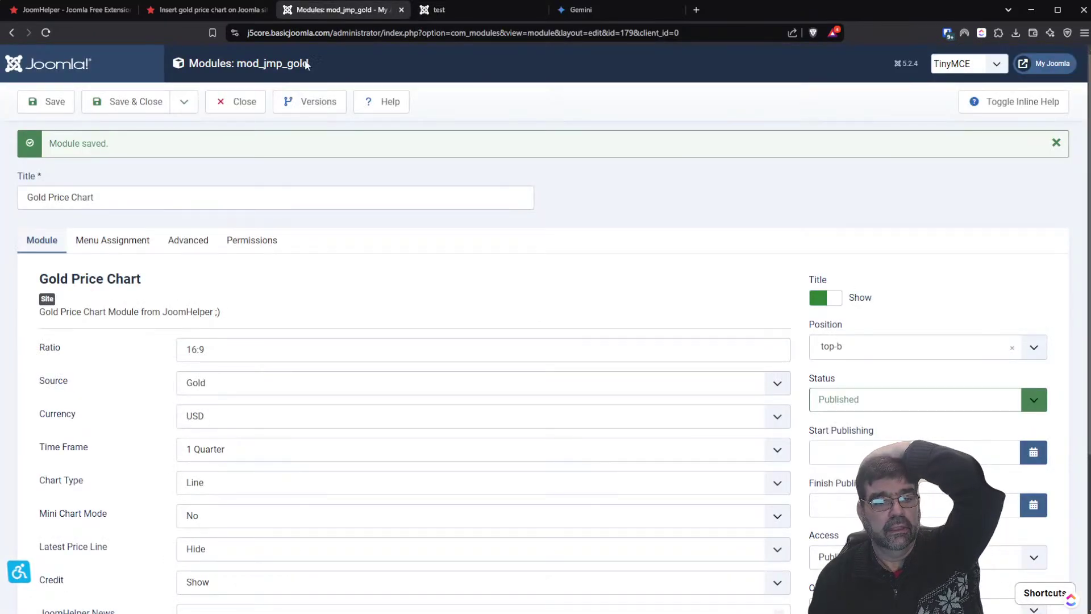
{"action": "scroll", "coordinate": [319, 254], "scroll_direction": "down", "scroll_amount": 3}
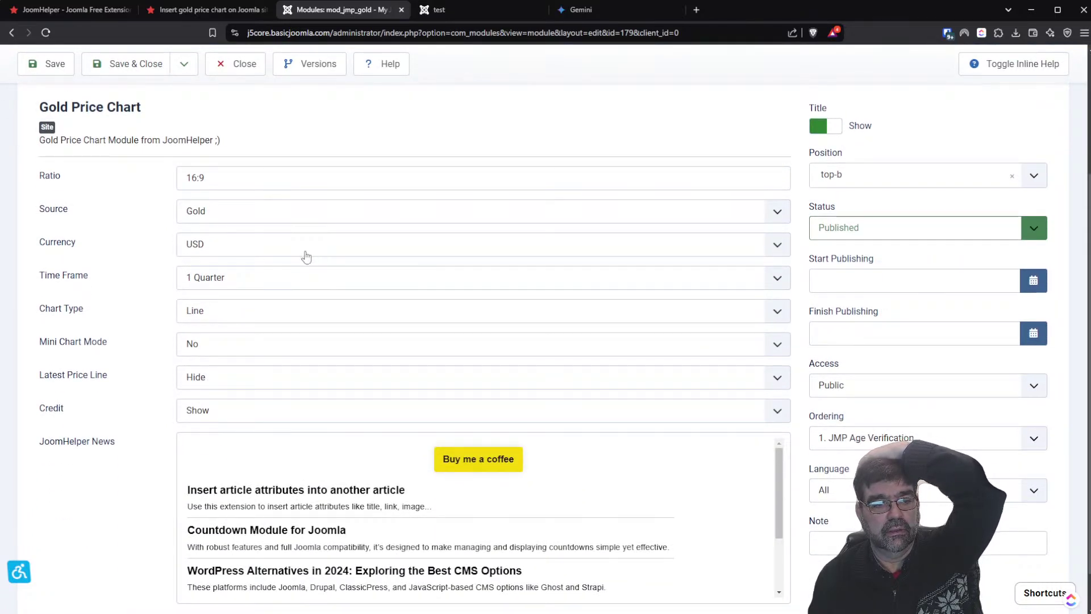
{"action": "left_click", "coordinate": [262, 379]}
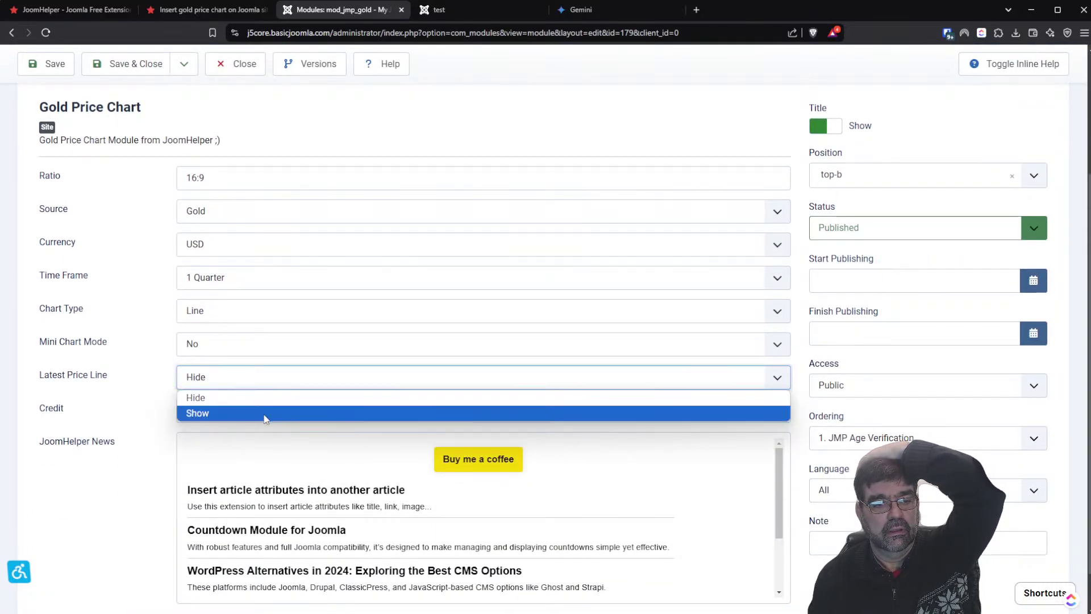
{"action": "left_click", "coordinate": [264, 414]}
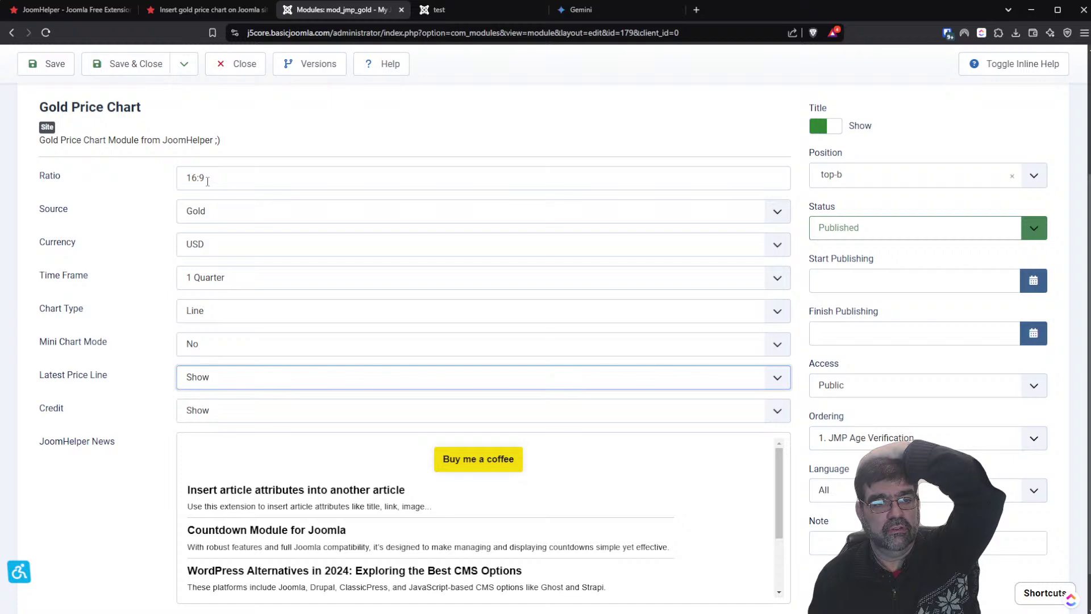
{"action": "scroll", "coordinate": [95, 267], "scroll_direction": "down", "scroll_amount": 1}
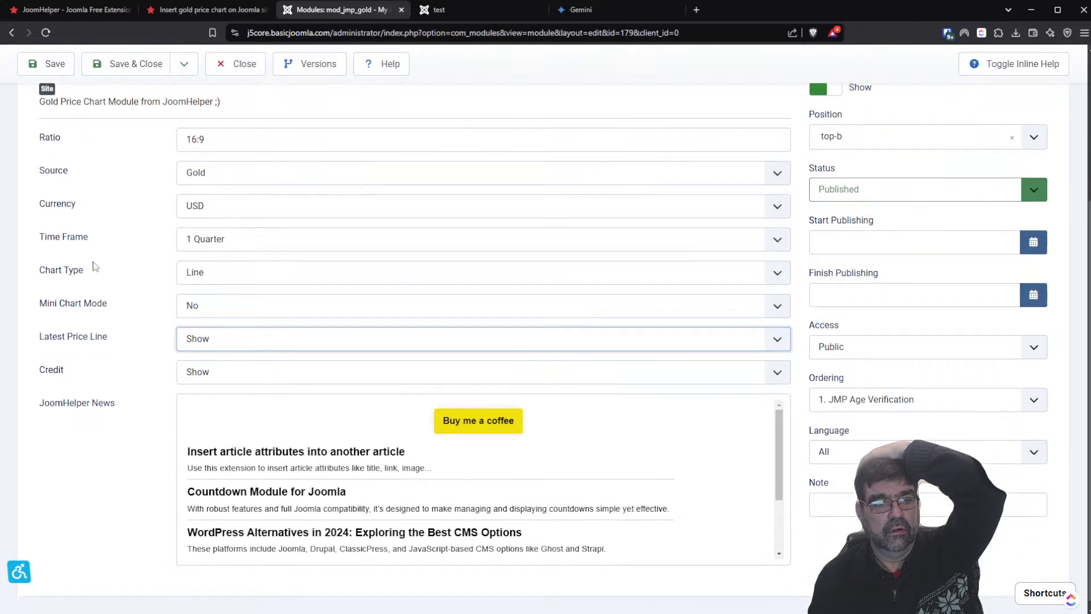
{"action": "key", "text": "j"}
{"action": "key", "text": "a"}
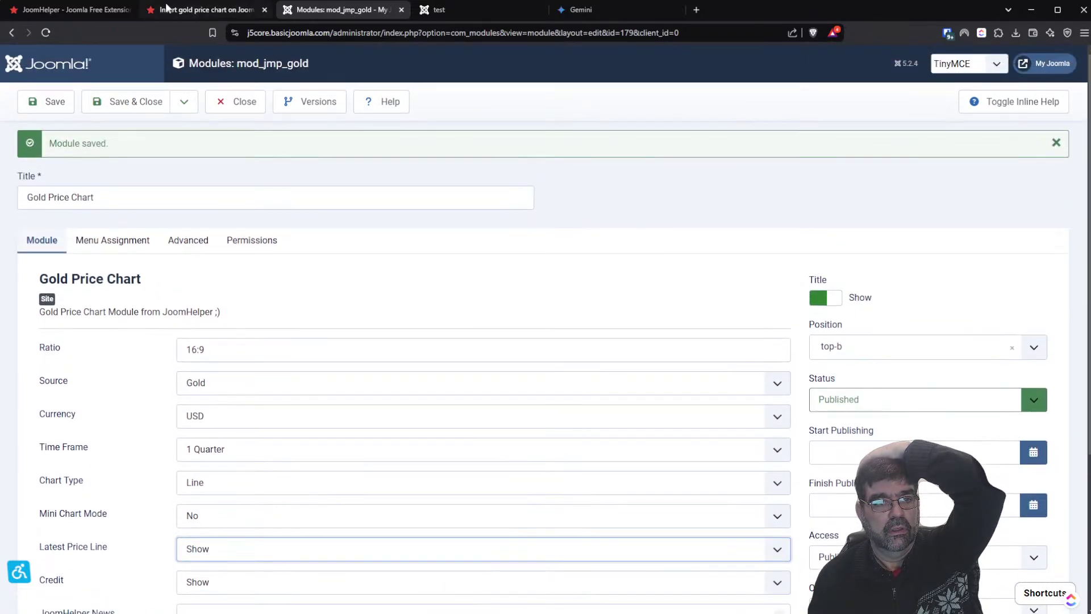
{"action": "left_click", "coordinate": [166, 8]}
{"action": "scroll", "coordinate": [100, 297], "scroll_direction": "down", "scroll_amount": 5}
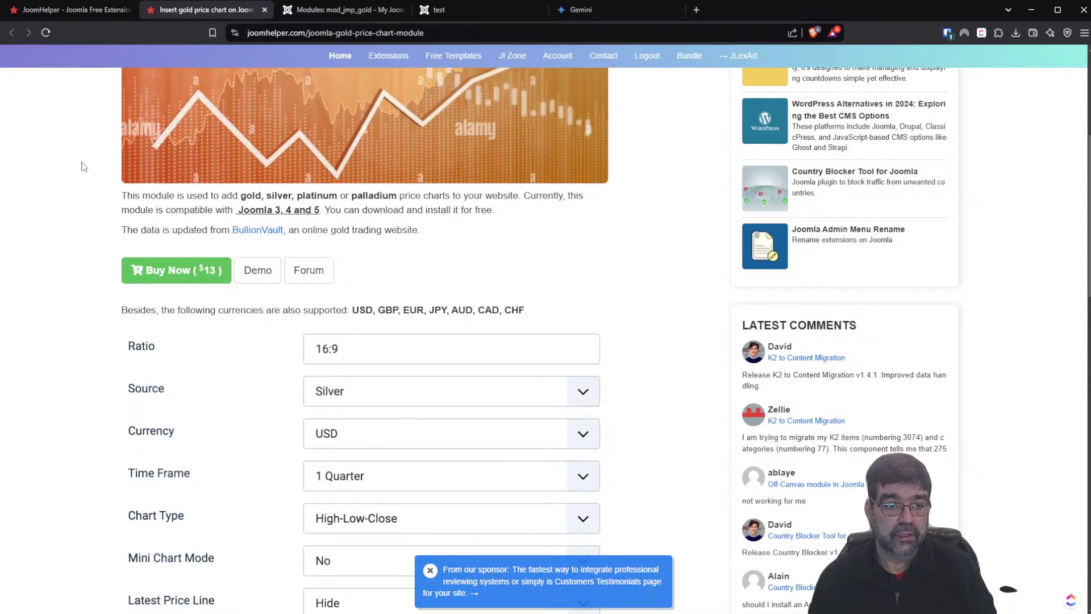
Open the BullionVault site in a new tab and browse it, then reload the frontend Blog page.
{"action": "right_click", "coordinate": [270, 235]}
{"action": "left_click", "coordinate": [301, 245]}
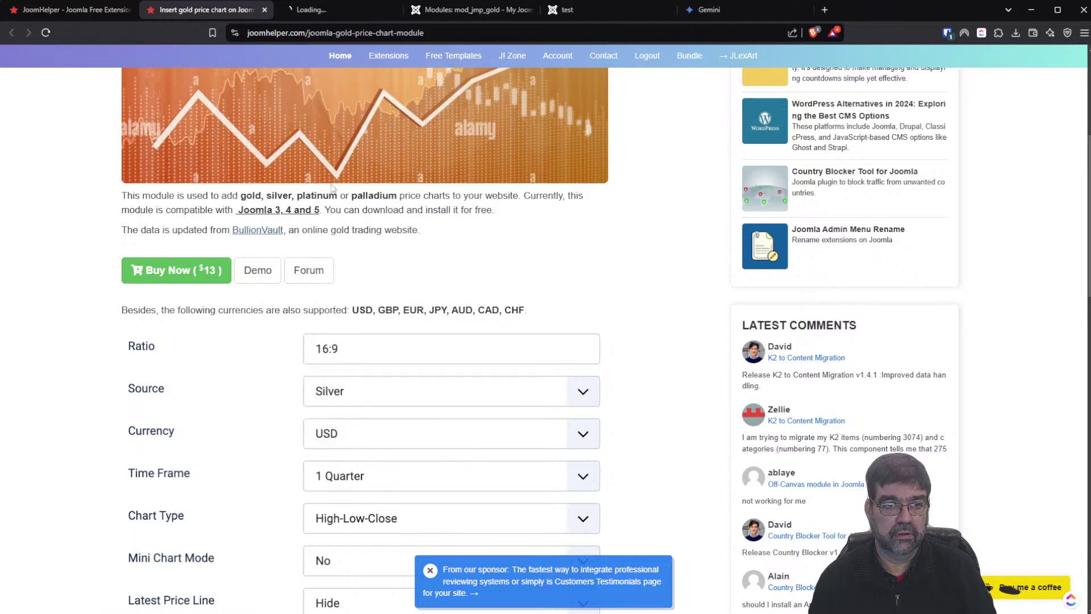
{"action": "key", "text": "ctrl+Tab"}
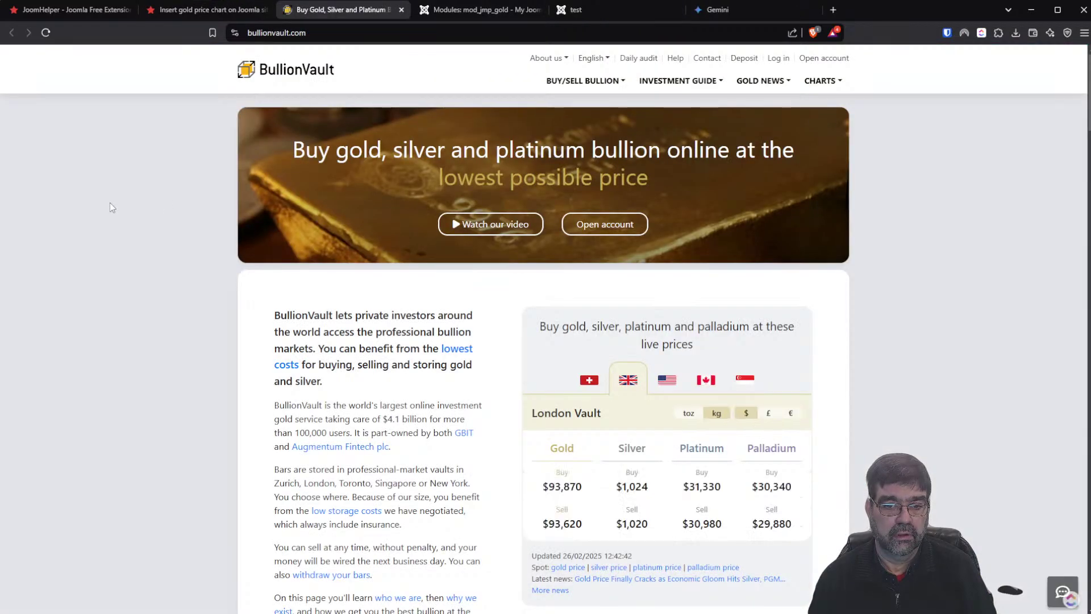
{"action": "scroll", "coordinate": [111, 202], "scroll_direction": "down", "scroll_amount": 2}
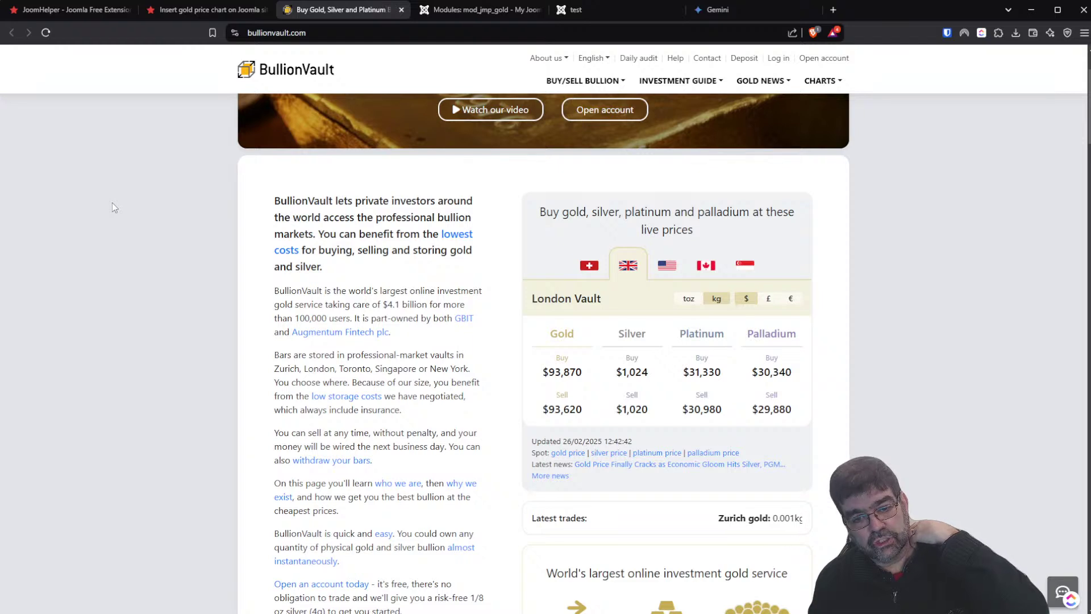
{"action": "scroll", "coordinate": [114, 205], "scroll_direction": "down", "scroll_amount": 2}
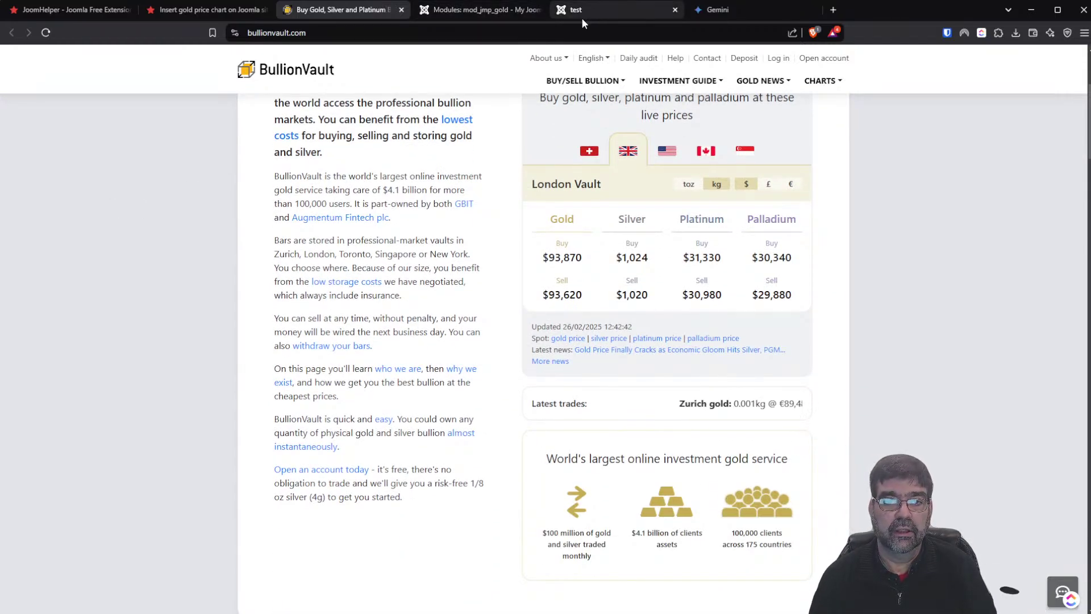
{"action": "left_click", "coordinate": [591, 10]}
{"action": "key", "text": "F5"}
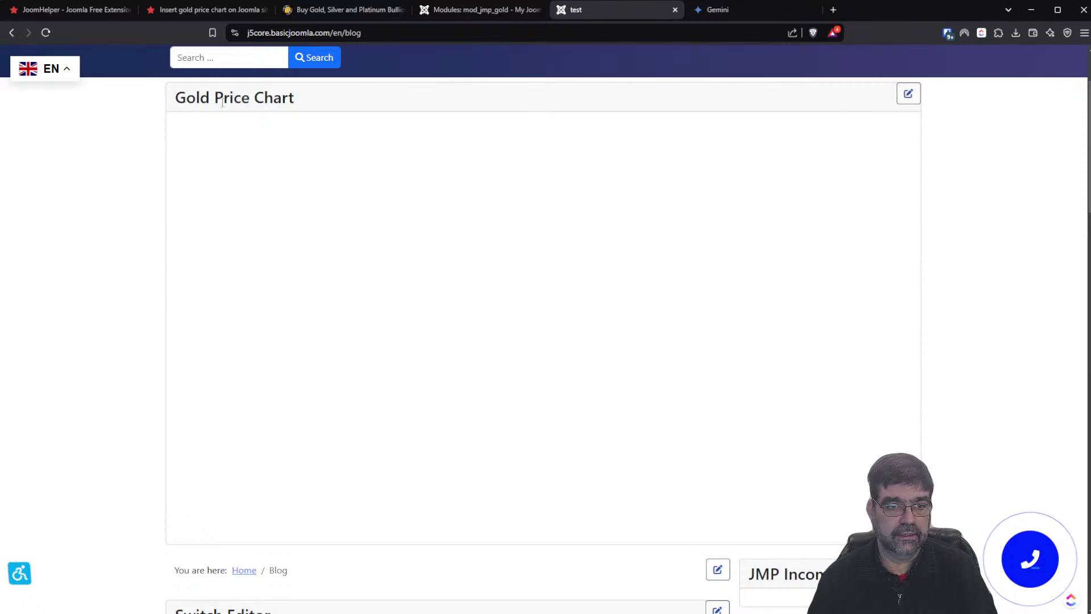
Scroll the frontend Blog page, then switch to the JoomHelper - Joomla Free Extension tab.
{"action": "scroll", "coordinate": [293, 268], "scroll_direction": "down", "scroll_amount": 5}
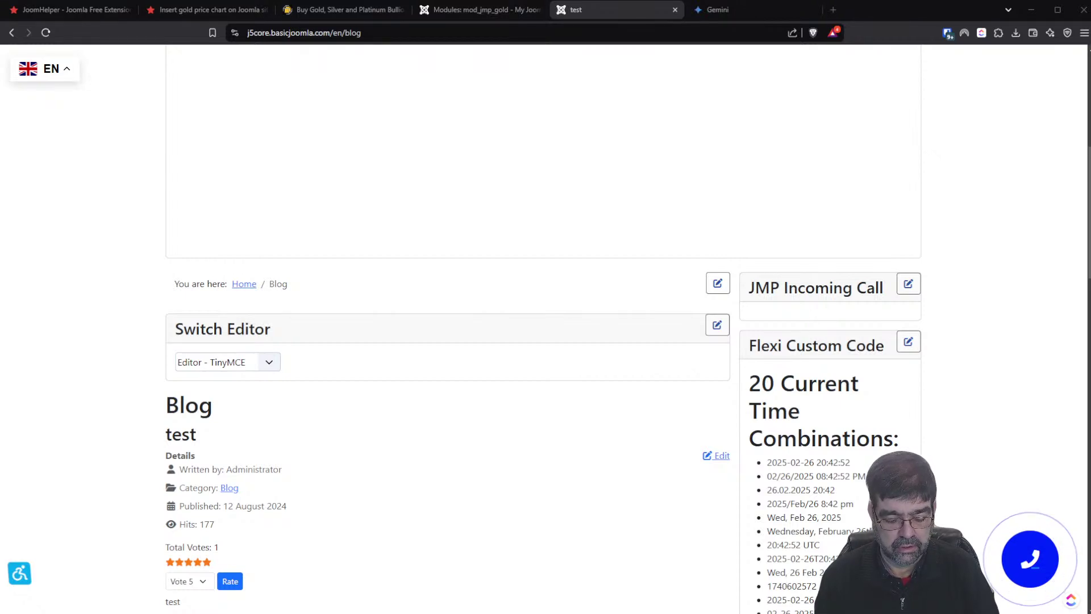
{"action": "left_click", "coordinate": [77, 16]}
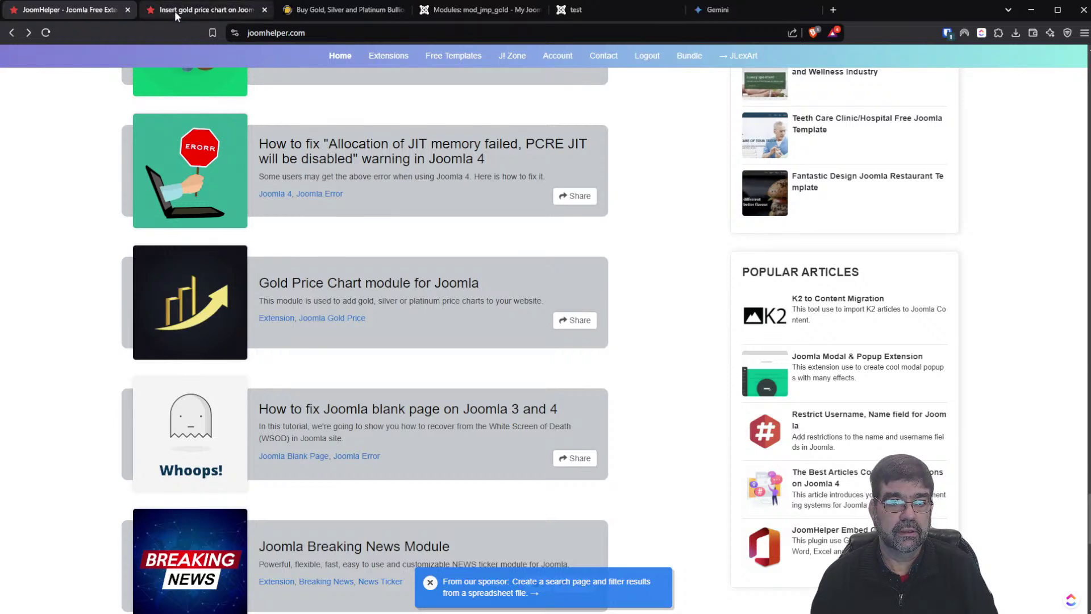
Go back to the gold chart module settings, scroll through them, and save.
{"action": "left_click", "coordinate": [292, 12]}
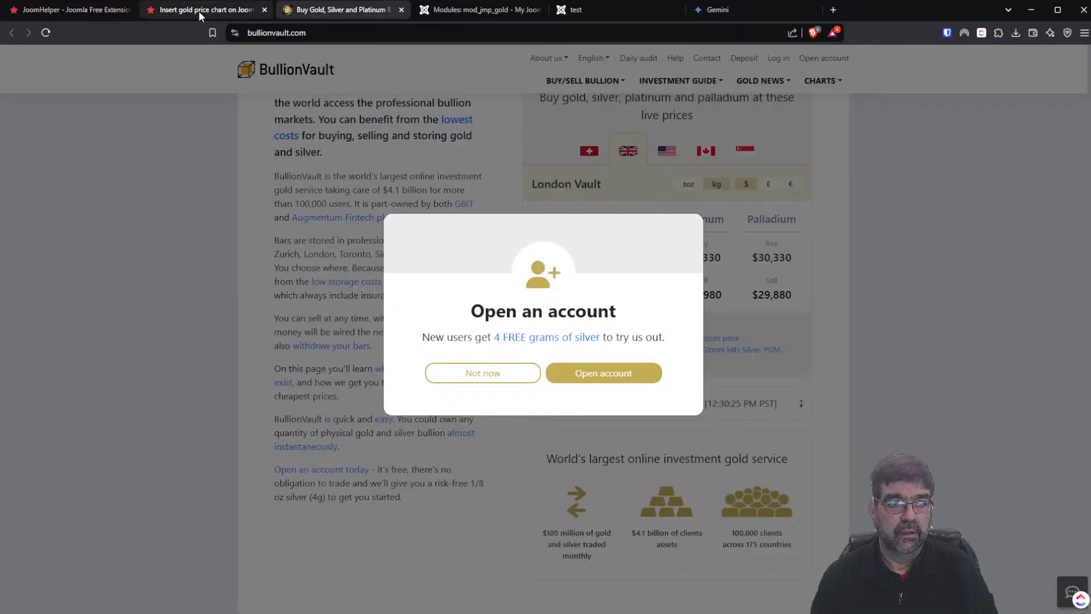
{"action": "left_click", "coordinate": [454, 10]}
{"action": "scroll", "coordinate": [330, 254], "scroll_direction": "down", "scroll_amount": 2}
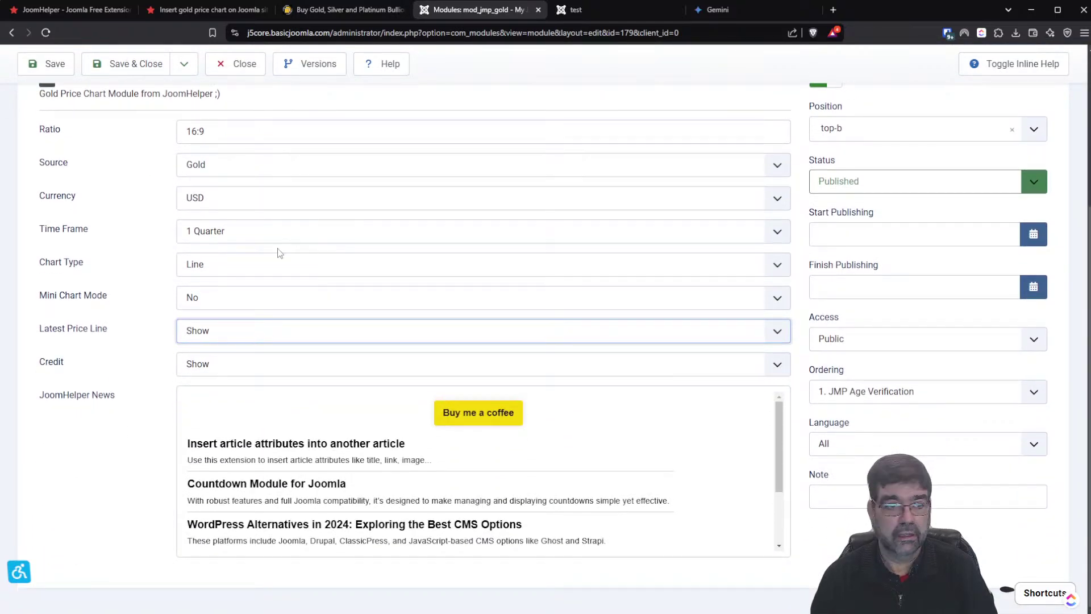
{"action": "scroll", "coordinate": [279, 251], "scroll_direction": "up", "scroll_amount": 3}
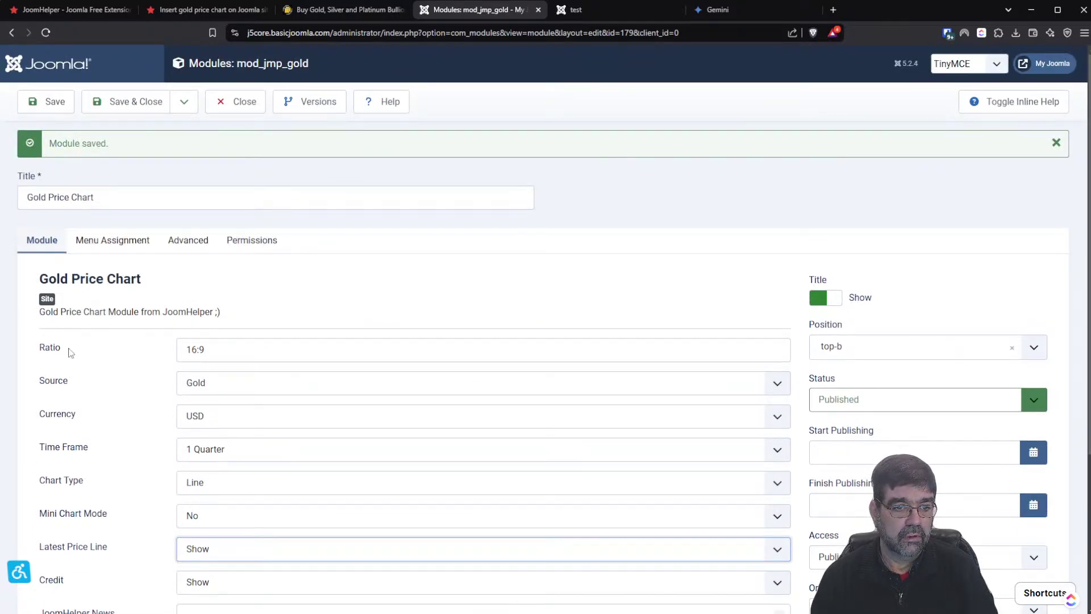
{"action": "scroll", "coordinate": [71, 391], "scroll_direction": "down", "scroll_amount": 2}
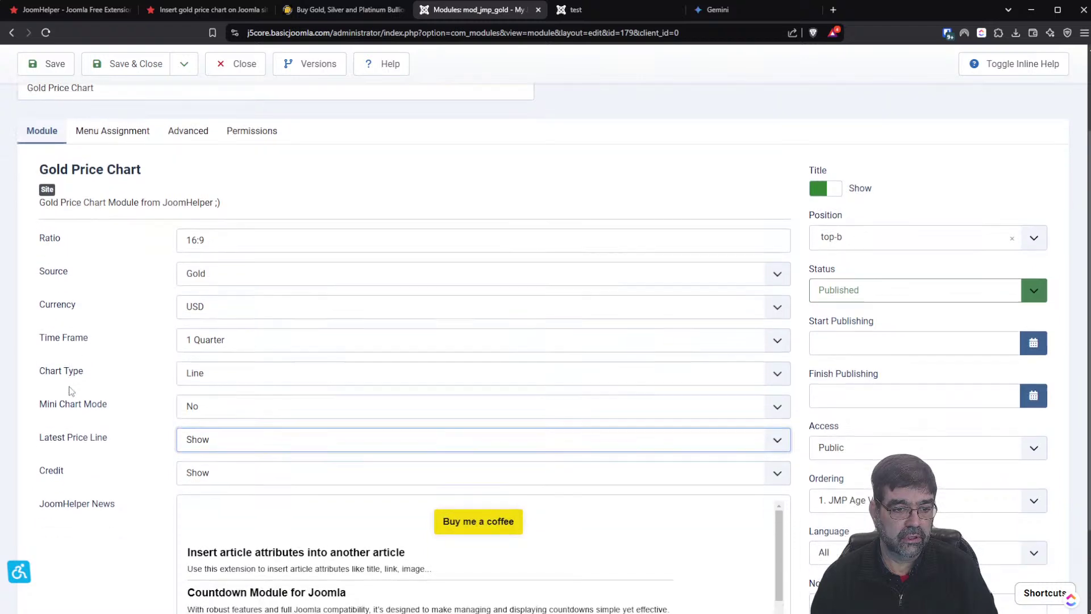
{"action": "scroll", "coordinate": [71, 391], "scroll_direction": "down", "scroll_amount": 1}
{"action": "scroll", "coordinate": [74, 350], "scroll_direction": "down", "scroll_amount": 1}
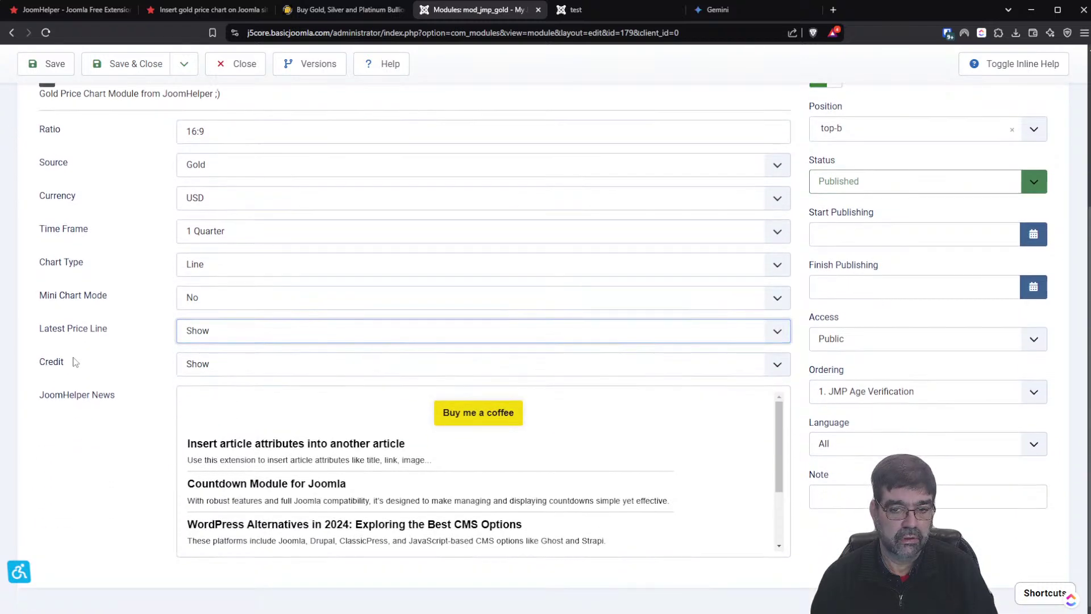
{"action": "key", "text": "j"}
{"action": "key", "text": "a"}
Review the Menu Assignment, Advanced and Permissions tabs, then save the gold chart module again.
{"action": "left_click", "coordinate": [114, 241]}
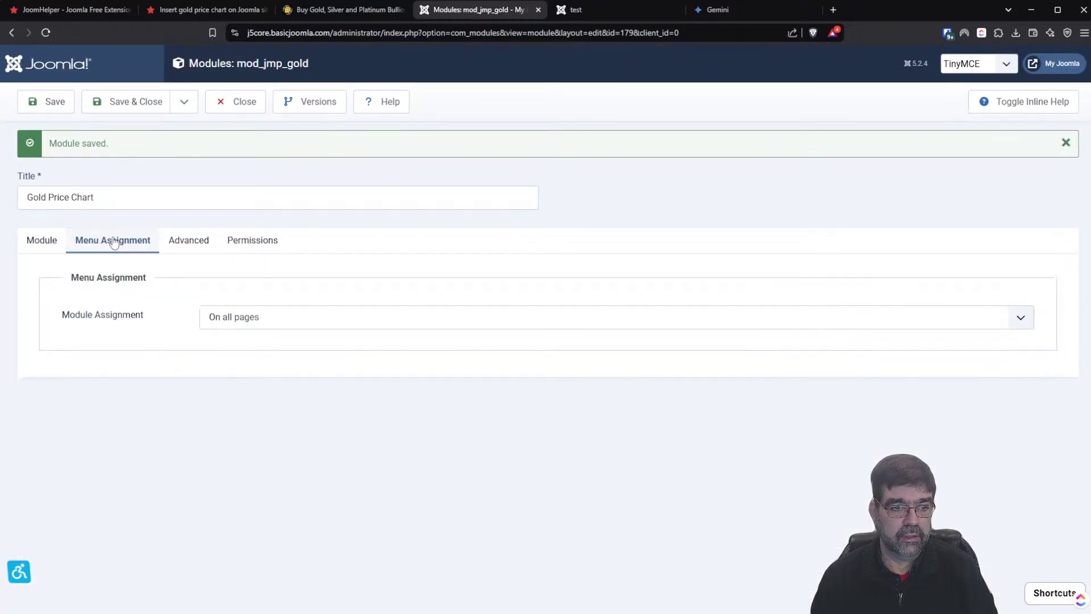
{"action": "left_click", "coordinate": [177, 241]}
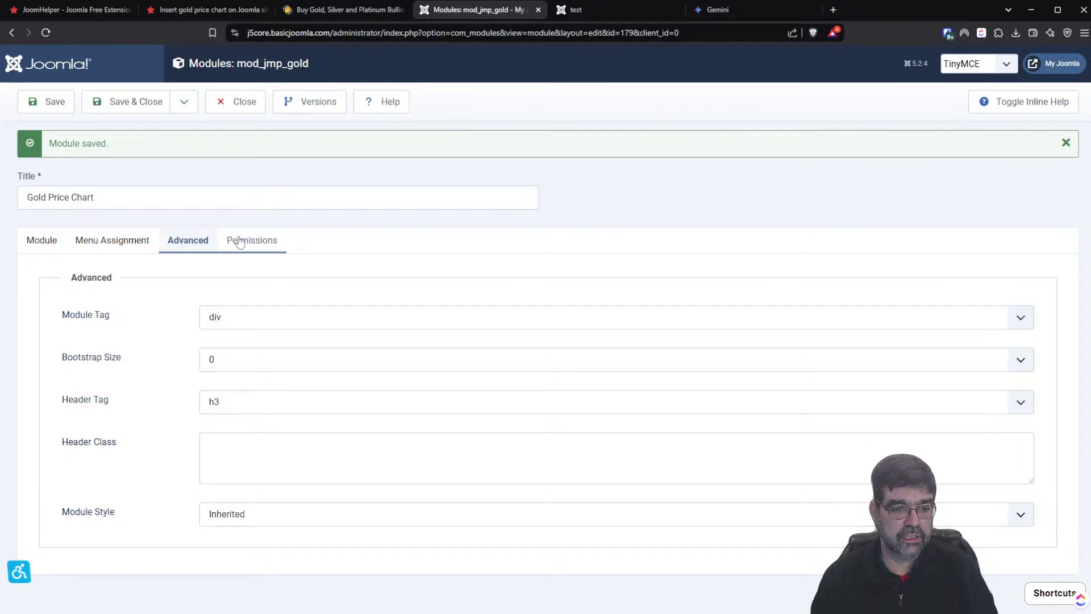
{"action": "left_click", "coordinate": [244, 241]}
{"action": "left_click", "coordinate": [45, 249]}
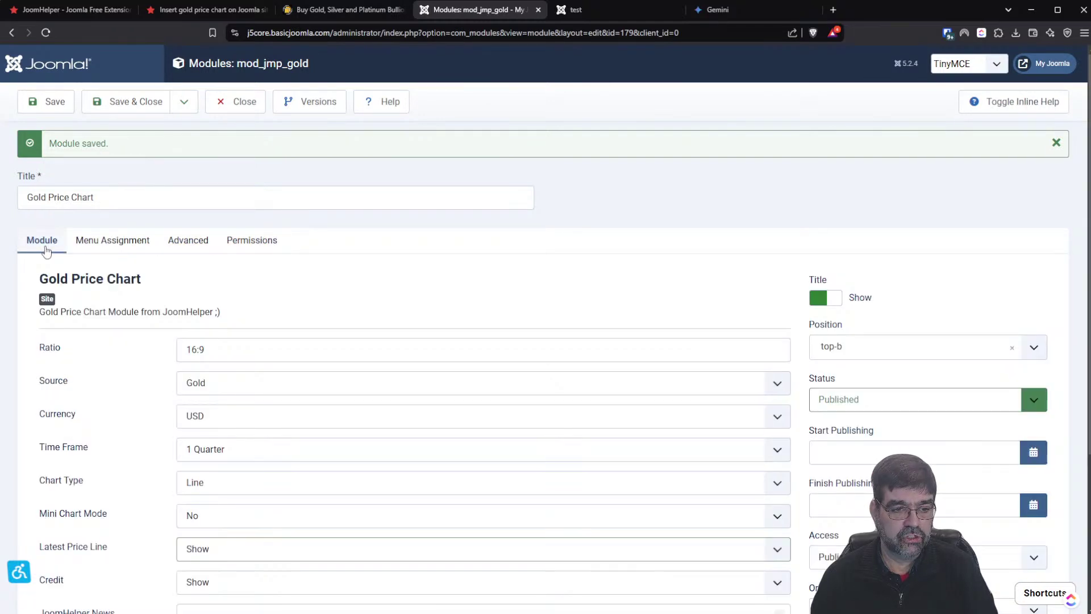
{"action": "scroll", "coordinate": [133, 350], "scroll_direction": "down", "scroll_amount": 3}
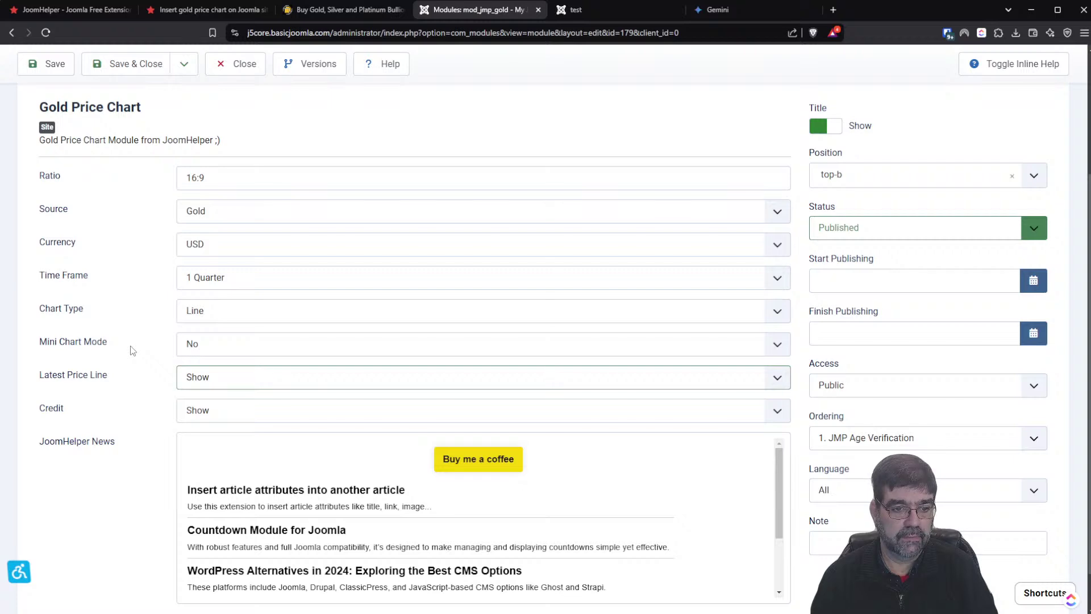
{"action": "key", "text": "j"}
{"action": "key", "text": "a"}
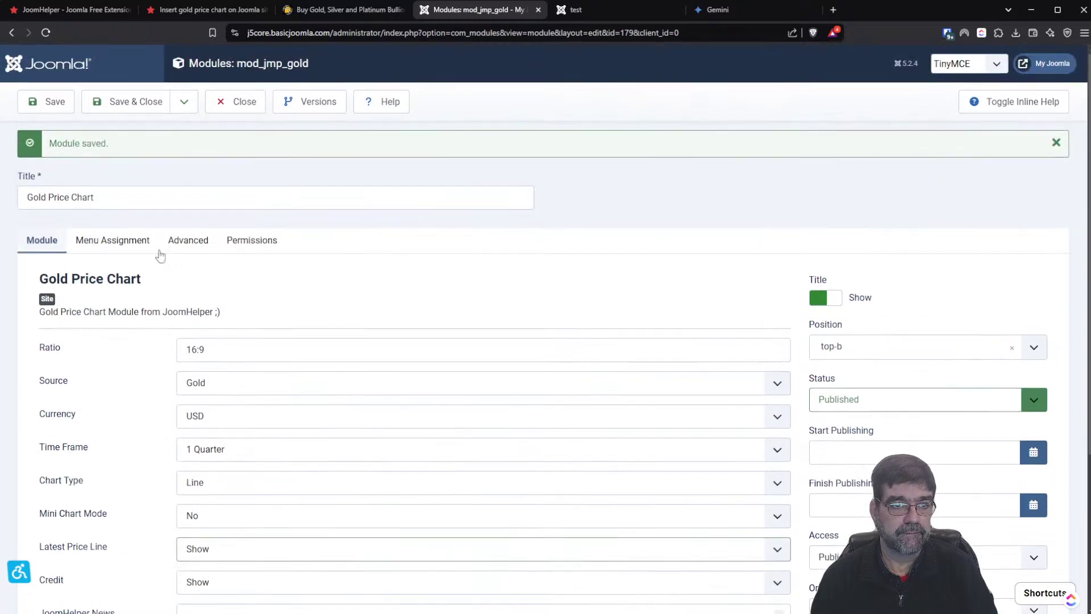
{"action": "left_click", "coordinate": [225, 10]}
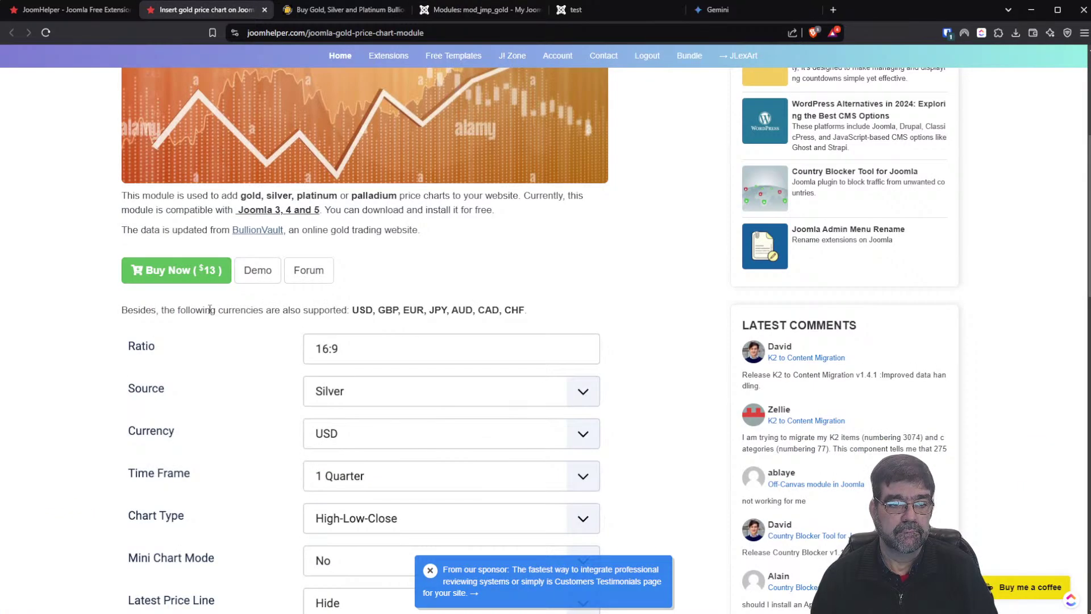
Close the gold chart and BullionVault pages, returning to the JoomHelper home page.
{"action": "scroll", "coordinate": [210, 309], "scroll_direction": "up", "scroll_amount": 5}
{"action": "scroll", "coordinate": [210, 309], "scroll_direction": "down", "scroll_amount": 3}
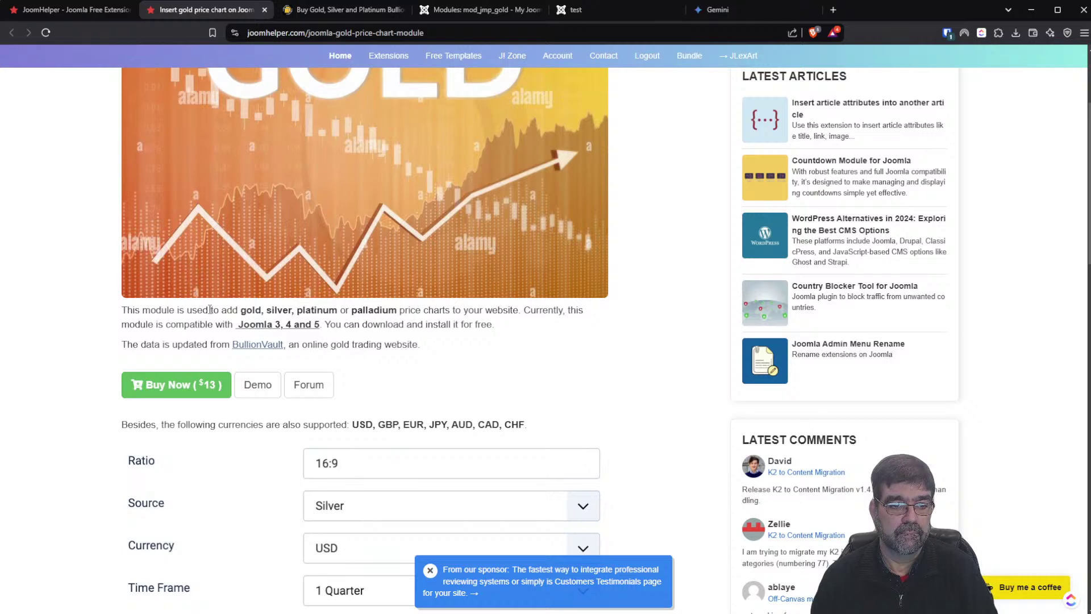
{"action": "scroll", "coordinate": [209, 309], "scroll_direction": "down", "scroll_amount": 9}
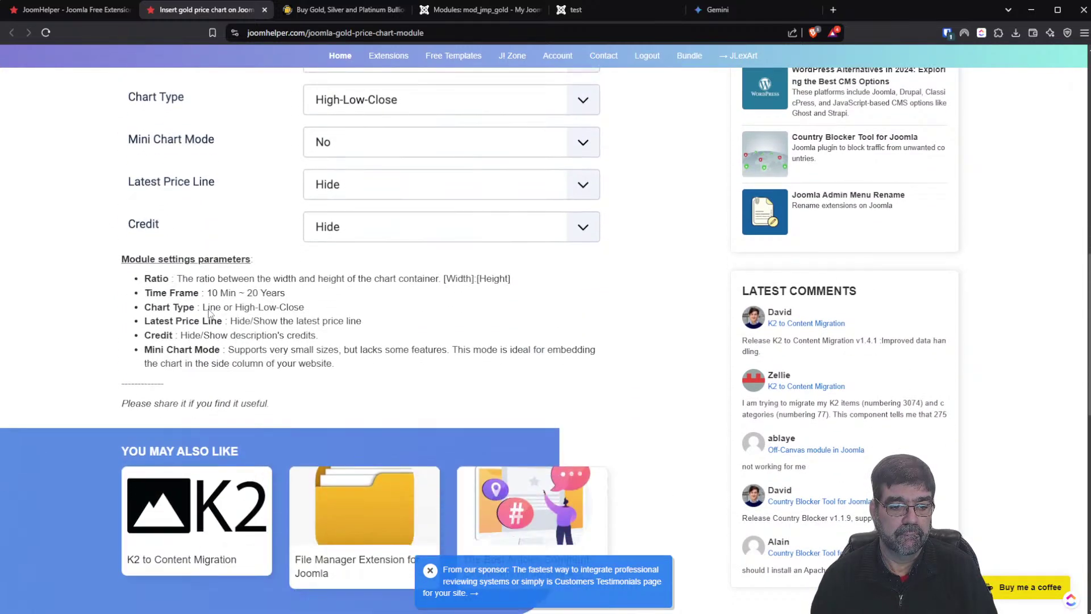
{"action": "scroll", "coordinate": [210, 311], "scroll_direction": "down", "scroll_amount": 3}
{"action": "left_click", "coordinate": [264, 10]}
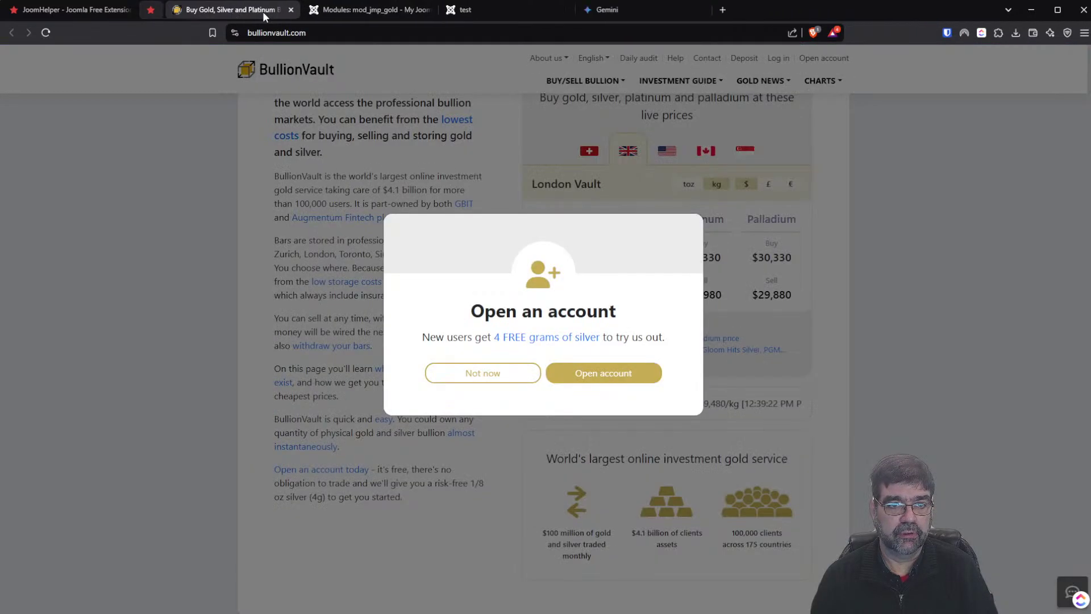
{"action": "middle_click", "coordinate": [263, 11]}
{"action": "left_click", "coordinate": [80, 9]}
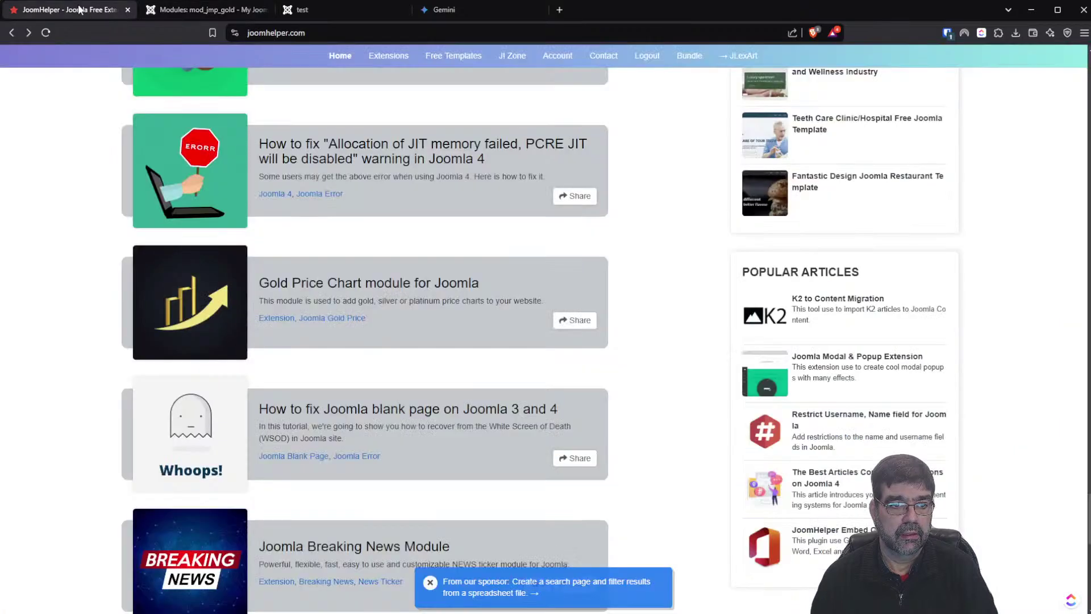
Open the Breaking News image link in a new tab and bring that tab forward.
{"action": "scroll", "coordinate": [279, 177], "scroll_direction": "down", "scroll_amount": 3}
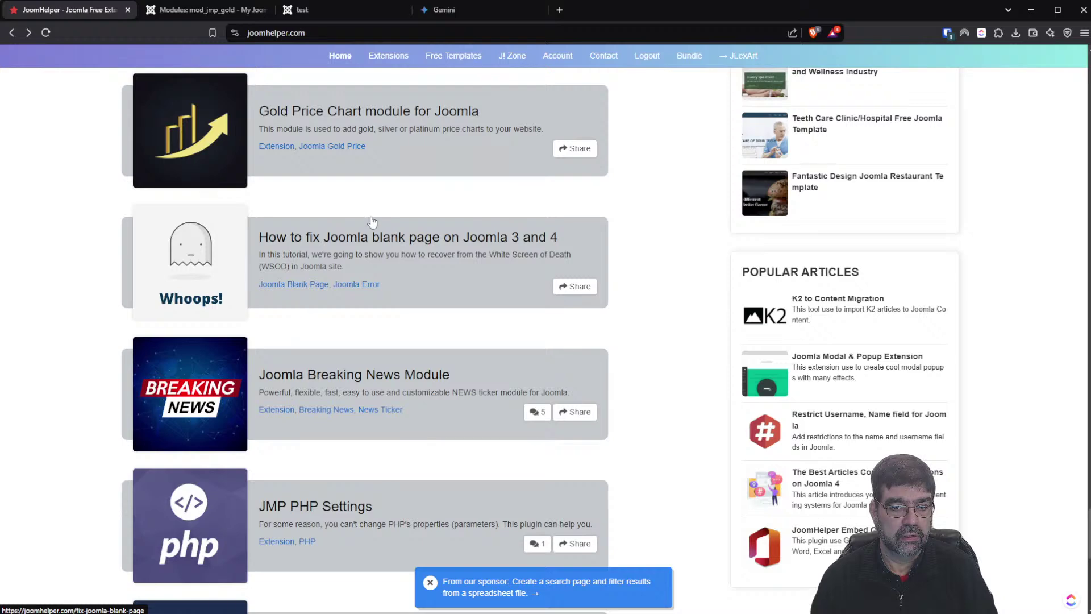
{"action": "right_click", "coordinate": [189, 363]}
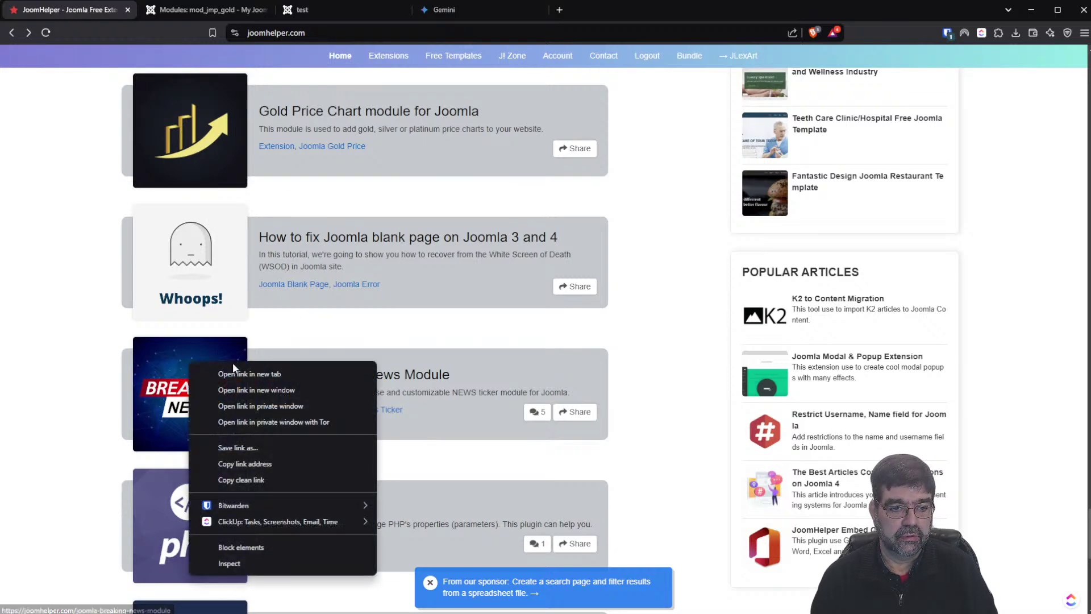
{"action": "left_click", "coordinate": [239, 373]}
{"action": "left_click", "coordinate": [193, 8]}
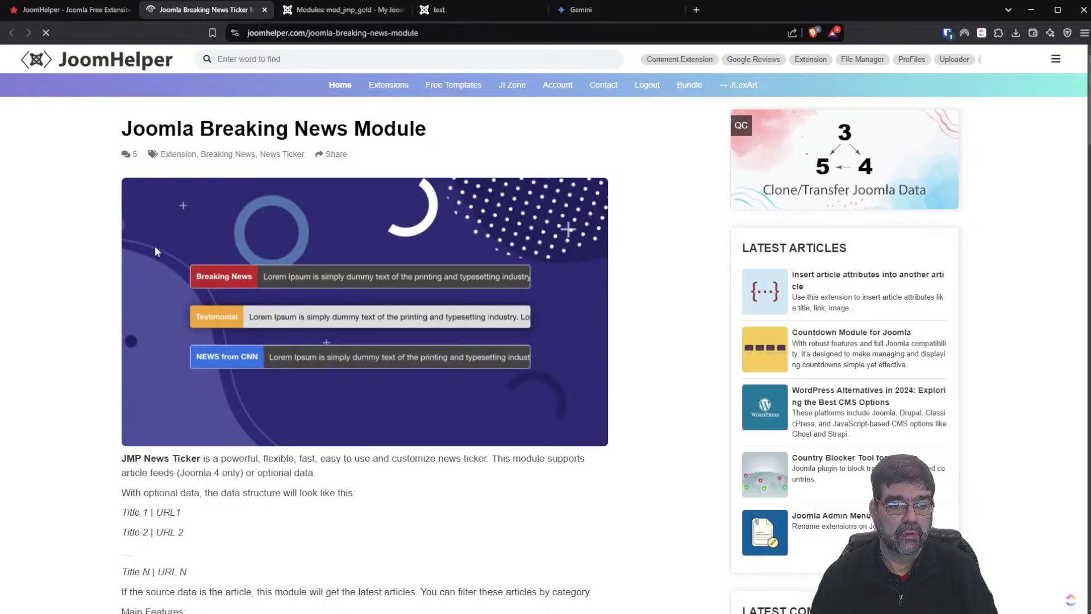
{"action": "scroll", "coordinate": [169, 299], "scroll_direction": "down", "scroll_amount": 1}
{"action": "scroll", "coordinate": [169, 299], "scroll_direction": "down", "scroll_amount": 4}
{"action": "scroll", "coordinate": [169, 299], "scroll_direction": "up", "scroll_amount": 4}
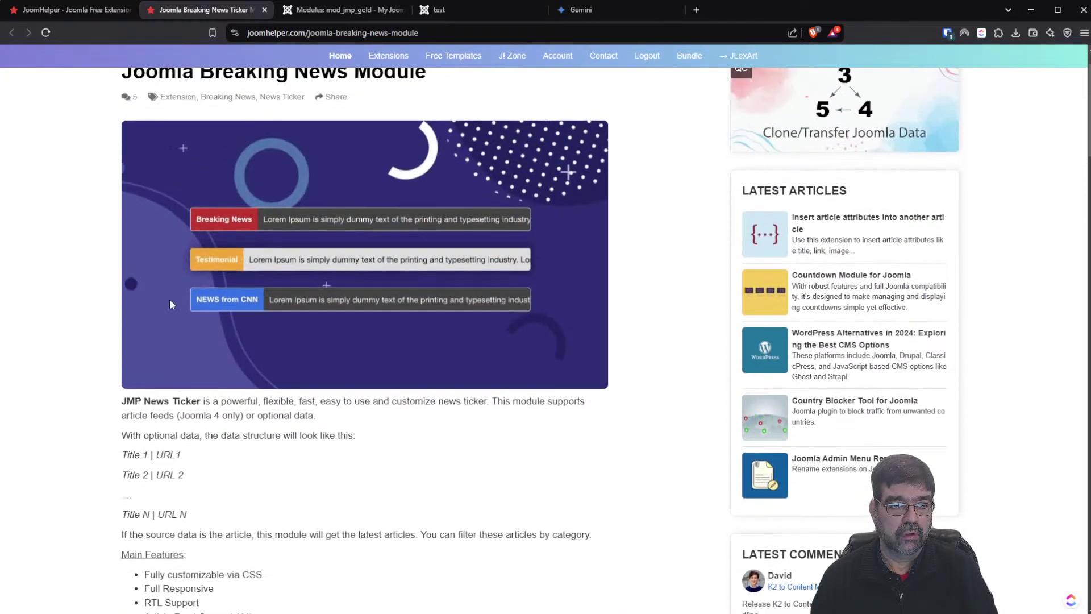
{"action": "scroll", "coordinate": [169, 299], "scroll_direction": "up", "scroll_amount": 1}
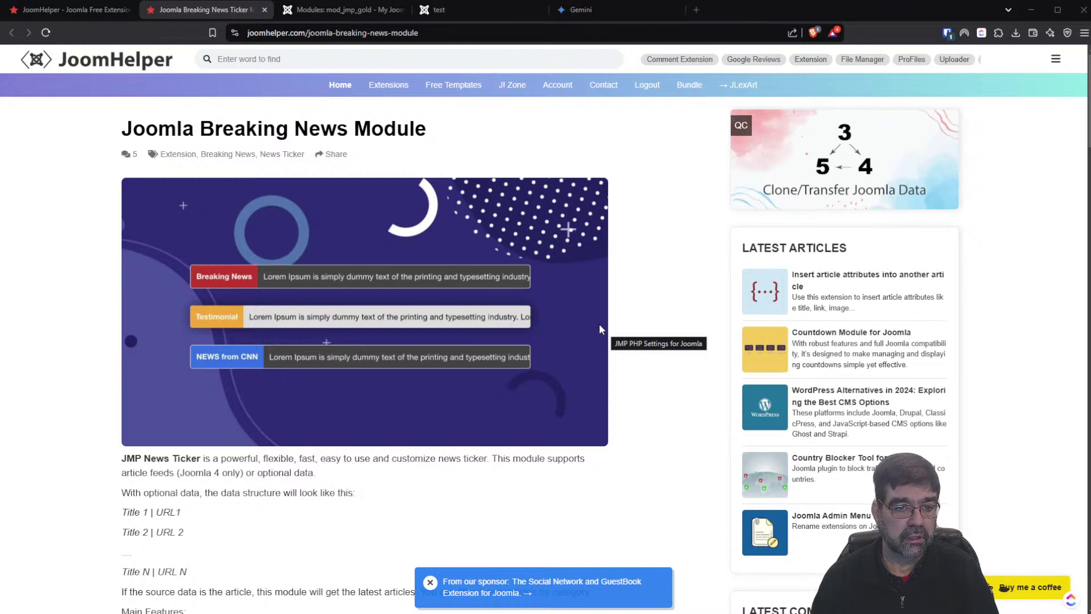
Scroll through the JMP News Ticker settings on the product page, then go back to the mod_jmp_gold editor.
{"action": "scroll", "coordinate": [600, 329], "scroll_direction": "down", "scroll_amount": 3}
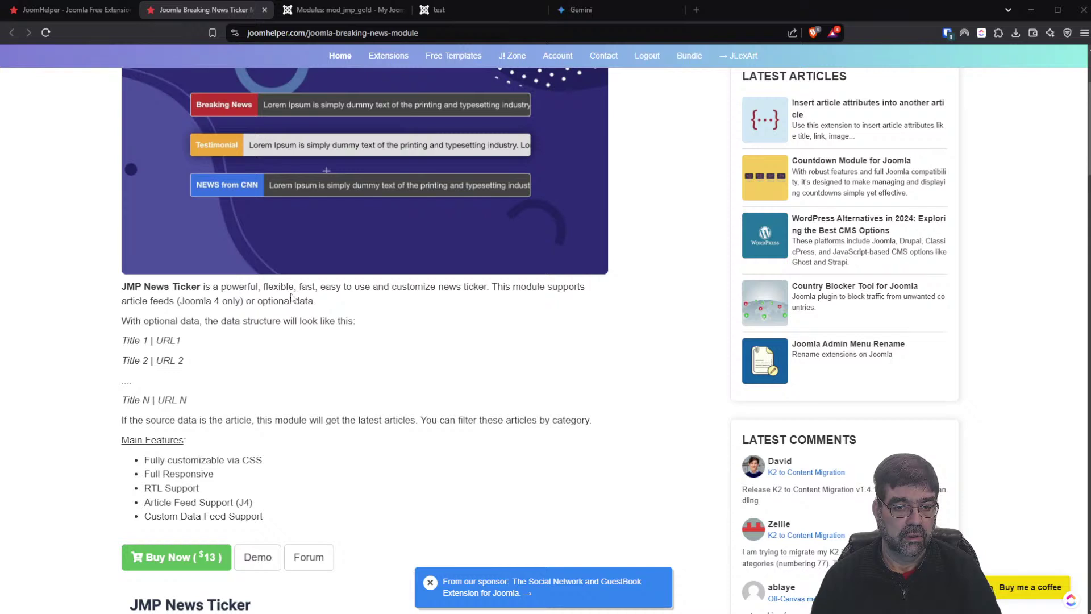
{"action": "scroll", "coordinate": [270, 333], "scroll_direction": "down", "scroll_amount": 3}
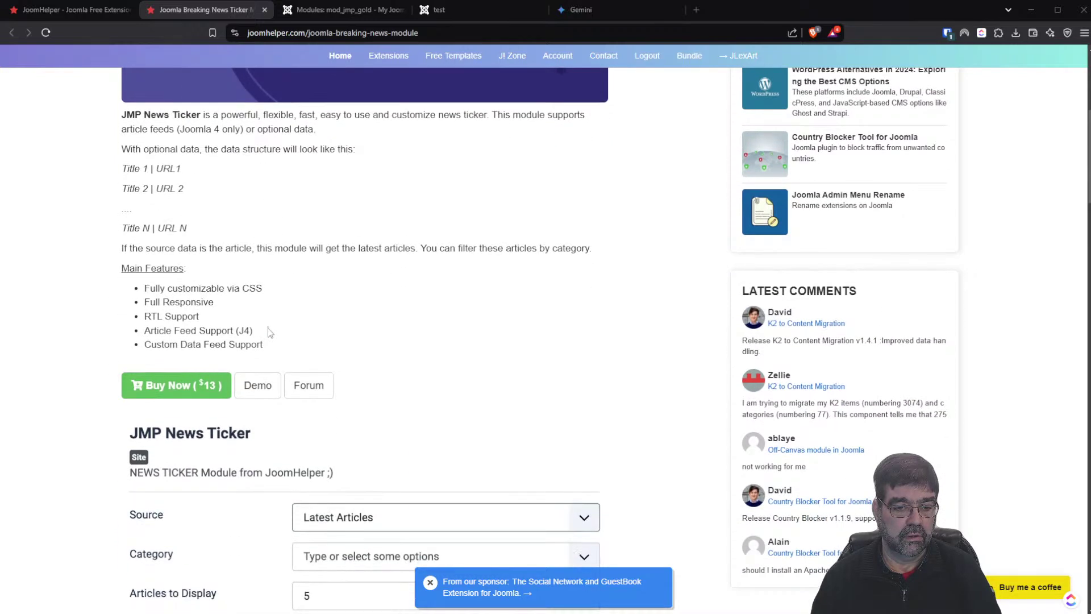
{"action": "scroll", "coordinate": [270, 333], "scroll_direction": "down", "scroll_amount": 4}
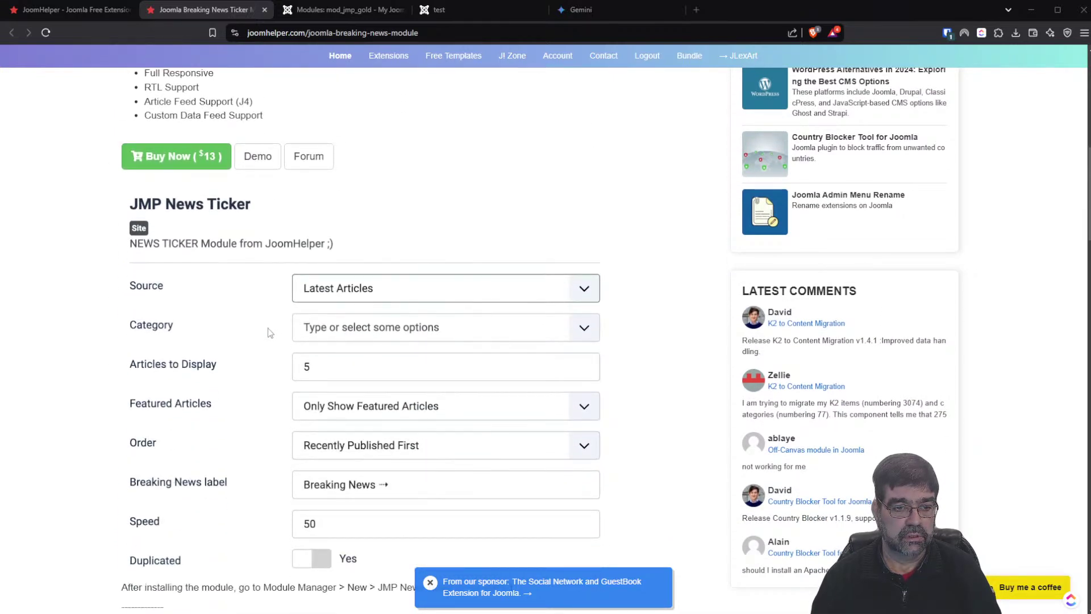
{"action": "scroll", "coordinate": [346, 427], "scroll_direction": "down", "scroll_amount": 2}
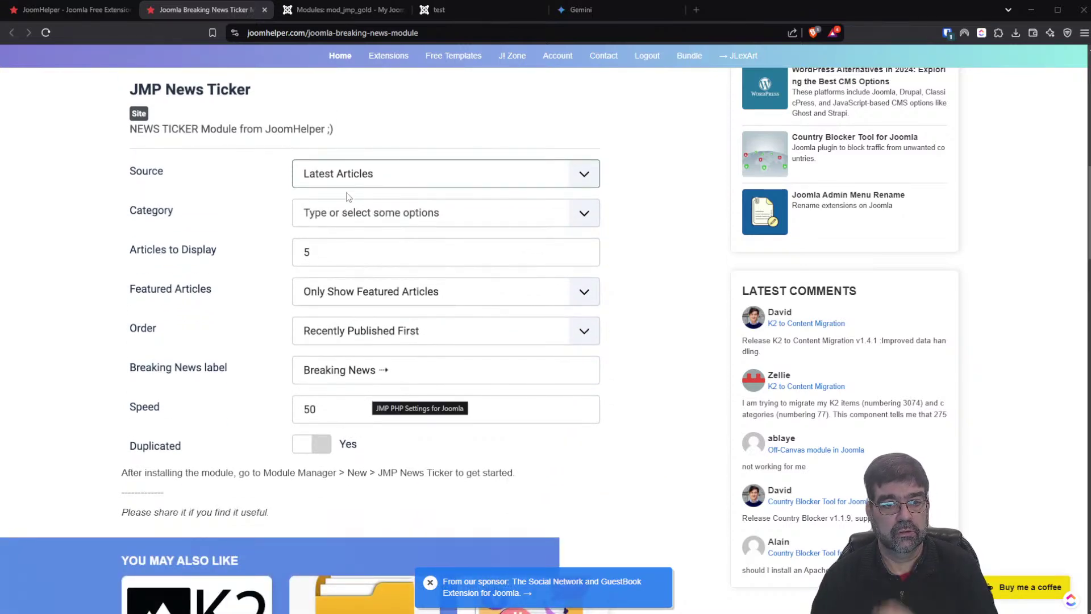
{"action": "scroll", "coordinate": [361, 310], "scroll_direction": "up", "scroll_amount": 5}
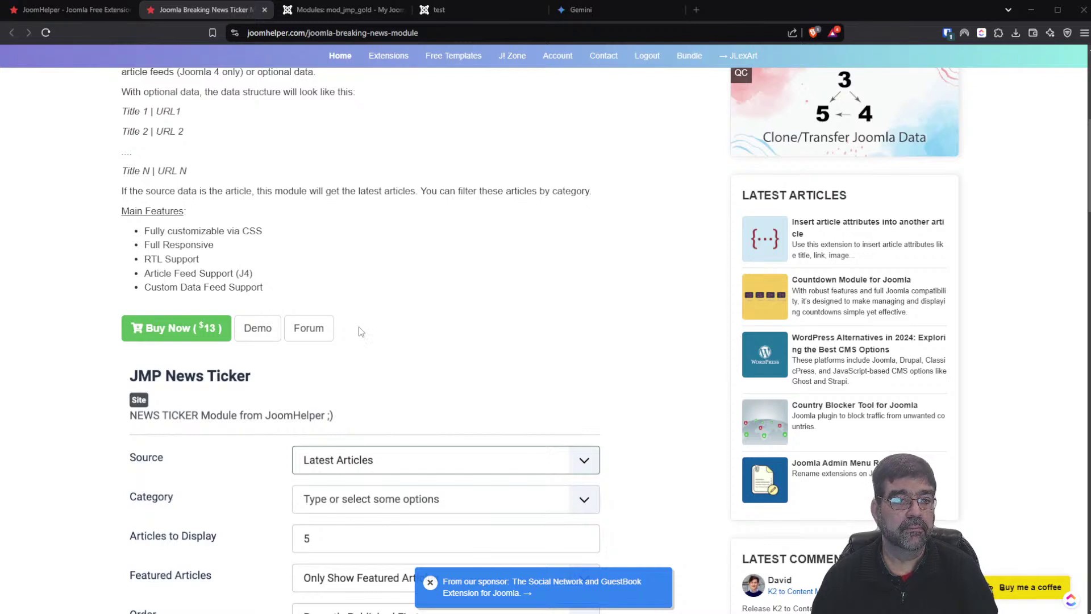
{"action": "scroll", "coordinate": [361, 332], "scroll_direction": "up", "scroll_amount": 2}
{"action": "left_click", "coordinate": [294, 12]}
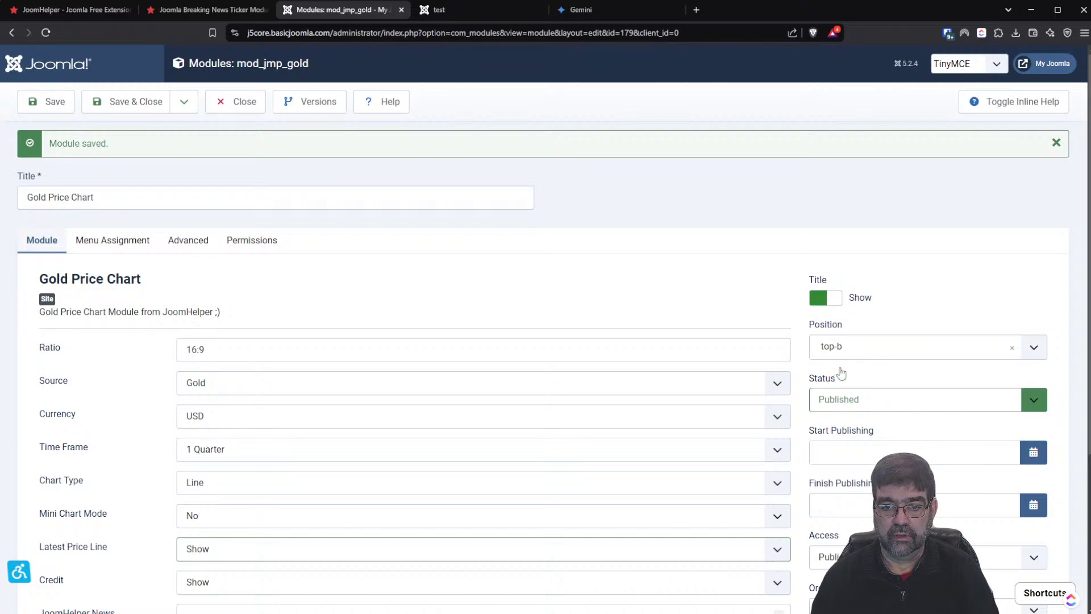
Set the Gold Price Chart module to Unpublished, Save & Close, and go to System > Install > Extensions.
{"action": "left_click", "coordinate": [847, 401]}
{"action": "left_click", "coordinate": [847, 435]}
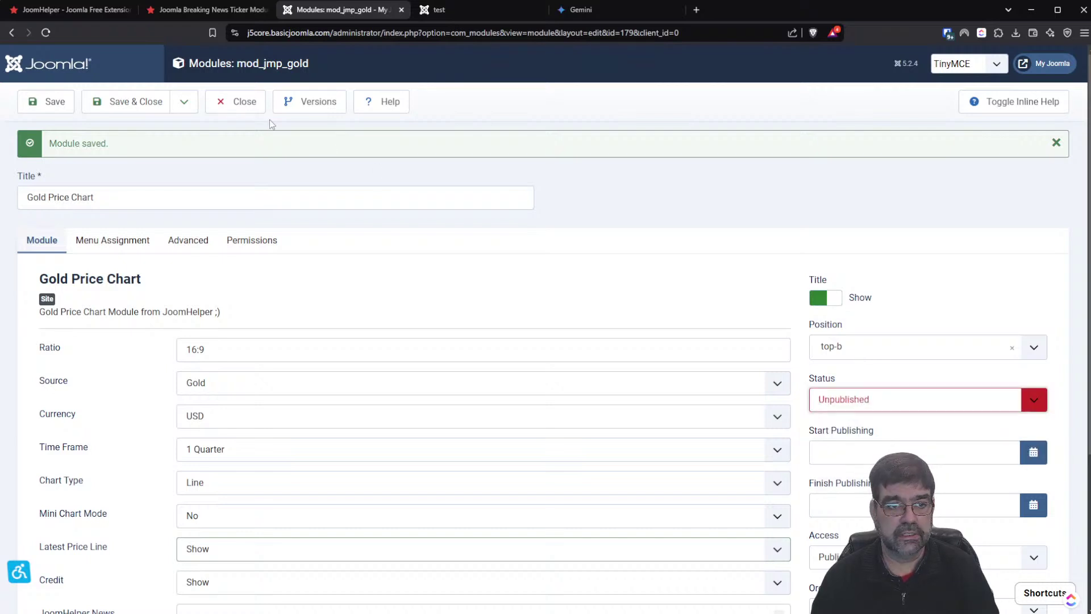
{"action": "left_click", "coordinate": [125, 108]}
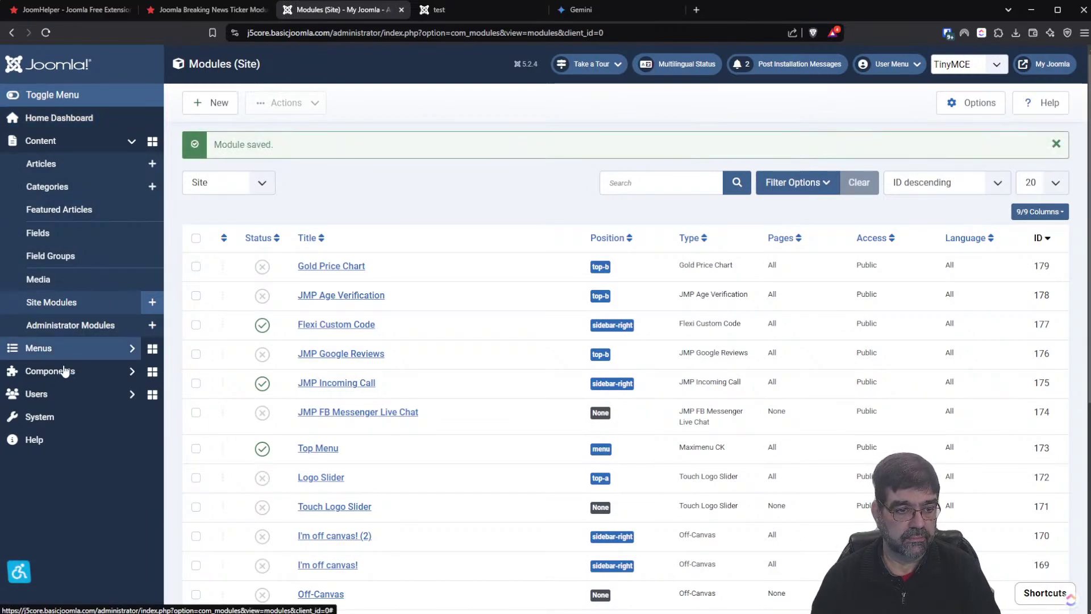
{"action": "left_click", "coordinate": [54, 416]}
{"action": "left_click", "coordinate": [211, 208]}
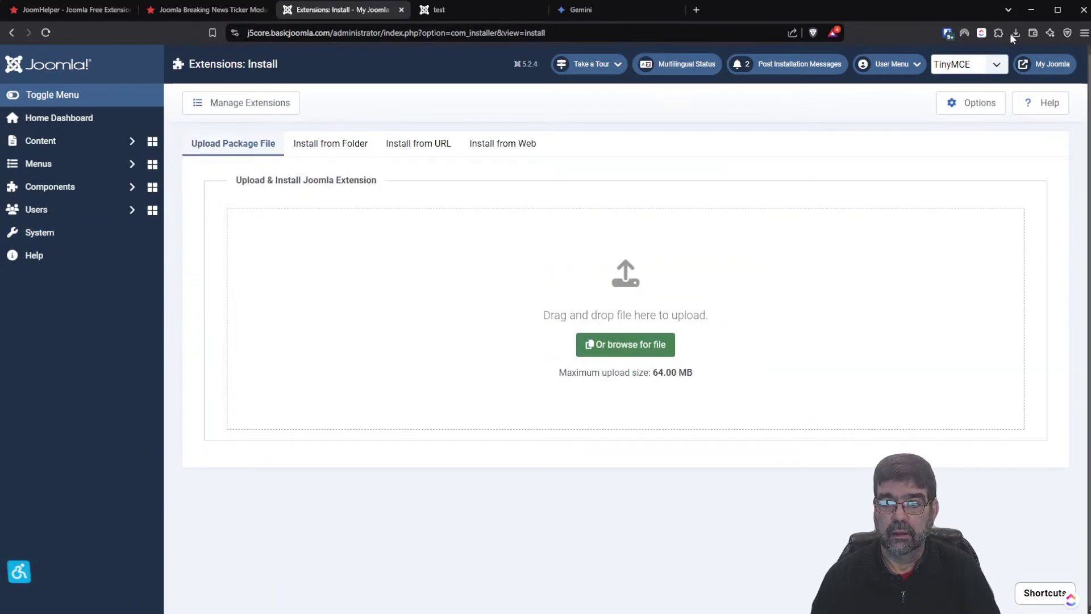
Drag JMP_News_Ticker_v1.1.5.zip from recent downloads onto the upload area to install it, then list site modules.
{"action": "left_click", "coordinate": [1015, 34]}
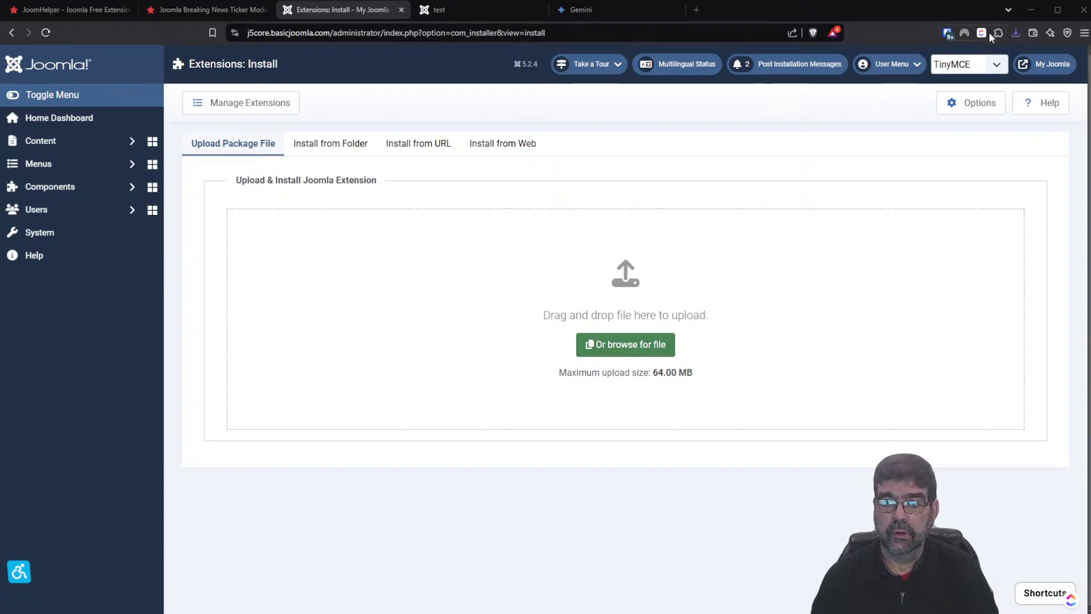
{"action": "left_click", "coordinate": [1016, 32]}
{"action": "left_click_drag", "start_coordinate": [919, 83], "coordinate": [595, 320]}
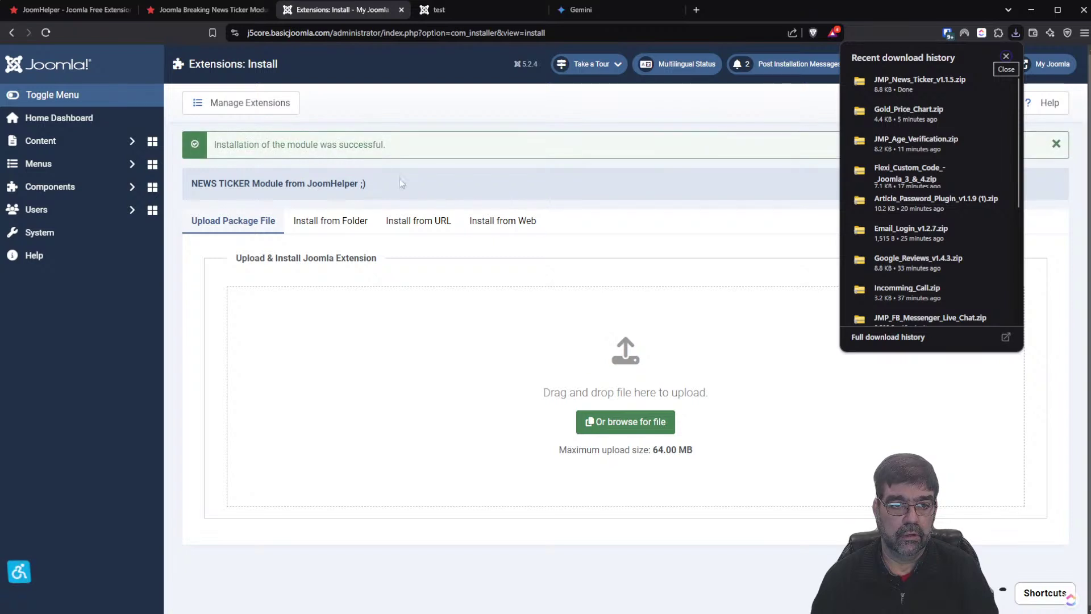
{"action": "left_click", "coordinate": [63, 232]}
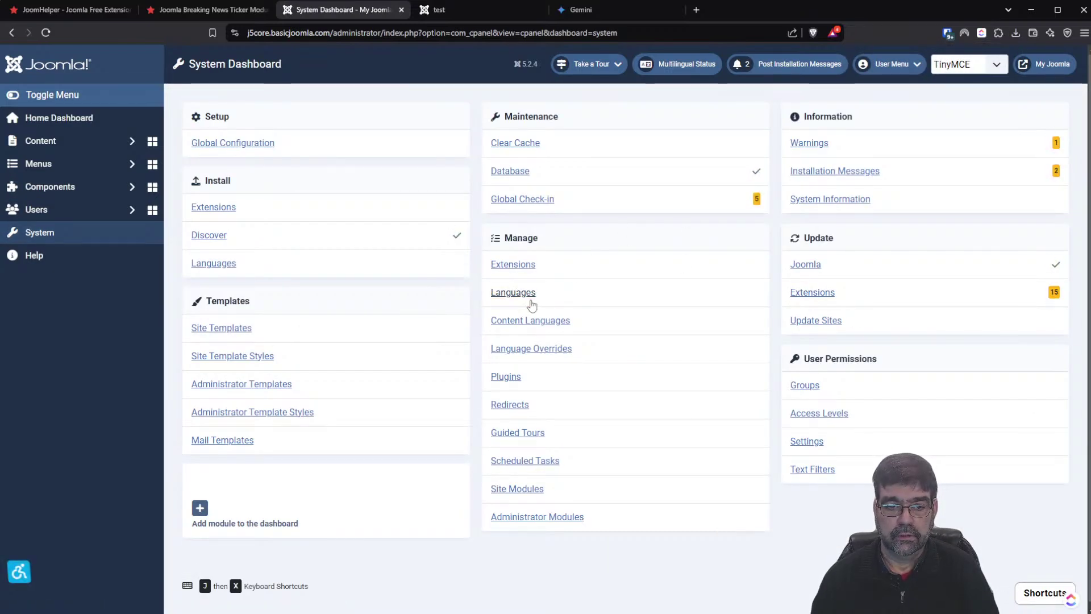
{"action": "left_click", "coordinate": [511, 491]}
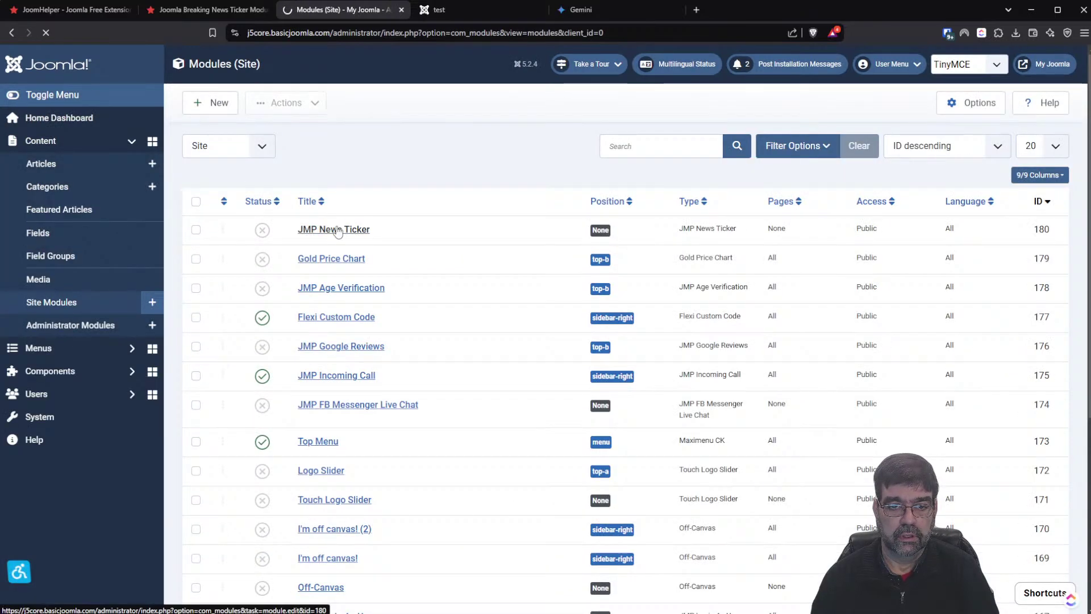
Assign the JMP News Ticker to all pages, set it Published, and place it in position top-b.
{"action": "left_click", "coordinate": [108, 203]}
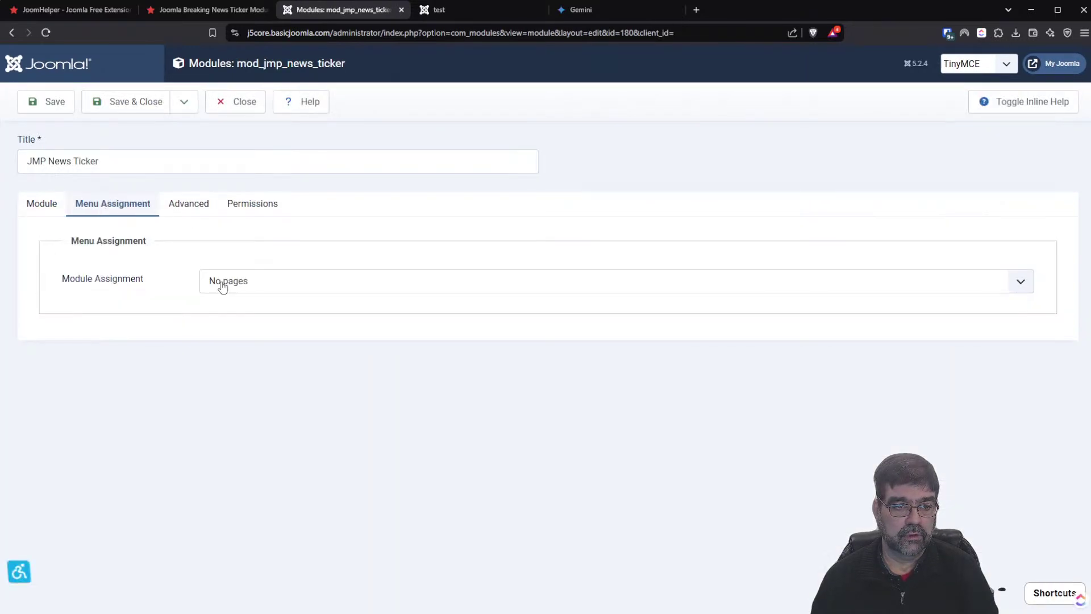
{"action": "left_click", "coordinate": [223, 287]}
{"action": "left_click", "coordinate": [227, 302]}
{"action": "left_click", "coordinate": [64, 214]}
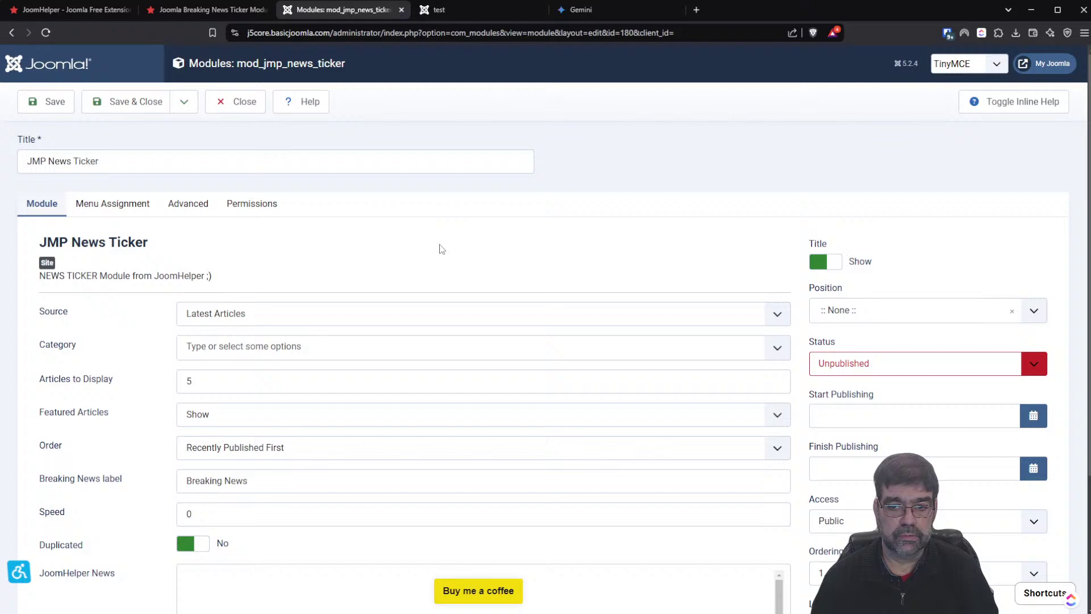
{"action": "left_click", "coordinate": [840, 362]}
{"action": "left_click", "coordinate": [841, 381]}
{"action": "left_click", "coordinate": [857, 312]}
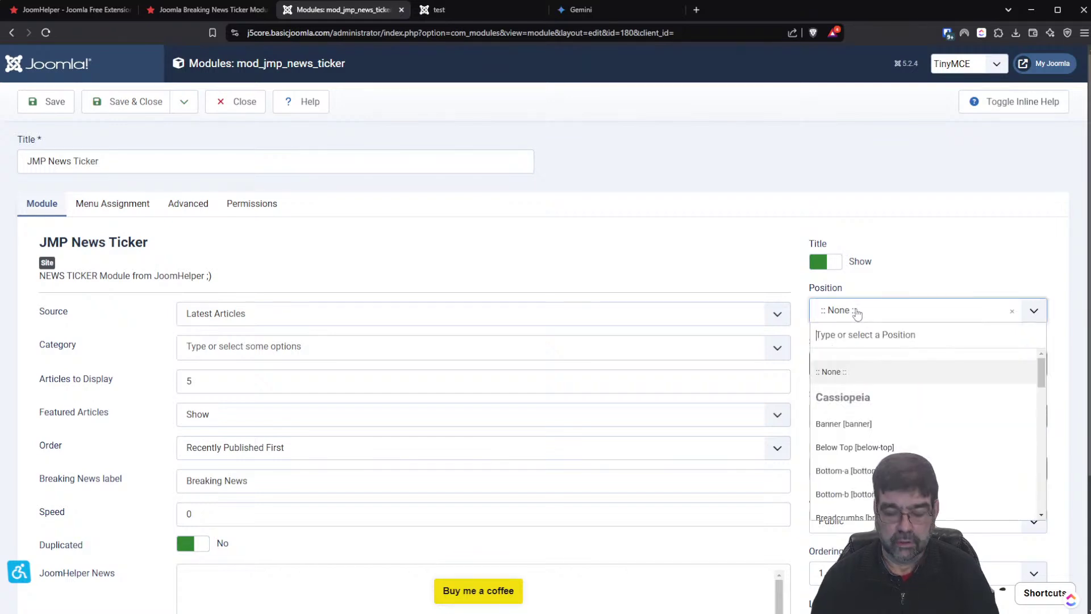
{"action": "type", "text": "top"}
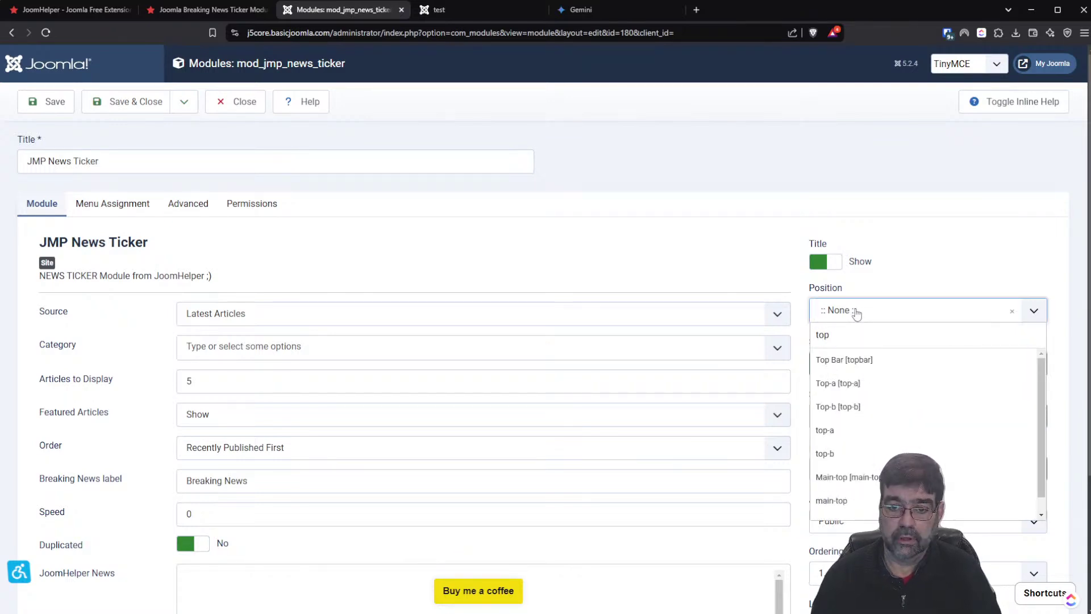
{"action": "left_click", "coordinate": [846, 406]}
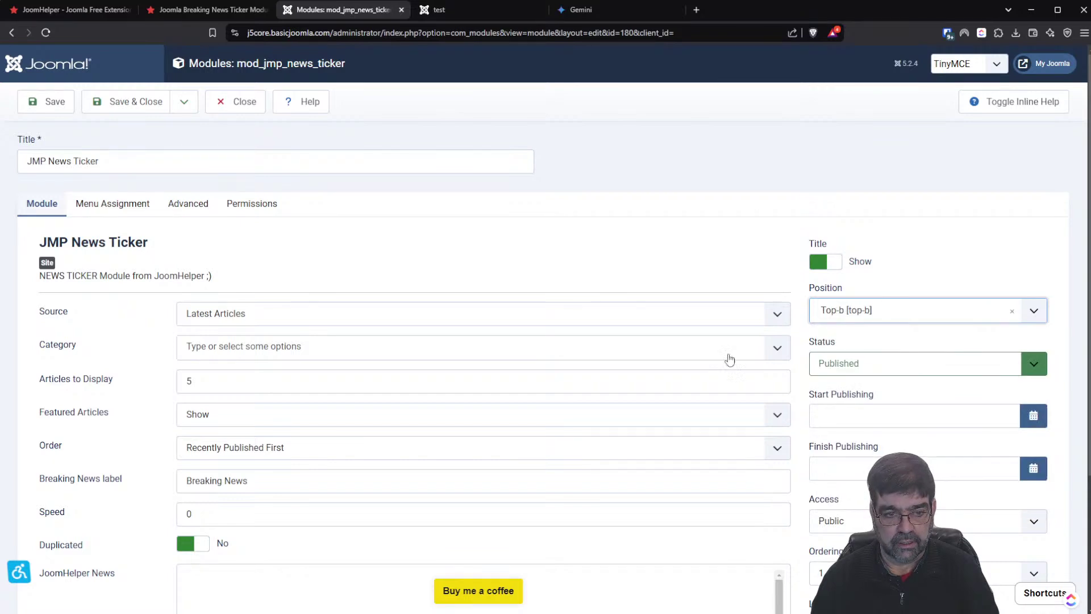
Keep the ticker's article source as Latest Articles and leave featured articles shown.
{"action": "left_click", "coordinate": [534, 310]}
{"action": "left_click", "coordinate": [534, 310]}
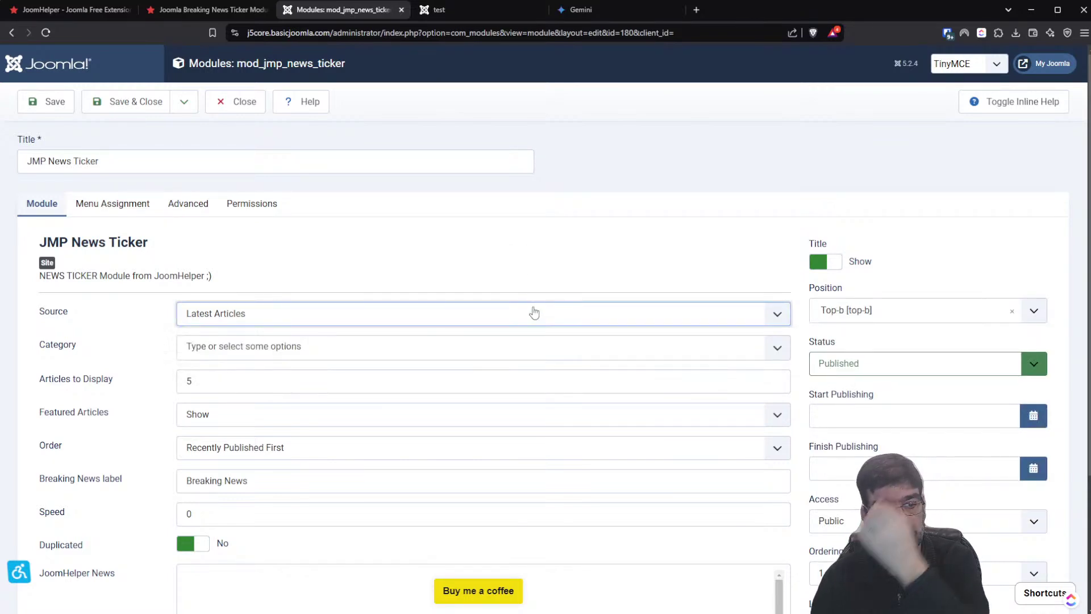
{"action": "left_click", "coordinate": [527, 314]}
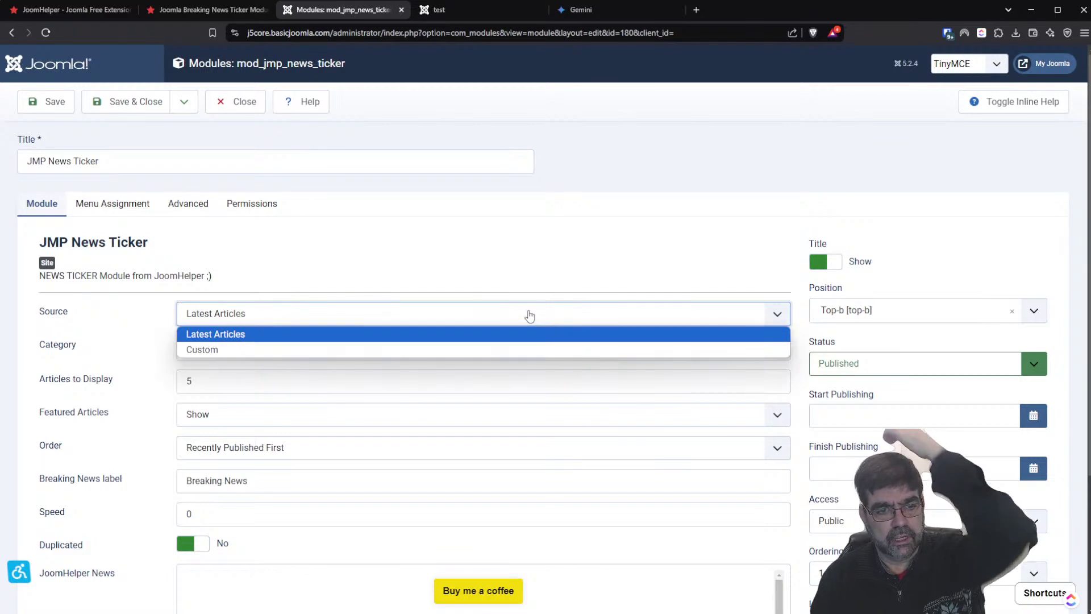
{"action": "left_click", "coordinate": [523, 349]}
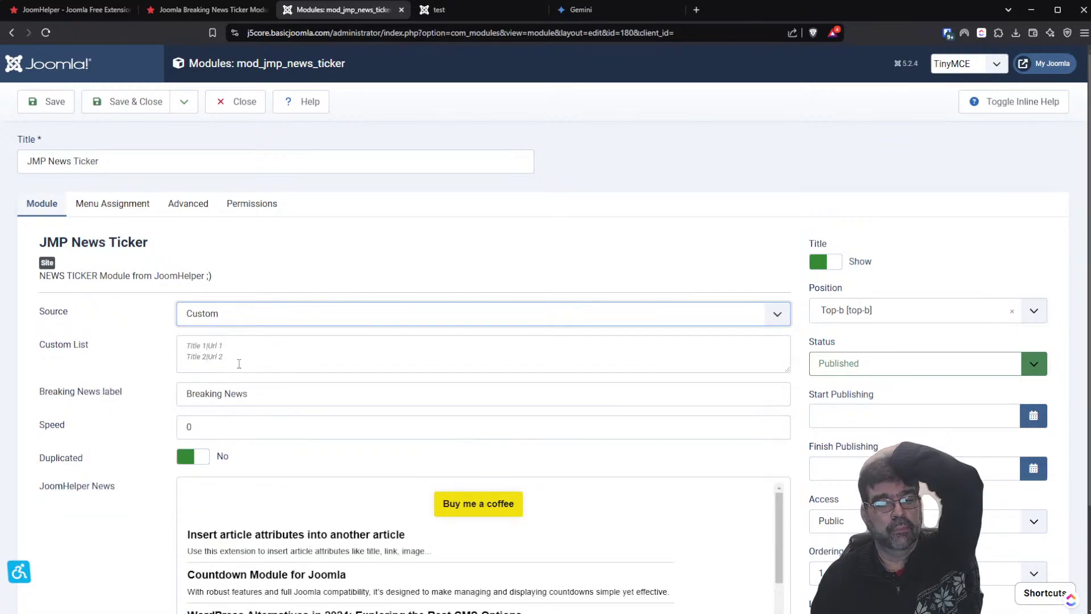
{"action": "left_click", "coordinate": [242, 318]}
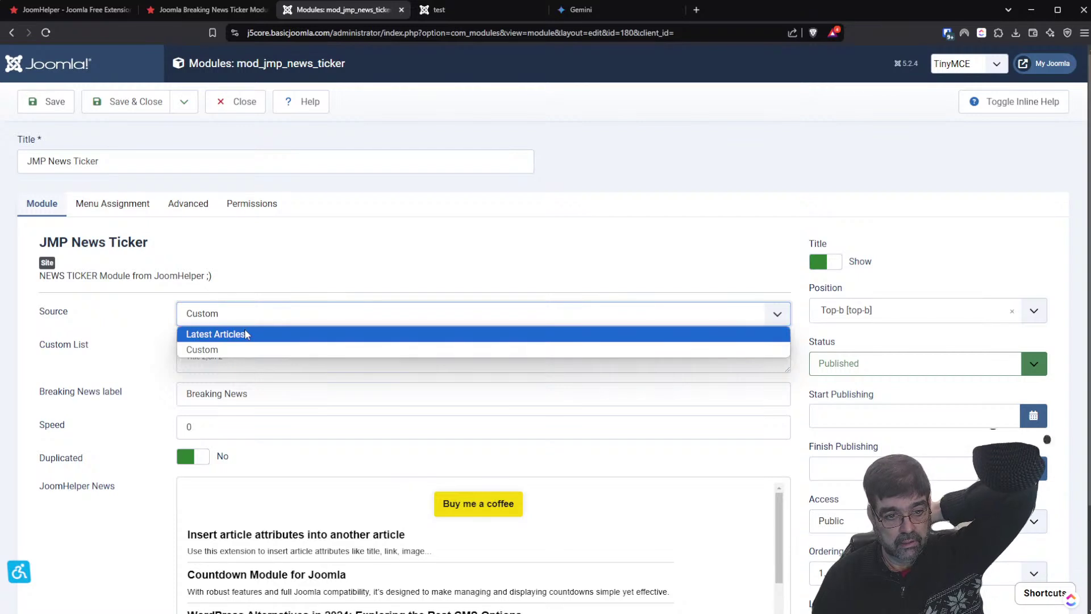
{"action": "left_click", "coordinate": [246, 334]}
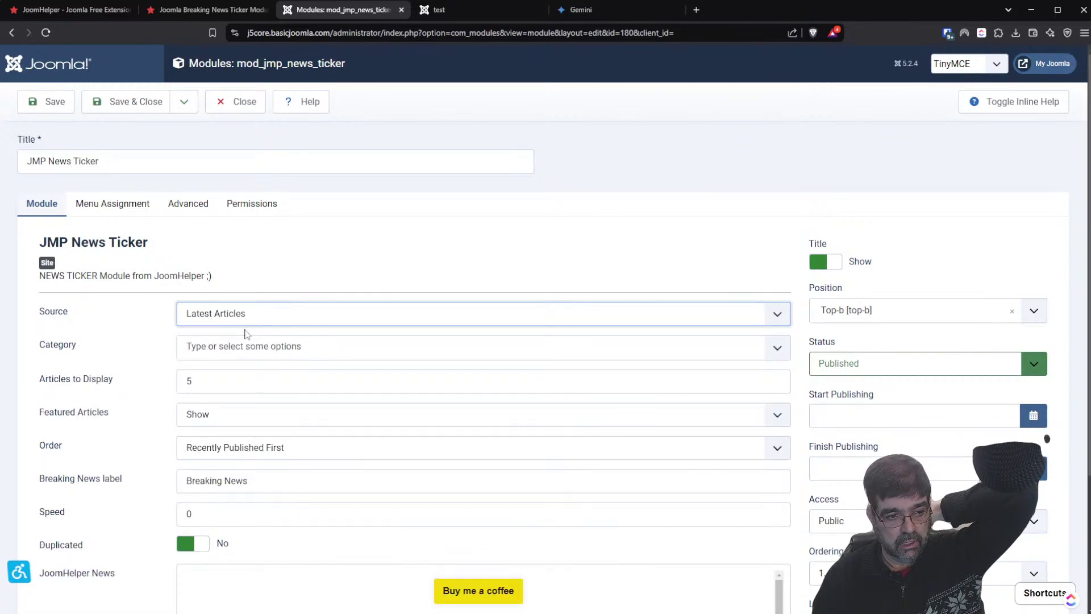
{"action": "scroll", "coordinate": [164, 344], "scroll_direction": "down", "scroll_amount": 2}
{"action": "left_click", "coordinate": [227, 306]}
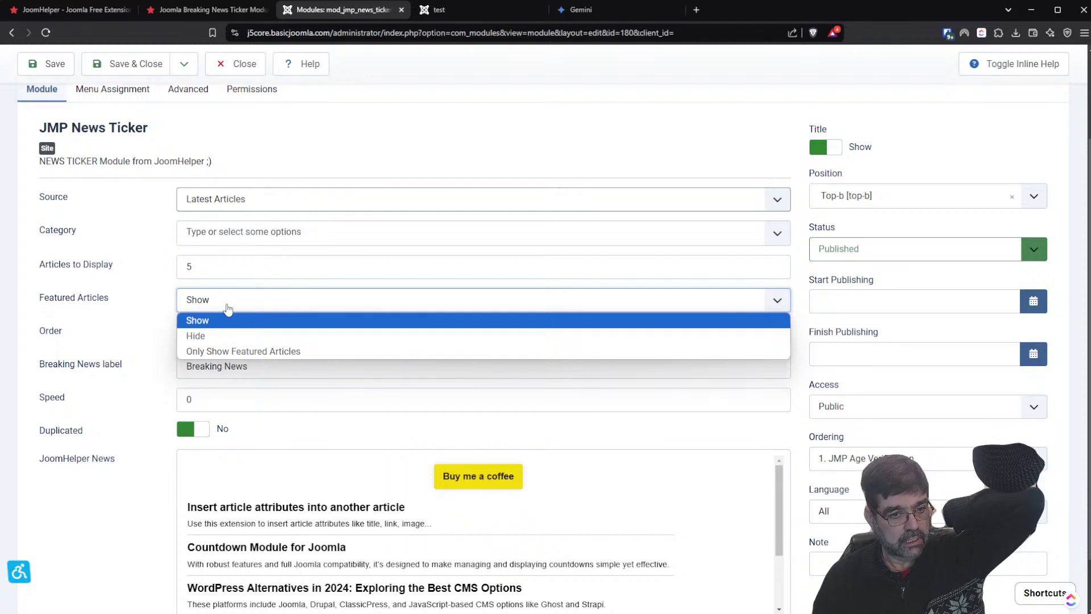
{"action": "left_click", "coordinate": [228, 312]}
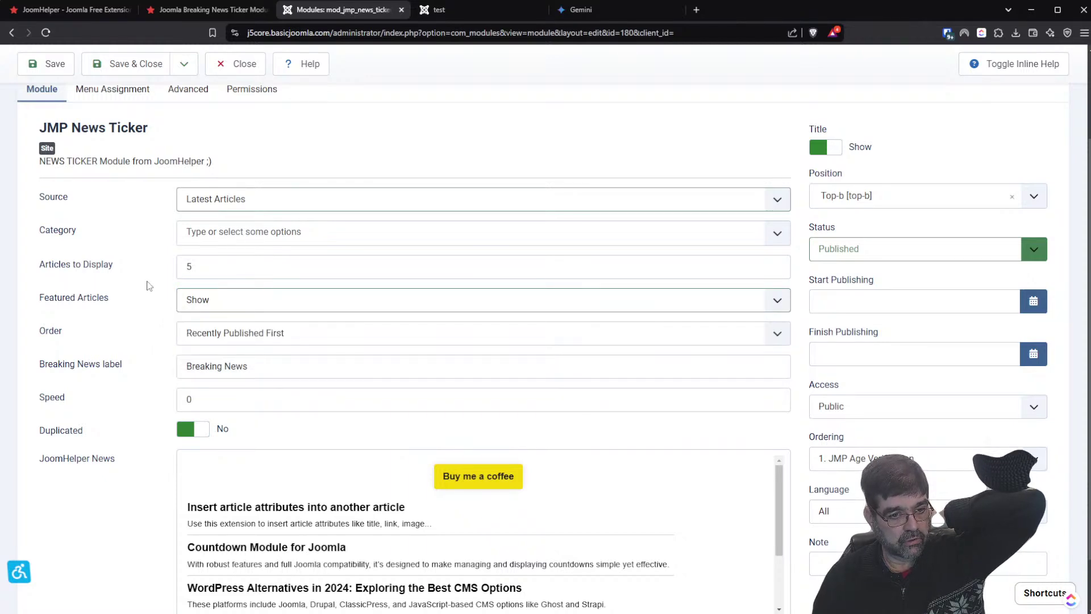
{"action": "scroll", "coordinate": [149, 286], "scroll_direction": "down", "scroll_amount": 1}
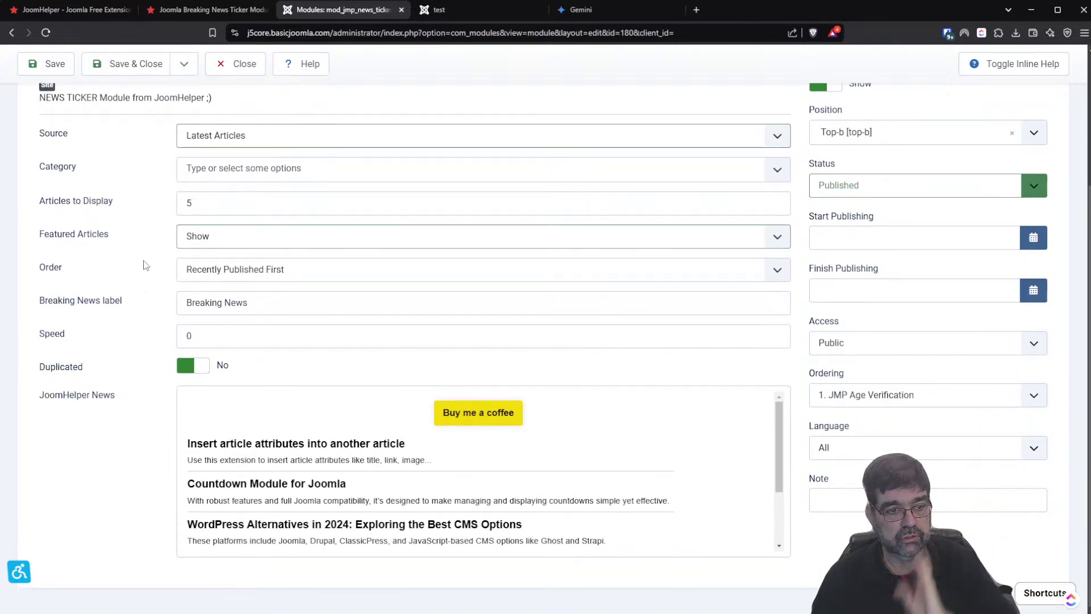
{"action": "scroll", "coordinate": [145, 260], "scroll_direction": "up", "scroll_amount": 3}
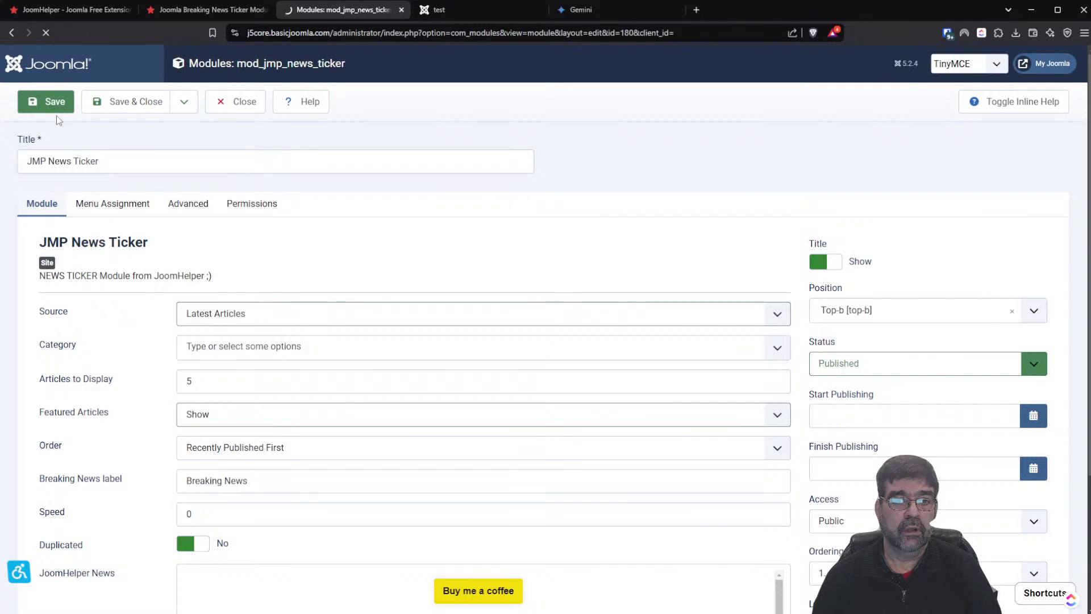
Reload the Blog page on the 'test' tab and scroll up to watch the ticker's article titles.
{"action": "left_click", "coordinate": [459, 13]}
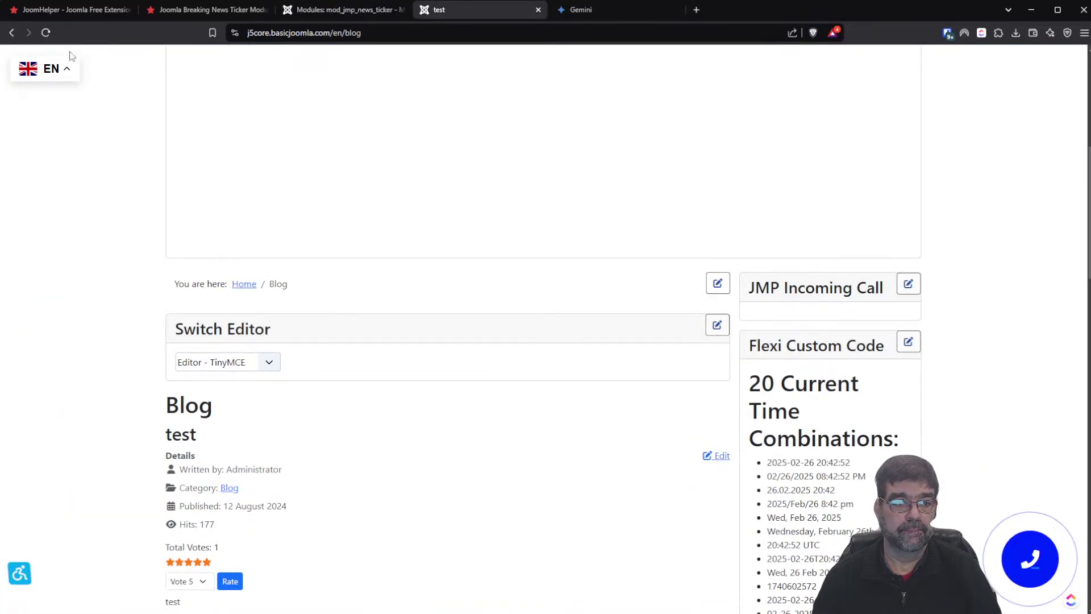
{"action": "left_click", "coordinate": [47, 34]}
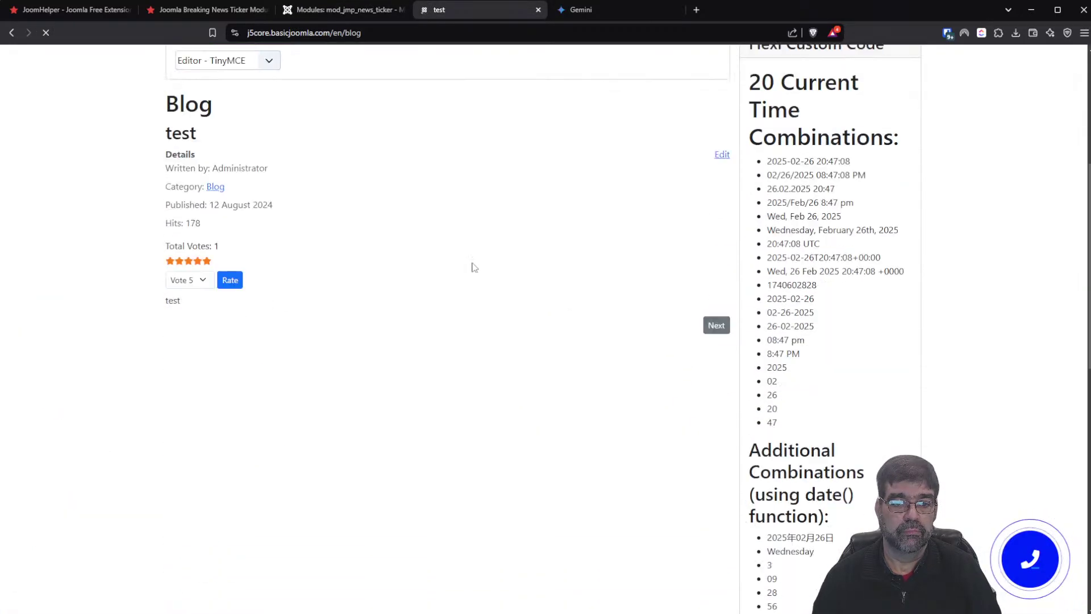
{"action": "scroll", "coordinate": [477, 270], "scroll_direction": "up", "scroll_amount": 7}
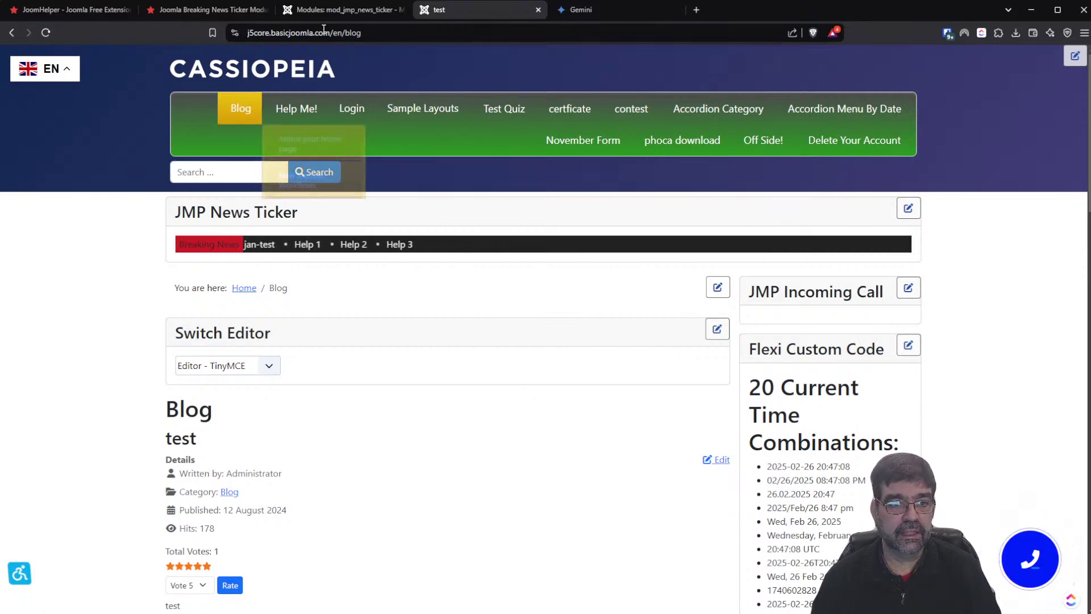
{"action": "left_click", "coordinate": [321, 9]}
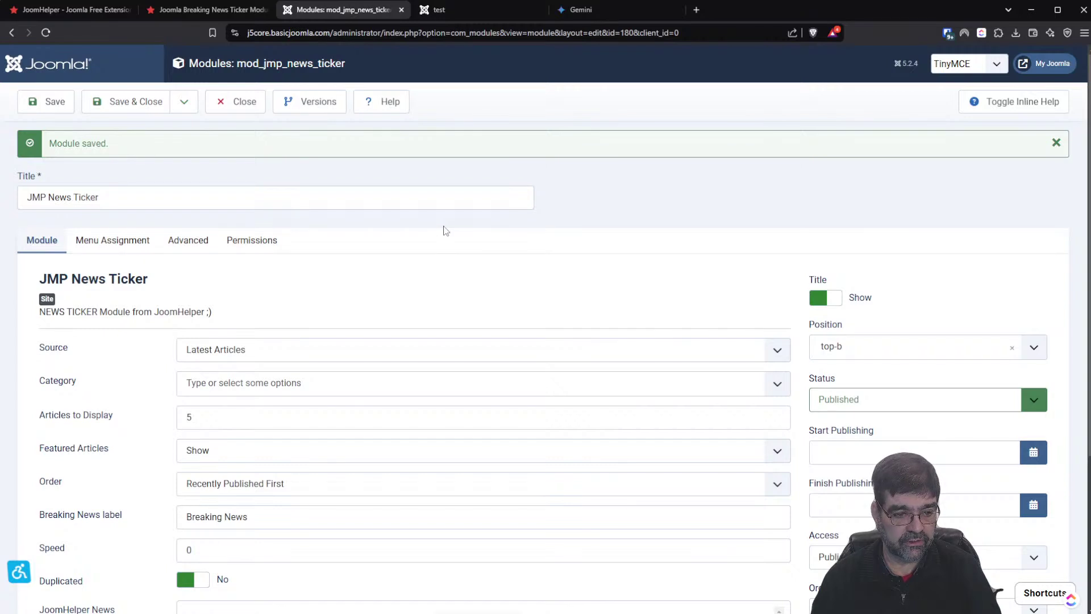
Turn on Inline Help, set the ticker Speed to 100, save, and reload the Blog page.
{"action": "scroll", "coordinate": [445, 230], "scroll_direction": "down", "scroll_amount": 4}
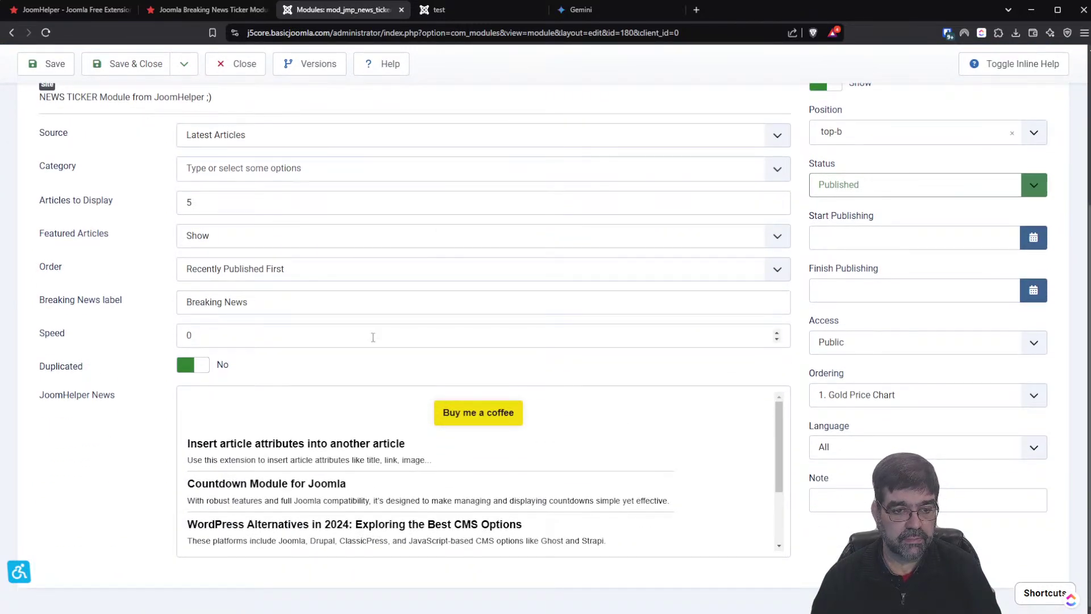
{"action": "left_click", "coordinate": [373, 338]}
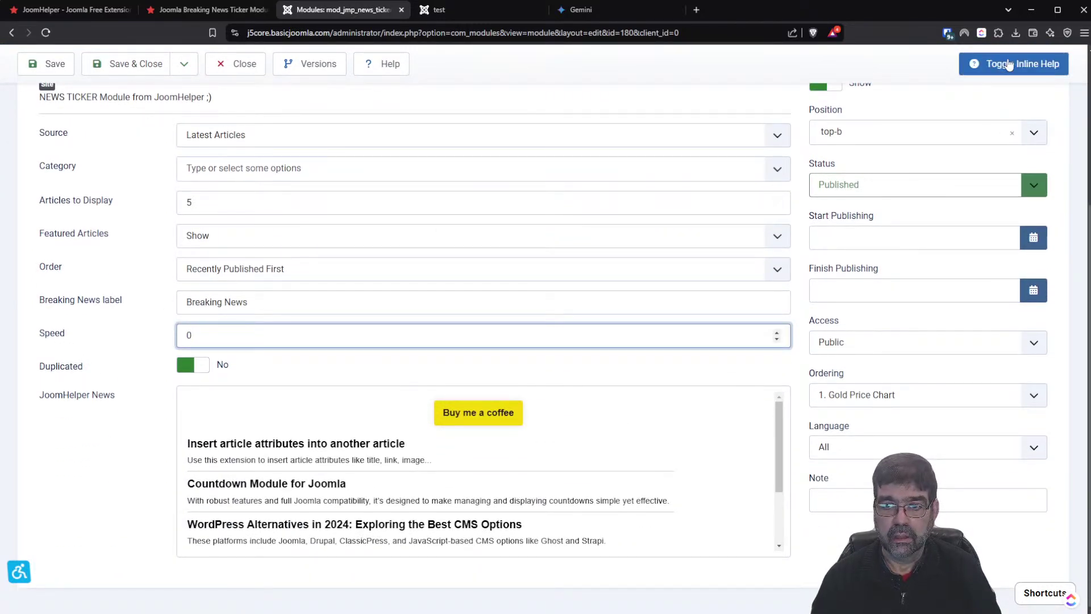
{"action": "left_click", "coordinate": [1000, 64]}
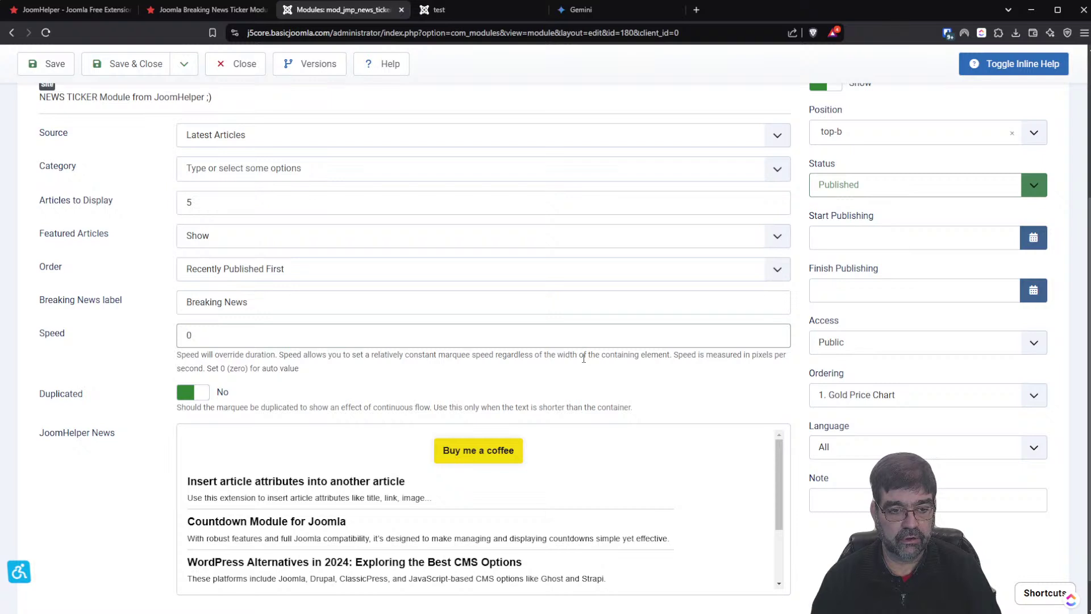
{"action": "left_click_drag", "start_coordinate": [300, 336], "coordinate": [161, 336]}
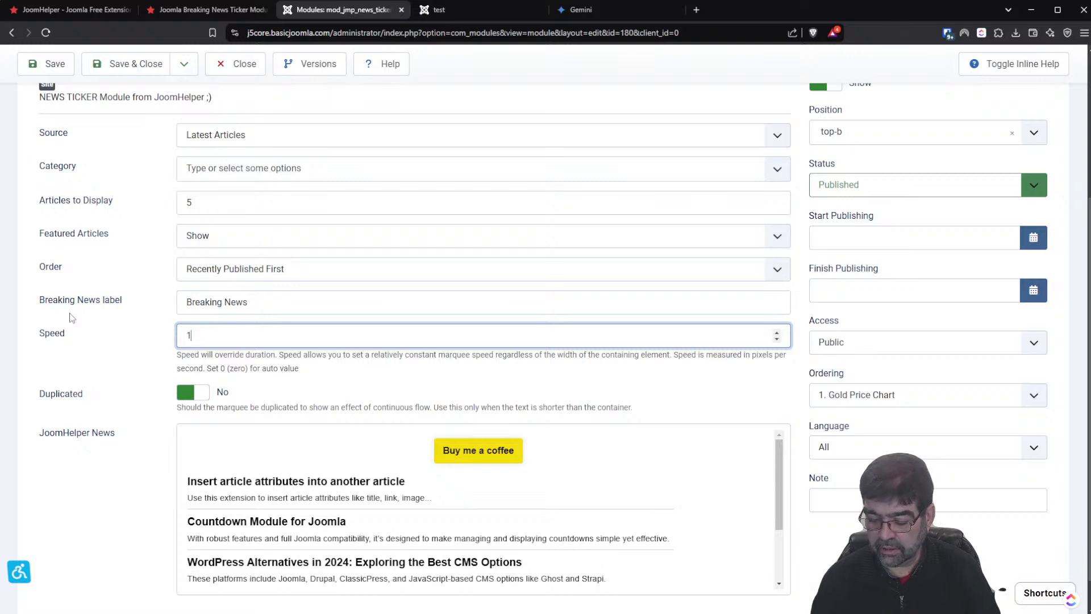
{"action": "left_click", "coordinate": [51, 63]}
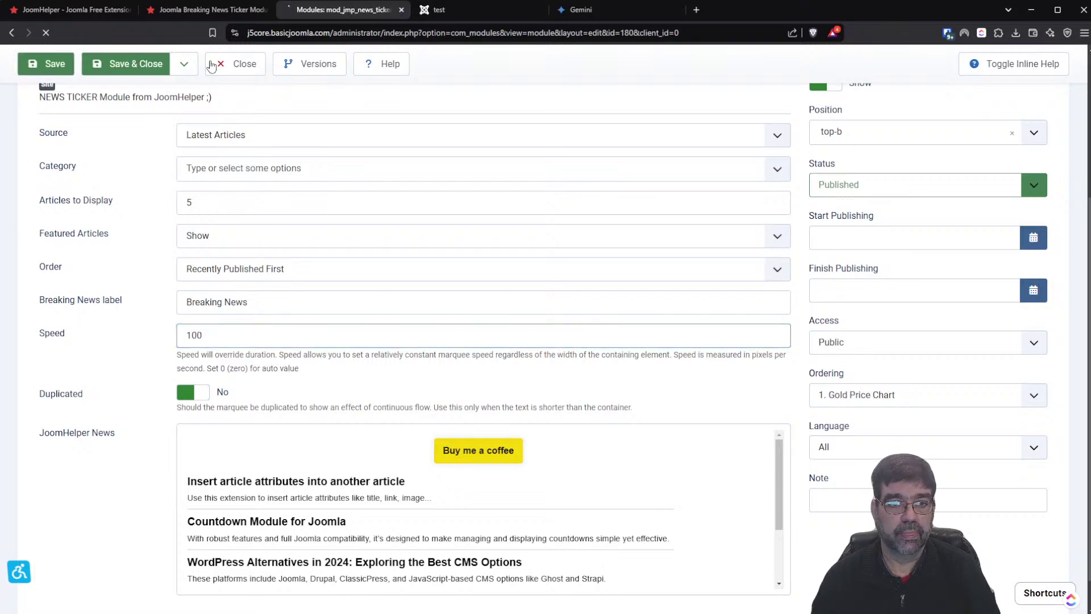
{"action": "left_click", "coordinate": [475, 12]}
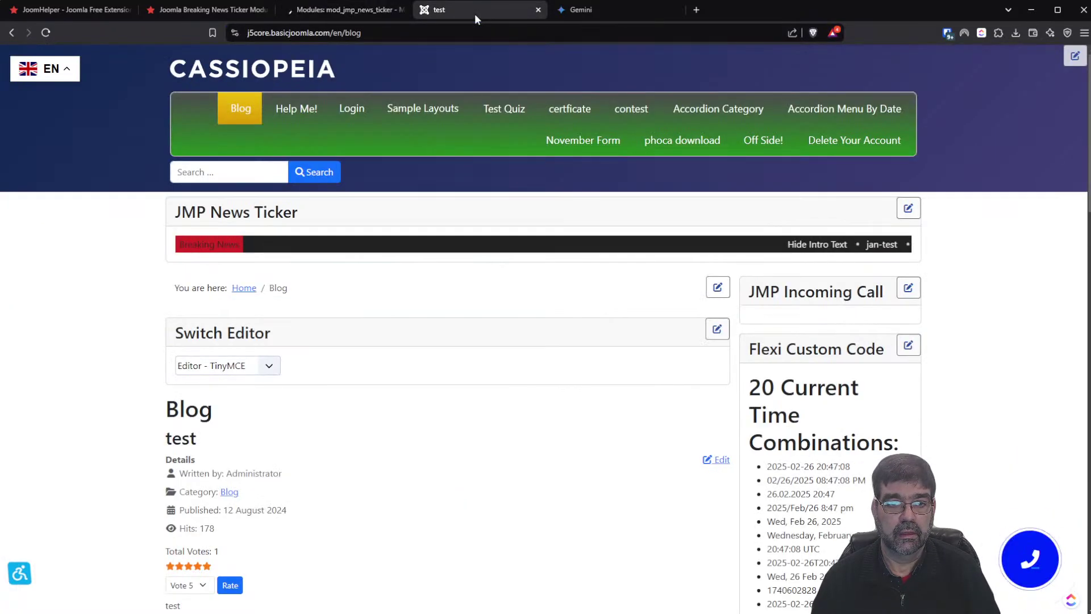
{"action": "left_click", "coordinate": [46, 32]}
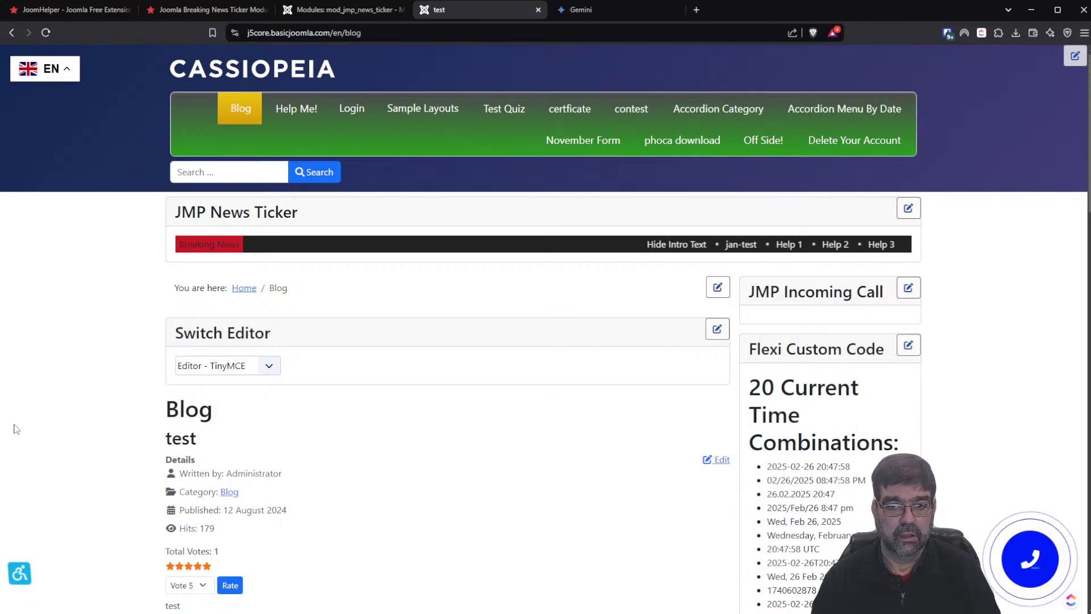
Change the ticker Speed to 500, save, and reload the Blog page to compare.
{"action": "left_click", "coordinate": [332, 9]}
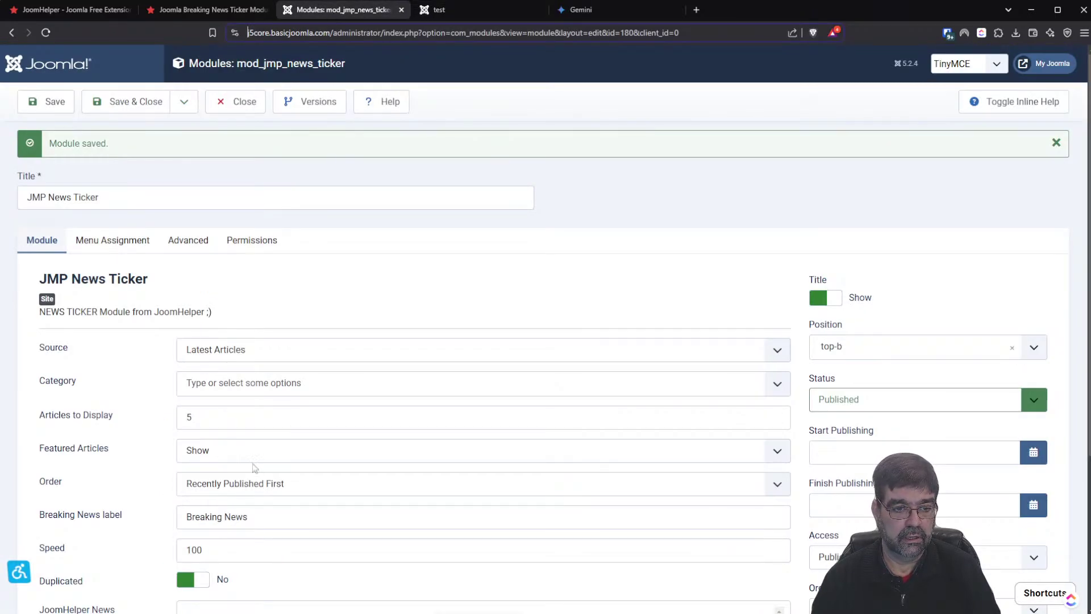
{"action": "scroll", "coordinate": [254, 467], "scroll_direction": "down", "scroll_amount": 3}
{"action": "double_click", "coordinate": [268, 381]}
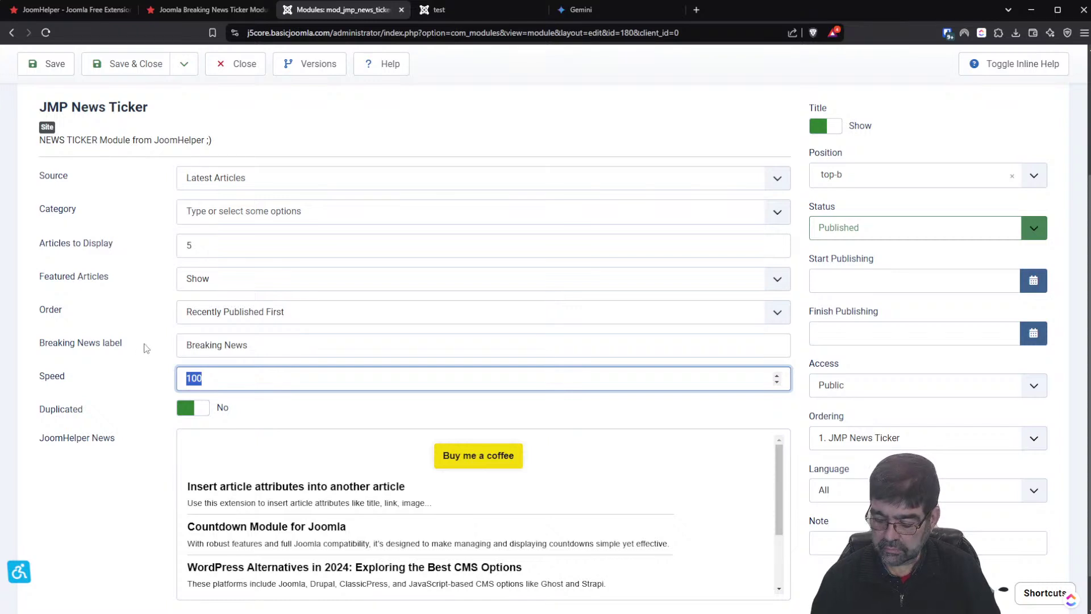
{"action": "type", "text": "50"}
{"action": "left_click", "coordinate": [48, 63]}
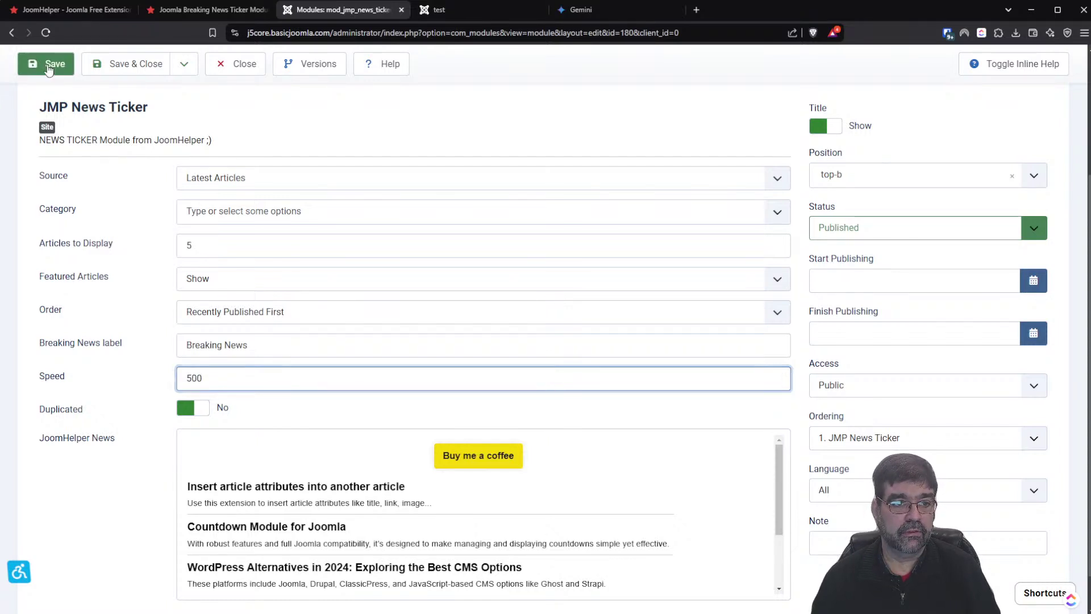
{"action": "left_click", "coordinate": [469, 2]}
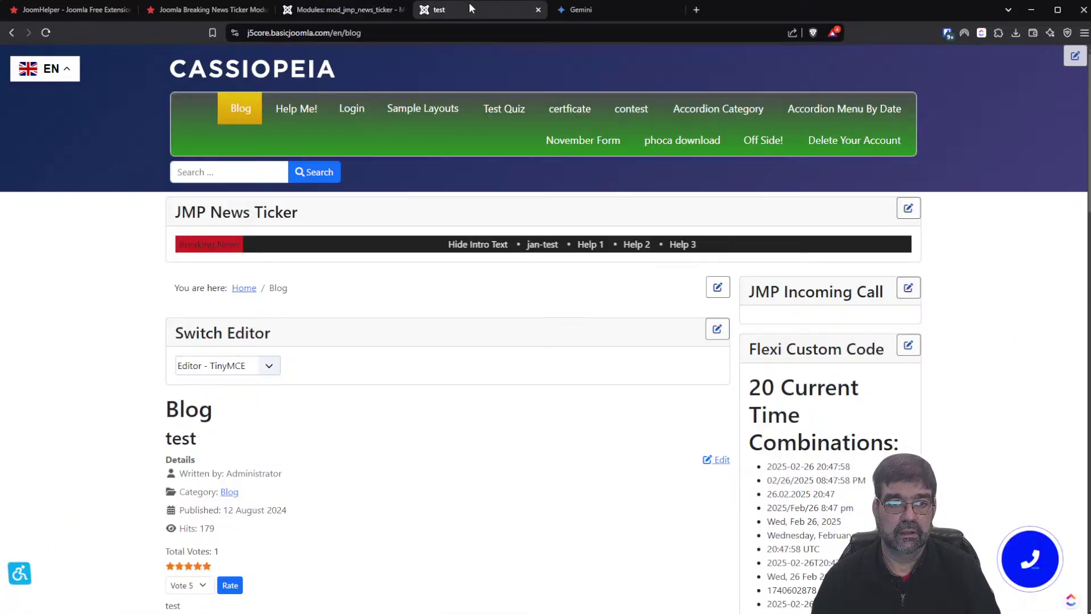
{"action": "left_click", "coordinate": [46, 32]}
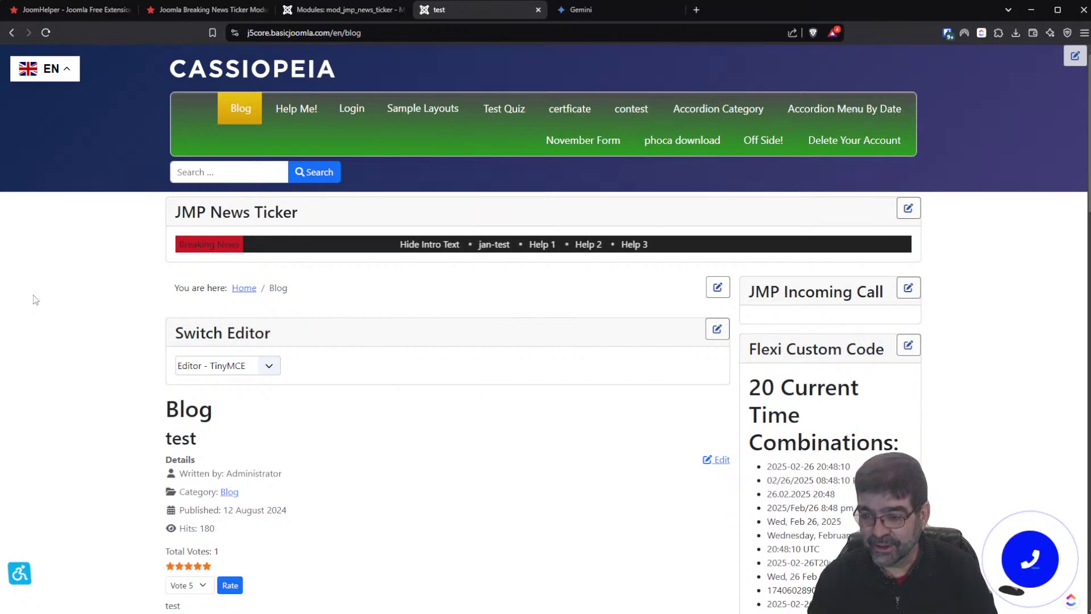
Set the ticker Speed to 1, save, and reload the Blog page to see it.
{"action": "left_click", "coordinate": [316, 11]}
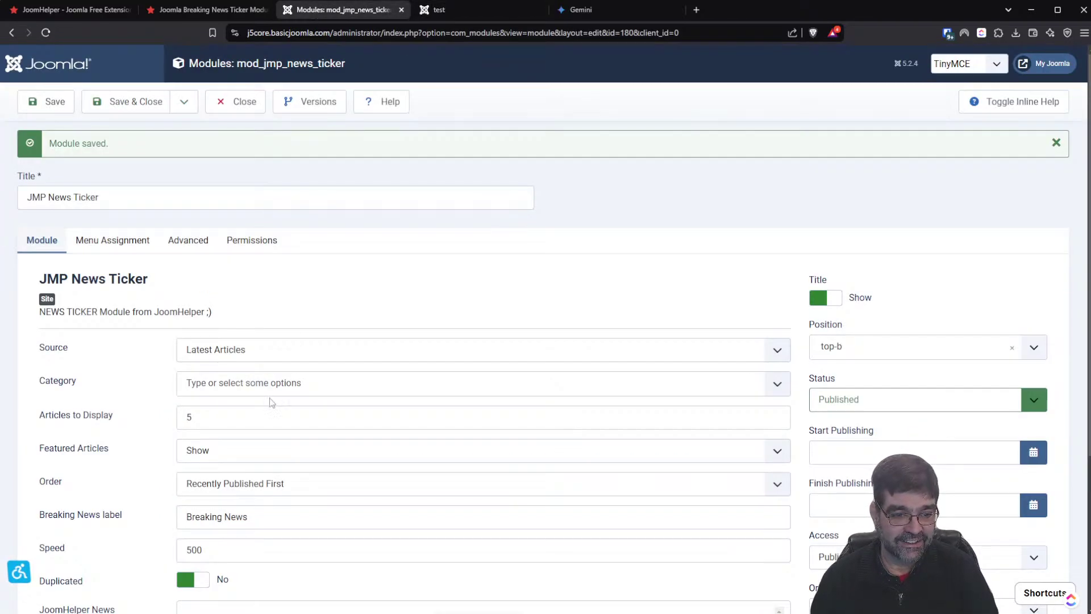
{"action": "scroll", "coordinate": [262, 453], "scroll_direction": "down", "scroll_amount": 2}
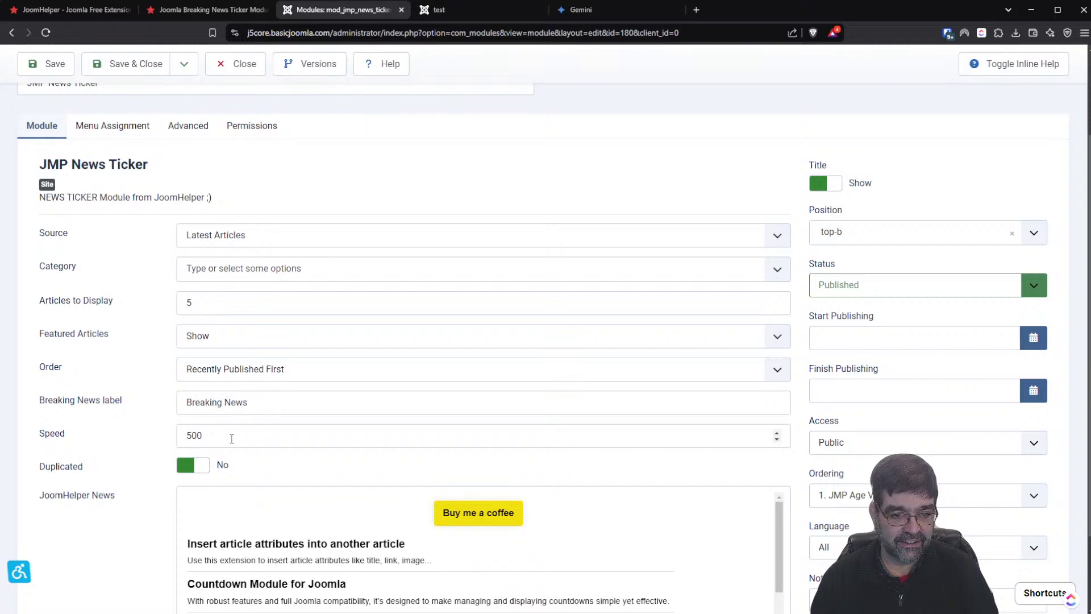
{"action": "left_click_drag", "start_coordinate": [232, 438], "coordinate": [143, 438]}
{"action": "type", "text": "1"}
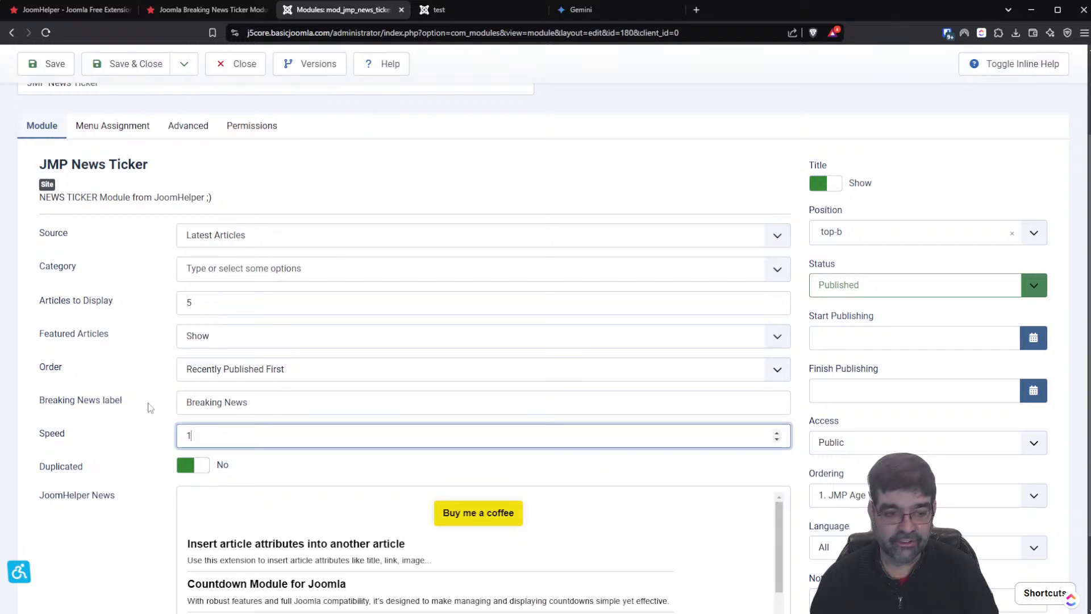
{"action": "left_click", "coordinate": [45, 64]}
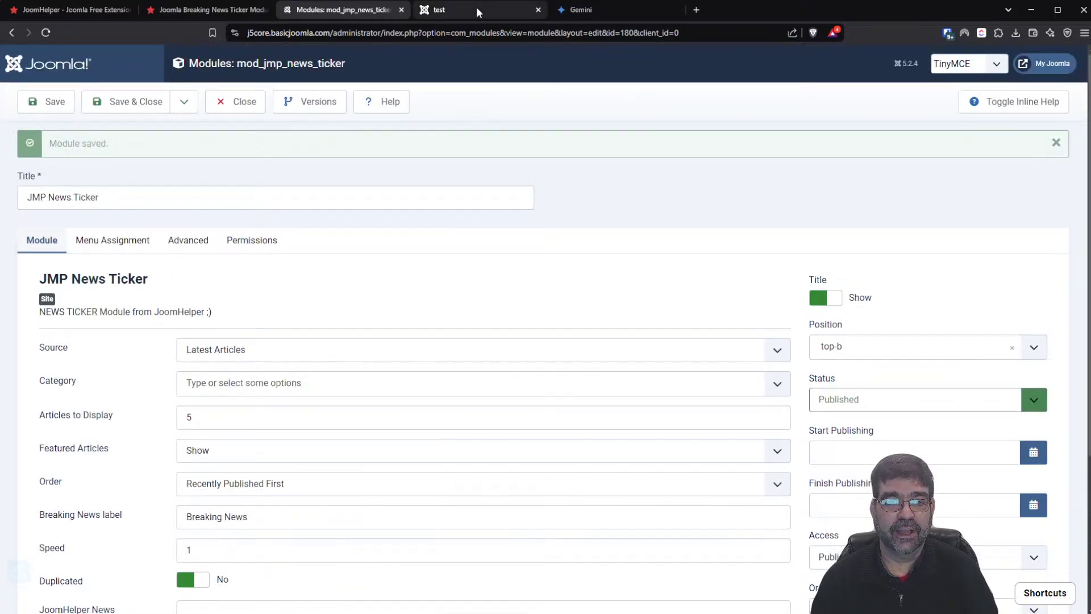
{"action": "left_click", "coordinate": [477, 7]}
{"action": "left_click", "coordinate": [46, 32]}
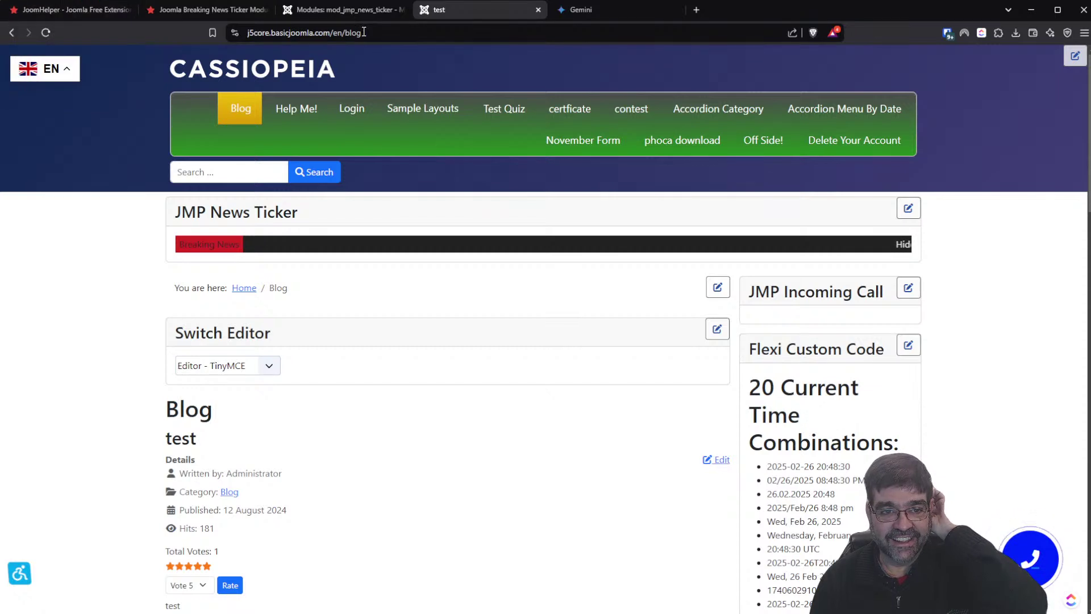
Change the Speed to 10, save, and reload the Blog page again.
{"action": "left_click", "coordinate": [382, 10]}
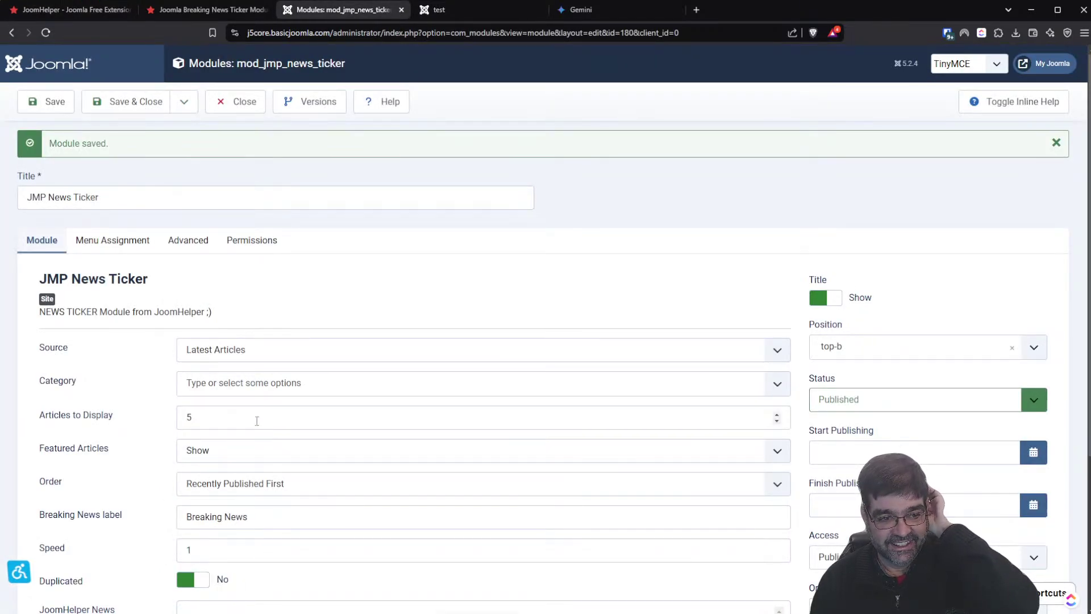
{"action": "scroll", "coordinate": [264, 482], "scroll_direction": "down", "scroll_amount": 2}
{"action": "left_click", "coordinate": [160, 427]}
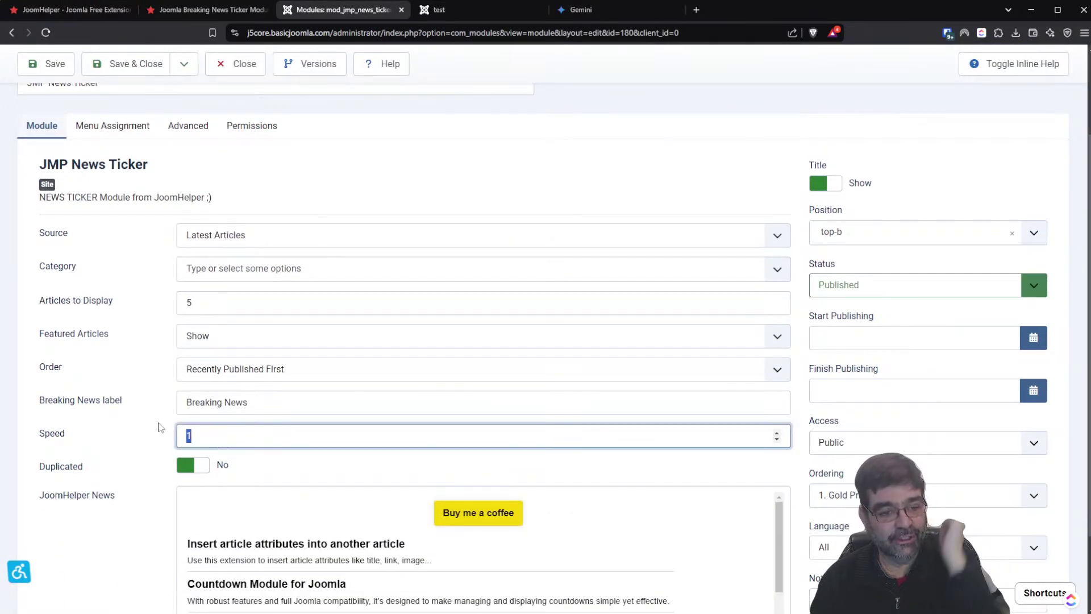
{"action": "type", "text": "10"}
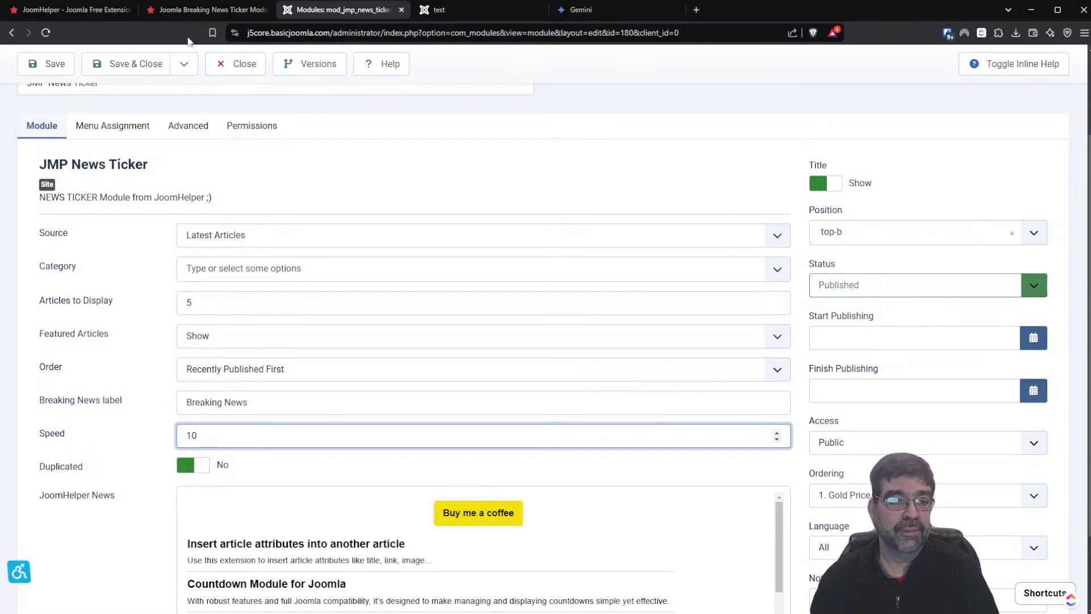
{"action": "left_click", "coordinate": [55, 64]}
{"action": "left_click", "coordinate": [468, 10]}
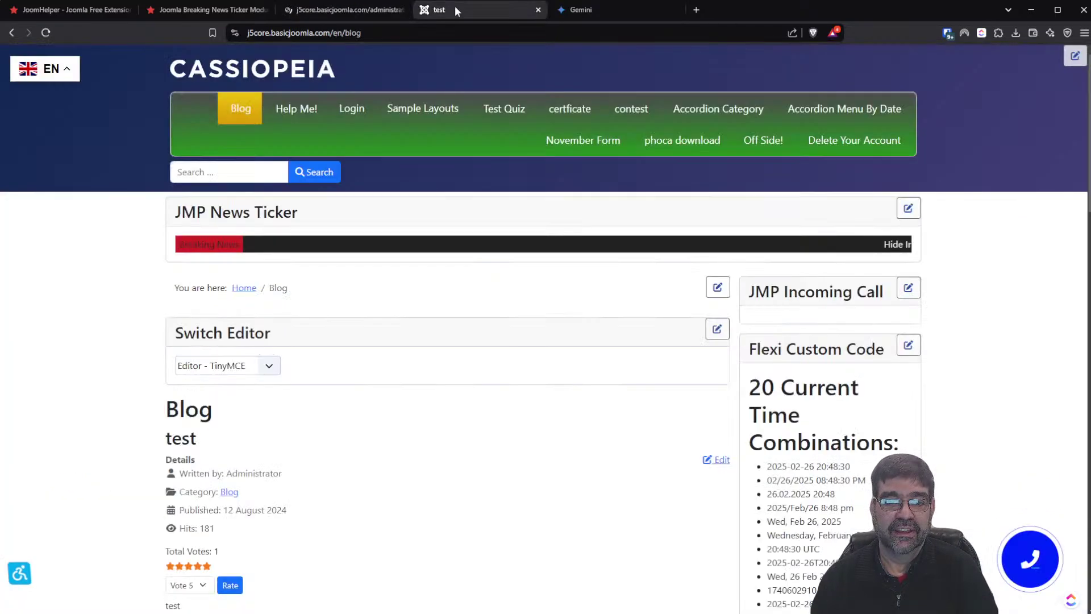
{"action": "left_click", "coordinate": [46, 32]}
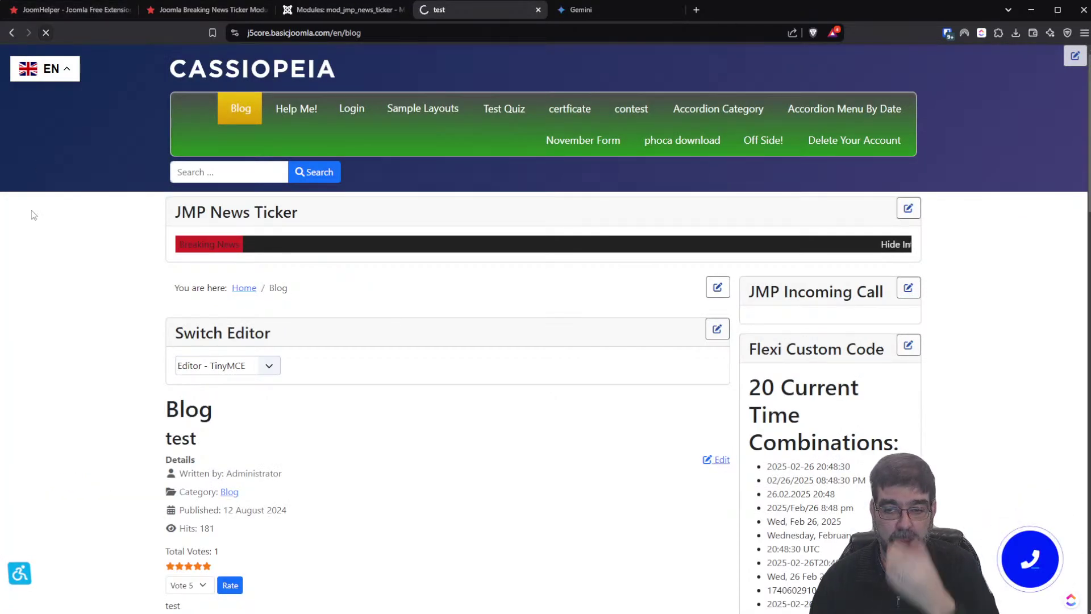
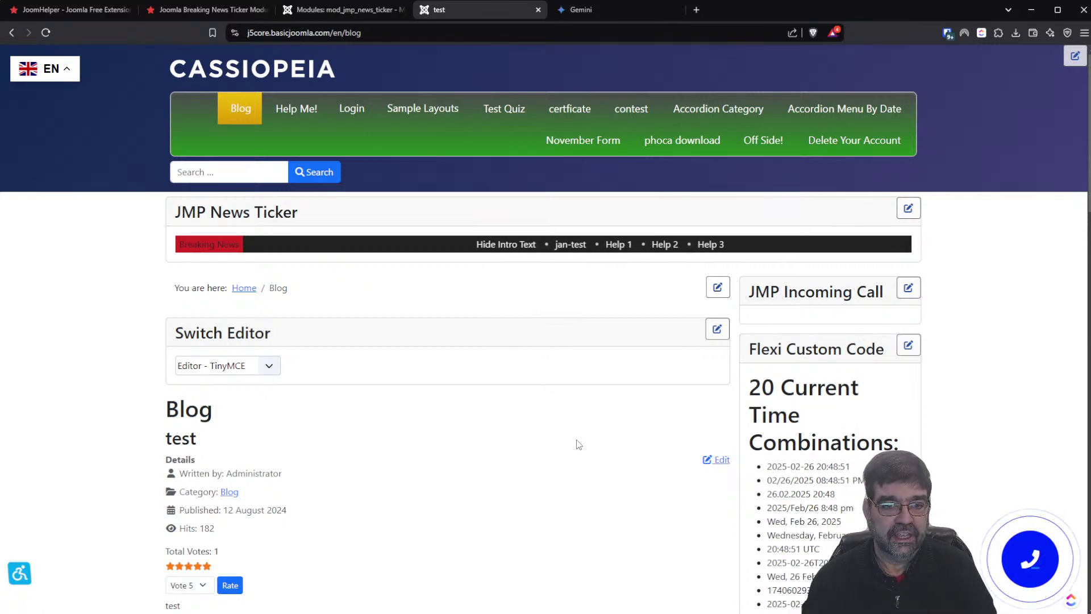
Bring up the context menu on the Hide Intro Text link scrolling in the Blog page ticker.
{"action": "right_click", "coordinate": [491, 250]}
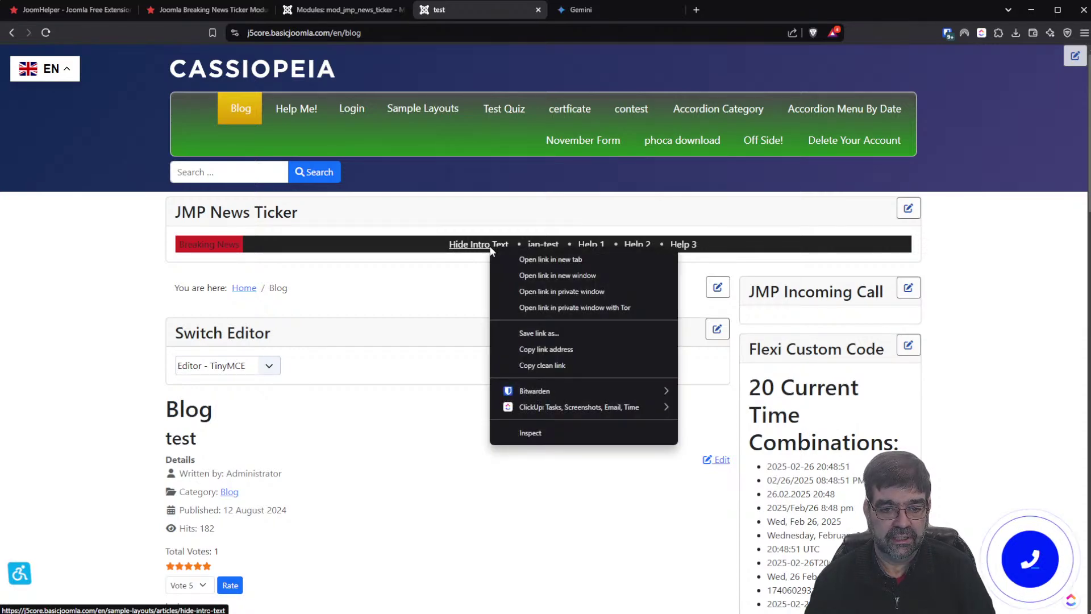
Inspect the Hide Intro Text ticker link and select its parent li element in Elements.
{"action": "left_click", "coordinate": [536, 433]}
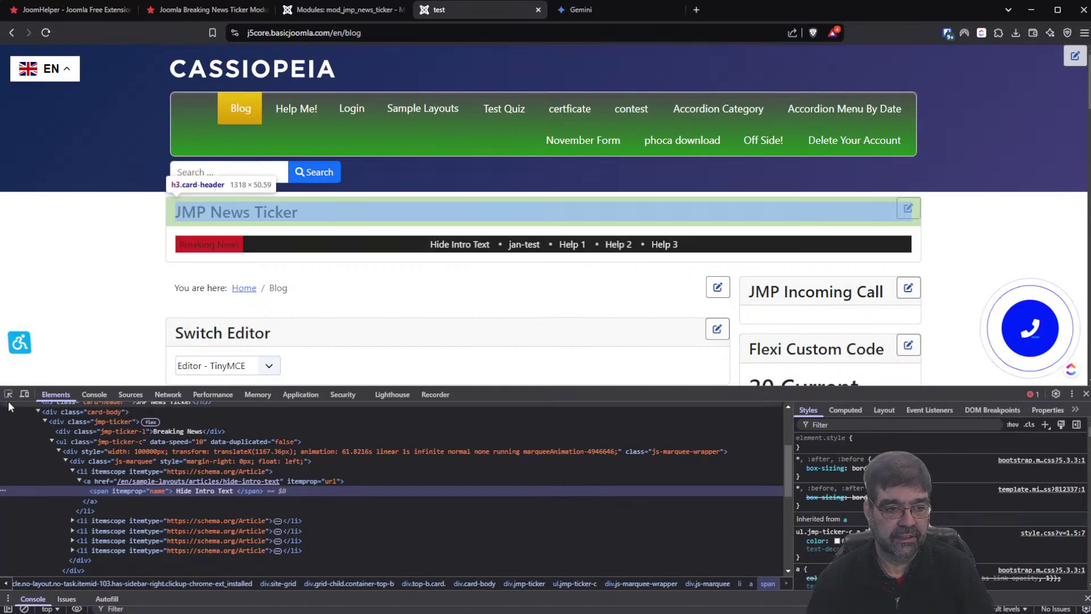
{"action": "left_click", "coordinate": [8, 394]}
{"action": "left_click", "coordinate": [433, 250]}
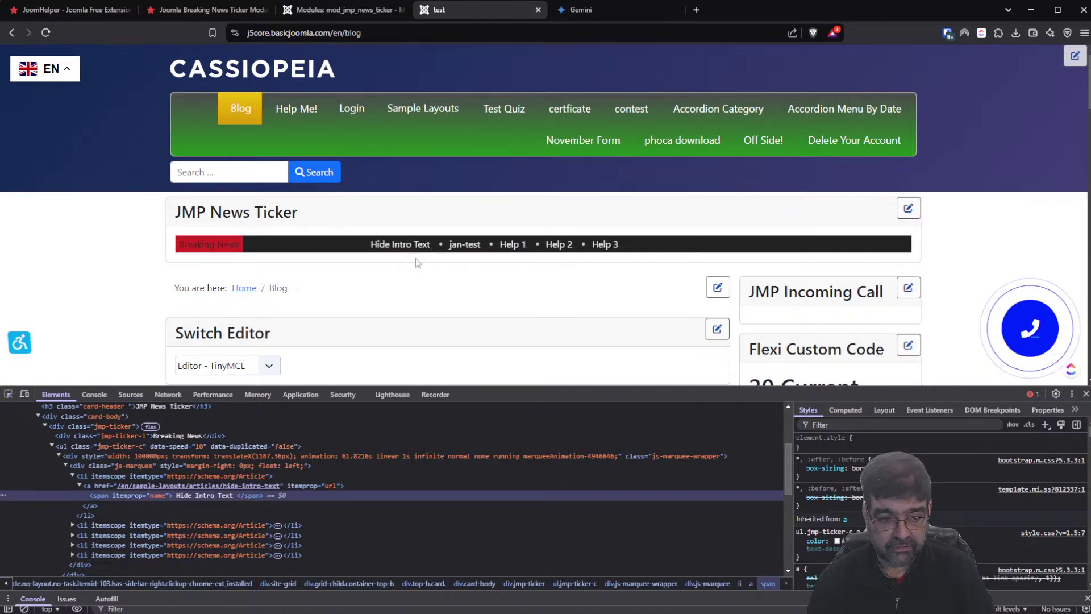
{"action": "left_click", "coordinate": [103, 476]}
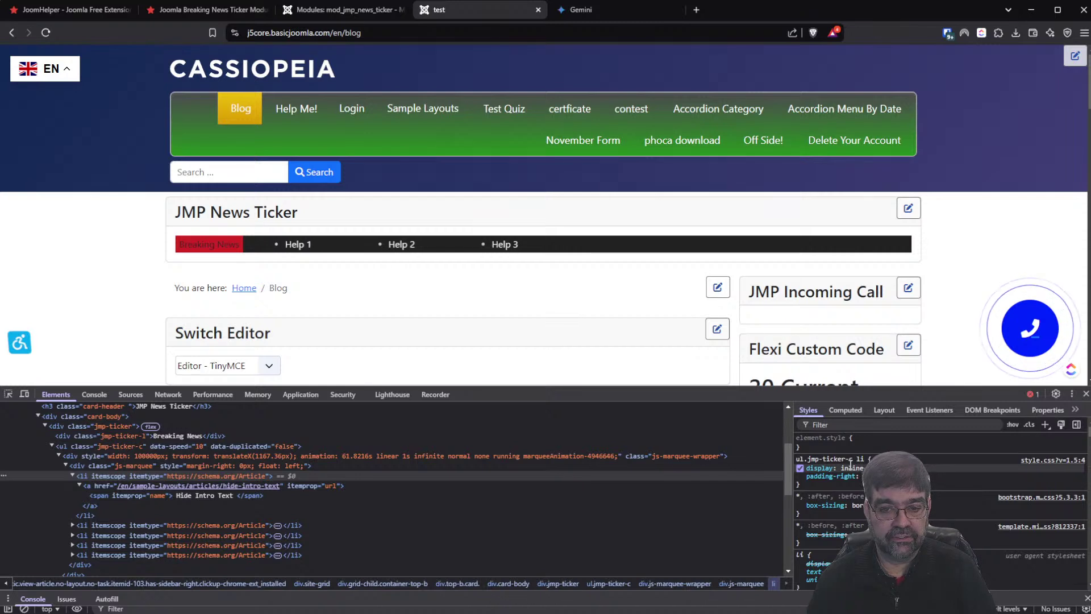
Give ul.jmp-ticker-c li font-size: 30px, trying an orange background-color and then unchecking it.
{"action": "left_click", "coordinate": [825, 483]}
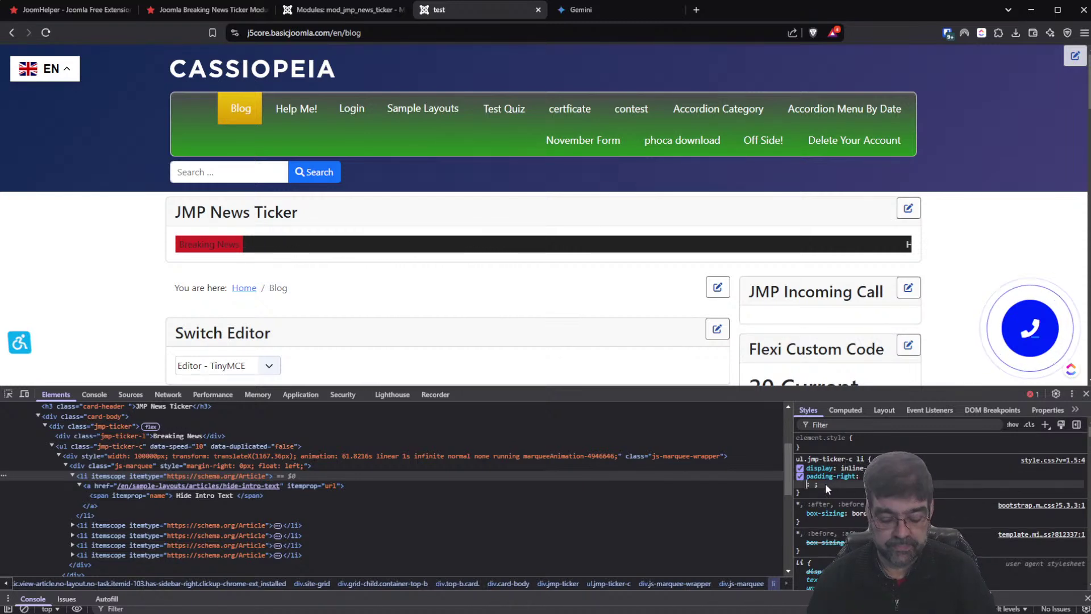
{"action": "type", "text": "font-size: "}
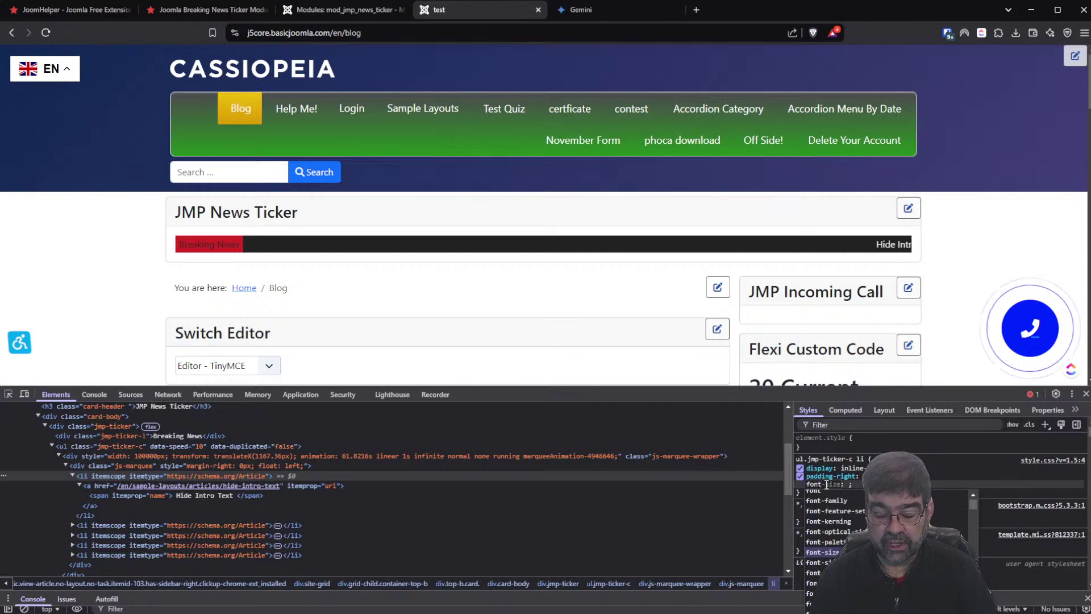
{"action": "type", "text": "30p"}
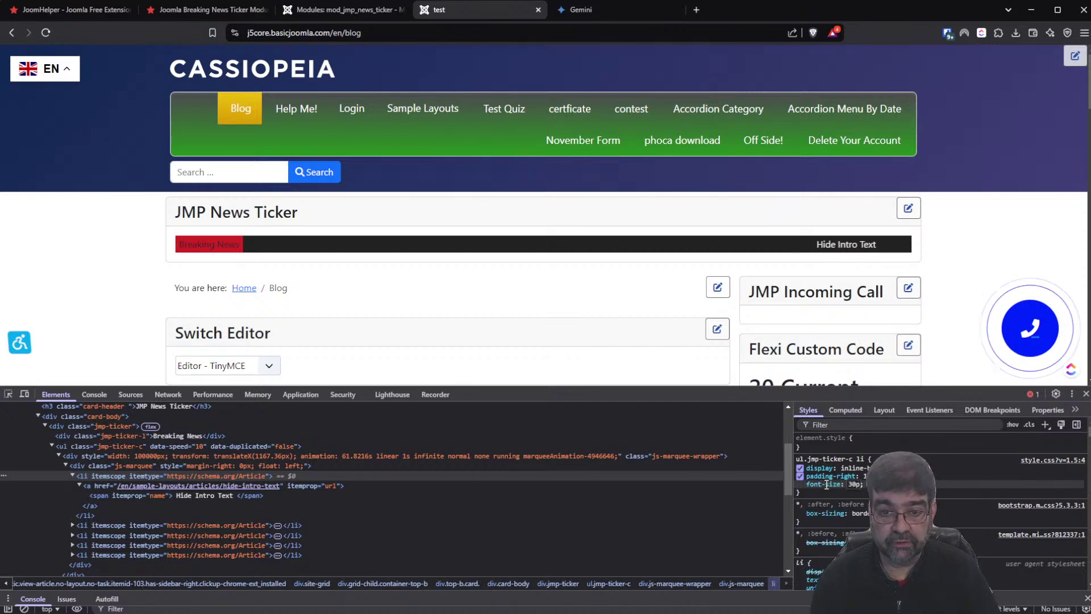
{"action": "type", "text": "x"}
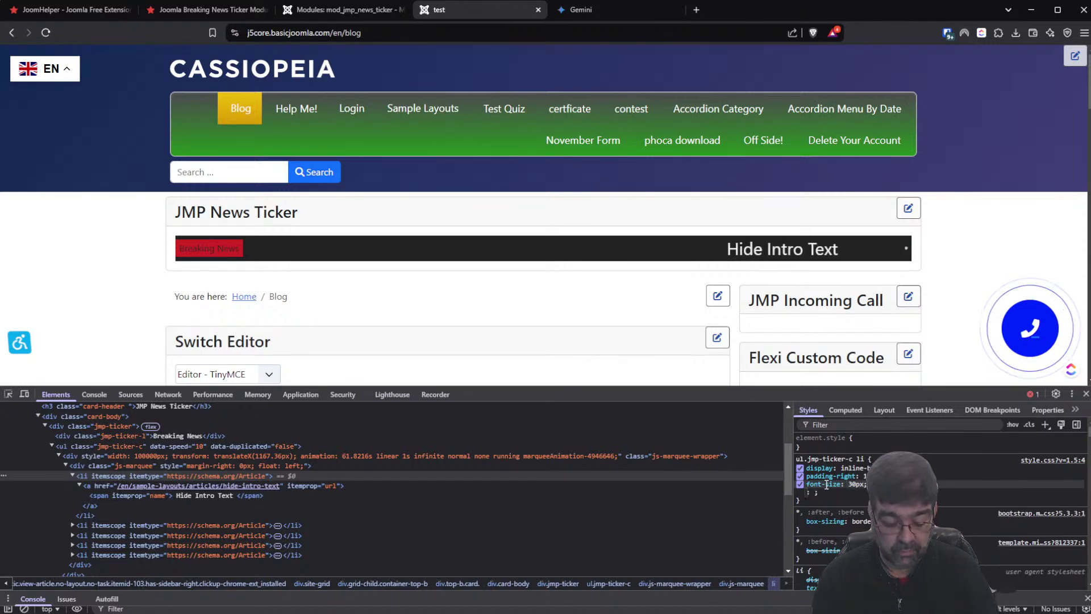
{"action": "key", "text": "Return"}
{"action": "type", "text": "back"}
{"action": "key", "text": "Down"}
{"action": "key", "text": "Down"}
{"action": "key", "text": "Down"}
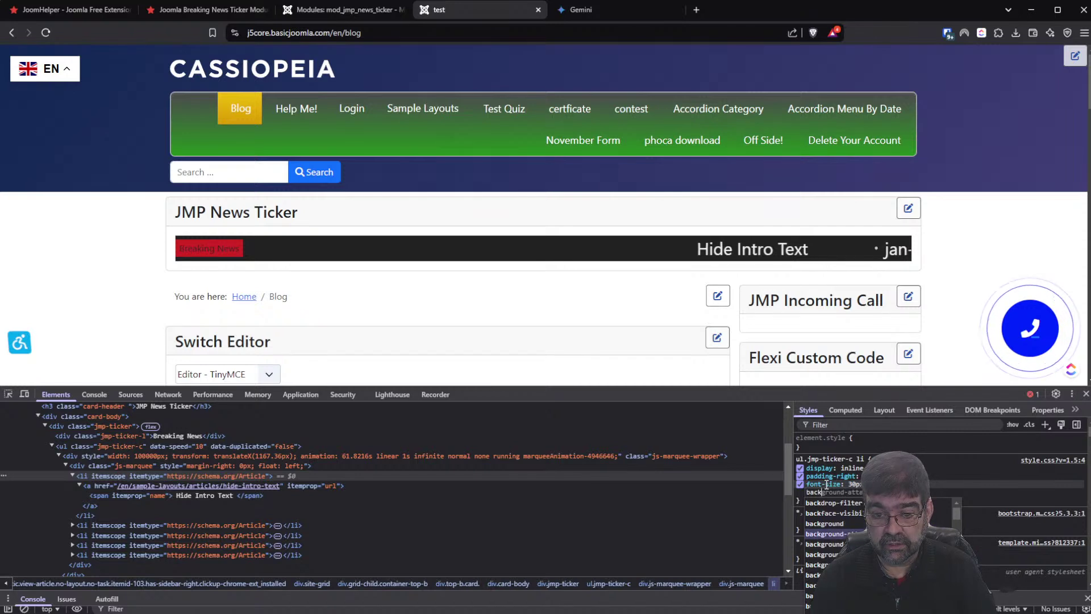
{"action": "key", "text": "Tab"}
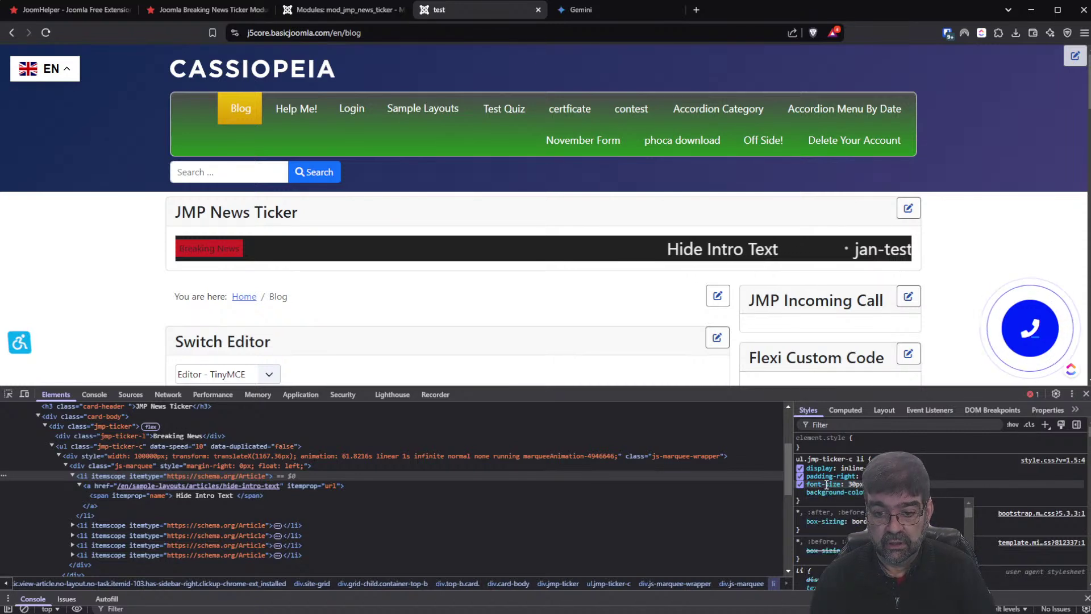
{"action": "type", "text": "orange"}
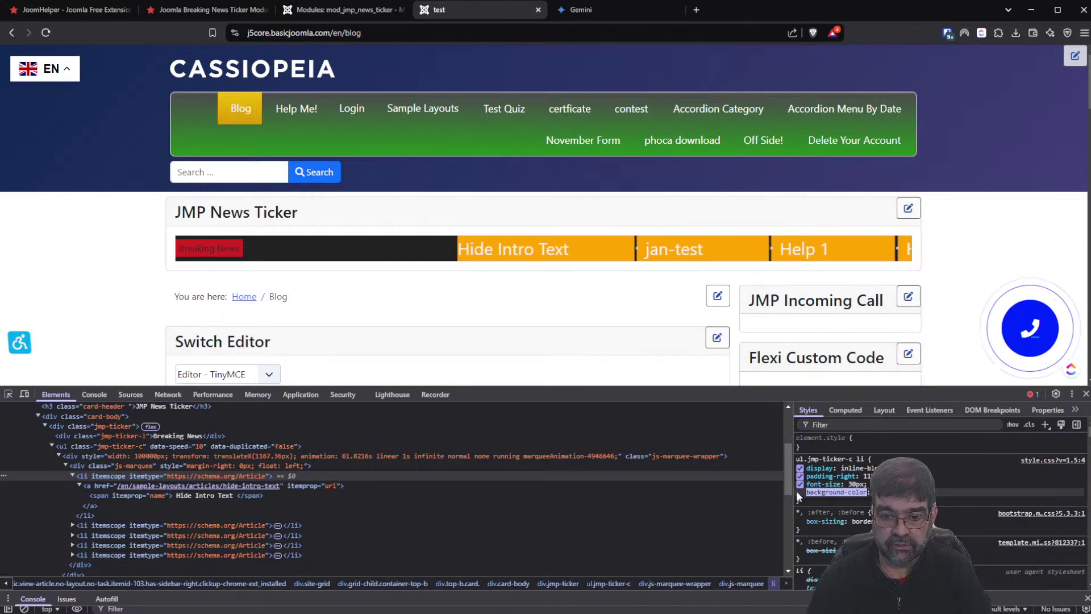
{"action": "left_click", "coordinate": [801, 493]}
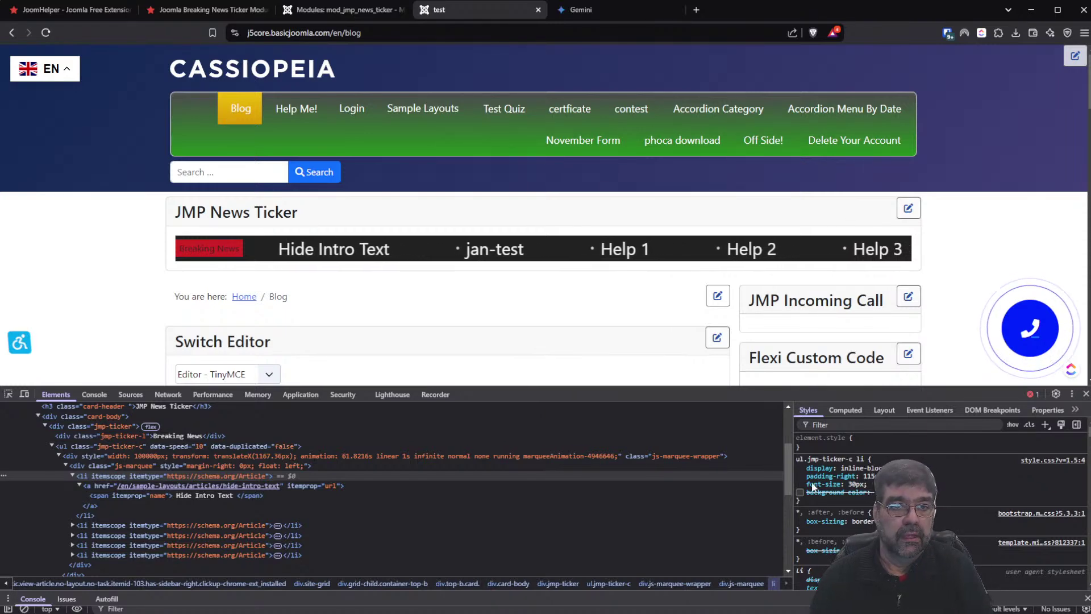
{"action": "left_click", "coordinate": [369, 12]}
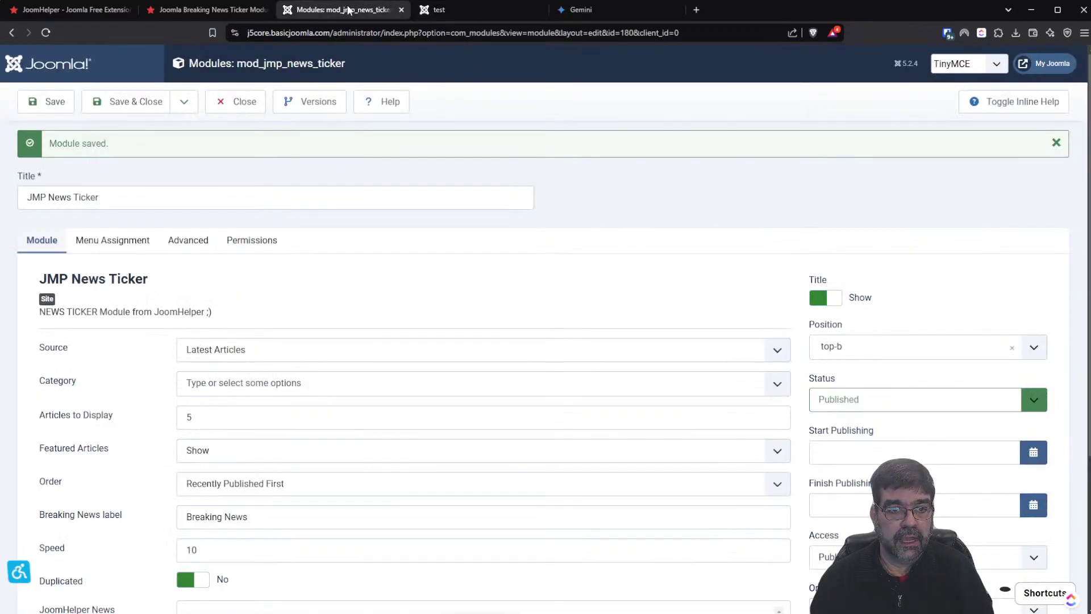
Keep Latest Articles as the source, add the Joomla and Typography categories, then reload the site.
{"action": "left_click", "coordinate": [253, 354]}
{"action": "left_click", "coordinate": [304, 303]}
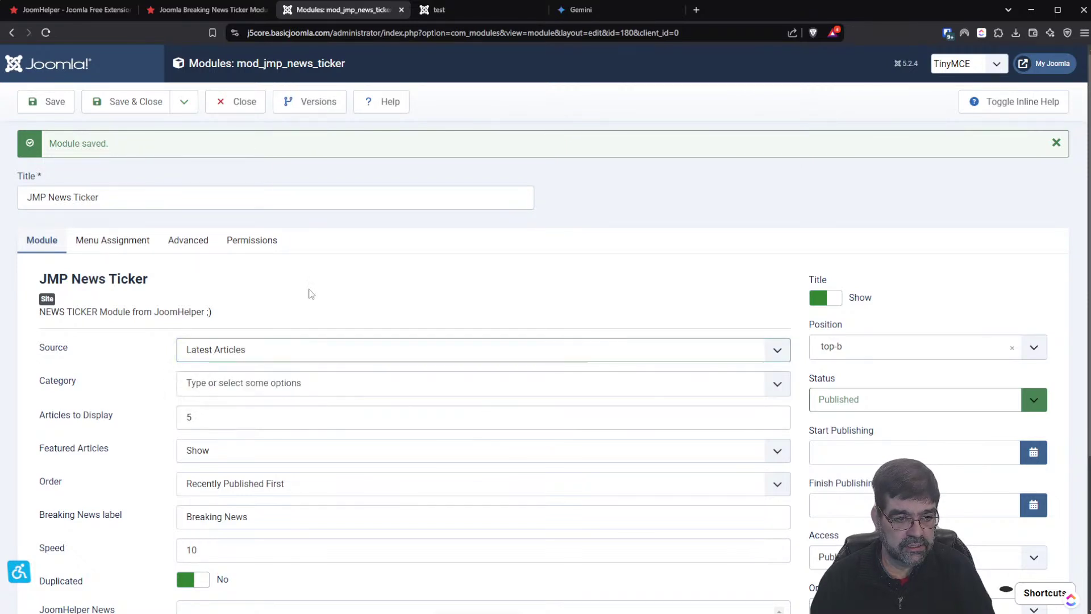
{"action": "left_click", "coordinate": [191, 382]}
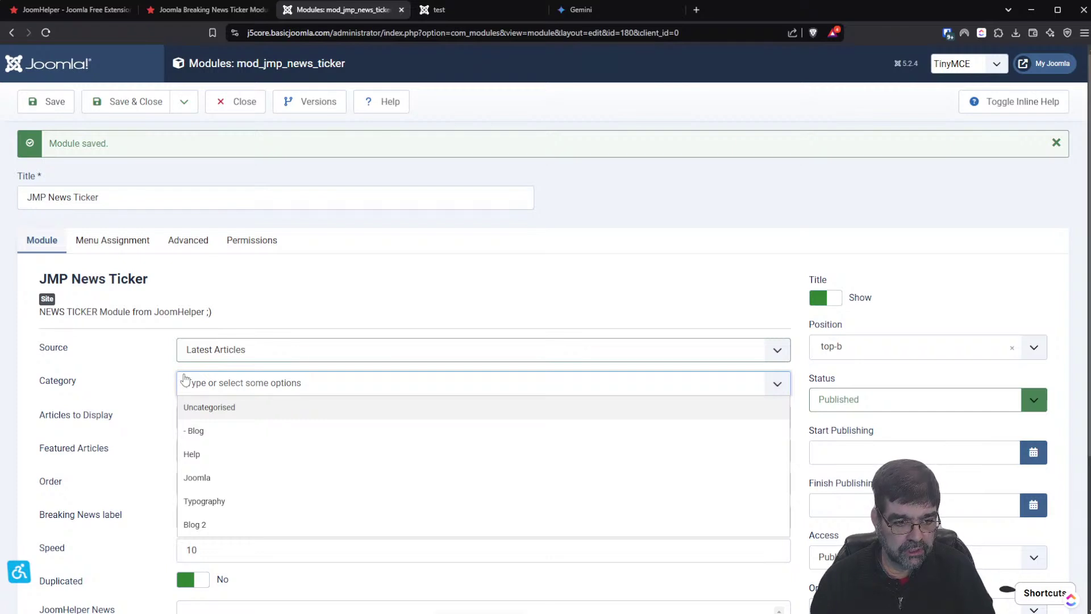
{"action": "left_click", "coordinate": [205, 482]}
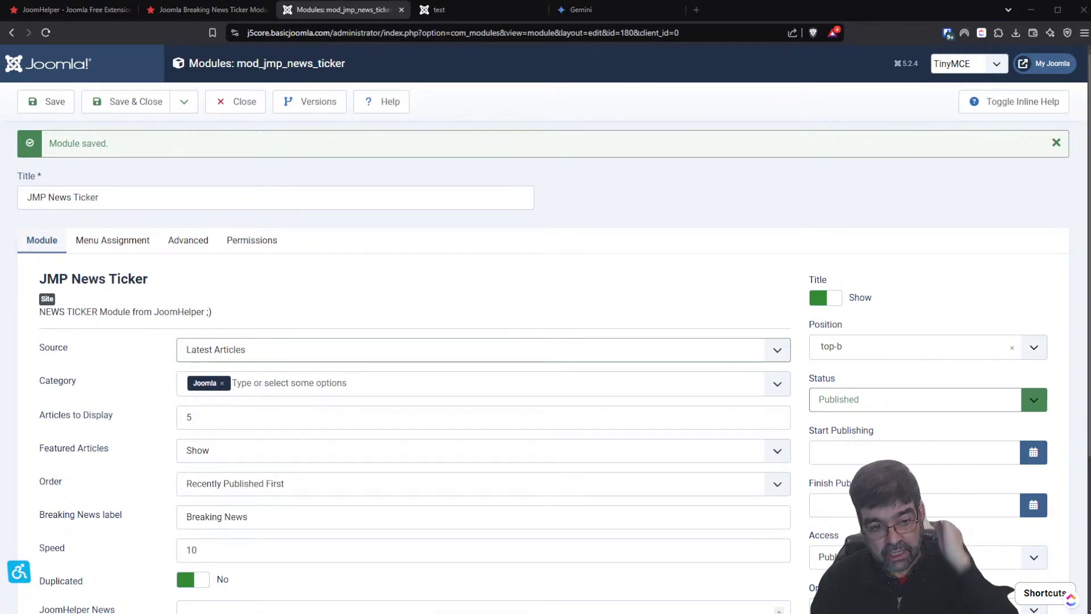
{"action": "scroll", "coordinate": [487, 419], "scroll_direction": "down", "scroll_amount": 1}
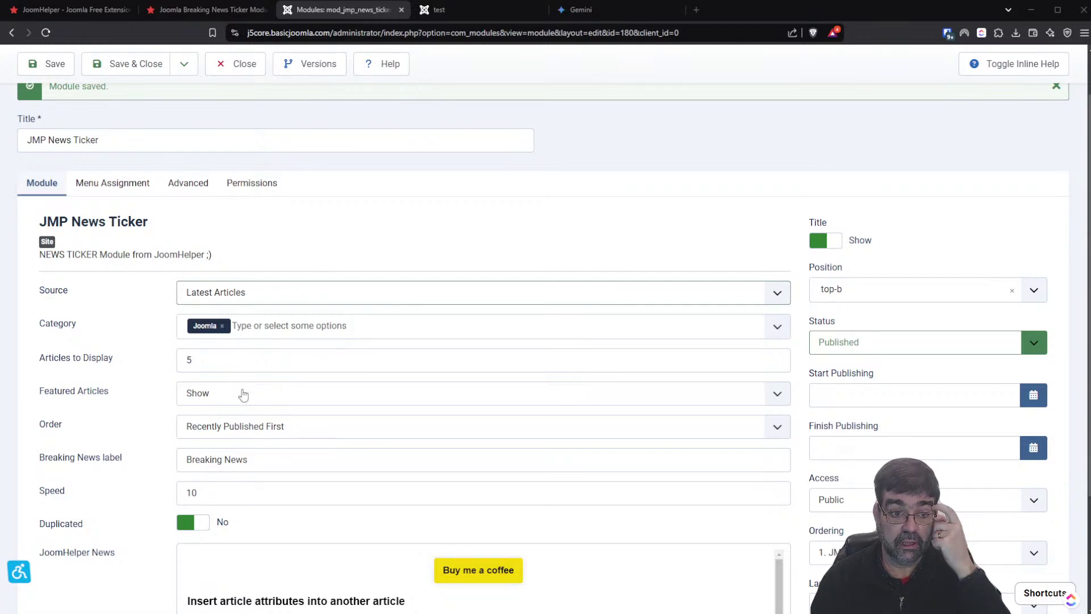
{"action": "left_click", "coordinate": [309, 324]}
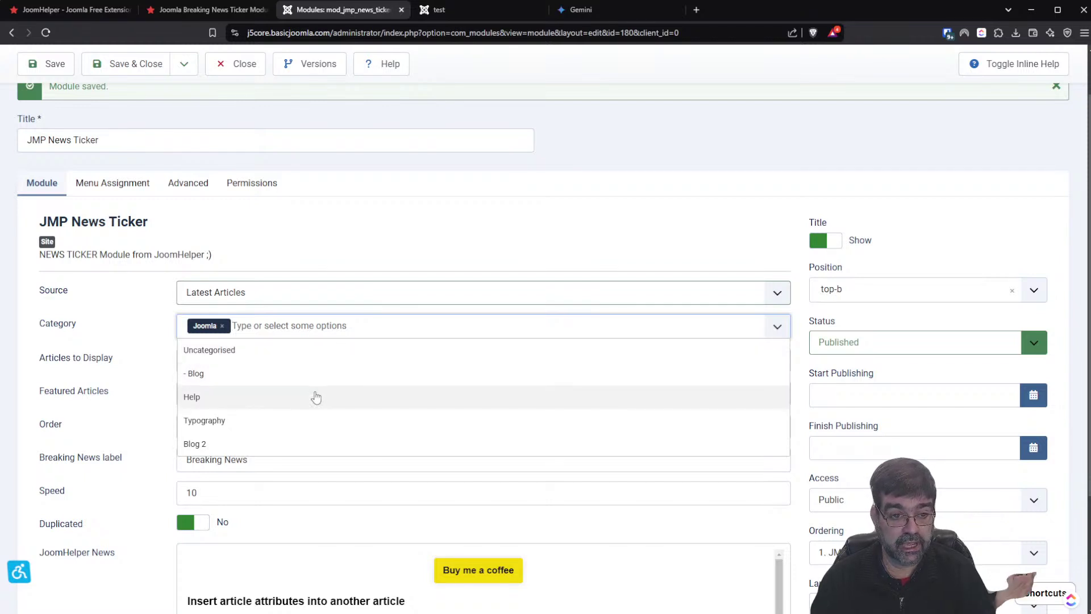
{"action": "left_click", "coordinate": [316, 418]}
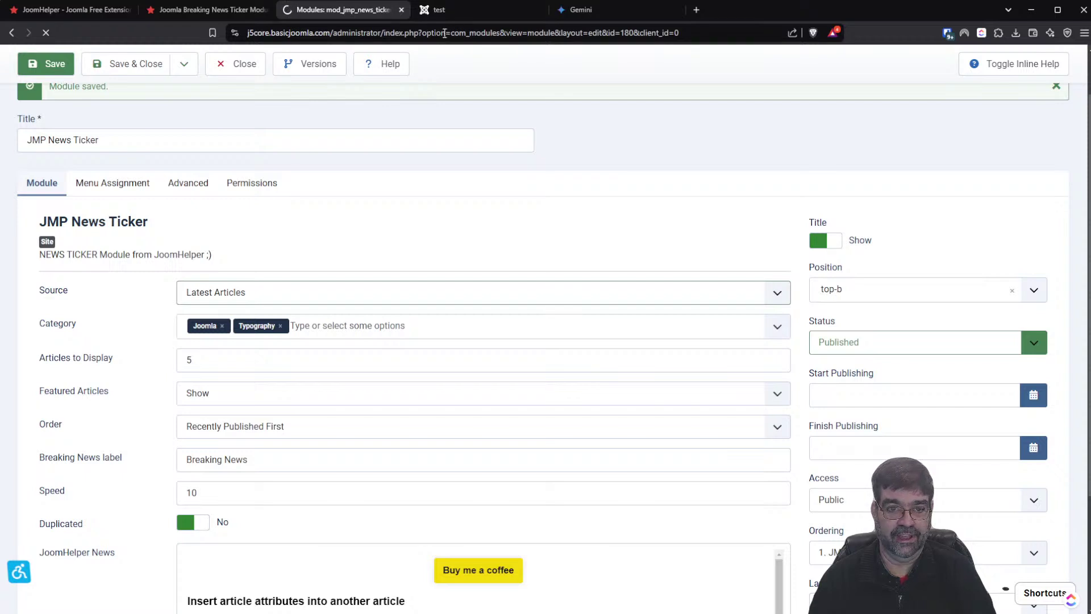
{"action": "left_click", "coordinate": [462, 11]}
{"action": "left_click", "coordinate": [46, 33]}
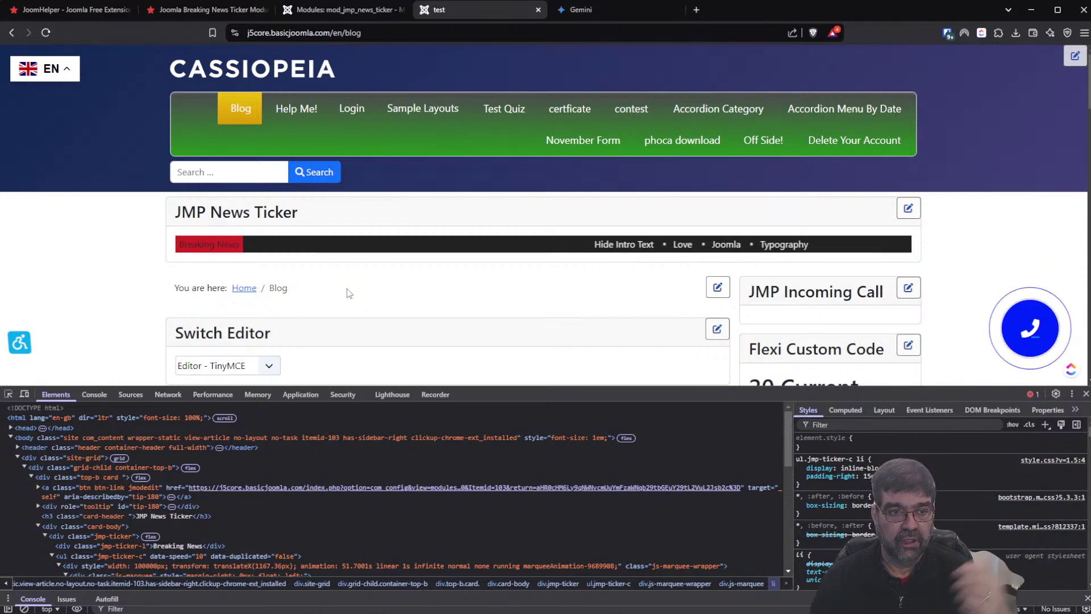
Go back to the mod_jmp_news_ticker module settings and scroll down to its options.
{"action": "left_click", "coordinate": [318, 8]}
{"action": "scroll", "coordinate": [316, 178], "scroll_direction": "down", "scroll_amount": 2}
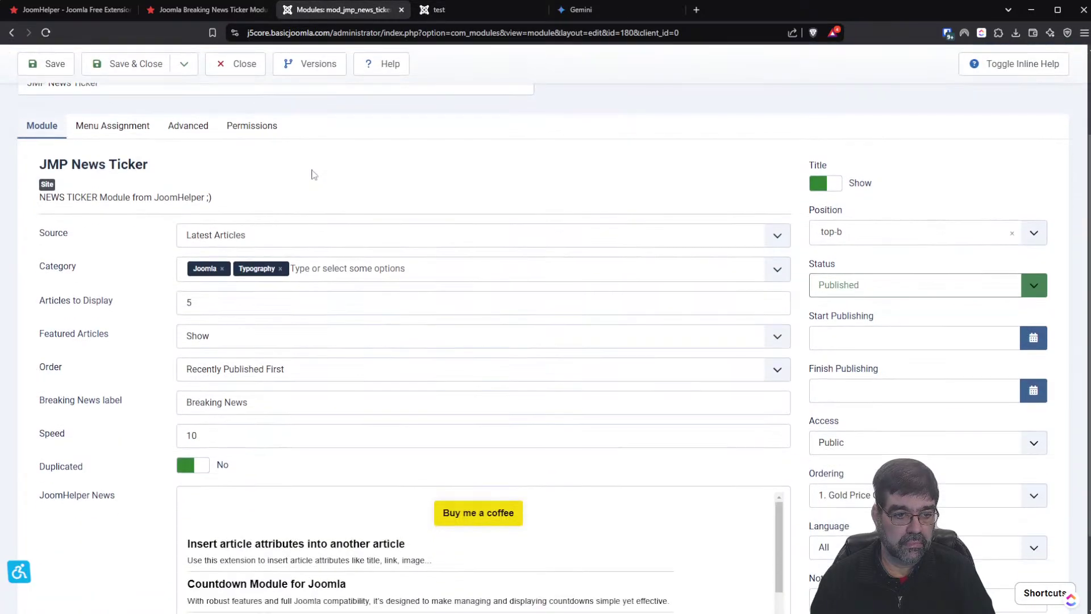
Replace the Breaking News label with 'Check This Out', save, and reload the site to see it.
{"action": "left_click_drag", "start_coordinate": [272, 405], "coordinate": [197, 403]}
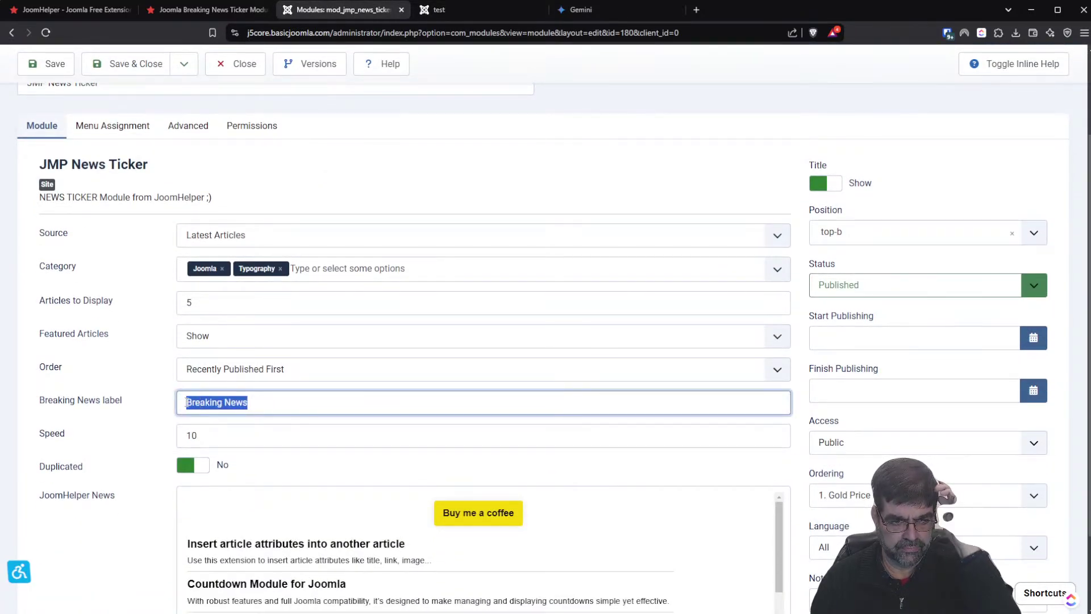
{"action": "type", "text": "C"}
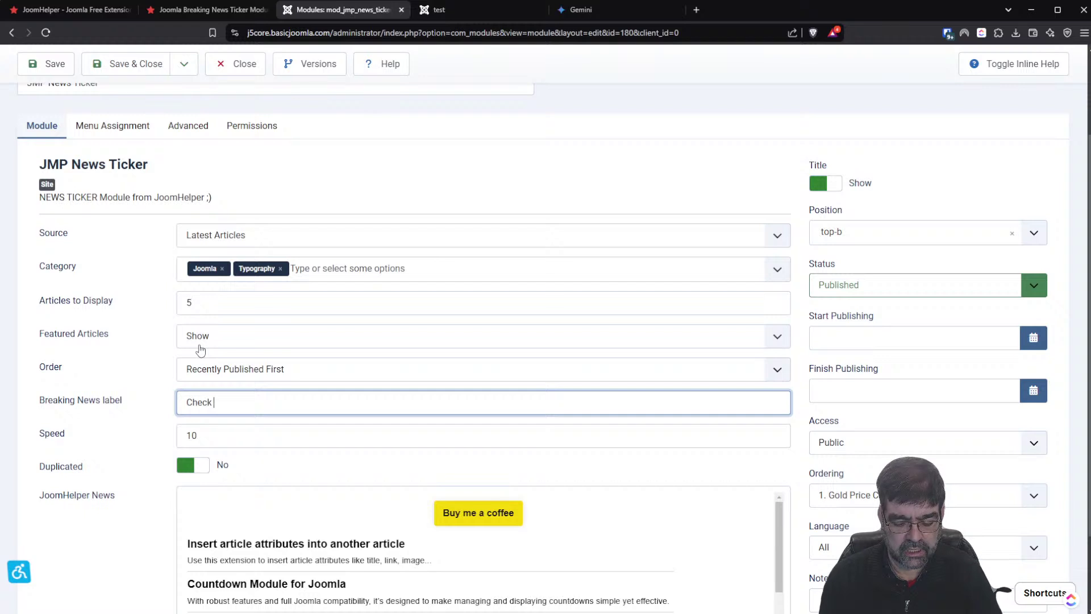
{"action": "type", "text": "heck This Out"}
{"action": "left_click", "coordinate": [34, 67]}
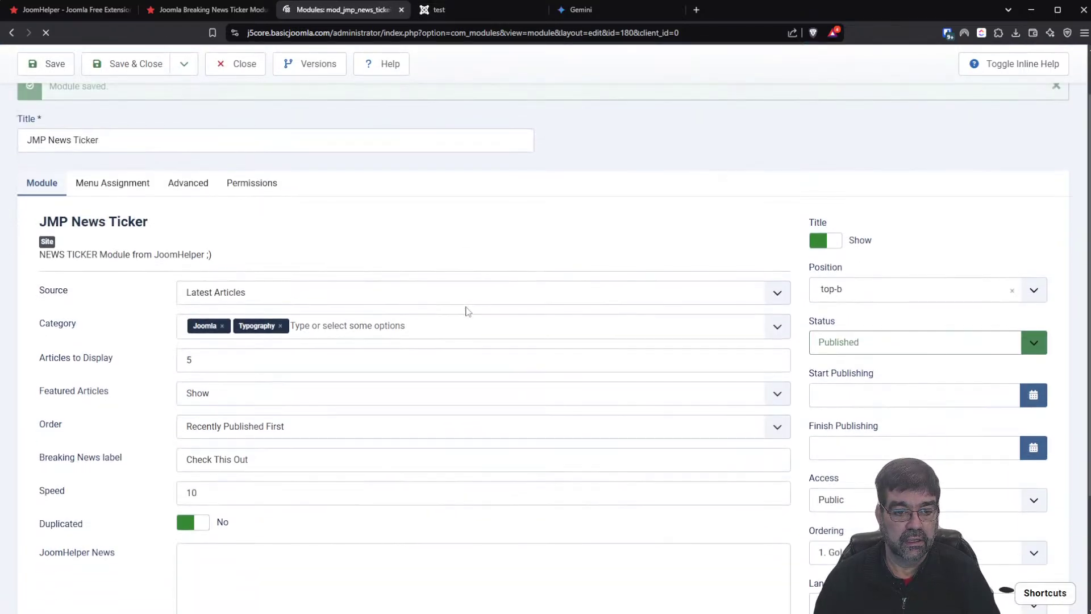
{"action": "left_click", "coordinate": [439, 10]}
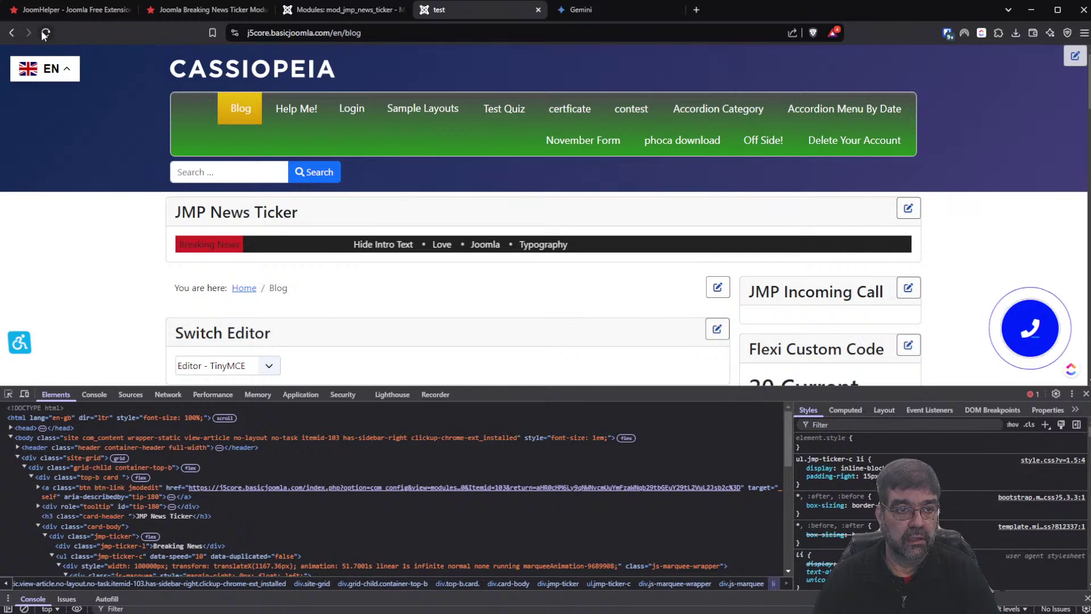
{"action": "left_click", "coordinate": [45, 33]}
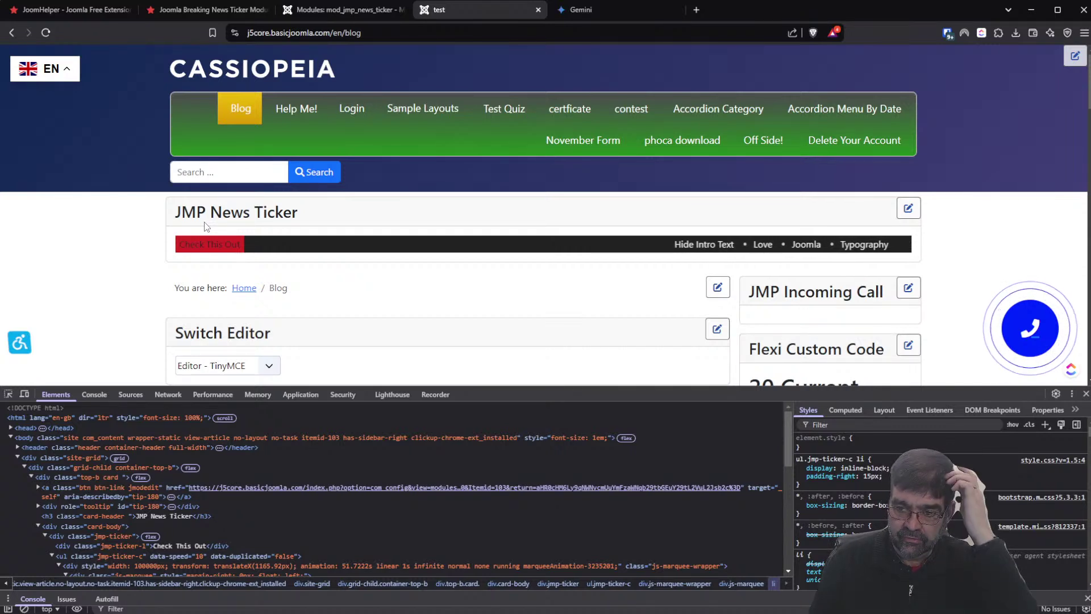
Set the ticker Source to Custom in the module settings.
{"action": "left_click", "coordinate": [348, 12]}
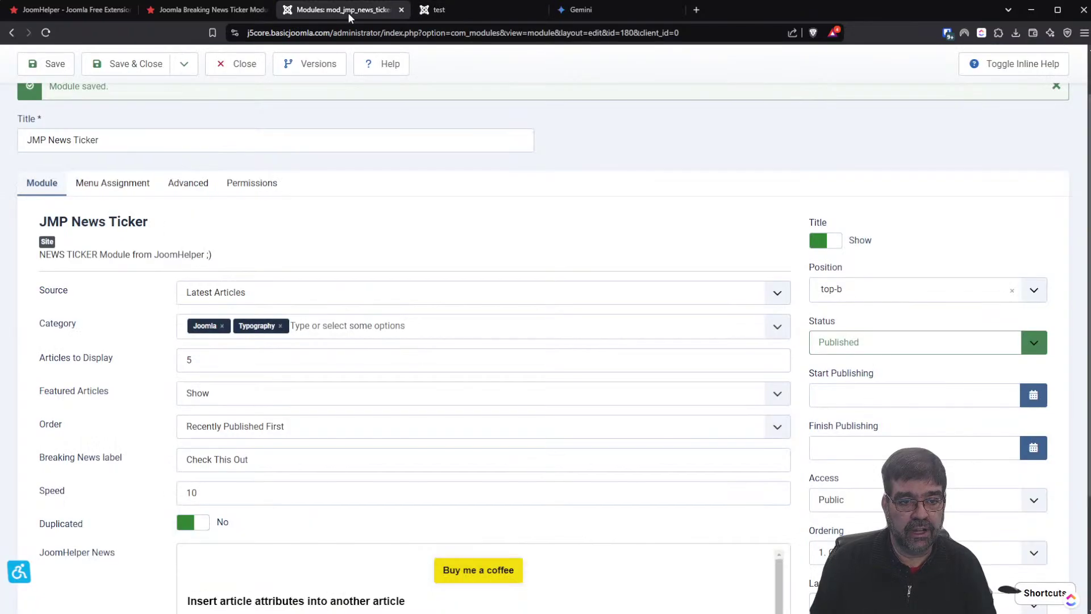
{"action": "left_click", "coordinate": [221, 301]}
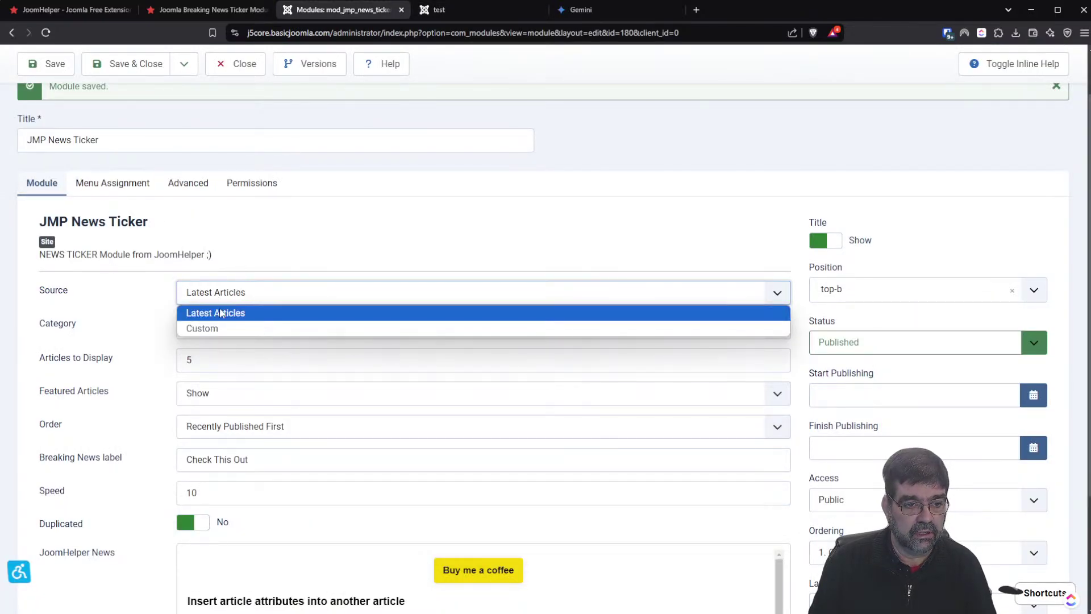
{"action": "left_click", "coordinate": [220, 327]}
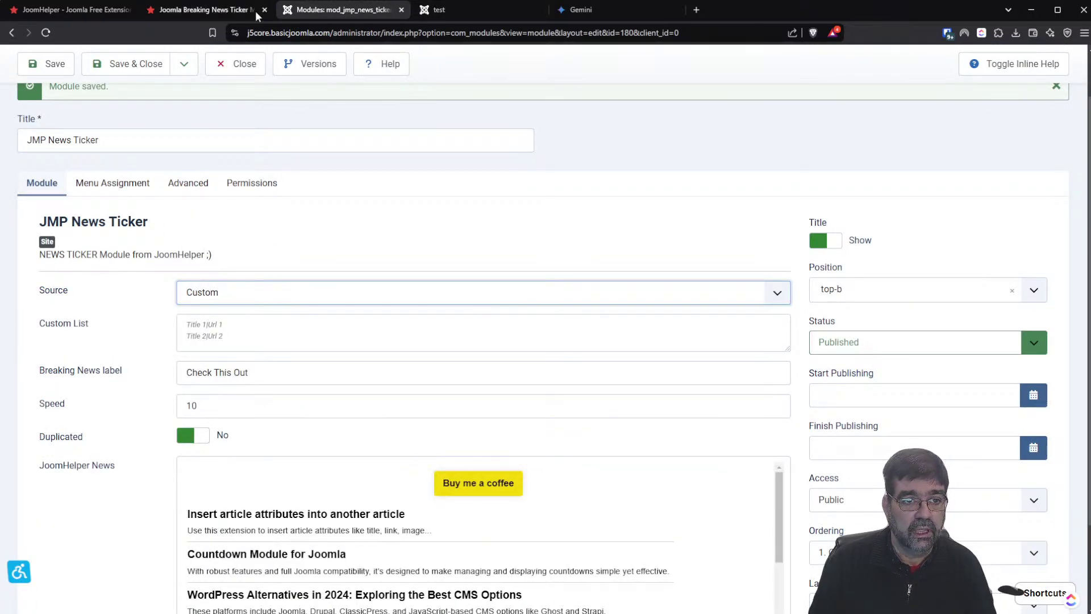
{"action": "left_click", "coordinate": [254, 11]}
{"action": "scroll", "coordinate": [278, 334], "scroll_direction": "down", "scroll_amount": 3}
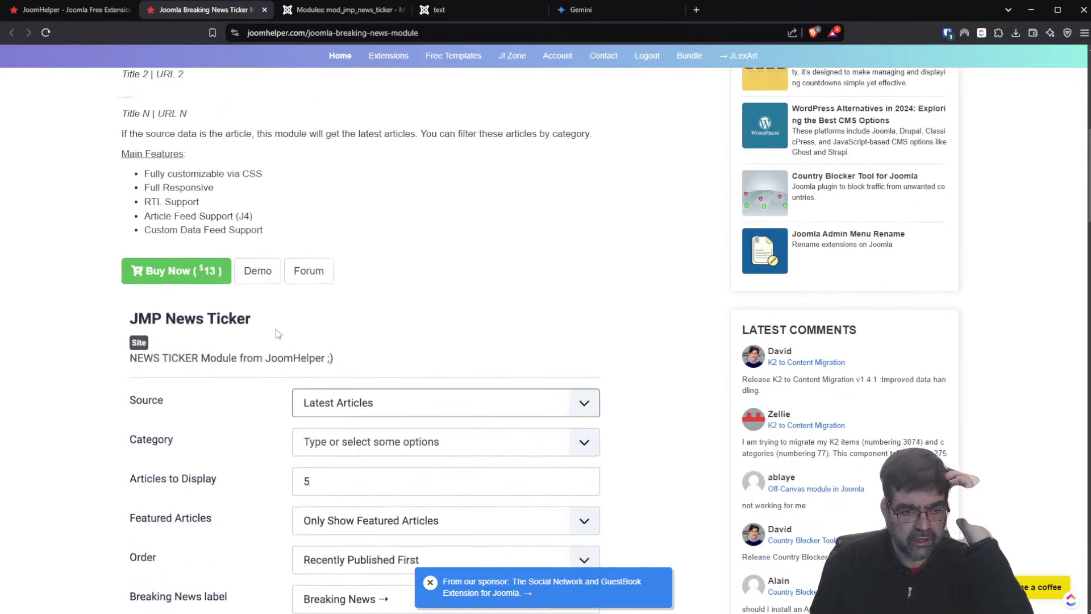
{"action": "scroll", "coordinate": [278, 334], "scroll_direction": "up", "scroll_amount": 4}
{"action": "scroll", "coordinate": [278, 333], "scroll_direction": "up", "scroll_amount": 1}
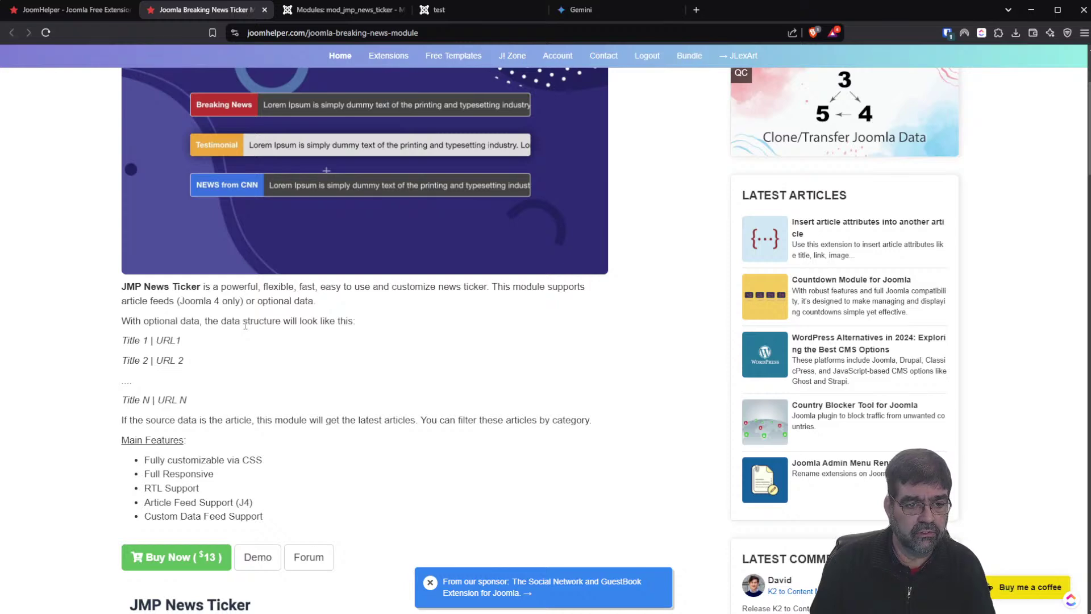
{"action": "scroll", "coordinate": [243, 325], "scroll_direction": "up", "scroll_amount": 3}
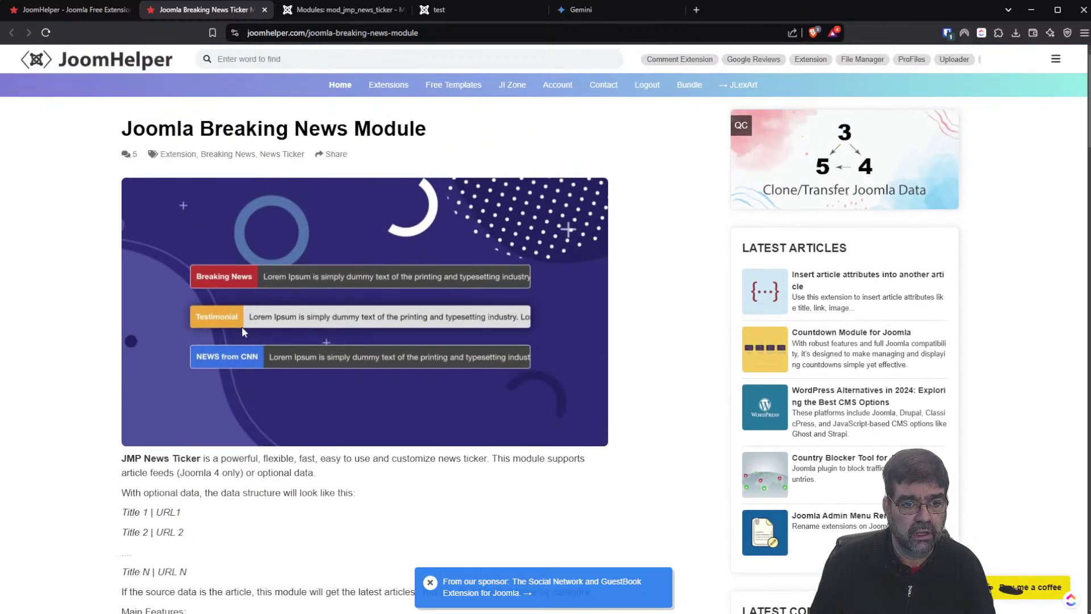
{"action": "scroll", "coordinate": [242, 329], "scroll_direction": "down", "scroll_amount": 4}
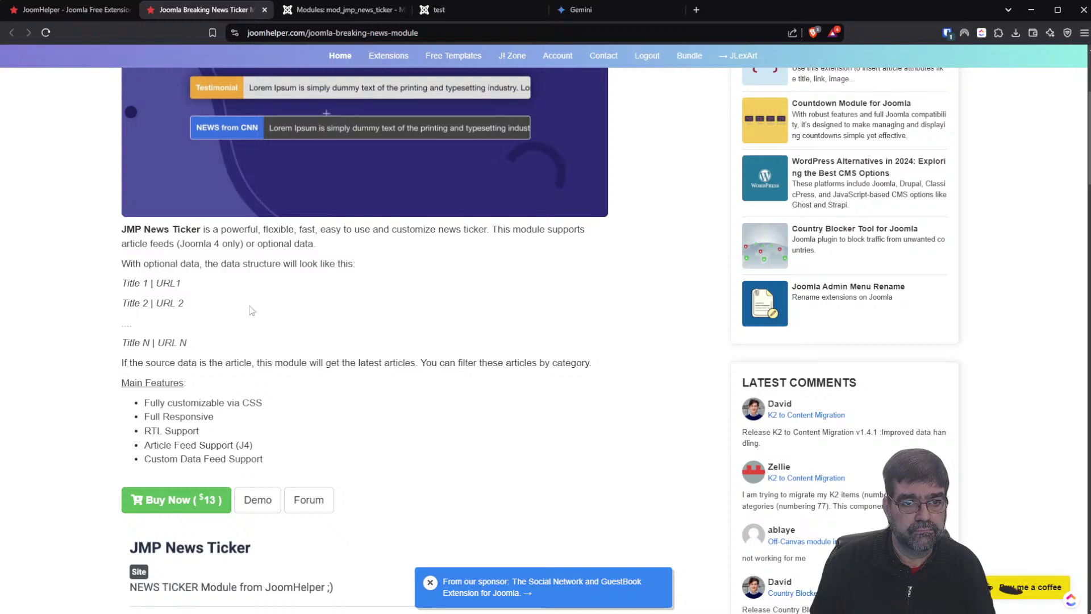
Open cbc.ca in a new Brave tab, copy its address, and scroll through its headlines.
{"action": "left_click", "coordinate": [696, 10]}
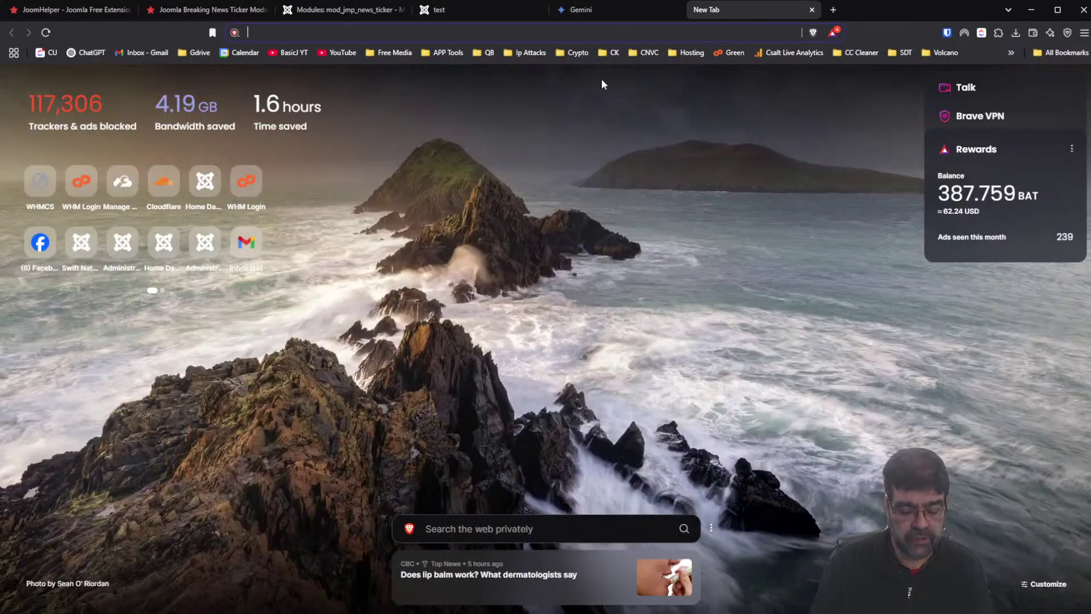
{"action": "type", "text": "cbc.c"}
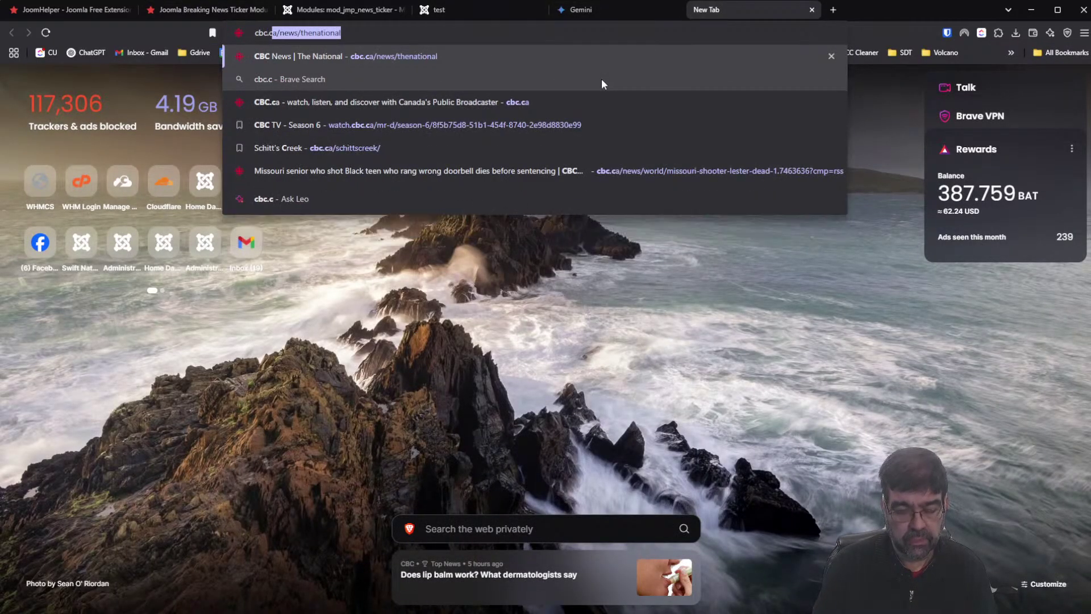
{"action": "type", "text": "a"}
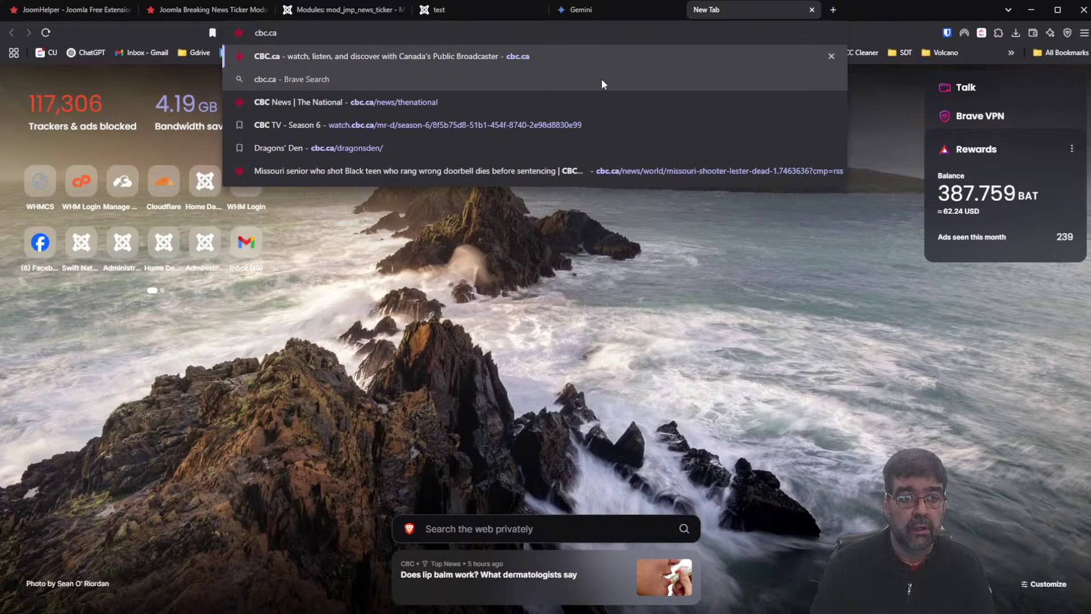
{"action": "key", "text": "Return"}
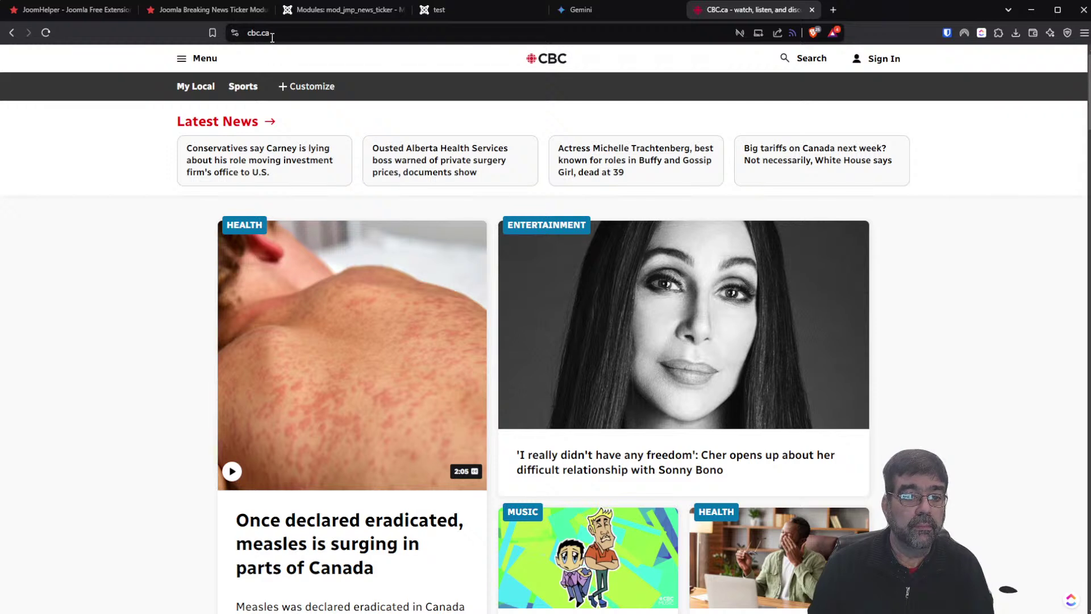
{"action": "left_click", "coordinate": [275, 33]}
{"action": "right_click", "coordinate": [276, 33]}
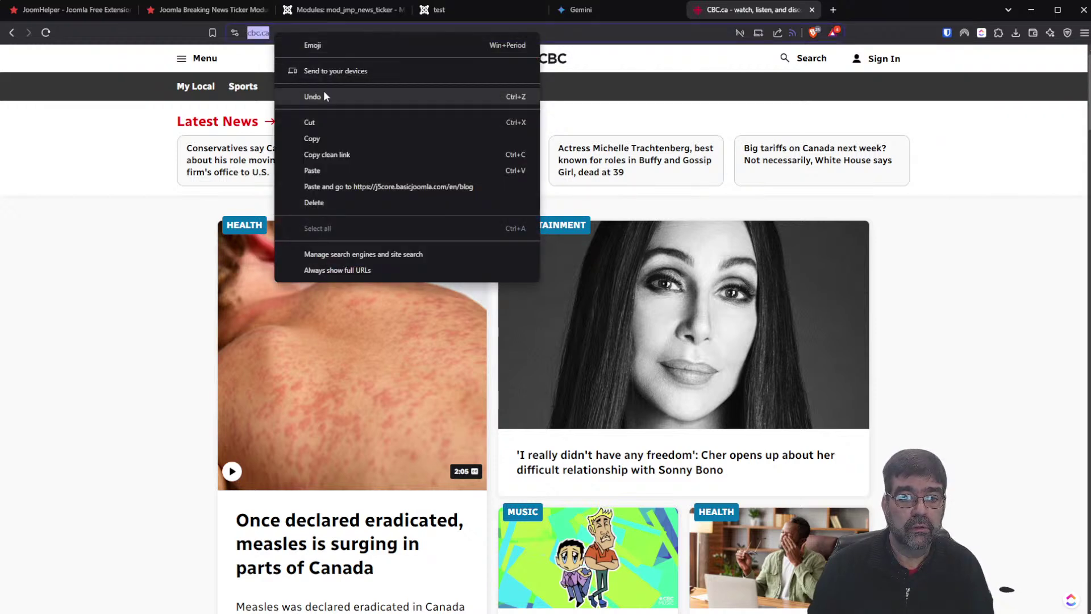
{"action": "left_click", "coordinate": [335, 138]}
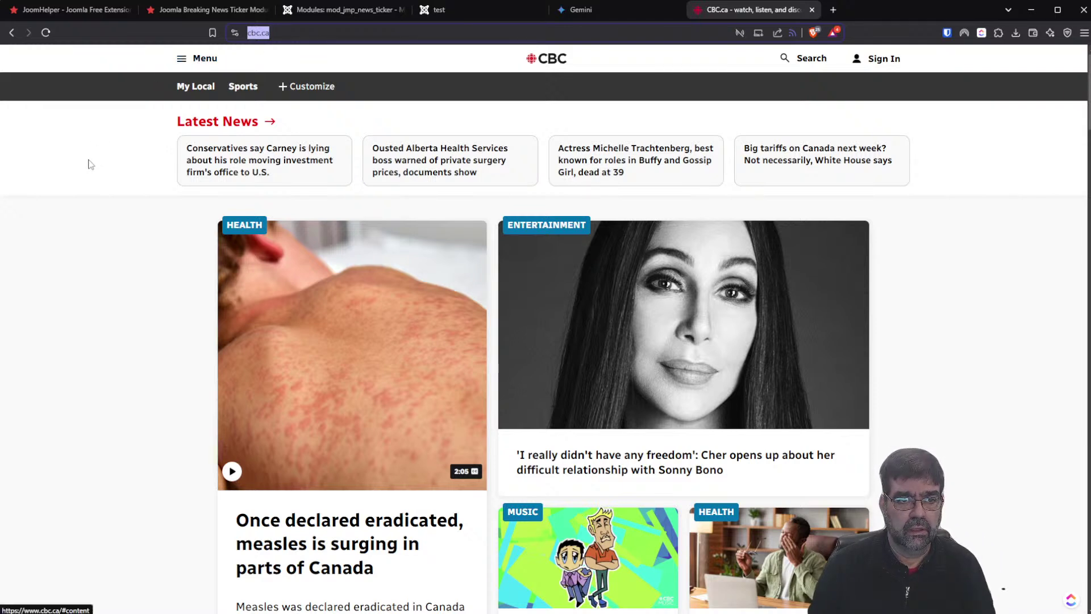
{"action": "scroll", "coordinate": [89, 165], "scroll_direction": "down", "scroll_amount": 1}
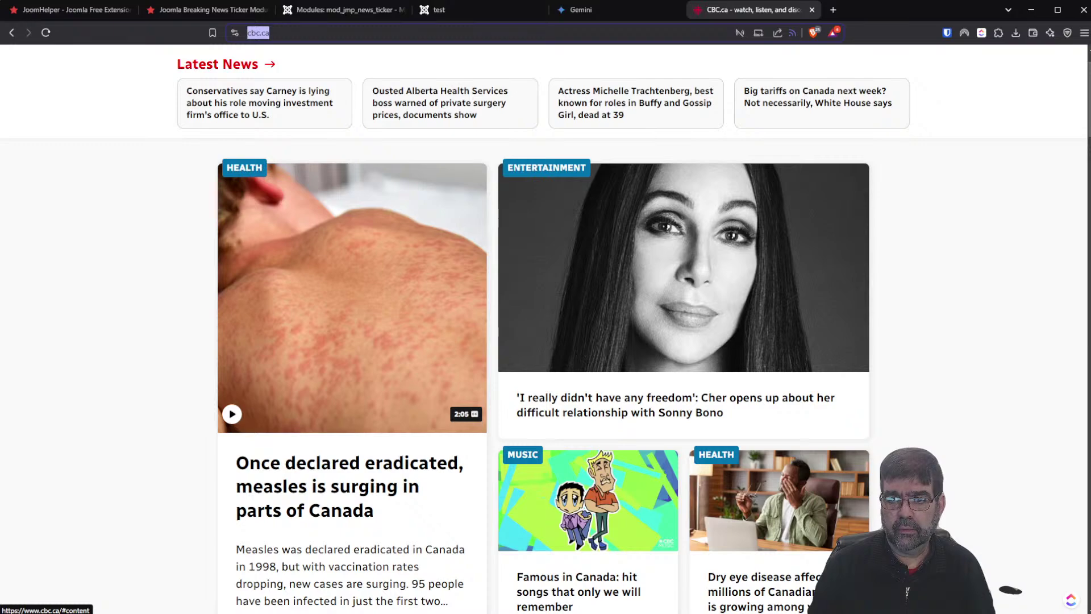
{"action": "scroll", "coordinate": [544, 329], "scroll_direction": "down", "scroll_amount": 10}
{"action": "scroll", "coordinate": [544, 329], "scroll_direction": "up", "scroll_amount": 12}
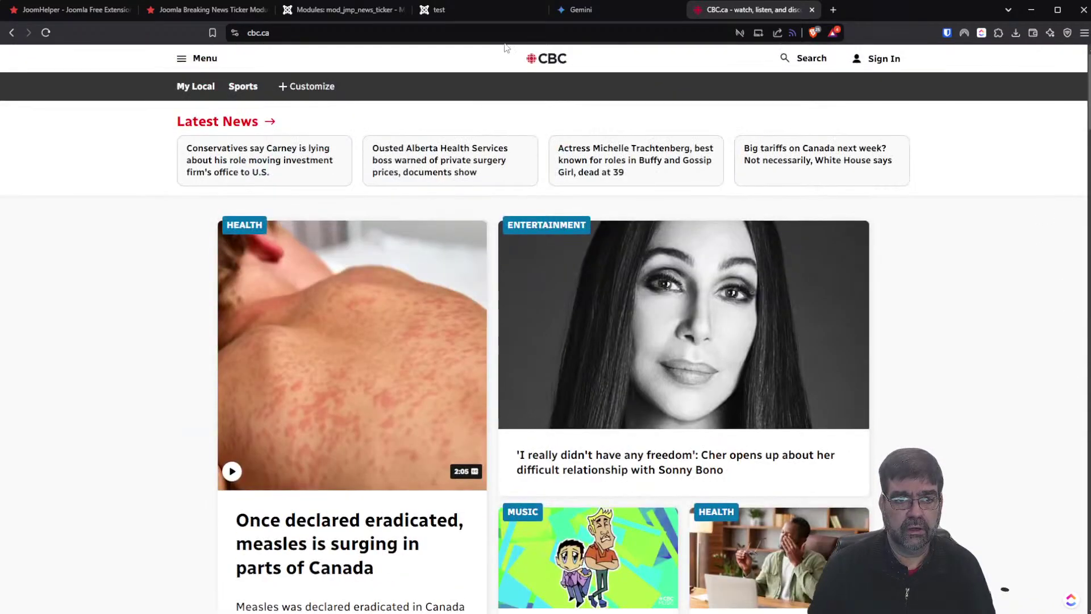
{"action": "left_click", "coordinate": [336, 34]}
Search 'rss feeds', open CBC.ca's RSS Feeds page, and copy the Top Stories feed URL.
{"action": "type", "text": "rss "}
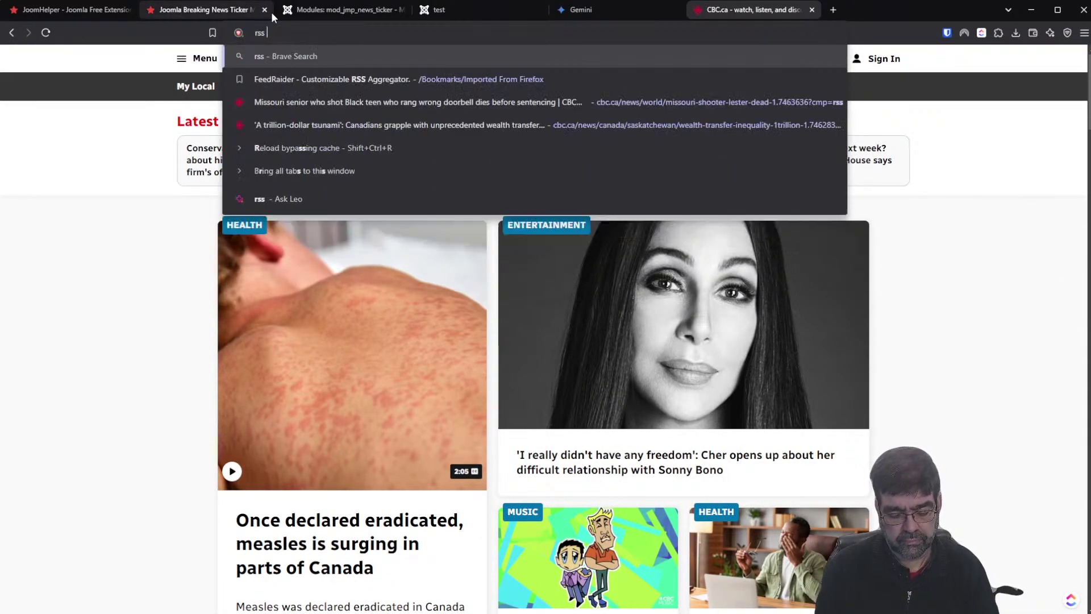
{"action": "type", "text": "feeds"}
{"action": "key", "text": "Return"}
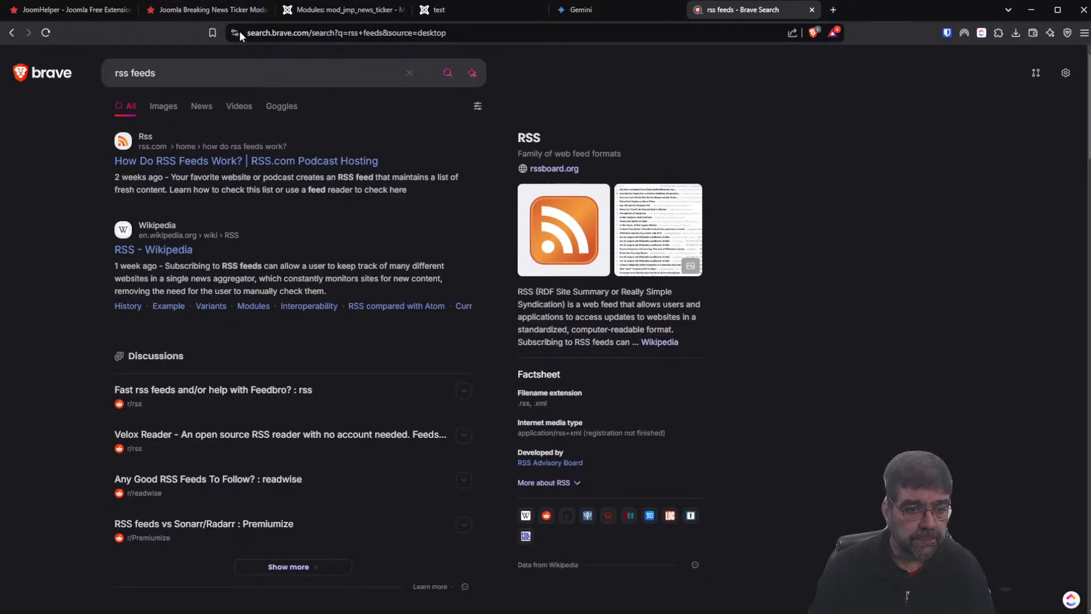
{"action": "scroll", "coordinate": [259, 173], "scroll_direction": "down", "scroll_amount": 7}
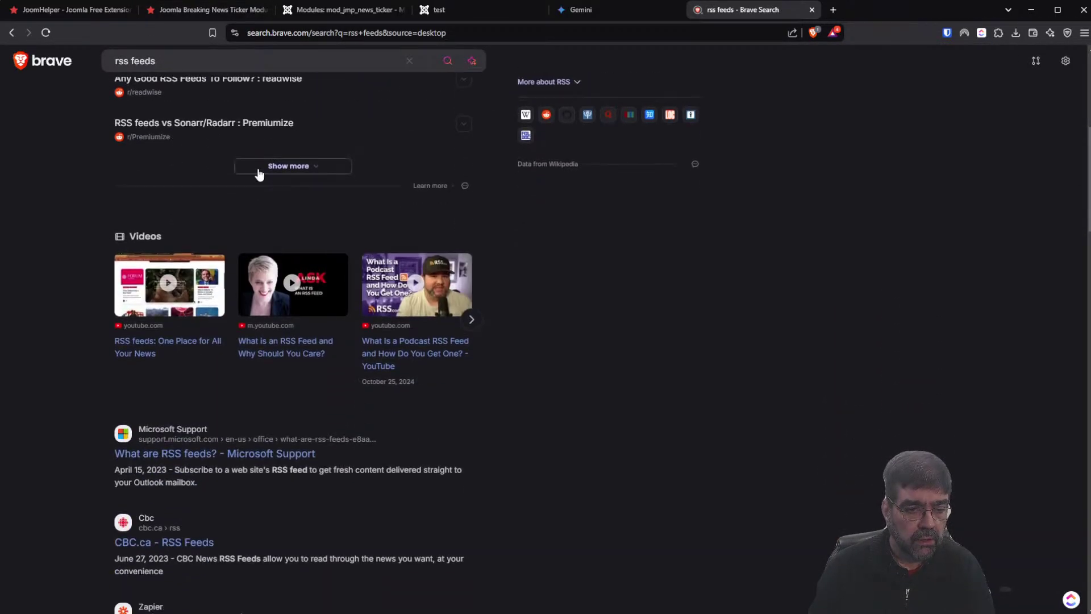
{"action": "scroll", "coordinate": [260, 173], "scroll_direction": "down", "scroll_amount": 2}
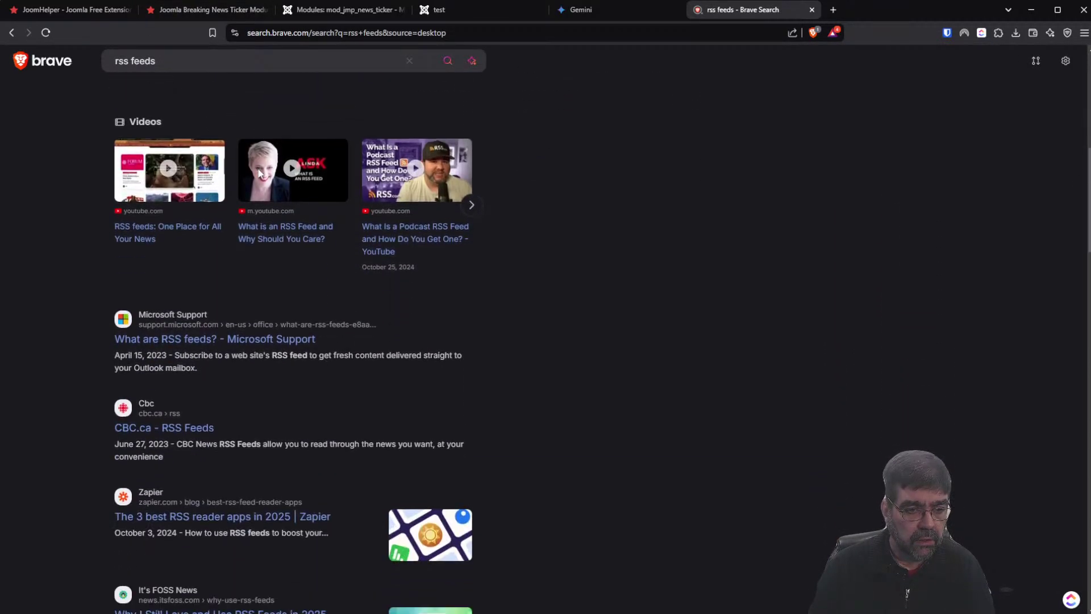
{"action": "left_click", "coordinate": [182, 429]}
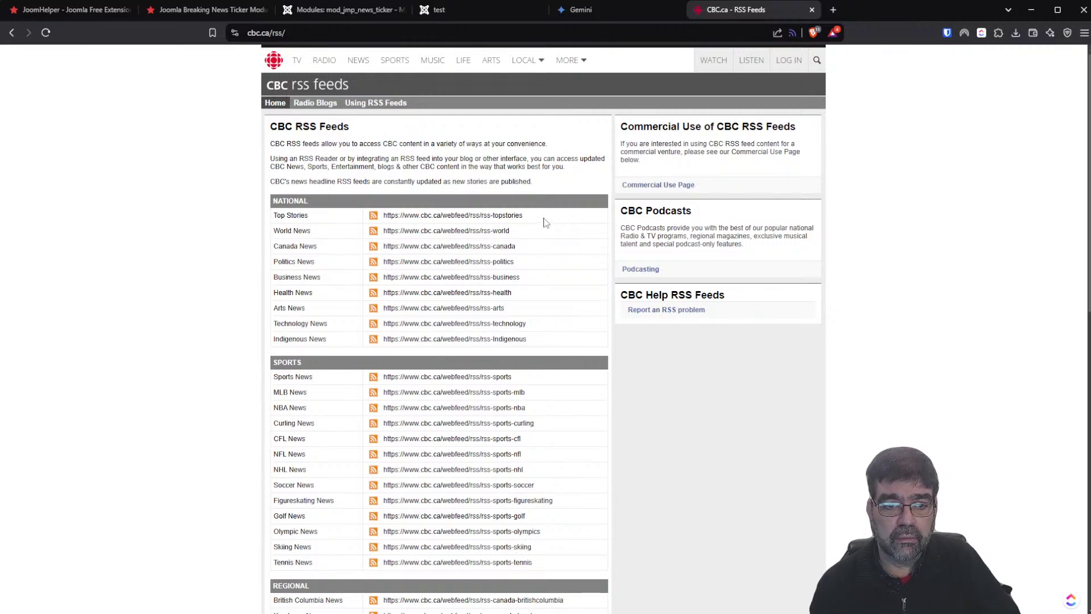
{"action": "left_click_drag", "start_coordinate": [500, 226], "coordinate": [390, 215]}
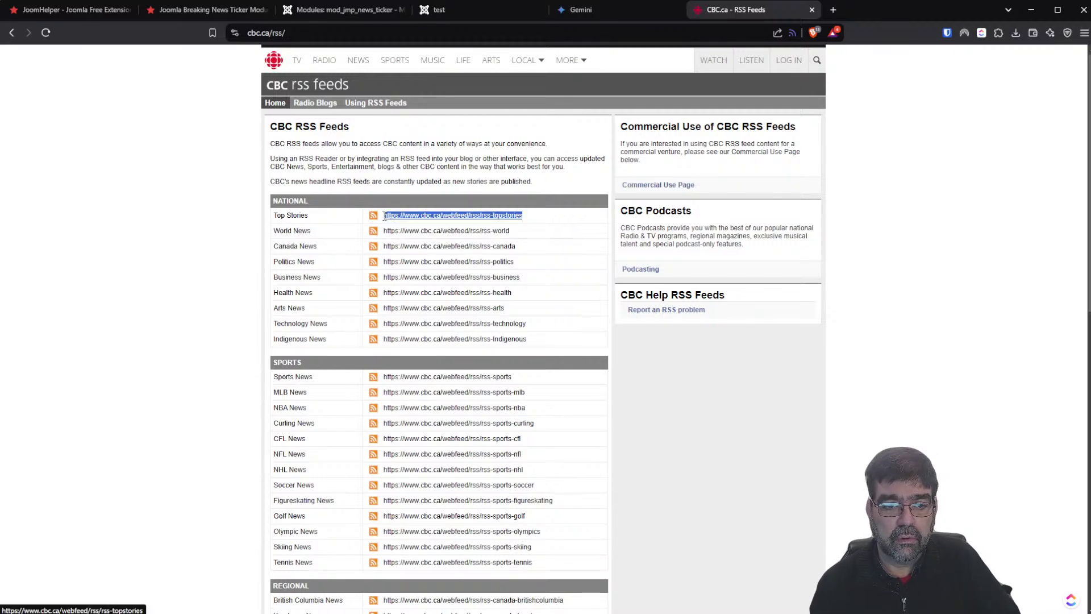
{"action": "right_click", "coordinate": [389, 222]}
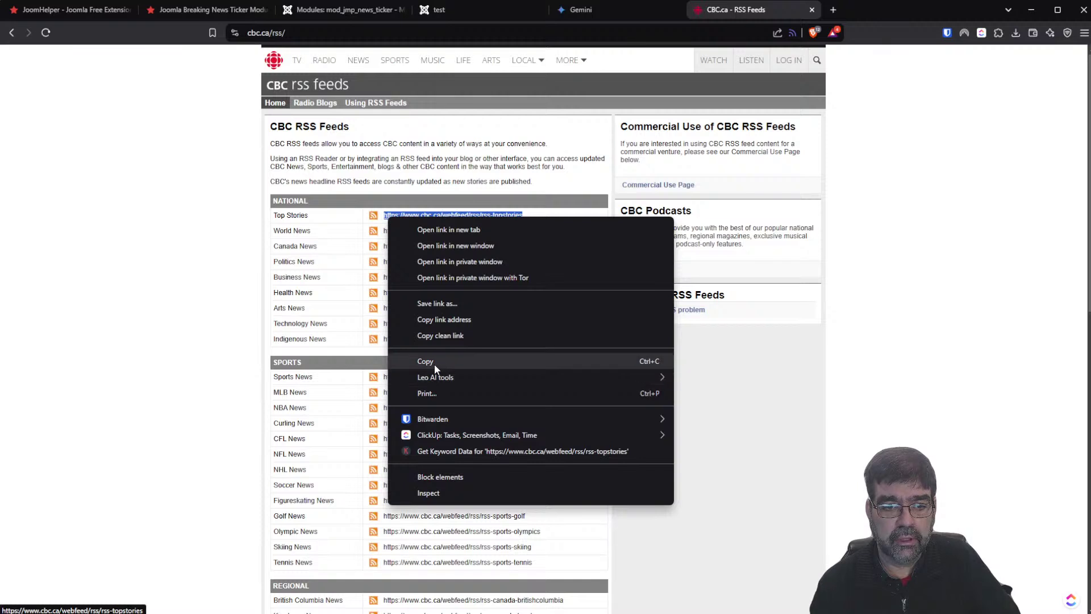
{"action": "left_click", "coordinate": [434, 364]}
{"action": "left_click", "coordinate": [334, 12]}
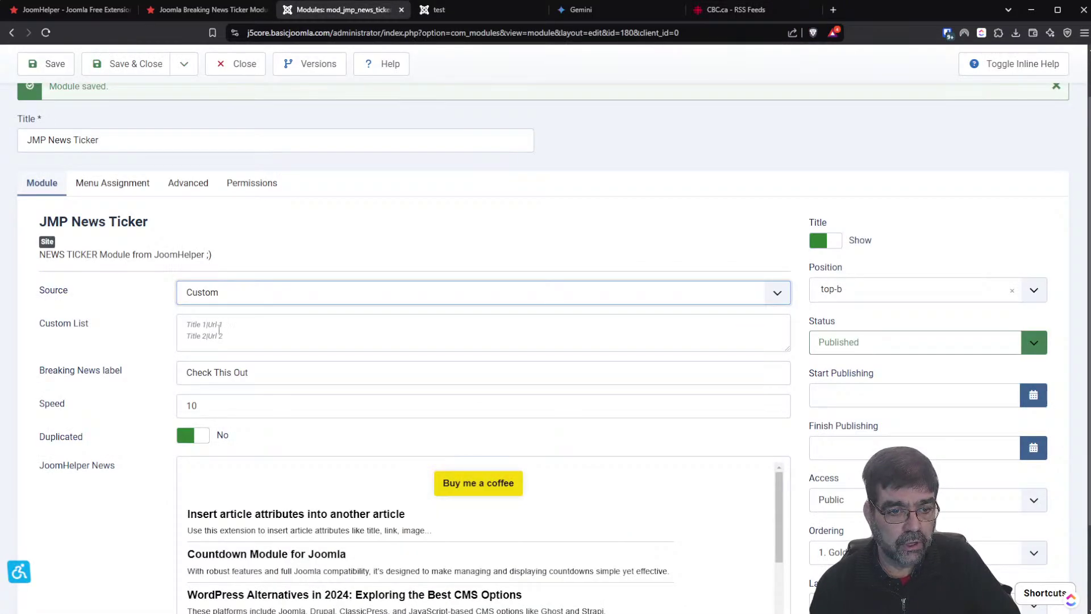
{"action": "left_click", "coordinate": [204, 322]}
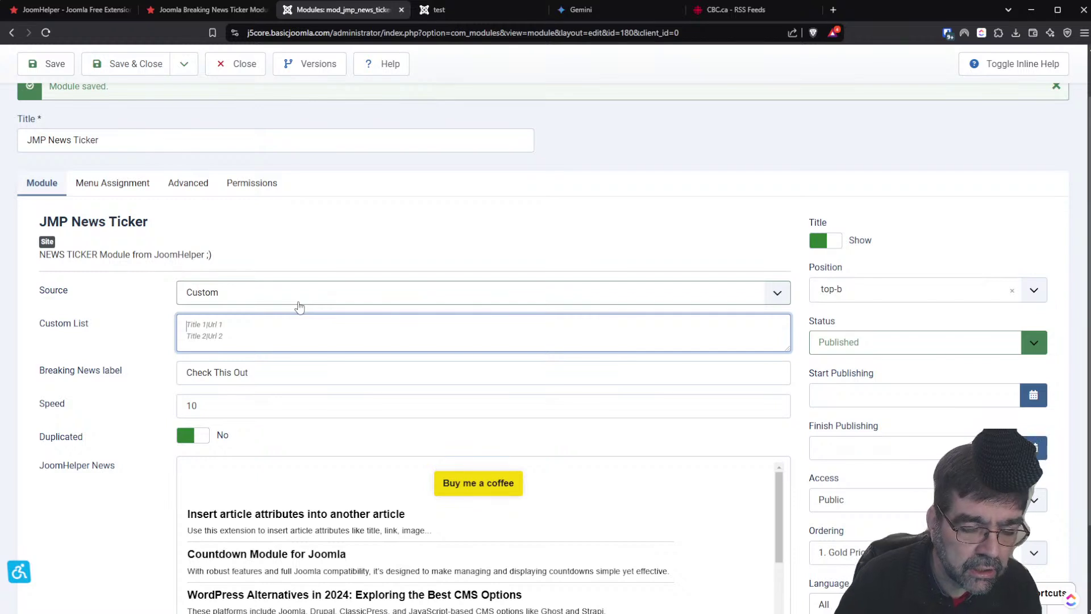
{"action": "left_click", "coordinate": [166, 11]}
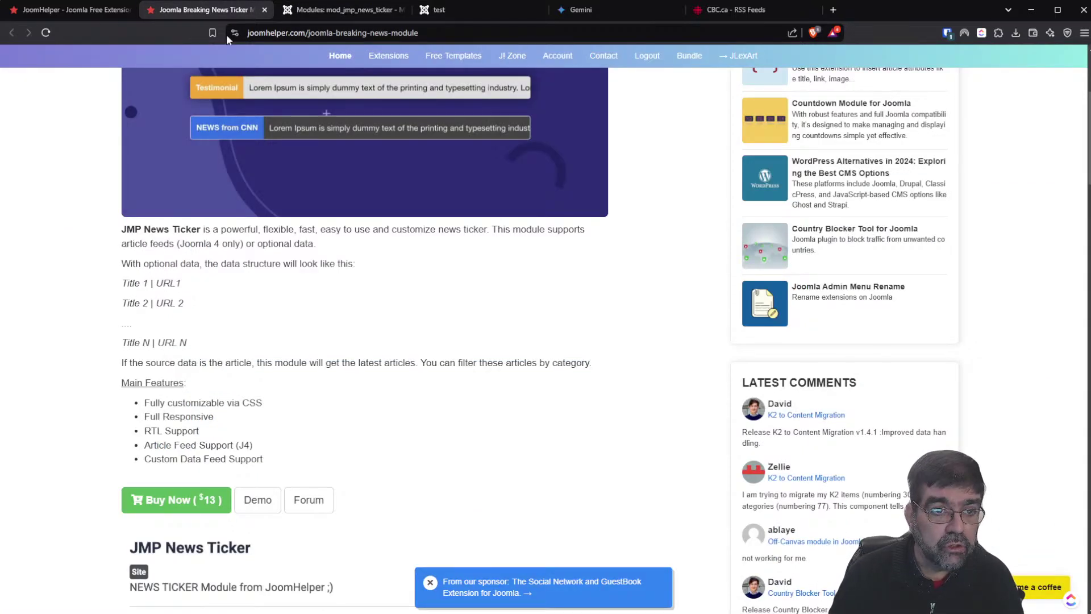
{"action": "left_click", "coordinate": [340, 15]}
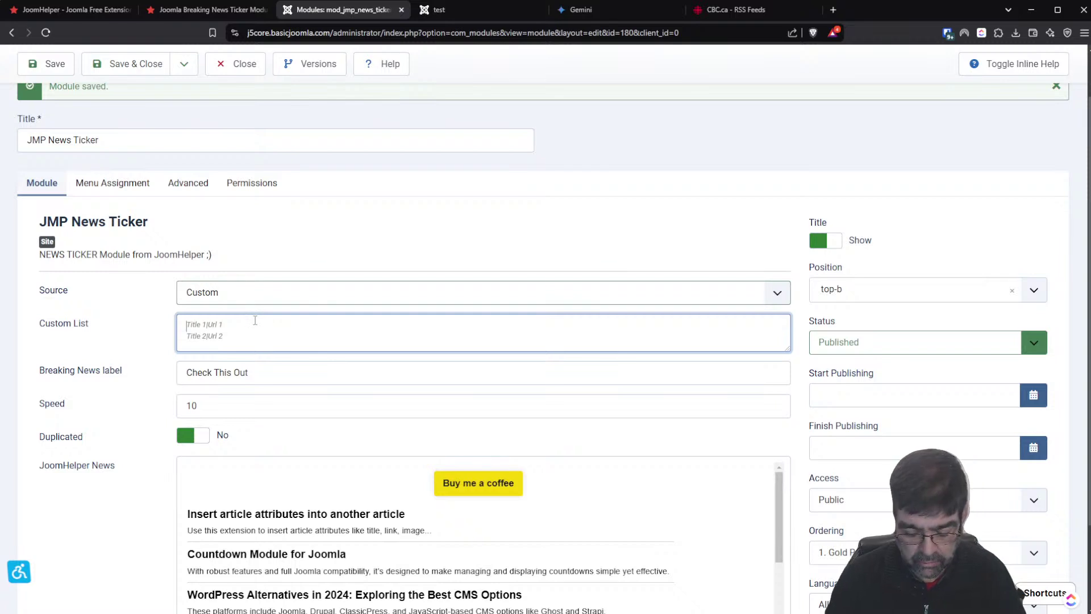
{"action": "type", "text": "CBC World Stories |"}
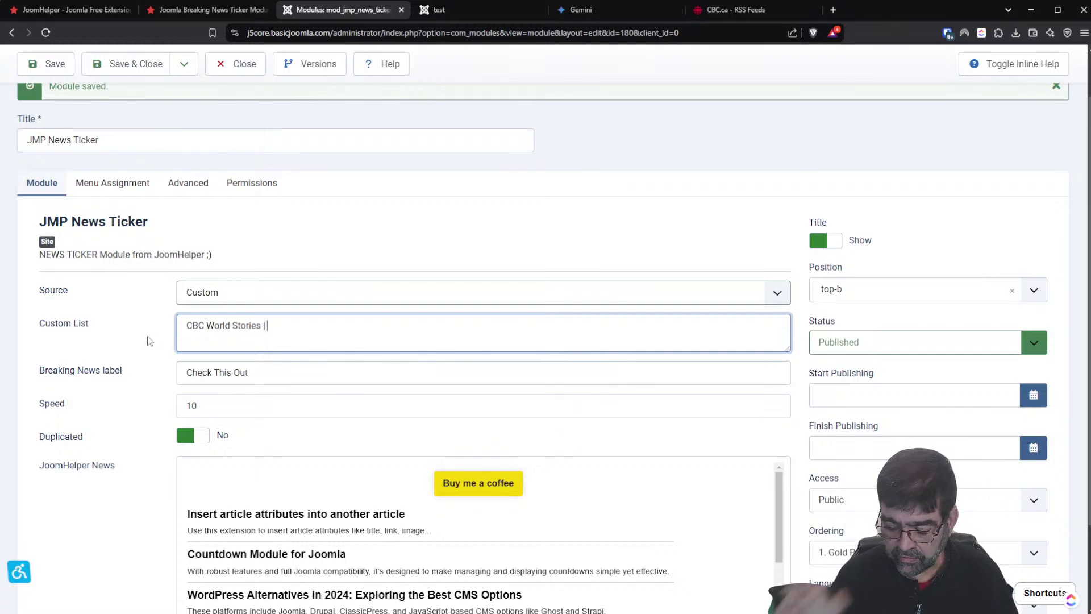
{"action": "left_click", "coordinate": [172, 9]}
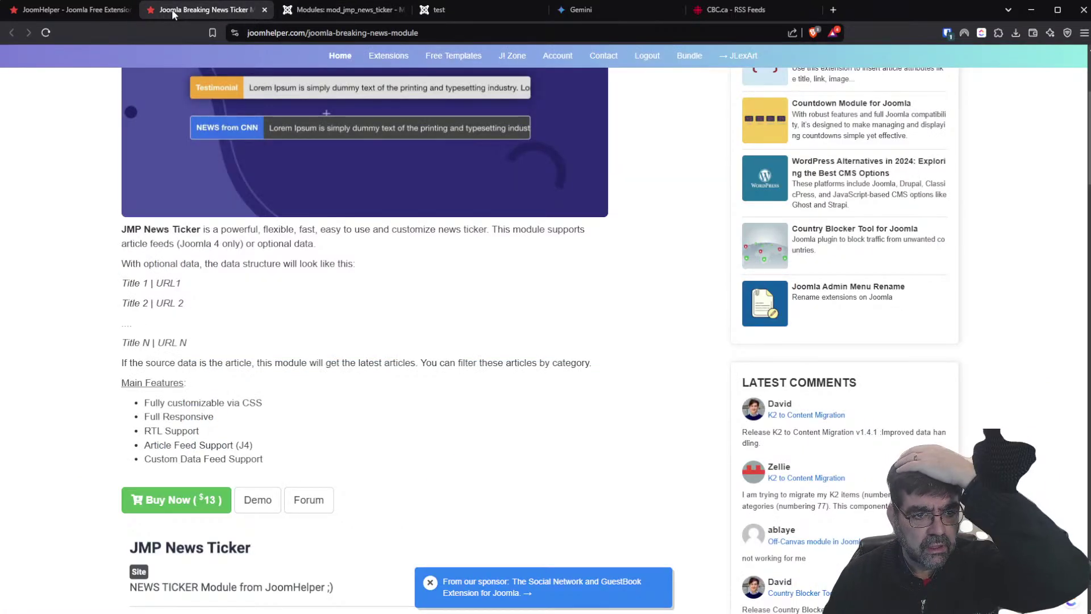
{"action": "scroll", "coordinate": [375, 253], "scroll_direction": "down", "scroll_amount": 4}
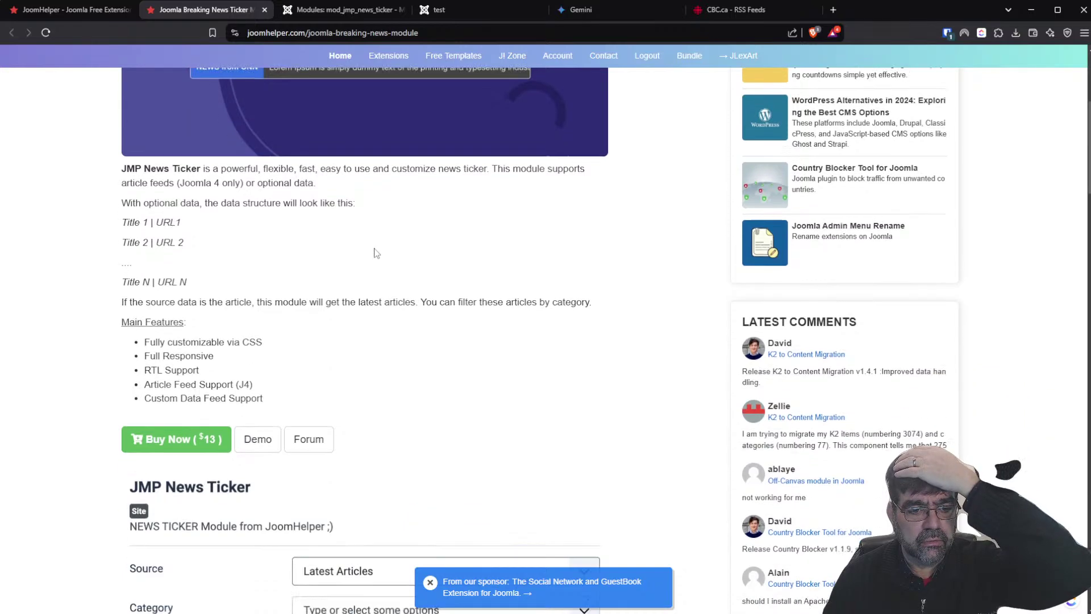
{"action": "scroll", "coordinate": [373, 253], "scroll_direction": "down", "scroll_amount": 5}
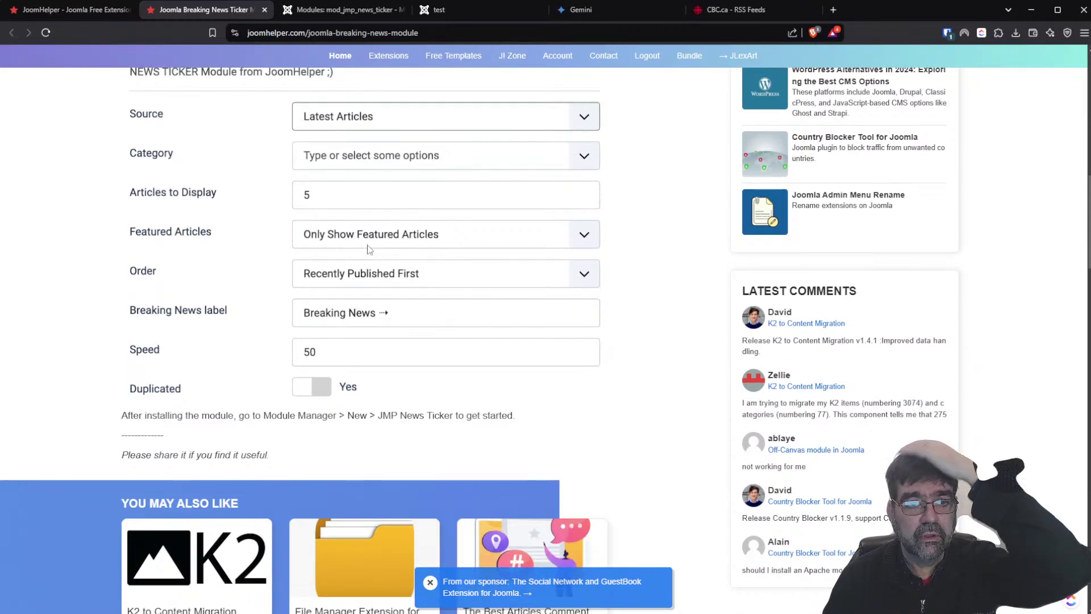
{"action": "left_click", "coordinate": [344, 14]}
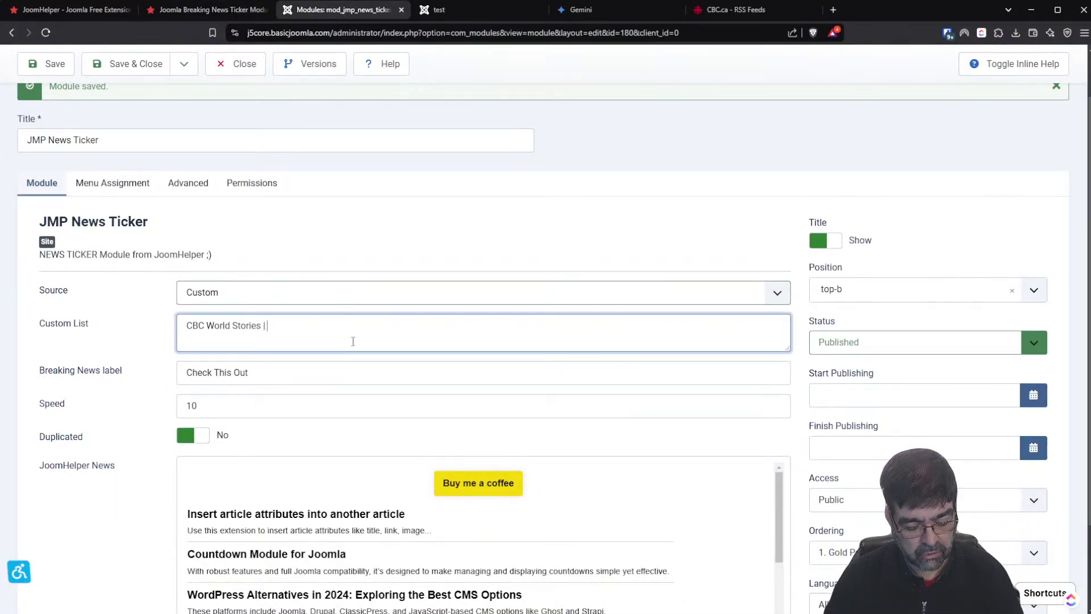
{"action": "key", "text": "ctrl+v"}
{"action": "key", "text": "j"}
{"action": "key", "text": "a"}
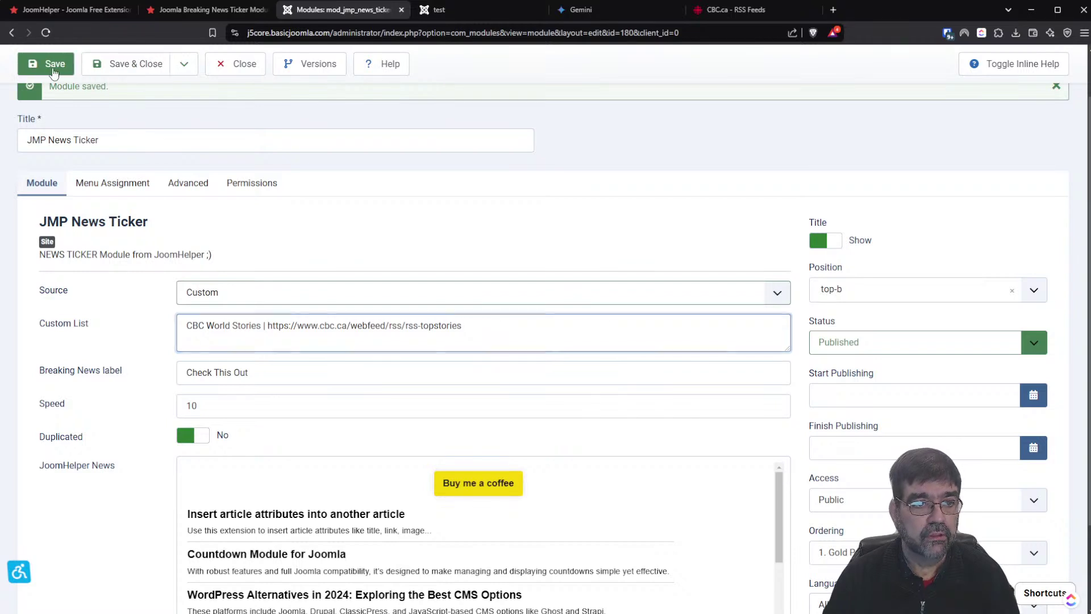
Change the ticker Speed to 20 and save the module.
{"action": "scroll", "coordinate": [288, 373], "scroll_direction": "down", "scroll_amount": 3}
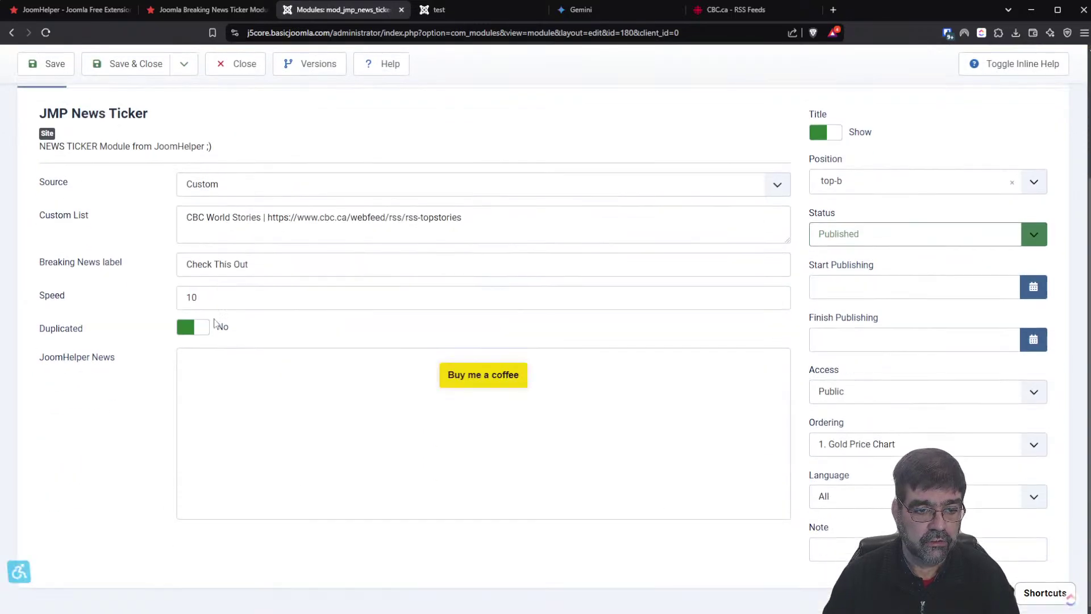
{"action": "left_click_drag", "start_coordinate": [191, 297], "coordinate": [191, 299]}
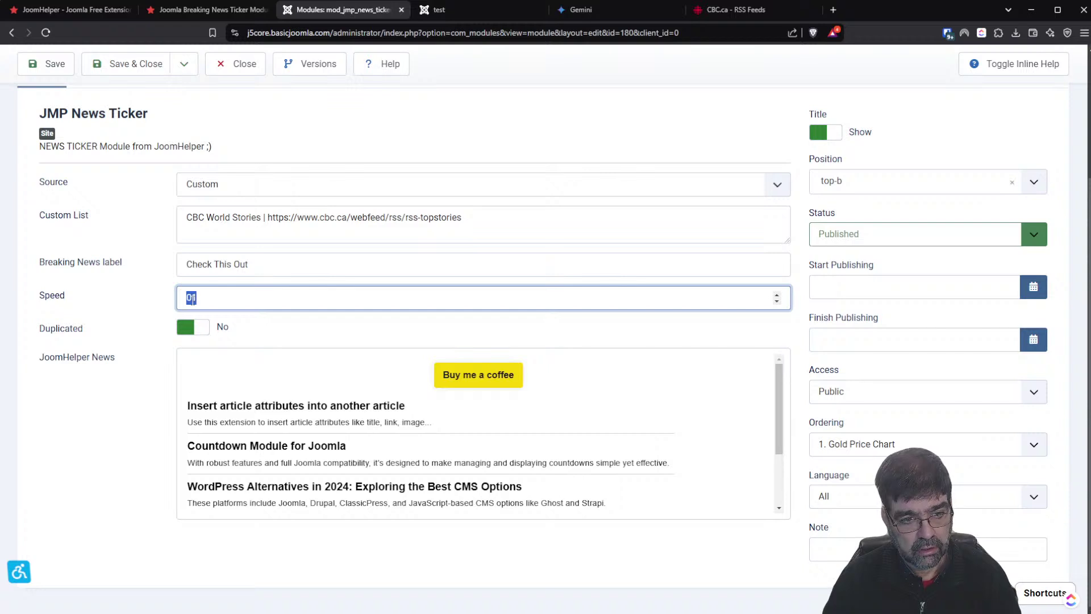
{"action": "type", "text": "2"}
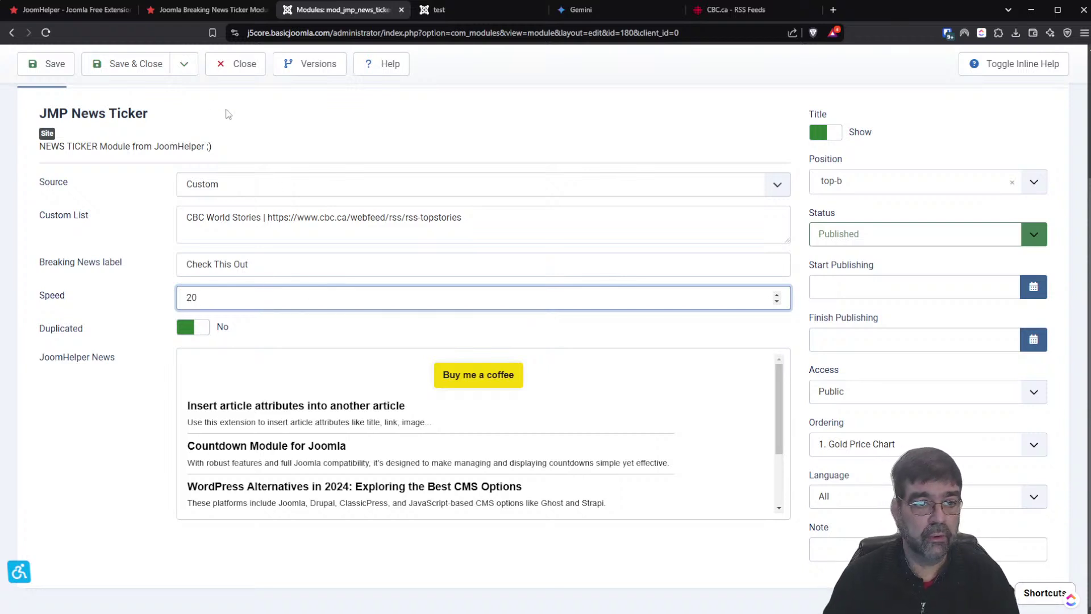
{"action": "left_click", "coordinate": [45, 63]}
{"action": "left_click", "coordinate": [435, 15]}
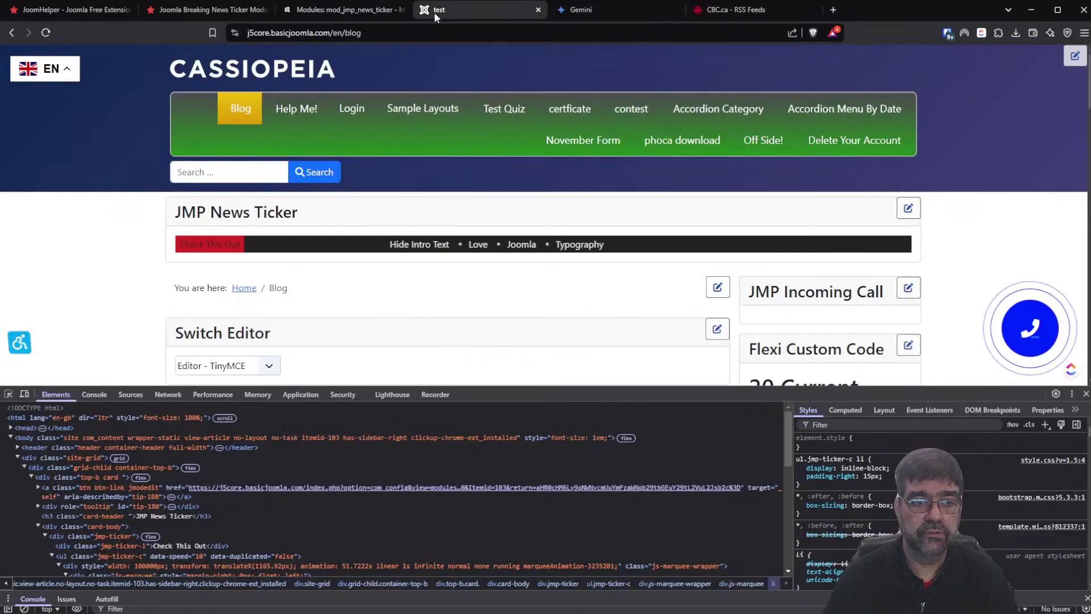
Reload the Blog page and follow the CBC World Stories ticker link to test it.
{"action": "left_click", "coordinate": [45, 34]}
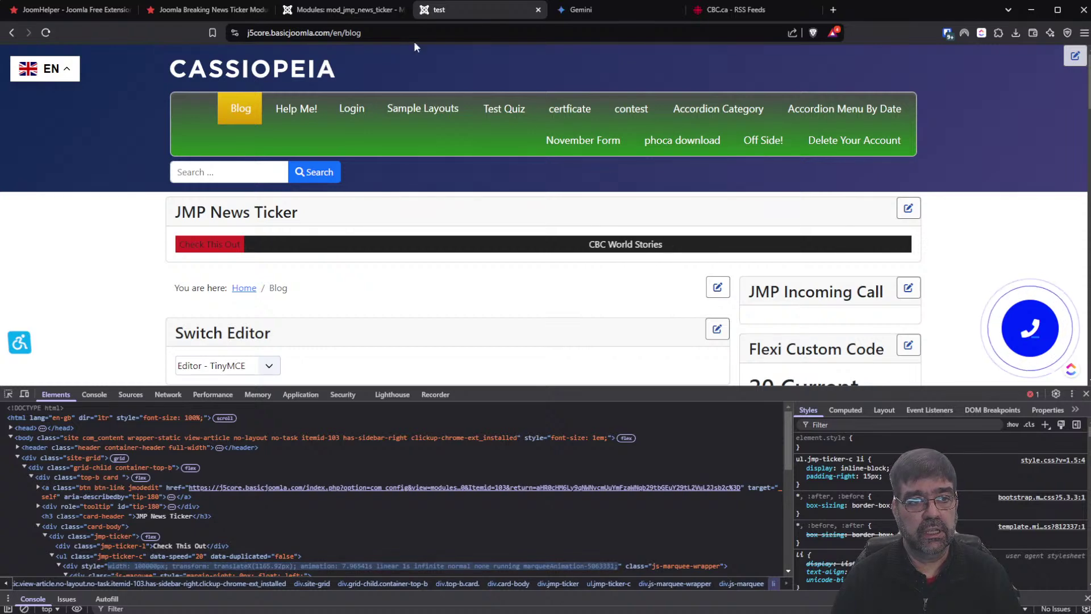
{"action": "left_click", "coordinate": [233, 11]}
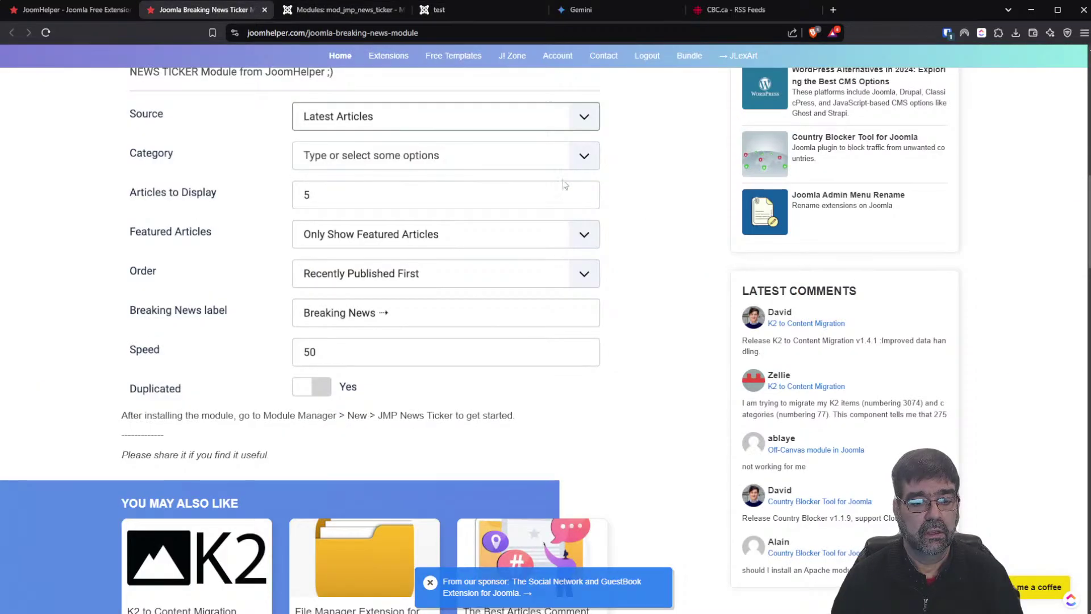
{"action": "scroll", "coordinate": [605, 198], "scroll_direction": "up", "scroll_amount": 8}
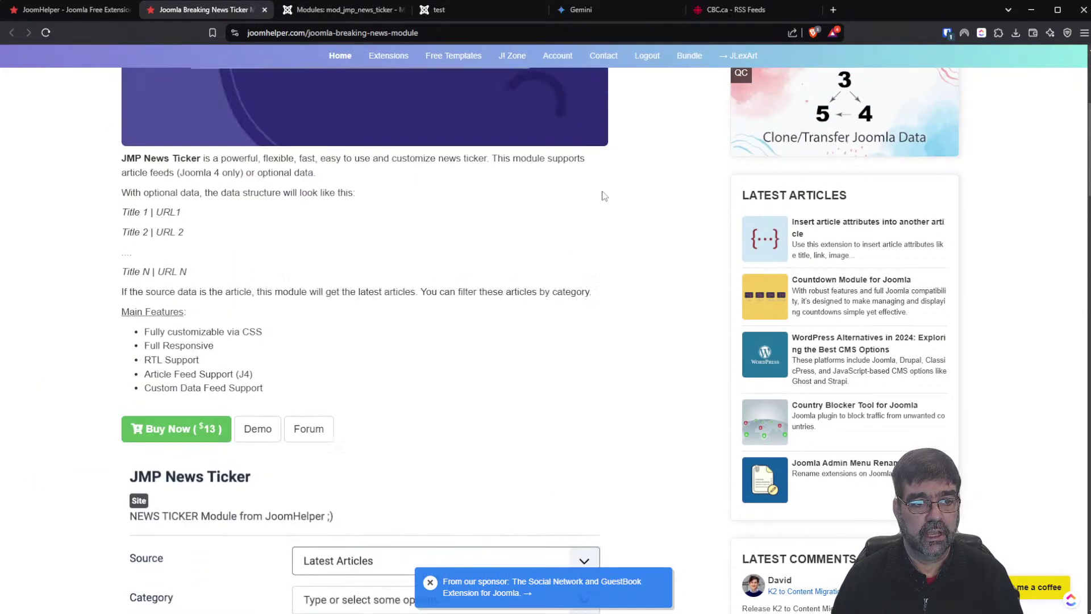
{"action": "scroll", "coordinate": [604, 196], "scroll_direction": "up", "scroll_amount": 4}
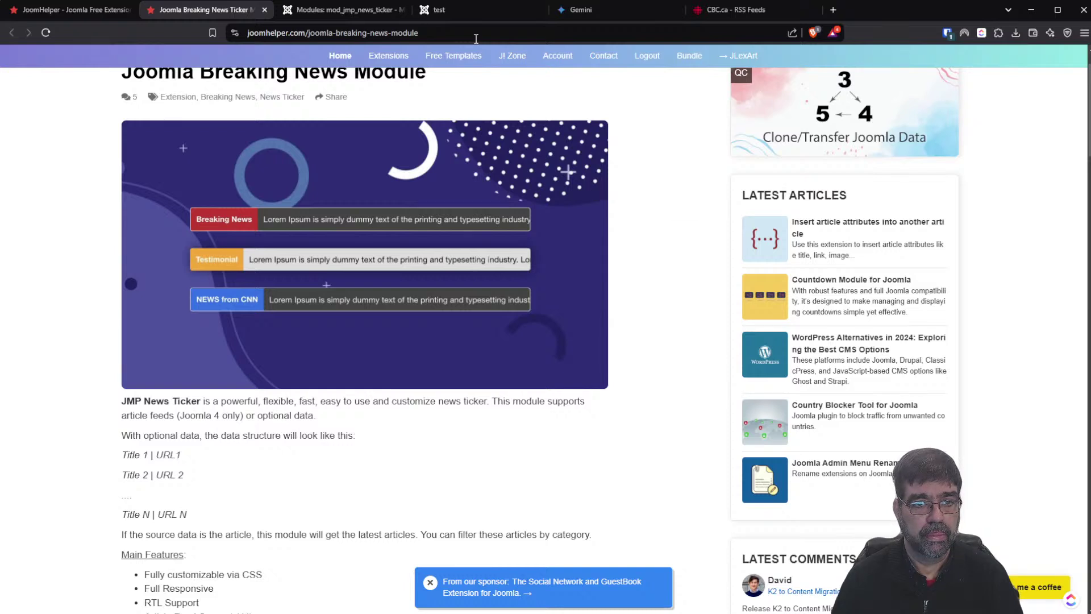
{"action": "left_click", "coordinate": [336, 12]}
{"action": "left_click", "coordinate": [449, 14]}
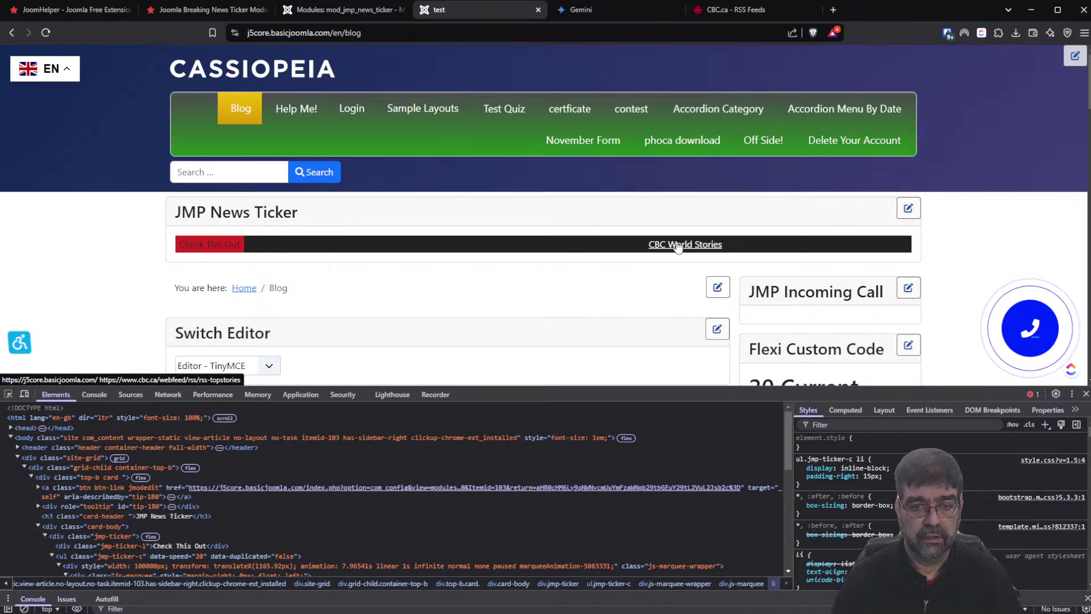
{"action": "left_click", "coordinate": [678, 244]}
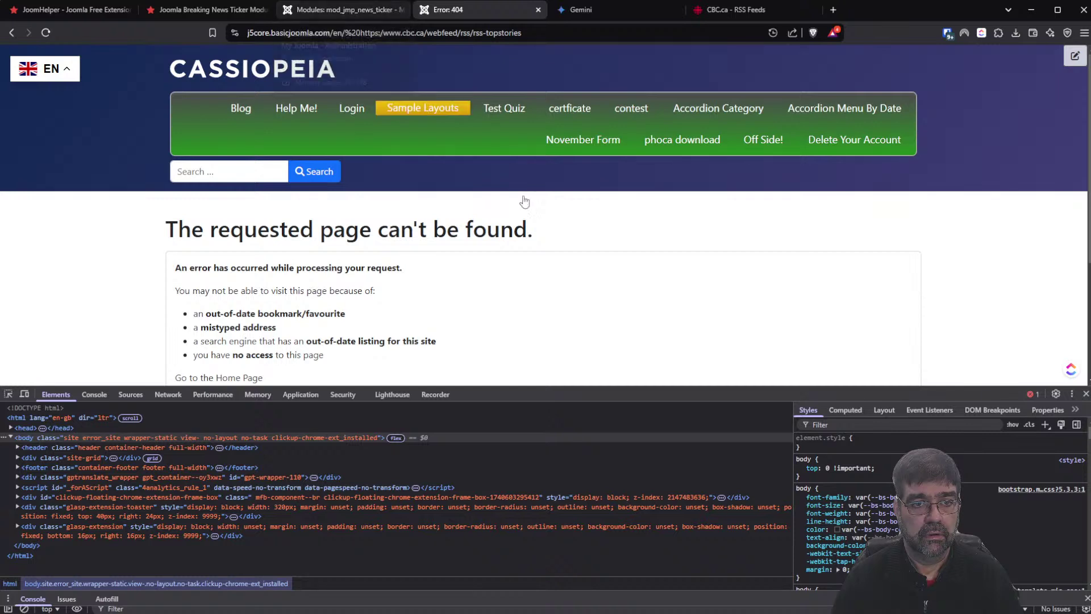
{"action": "mouse_move", "coordinate": [423, 107]}
{"action": "mouse_move", "coordinate": [432, 156]}
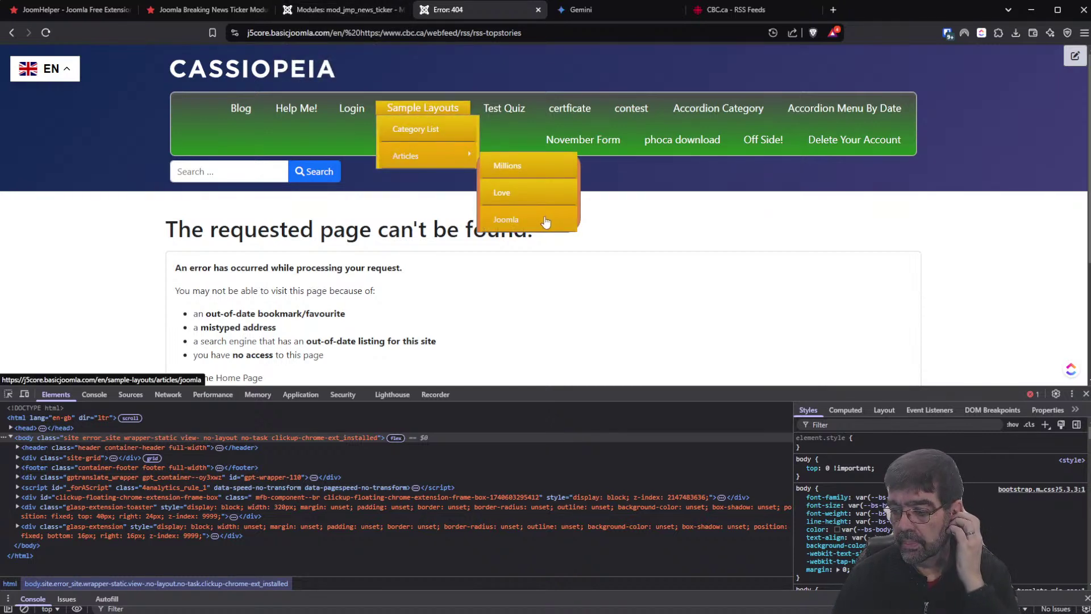
{"action": "left_click", "coordinate": [341, 9]}
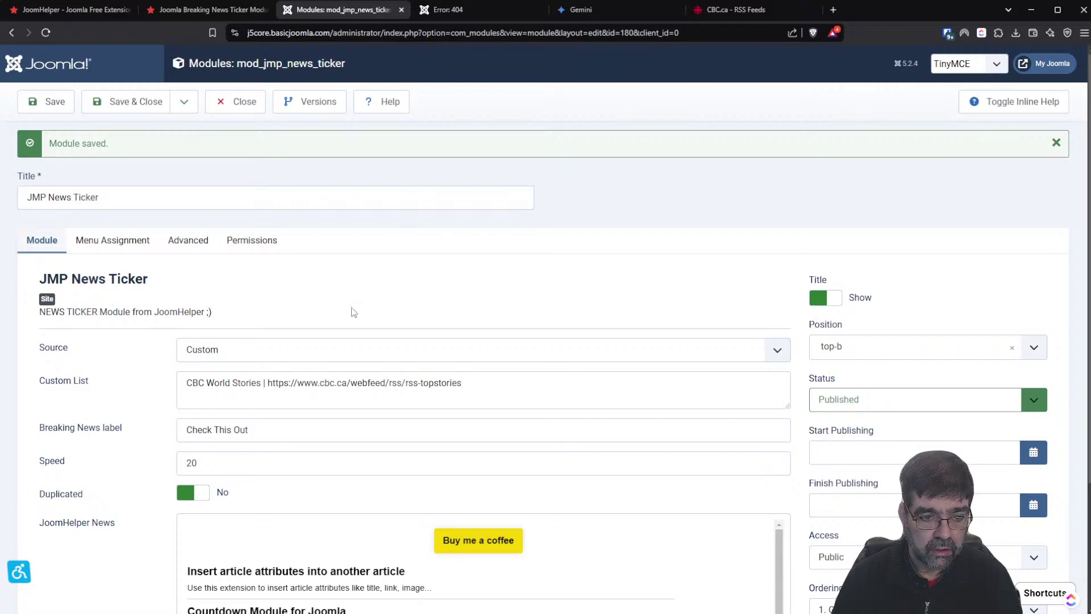
Remove the spaces around '|' in the CBC Custom List entry and save the module.
{"action": "left_click", "coordinate": [270, 385]}
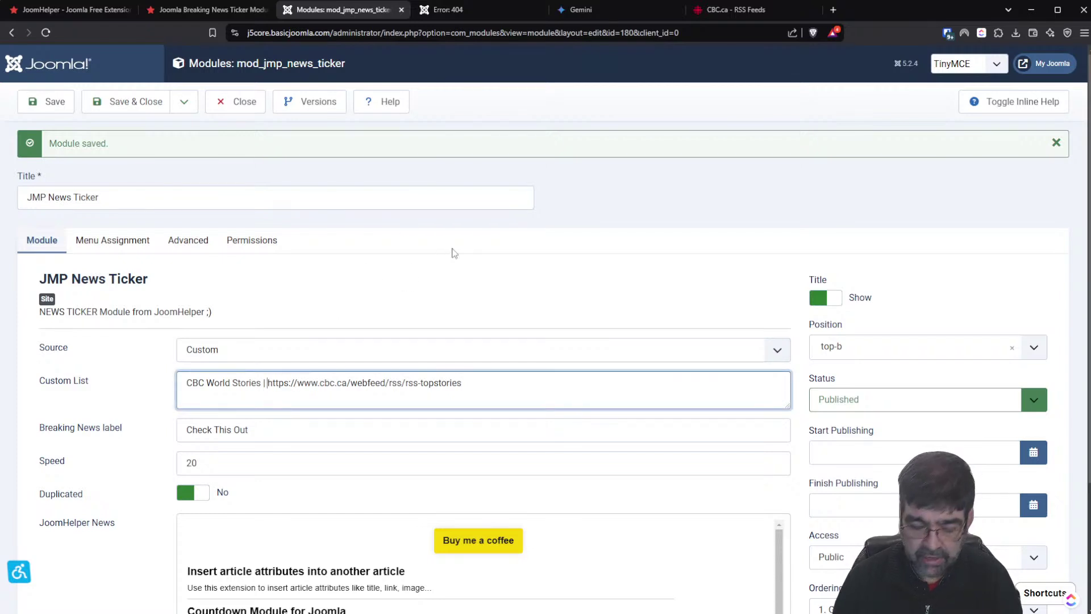
{"action": "key", "text": "BackSpace"}
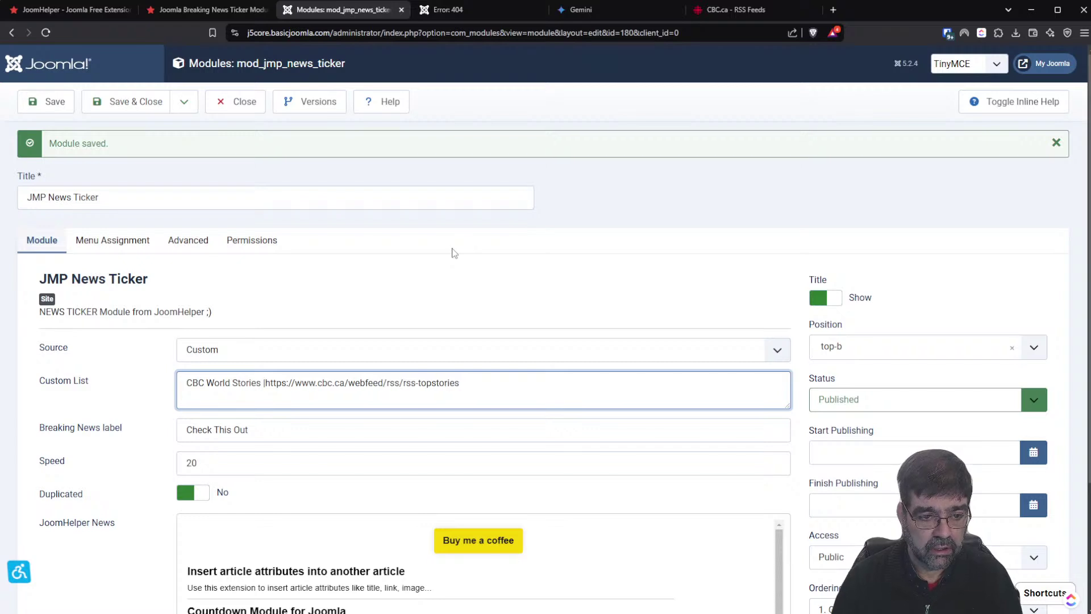
{"action": "key", "text": "Delete"}
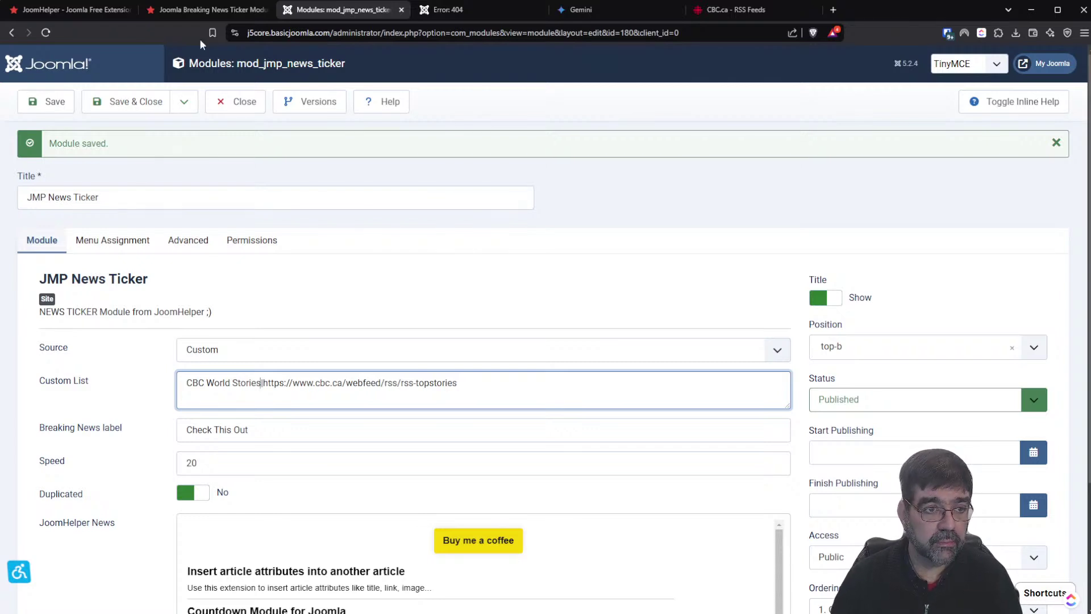
{"action": "left_click", "coordinate": [50, 102]}
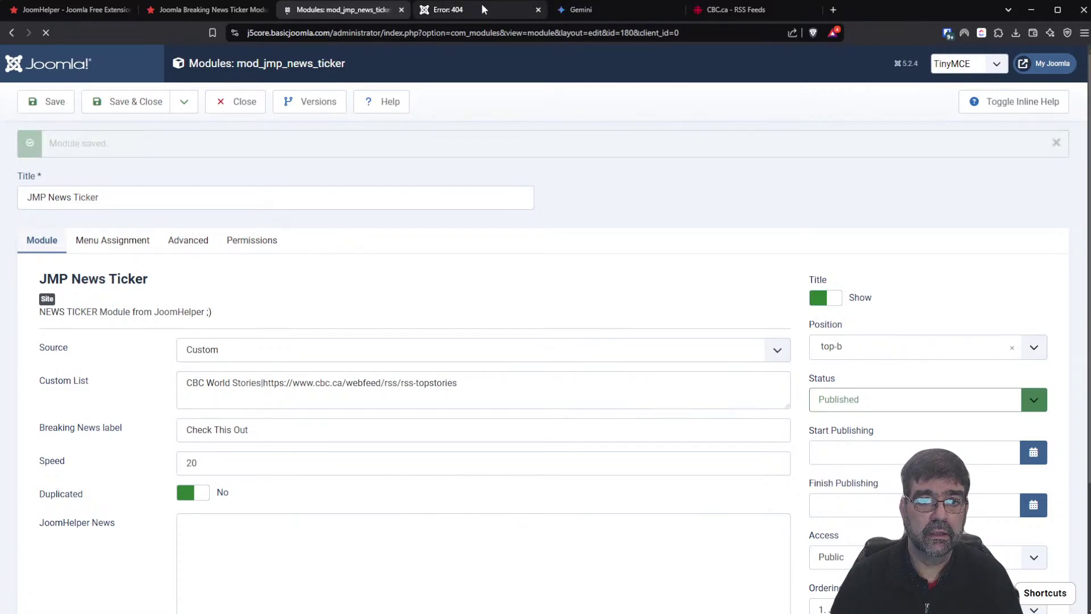
Check that the CBC World Stories ticker link opens CBC's Top Stories RSS feed, then return to the blog.
{"action": "left_click", "coordinate": [482, 3]}
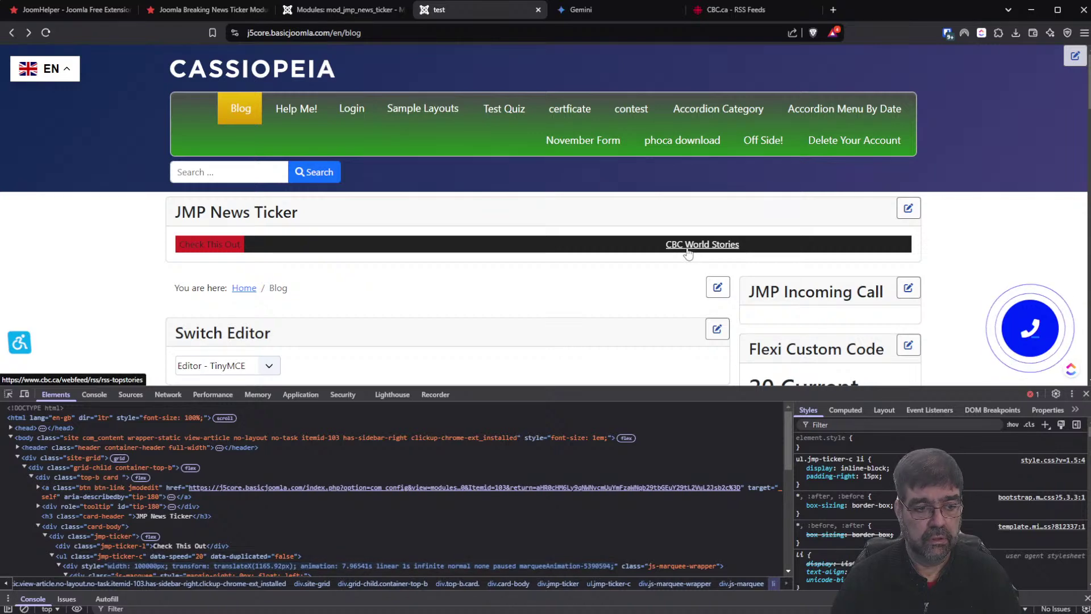
{"action": "left_click", "coordinate": [692, 249]}
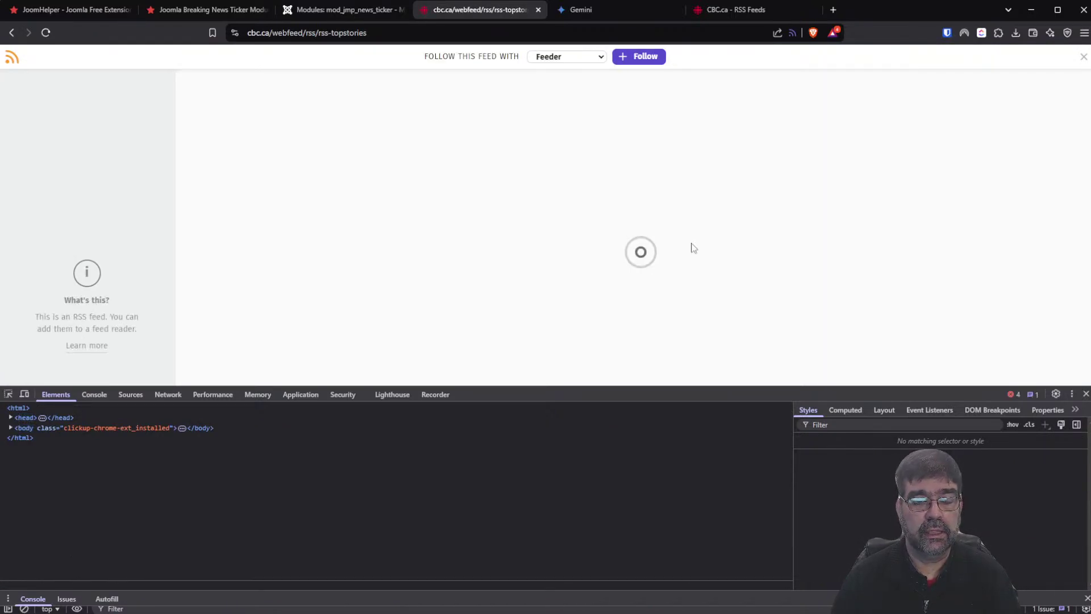
{"action": "left_click", "coordinate": [365, 9]}
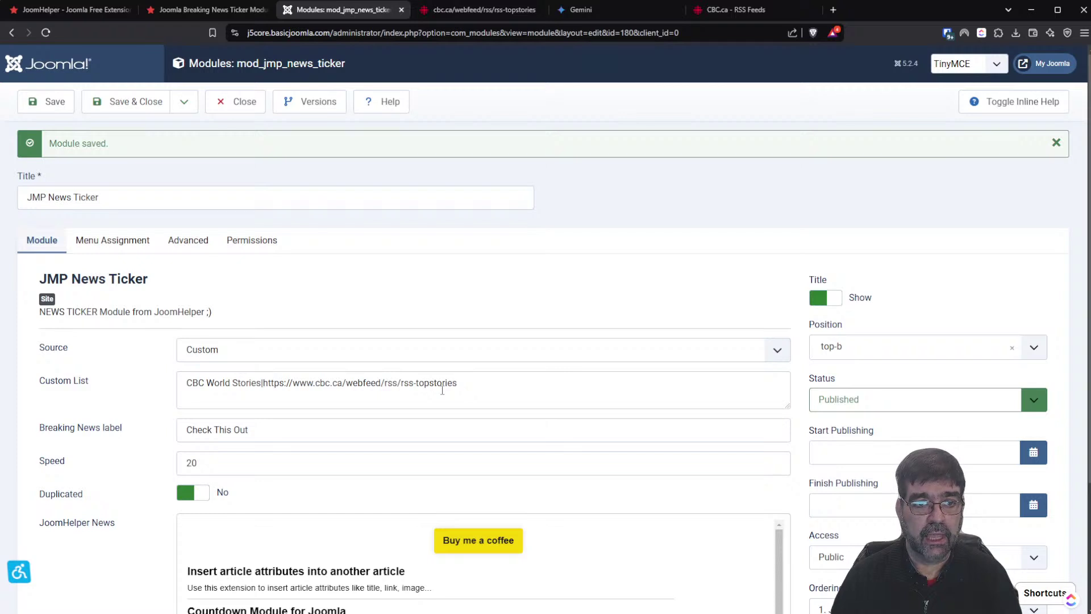
{"action": "left_click", "coordinate": [478, 10]}
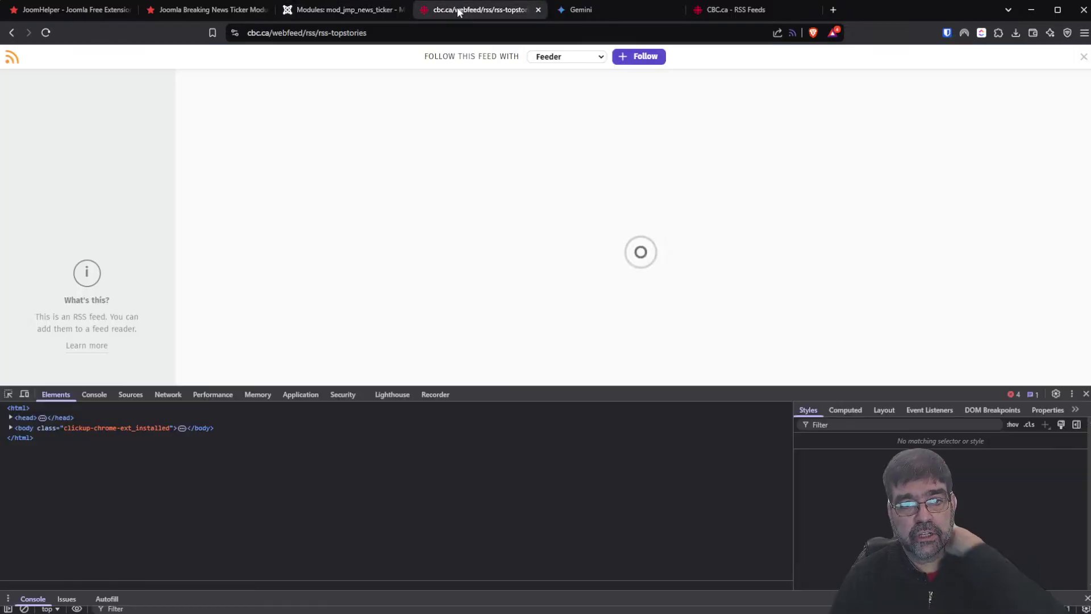
{"action": "left_click", "coordinate": [13, 33]}
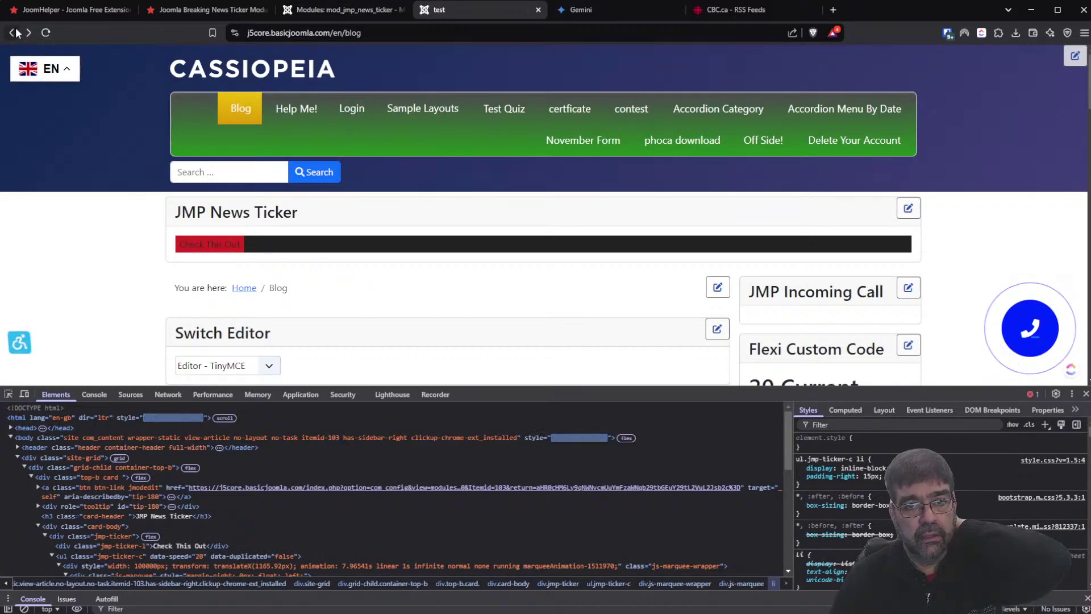
Open the Top Stories feed from the CBC RSS feeds list.
{"action": "left_click", "coordinate": [720, 10]}
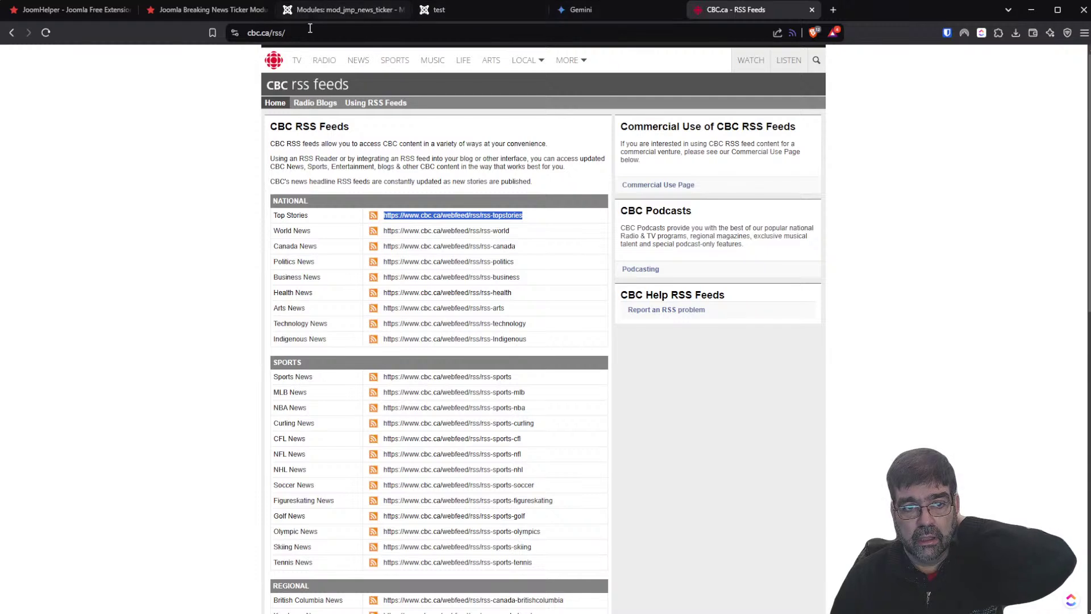
{"action": "left_click_drag", "start_coordinate": [273, 33], "coordinate": [336, 37]}
{"action": "left_click", "coordinate": [172, 170]}
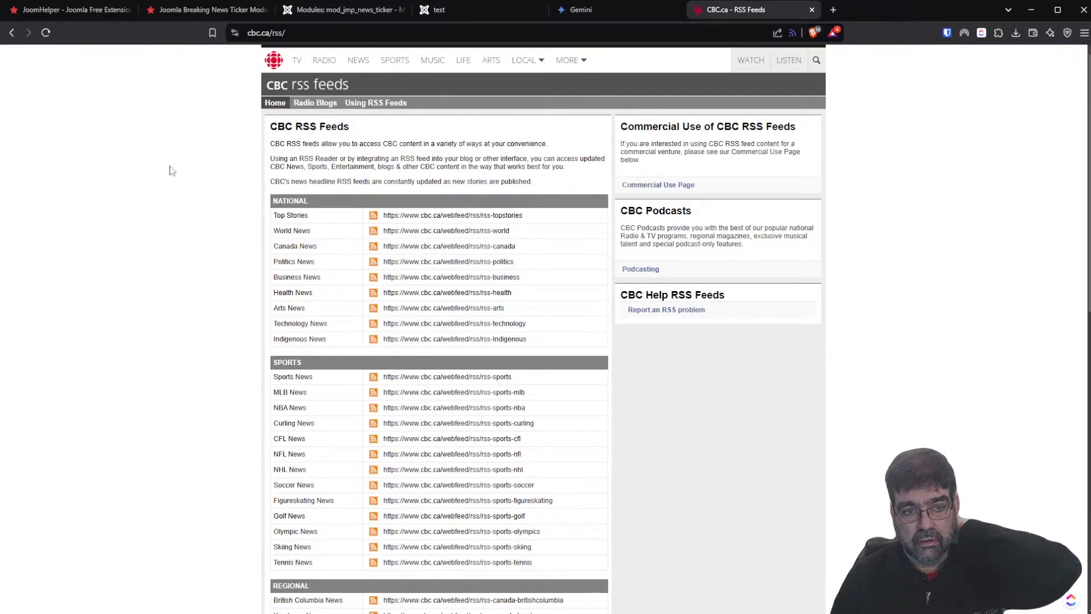
{"action": "left_click", "coordinate": [295, 217]}
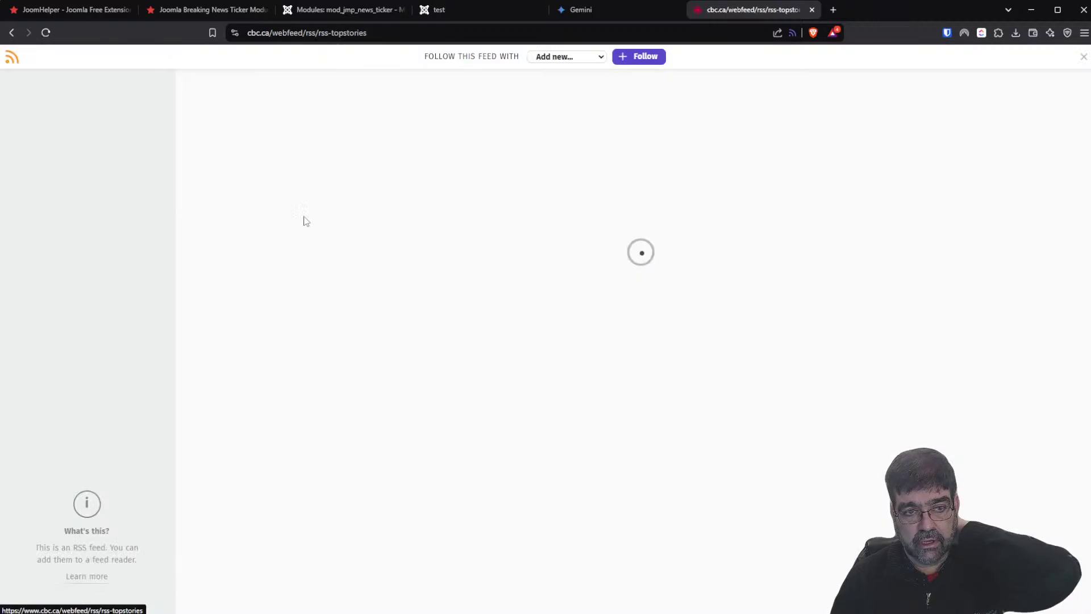
Go to cbc.ca's The National page and copy its web address.
{"action": "left_click", "coordinate": [310, 37]}
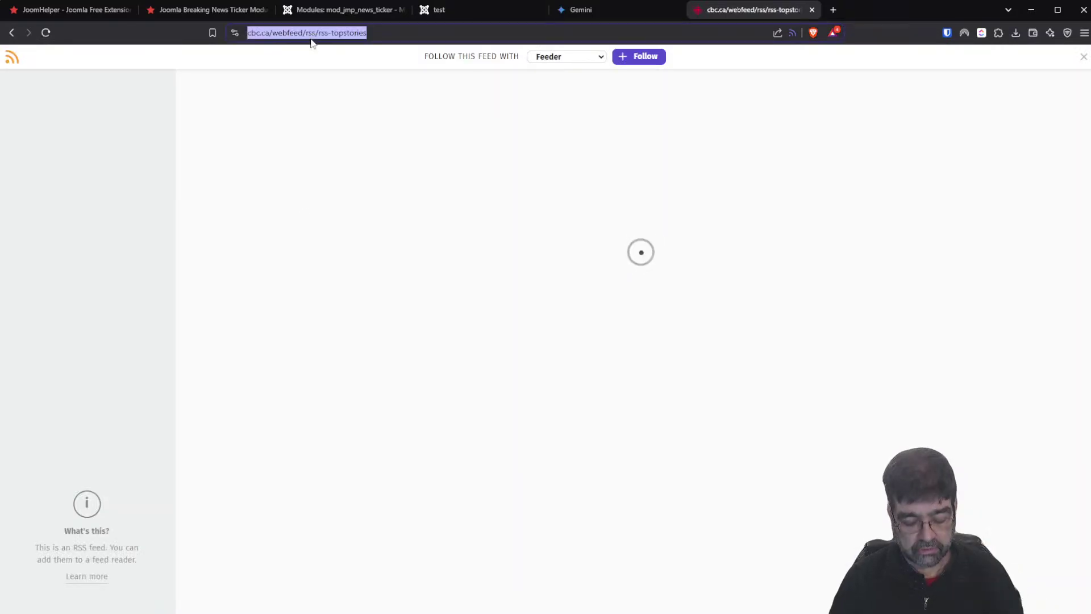
{"action": "type", "text": "cbc.ca"}
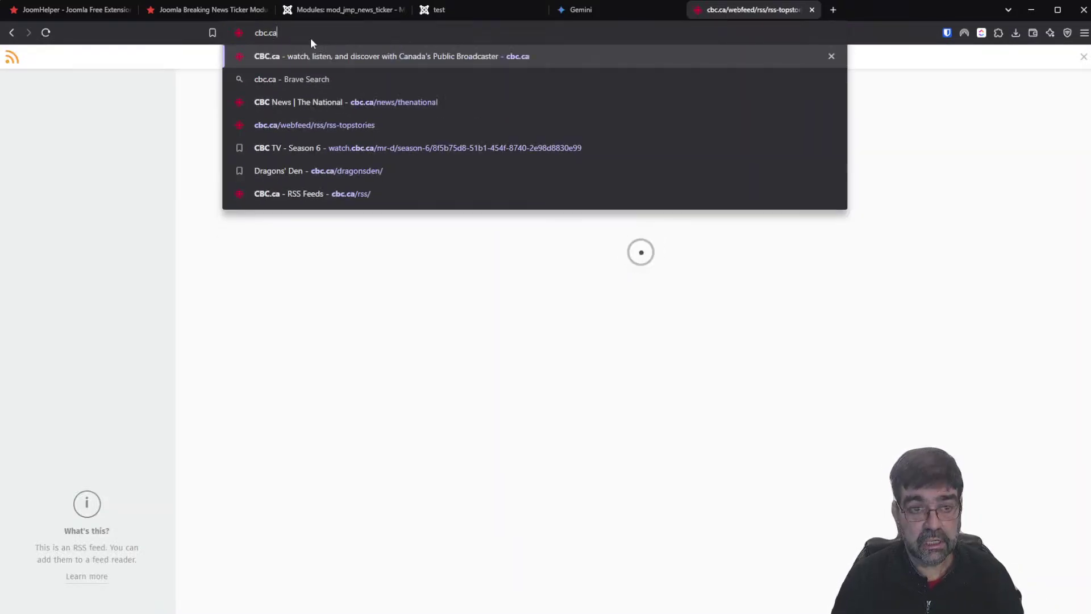
{"action": "key", "text": "Down"}
{"action": "key", "text": "Down"}
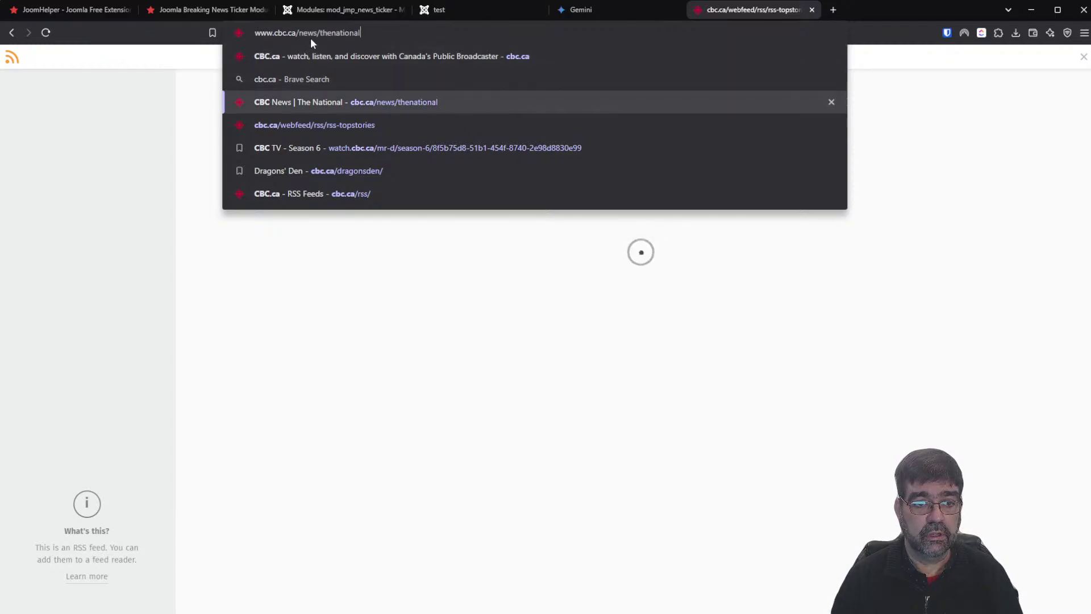
{"action": "key", "text": "Return"}
{"action": "left_click", "coordinate": [307, 35]}
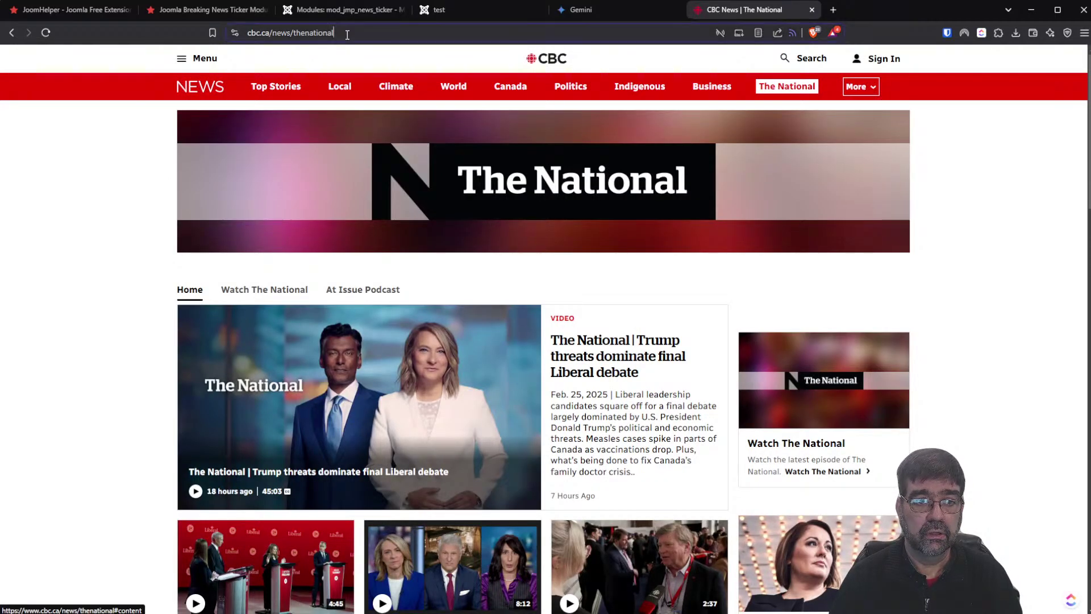
{"action": "right_click", "coordinate": [352, 36]}
{"action": "left_click", "coordinate": [390, 134]}
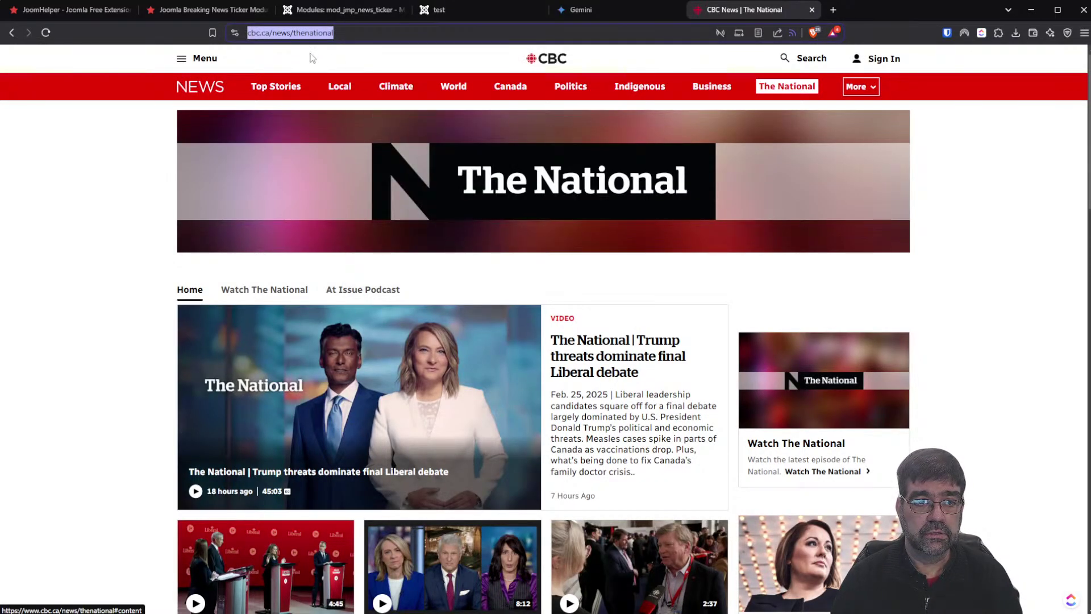
Open the CBC News front page and copy its address.
{"action": "left_click", "coordinate": [199, 95]}
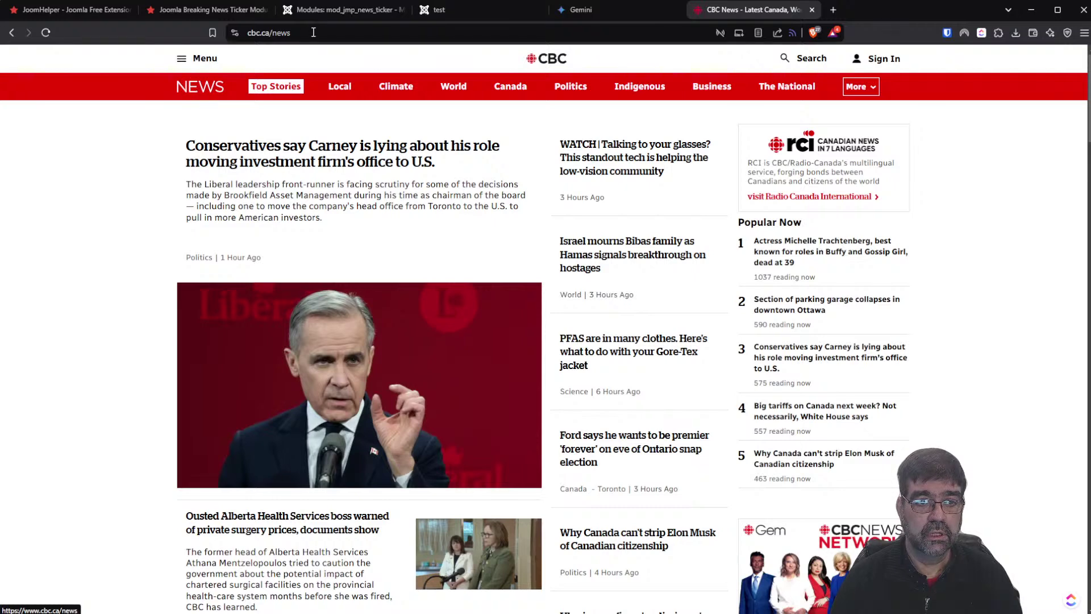
{"action": "left_click", "coordinate": [313, 32]}
{"action": "right_click", "coordinate": [313, 30]}
{"action": "left_click", "coordinate": [366, 134]}
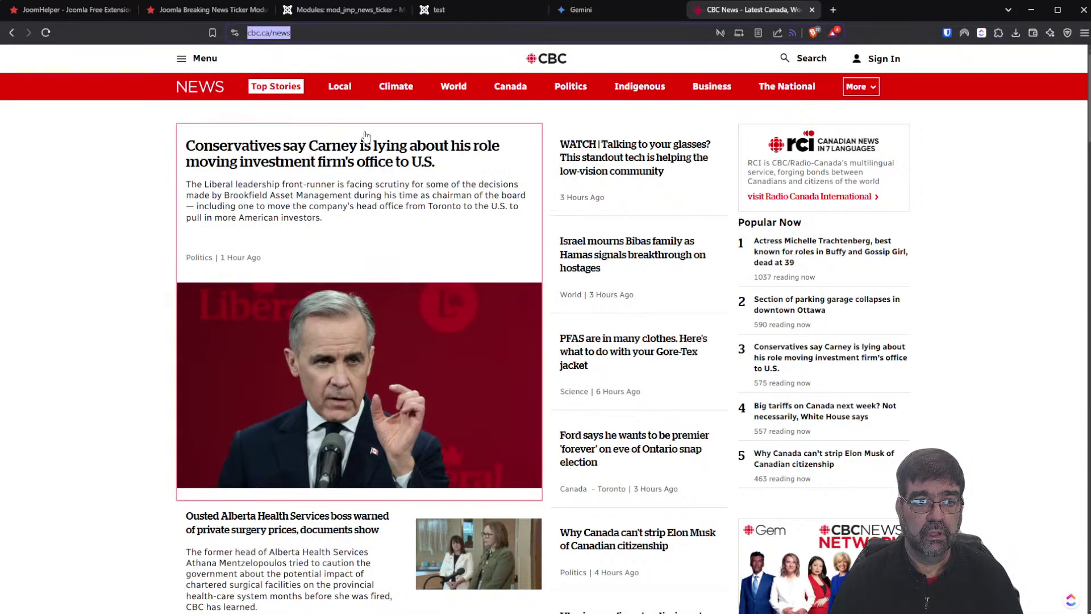
{"action": "left_click", "coordinate": [277, 91]}
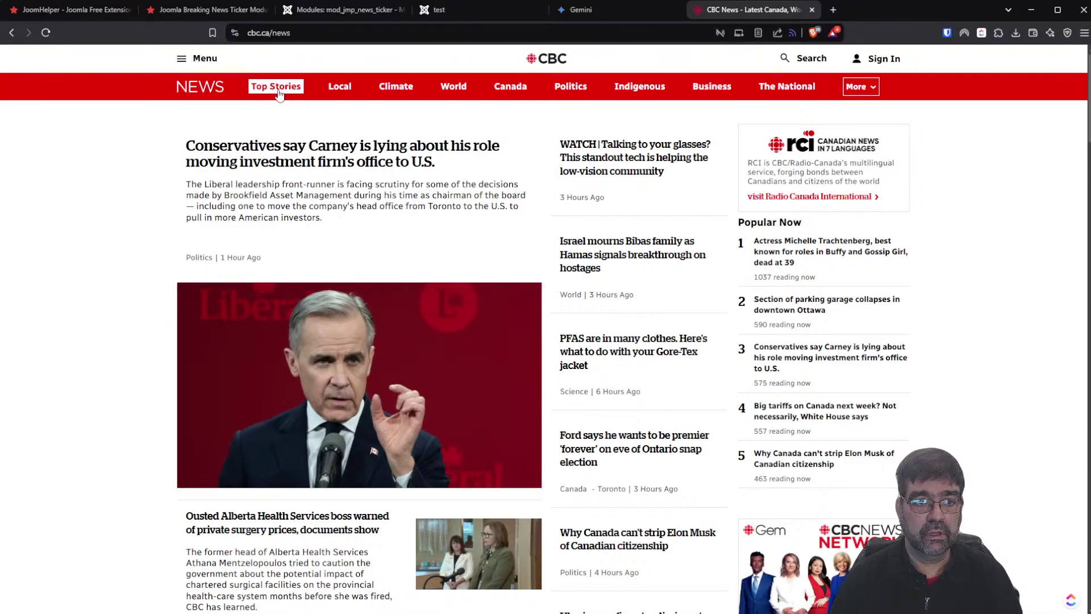
Open CBC's Local news section, copy its address, and return to the ticker module.
{"action": "left_click", "coordinate": [341, 88]}
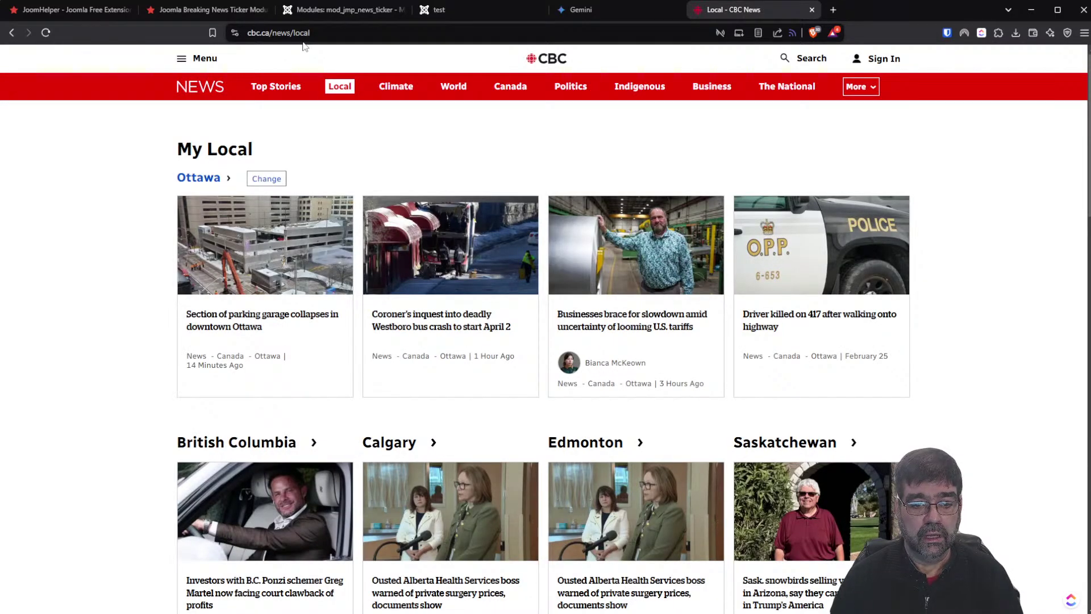
{"action": "right_click", "coordinate": [338, 33]}
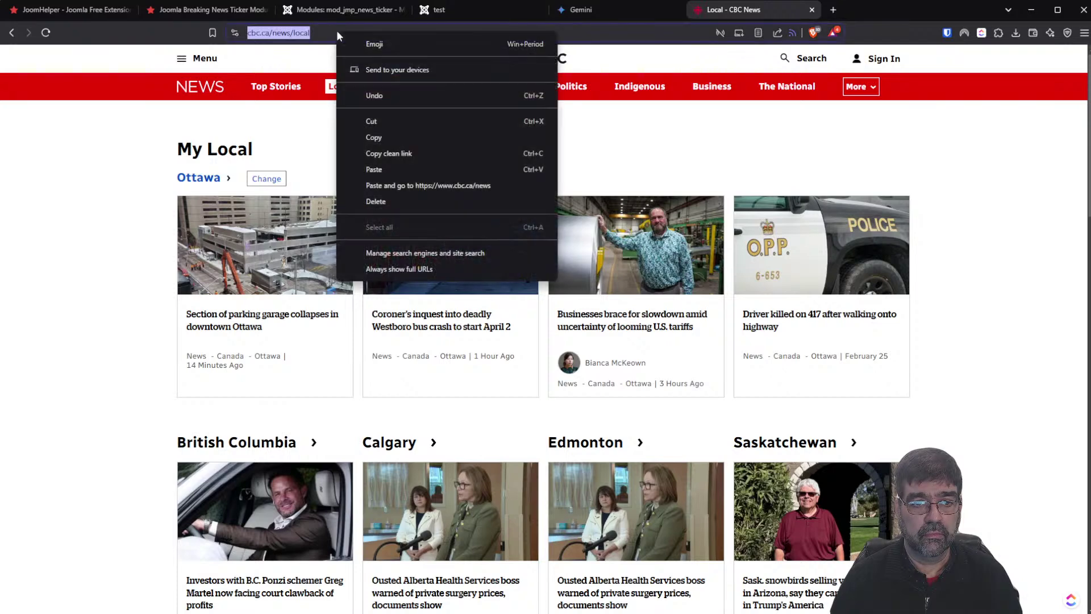
{"action": "left_click", "coordinate": [390, 130]}
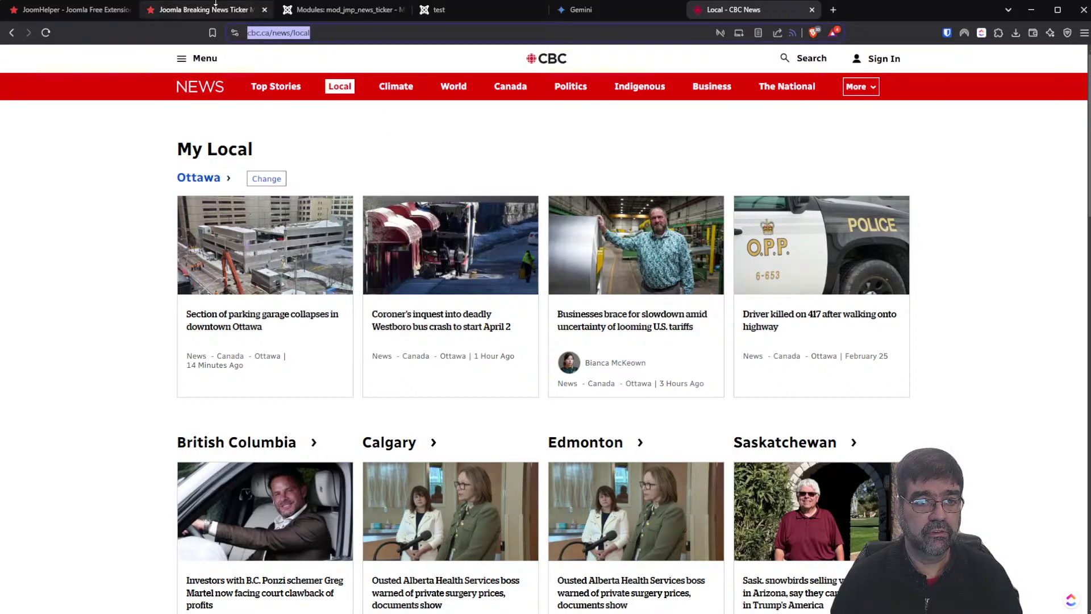
{"action": "left_click", "coordinate": [319, 10]}
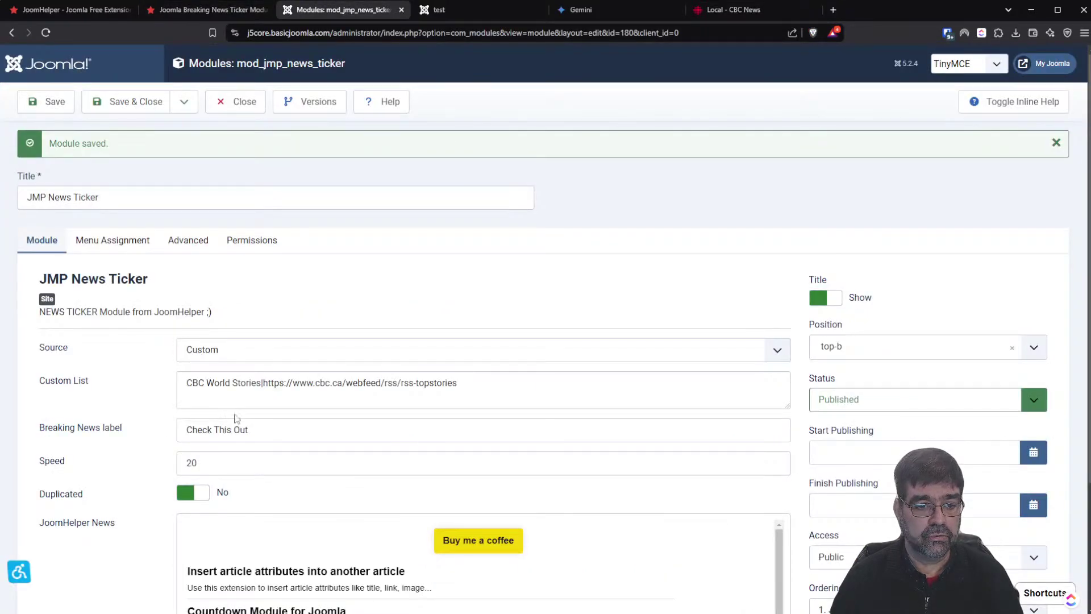
Add a 'Local News' entry with the pasted Local news address to the Custom List.
{"action": "scroll", "coordinate": [235, 418], "scroll_direction": "down", "scroll_amount": 2}
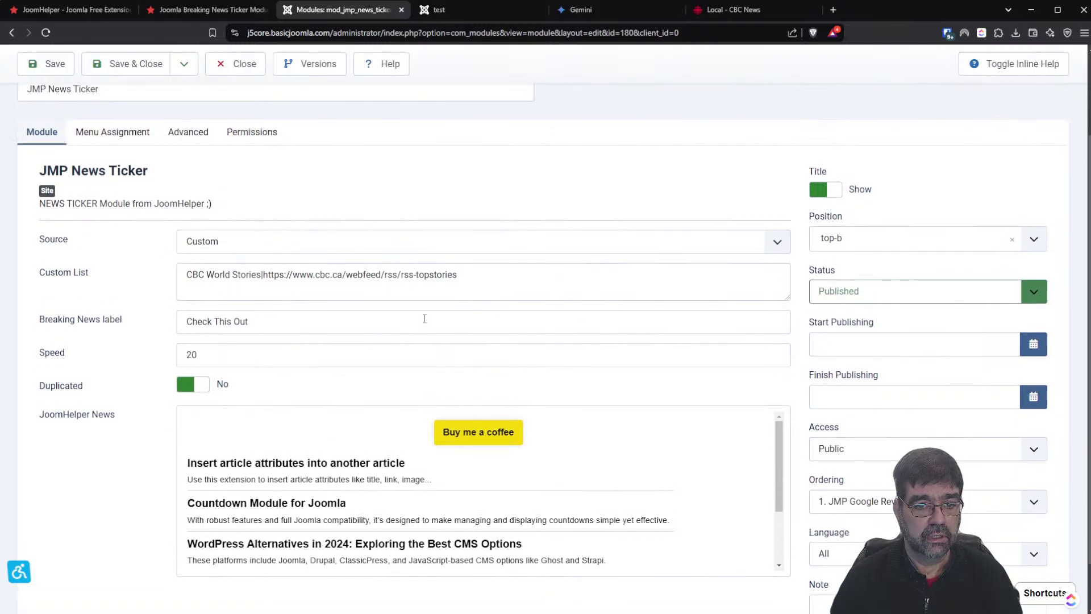
{"action": "left_click", "coordinate": [479, 272]}
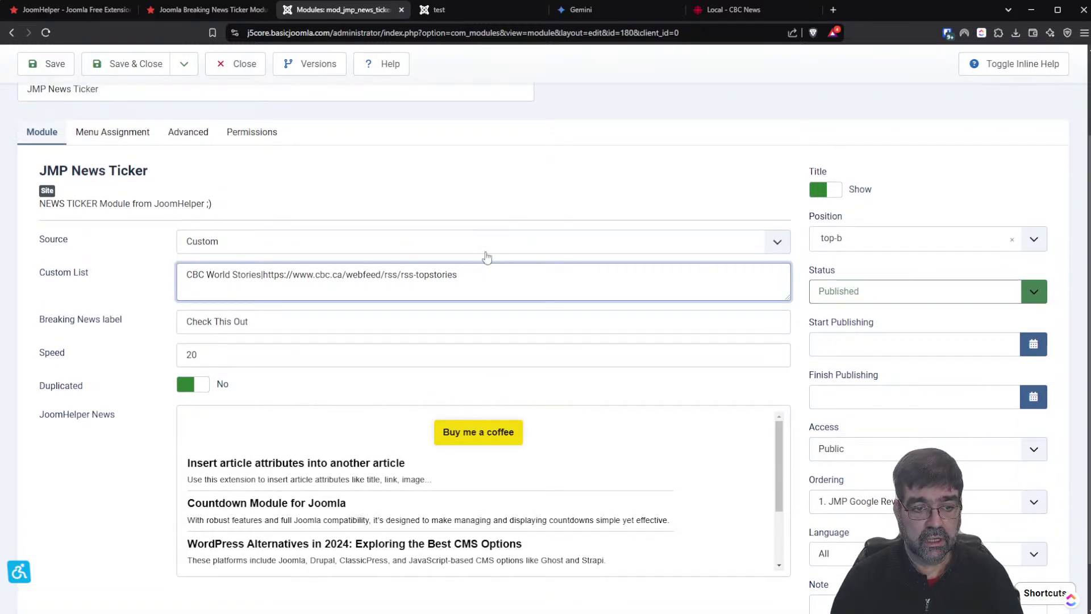
{"action": "key", "text": "ctrl+v"}
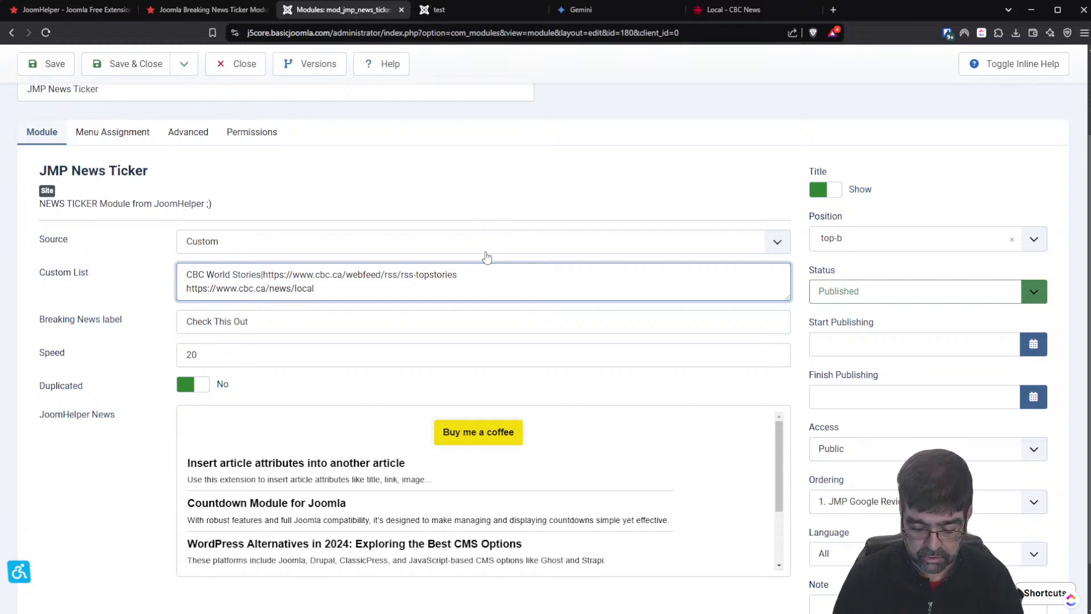
{"action": "type", "text": "Local "}
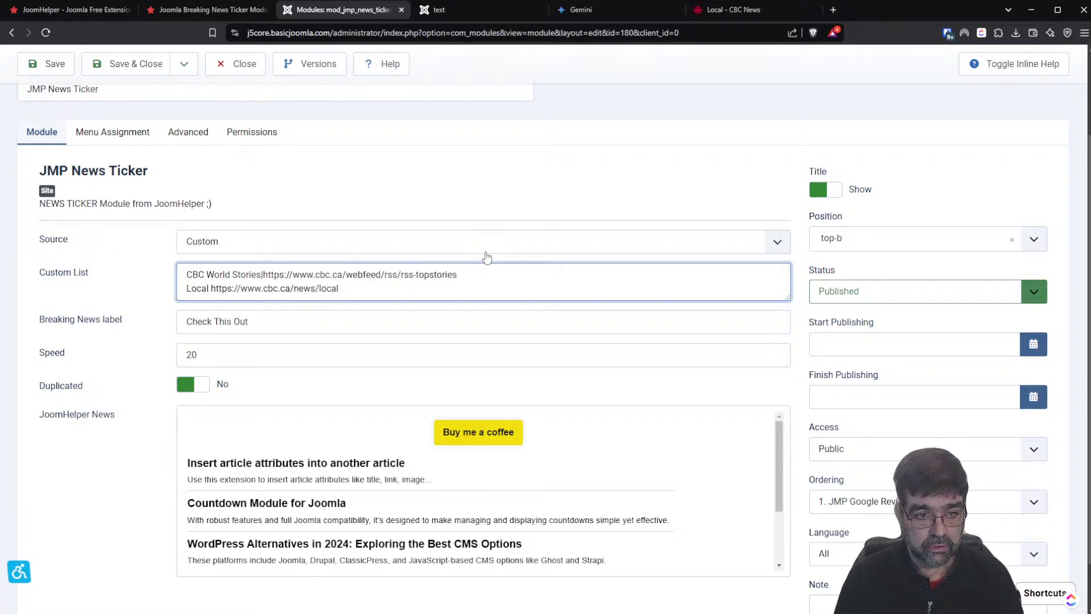
{"action": "type", "text": "ne"}
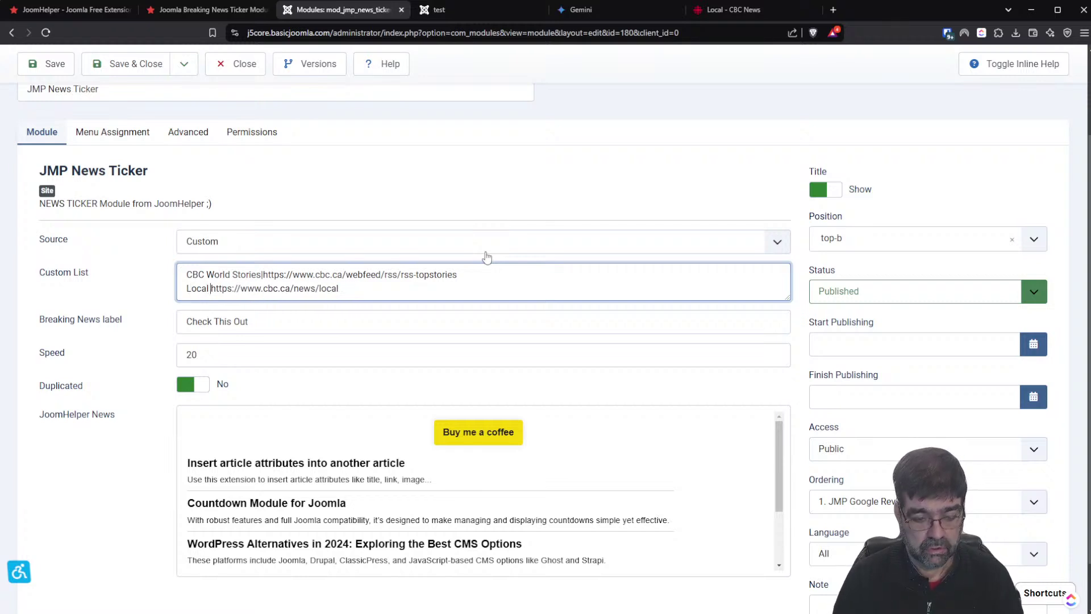
{"action": "type", "text": "News"}
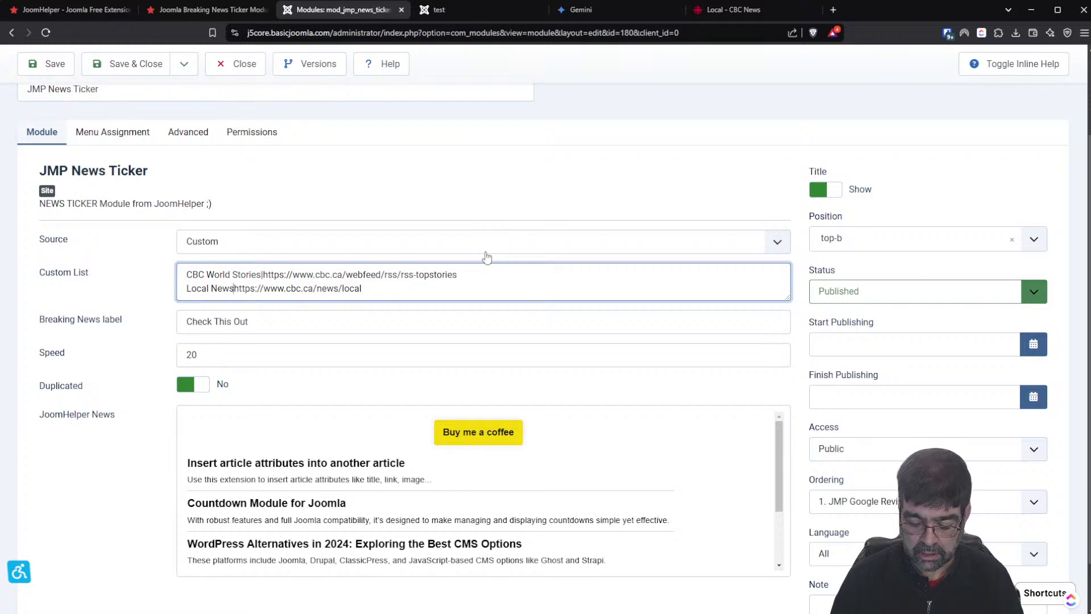
{"action": "type", "text": "|"}
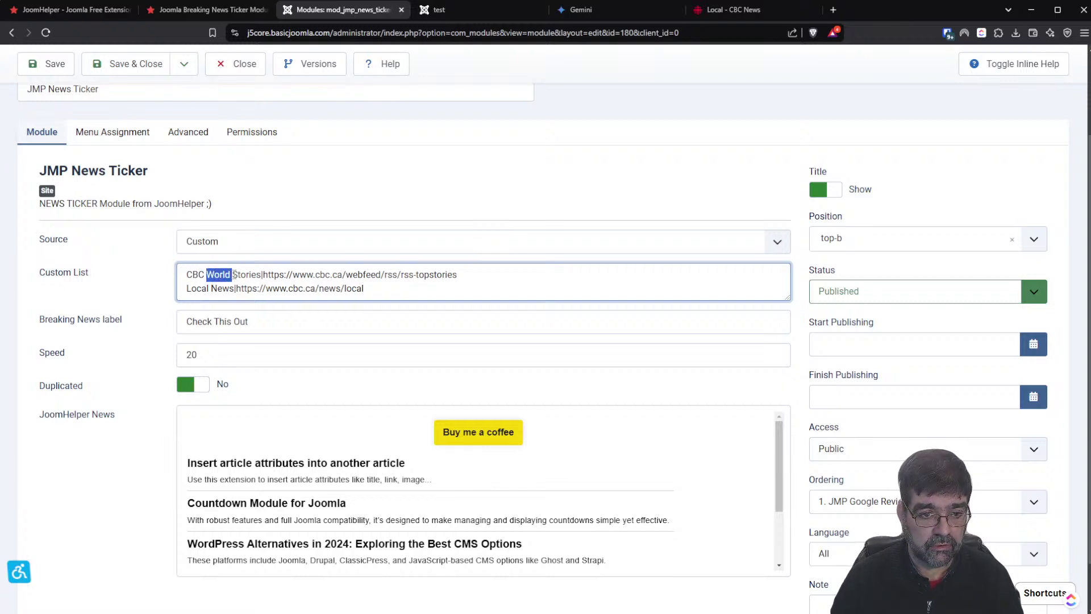
{"action": "type", "text": " Top"}
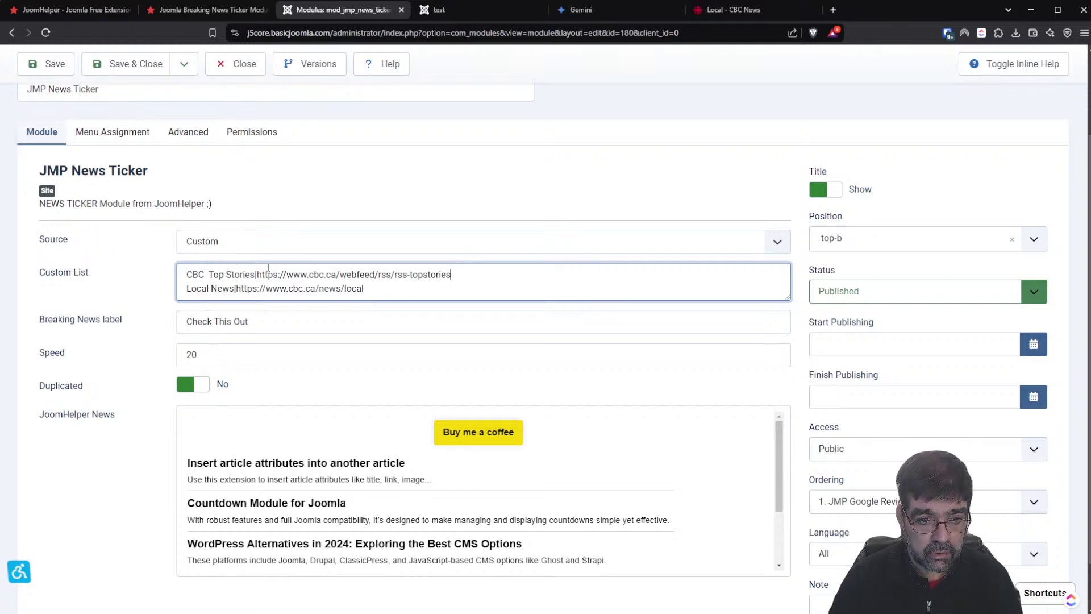
{"action": "left_click_drag", "start_coordinate": [262, 275], "coordinate": [534, 269]}
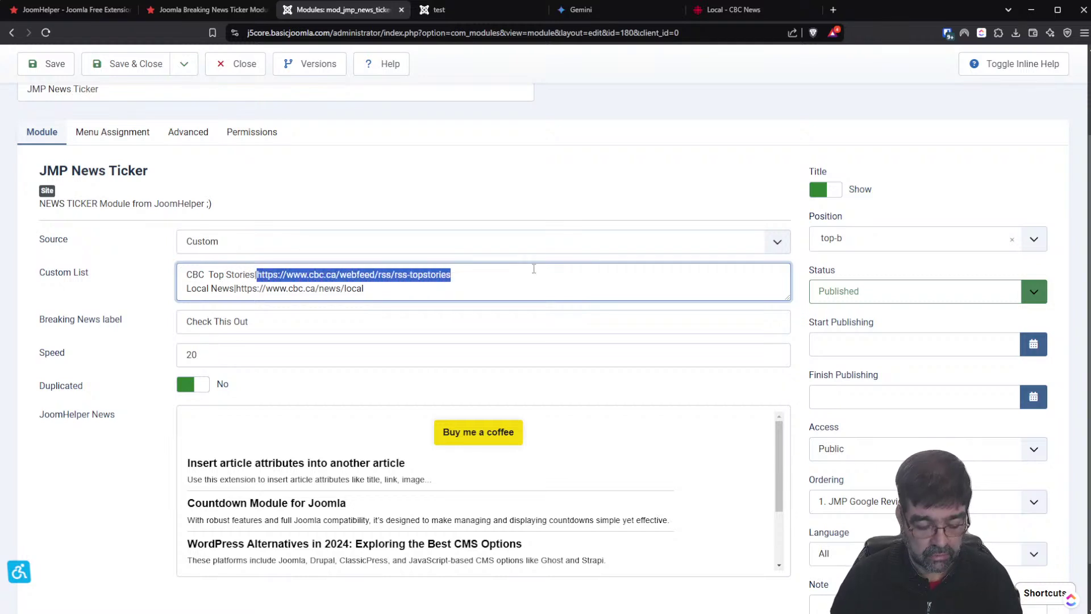
{"action": "key", "text": "ctrl+v"}
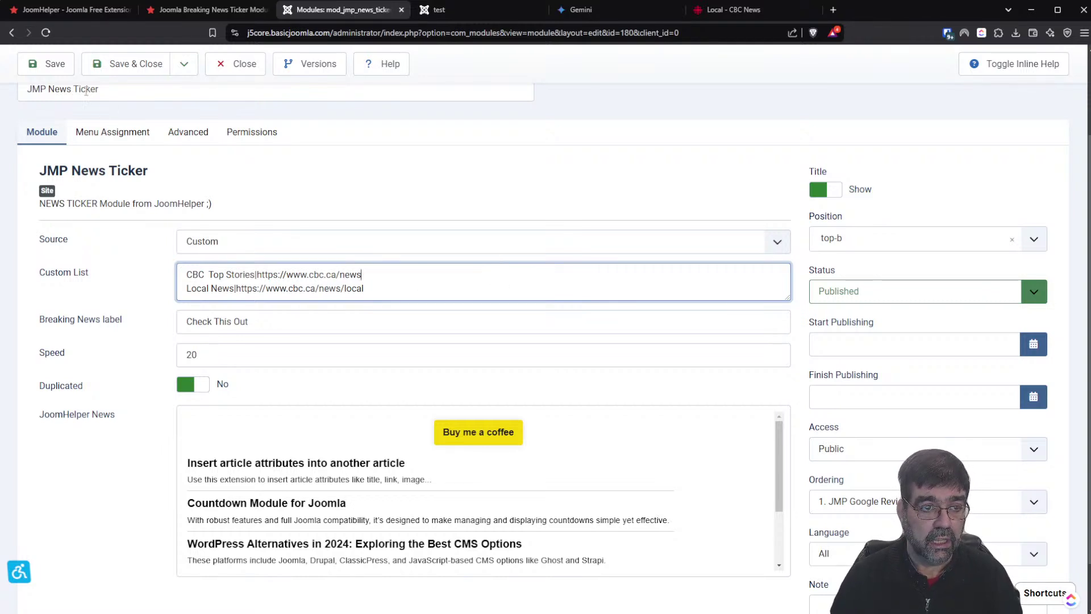
{"action": "left_click", "coordinate": [56, 65]}
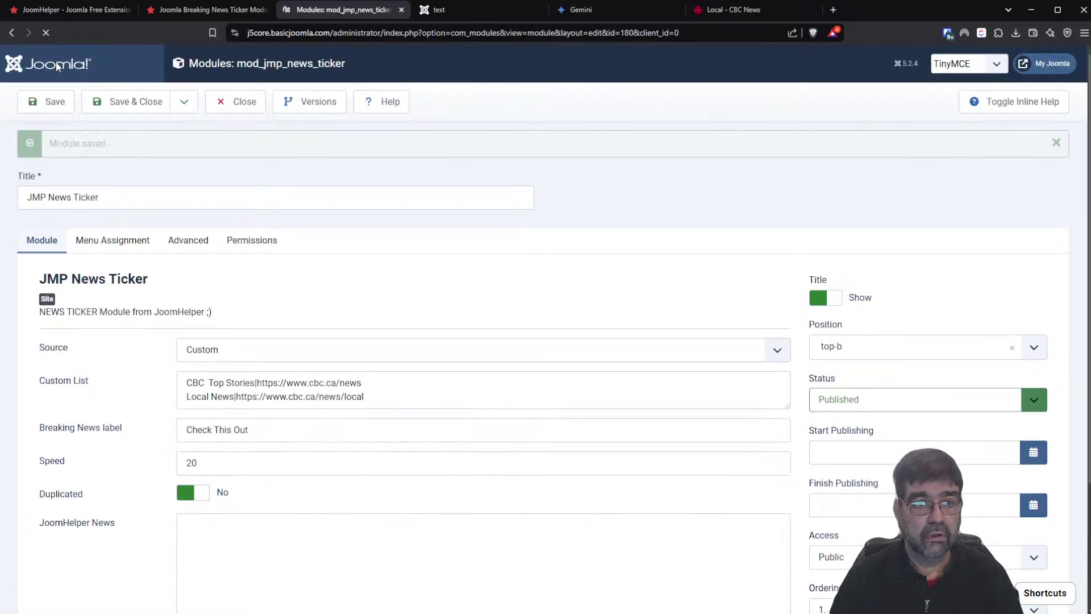
{"action": "left_click", "coordinate": [458, 11]}
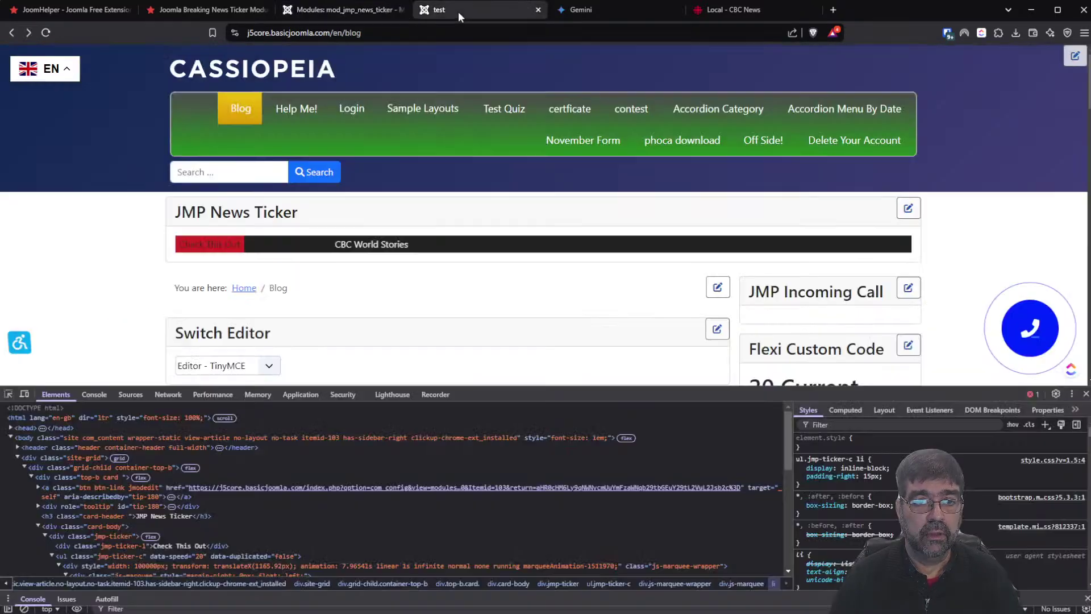
Reload the site to see the ticker scroll CBC Top Stories and Local News, then return to the module.
{"action": "left_click", "coordinate": [46, 32]}
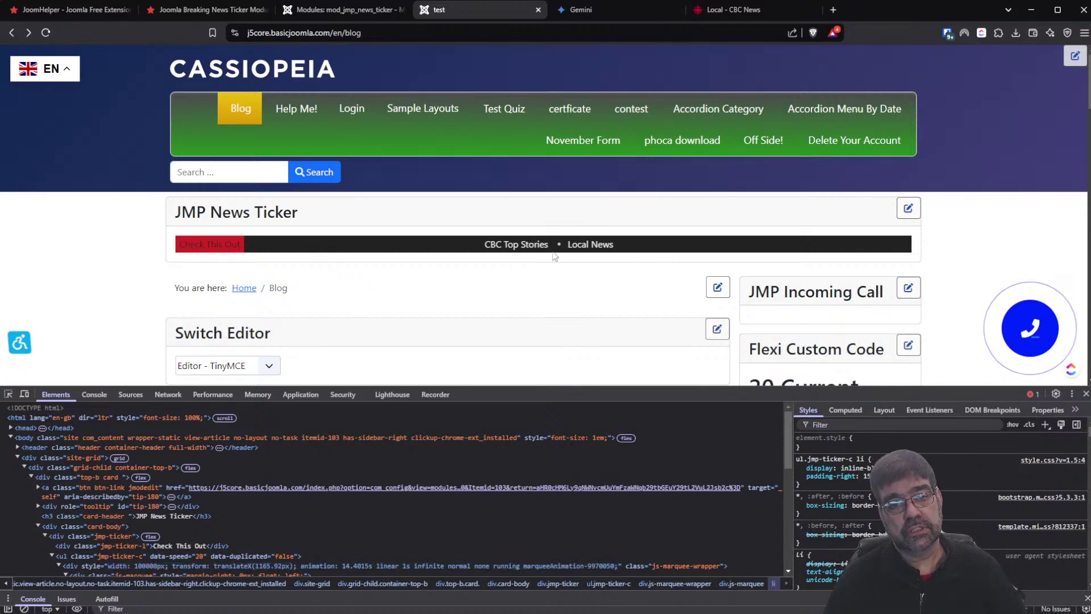
{"action": "left_click", "coordinate": [340, 11]}
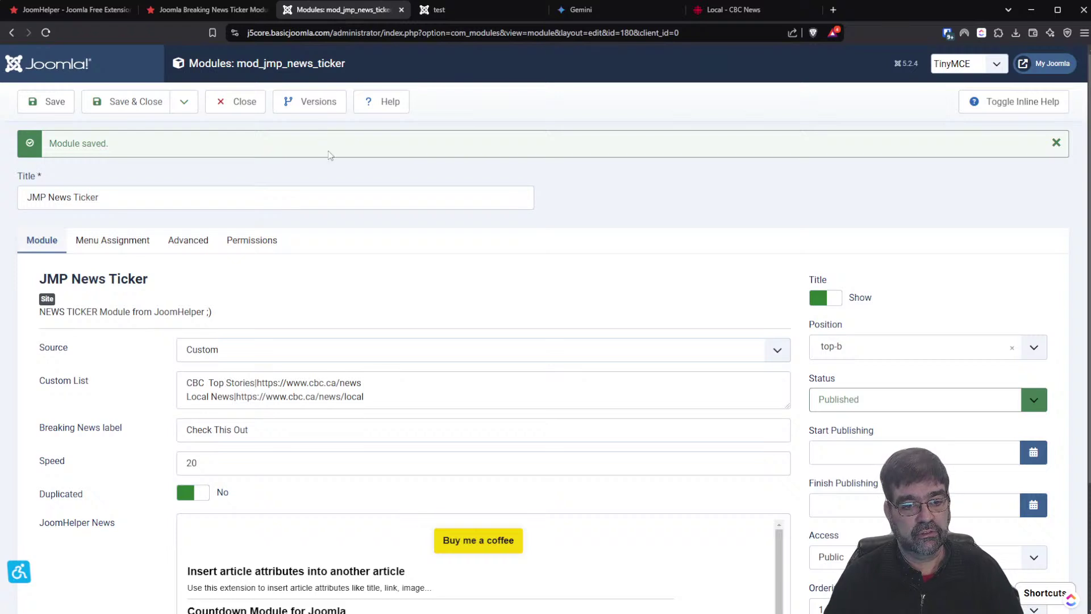
Read the Title | URL data format on JoomHelper's ticker module page, then return to the site preview.
{"action": "left_click", "coordinate": [187, 9]}
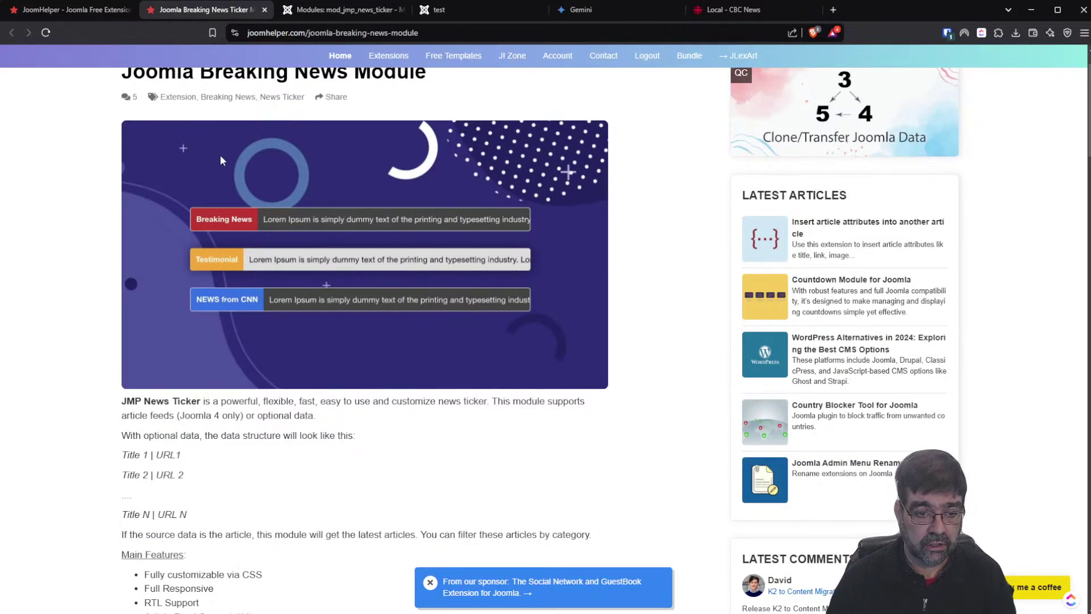
{"action": "scroll", "coordinate": [218, 159], "scroll_direction": "down", "scroll_amount": 3}
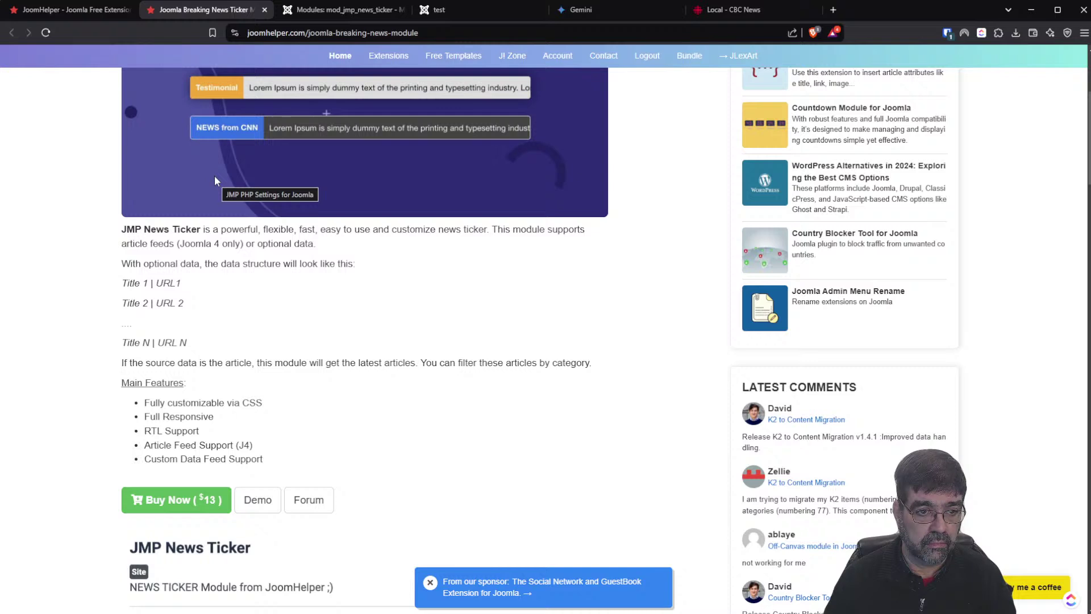
{"action": "scroll", "coordinate": [292, 217], "scroll_direction": "up", "scroll_amount": 1}
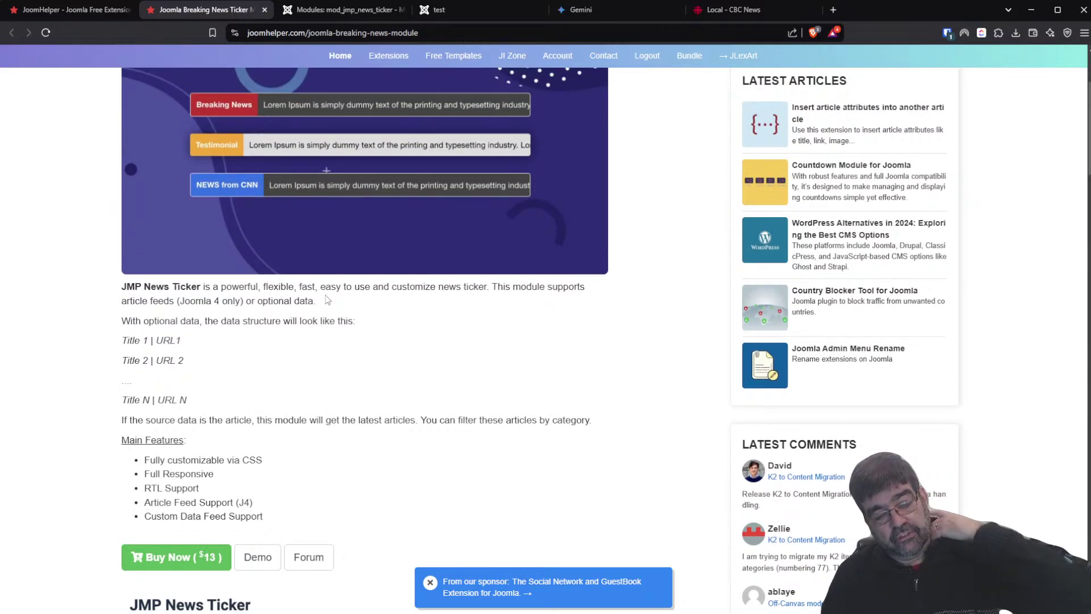
{"action": "left_click", "coordinate": [469, 12]}
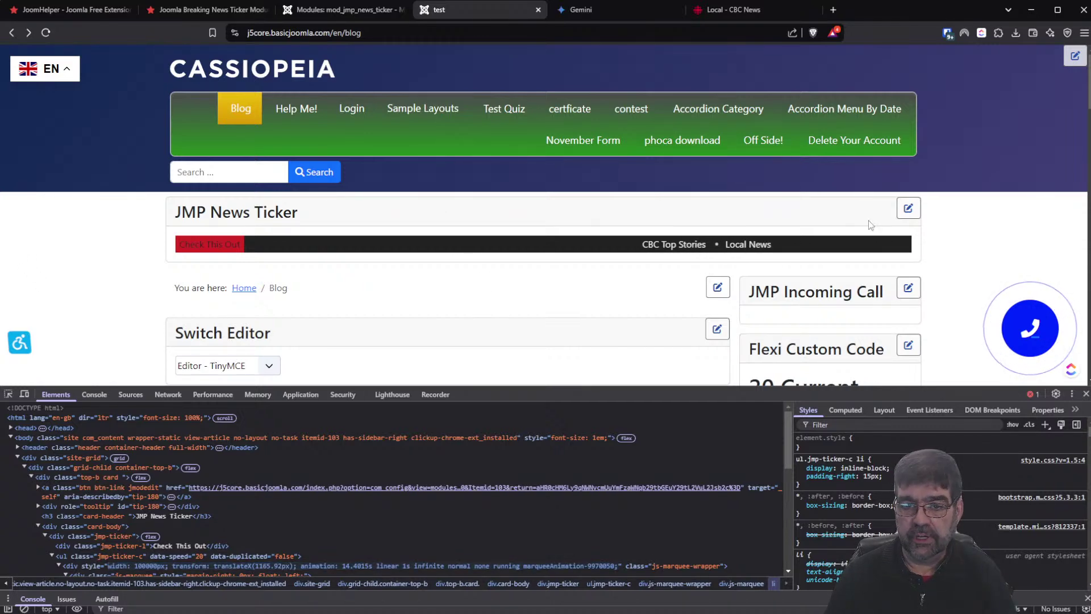
Scroll the site page to watch the ticker, then go back to the news ticker module settings.
{"action": "scroll", "coordinate": [414, 297], "scroll_direction": "down", "scroll_amount": 2}
{"action": "scroll", "coordinate": [415, 297], "scroll_direction": "up", "scroll_amount": 1}
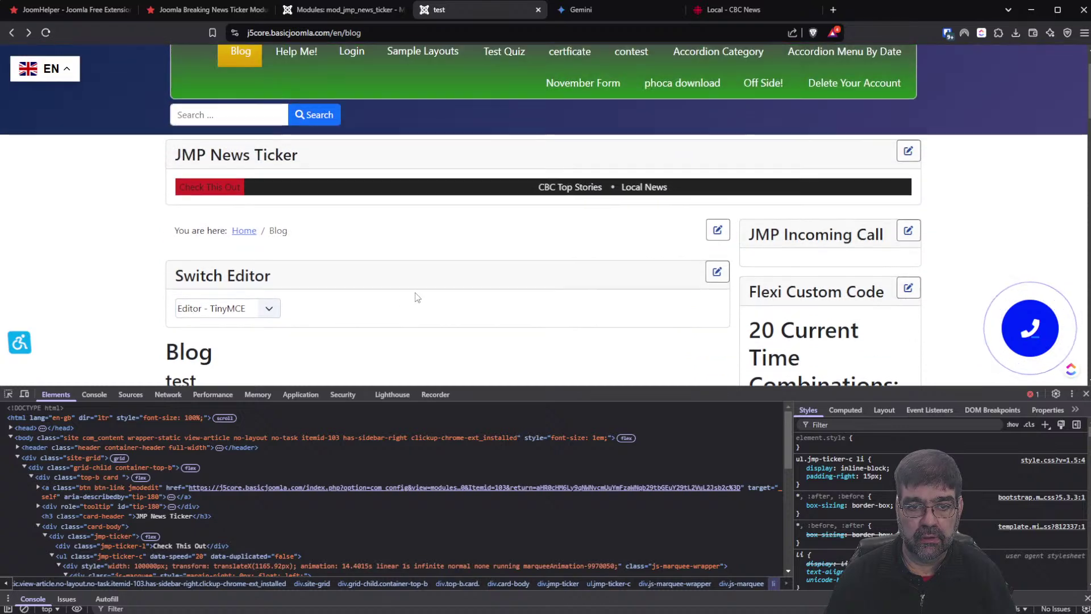
{"action": "scroll", "coordinate": [412, 297], "scroll_direction": "up", "scroll_amount": 1}
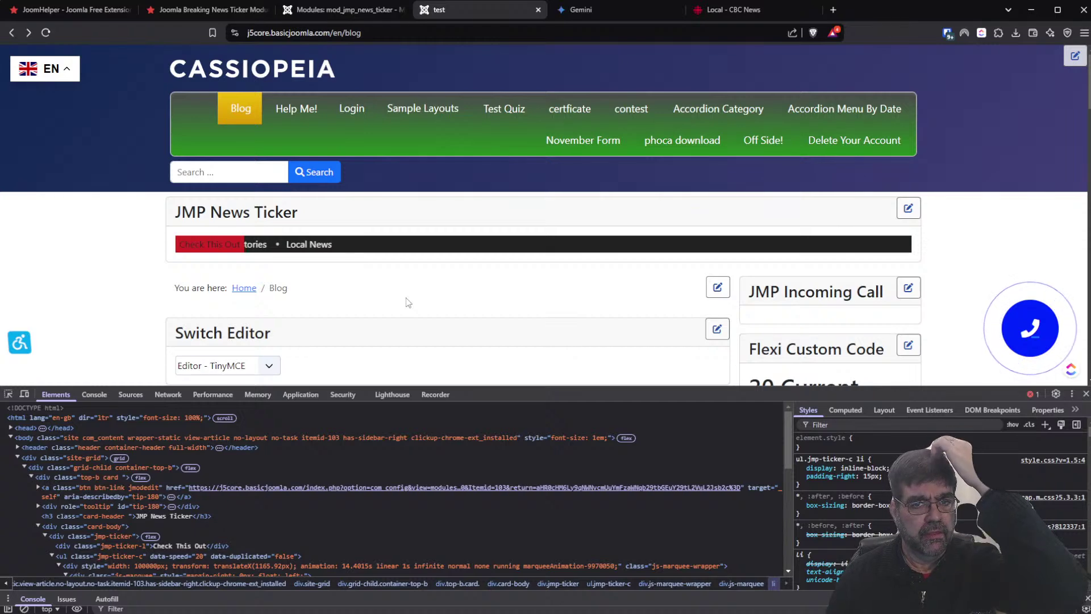
{"action": "left_click", "coordinate": [175, 10]}
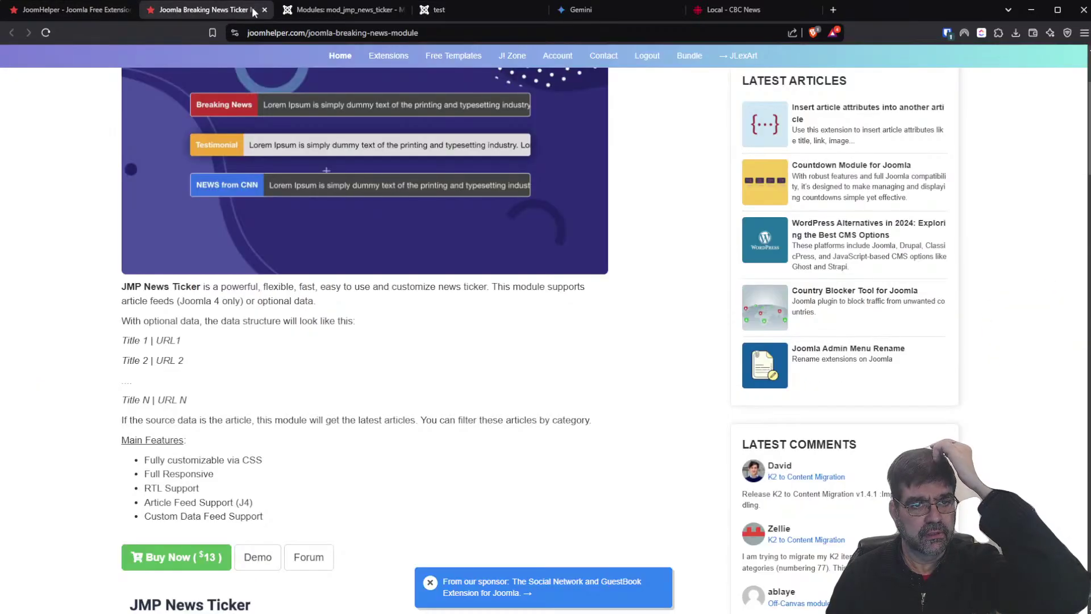
{"action": "left_click", "coordinate": [338, 9]}
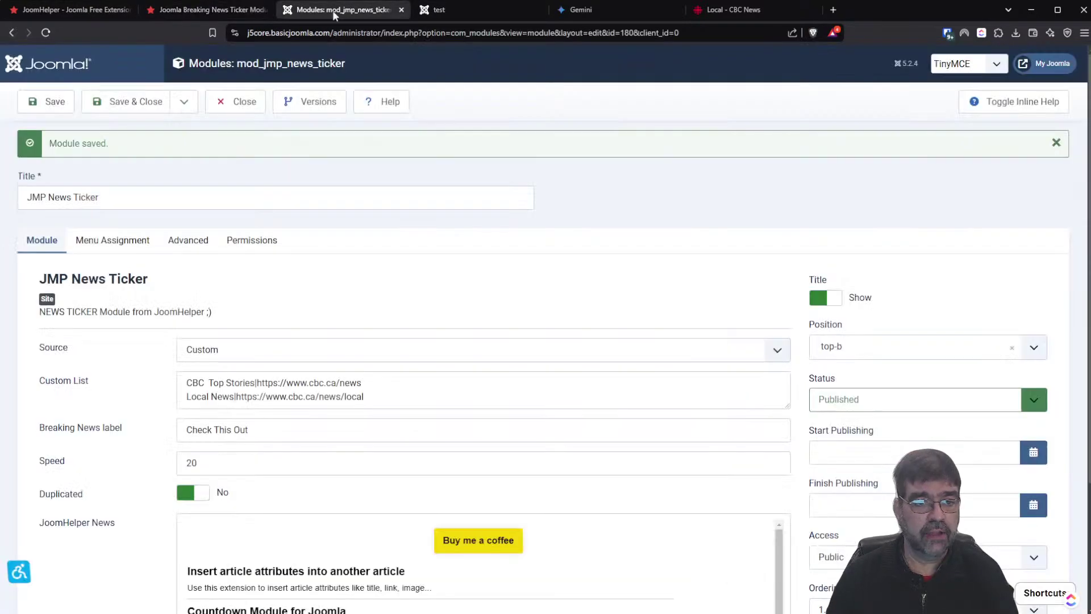
Lower the news ticker's Speed value from 20 to 15.
{"action": "left_click", "coordinate": [183, 102]}
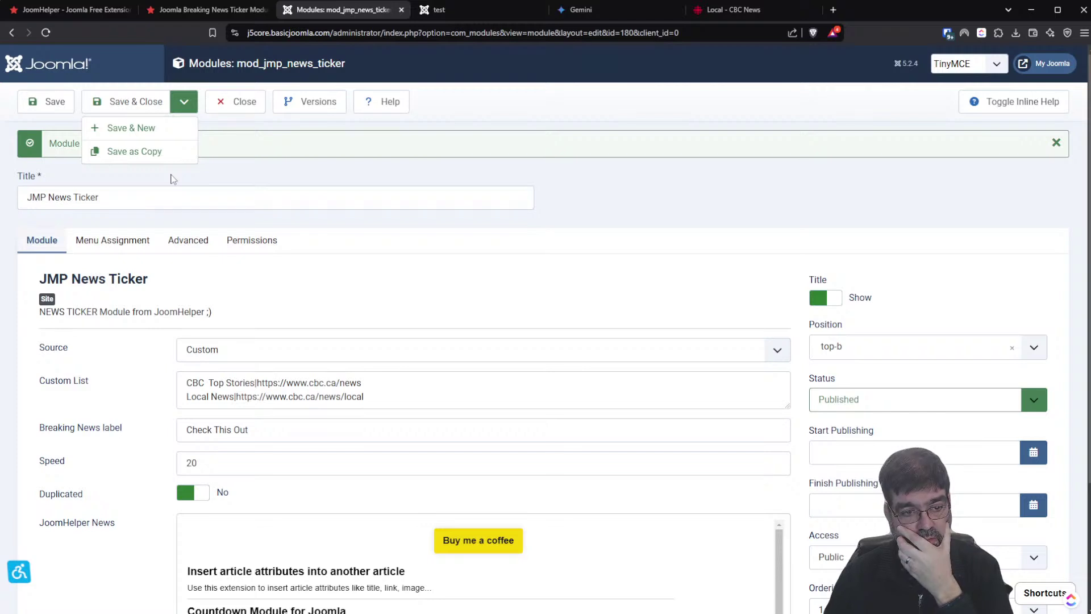
{"action": "scroll", "coordinate": [175, 324], "scroll_direction": "down", "scroll_amount": 3}
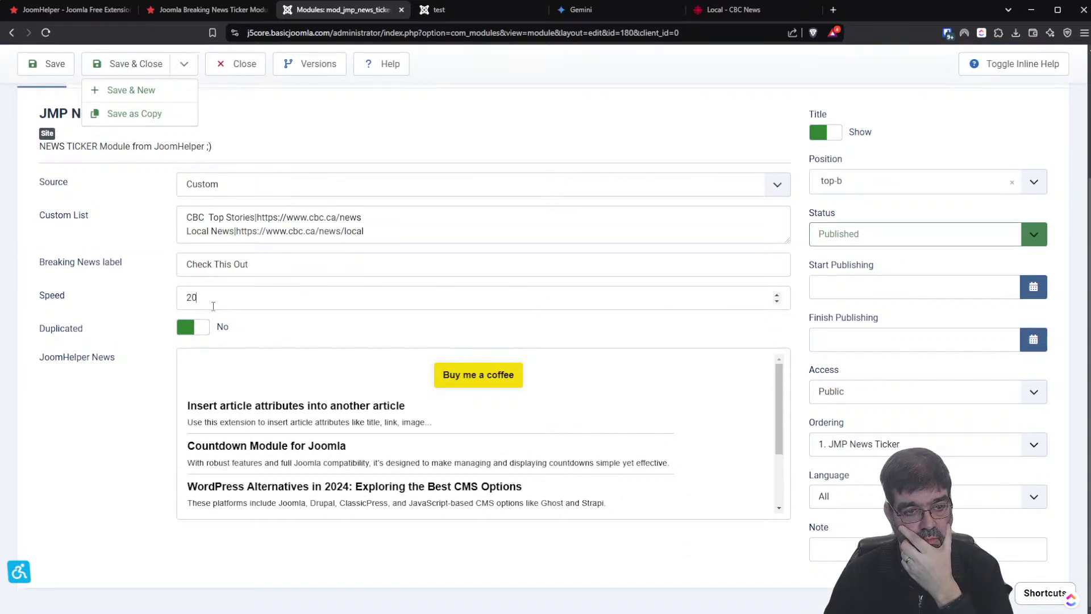
{"action": "double_click", "coordinate": [196, 298]}
{"action": "key", "text": "Tab"}
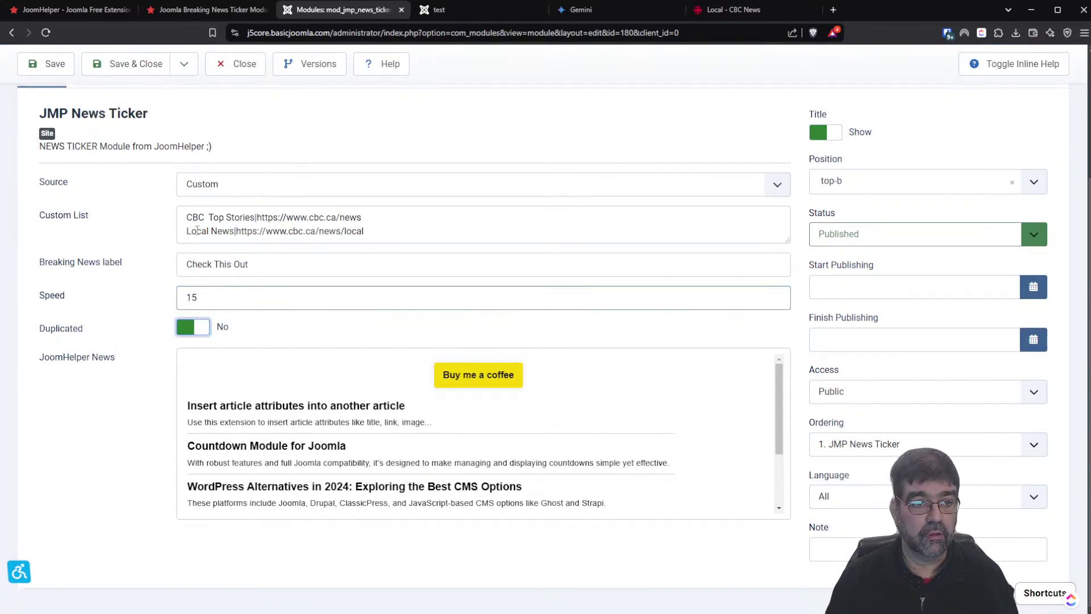
{"action": "left_click", "coordinate": [482, 9]}
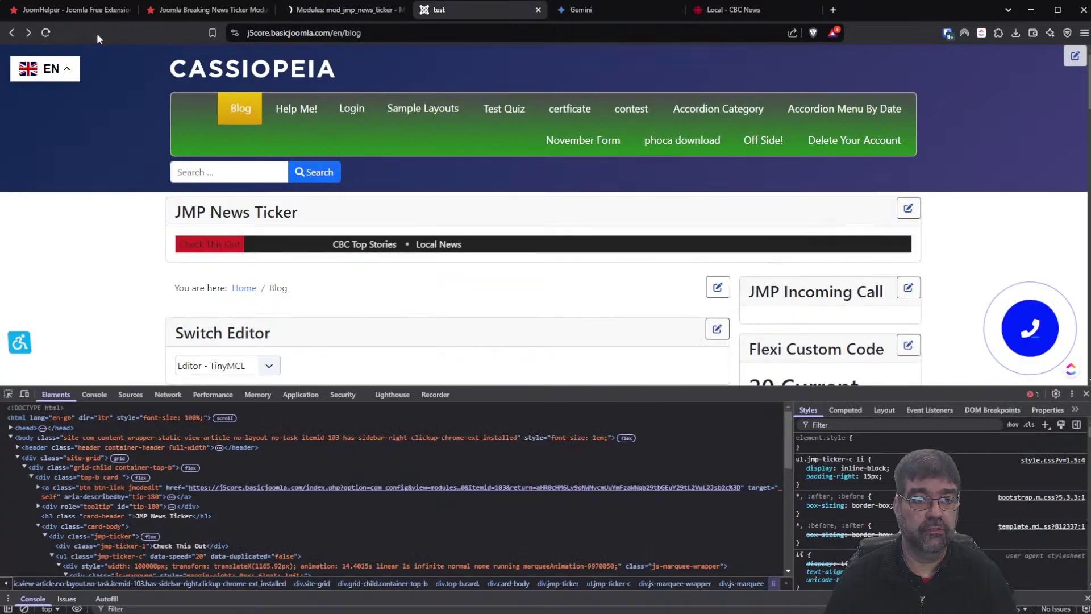
Reload the front end to preview the slower Check This Out ticker at speed 15, then open JoomHelper.
{"action": "left_click", "coordinate": [43, 34]}
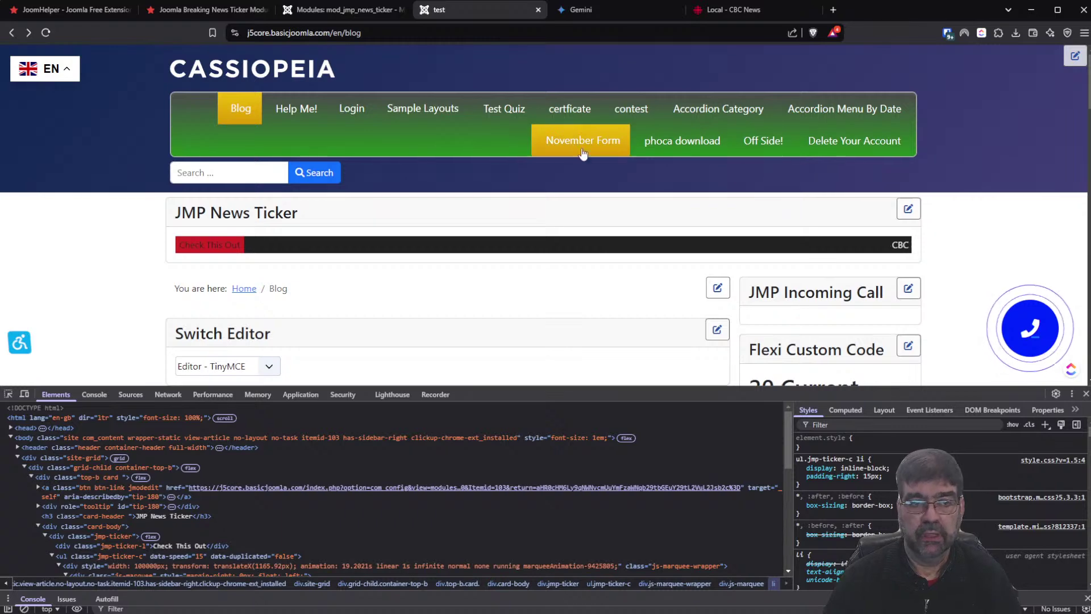
{"action": "left_click", "coordinate": [101, 16]}
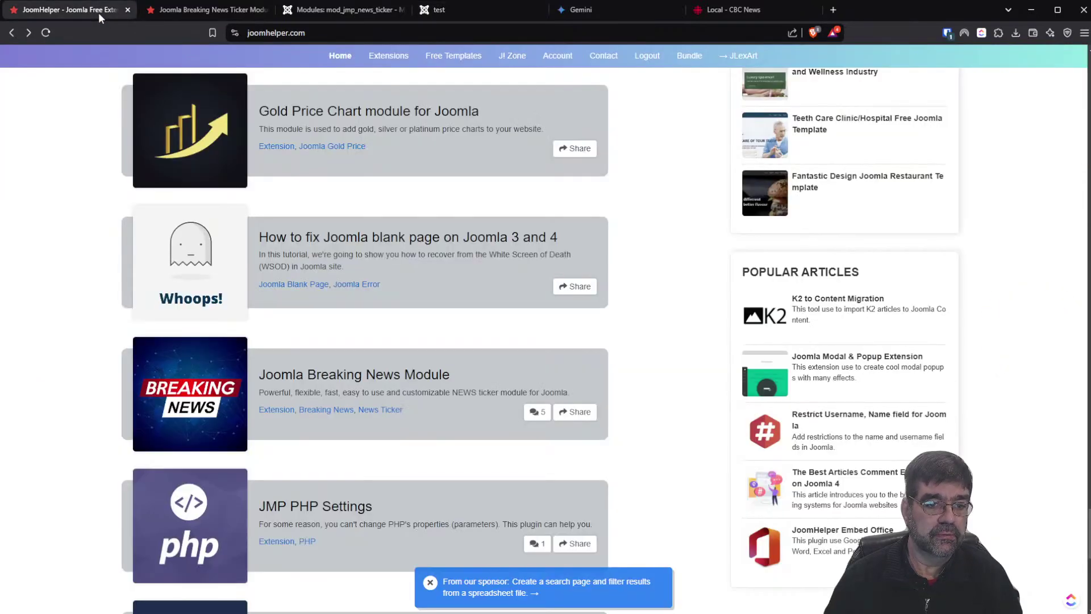
Scroll the JoomHelper article list, load more articles with See More, and browse to the bottom.
{"action": "scroll", "coordinate": [388, 179], "scroll_direction": "down", "scroll_amount": 1}
{"action": "scroll", "coordinate": [388, 179], "scroll_direction": "down", "scroll_amount": 3}
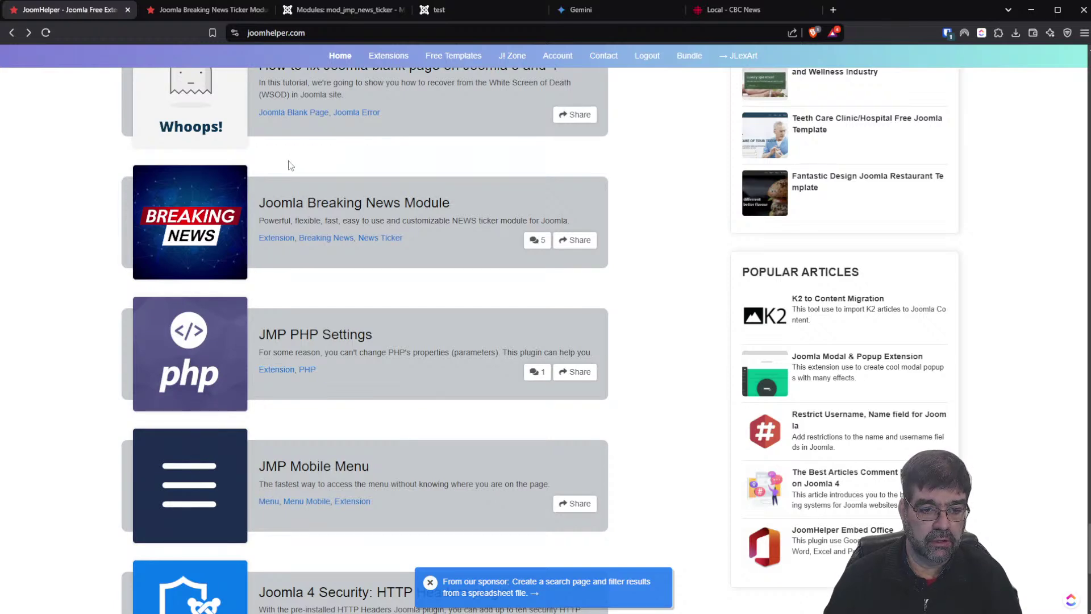
{"action": "scroll", "coordinate": [288, 165], "scroll_direction": "down", "scroll_amount": 4}
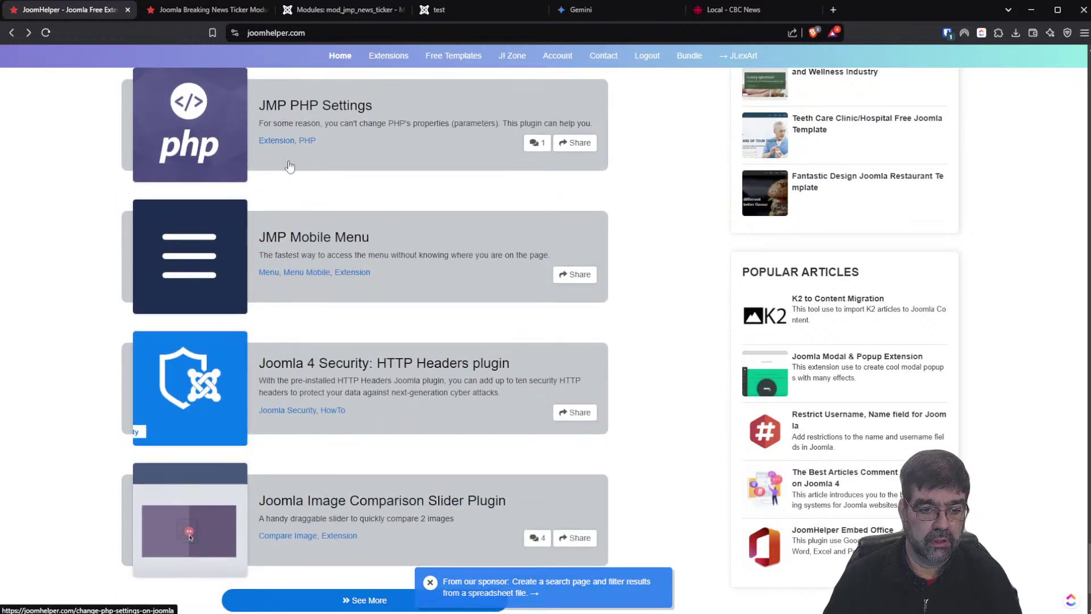
{"action": "scroll", "coordinate": [289, 164], "scroll_direction": "down", "scroll_amount": 3}
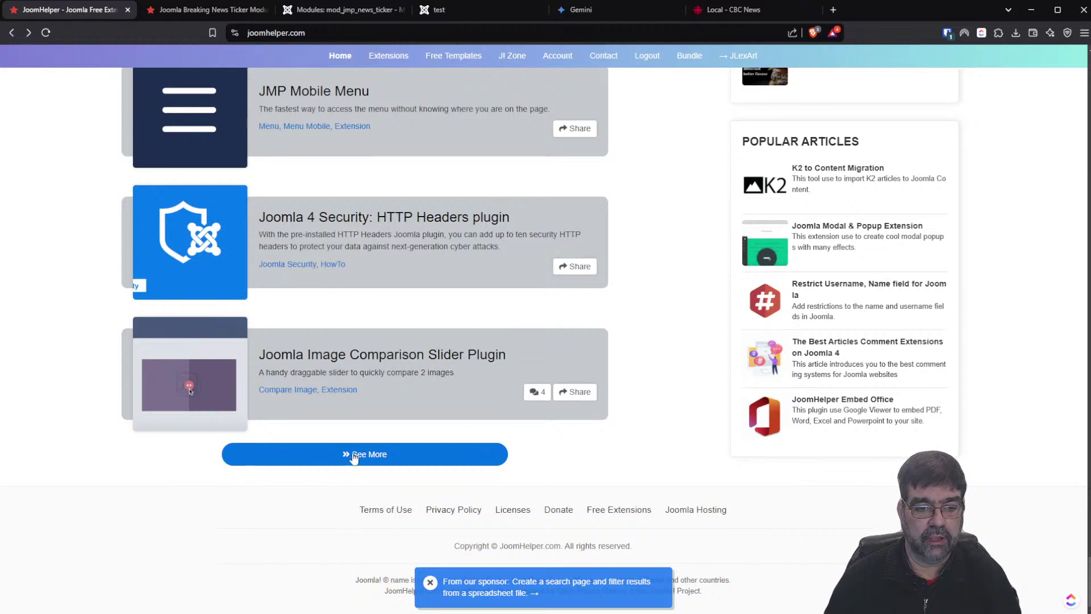
{"action": "left_click", "coordinate": [354, 456]}
{"action": "scroll", "coordinate": [356, 289], "scroll_direction": "down", "scroll_amount": 1}
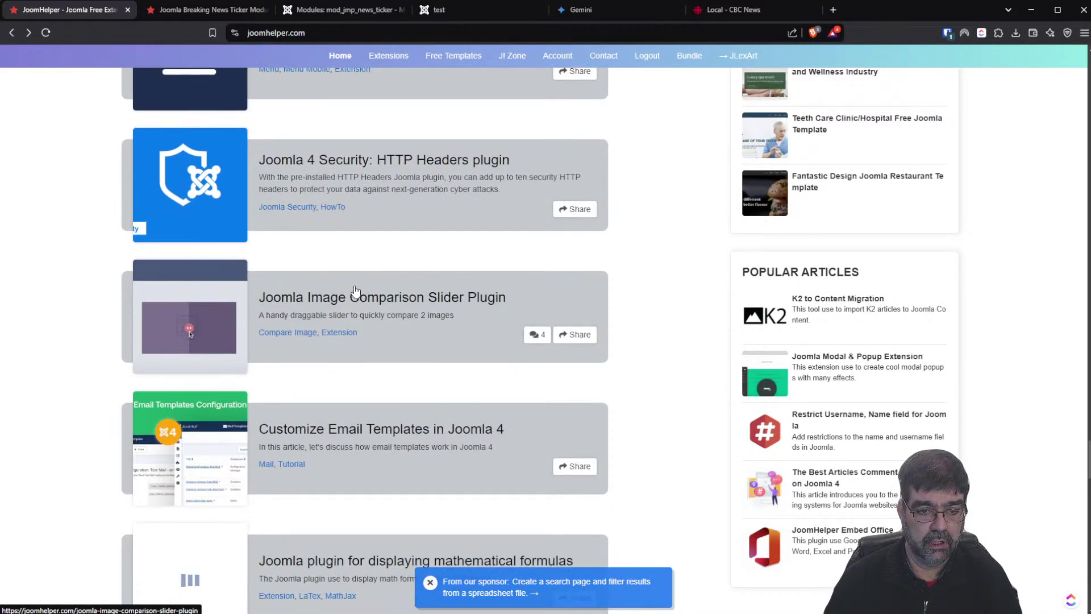
{"action": "scroll", "coordinate": [355, 290], "scroll_direction": "down", "scroll_amount": 3}
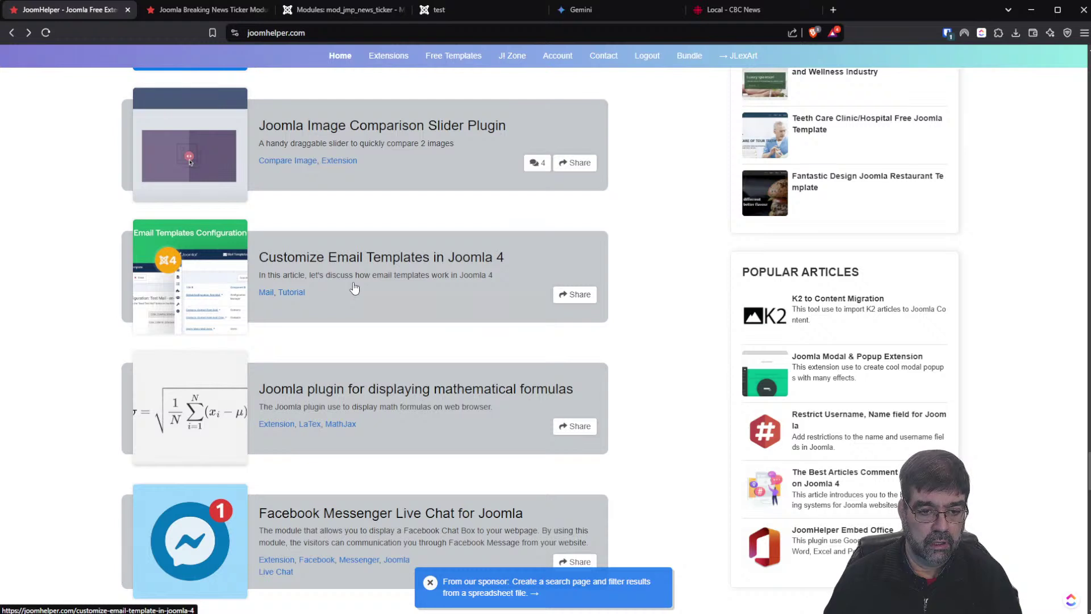
{"action": "scroll", "coordinate": [354, 289], "scroll_direction": "down", "scroll_amount": 3}
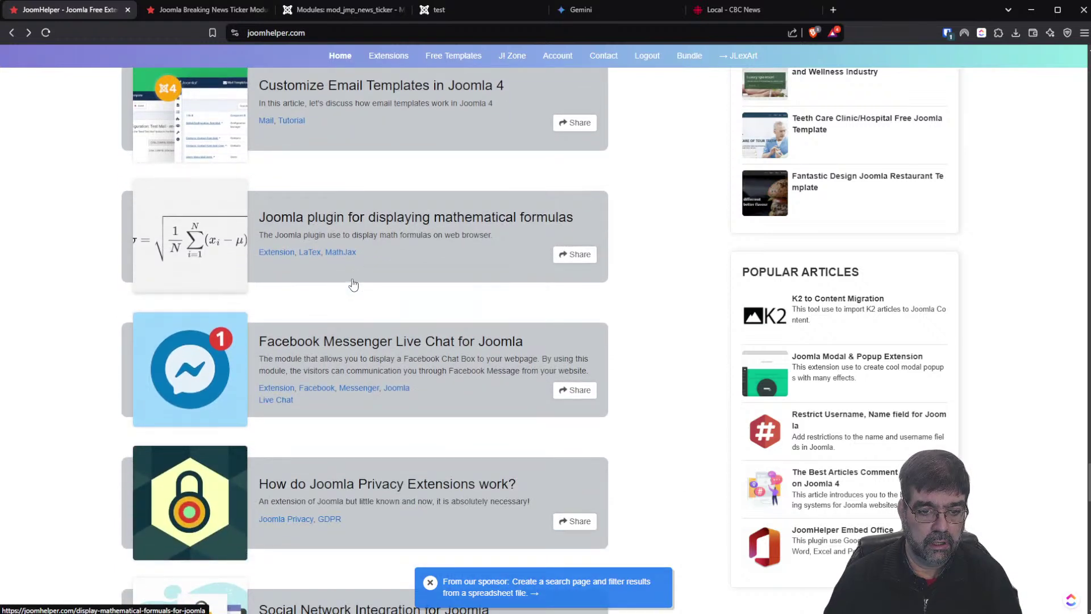
{"action": "scroll", "coordinate": [353, 284], "scroll_direction": "down", "scroll_amount": 2}
{"action": "scroll", "coordinate": [352, 281], "scroll_direction": "down", "scroll_amount": 4}
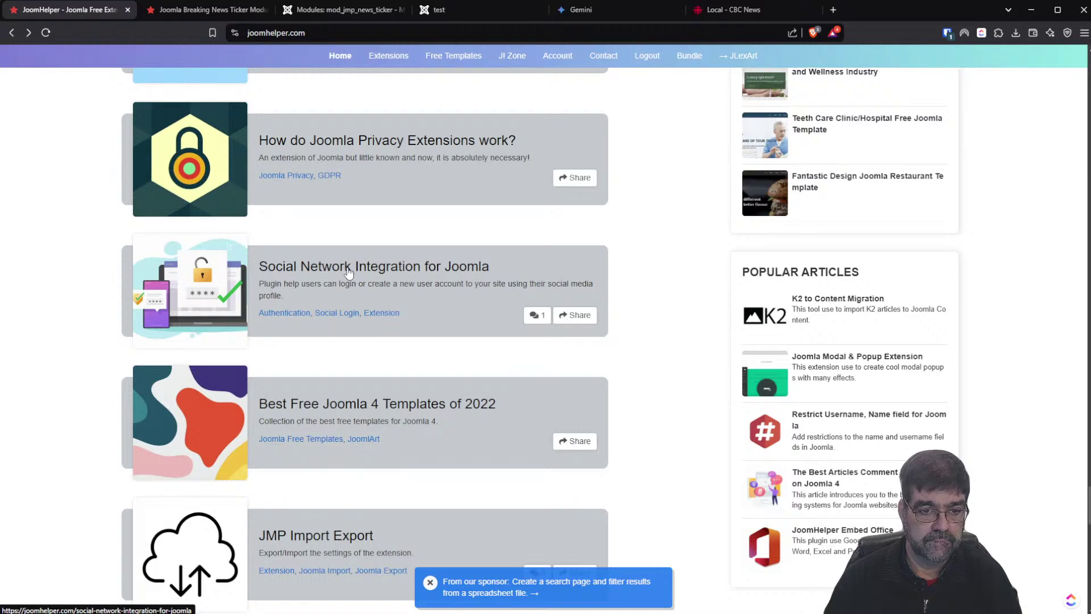
{"action": "scroll", "coordinate": [351, 258], "scroll_direction": "down", "scroll_amount": 6}
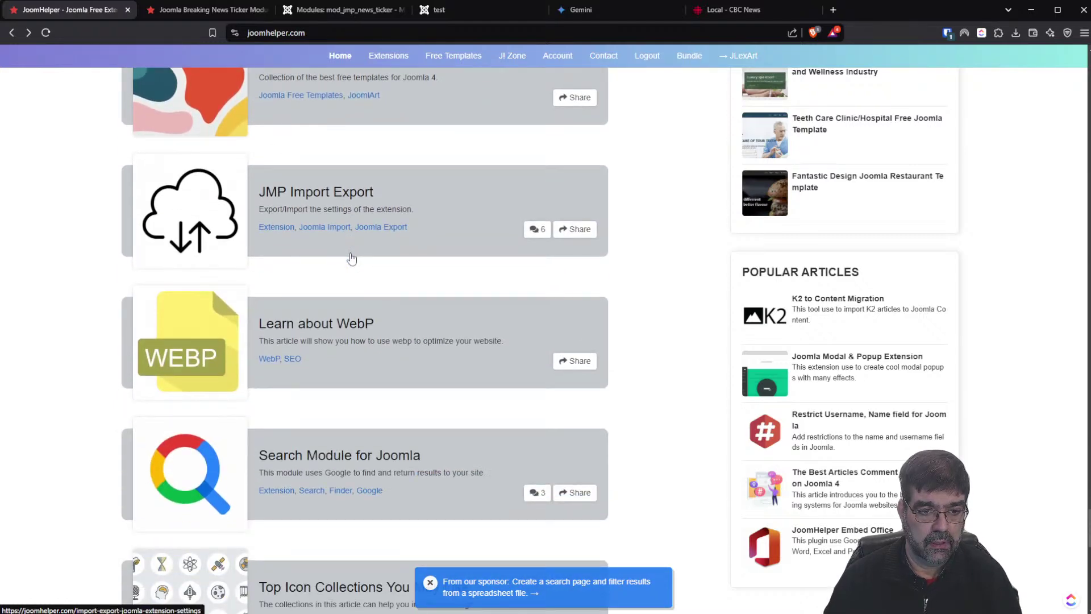
{"action": "scroll", "coordinate": [352, 259], "scroll_direction": "down", "scroll_amount": 4}
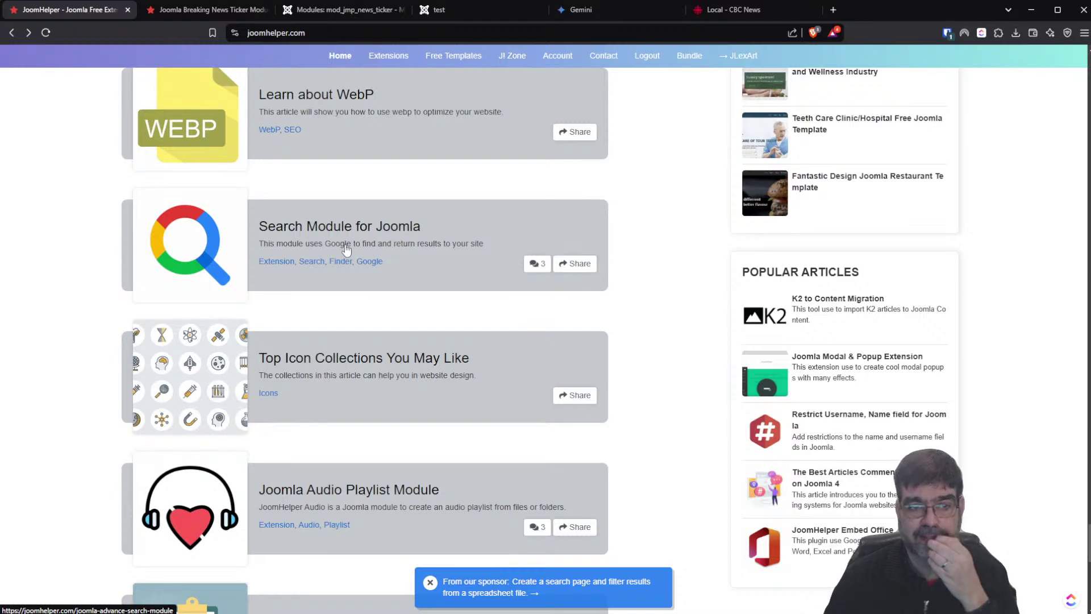
{"action": "scroll", "coordinate": [346, 250], "scroll_direction": "down", "scroll_amount": 8}
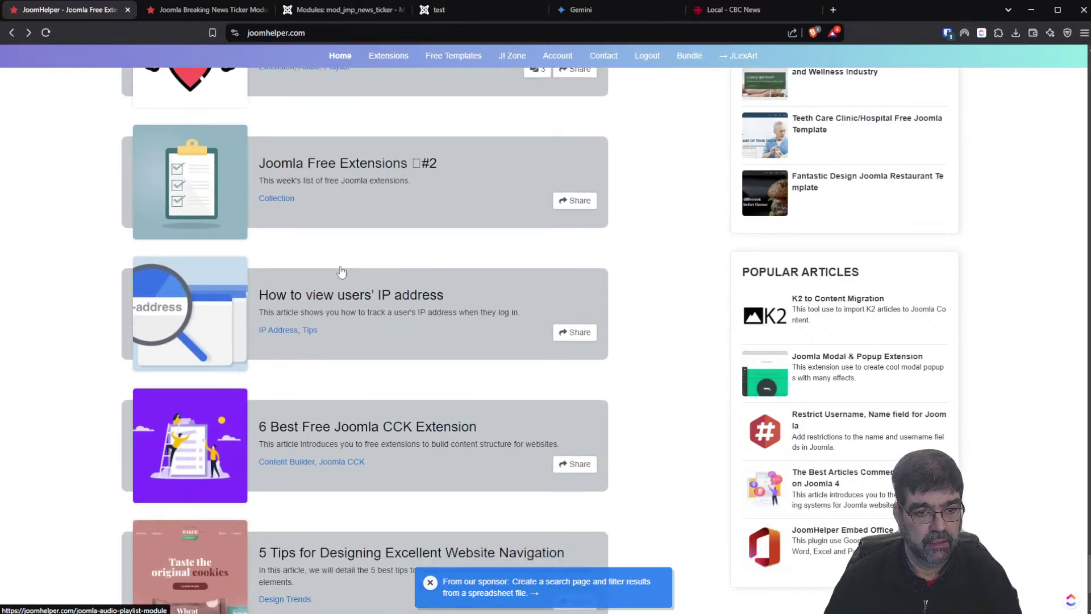
{"action": "scroll", "coordinate": [341, 271], "scroll_direction": "down", "scroll_amount": 3}
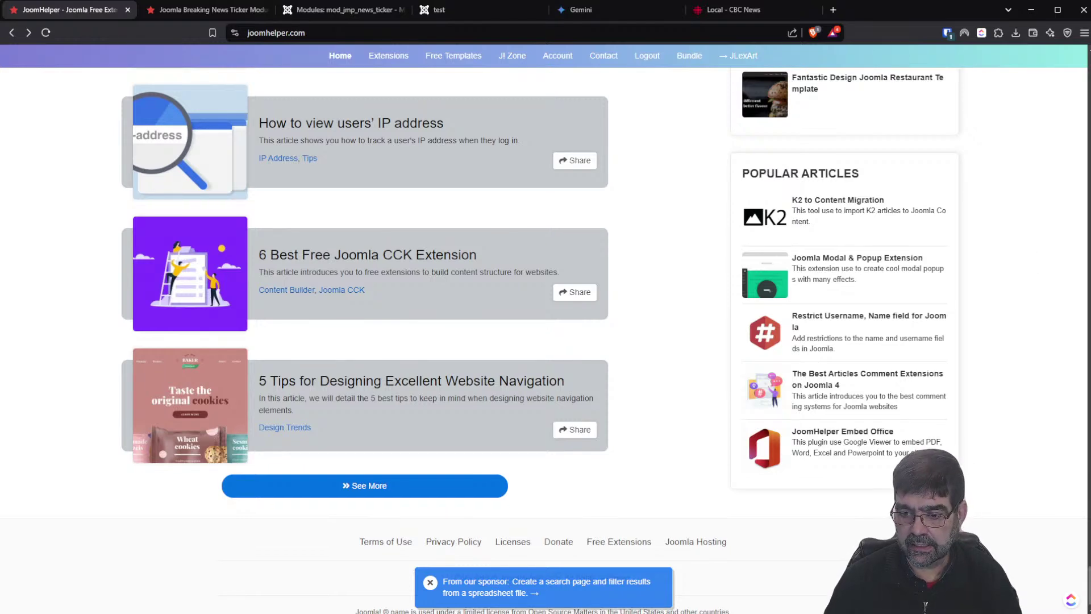
{"action": "mouse_move", "coordinate": [1090, 586]}
{"action": "left_mouse_down"}
{"action": "mouse_move", "coordinate": [1089, 330]}
{"action": "mouse_move", "coordinate": [1089, 585]}
{"action": "left_mouse_up"}
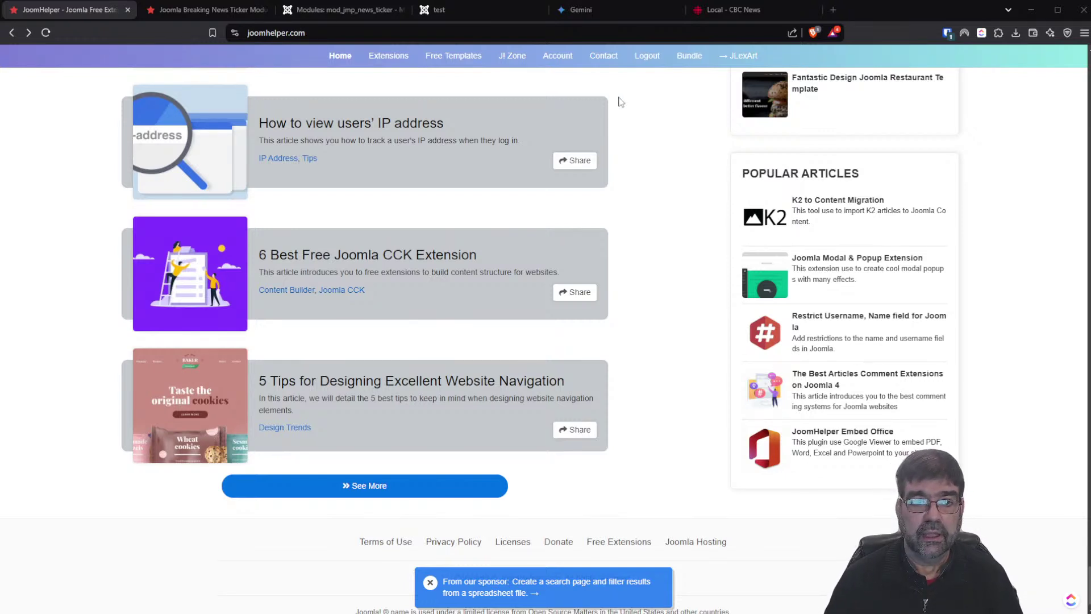
Type 'how many extensions are listed on this table' into Gemini's prompt, with the JoomHelper window alongside.
{"action": "left_click", "coordinate": [604, 8]}
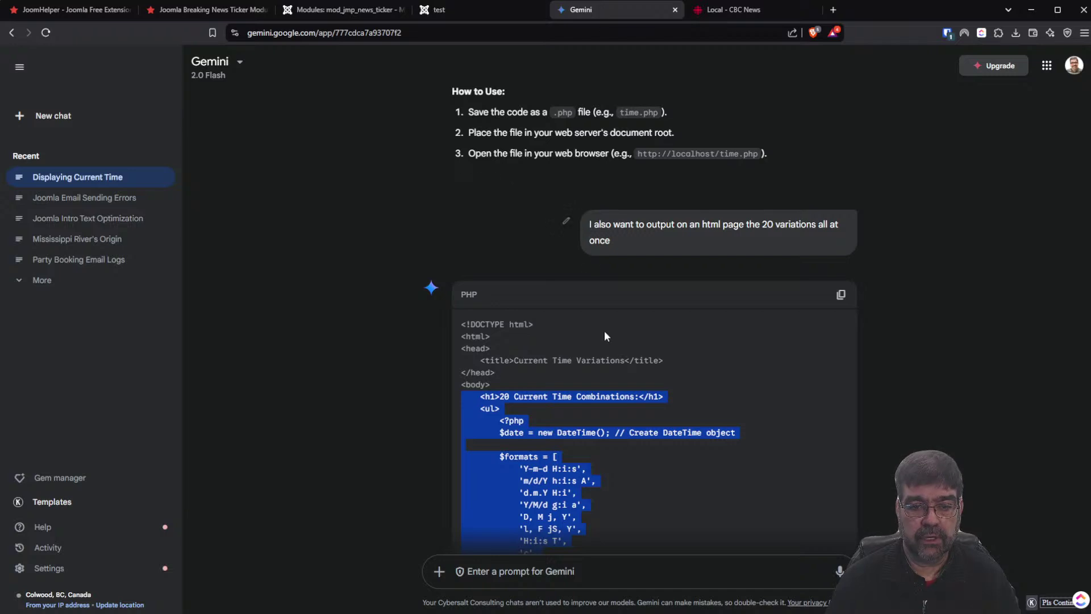
{"action": "left_click", "coordinate": [584, 570]}
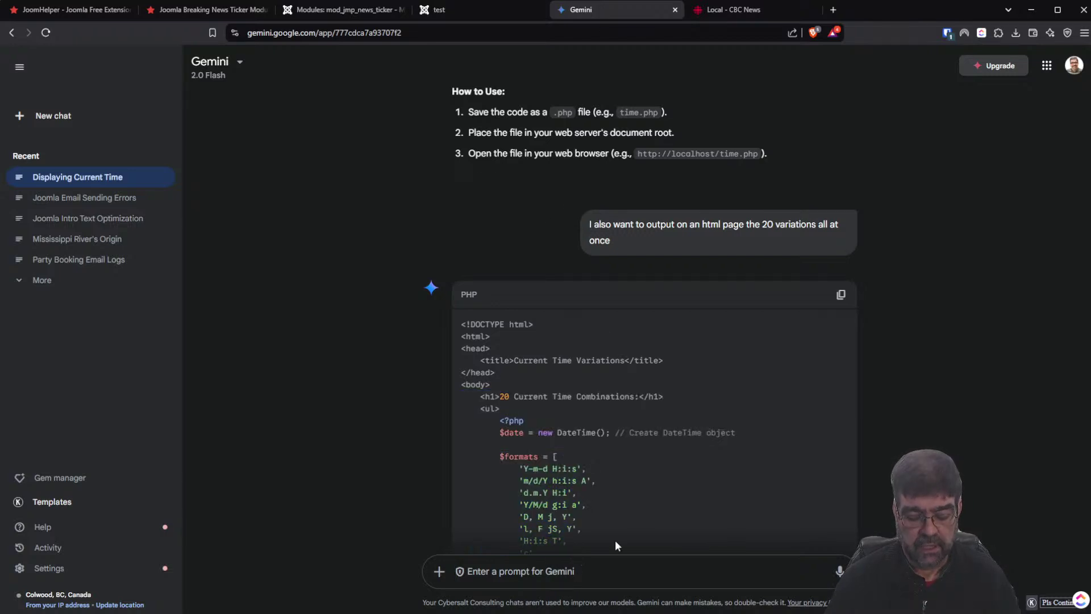
{"action": "type", "text": "how manyh"}
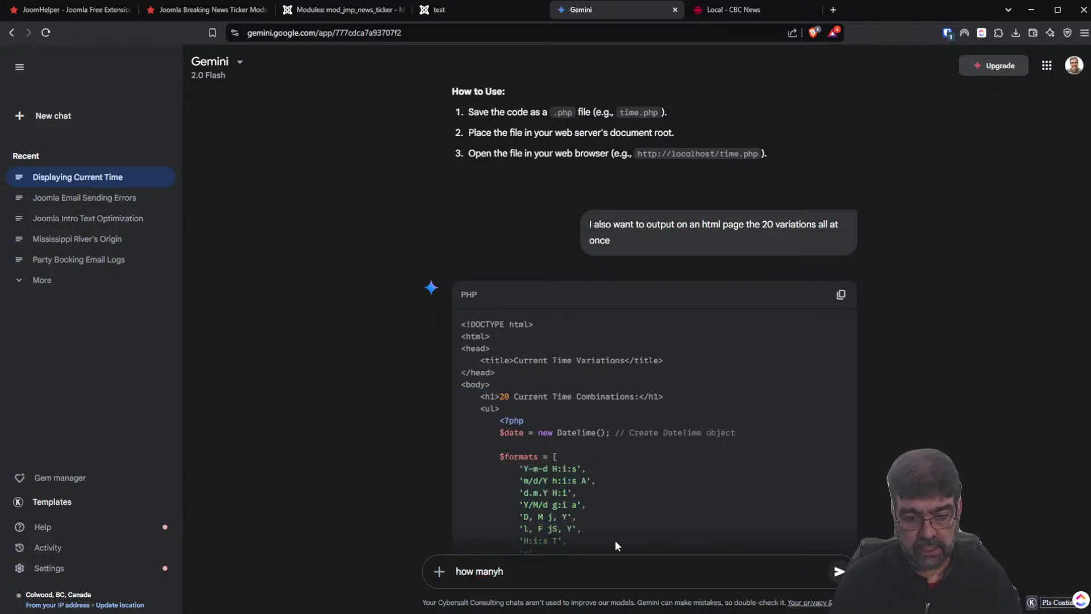
{"action": "key", "text": "BackSpace"}
{"action": "type", "text": "ex"}
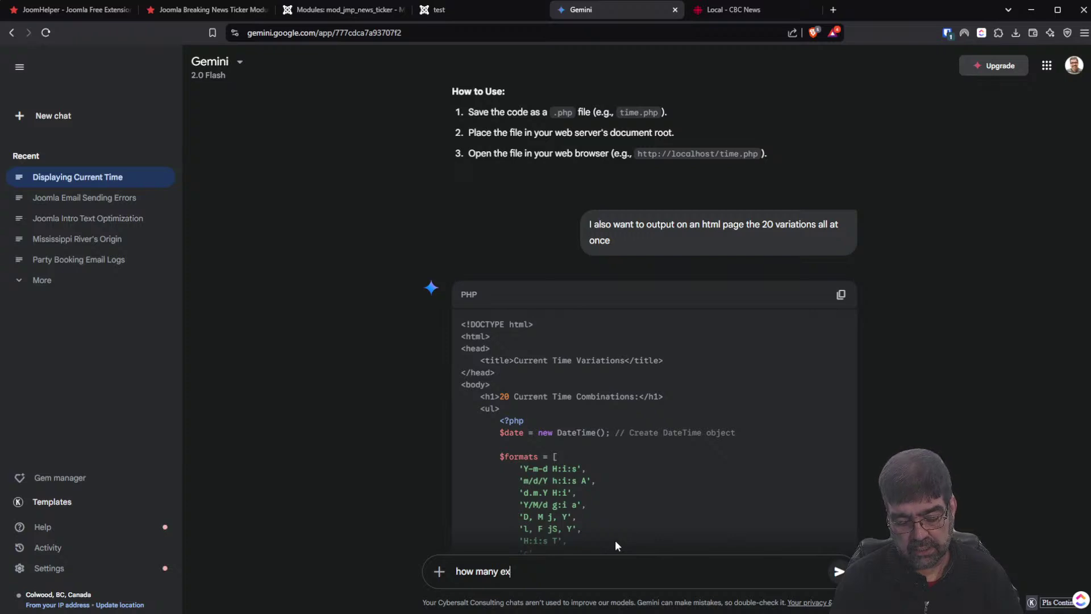
{"action": "type", "text": "tension"}
{"action": "key", "text": "BackSpace"}
{"action": "key", "text": "BackSpace"}
{"action": "key", "text": "BackSpace"}
{"action": "key", "text": "BackSpace"}
{"action": "type", "text": "sio"}
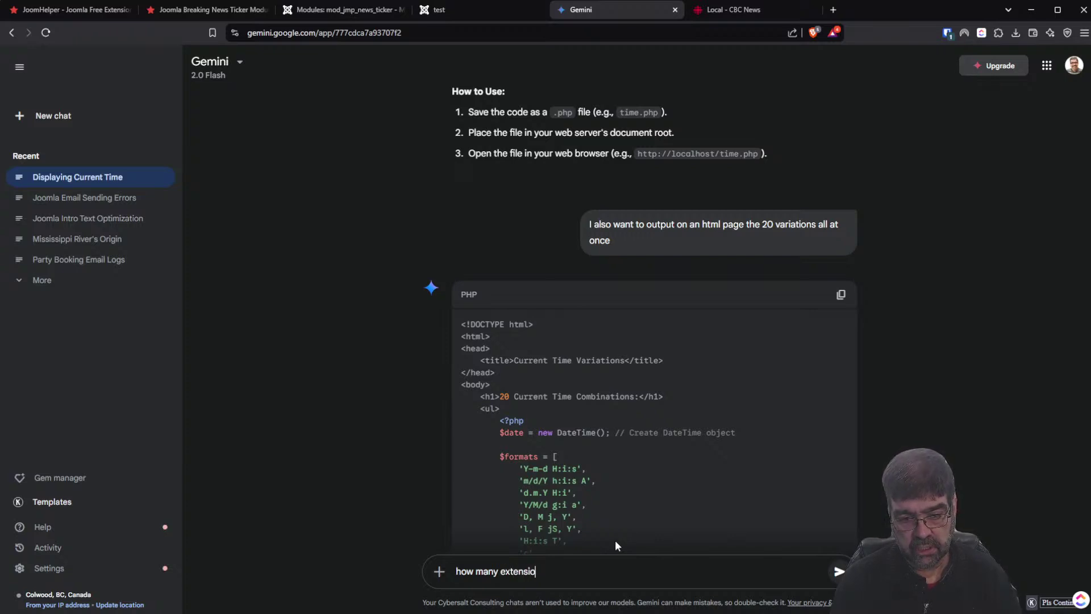
{"action": "type", "text": "ns are listed"}
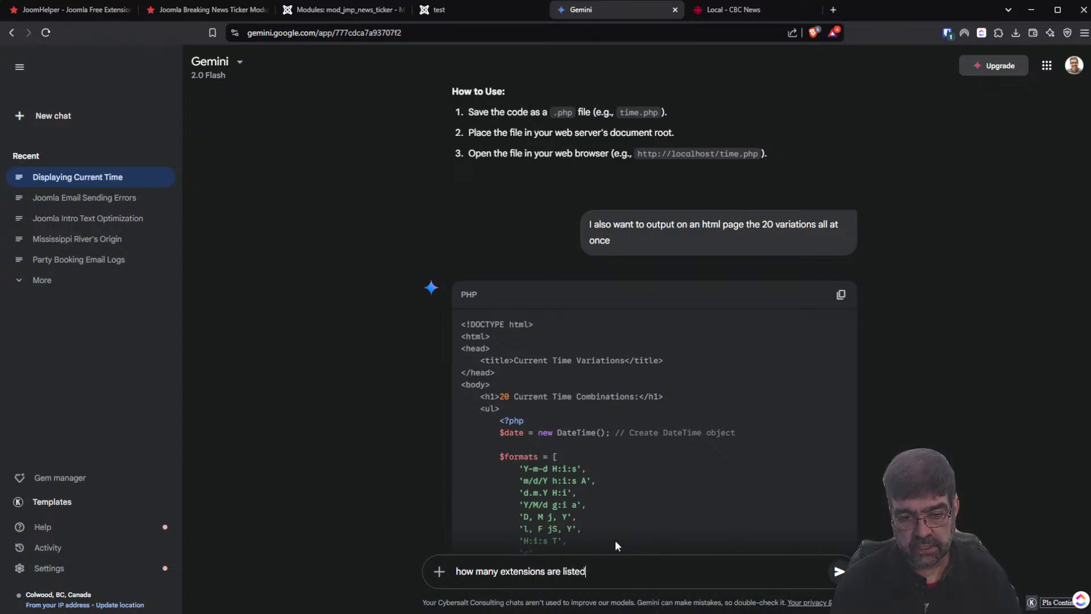
{"action": "type", "text": " on this table"}
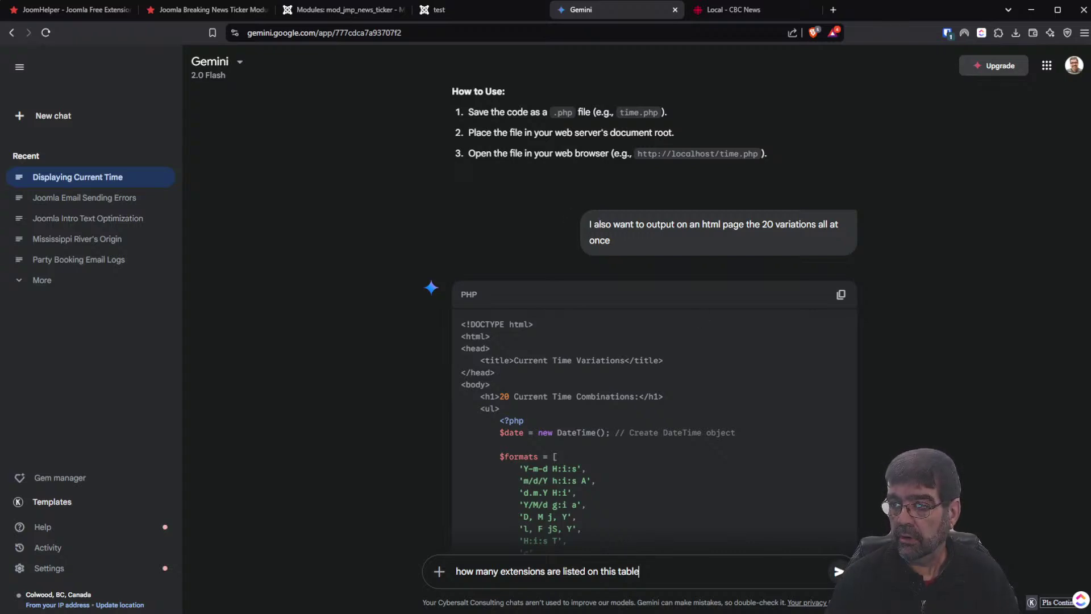
{"action": "left_click_drag", "start_coordinate": [966, 1], "coordinate": [987, 43]}
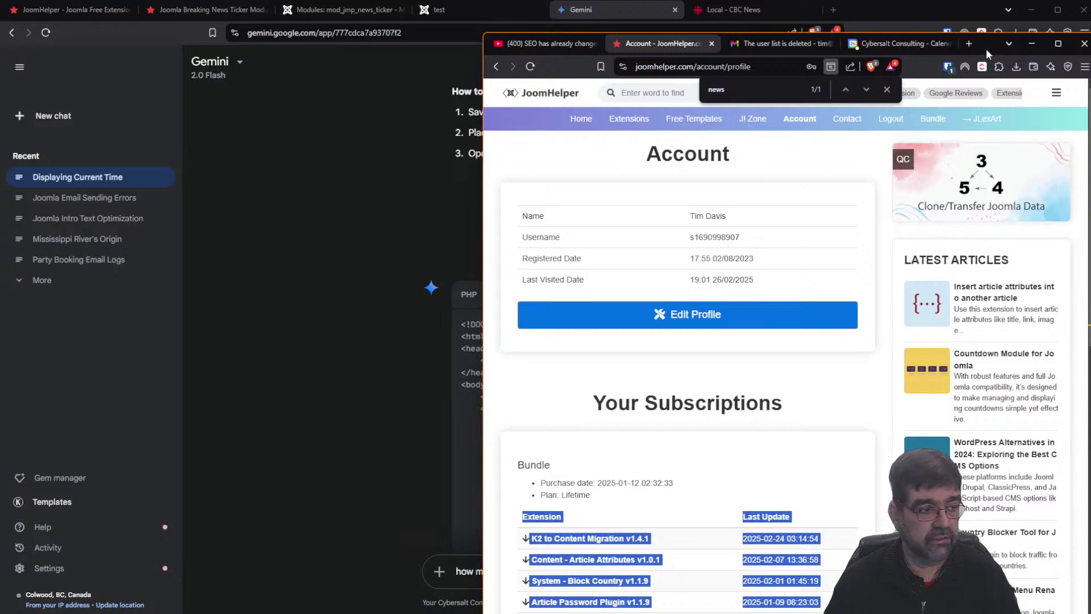
Scroll through the JoomHelper subscriptions table, then minimize the account window to return to Gemini.
{"action": "scroll", "coordinate": [803, 363], "scroll_direction": "down", "scroll_amount": 5}
{"action": "scroll", "coordinate": [804, 373], "scroll_direction": "down", "scroll_amount": 10}
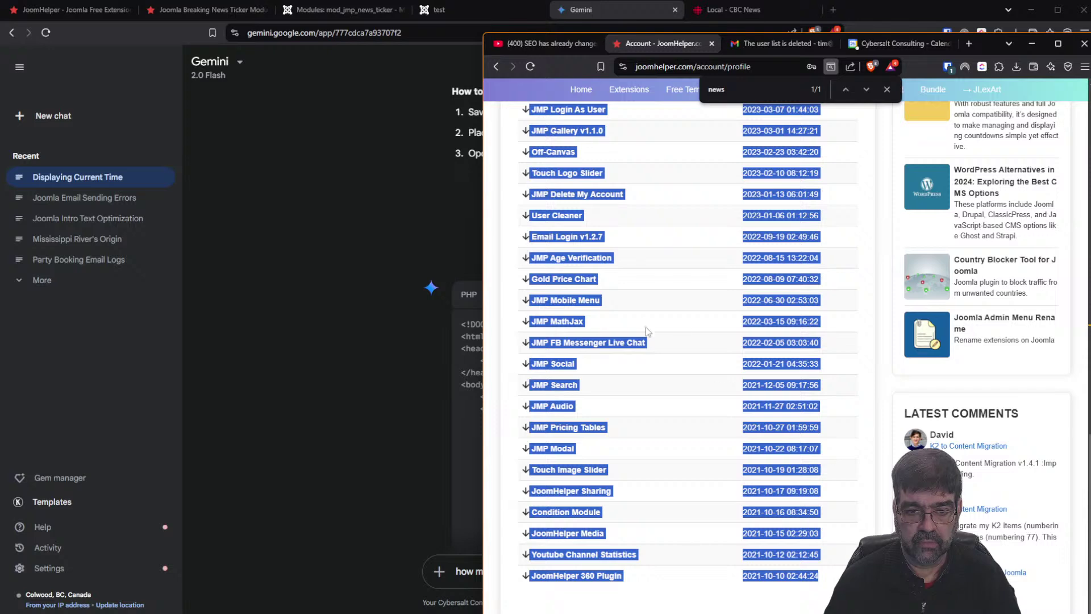
{"action": "left_click", "coordinate": [1032, 43]}
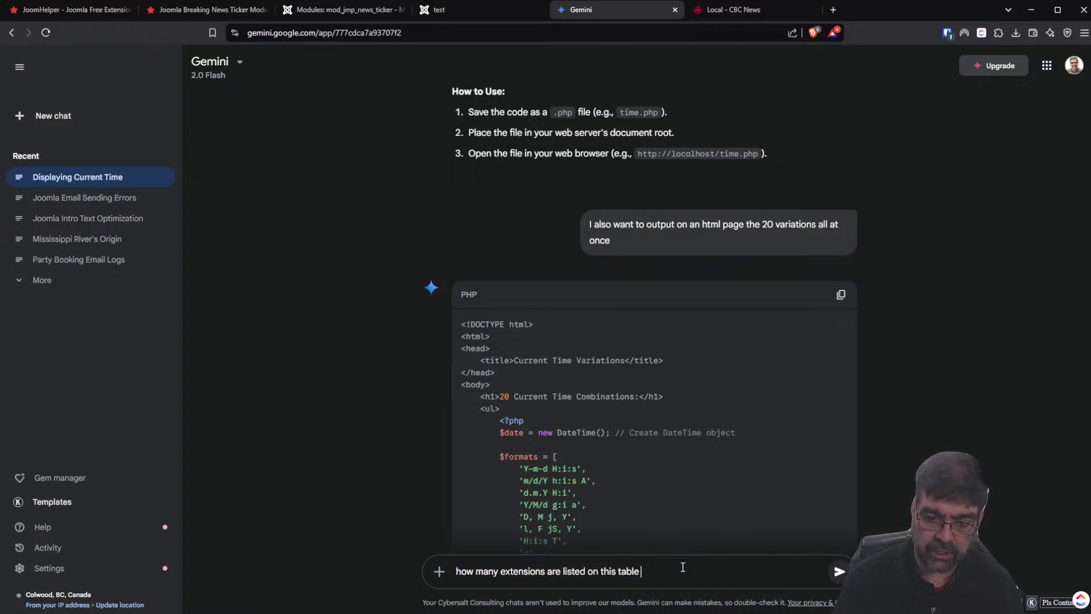
Paste the subscriptions table into Gemini's question and send it, getting 48 extensions, then minimize the browser.
{"action": "key", "text": "ctrl+v"}
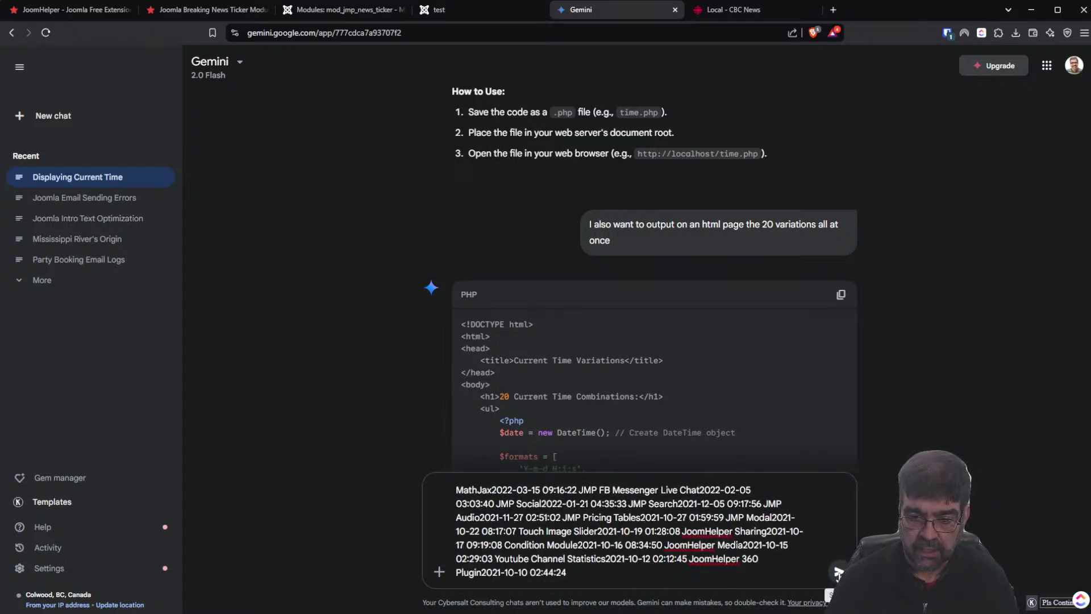
{"action": "key", "text": "Return"}
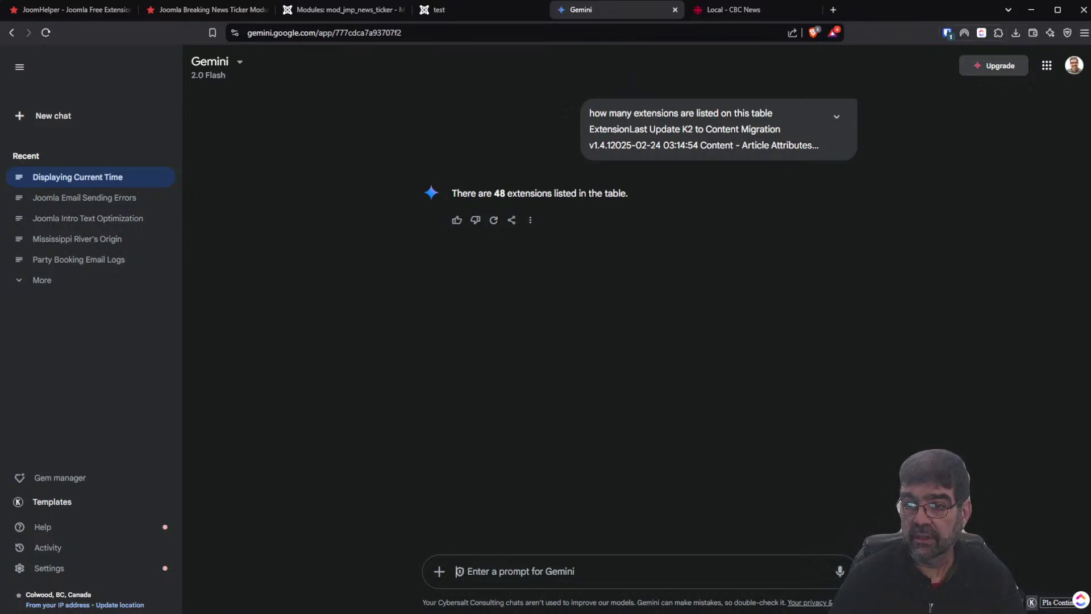
{"action": "left_click", "coordinate": [1030, 11]}
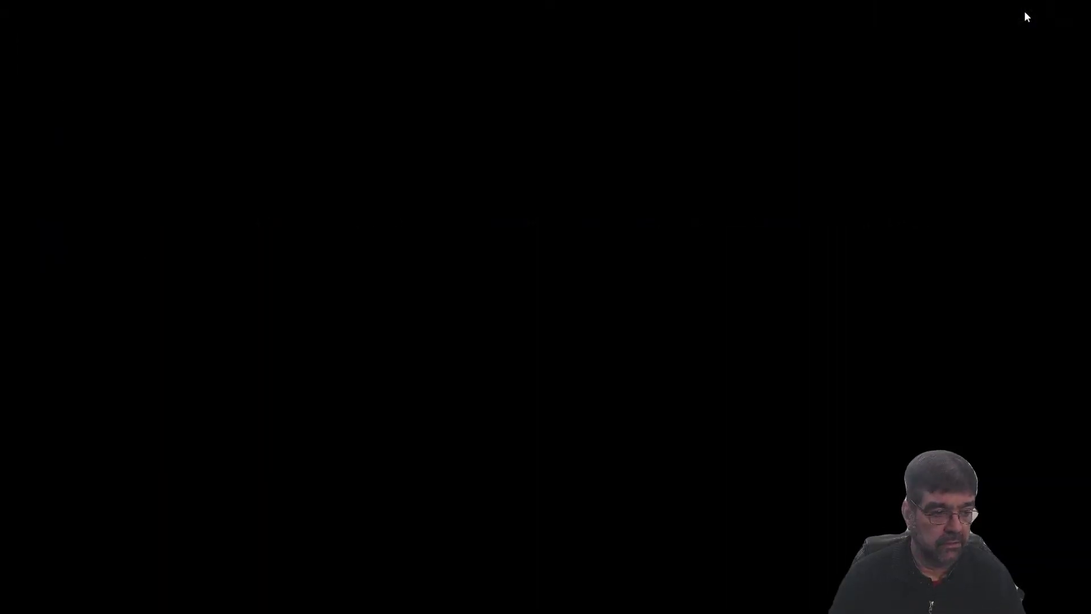